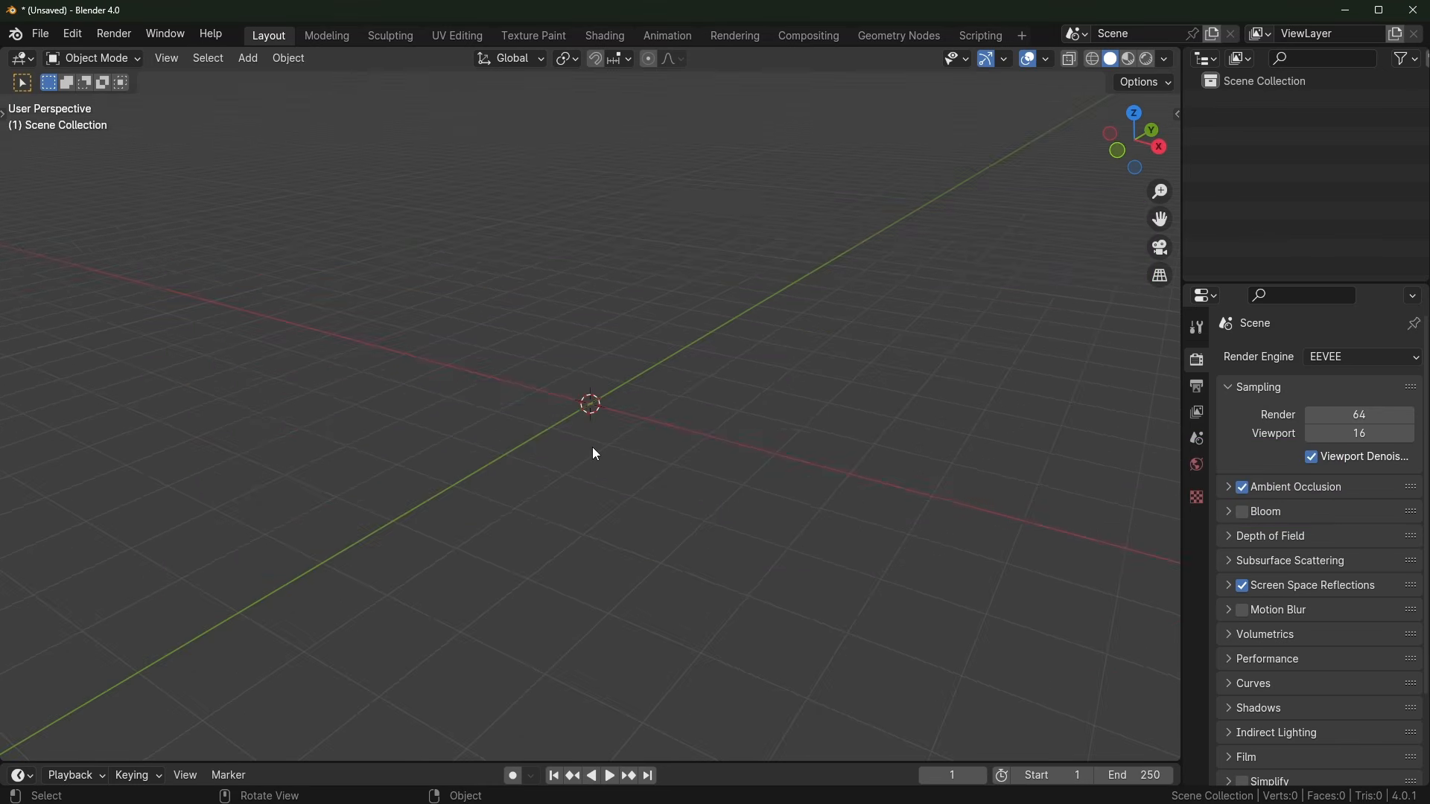
Step: Add a new cube mesh to the scene
key("shift+a")
mouse_move(587, 296)
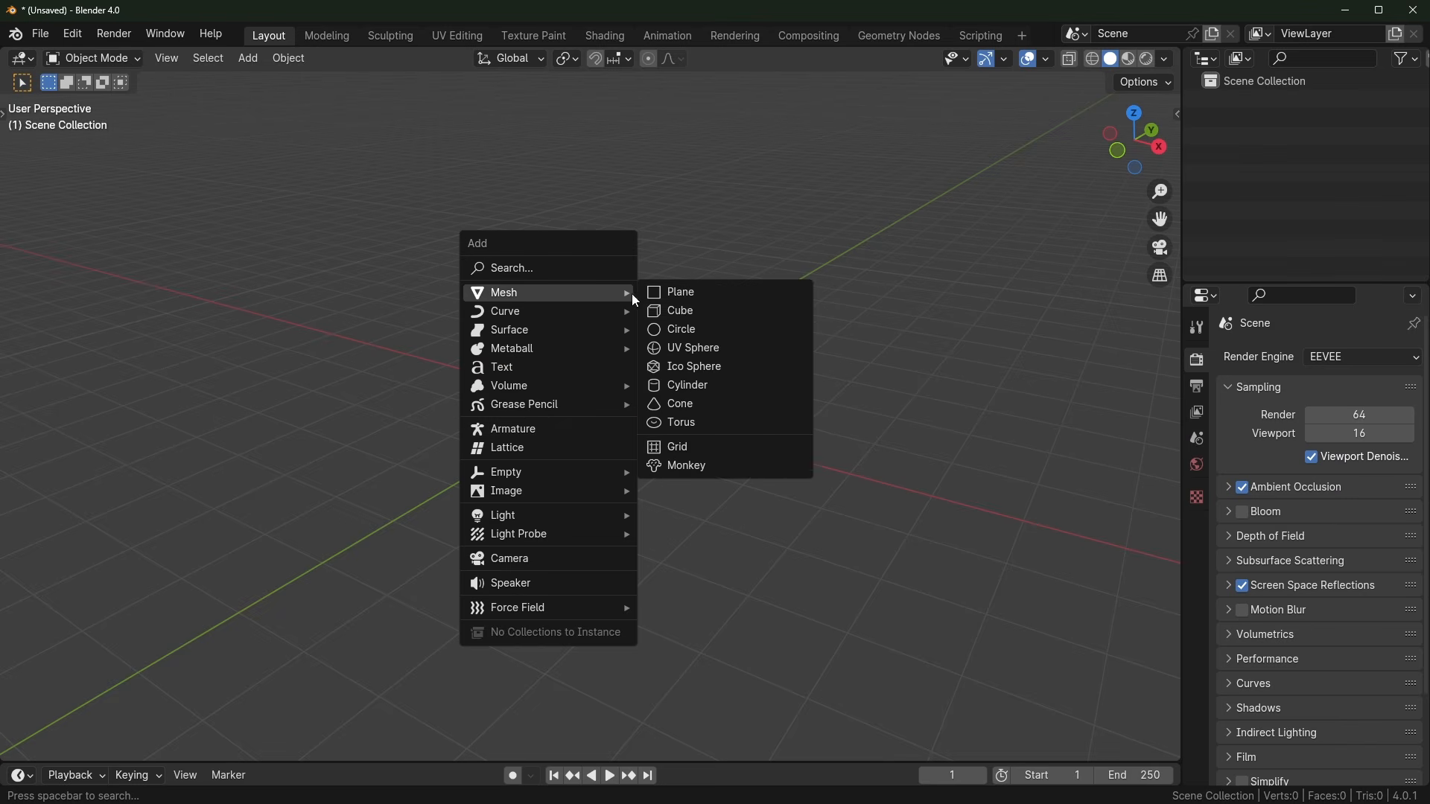
left_click(686, 311)
middle_click_drag(682, 453, 729, 430)
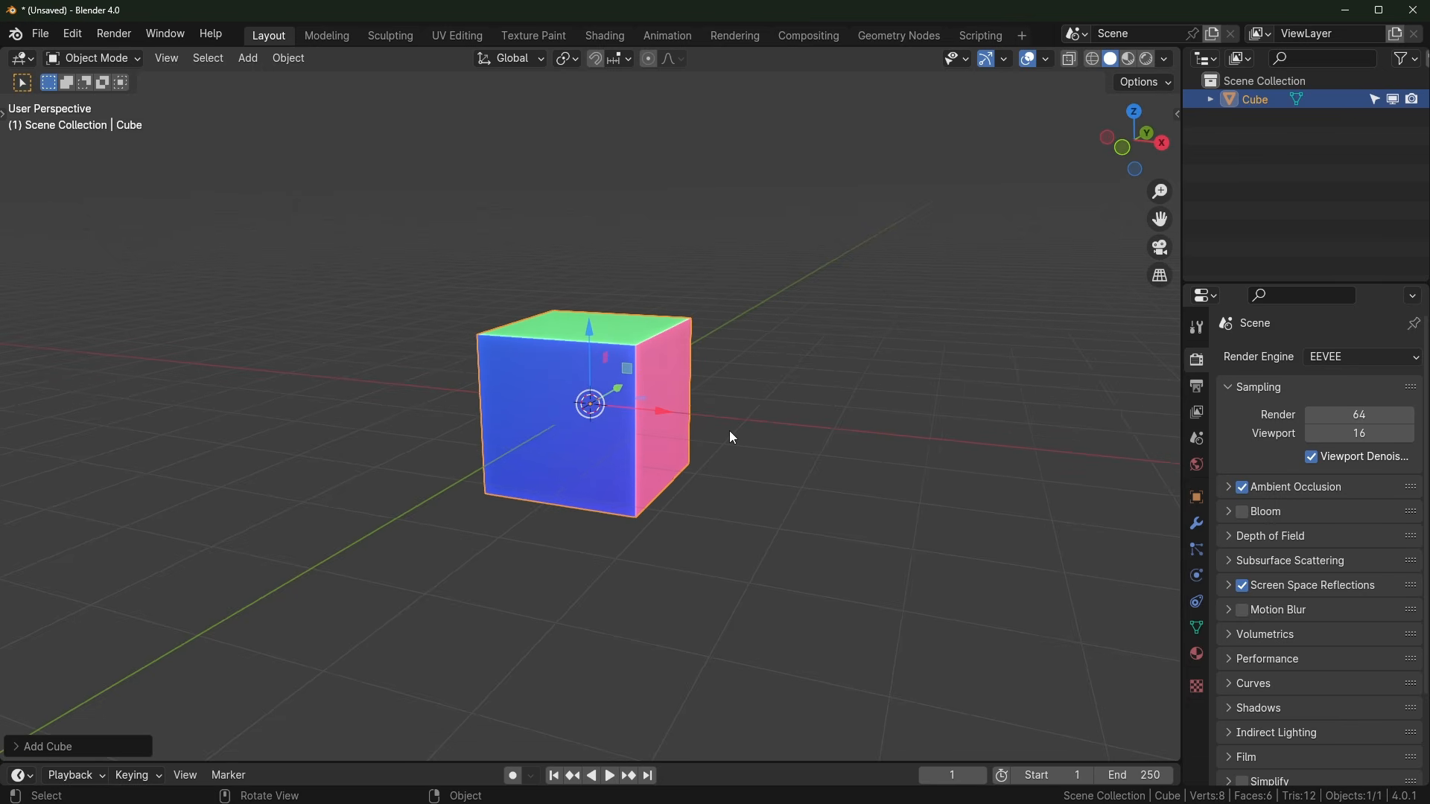
middle_click_drag(730, 435, 859, 397)
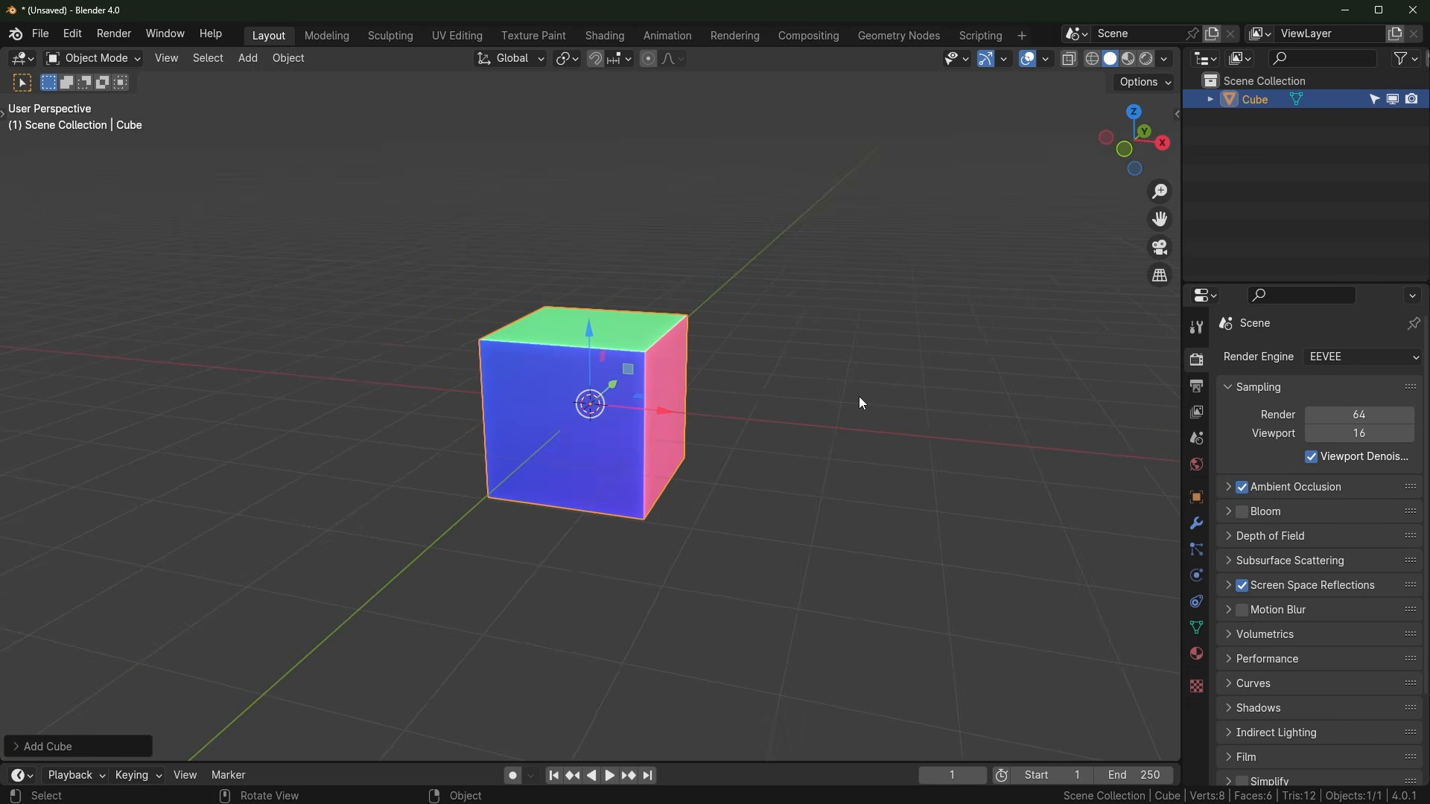
Step: Give the cube a level-2 Subdivision Surface modifier with Ctrl+2
left_click(650, 229)
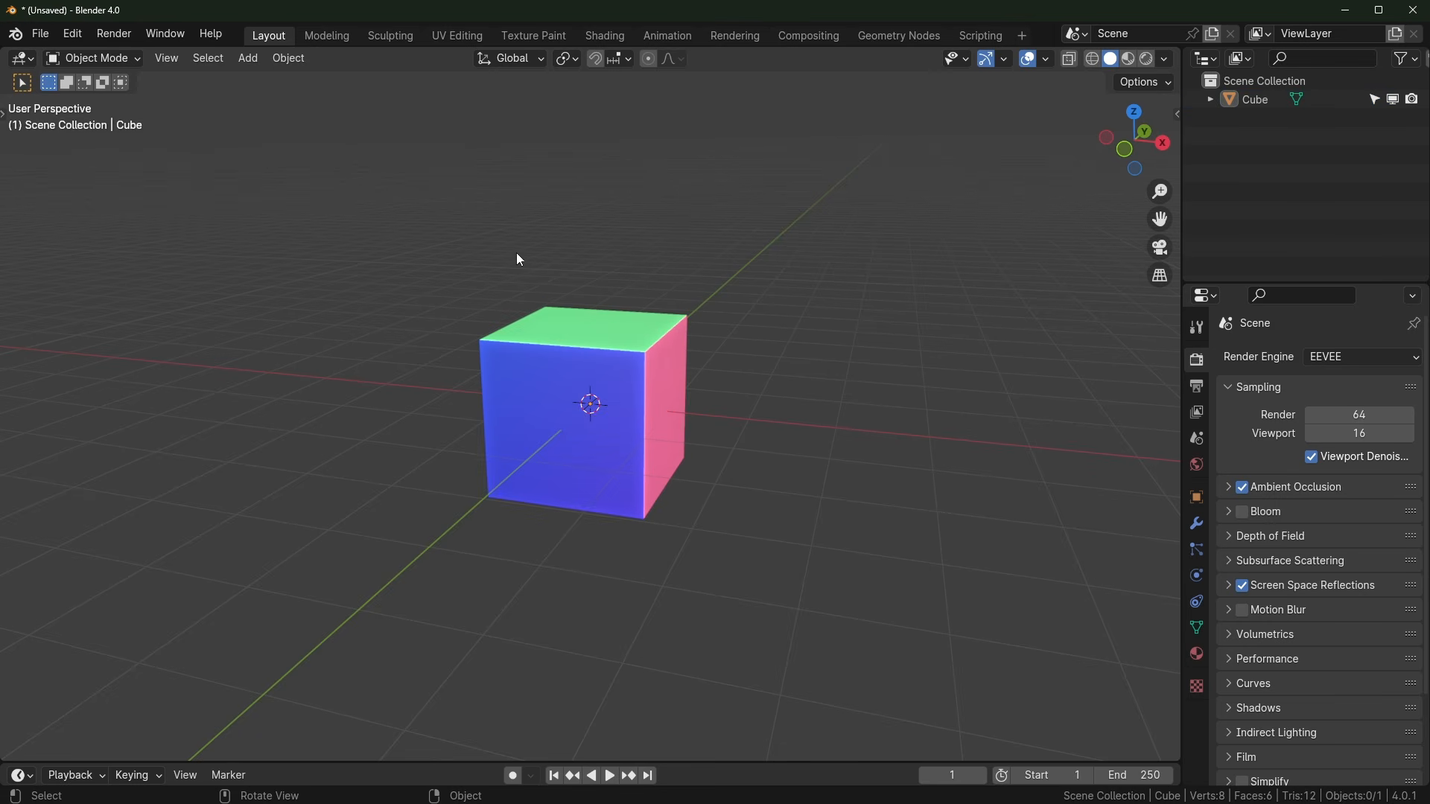
scroll(514, 350, "up", 2)
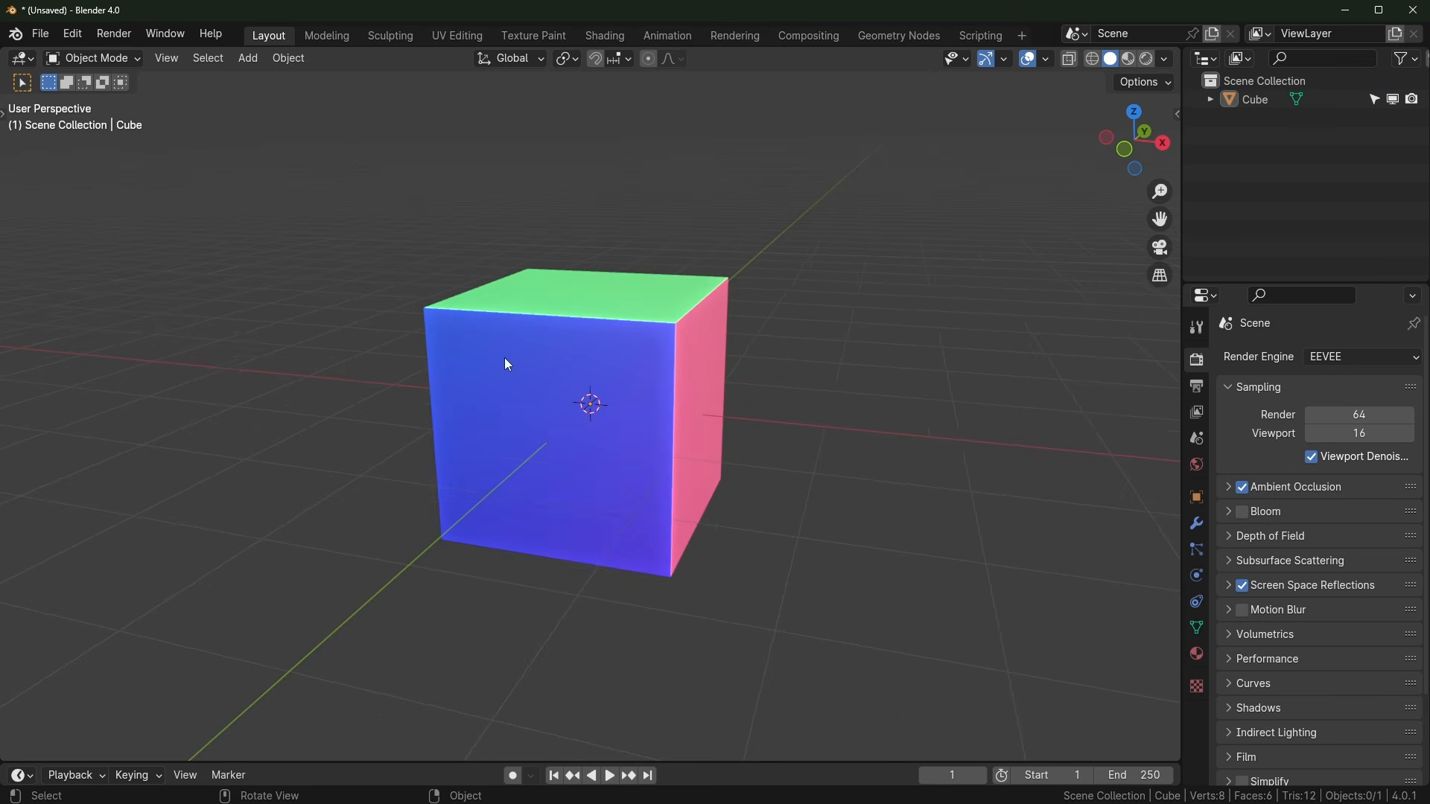
left_click(548, 301)
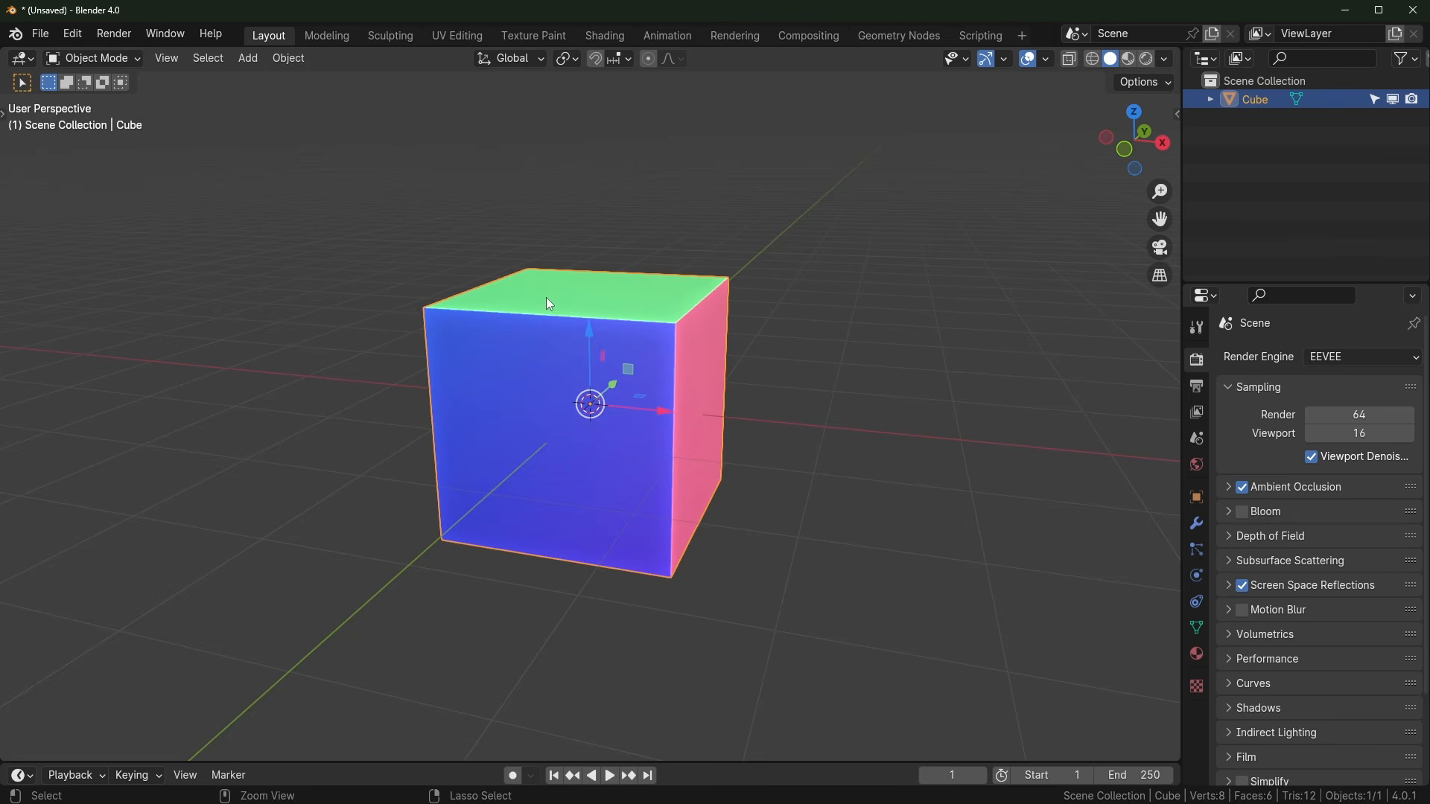
key("ctrl+2")
Step: In Edit Mode, scale the cube along Z into an egg shape
key("Tab")
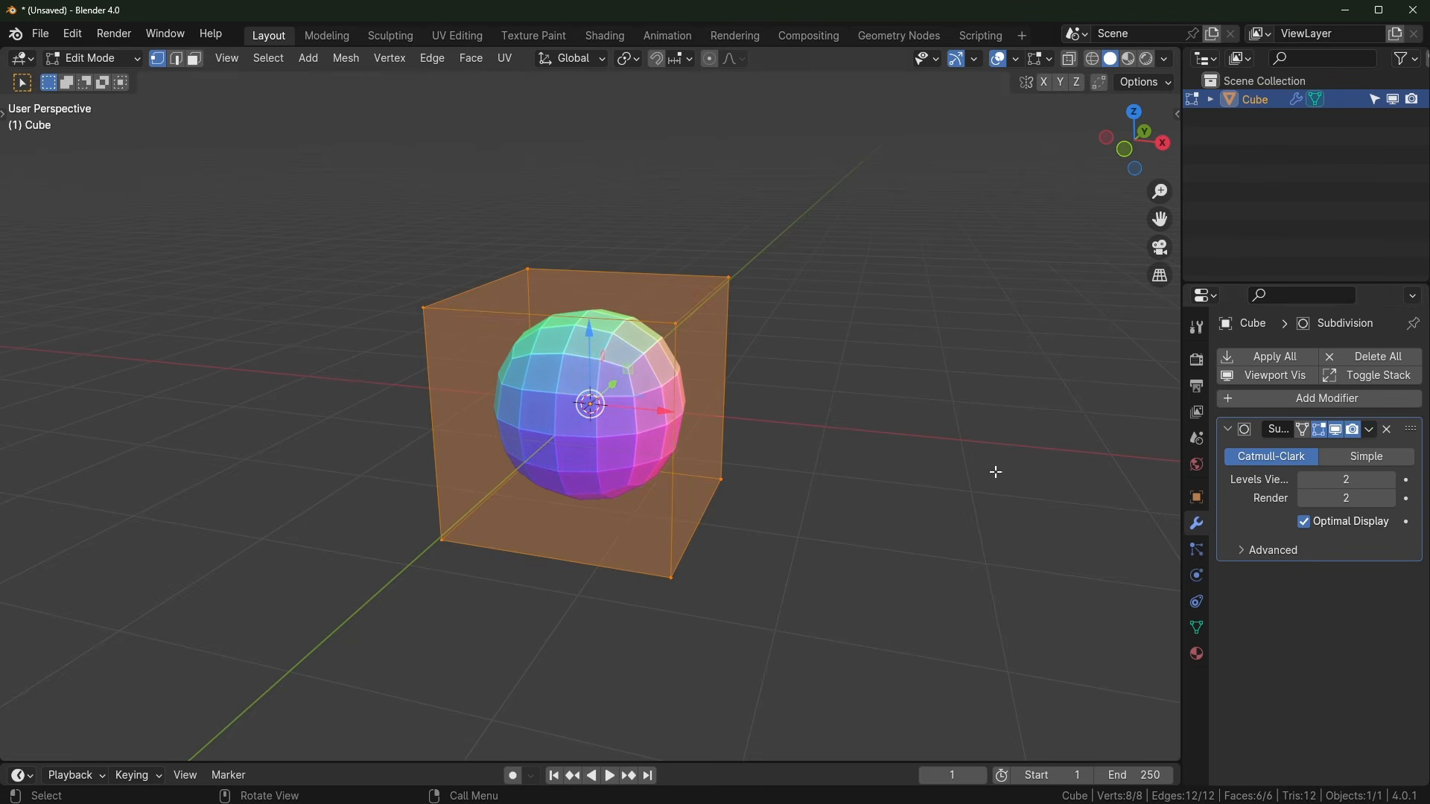
key("s")
key("z")
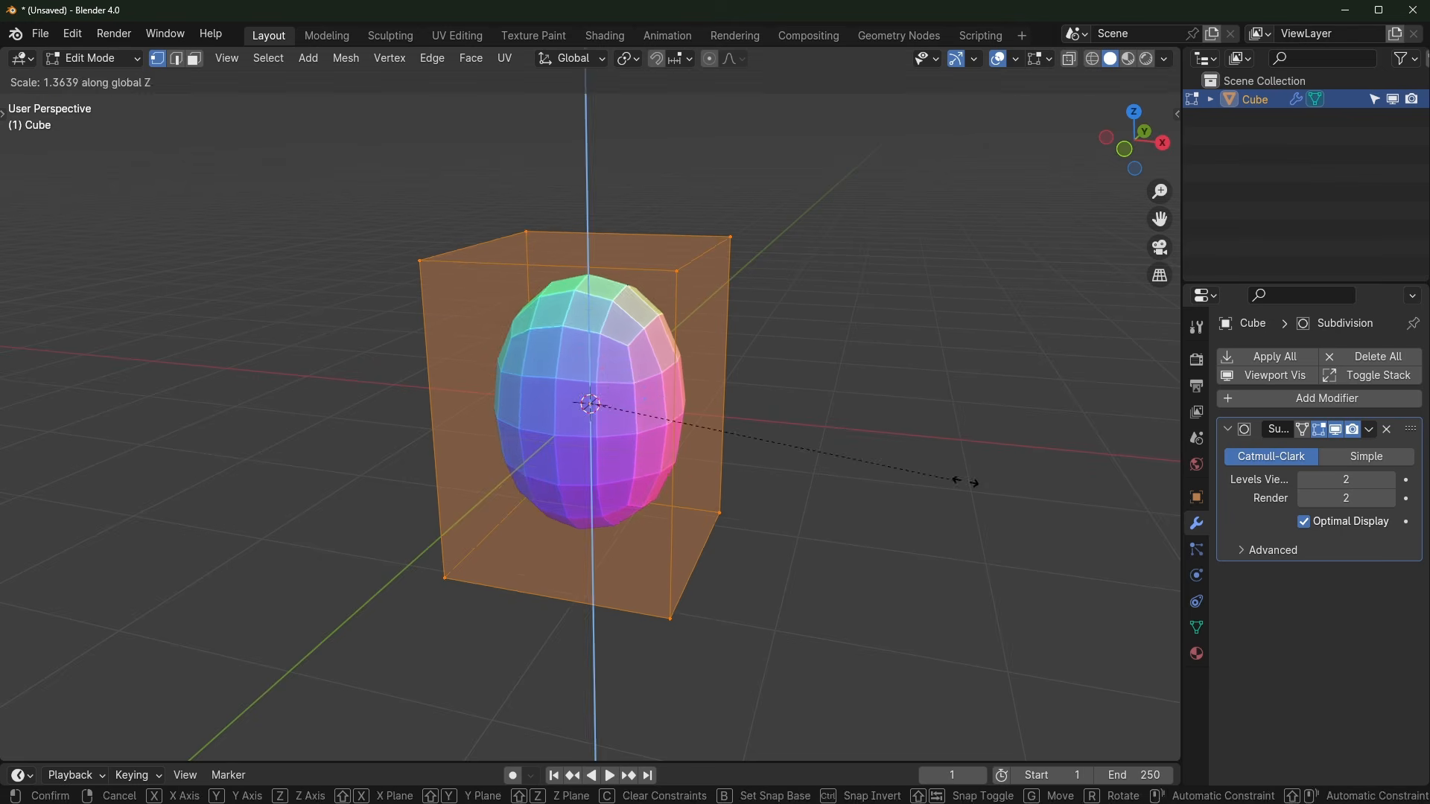
left_click(983, 485)
middle_click_drag(983, 485, 814, 464)
key("Tab")
Step: Add a UV Sphere and rotate it 90° around X
key("shift+a")
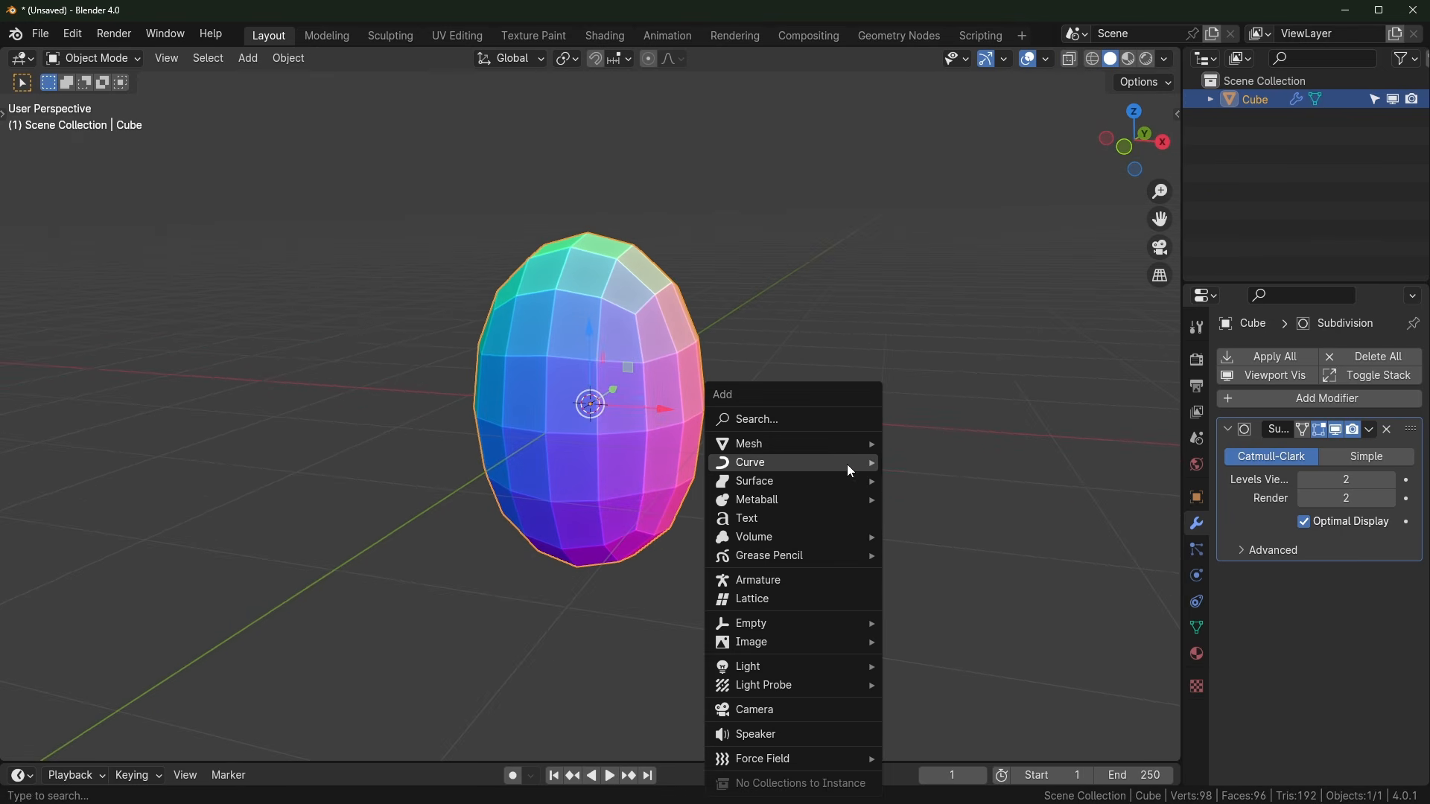
mouse_move(812, 446)
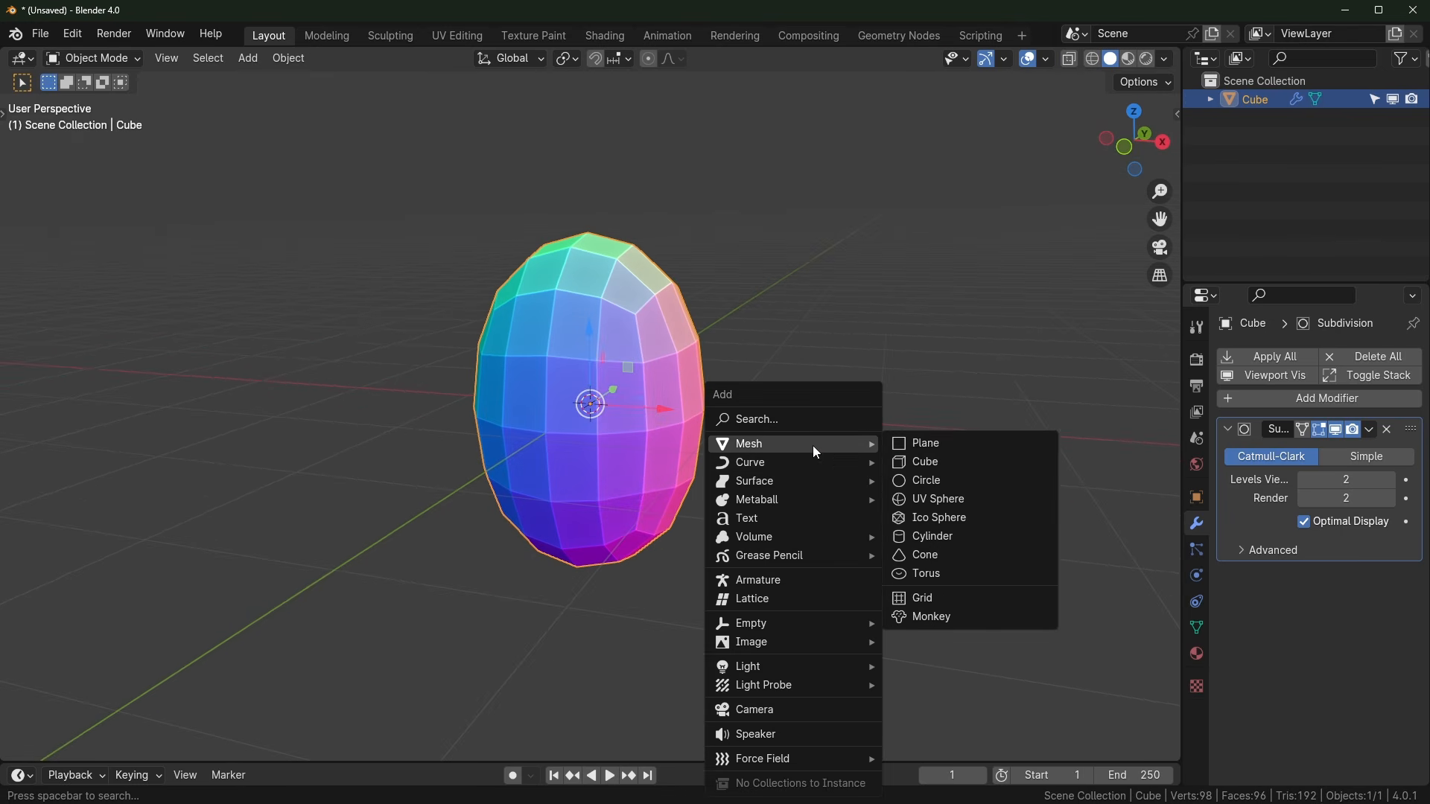
left_click(954, 506)
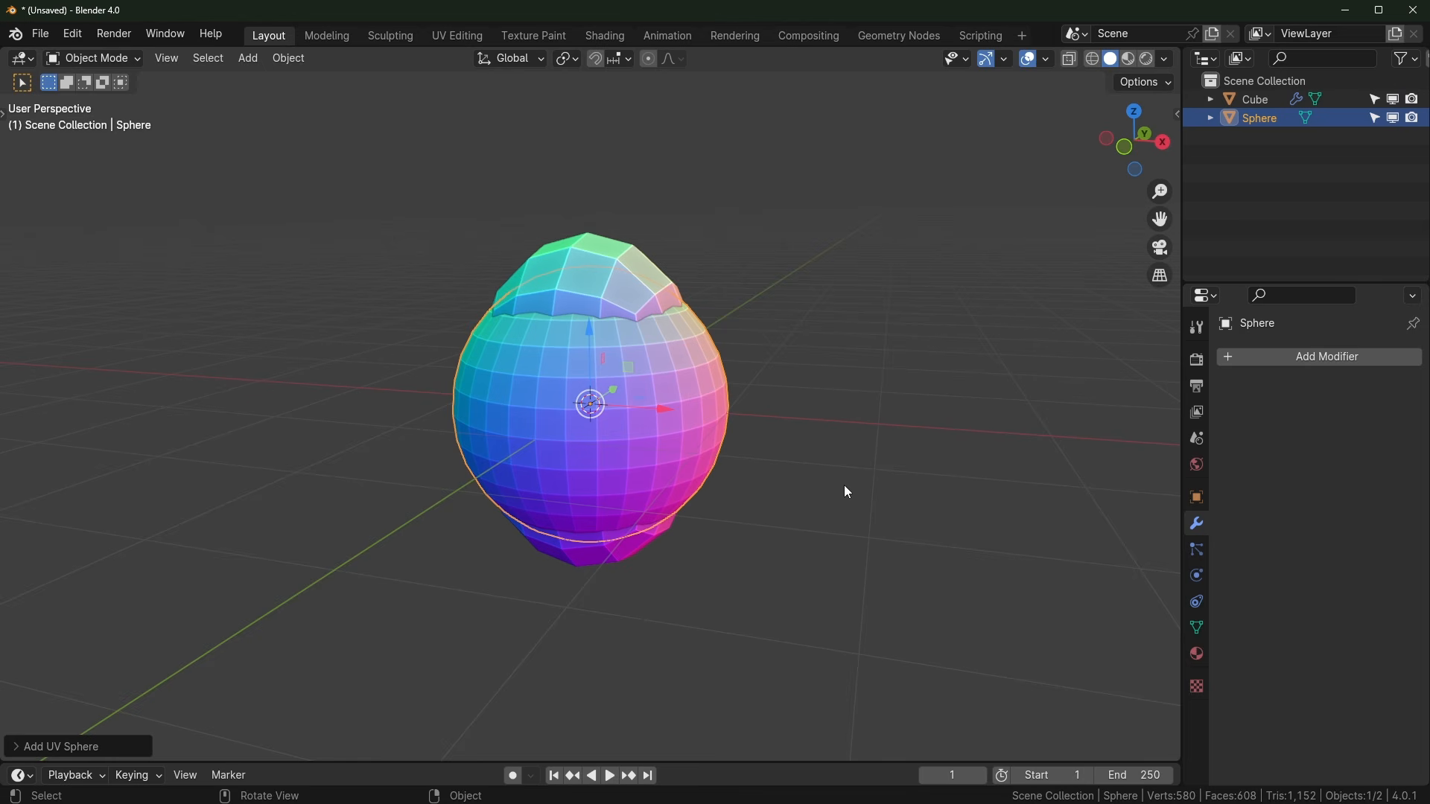
type("rx90")
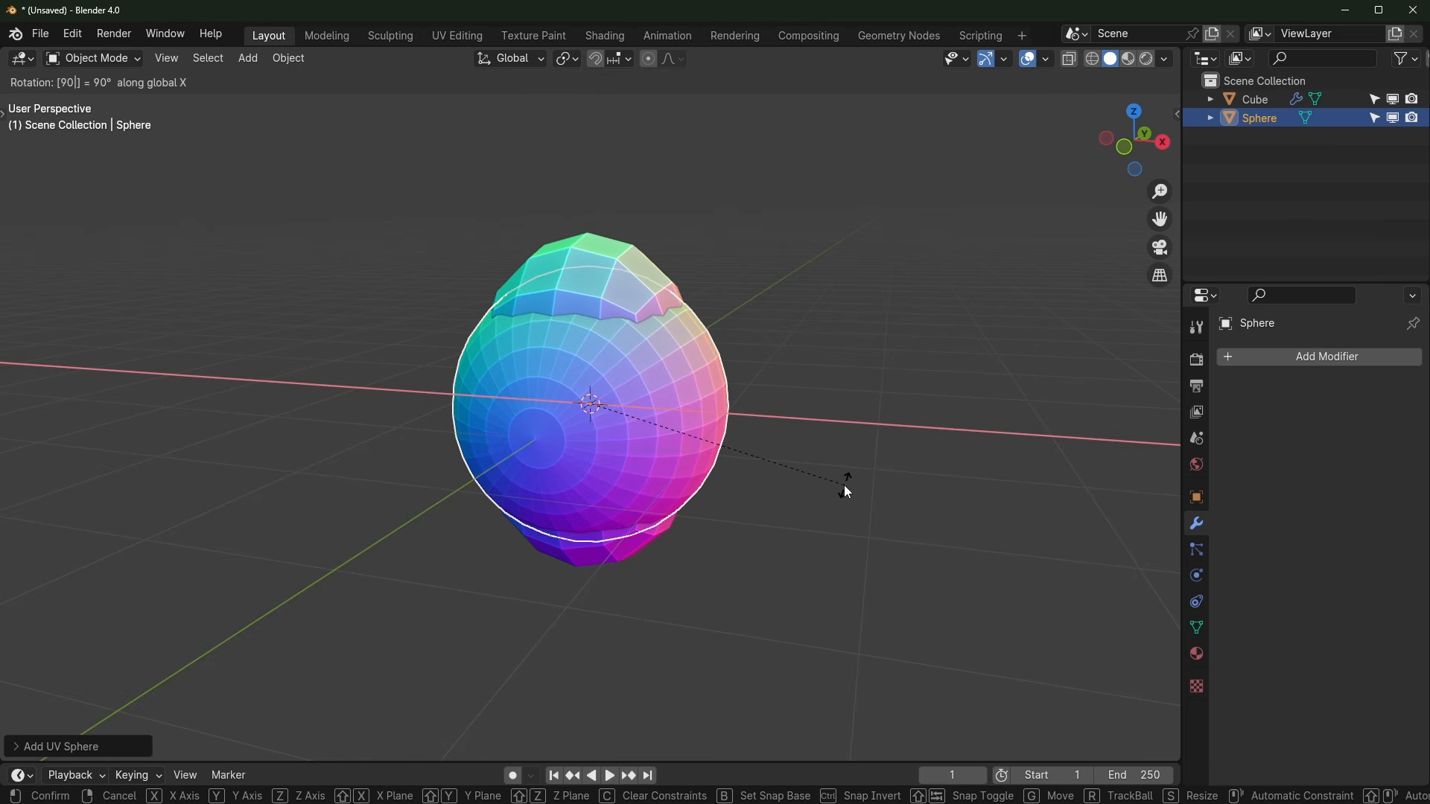
key("Return")
Step: From the front view, scale the sphere down to eye size, about 0.26
key("KP_1")
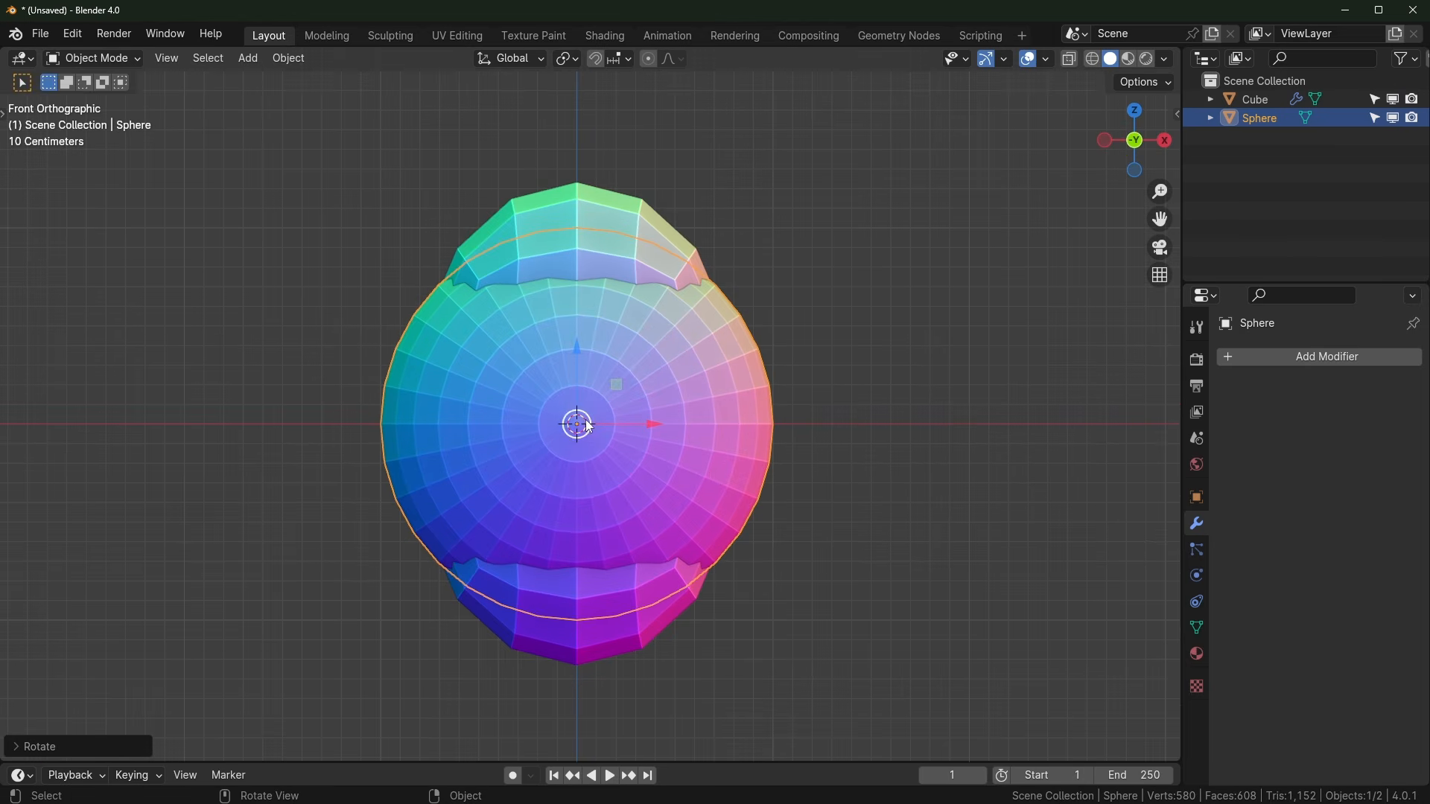
middle_click_drag(727, 444, 654, 482)
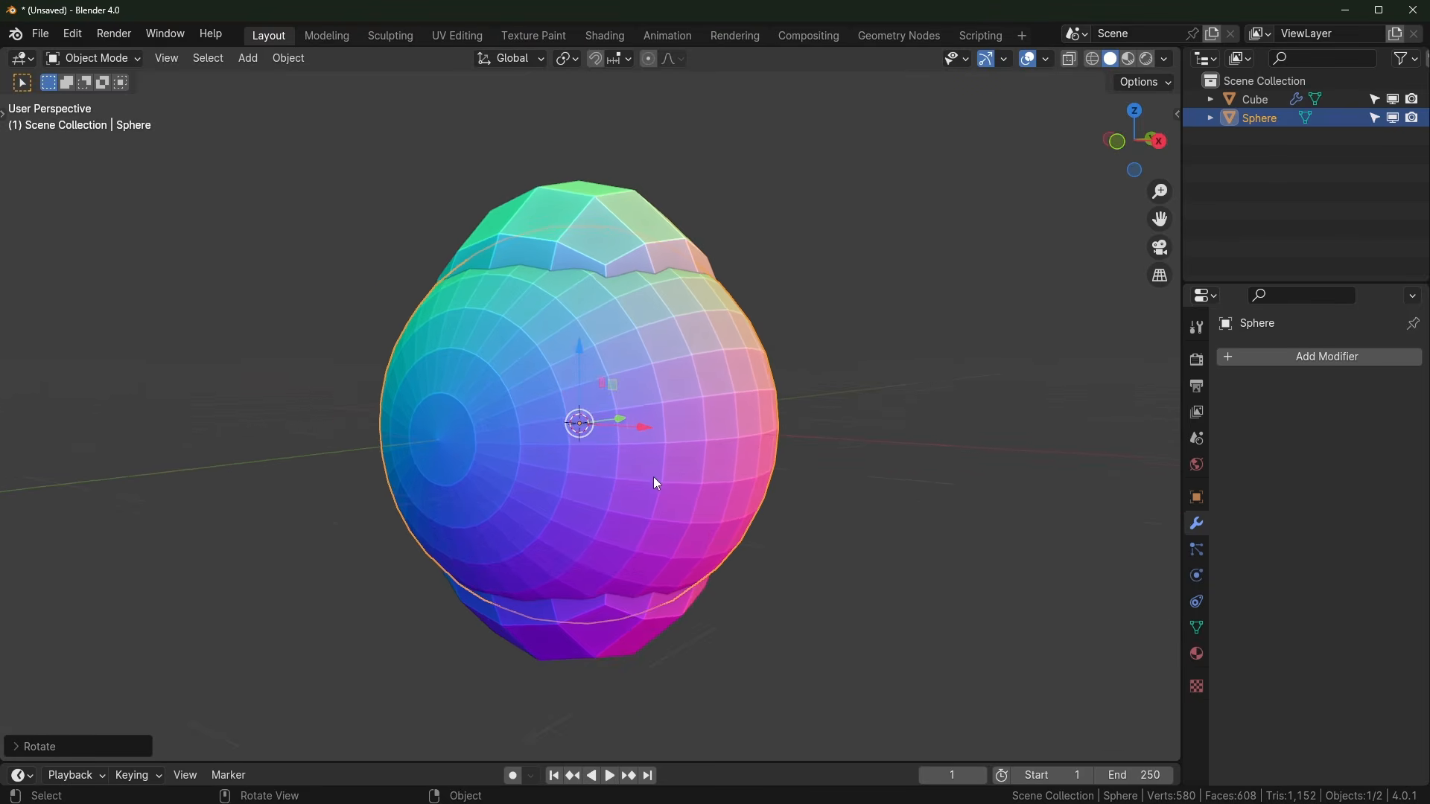
key("KP_1")
key("s")
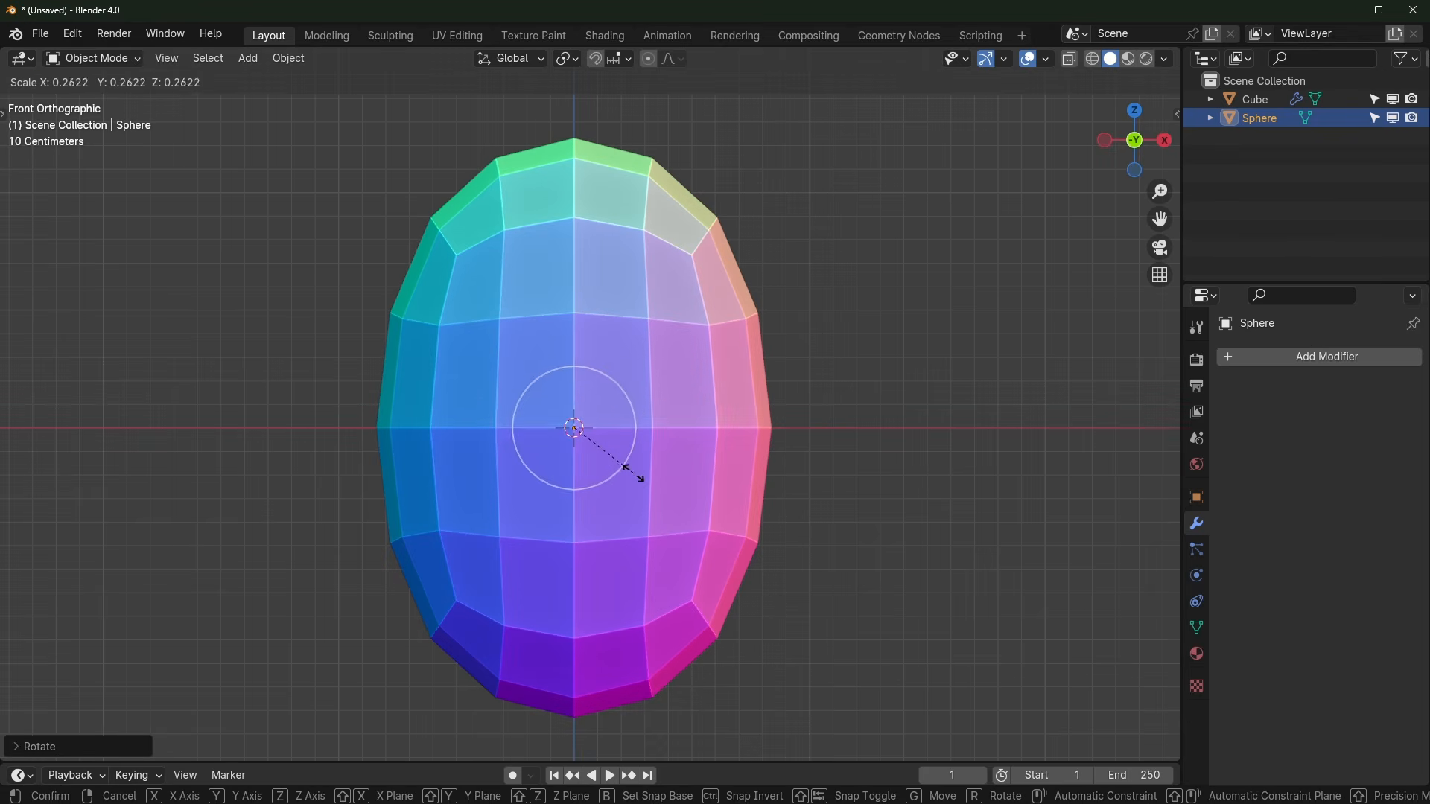
left_click(653, 432)
Step: Move the eye sphere onto the front right of the egg head
left_click_drag(650, 426, 773, 438)
middle_click_drag(773, 437, 677, 467)
left_click_drag(670, 450, 486, 454)
middle_click_drag(476, 483, 627, 586)
middle_click_drag(773, 515, 861, 504)
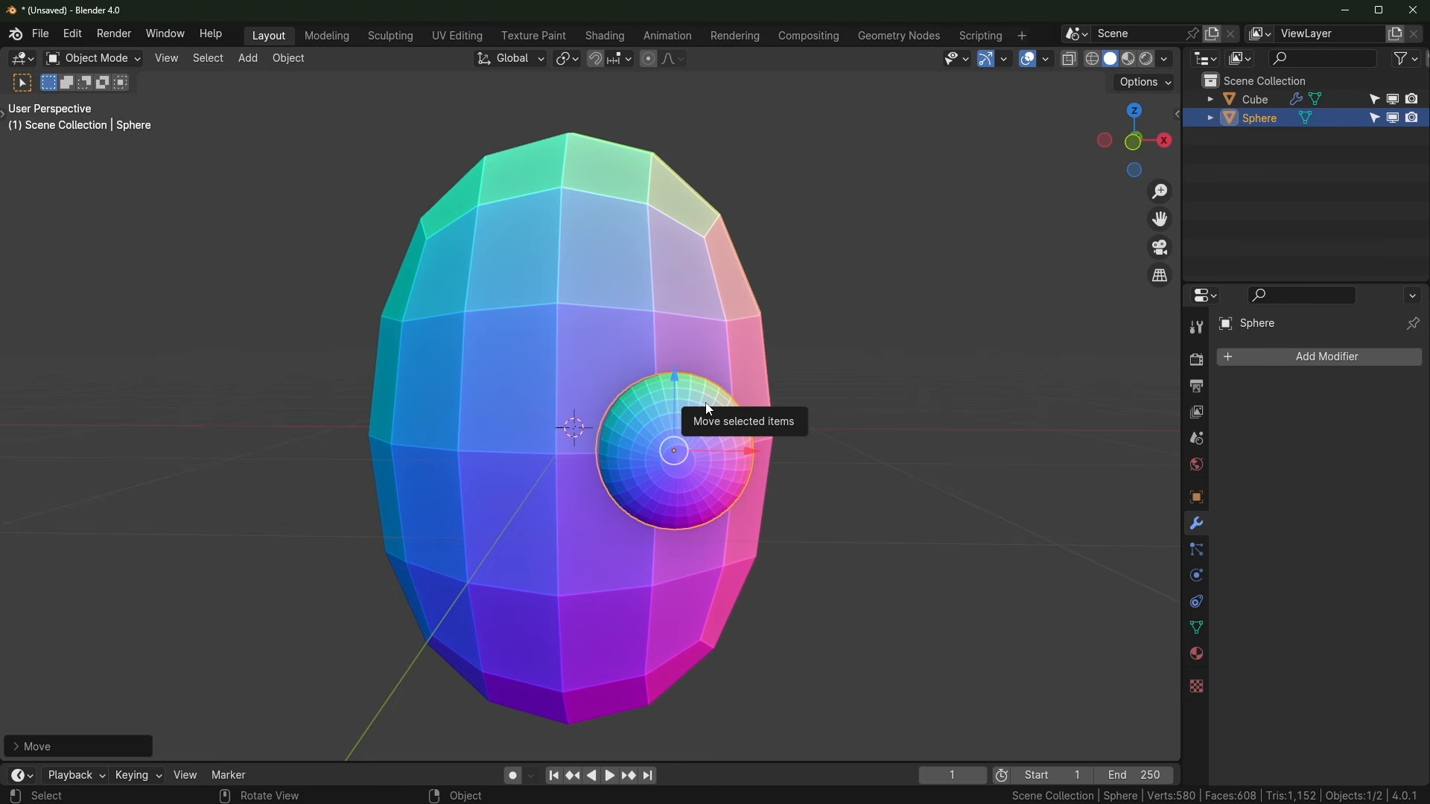
Step: Apply the eye's rotation and scale, then add a Mirror modifier using the Cube as mirror object
key("ctrl+a")
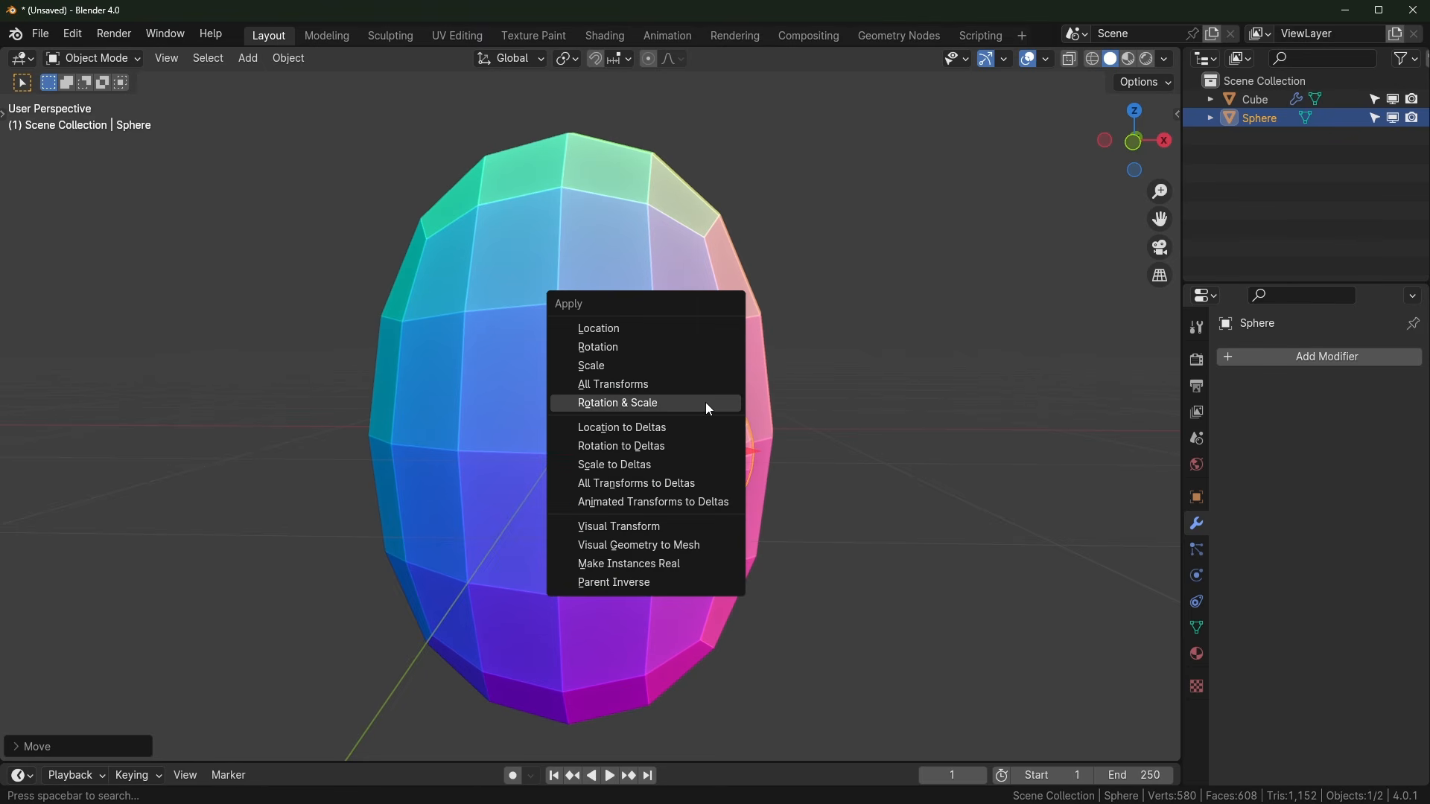
left_click(646, 403)
left_click(1266, 356)
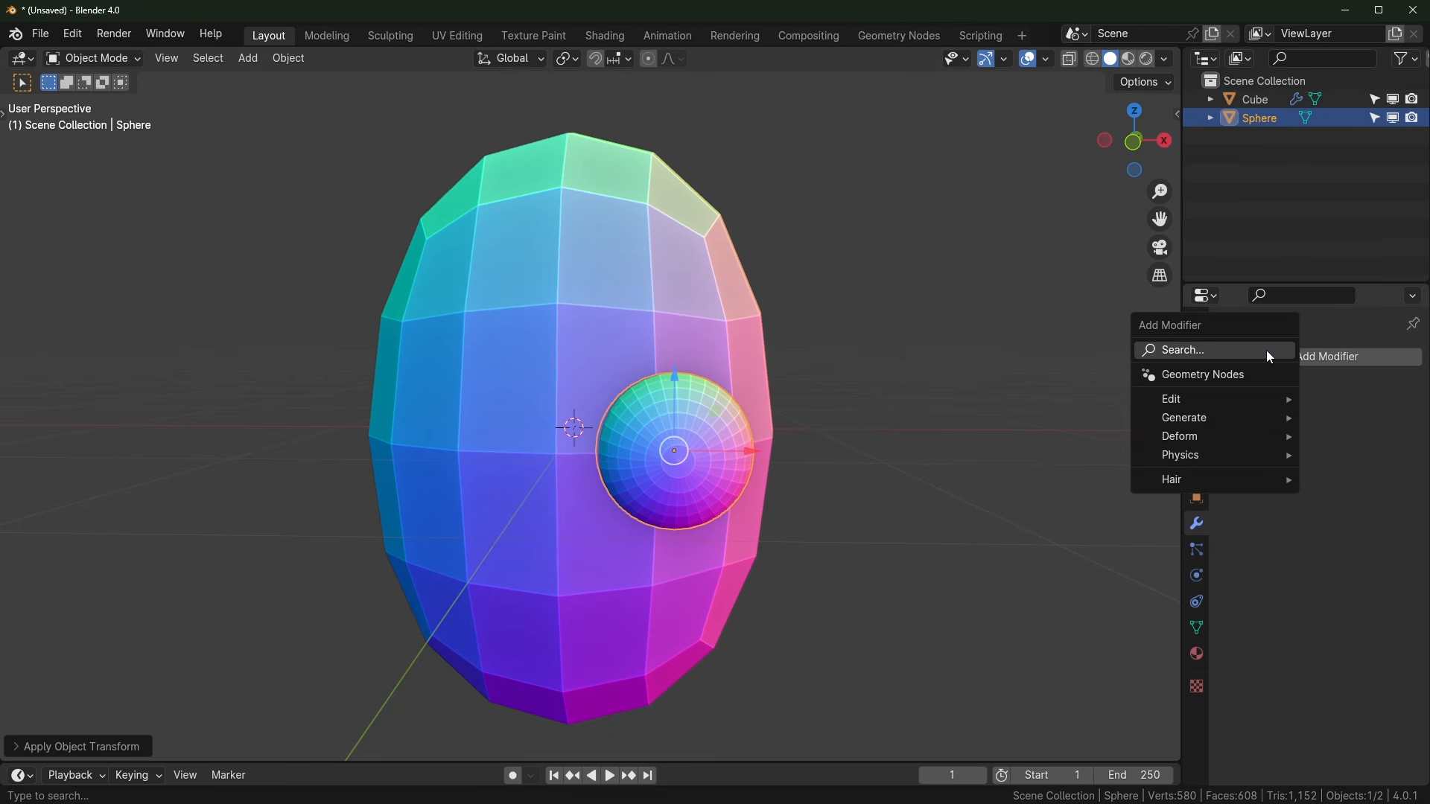
type("mirr")
key("Return")
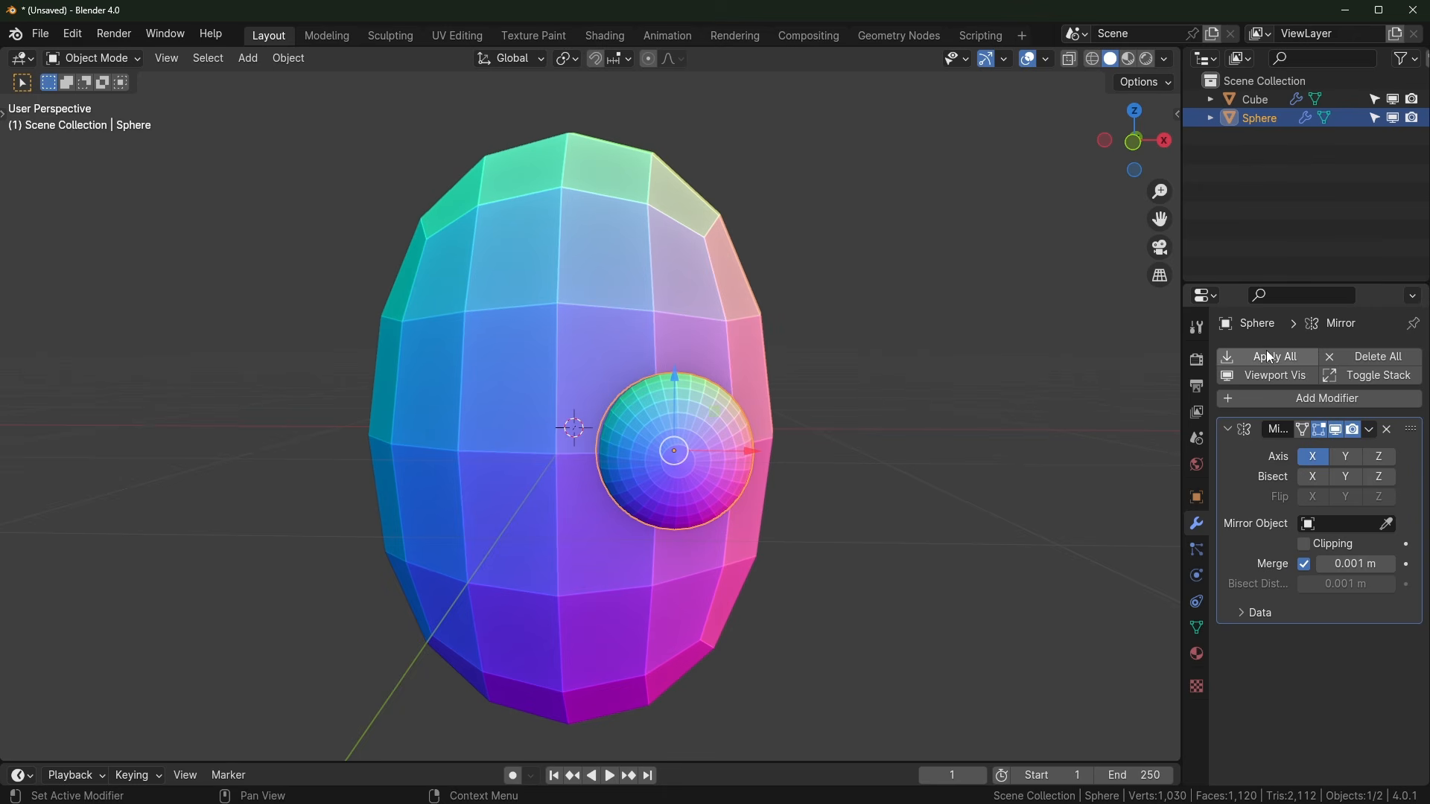
left_click(1387, 523)
left_click(703, 305)
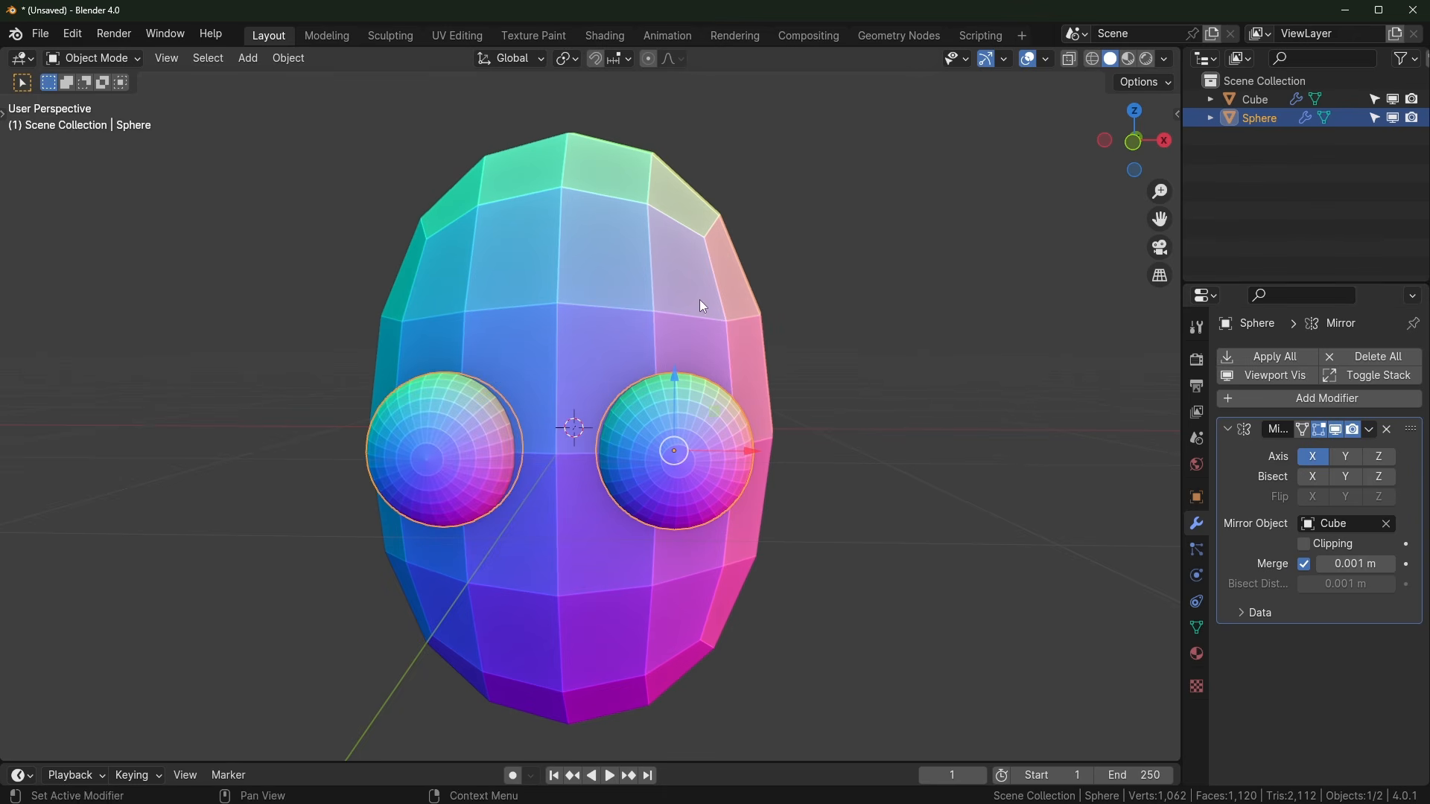
Step: Reorient the eye by trackball-rotating it and shifting its mesh in Edit Mode
middle_click_drag(618, 345, 730, 442)
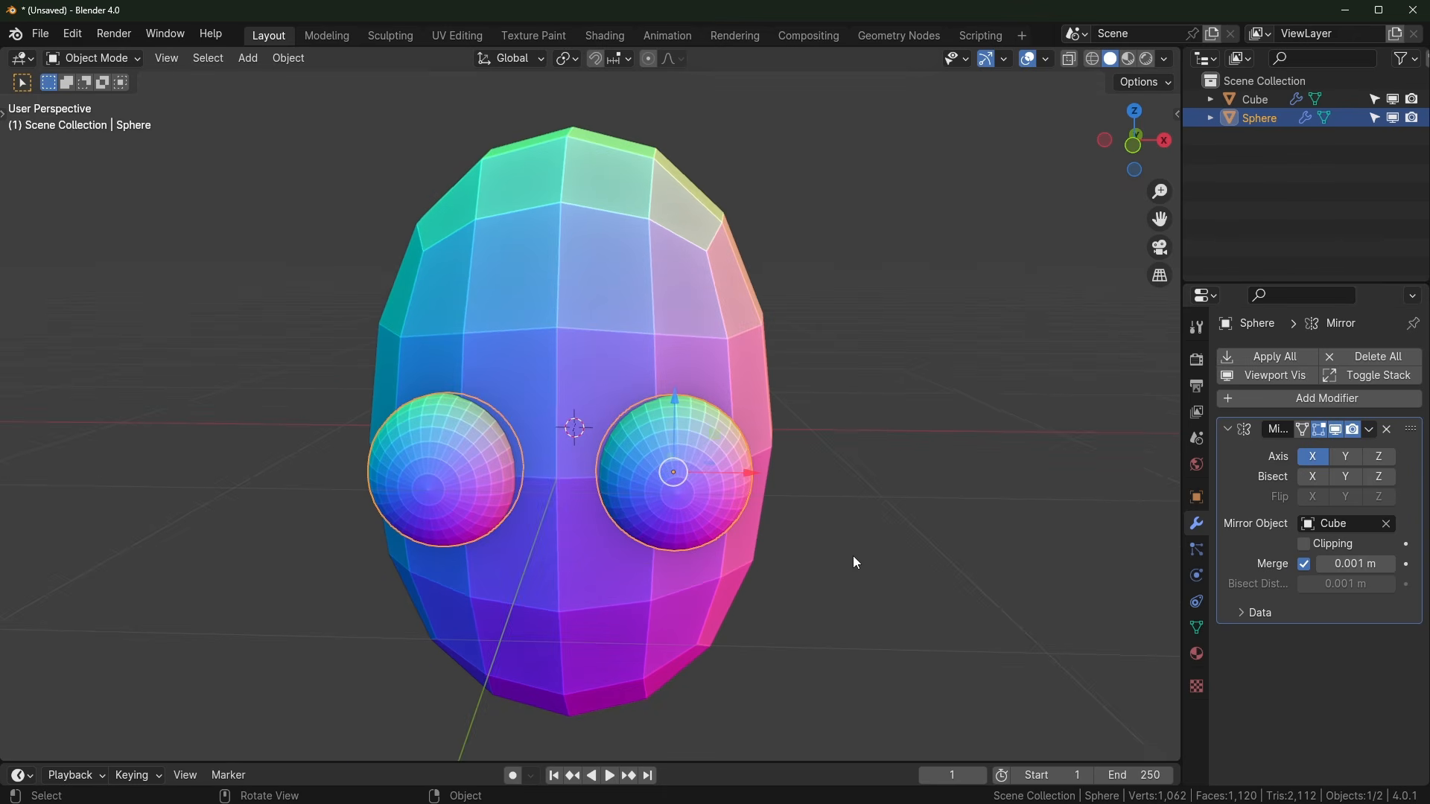
middle_click_drag(666, 502, 505, 467)
scroll(544, 525, "up", 2)
key("Caps_Lock")
key("Caps_Lock")
middle_click_drag(587, 589, 655, 541)
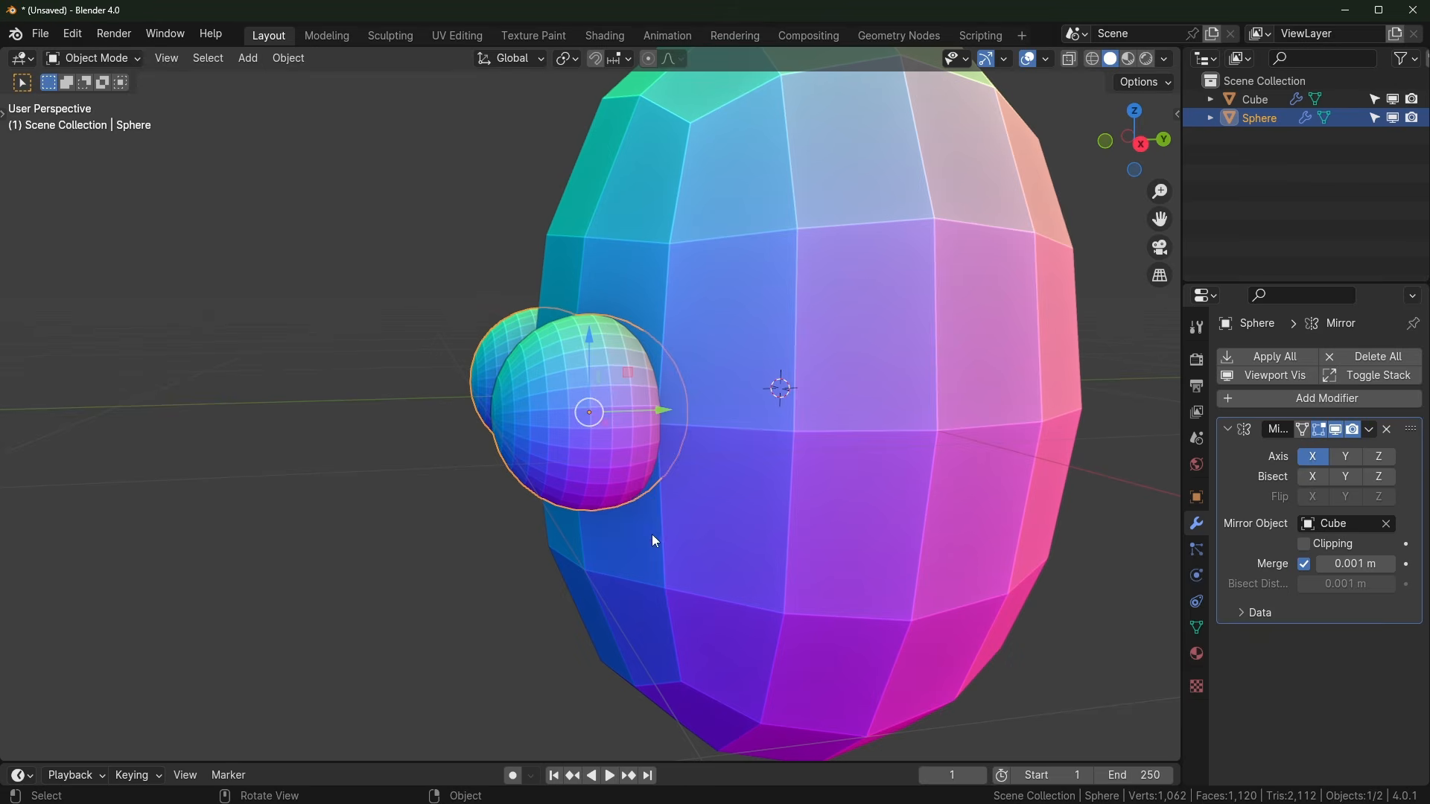
middle_click_drag(523, 499, 606, 497)
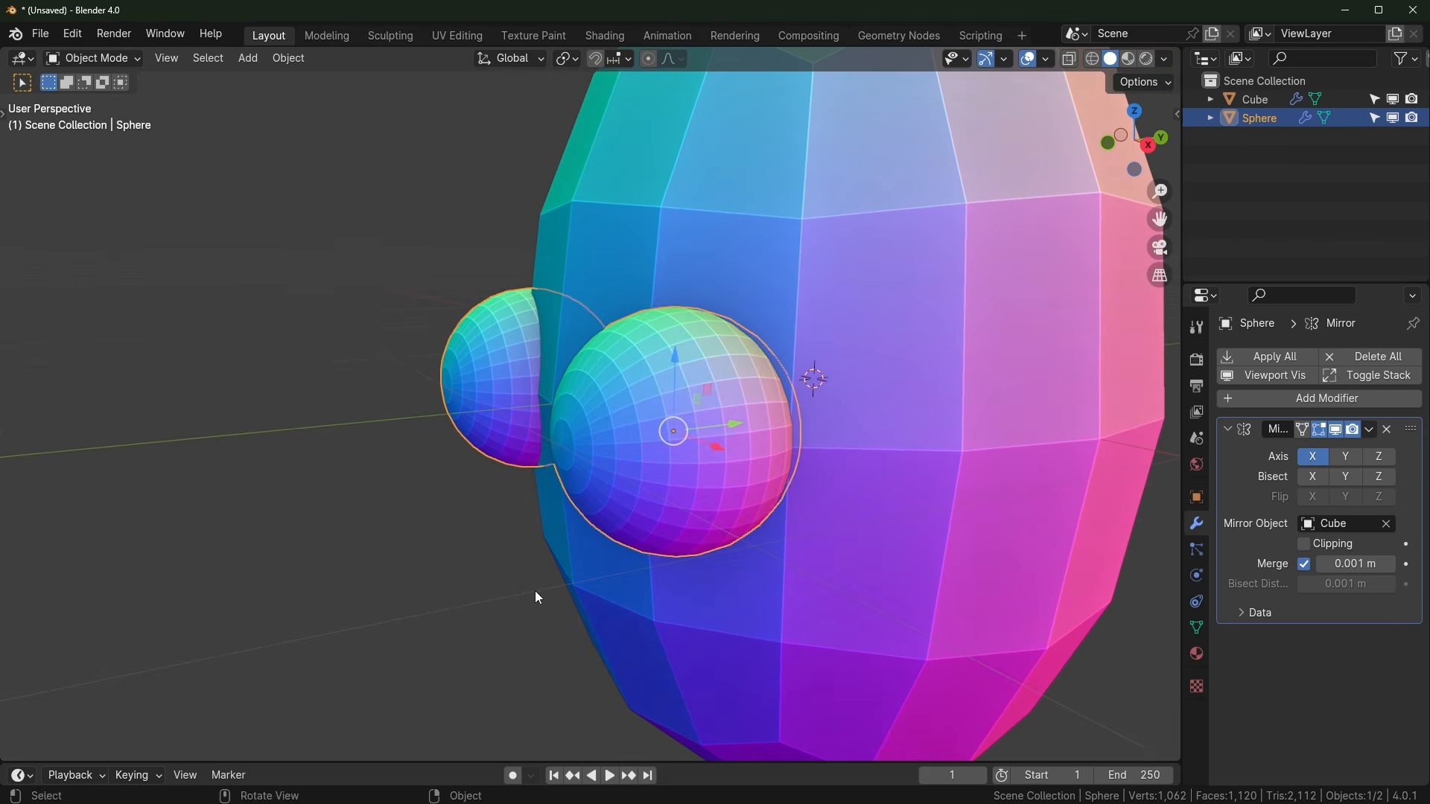
key("r")
key("r")
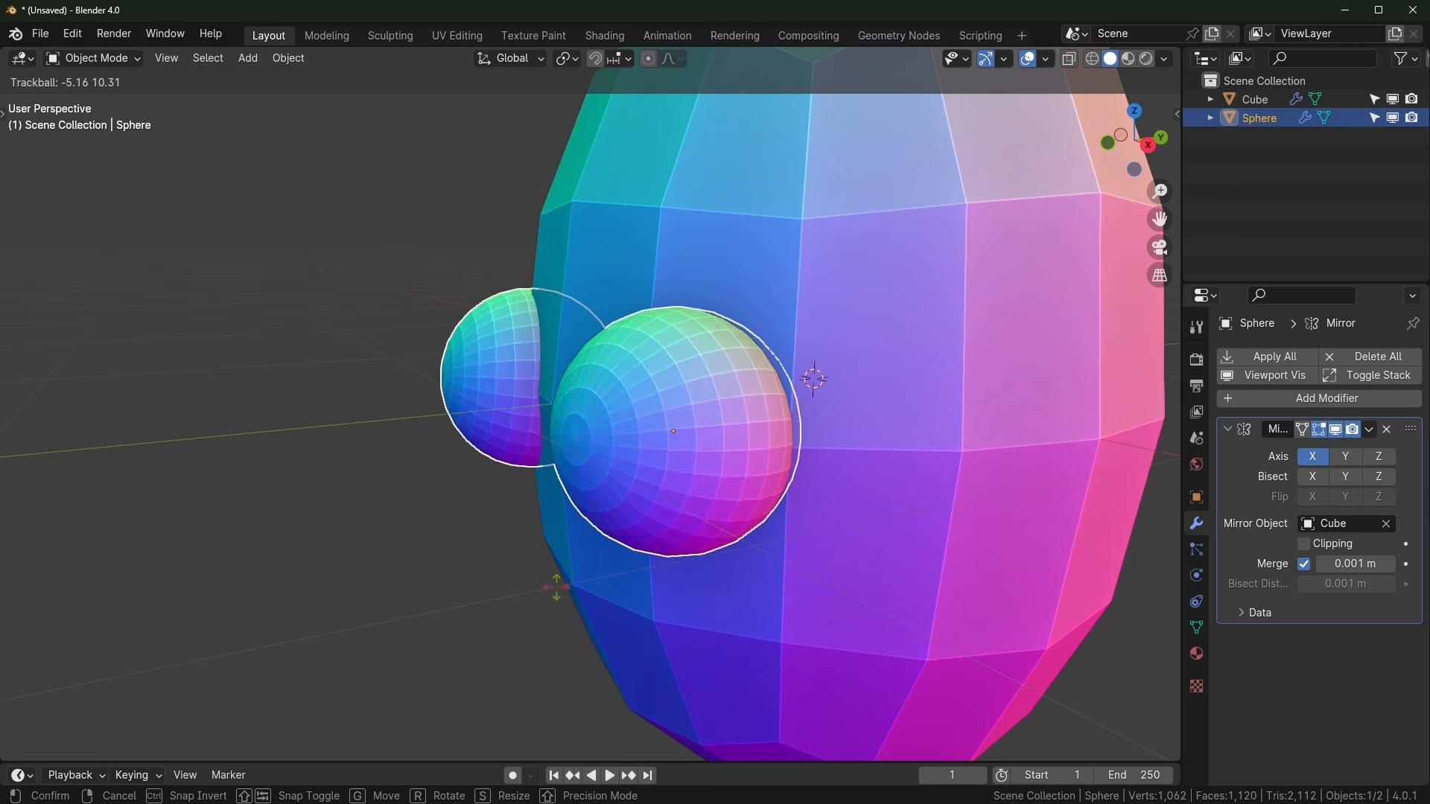
left_click(561, 592)
middle_click_drag(564, 598, 679, 565)
key("Tab")
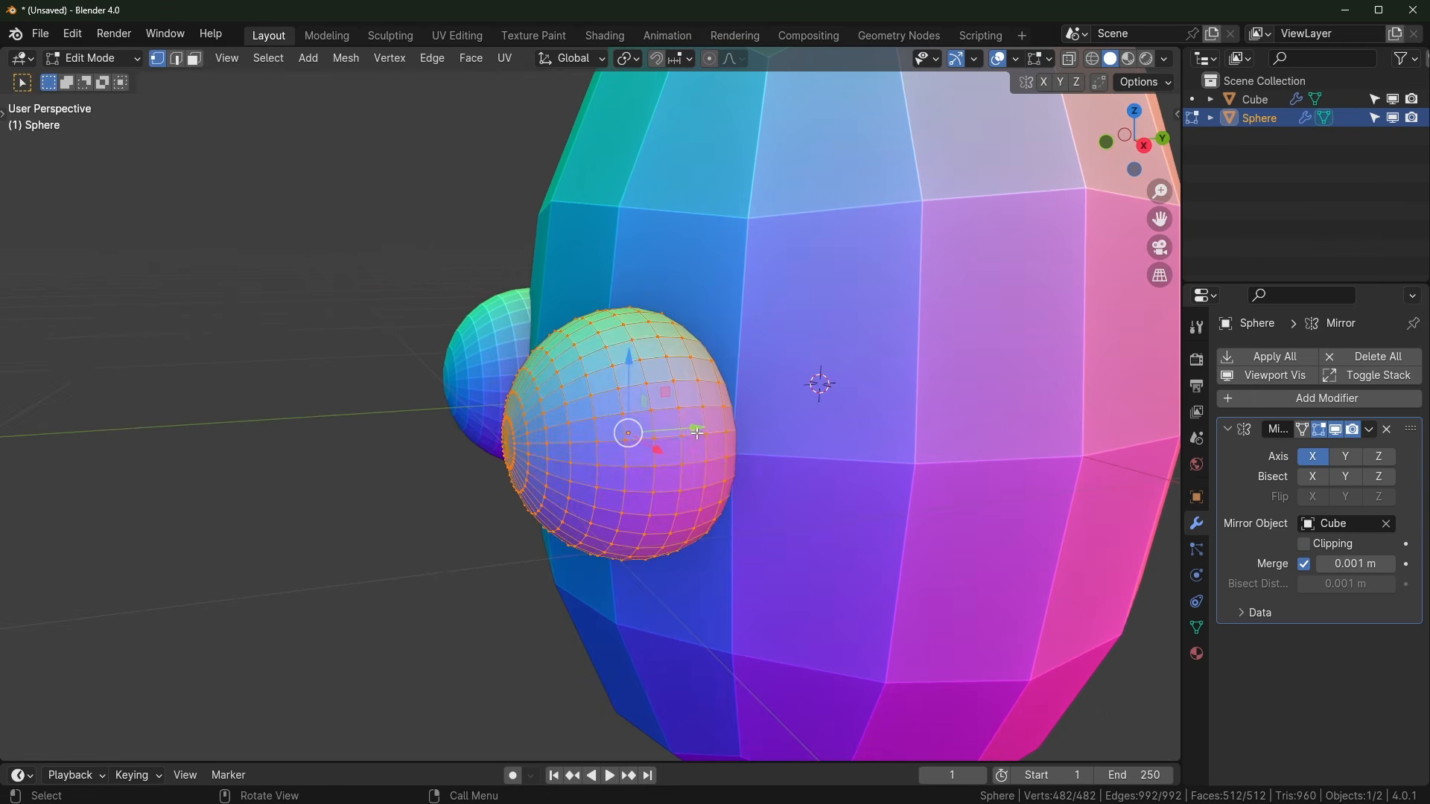
key("g")
left_click(645, 600)
key("Tab")
Step: Rotate the eye once more and inspect both mirrored eyes around the head
middle_click_drag(645, 601, 741, 598)
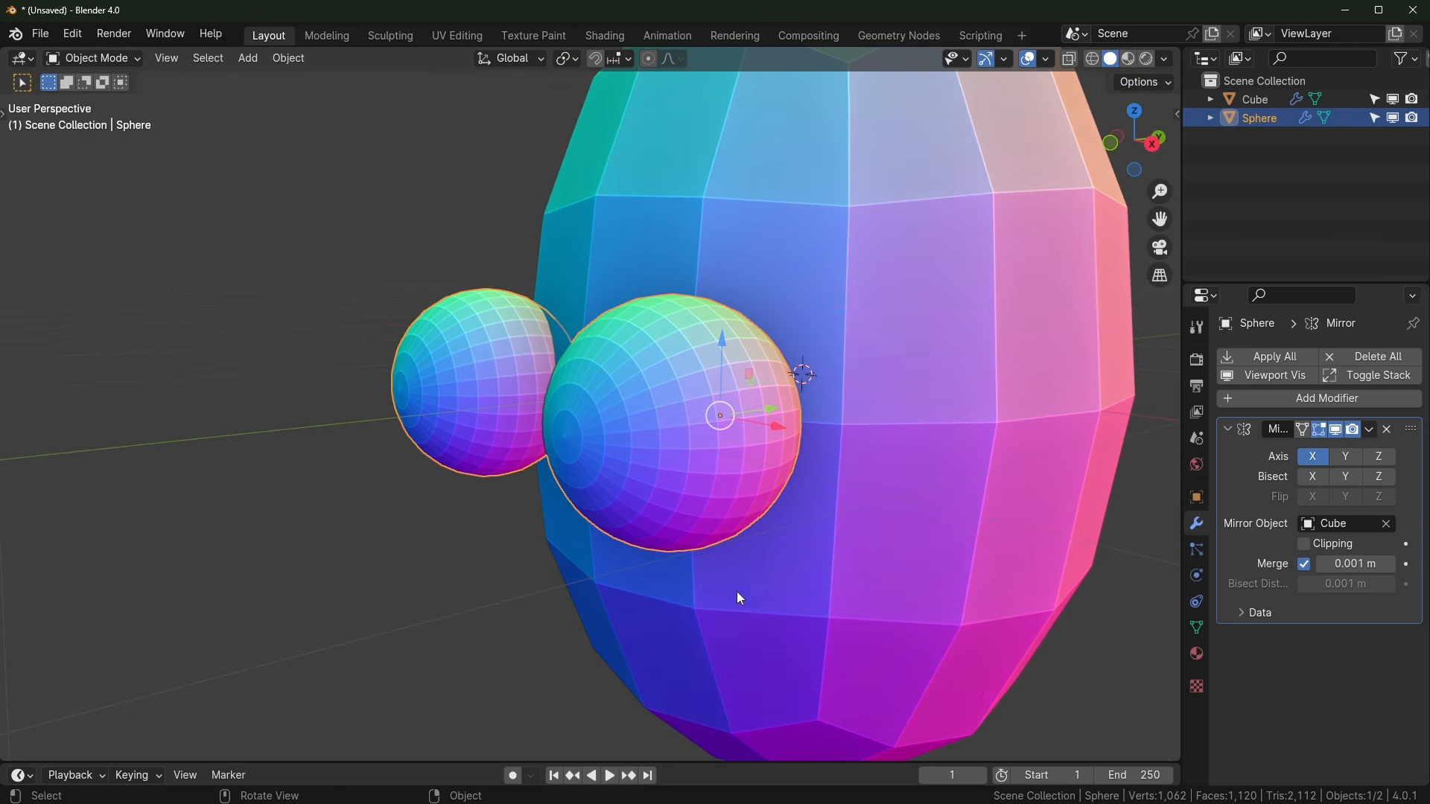
key("r")
key("r")
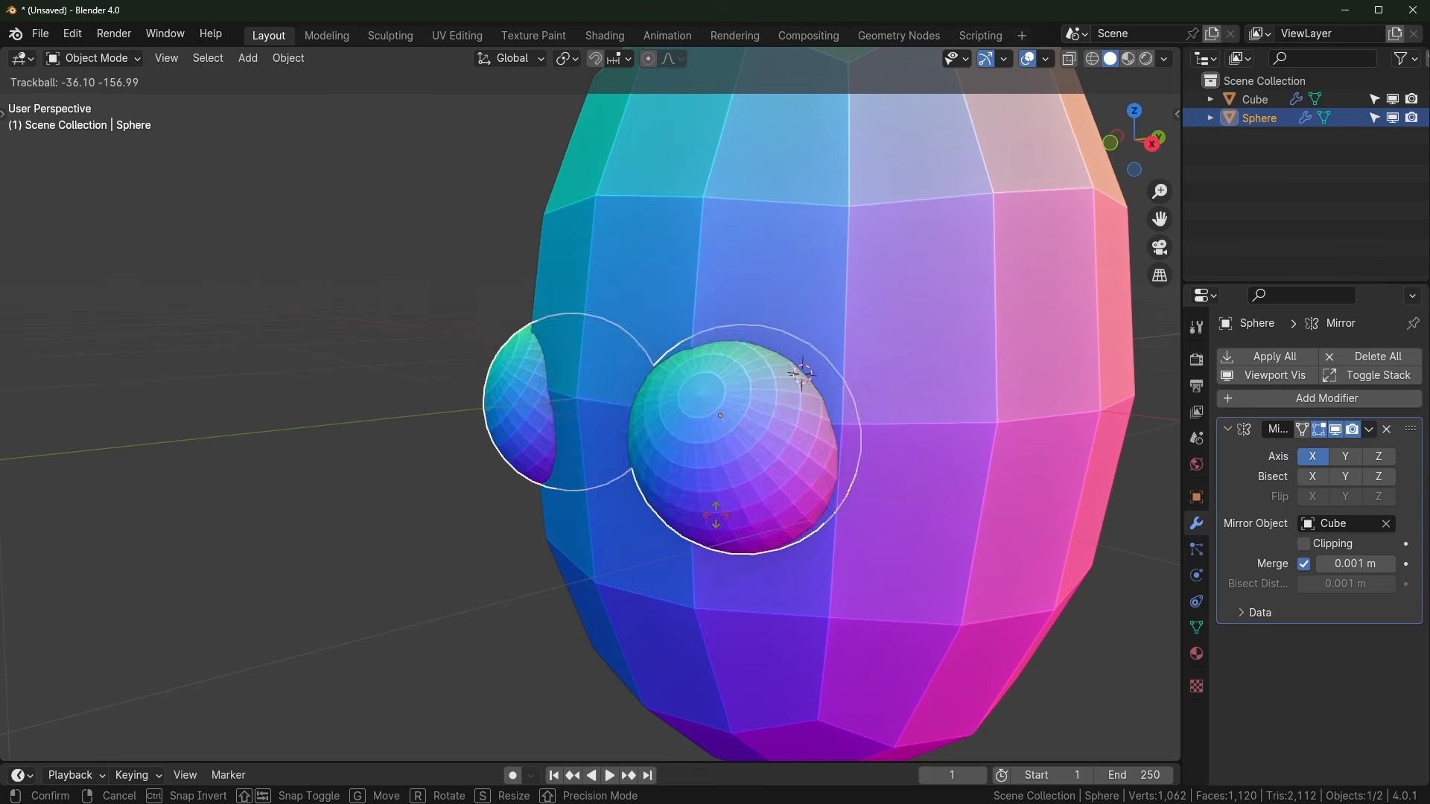
left_click(661, 657)
key("Tab")
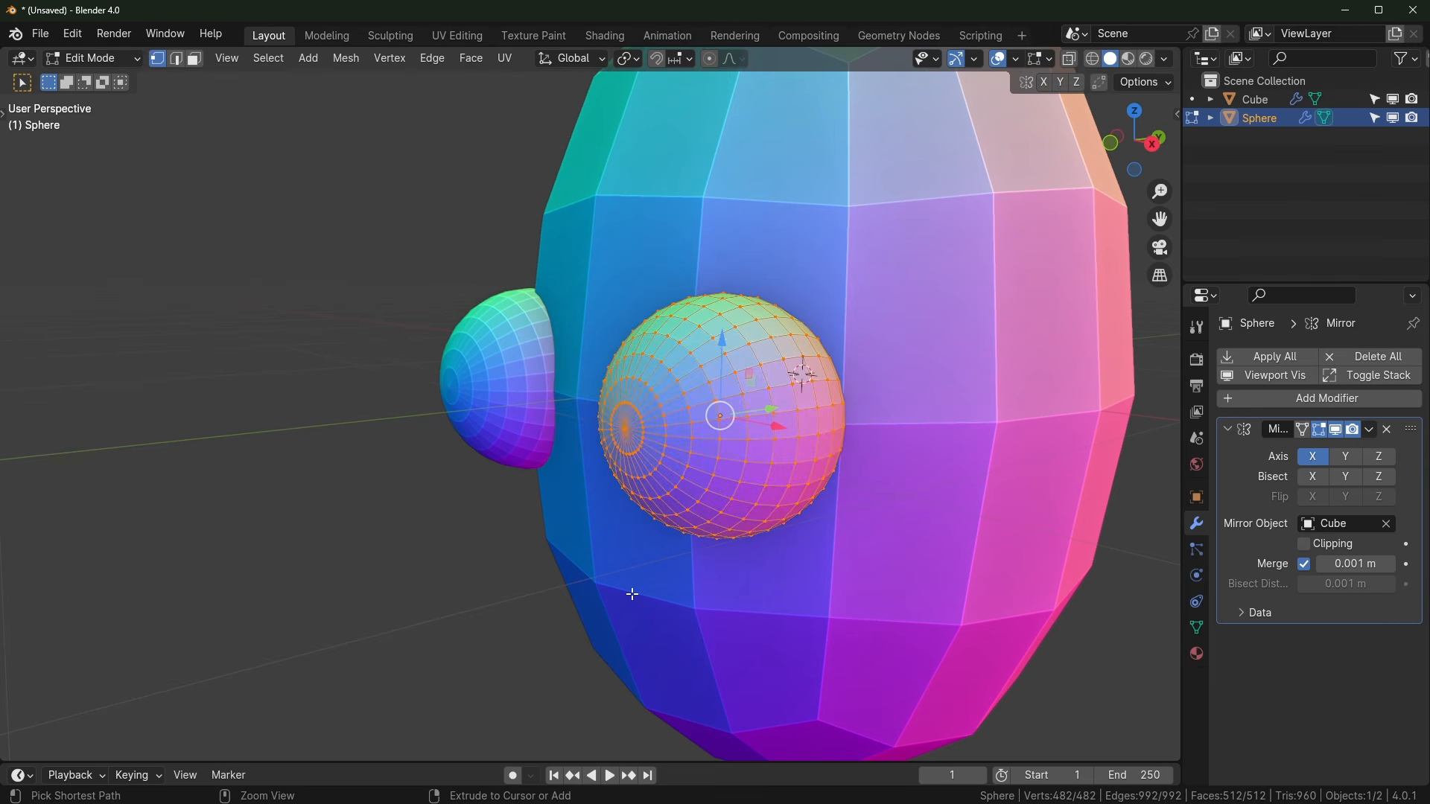
key("Tab")
middle_click_drag(720, 443, 728, 568)
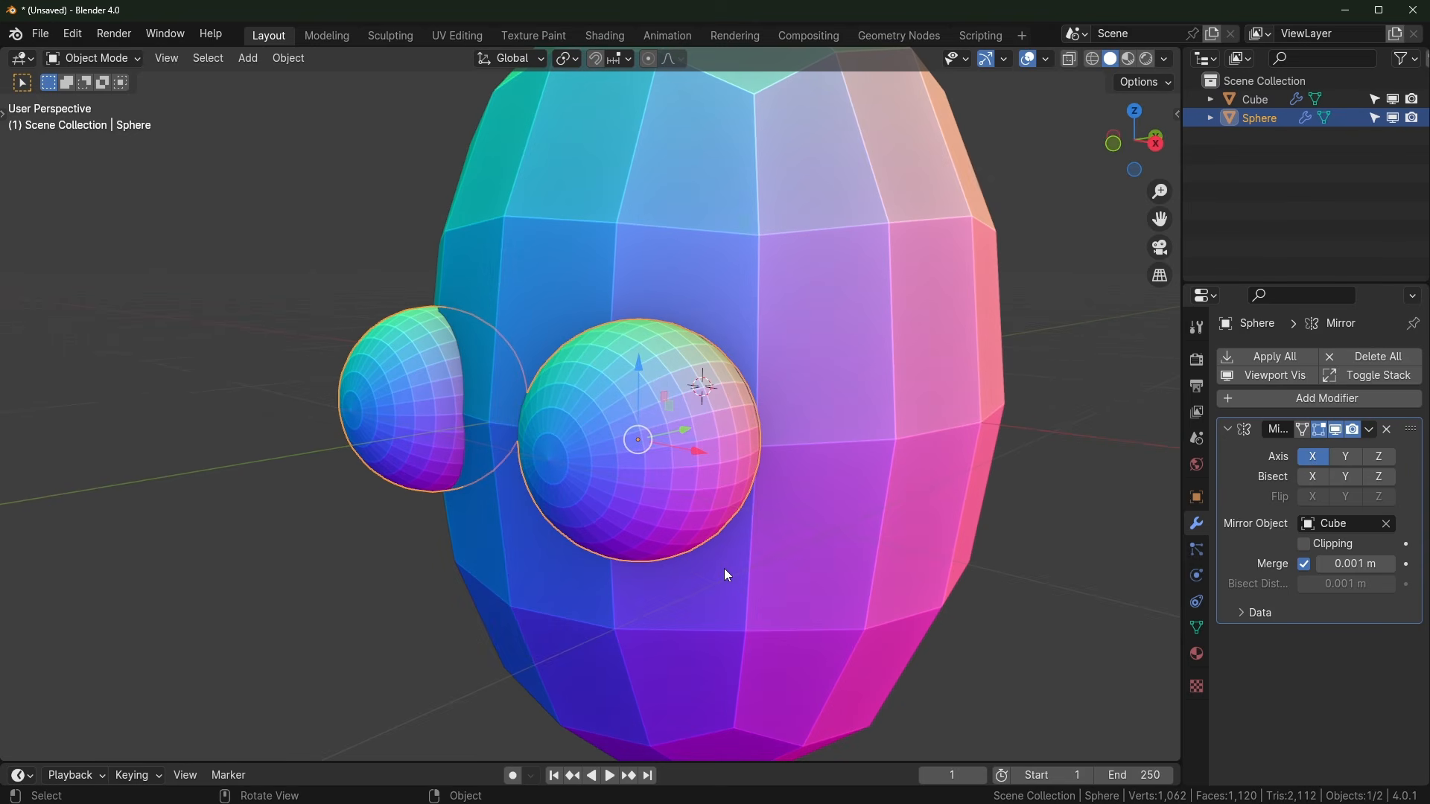
middle_click_drag(724, 570, 842, 562)
Step: Add a single-bone armature to the scene
left_click(841, 562)
key("shift+a")
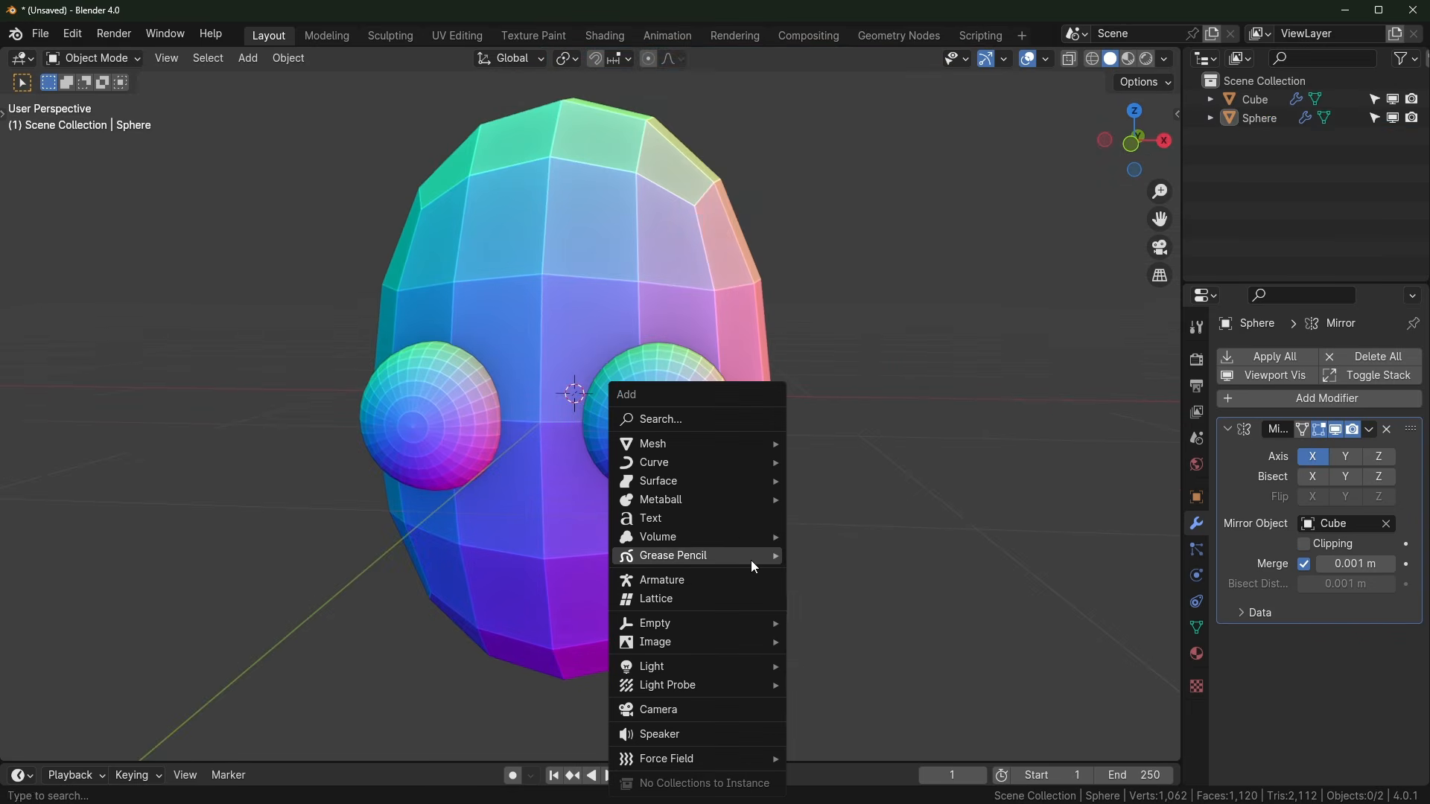
left_click(703, 579)
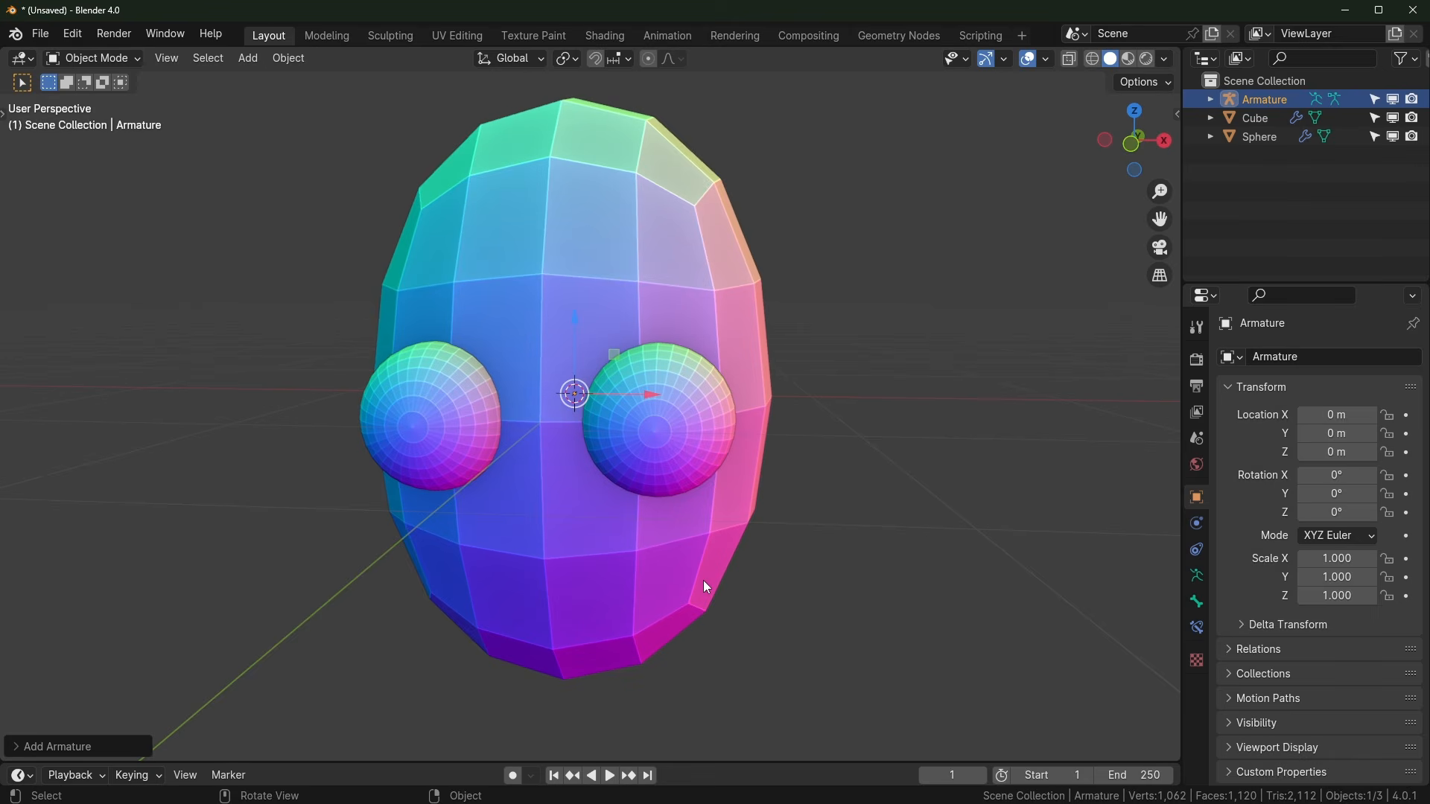
Step: Enable In Front, Names and Axes in the armature's Viewport Display settings
left_click(1198, 577)
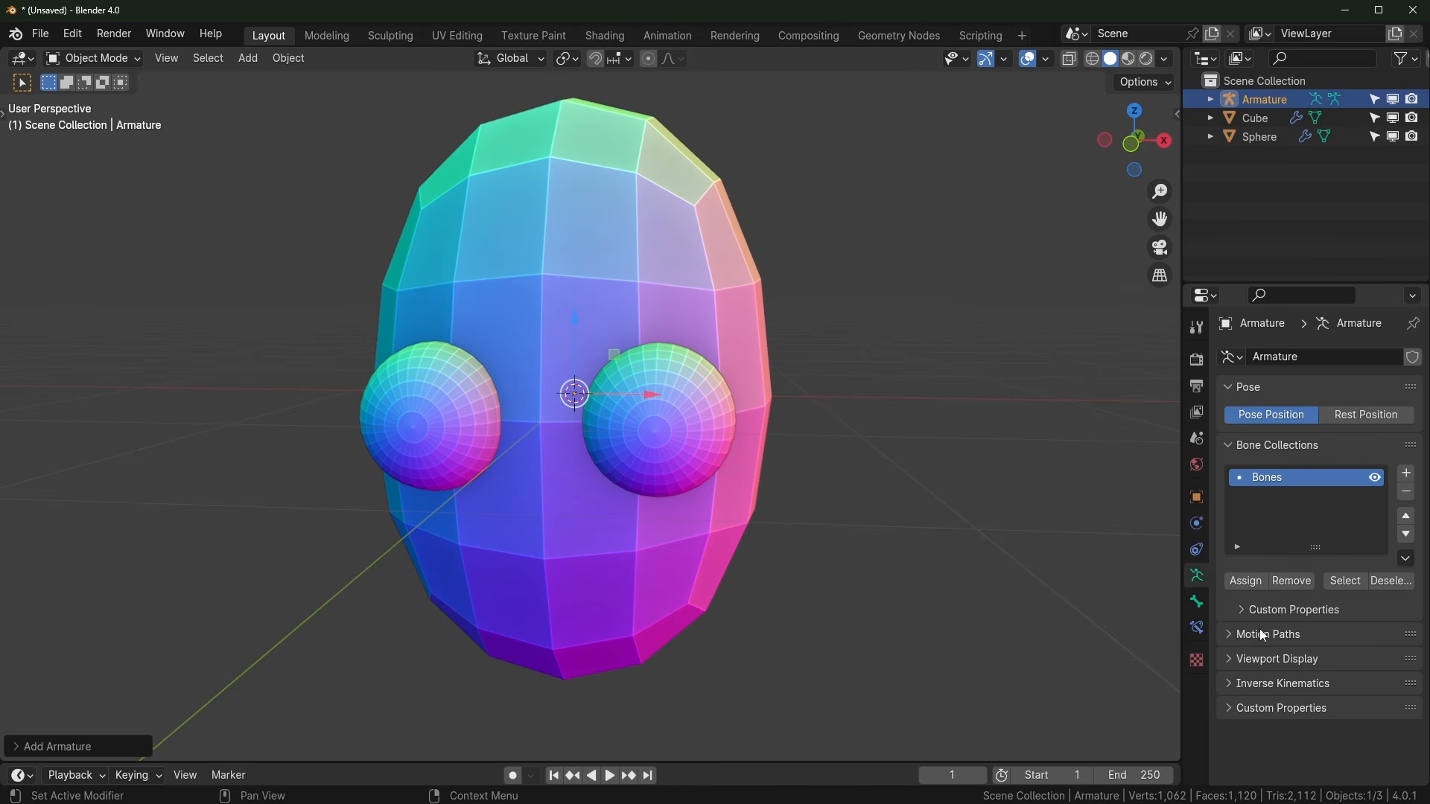
left_click(1230, 662)
scroll(1282, 680, "down", 2)
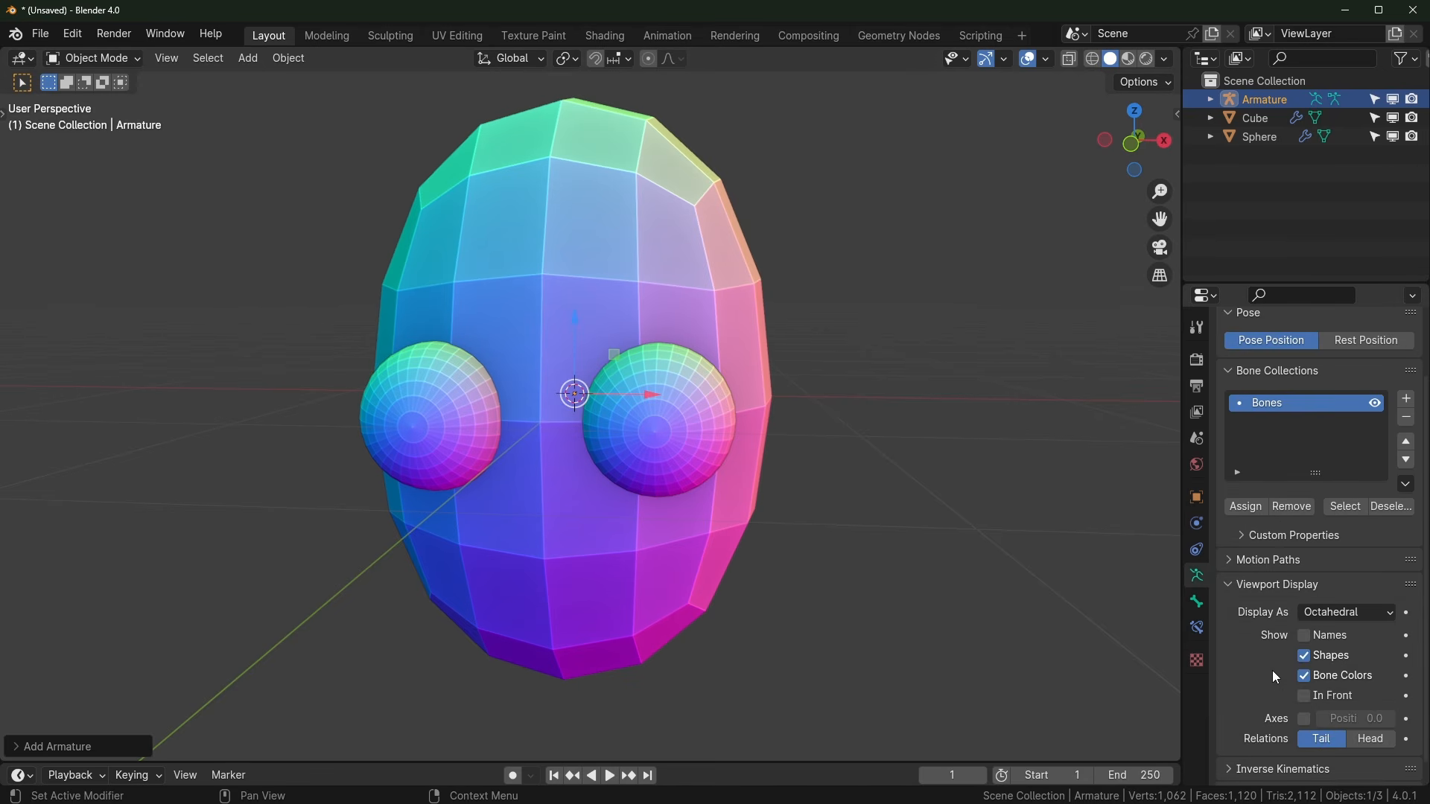
left_click(1306, 698)
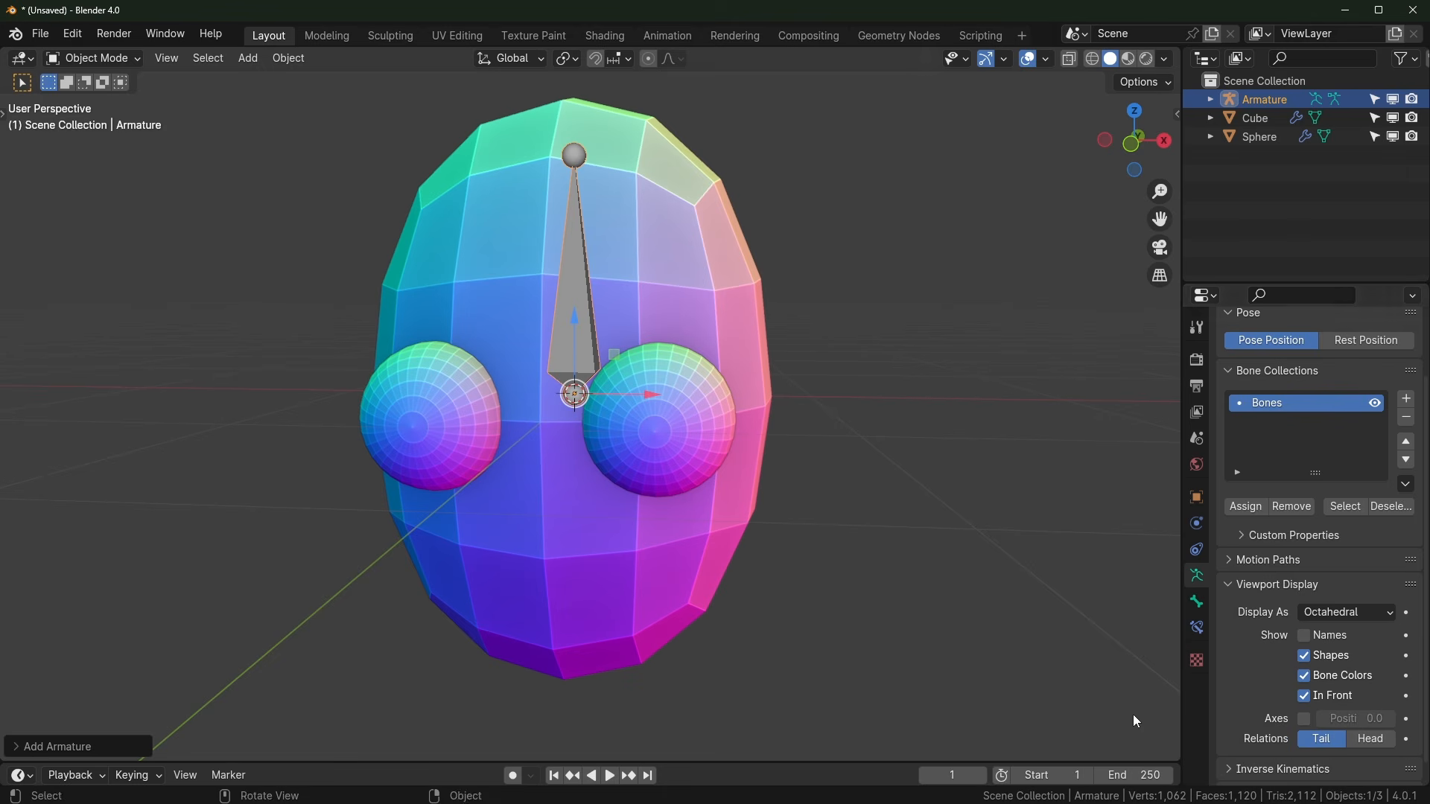
left_click(1306, 637)
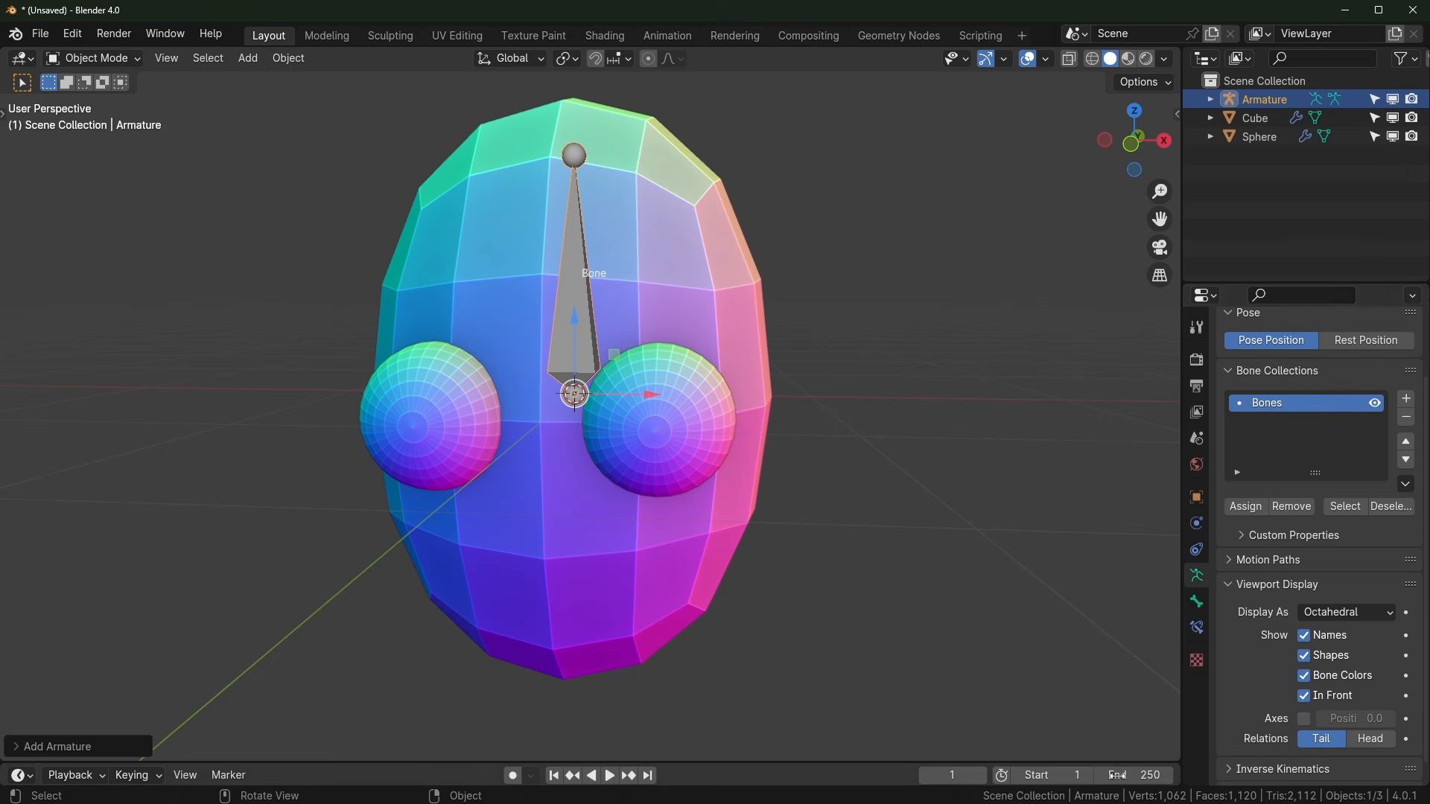
left_click(1305, 719)
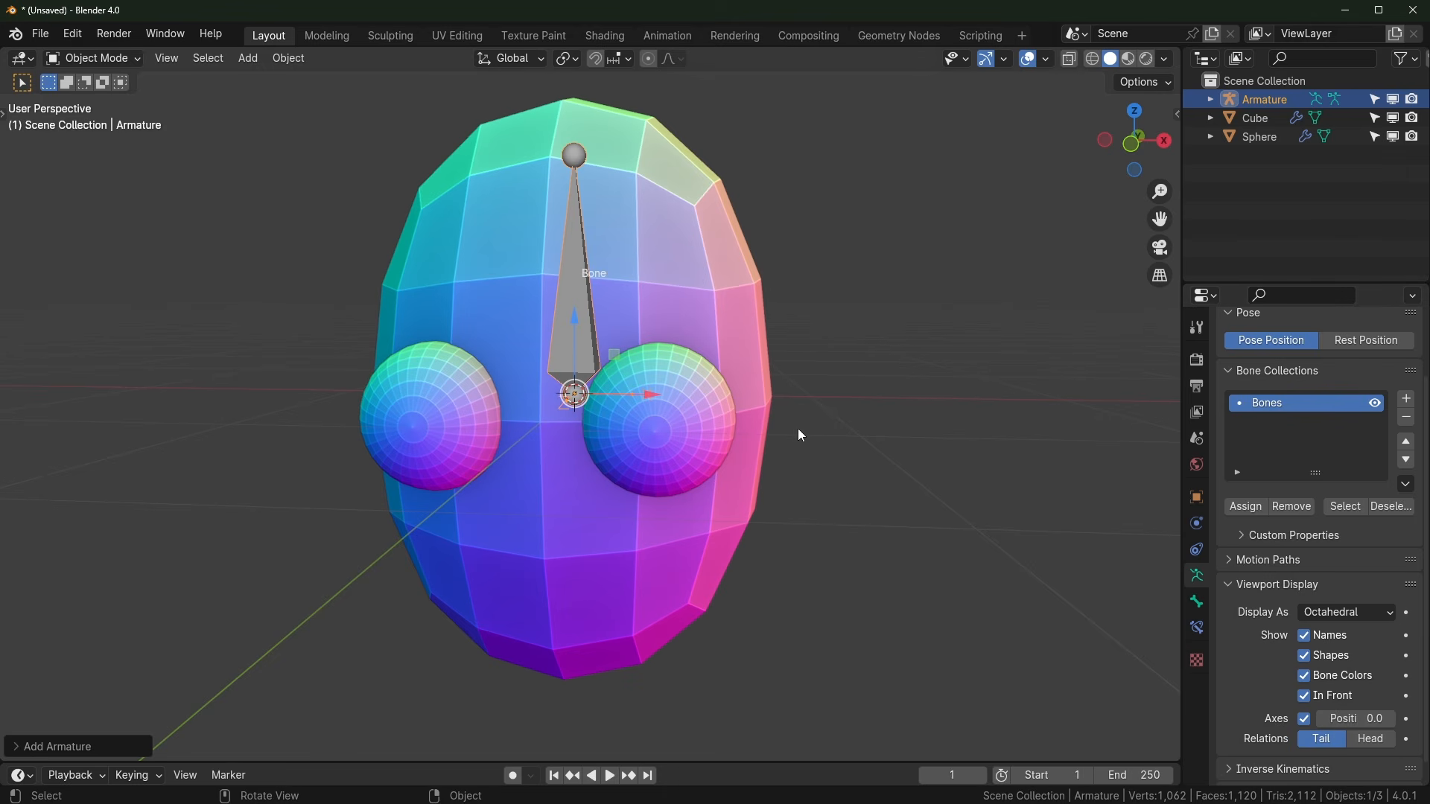
key("KP_1")
Step: In Edit Mode, move the bone's root down to the chin and its tip above the head
scroll(733, 476, "down", 3)
scroll(601, 383, "up", 3)
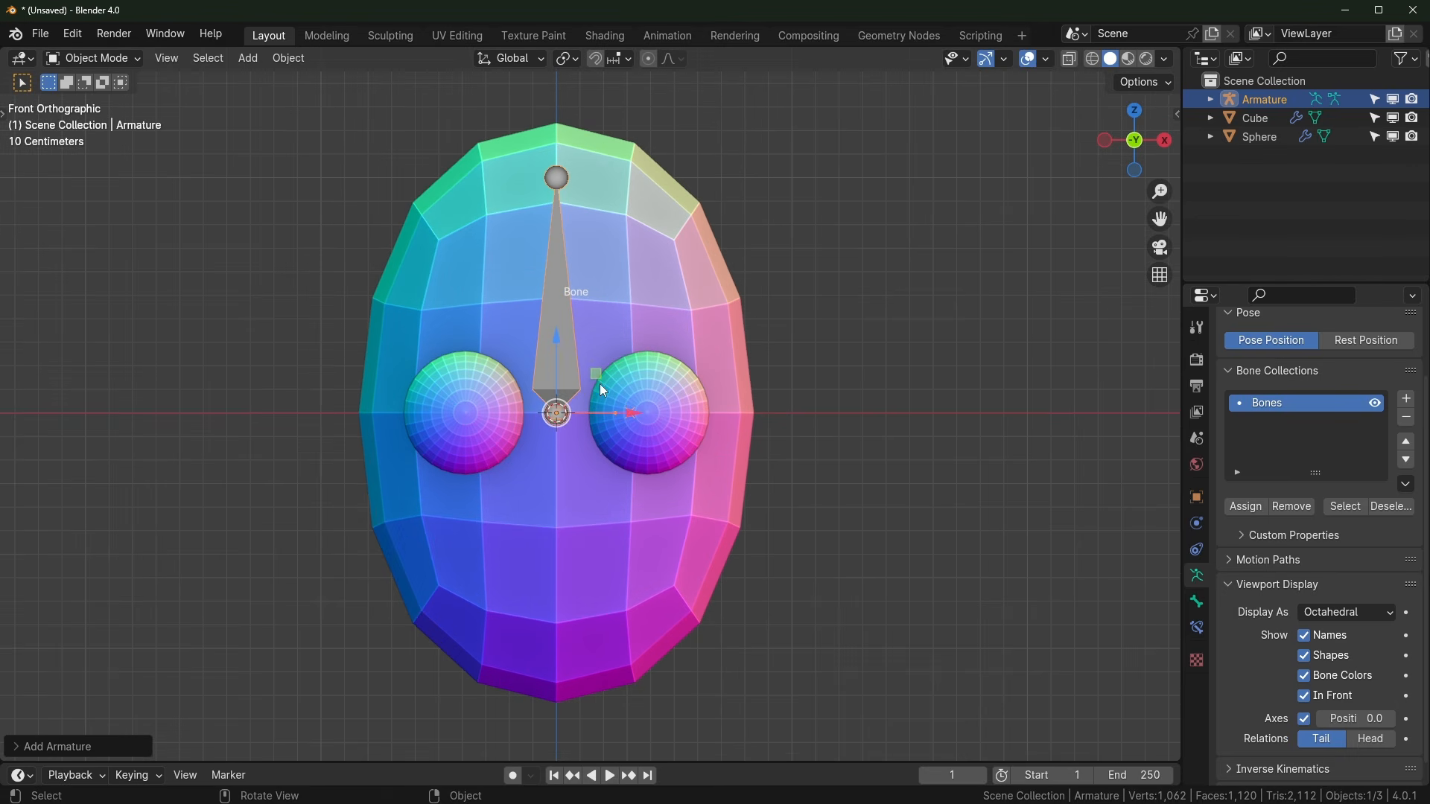
key("Tab")
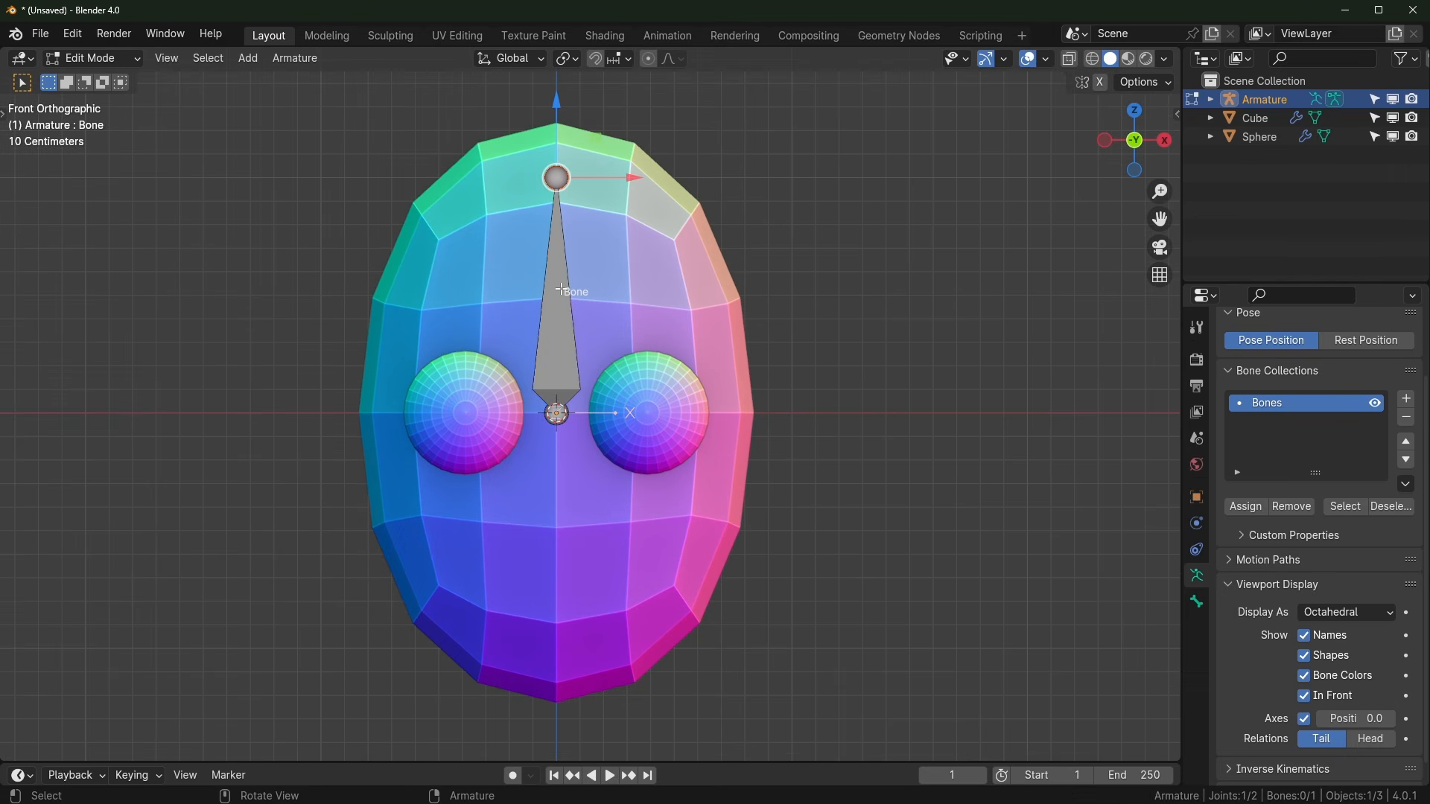
left_click_drag(560, 347, 570, 624)
left_click(572, 166)
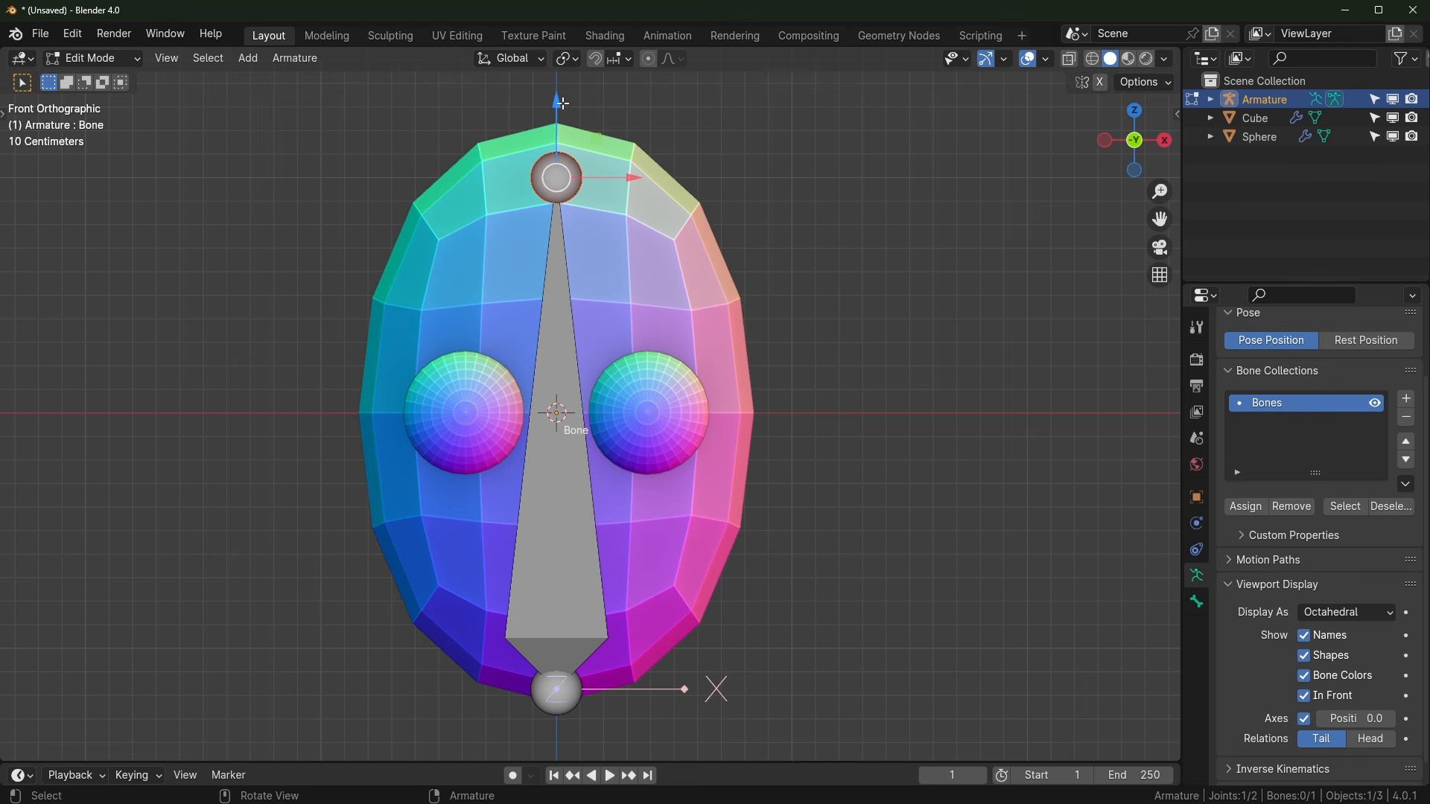
left_click_drag(563, 103, 563, 50)
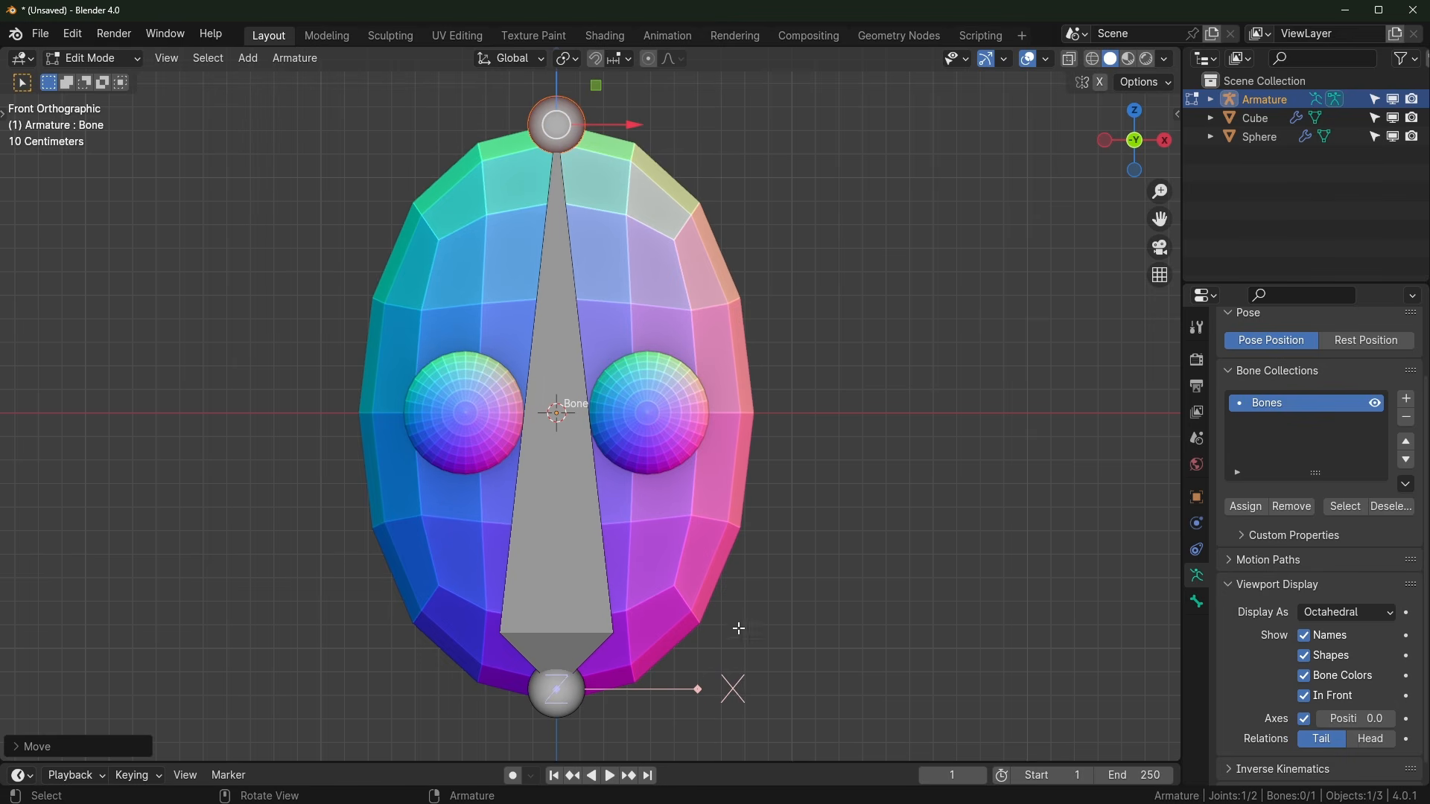
middle_click_drag(730, 579, 571, 607)
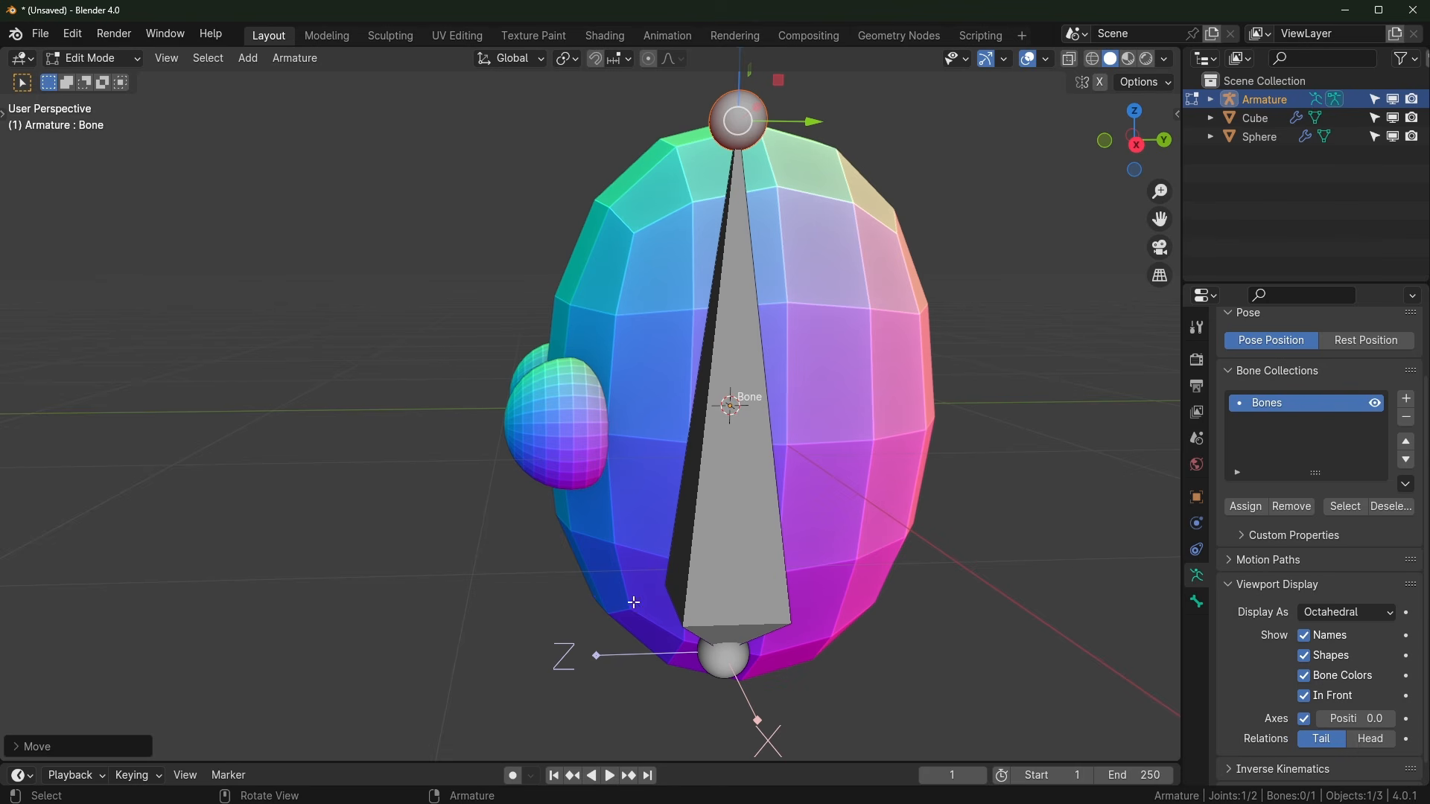
middle_click_drag(668, 583, 753, 596)
scroll(699, 591, "up", 1)
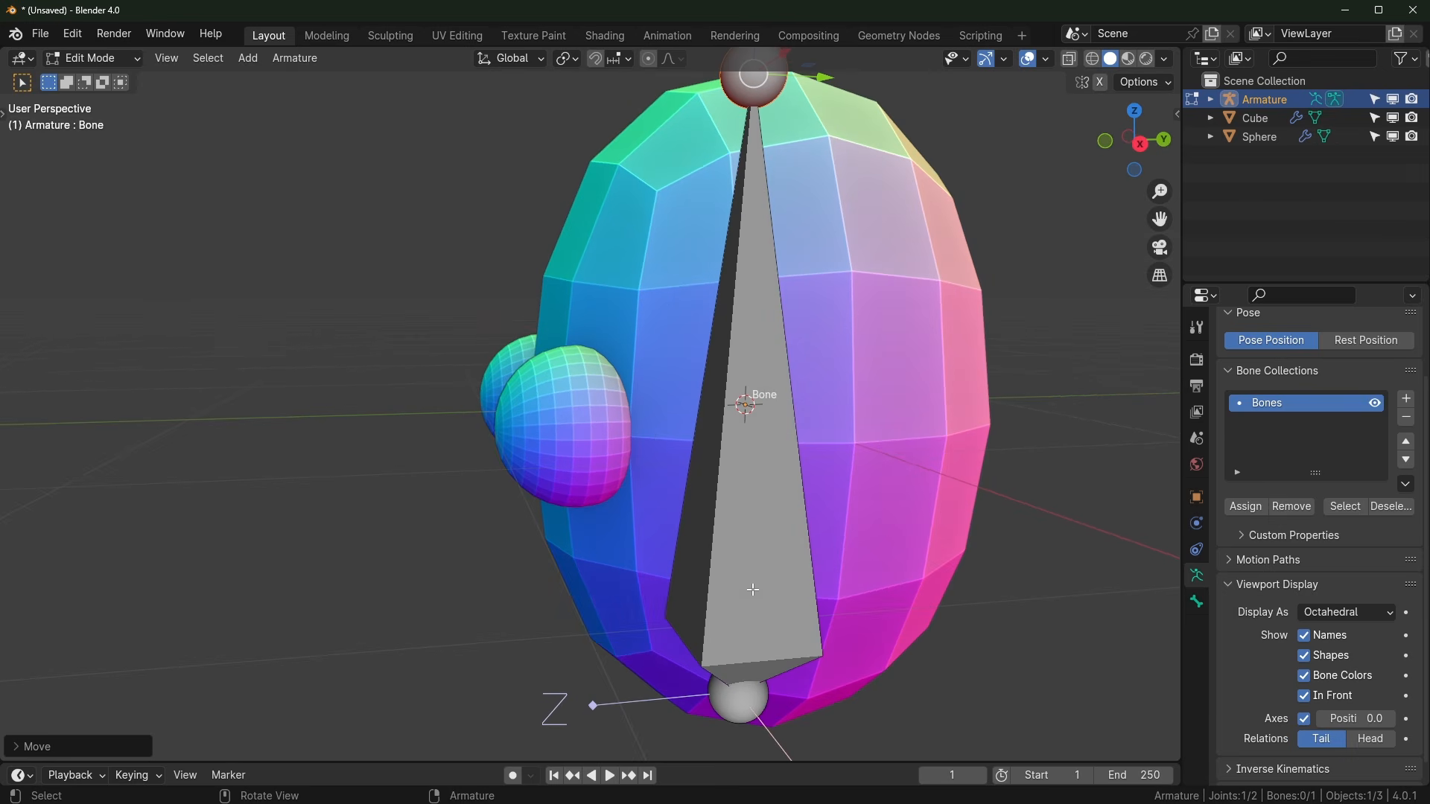
scroll(766, 534, "down", 1)
scroll(767, 534, "up", 1)
Step: Rename the bone to 'head' and return to Object Mode
middle_click_drag(766, 533, 775, 536)
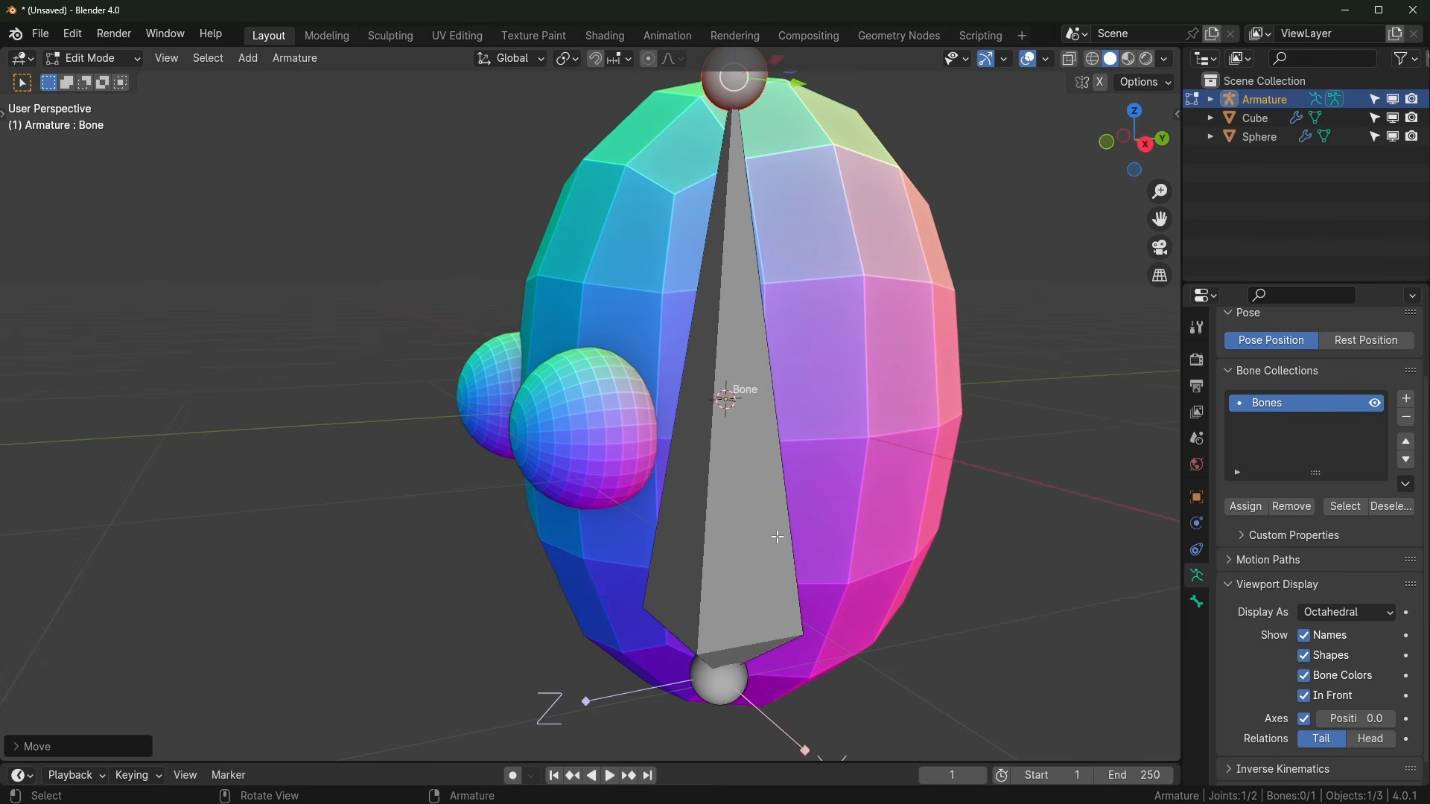
left_click(738, 503)
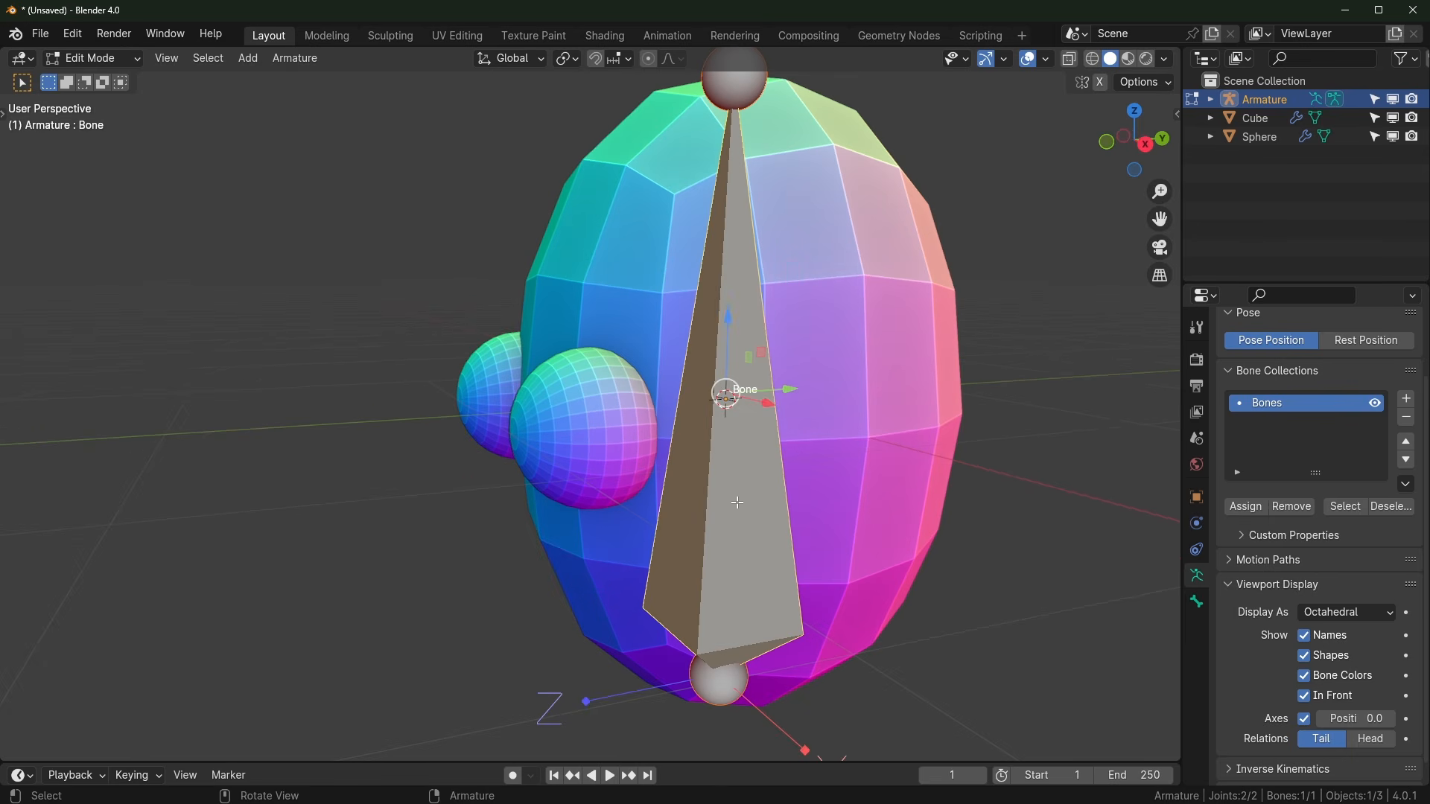
key("F2")
type("head")
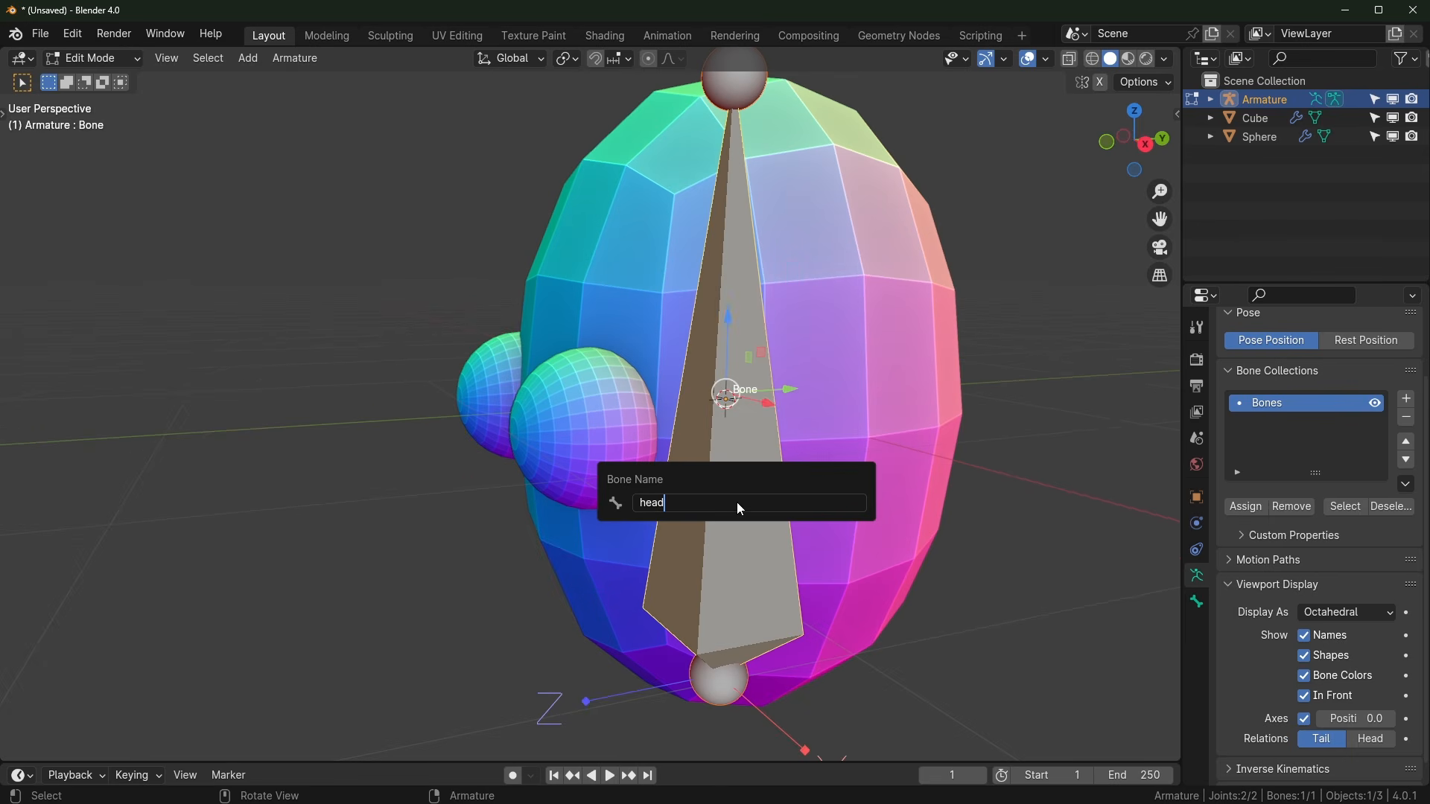
key("Return")
middle_click_drag(736, 502, 729, 483)
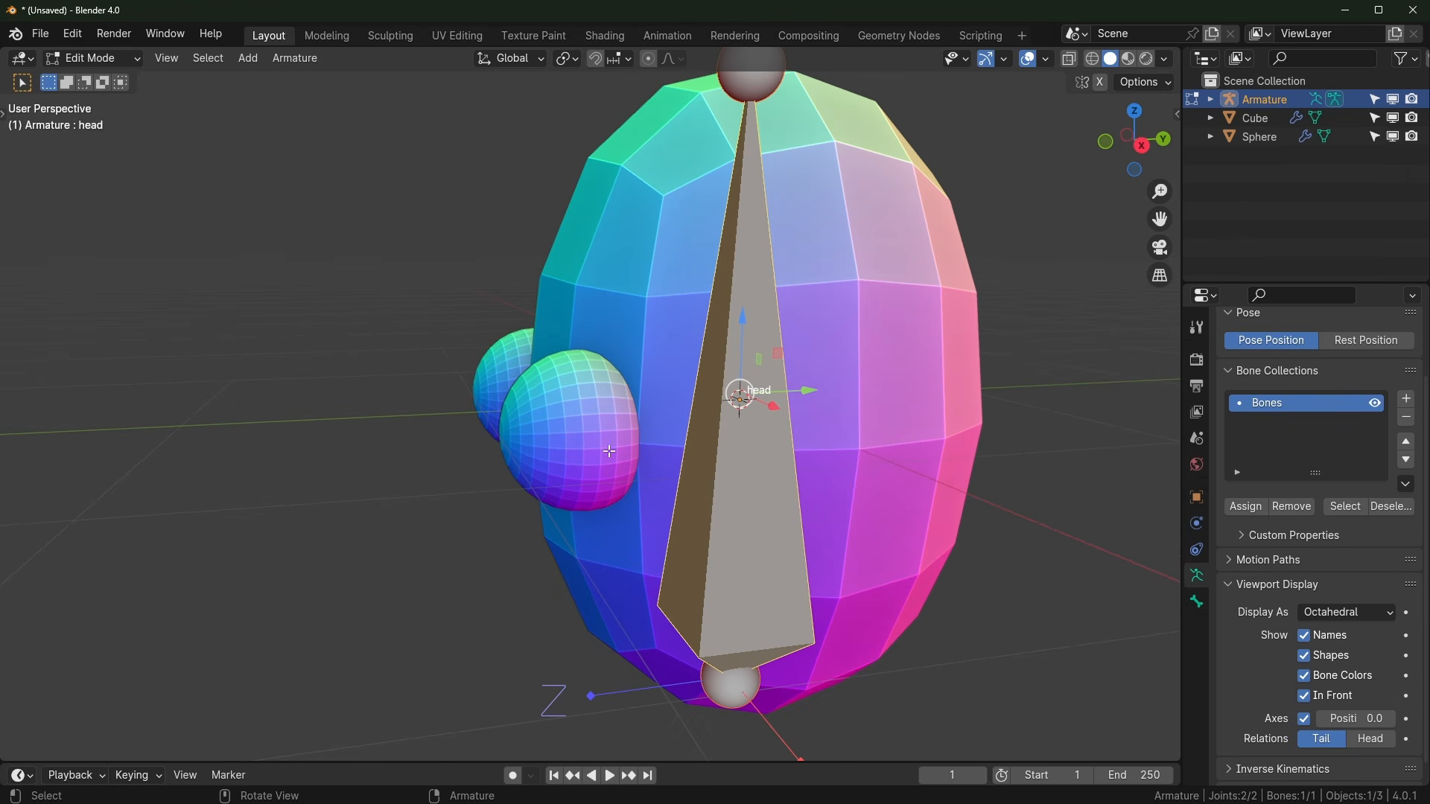
key("Tab")
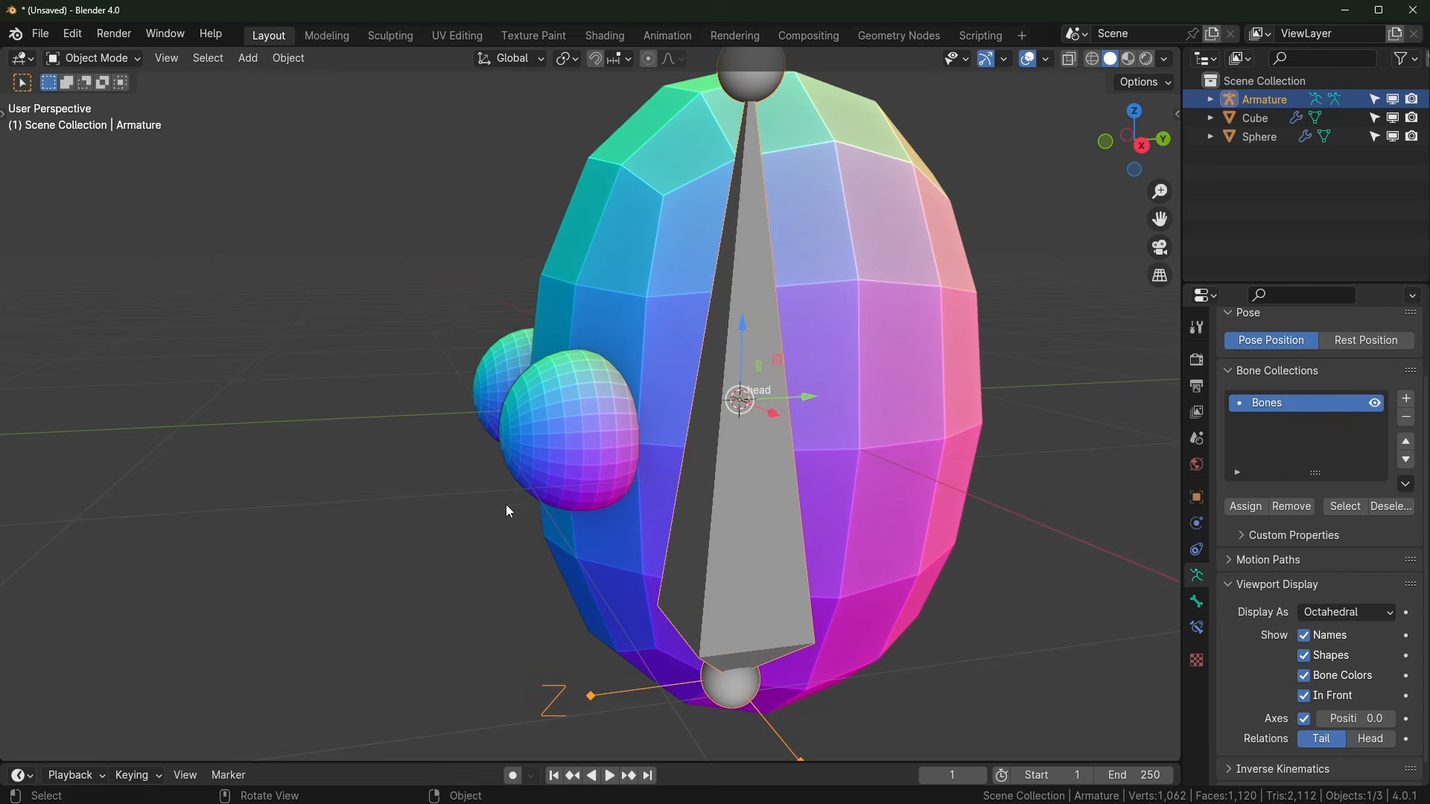
Step: Rotate the front eye sphere and snap the 3D cursor to it
left_click(547, 422)
middle_click_drag(578, 440, 699, 471)
scroll(670, 476, "up", 5)
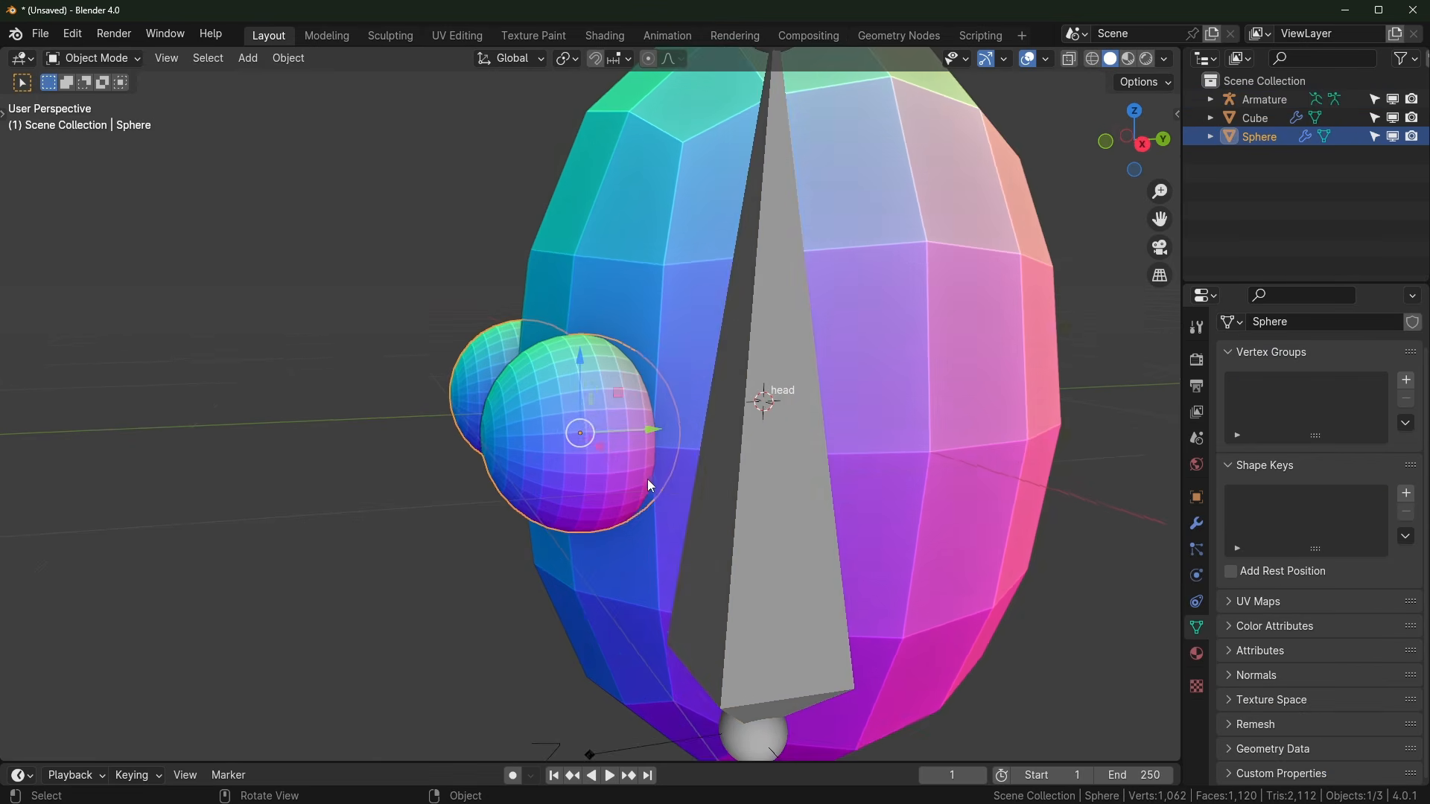
key("r")
key("r")
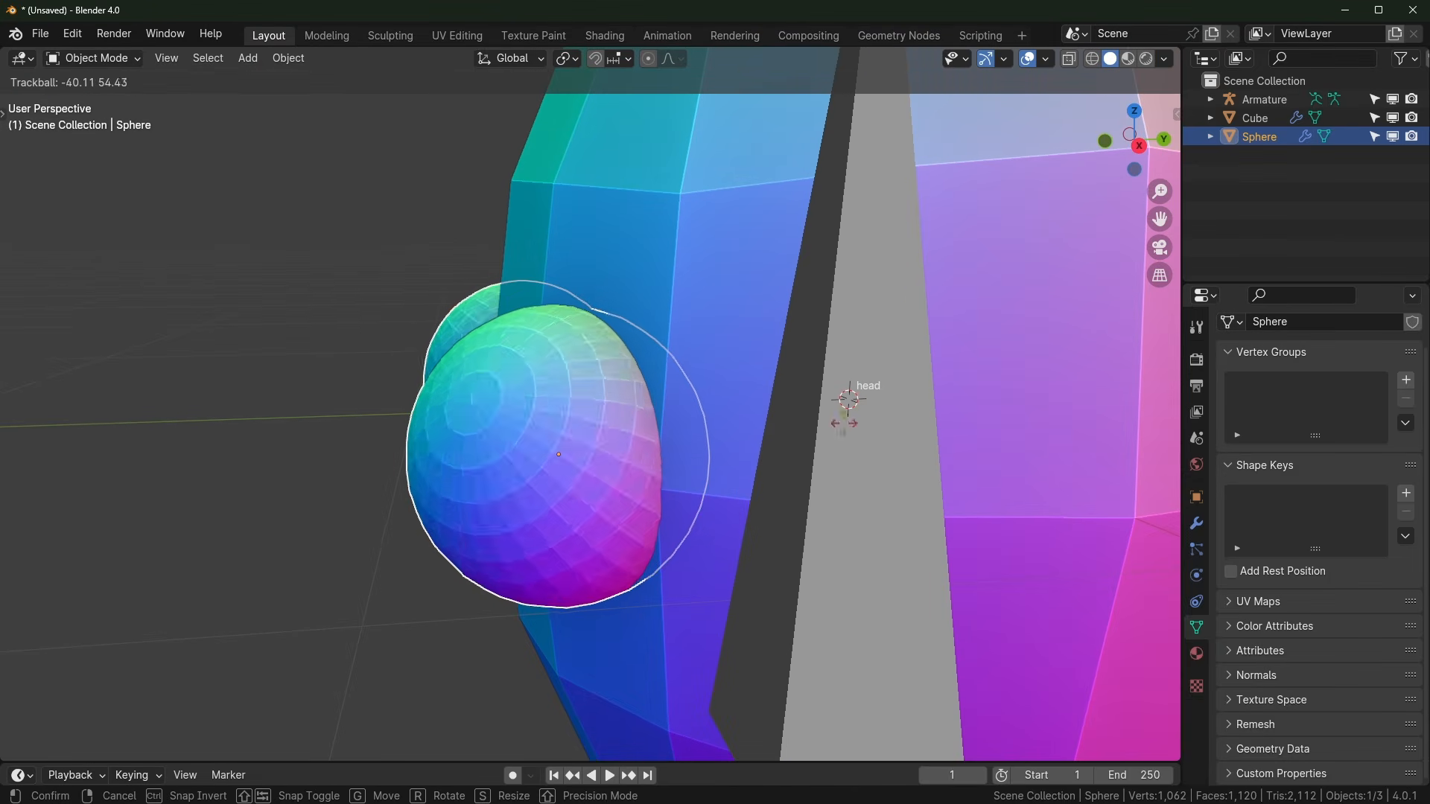
left_click(691, 485)
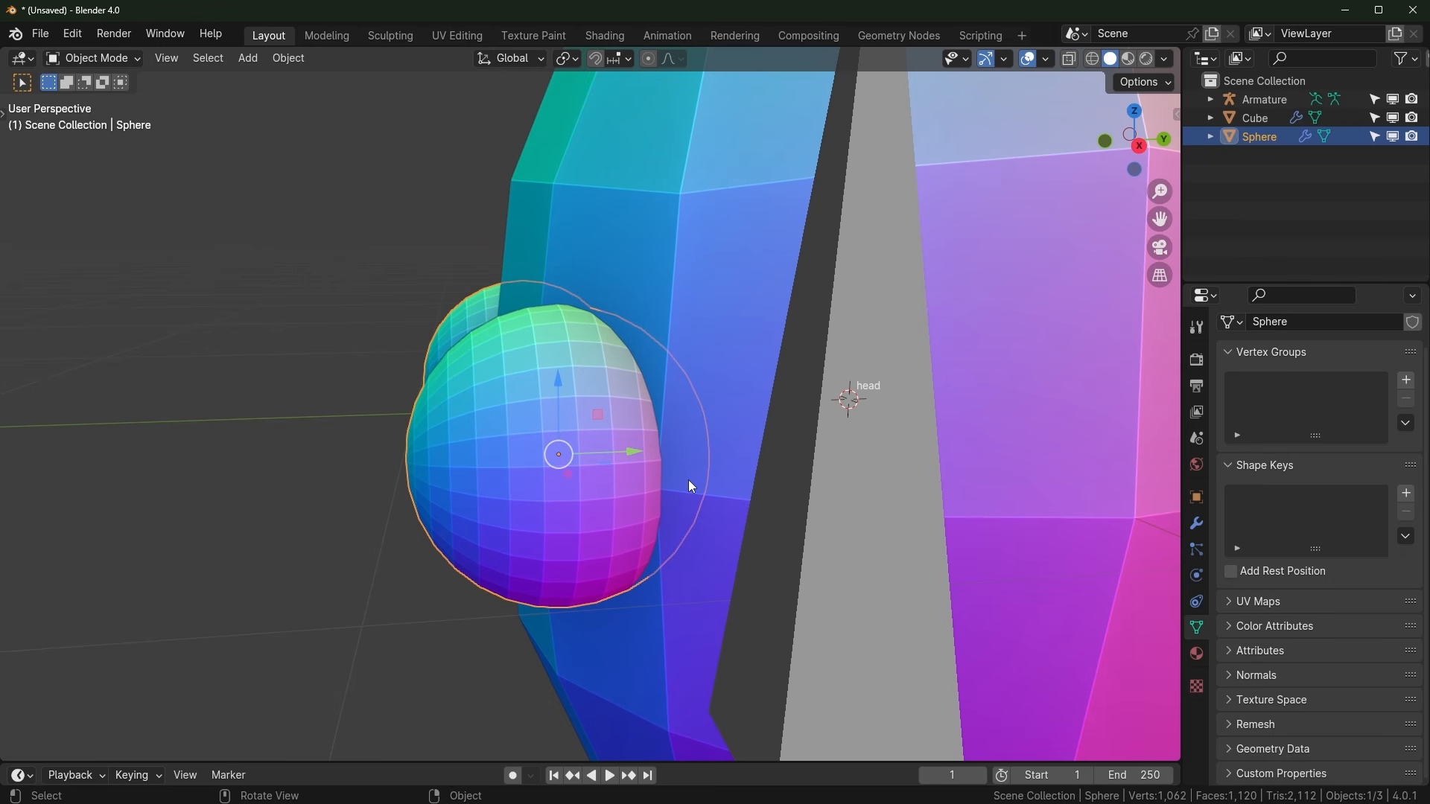
key("shift+s")
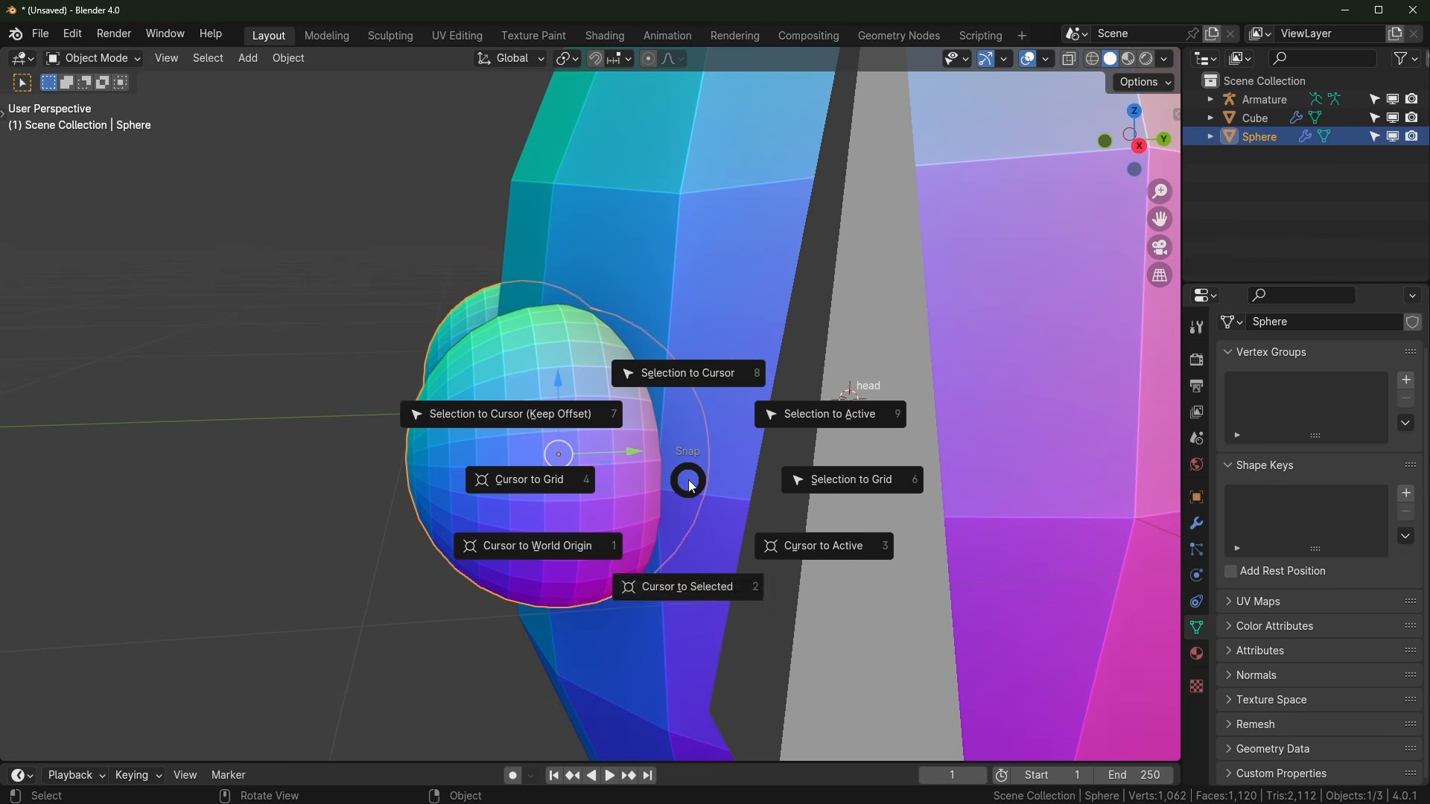
left_click(673, 590)
Step: In Edit Mode, select a vertical edge loop around the eye sphere
middle_click_drag(526, 535, 593, 458)
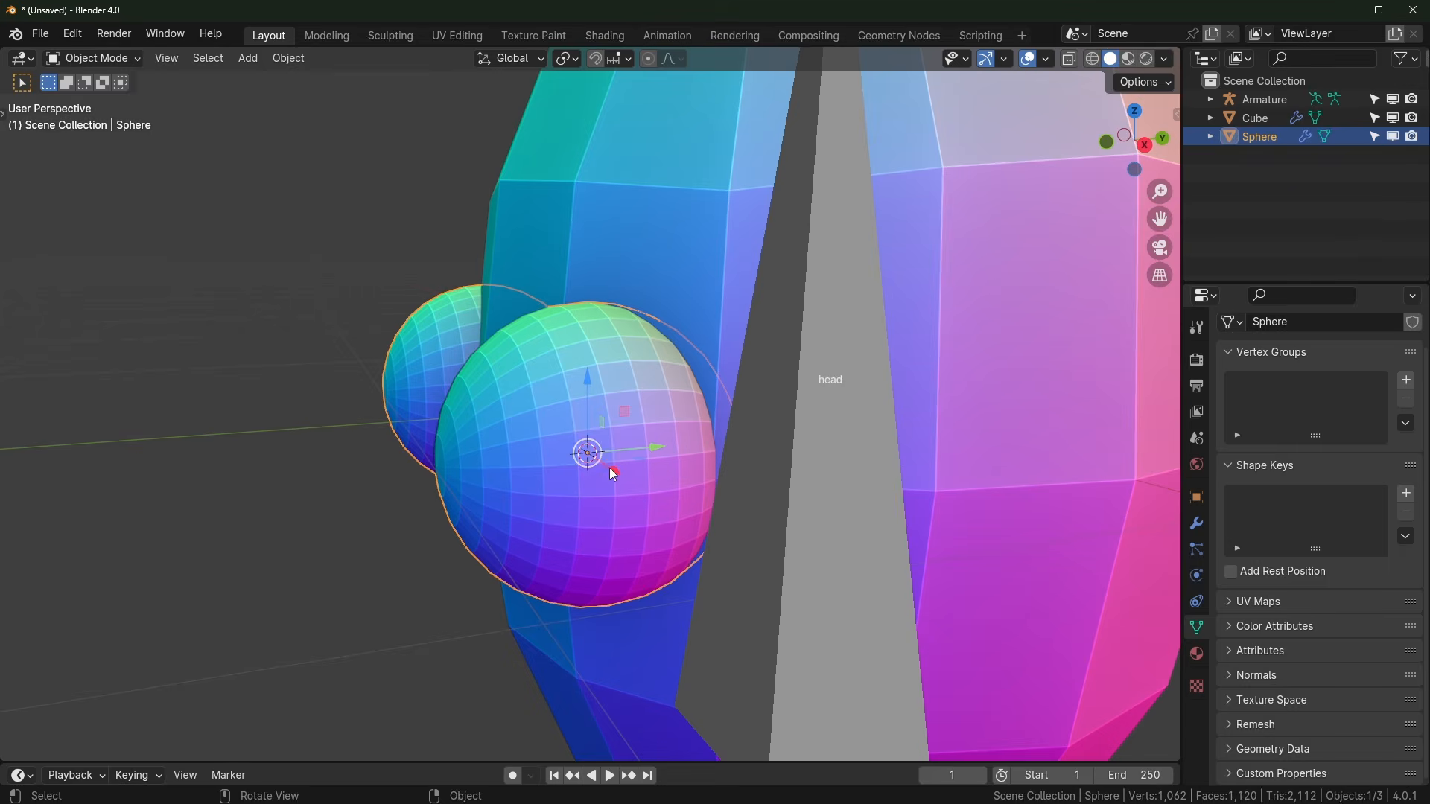
scroll(609, 468, "down", 2)
middle_click_drag(600, 473, 574, 475)
scroll(573, 475, "up", 1)
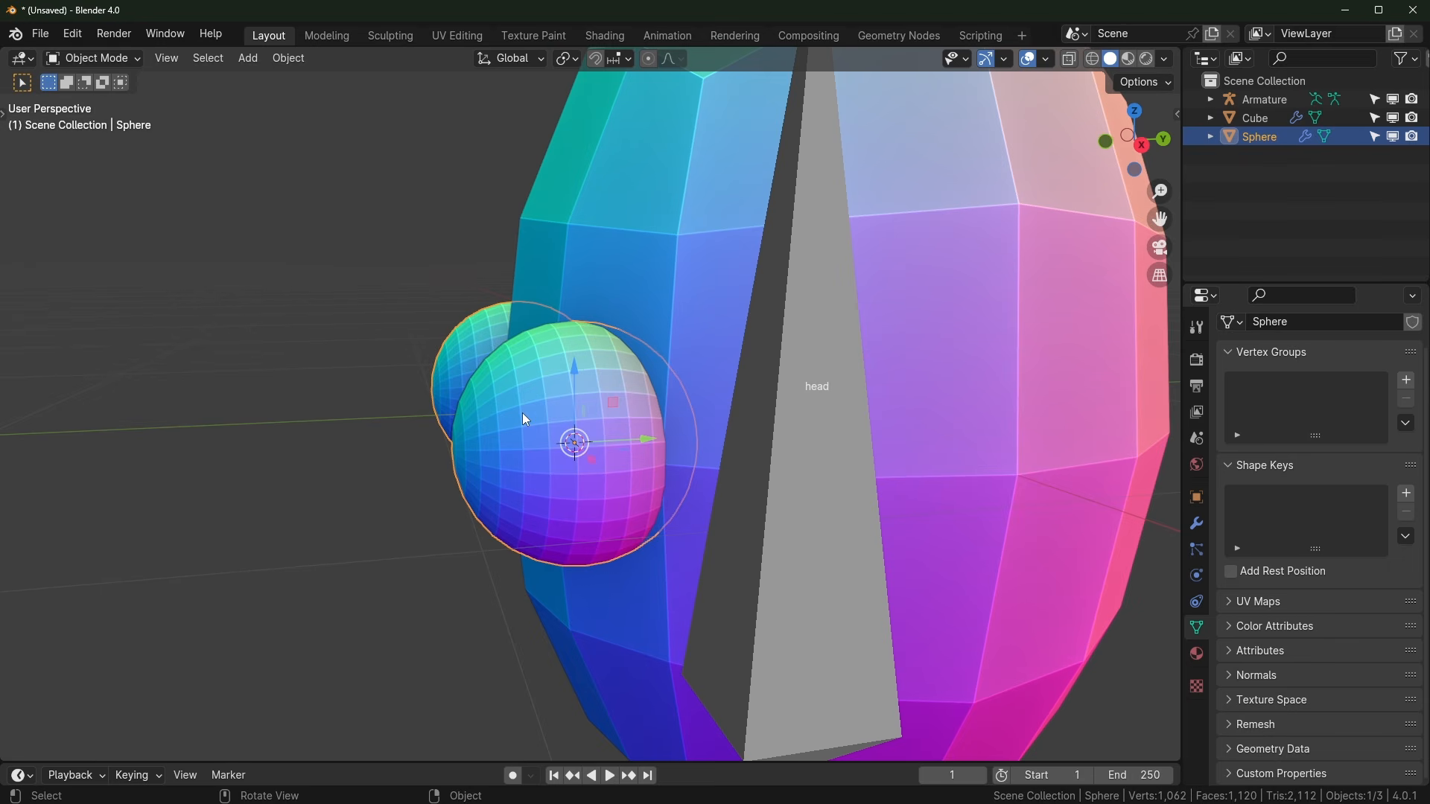
key("Tab")
middle_click_drag(521, 413, 556, 437)
left_click(559, 447, "alt")
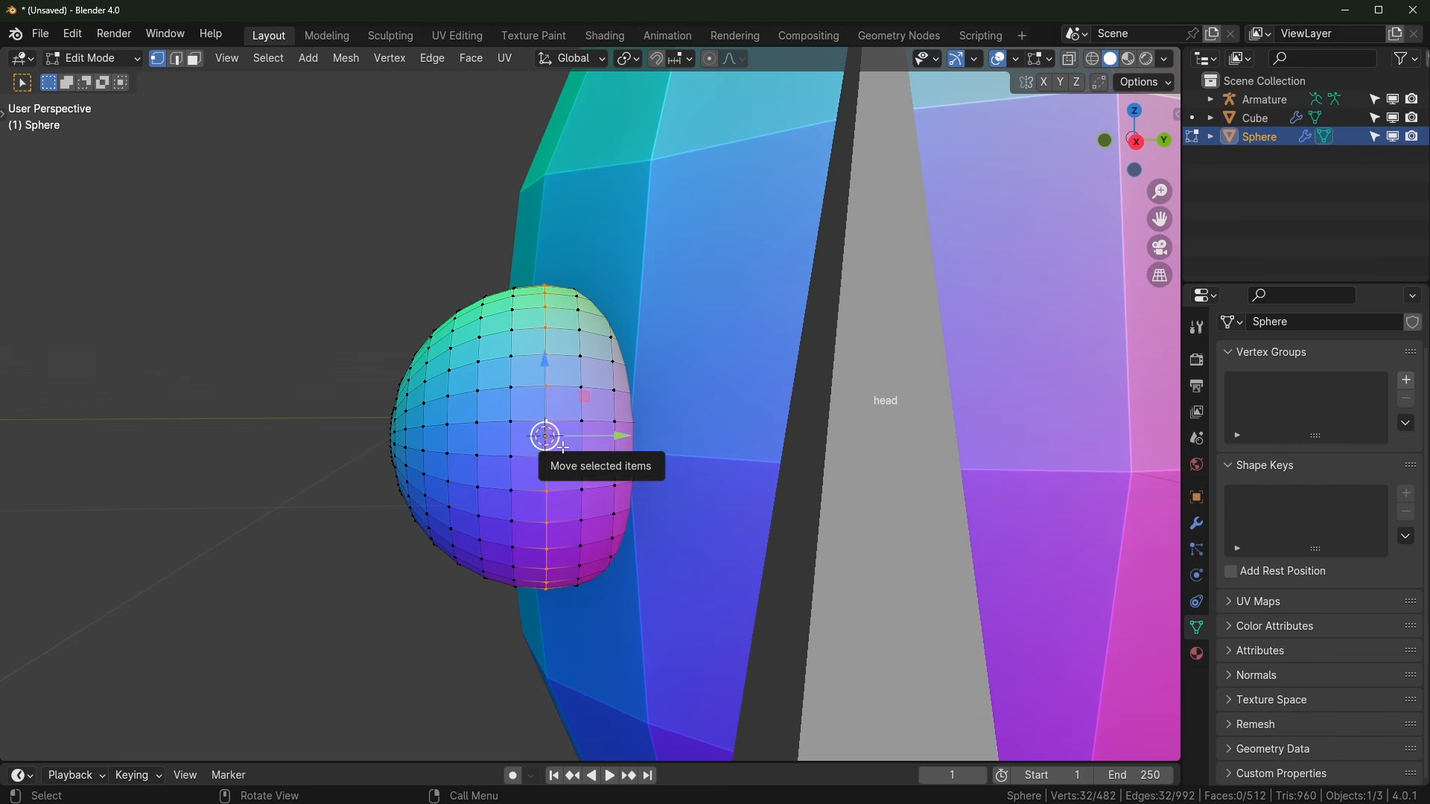
left_click(509, 401, "alt")
left_click(554, 403, "alt")
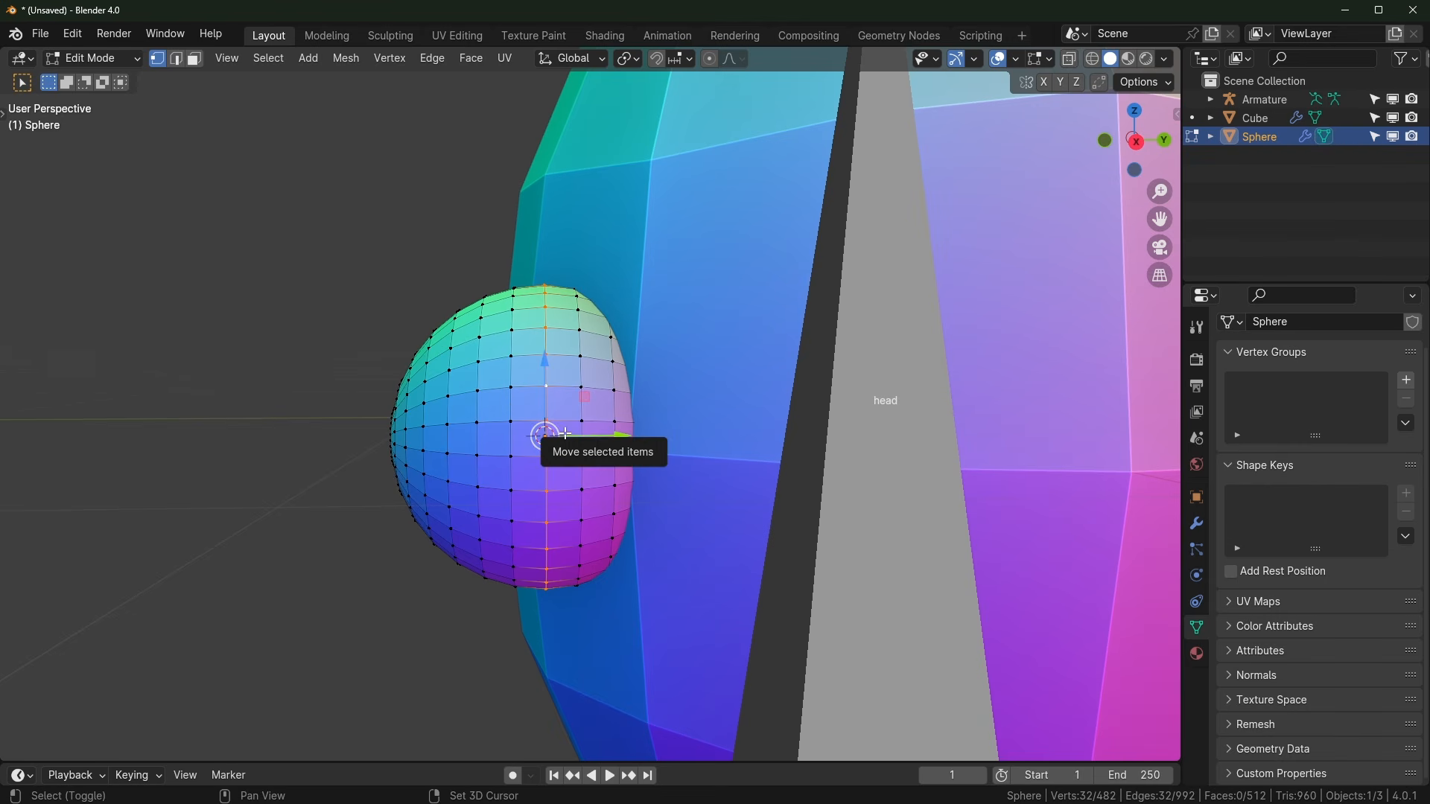
Step: Snap the 3D cursor to the selected loop at the eye's centre and exit Edit Mode
key("shift+s")
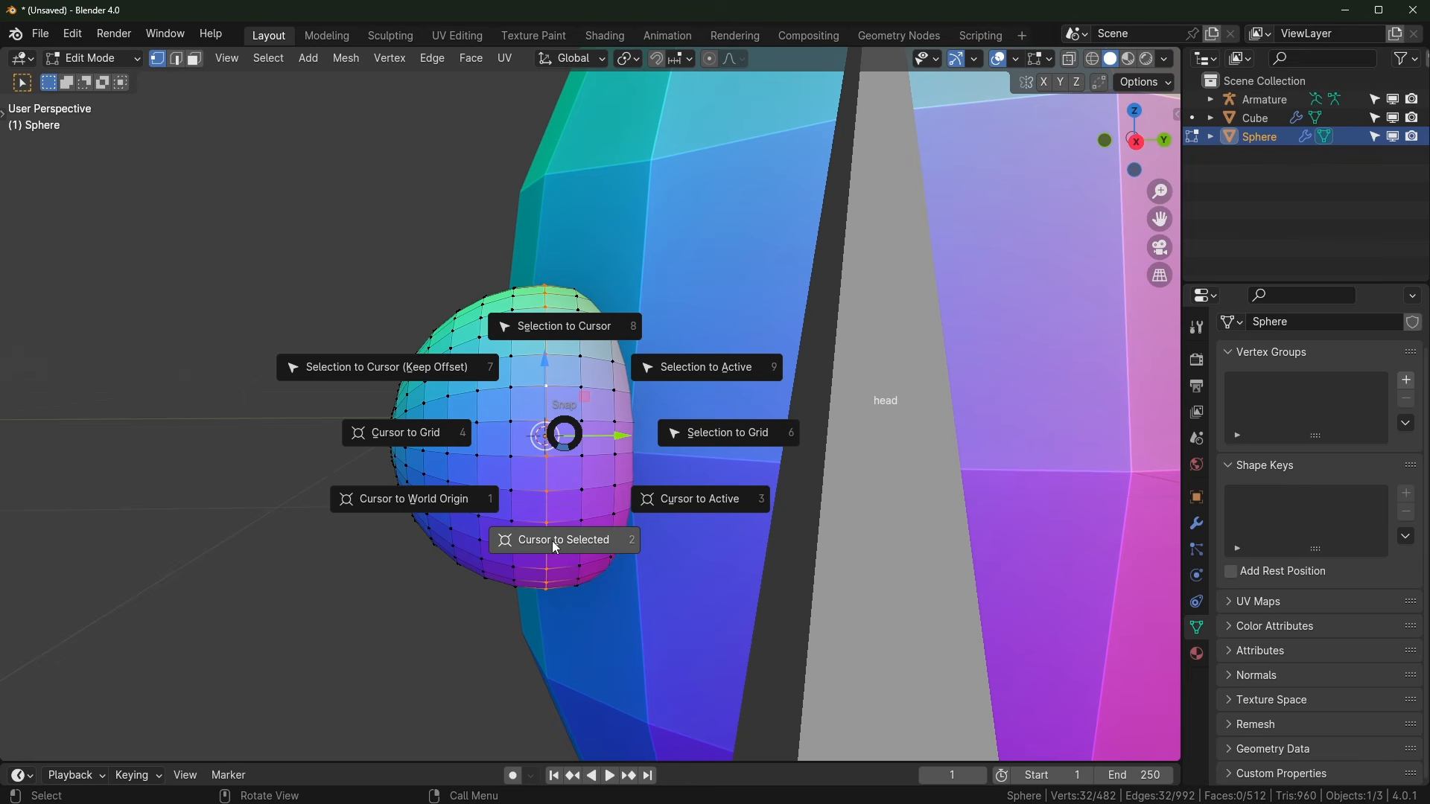
left_click(552, 546)
middle_click_drag(474, 478, 590, 462)
middle_click_drag(738, 476, 621, 467)
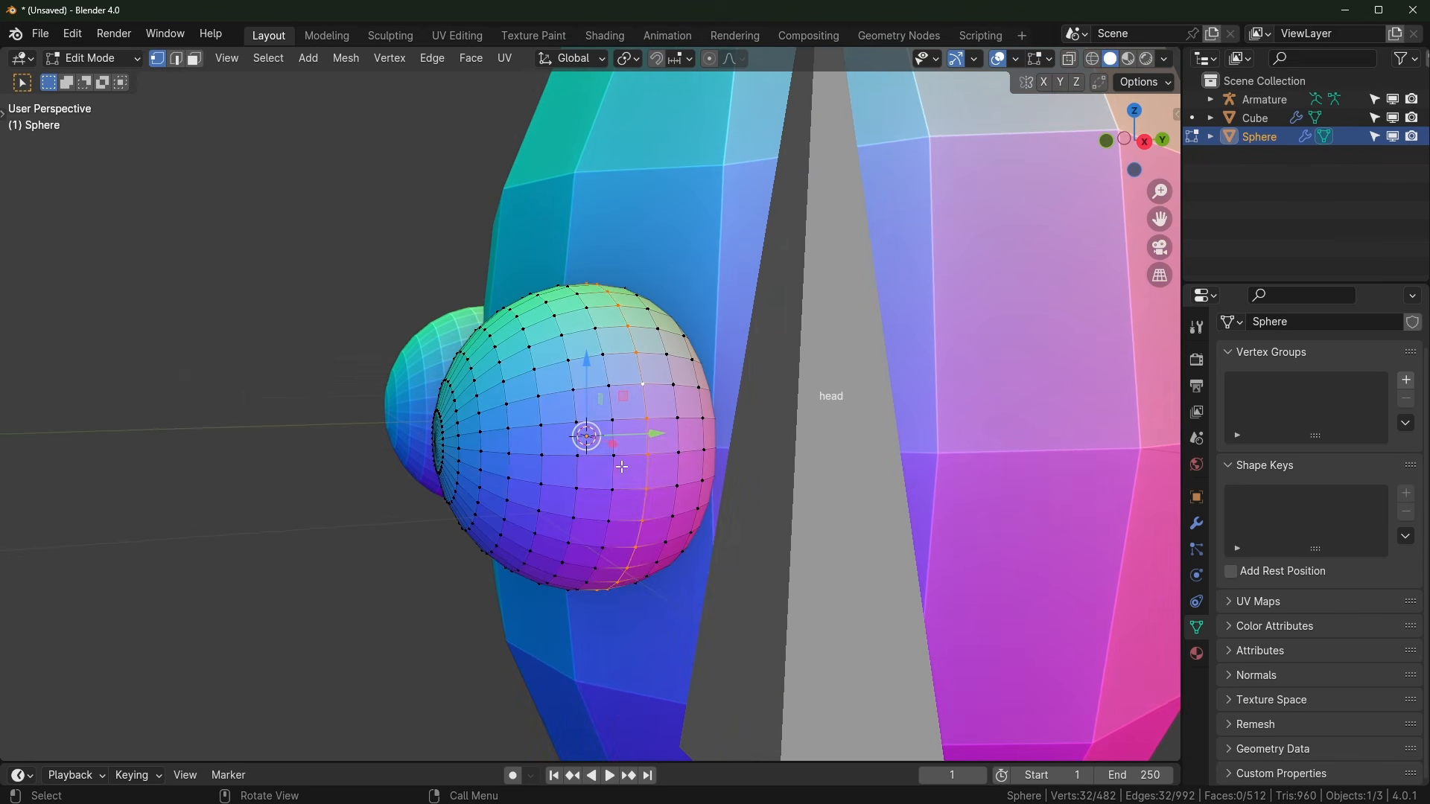
key("Tab")
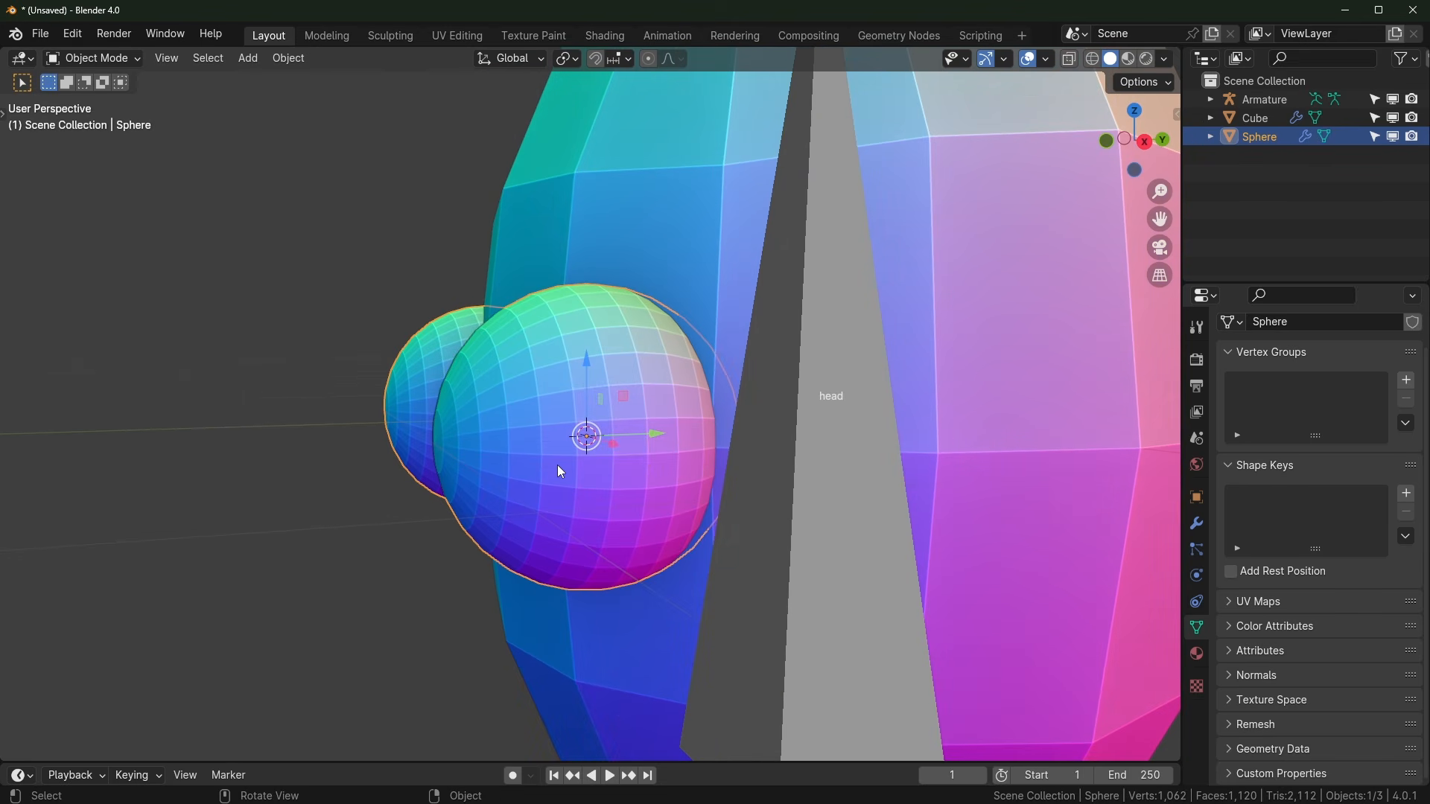
middle_click_drag(552, 460, 699, 564)
Step: In the armature's Edit Mode, add a second bone at the 3D cursor and make it active
left_click(671, 444)
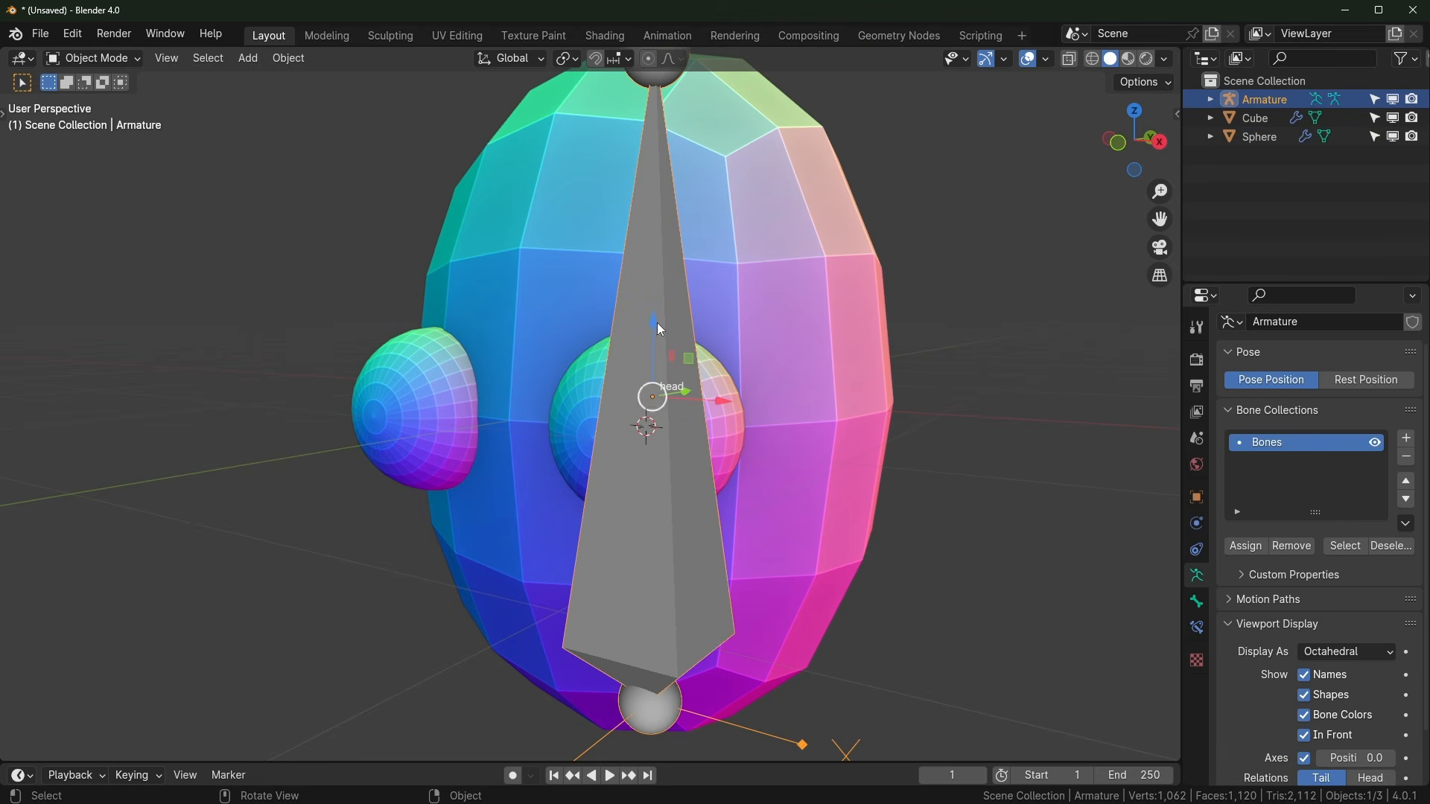
scroll(694, 239, "down", 2)
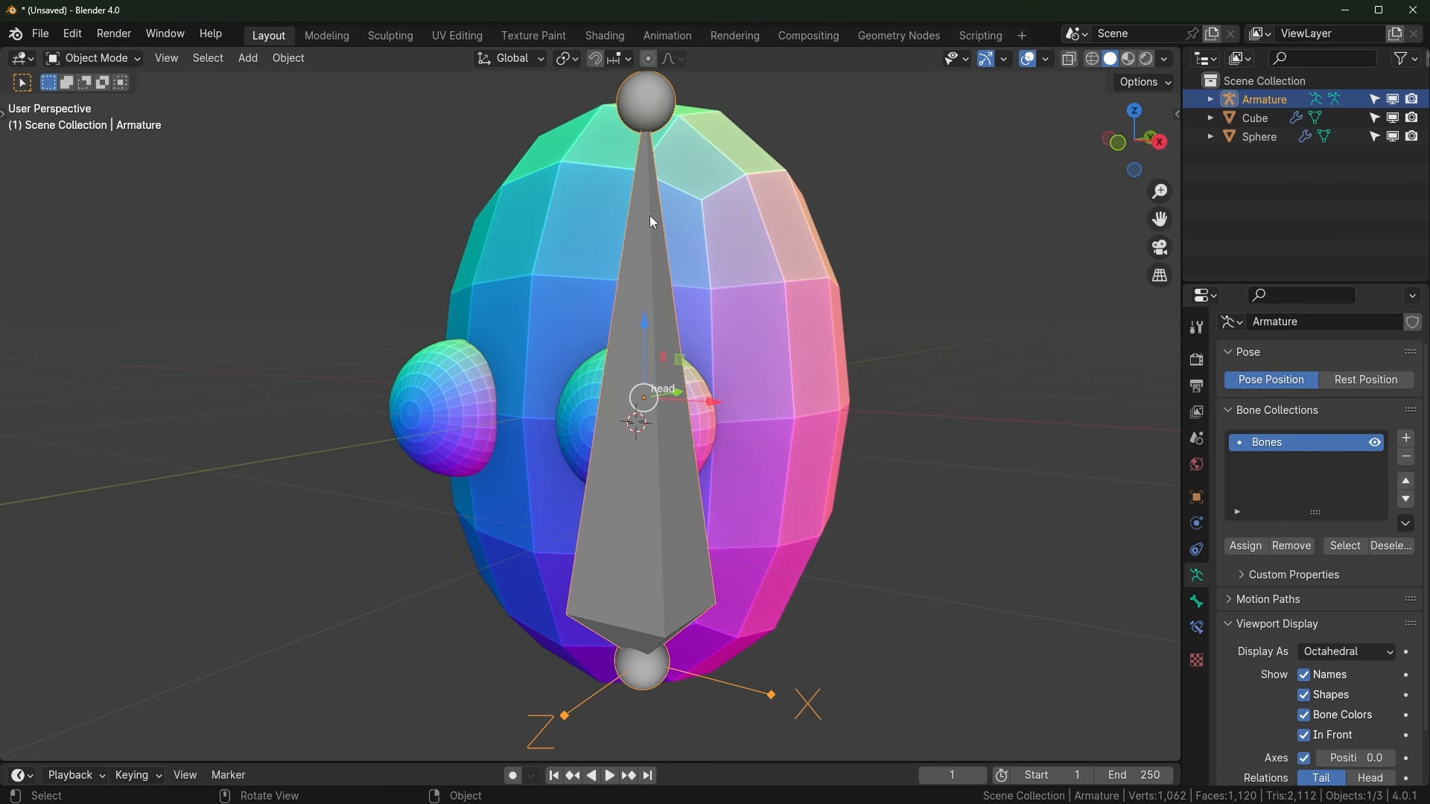
key("Tab")
middle_click_drag(649, 215, 607, 462)
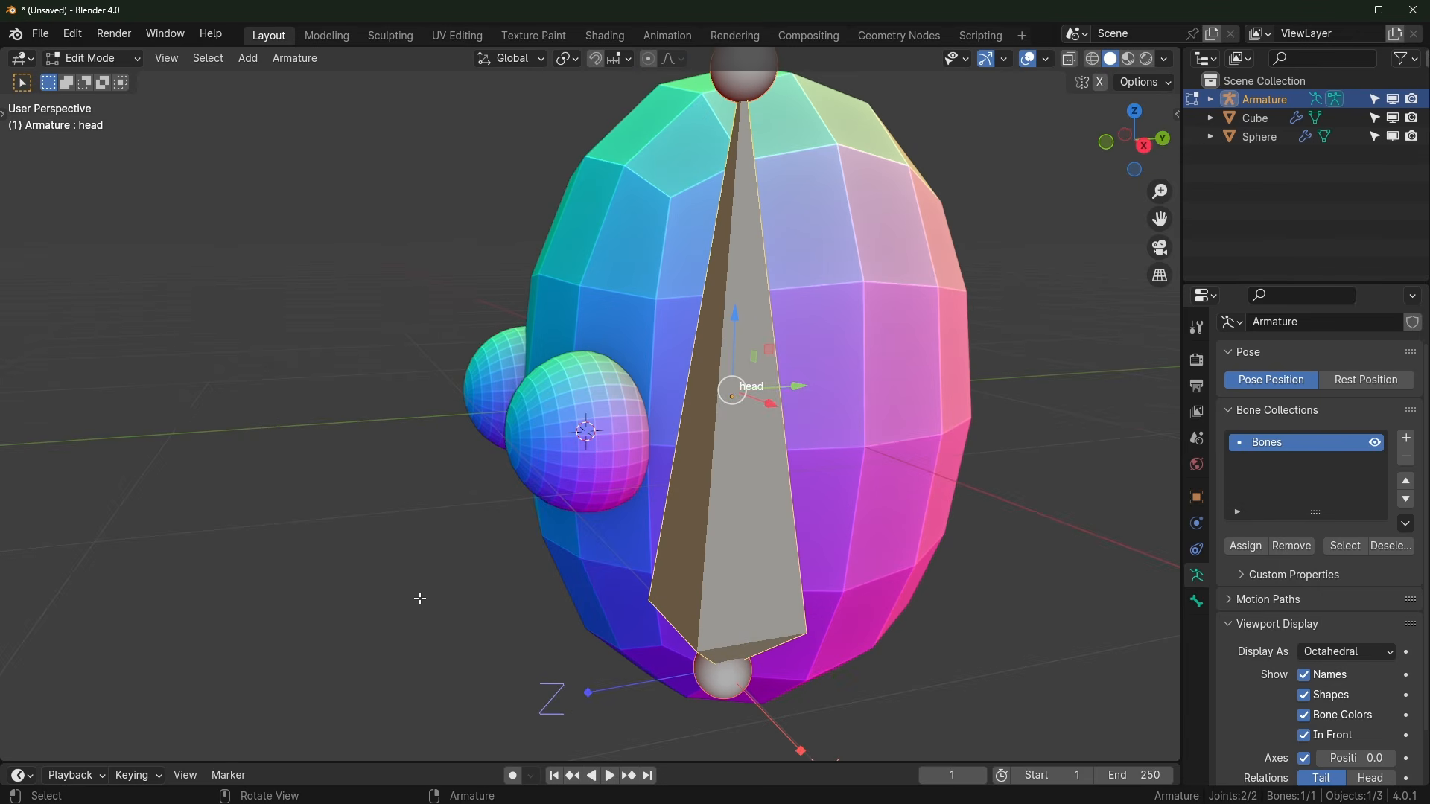
key("shift+a")
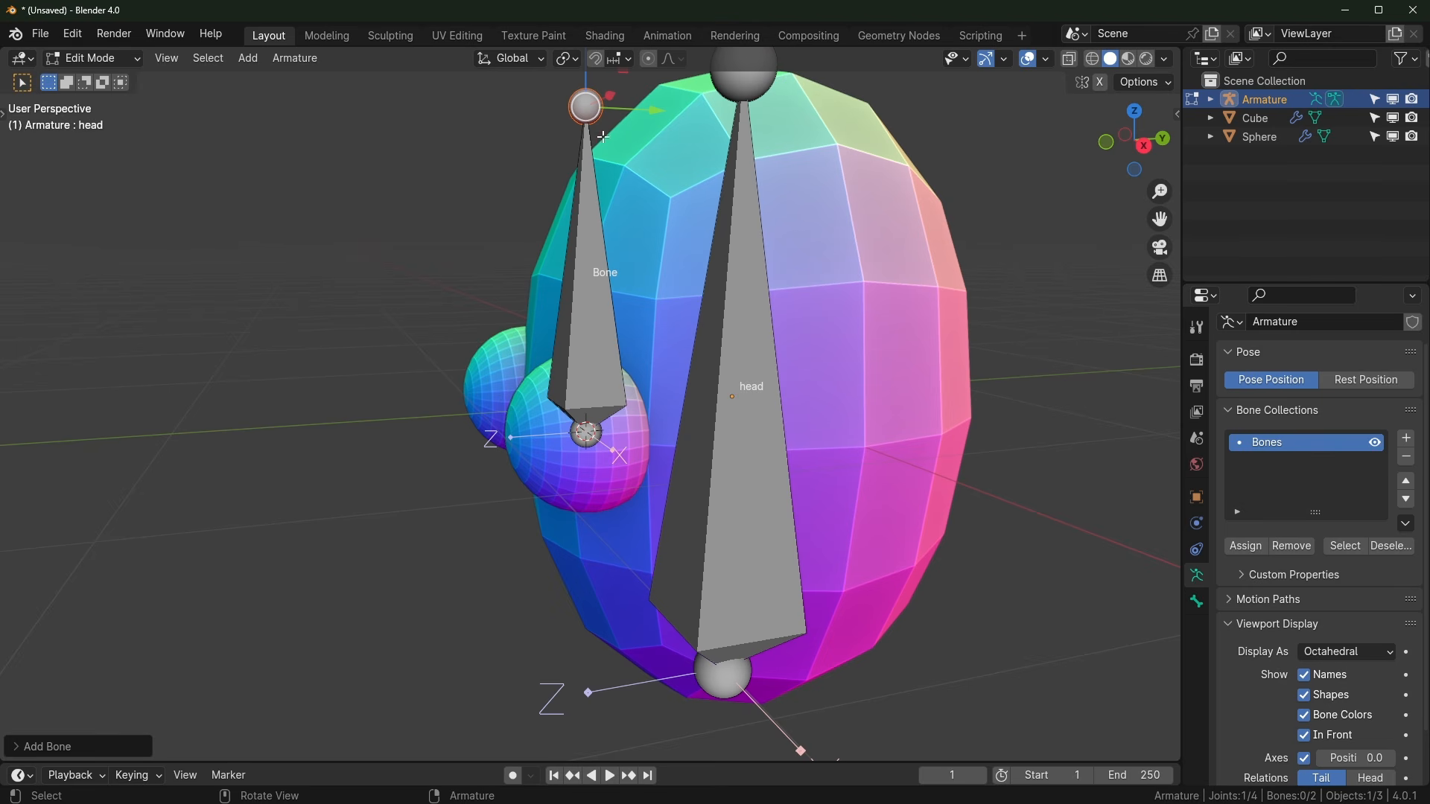
left_click(586, 107)
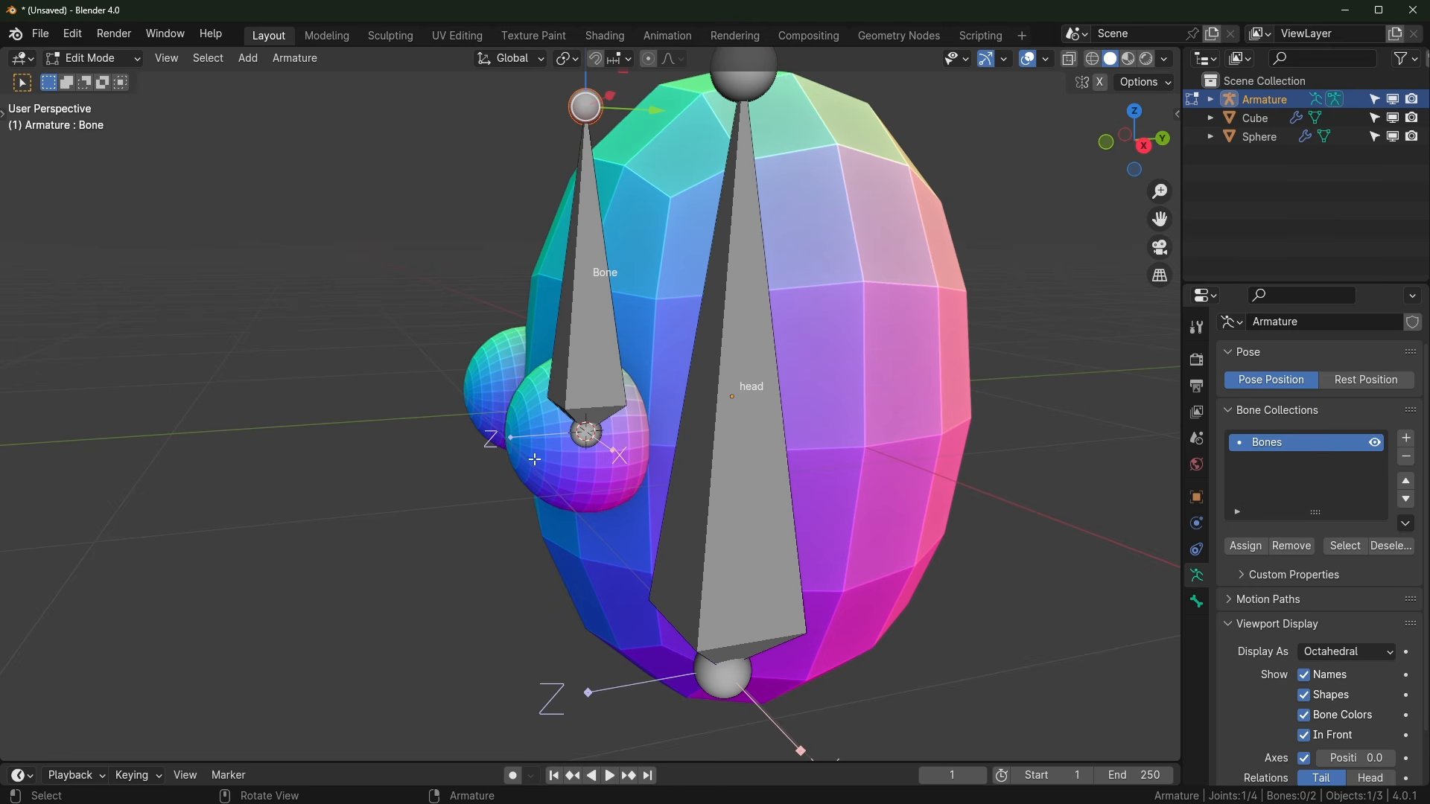
Step: Show the bone's Transform values in the sidebar and collapse the second bone's length to zero
key("n")
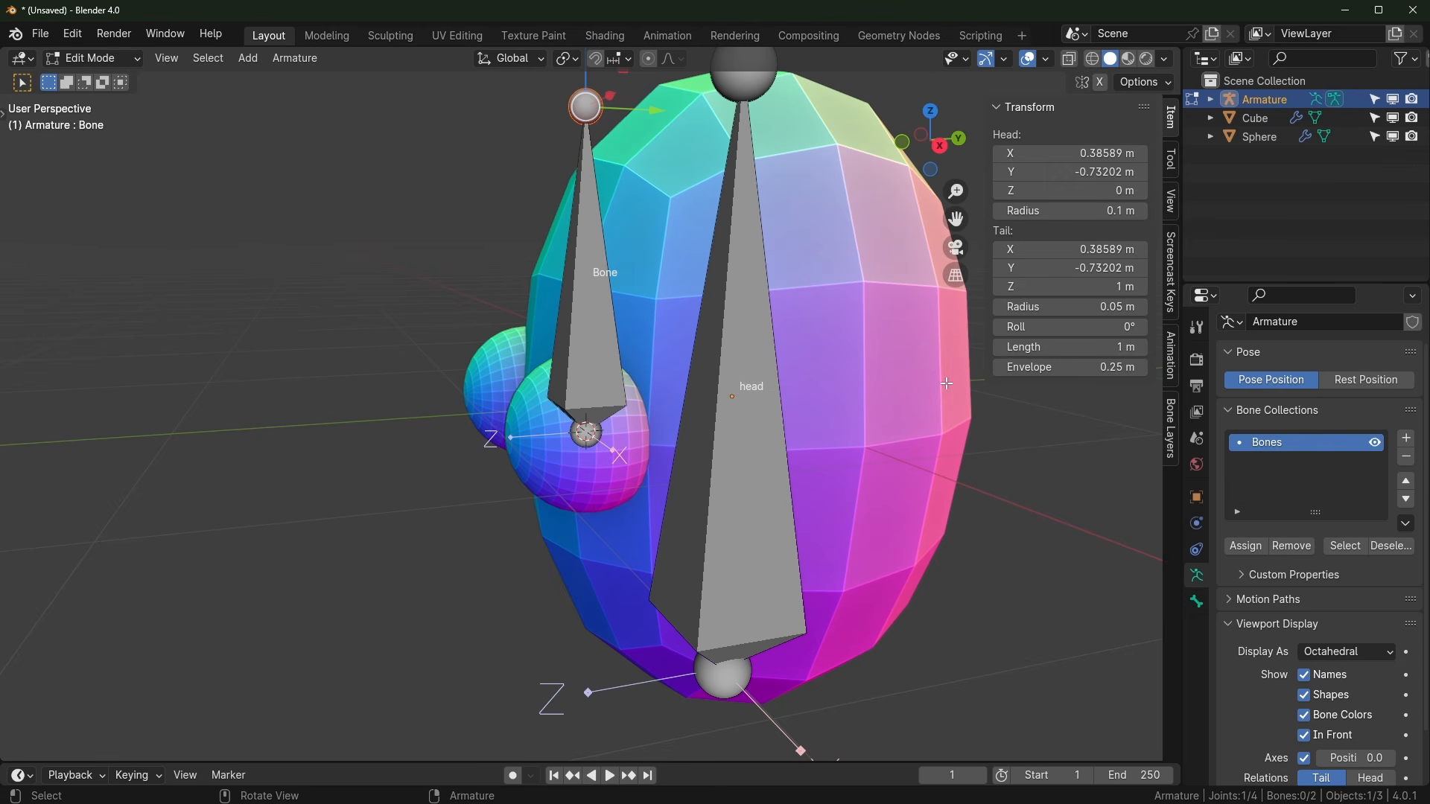
key("n")
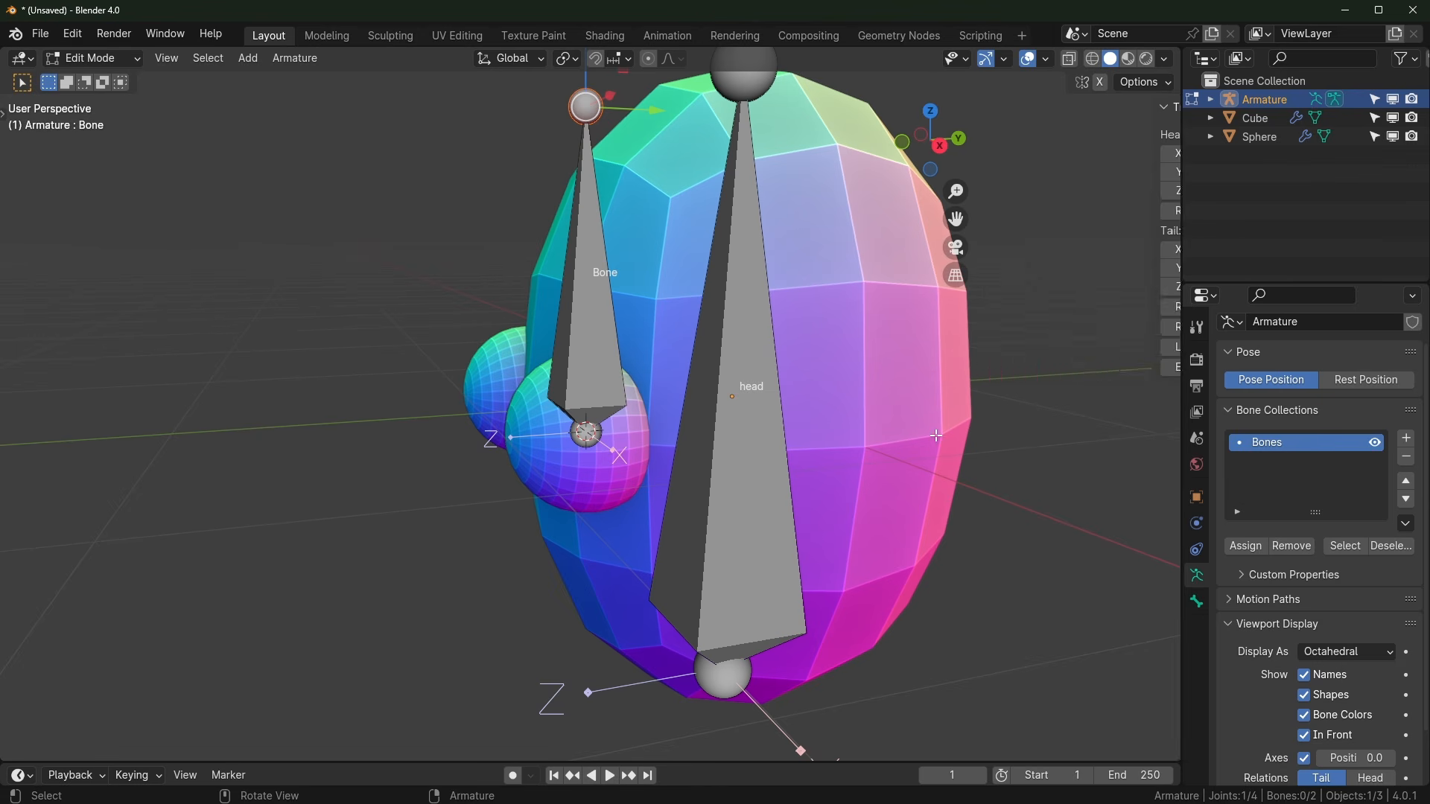
key("n")
middle_click_drag(704, 311, 590, 301)
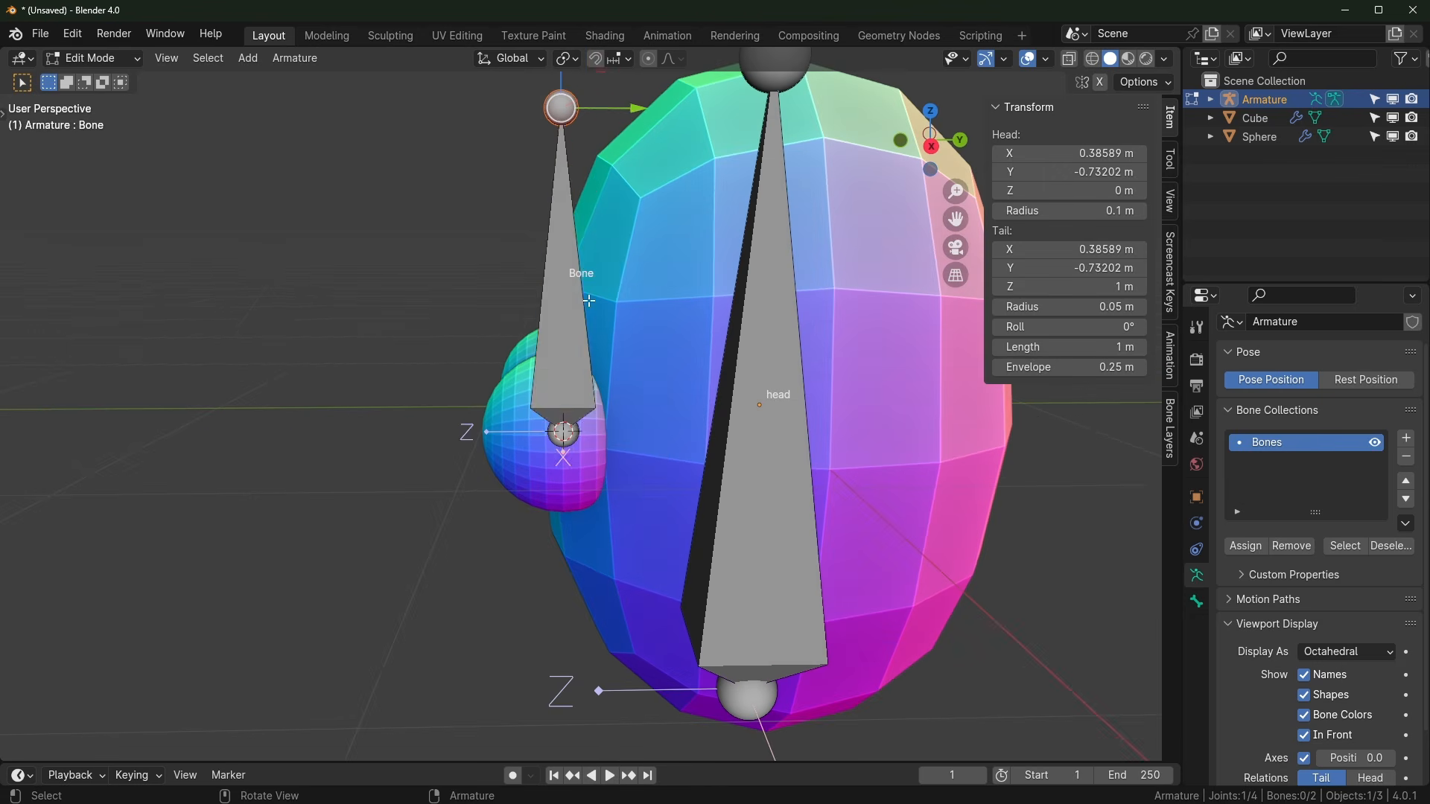
left_click(570, 295)
left_click_drag(1118, 348, 1036, 347)
scroll(447, 514, "up", 2)
left_click_drag(610, 445, 443, 445)
key("ctrl+z")
key("ctrl+z")
Step: Pull the bone's tail forward along -Y so it is about 0.295 m long
scroll(402, 377, "down", 3)
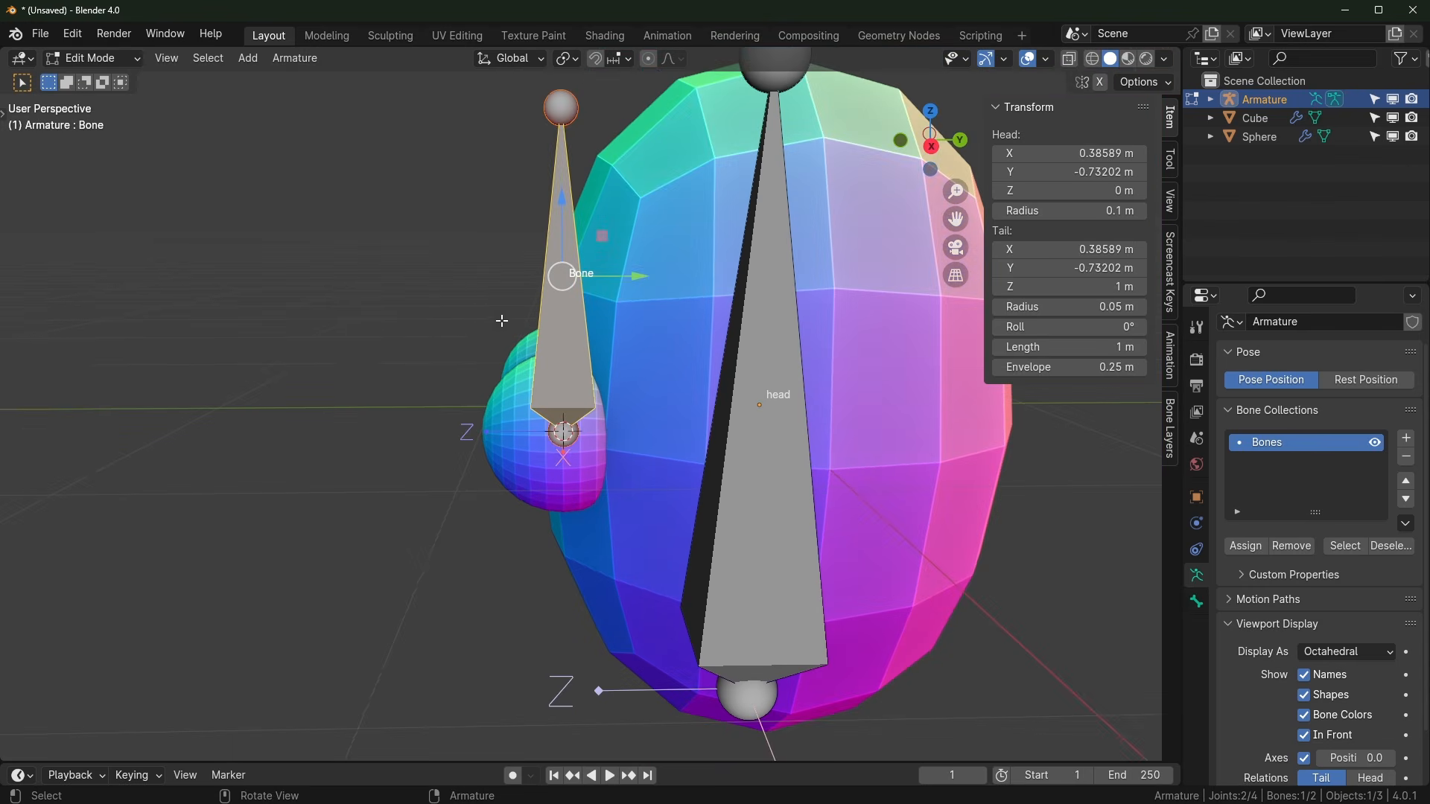
left_click(571, 105)
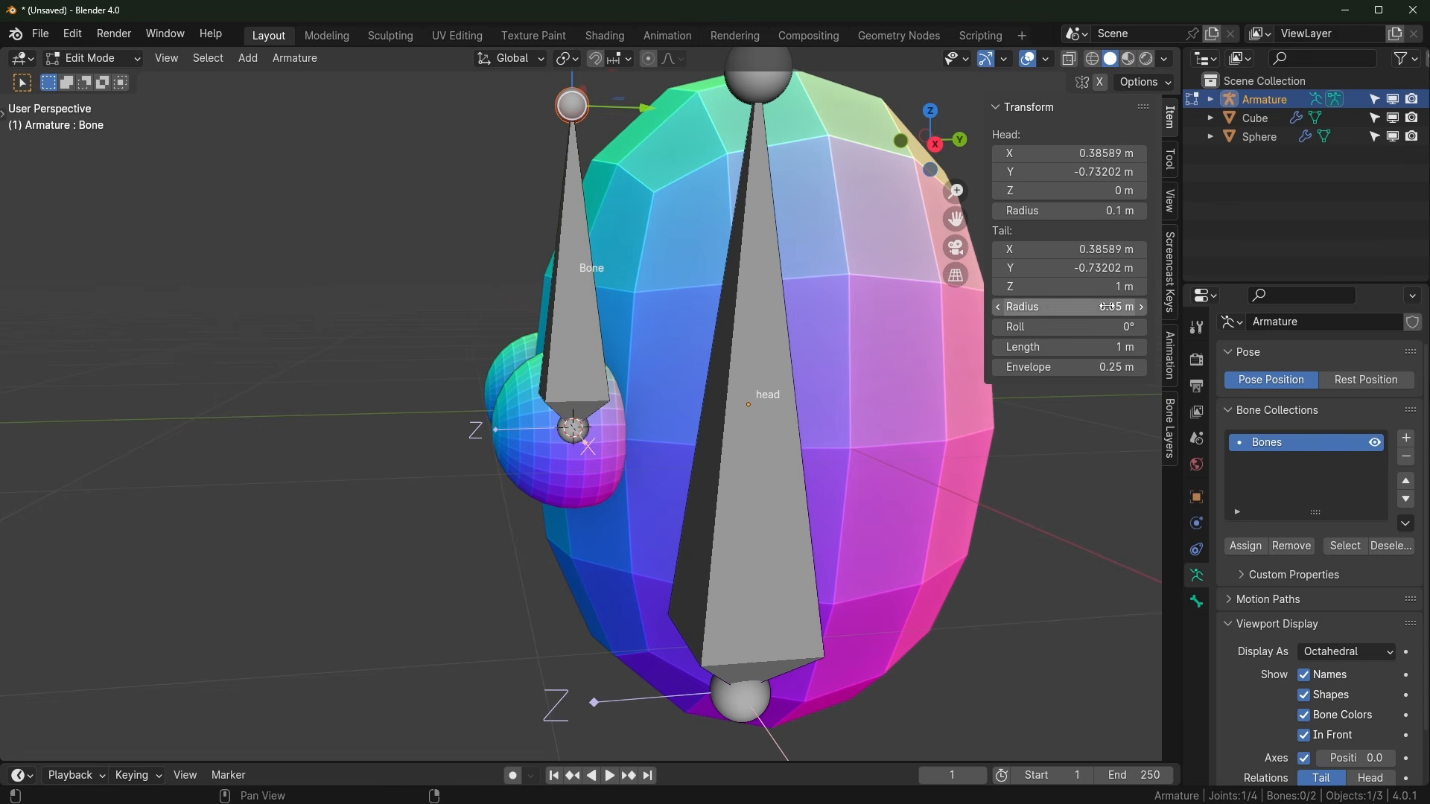
left_click_drag(1072, 347, 1005, 347)
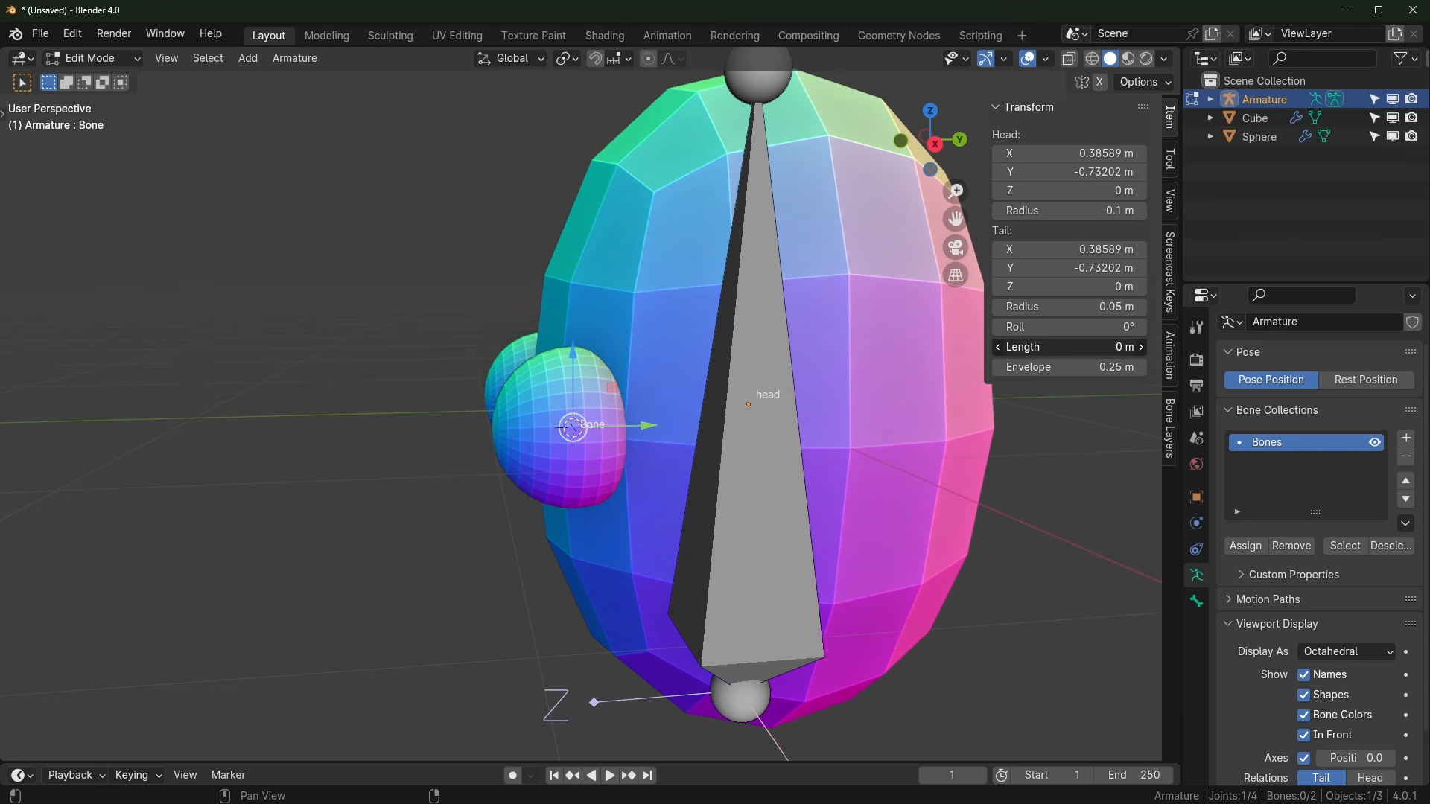
left_click_drag(643, 430, 530, 440)
scroll(611, 462, "up", 4)
middle_click_drag(556, 472, 626, 466)
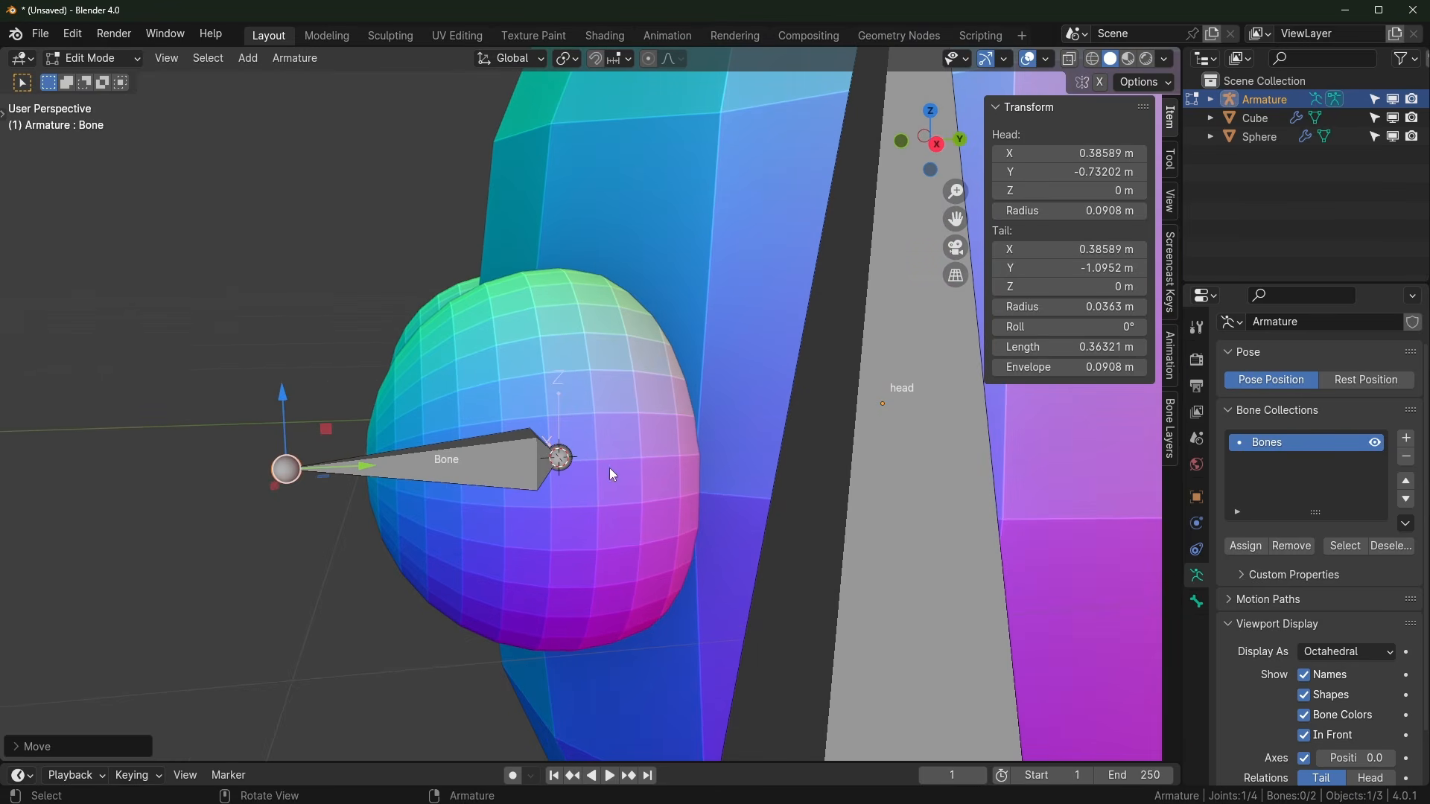
mouse_move(365, 475)
left_mouse_down()
mouse_move(414, 471)
mouse_move(380, 462)
left_mouse_up()
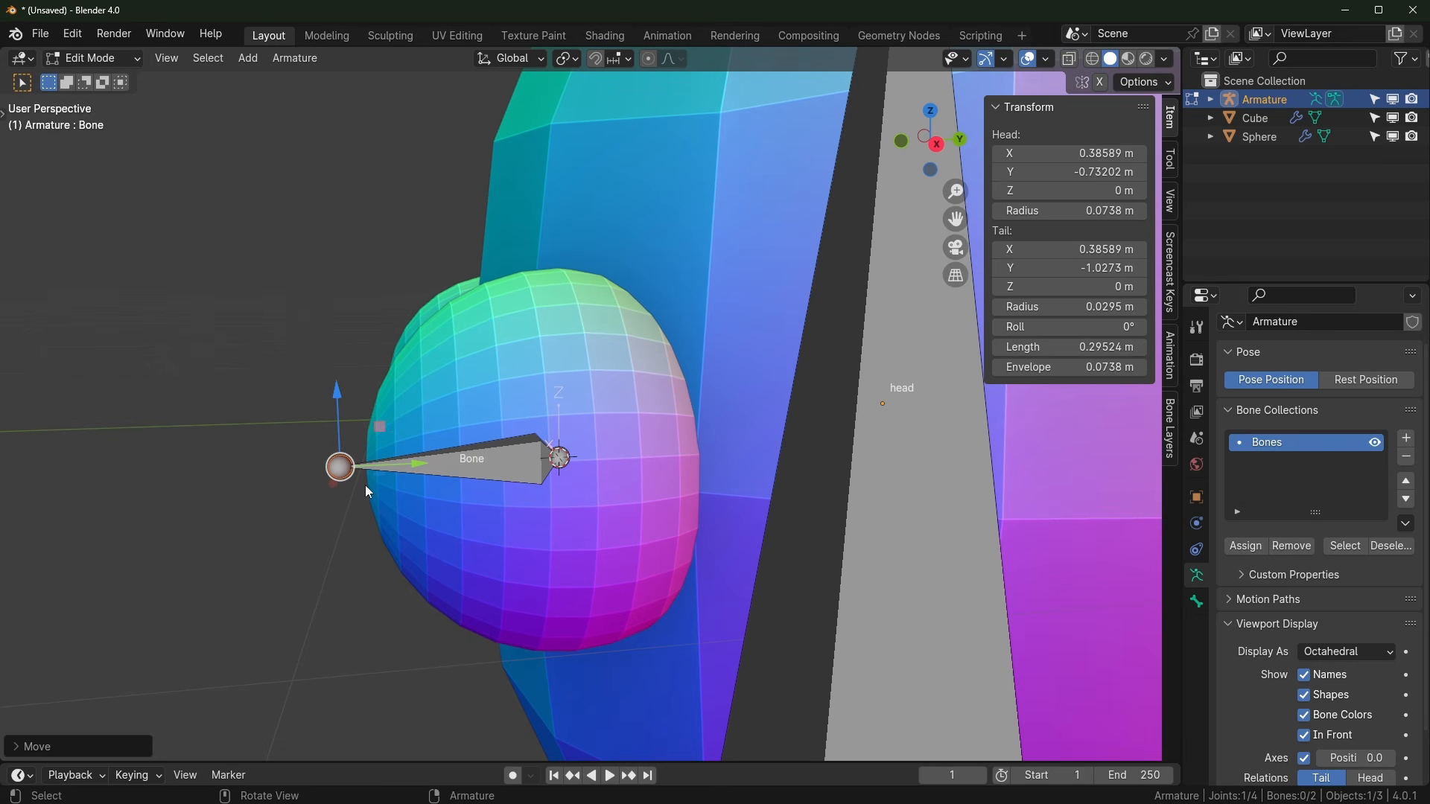
Step: Toggle the armature's In Front display off and back on to check the eyes
left_click(1304, 736)
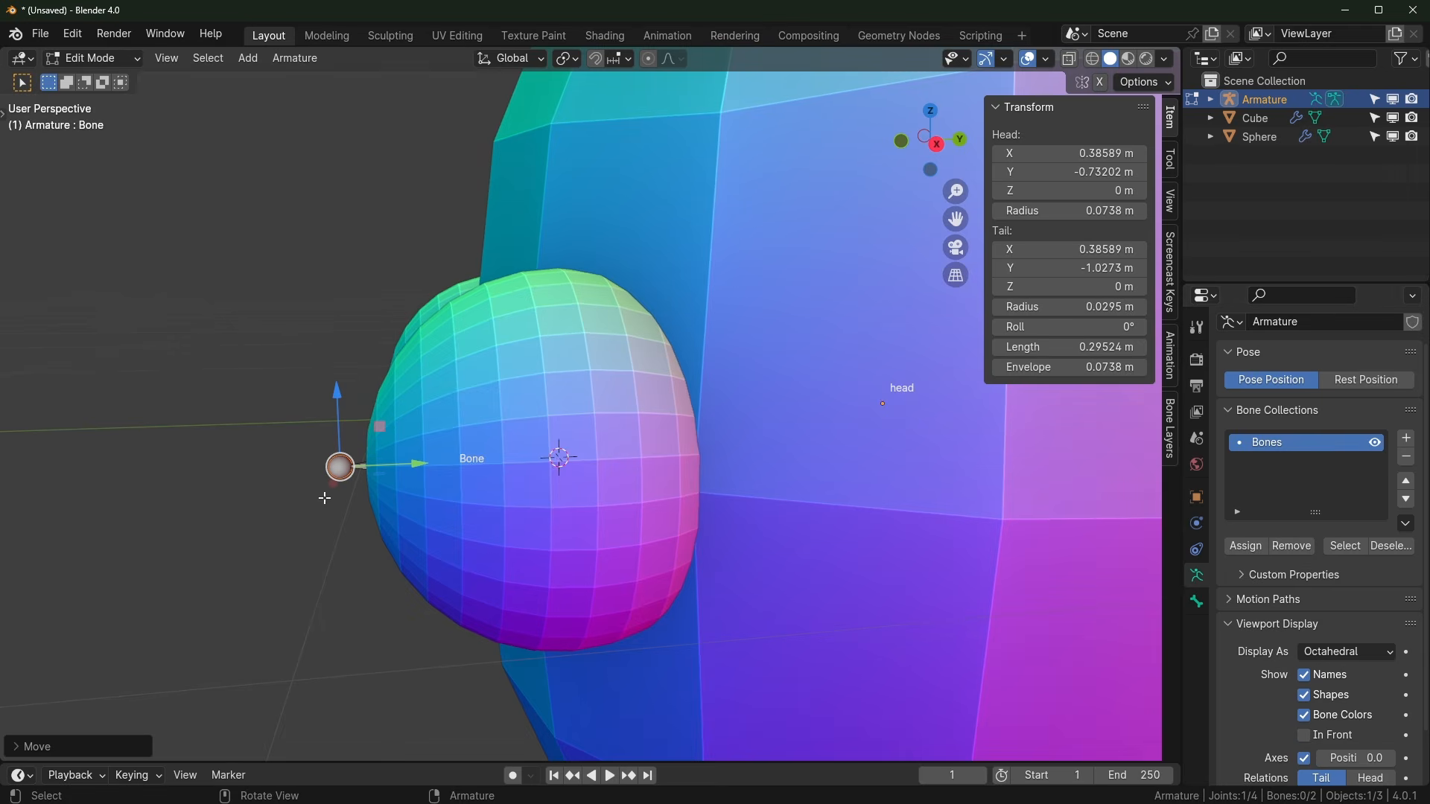
middle_click_drag(335, 461, 299, 455)
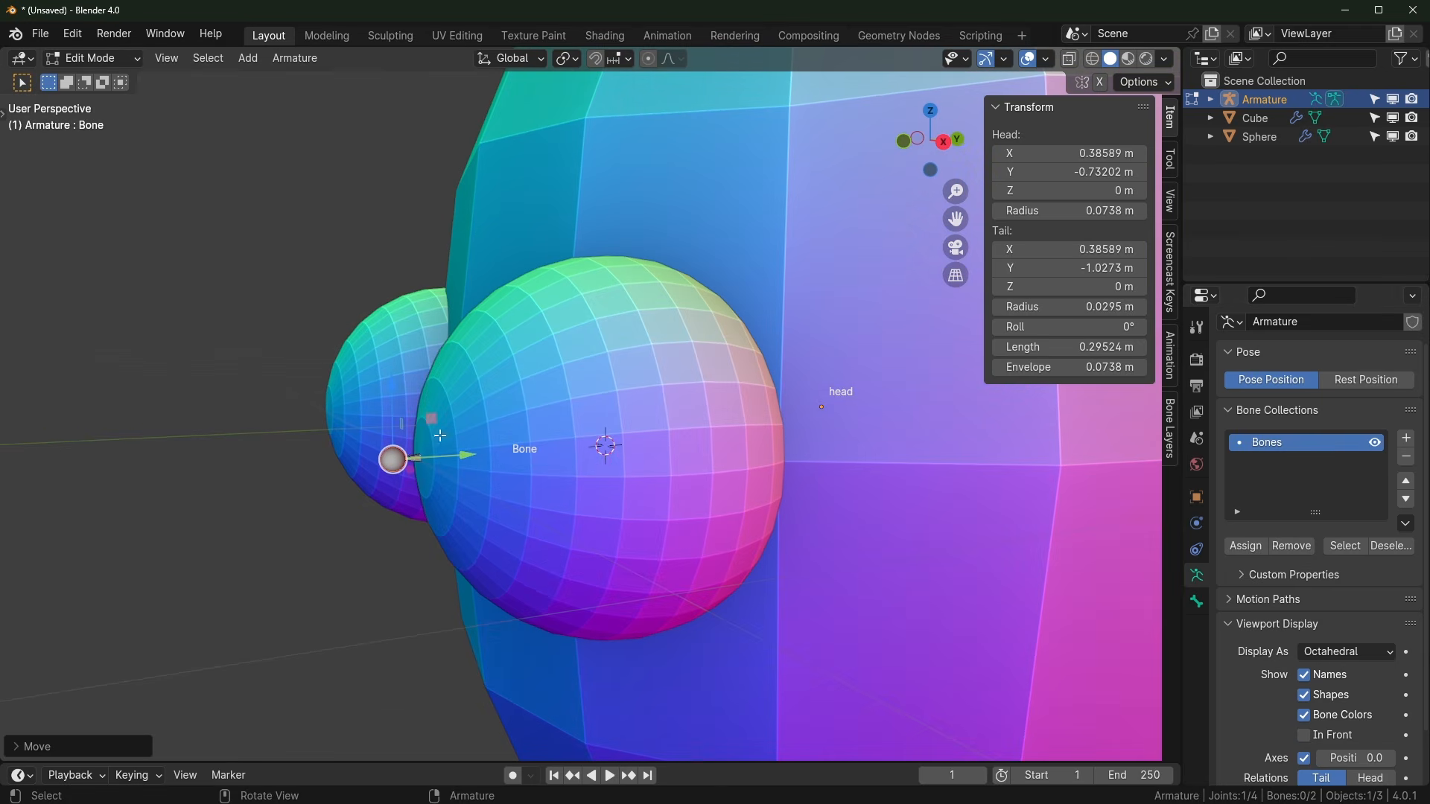
left_click(1304, 734)
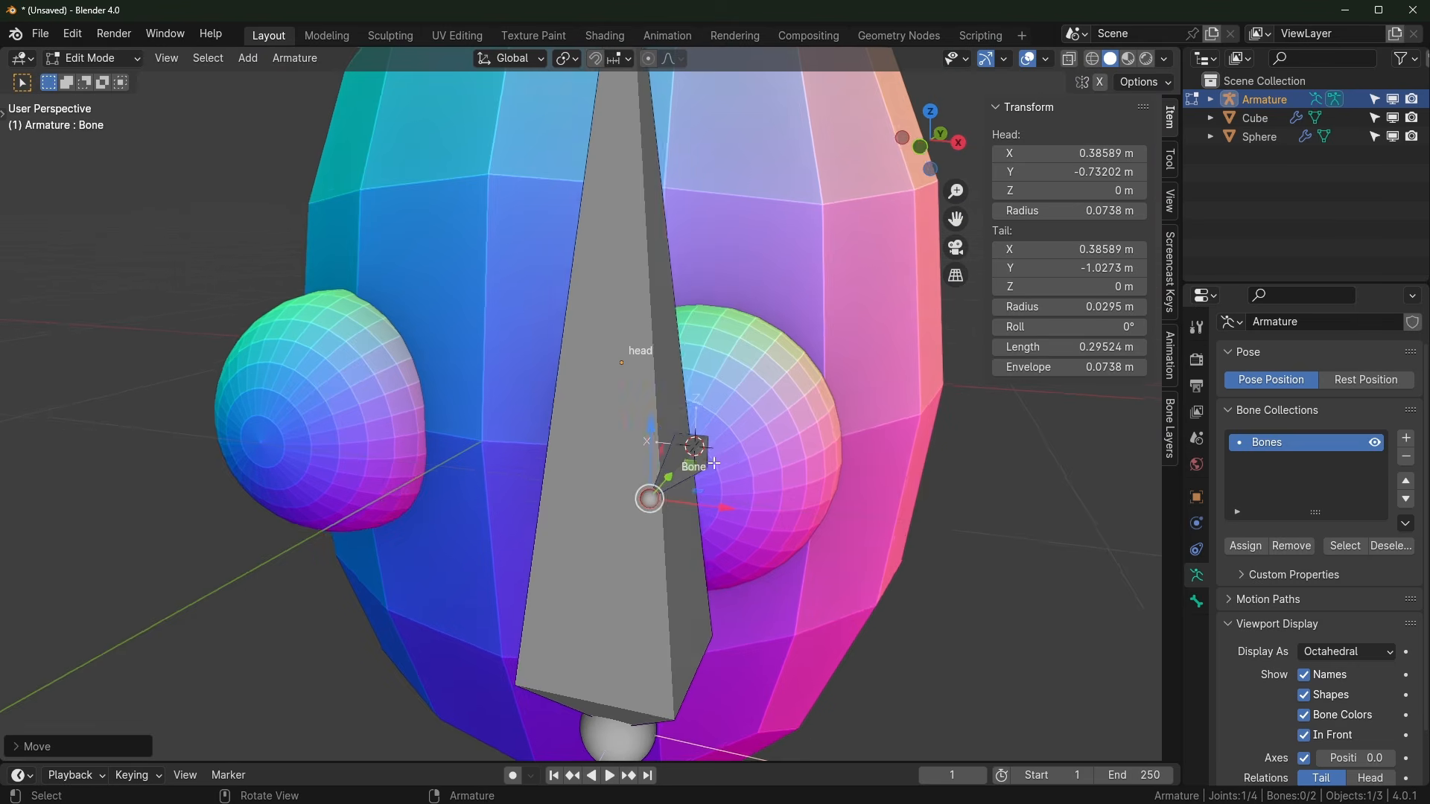
middle_click_drag(715, 462, 734, 467)
Step: Rename the forward-pointing eye bone to 'eye.L'
left_click(717, 448)
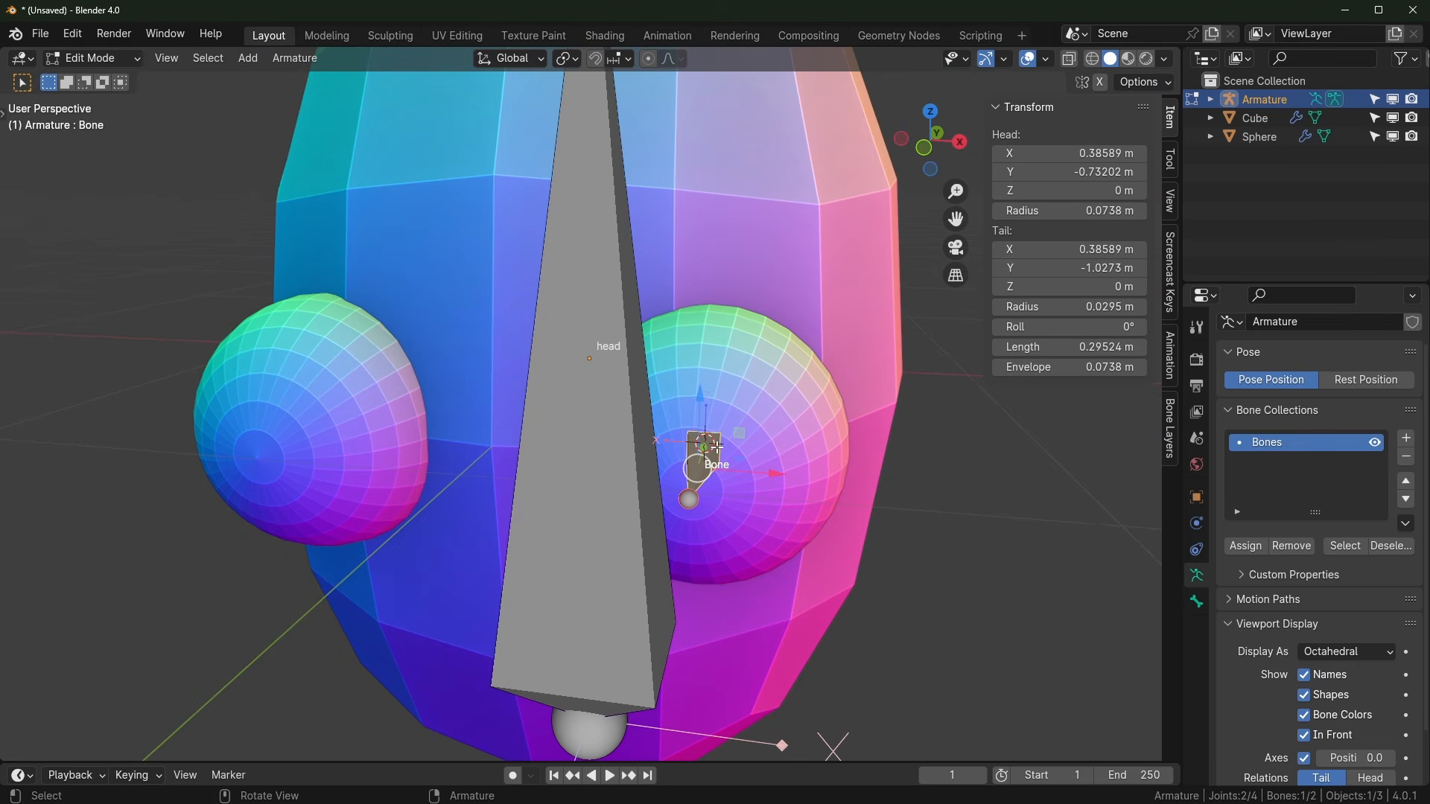
key("F2")
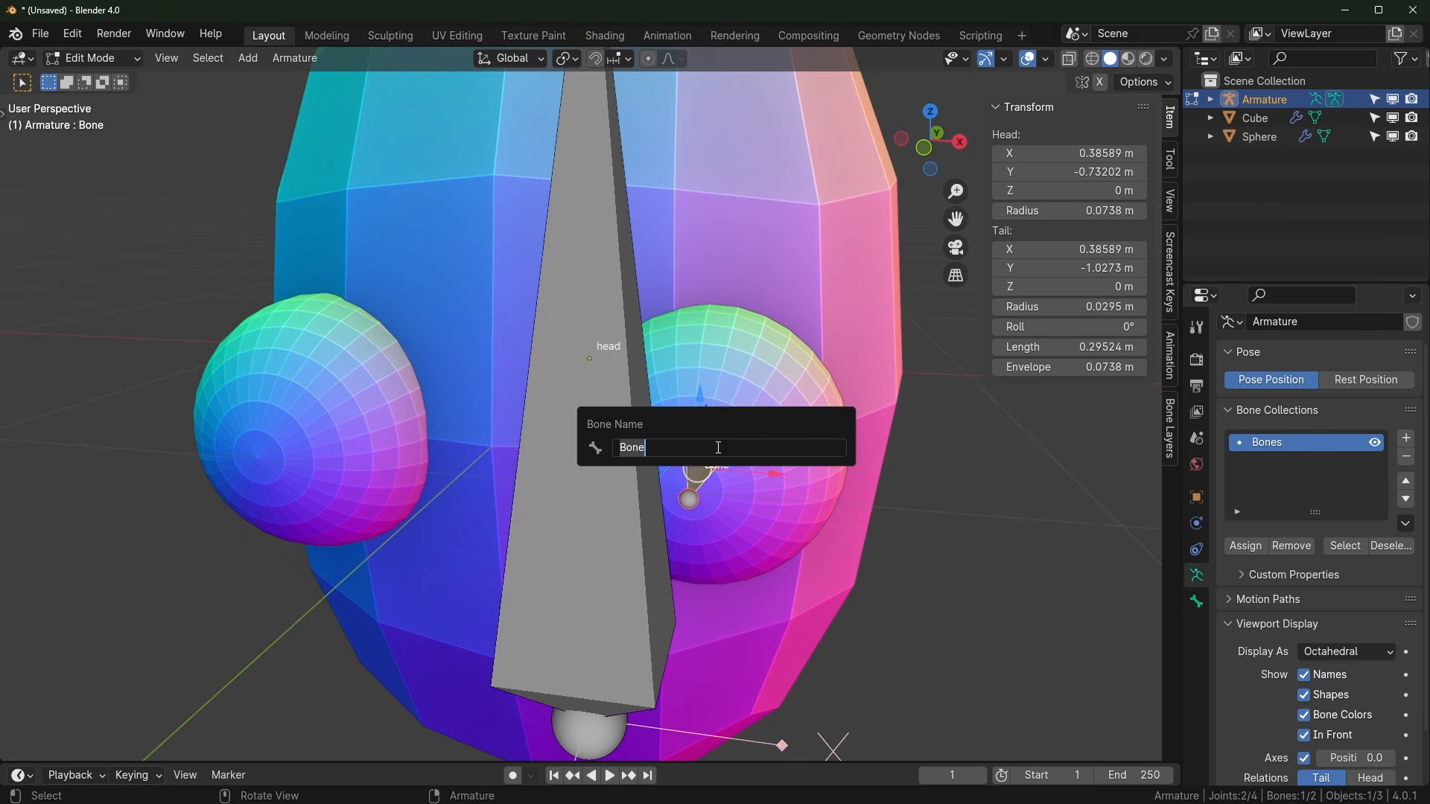
type("eye.L")
key("Return")
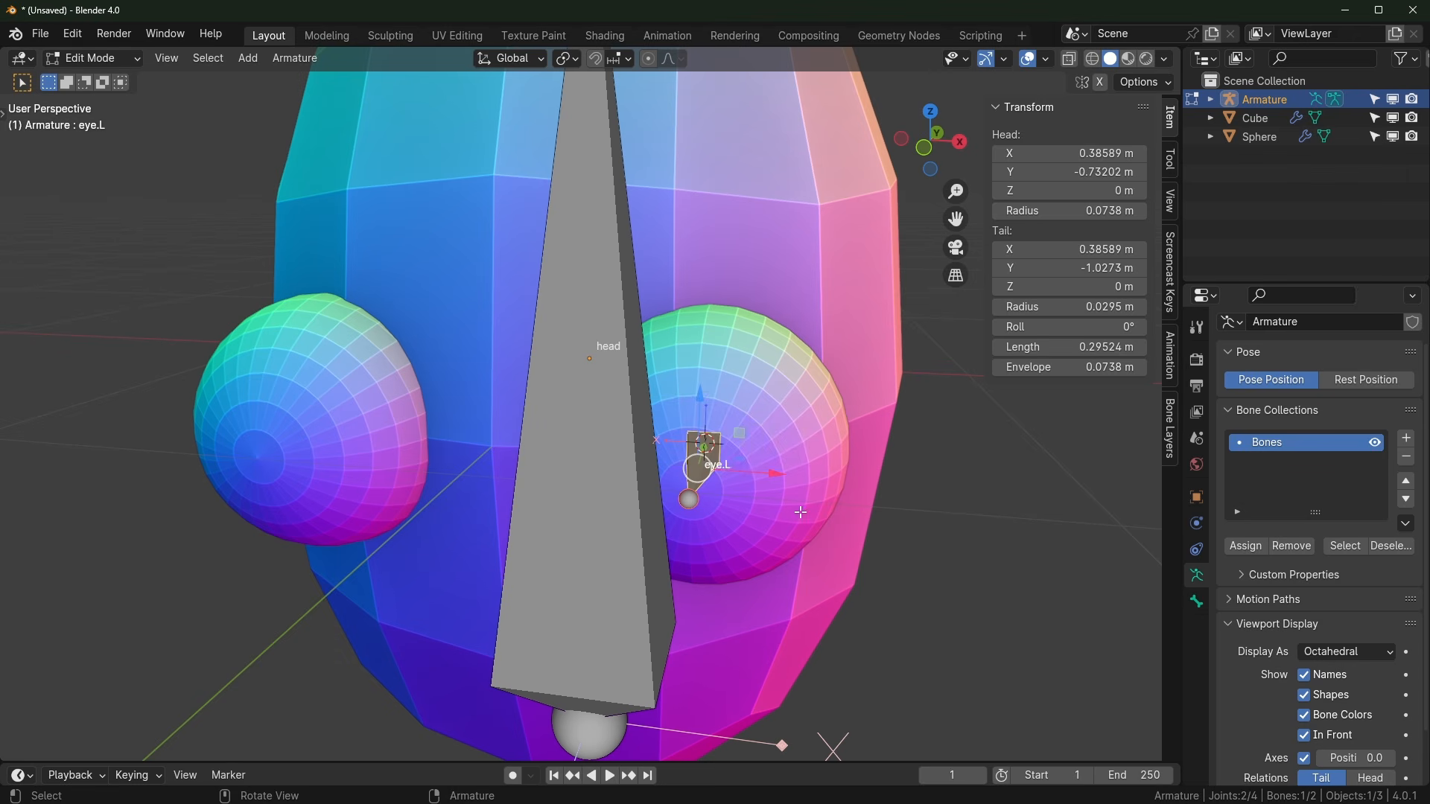
right_click(709, 458)
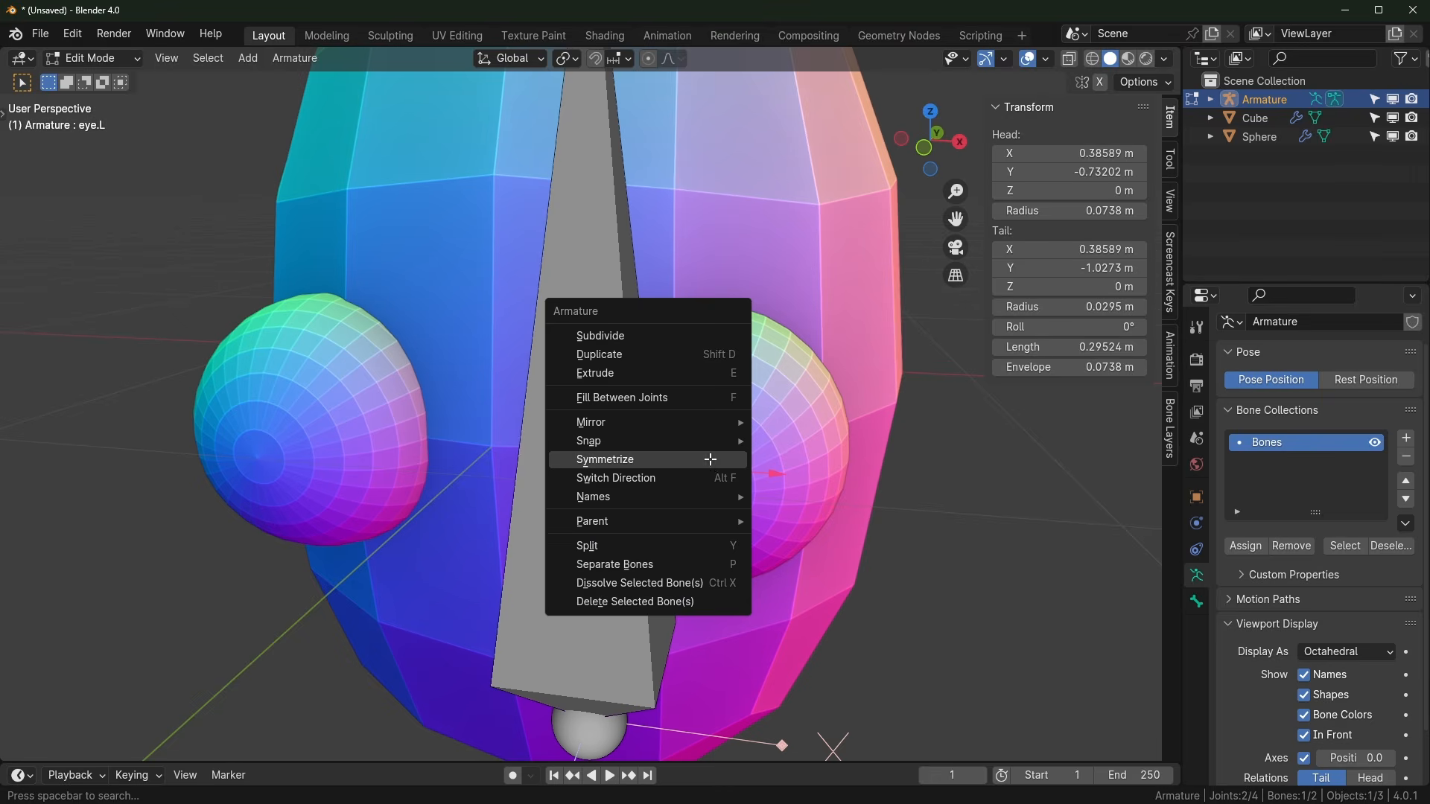
Step: Symmetrize the eye.L bone into a mirrored eye.R bone, then return to Object Mode
left_click(709, 459)
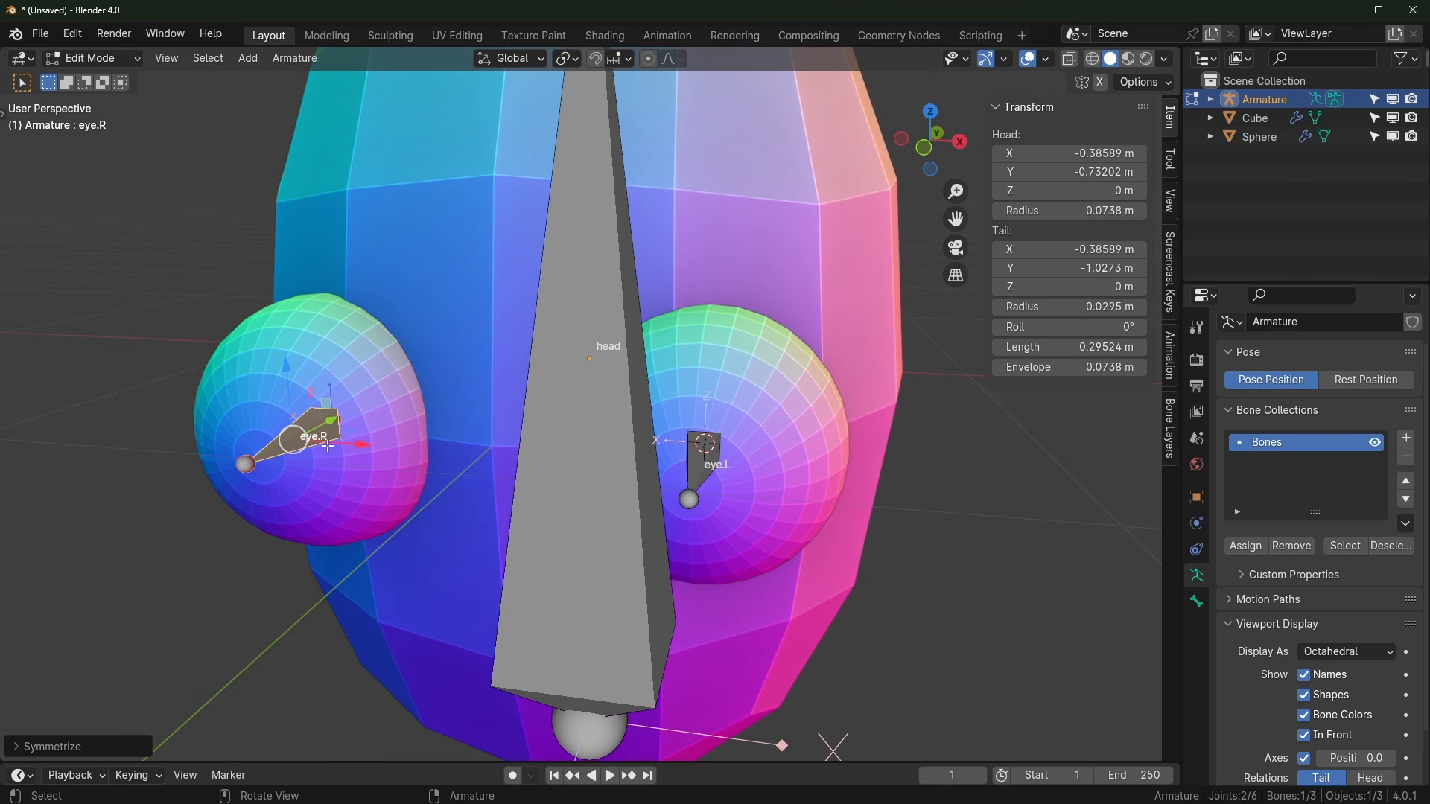
scroll(359, 389, "down", 2)
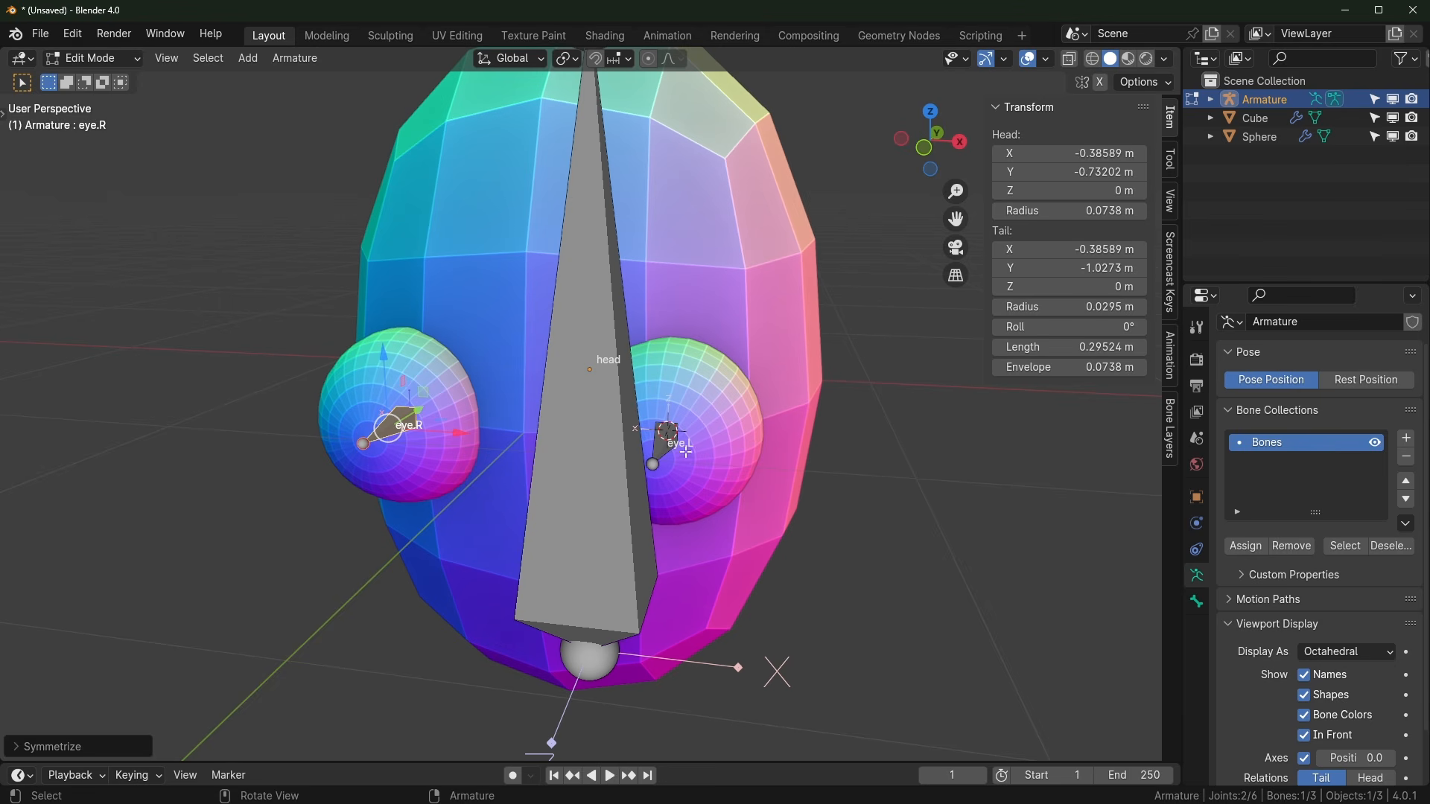
key("Tab")
middle_click_drag(638, 515, 696, 328)
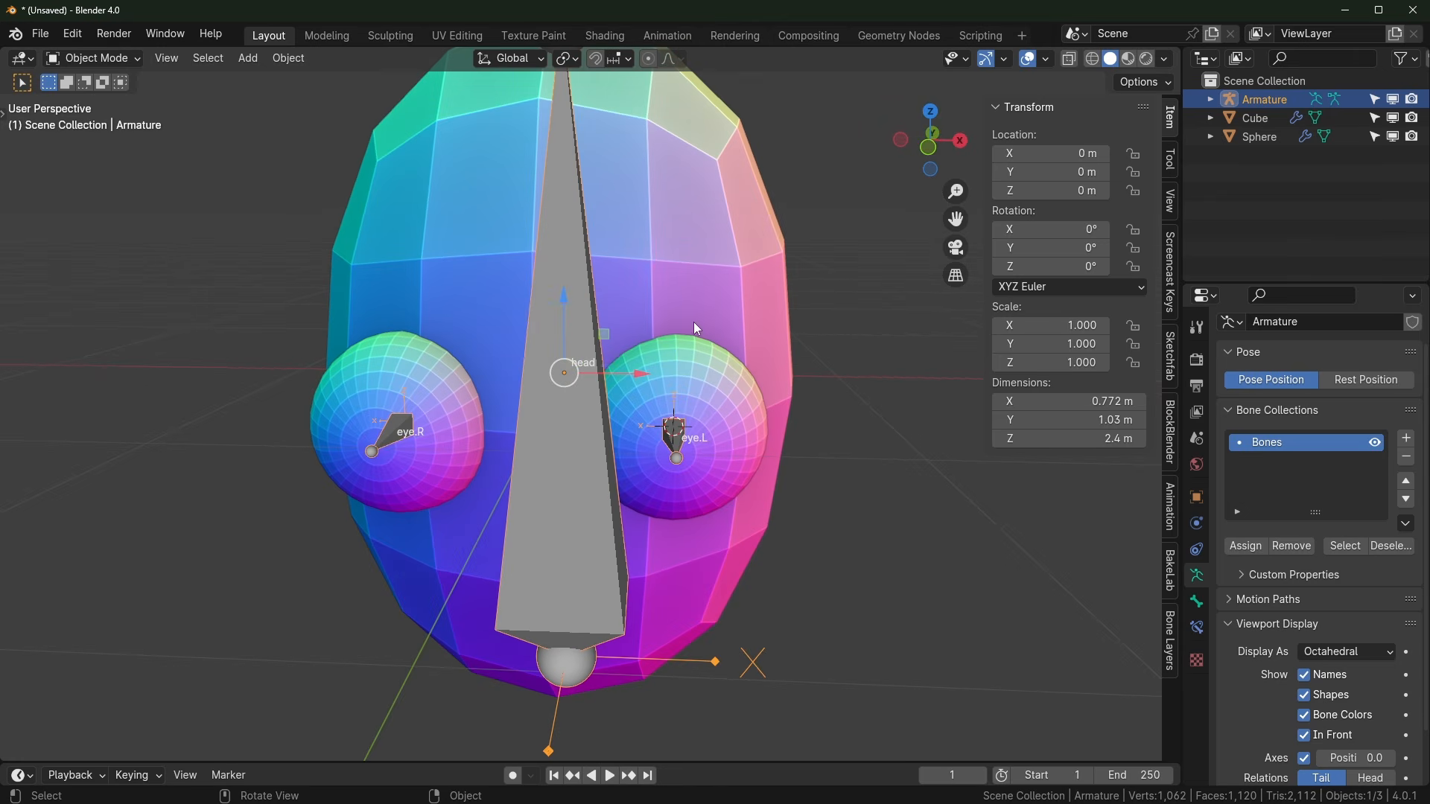
Step: Parent the eye Sphere and head Cube to the Armature using Armature Deform with Empty Groups
middle_click_drag(761, 367, 715, 366)
left_click(694, 400)
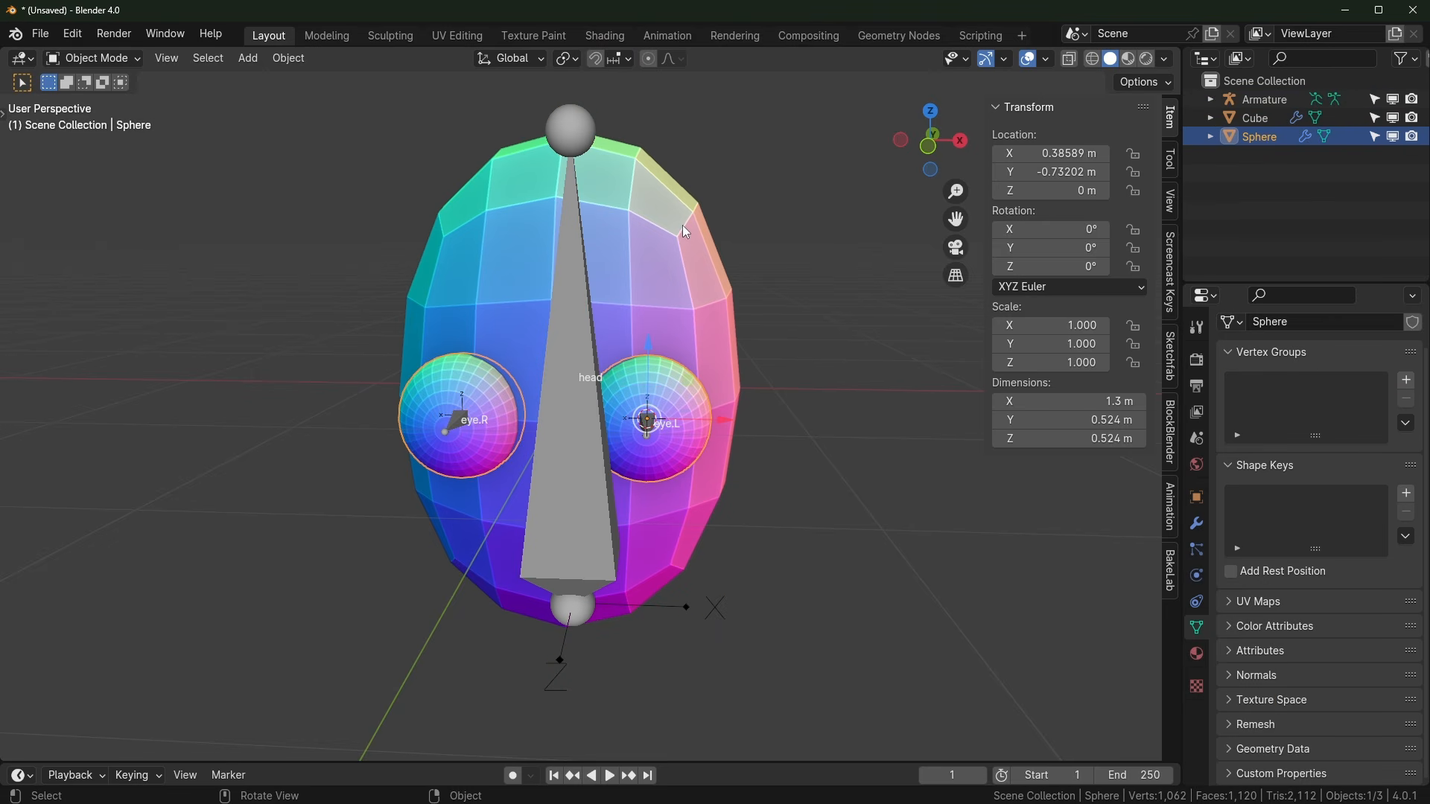
left_click(454, 192)
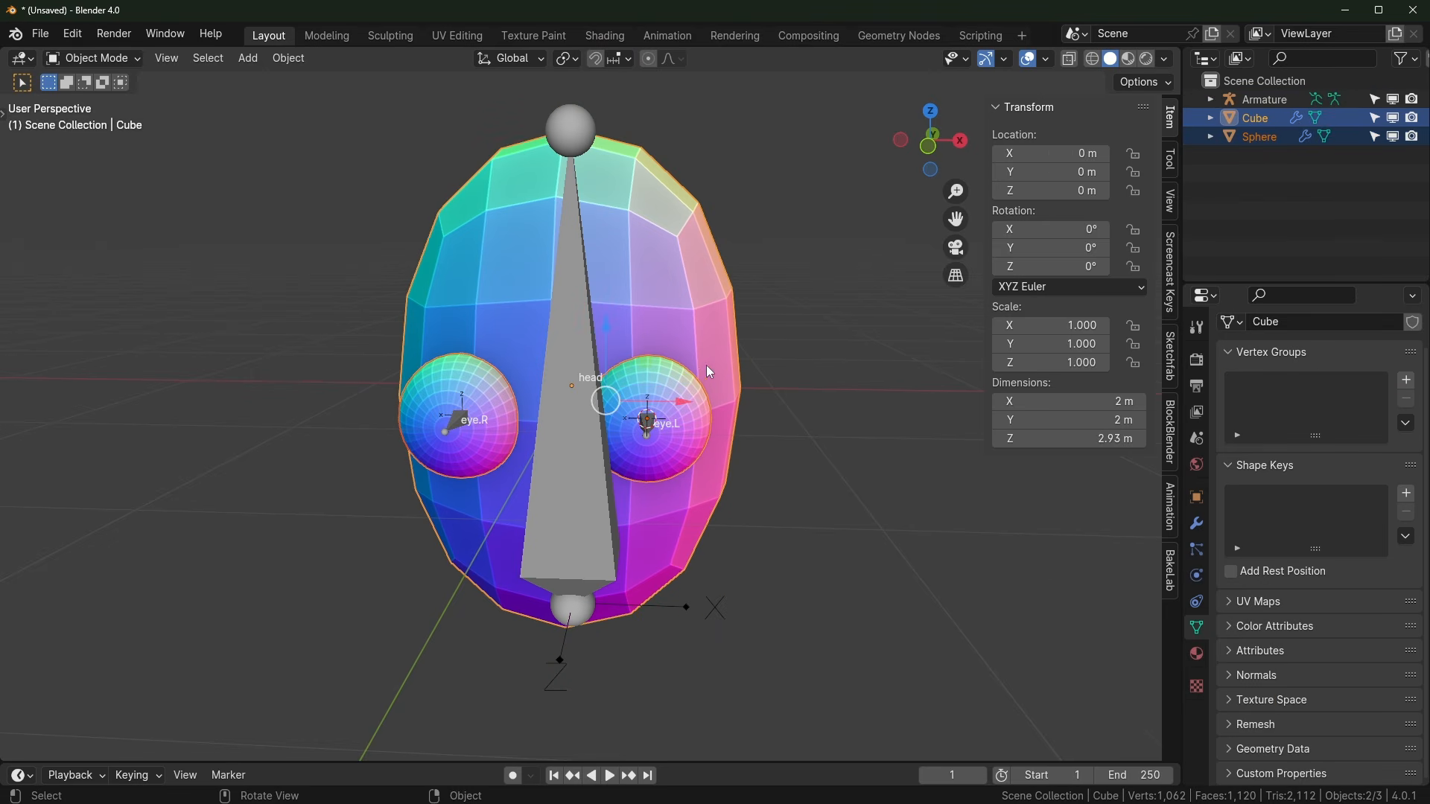
middle_click_drag(706, 365, 678, 238)
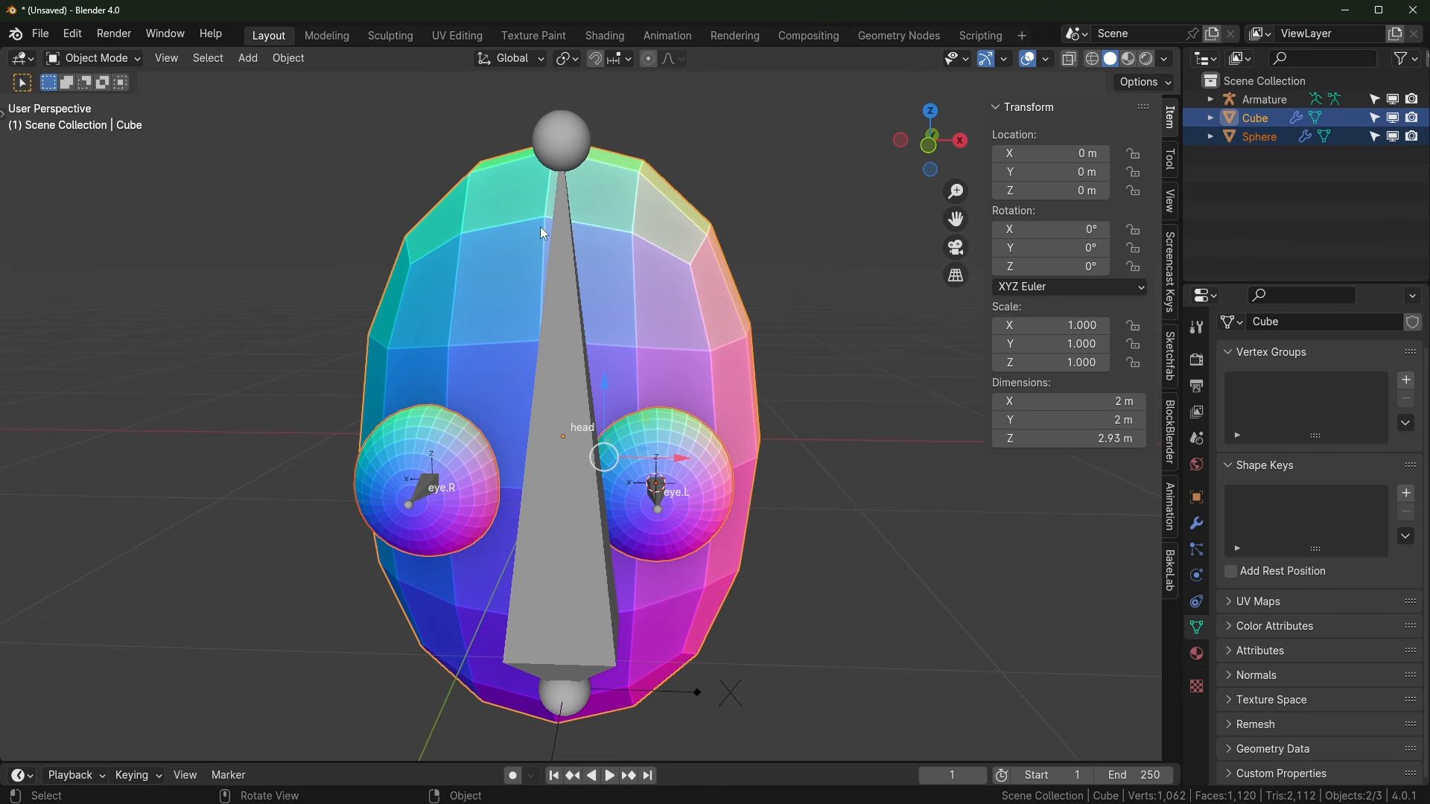
left_click(570, 113, "shift")
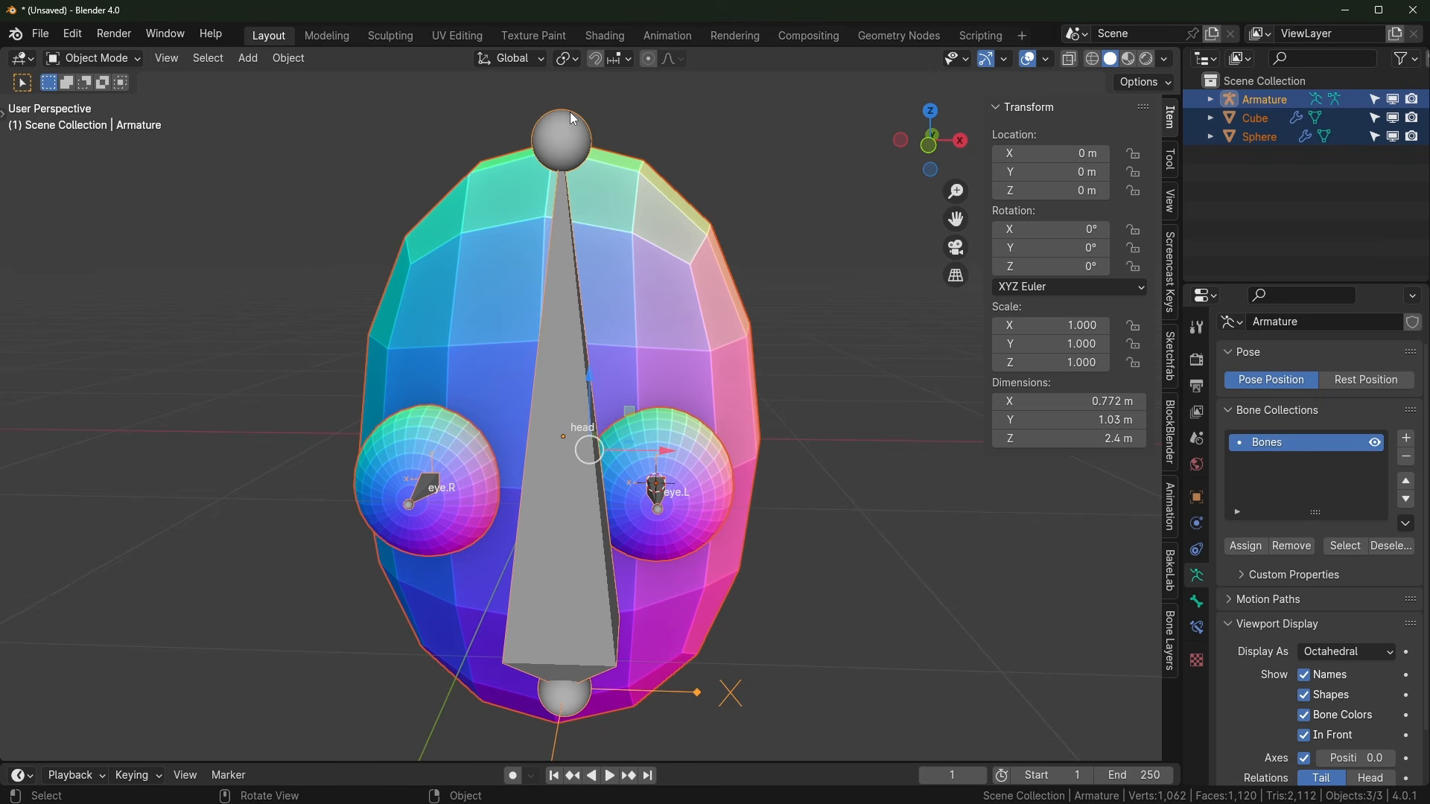
key("ctrl+p")
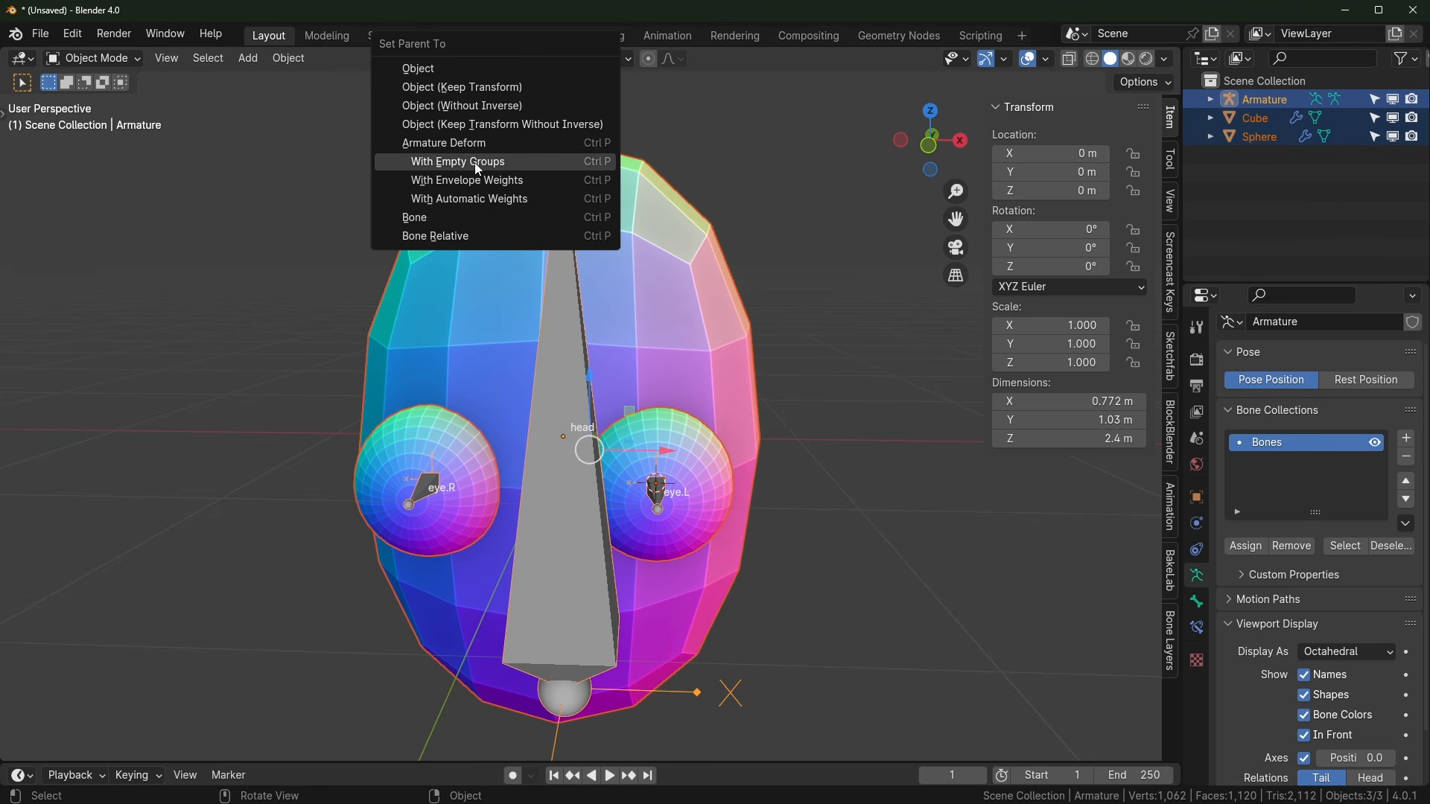
left_click(494, 166)
middle_click_drag(843, 476, 831, 503)
Step: In Pose Mode, test-move the eye.L bone and cancel, confirming the eye doesn't follow
left_click(831, 504)
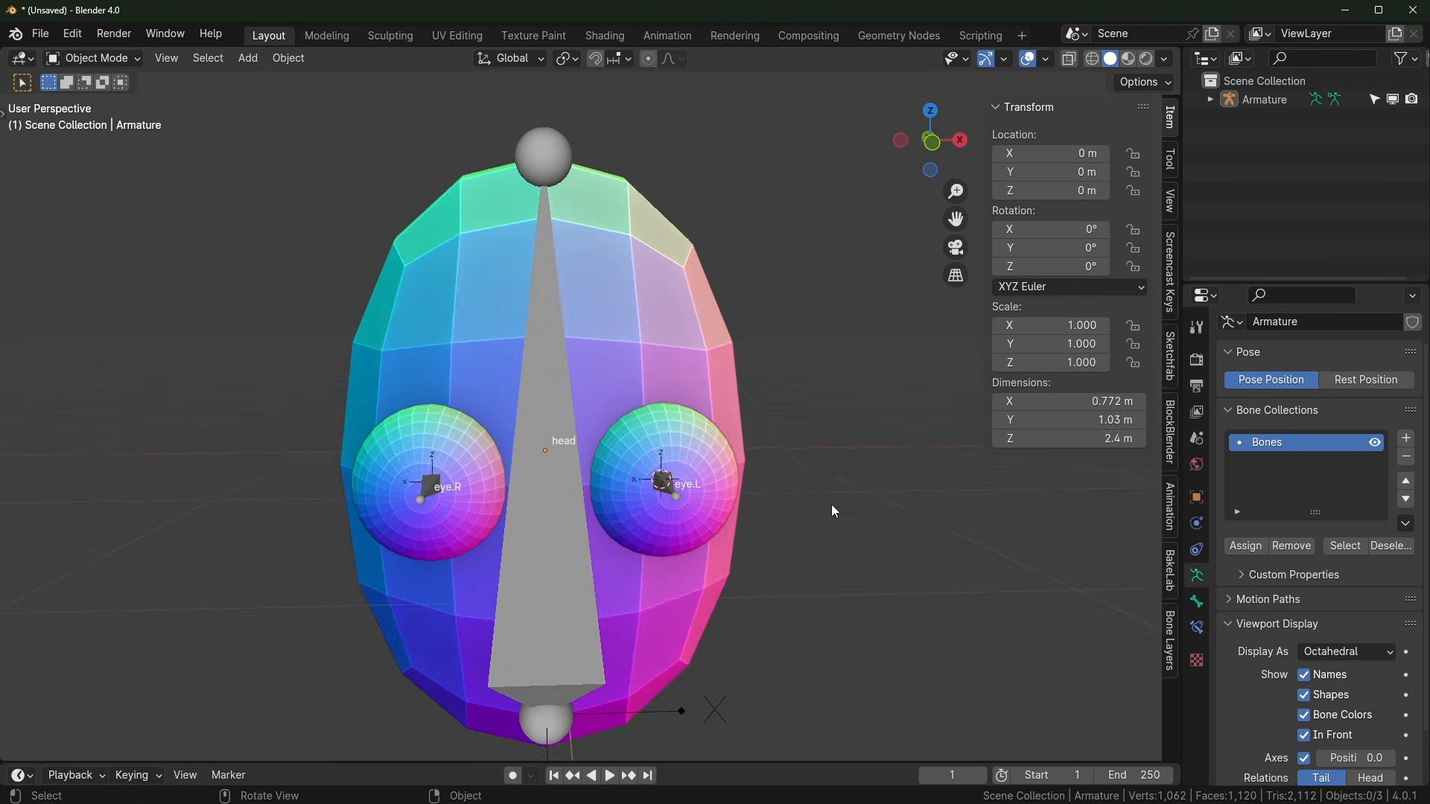
middle_click_drag(616, 332, 585, 326)
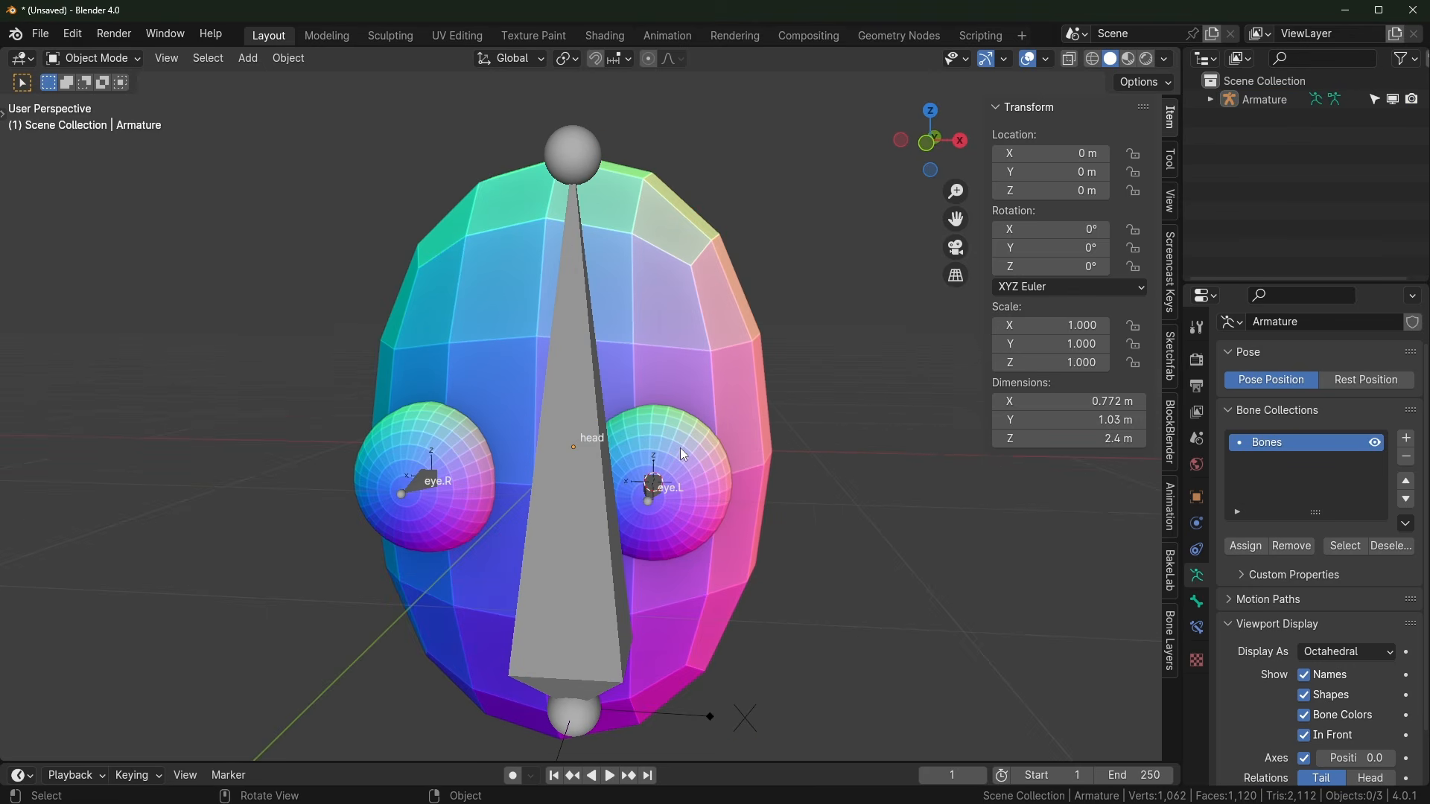
left_click(659, 491)
key("ctrl+Tab")
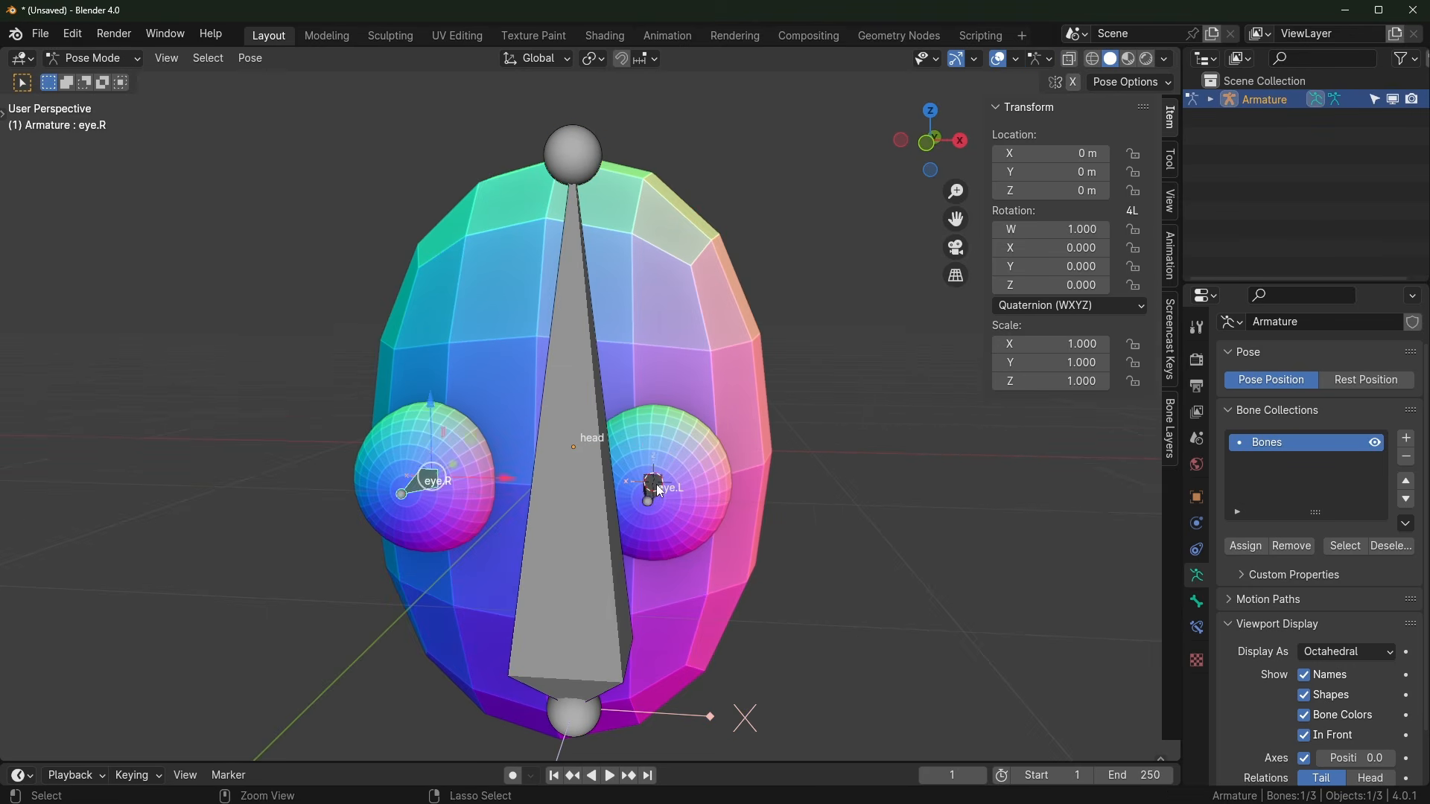
left_click(656, 488)
key("g")
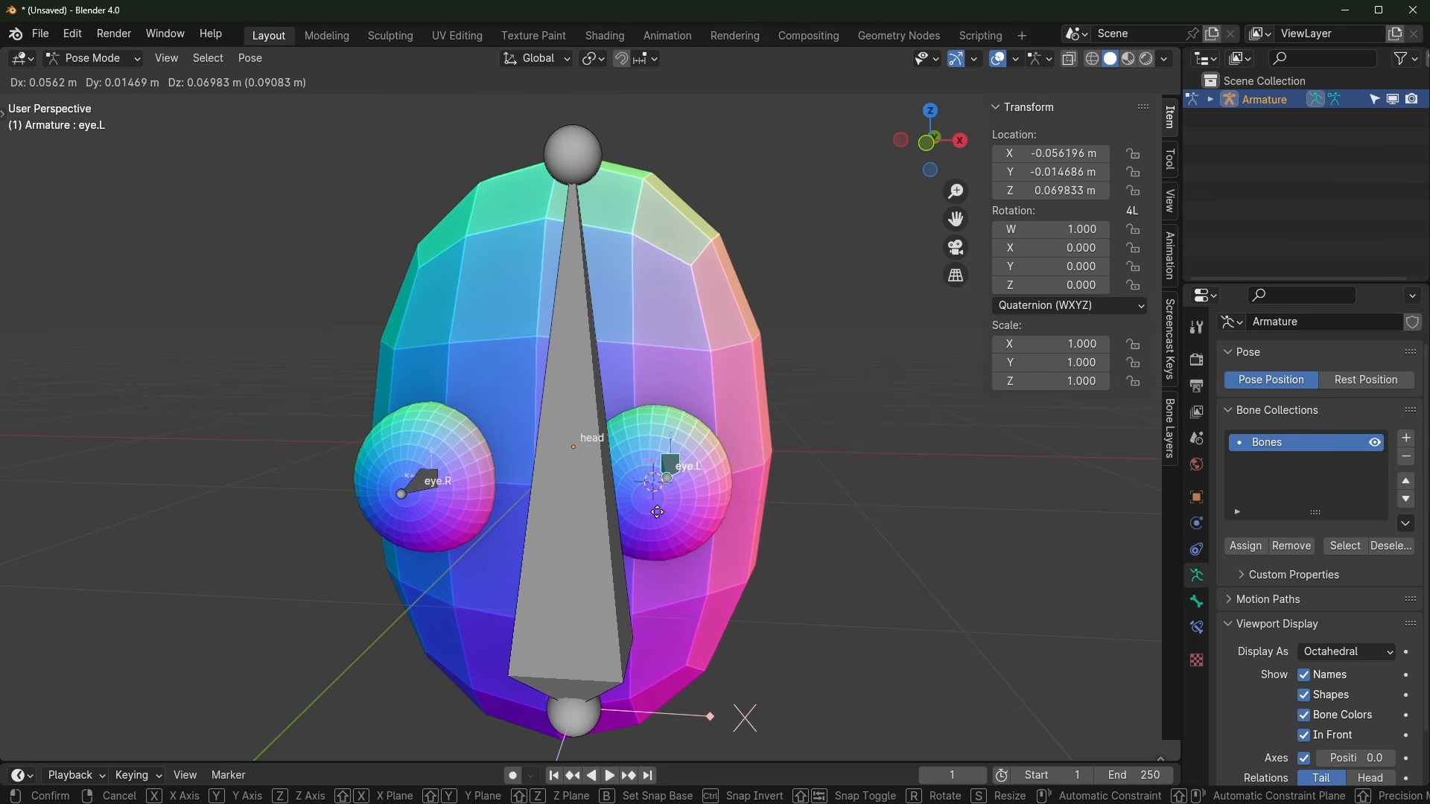
key("Escape")
Step: Back in Object Mode, select the eye Sphere to show its head, eye.L and eye.R vertex groups
key("ctrl+Tab")
scroll(699, 503, "up", 4)
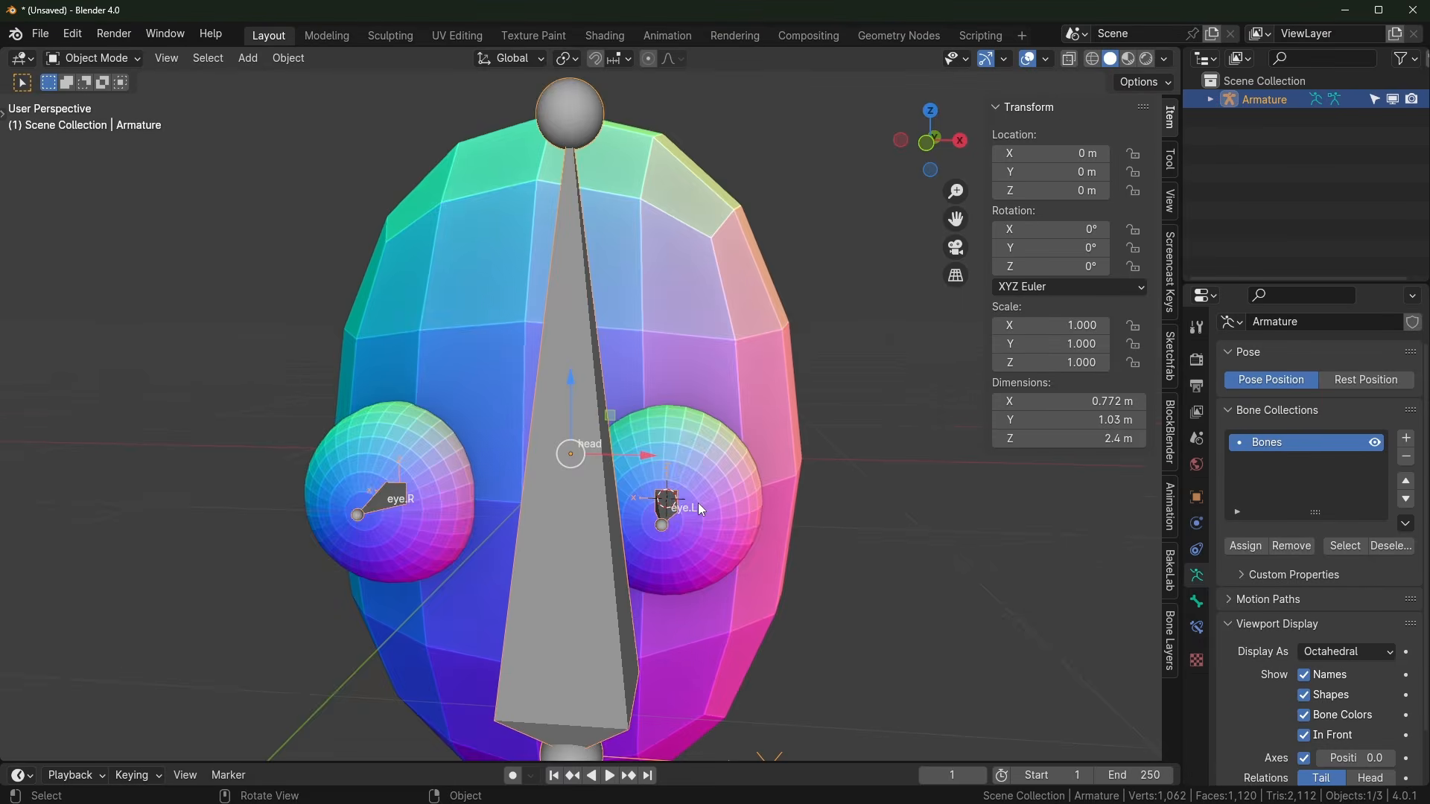
left_click(752, 457)
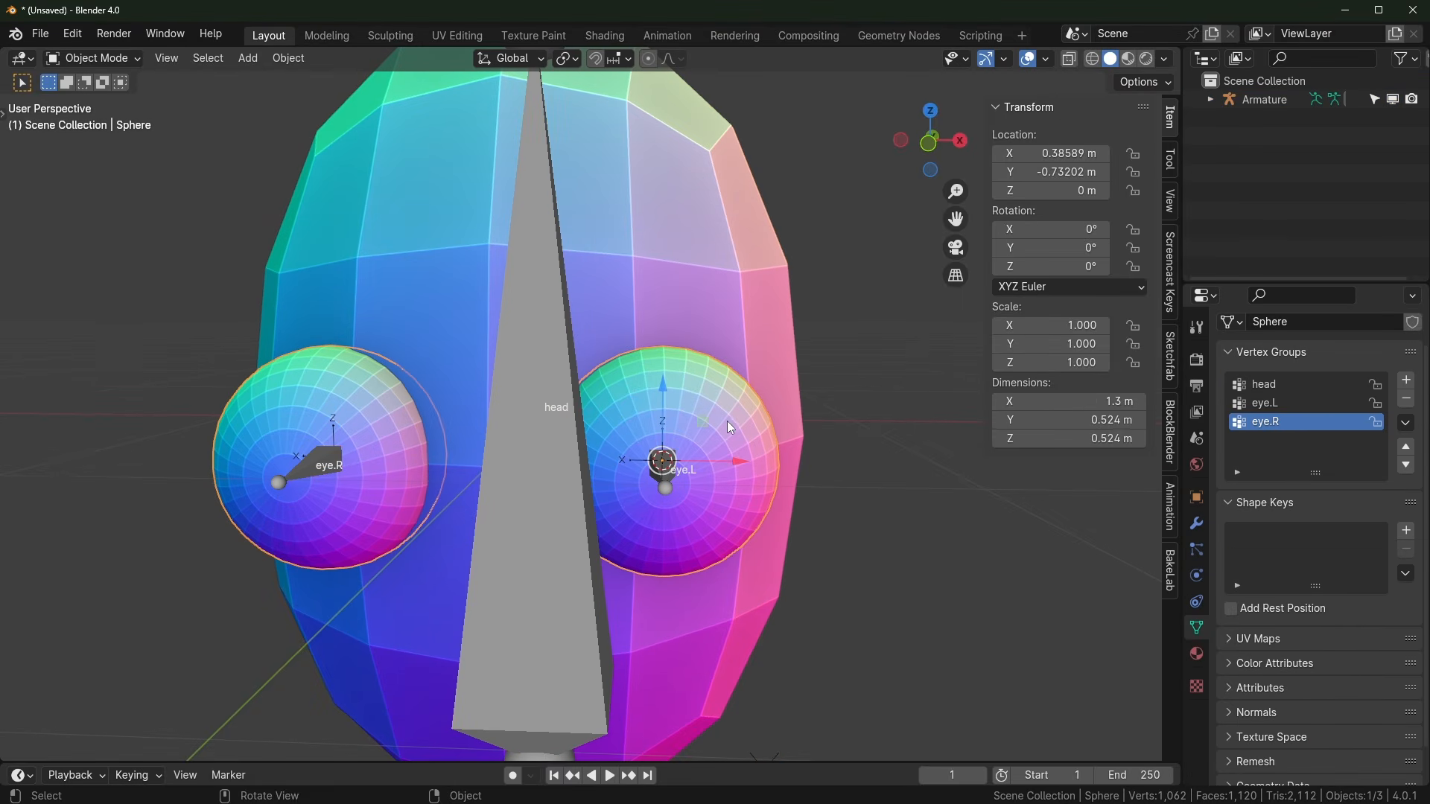
Step: Assign all of the eye Sphere's vertices to the eye.L vertex group at weight 1.0
key("Tab")
key("a")
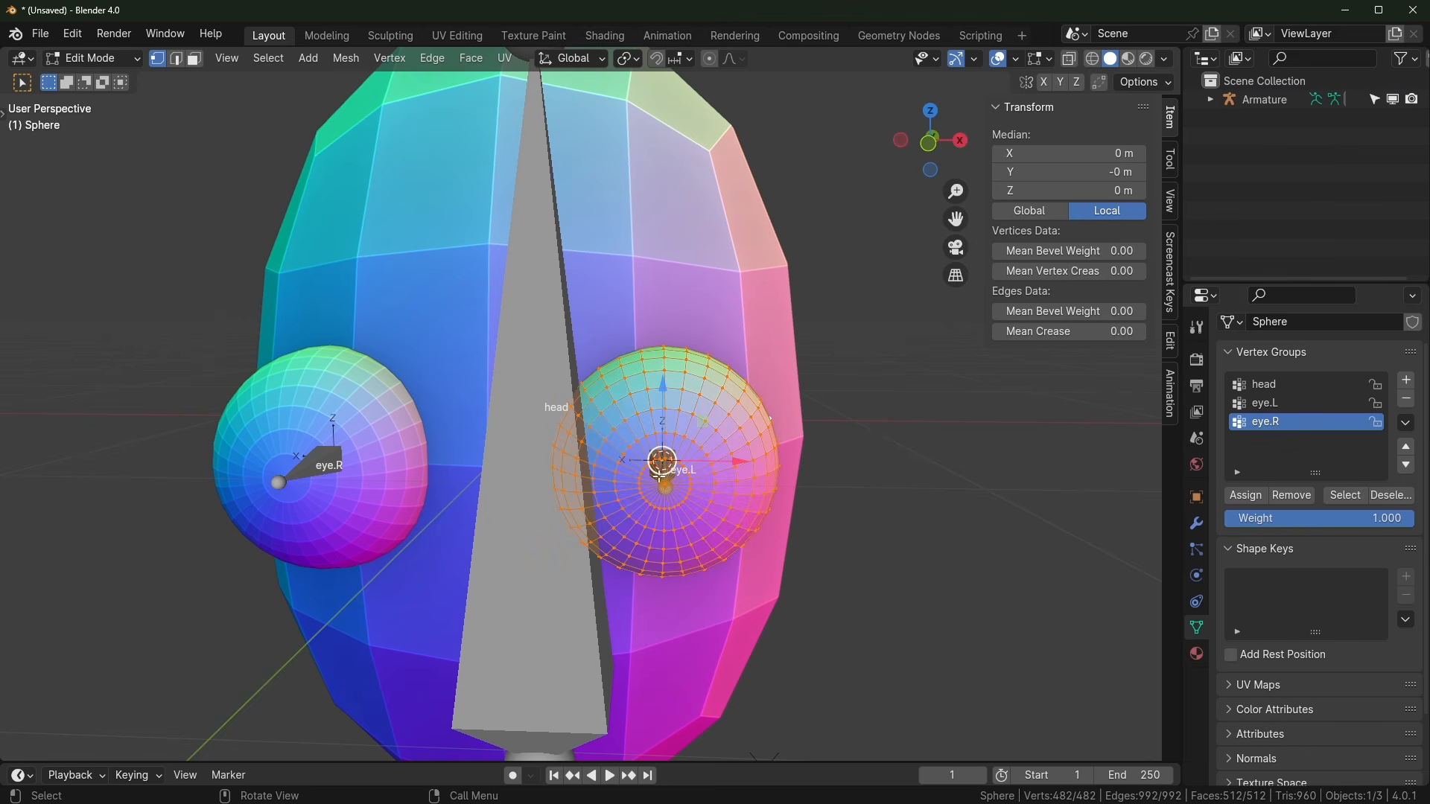
left_click(1265, 405)
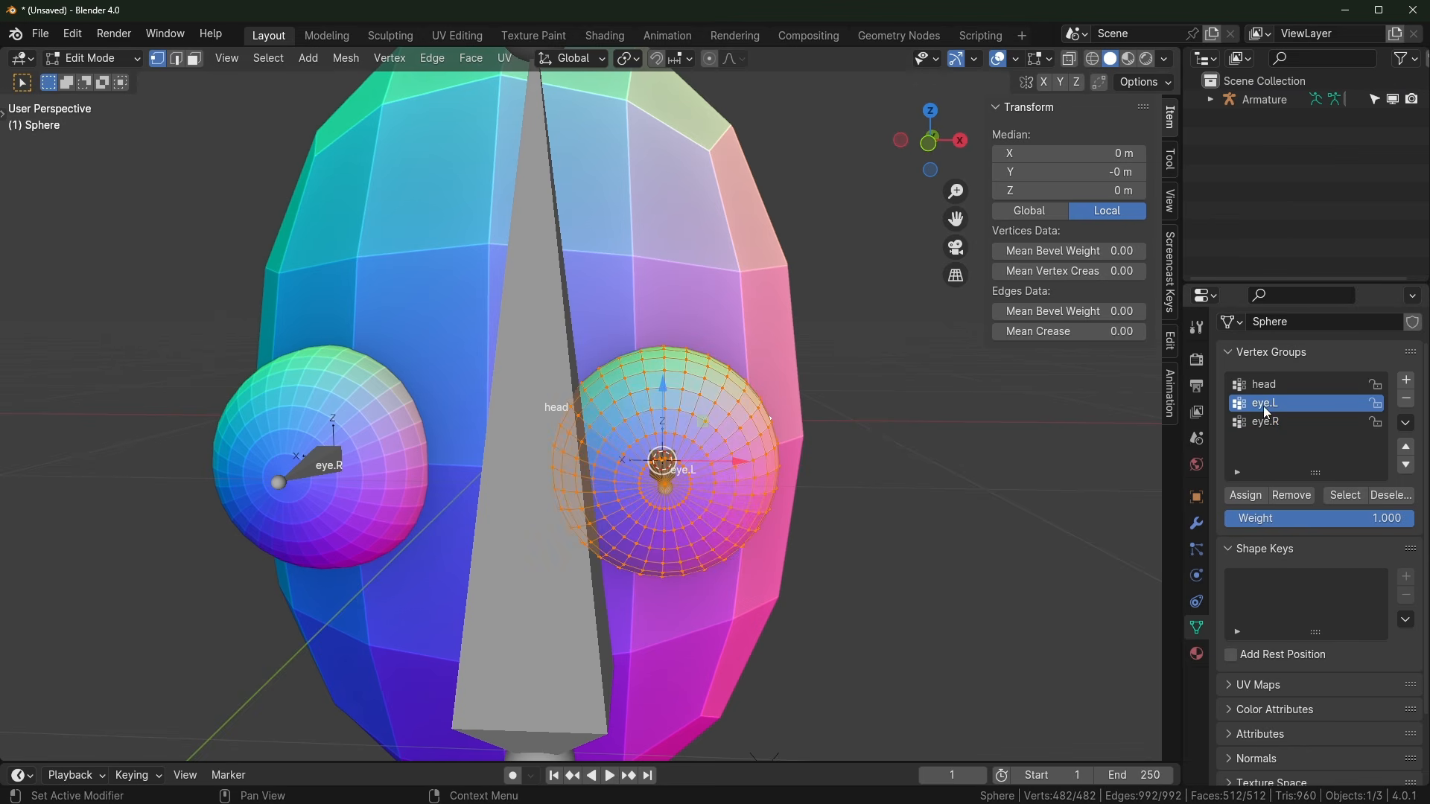
left_click(1246, 496)
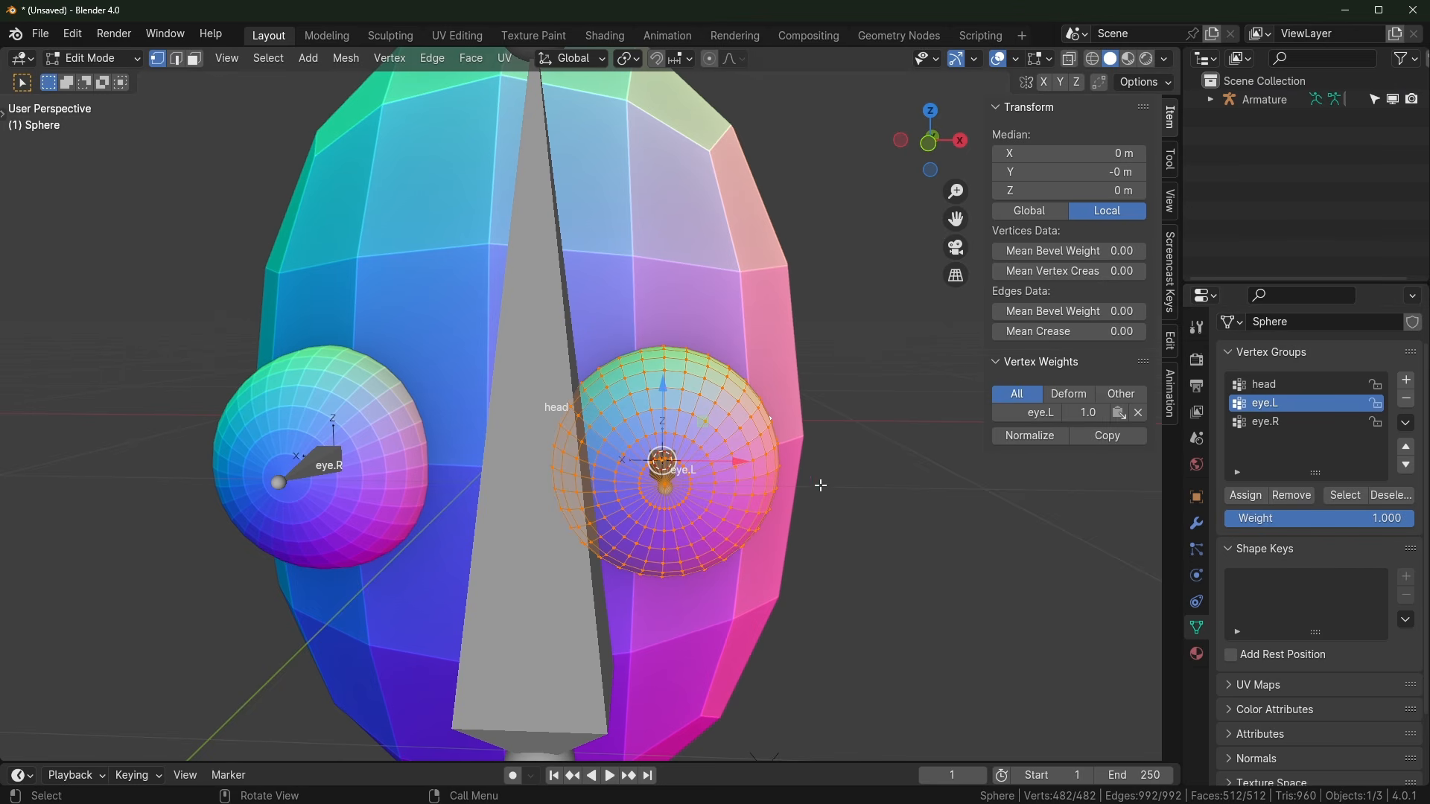
key("Tab")
Step: In Pose Mode, test-move eye.L twice and cancel each move, toggling playback on and off
left_click(664, 463)
key("ctrl+Tab")
key("space")
key("g")
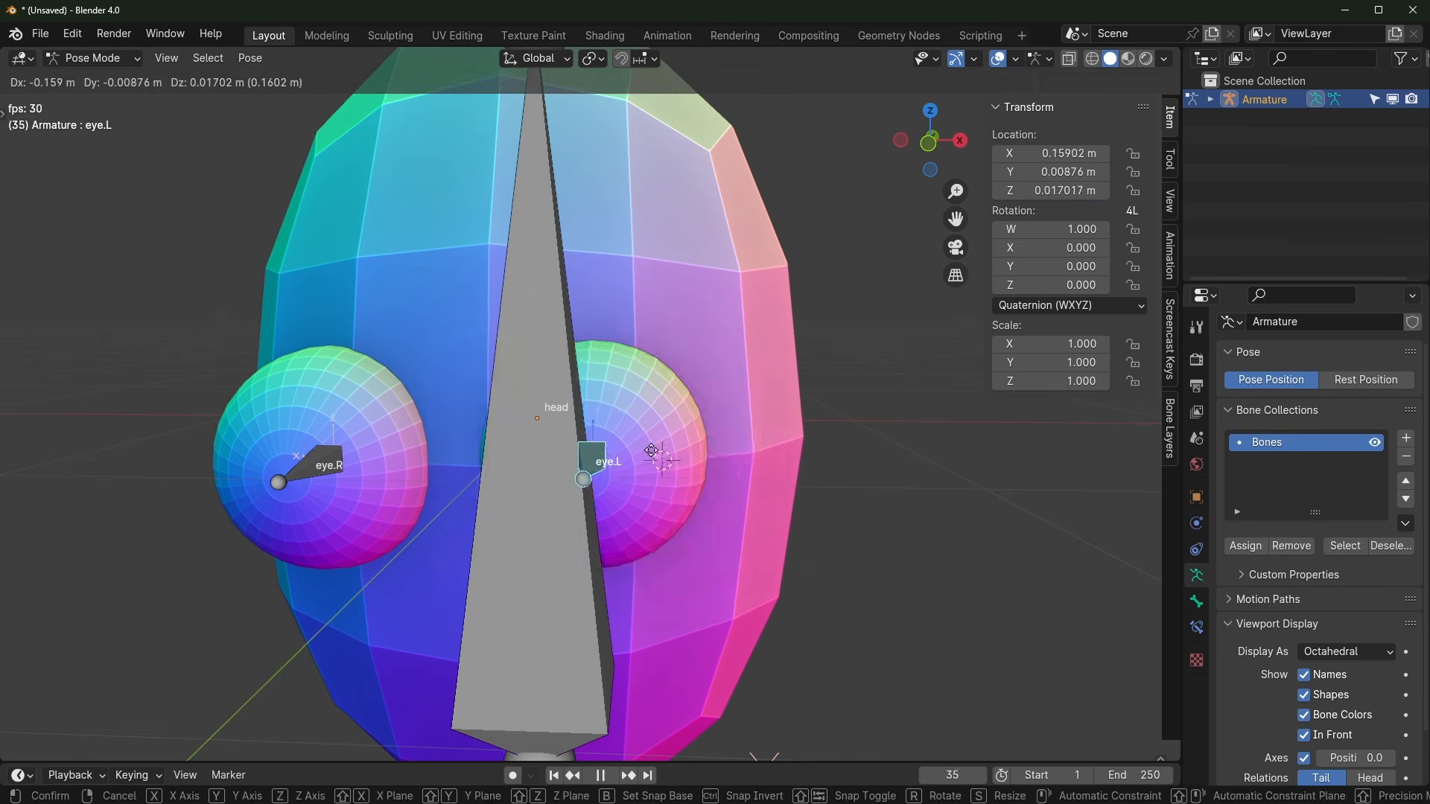
right_click(738, 488)
key("space")
key("g")
right_click(407, 522)
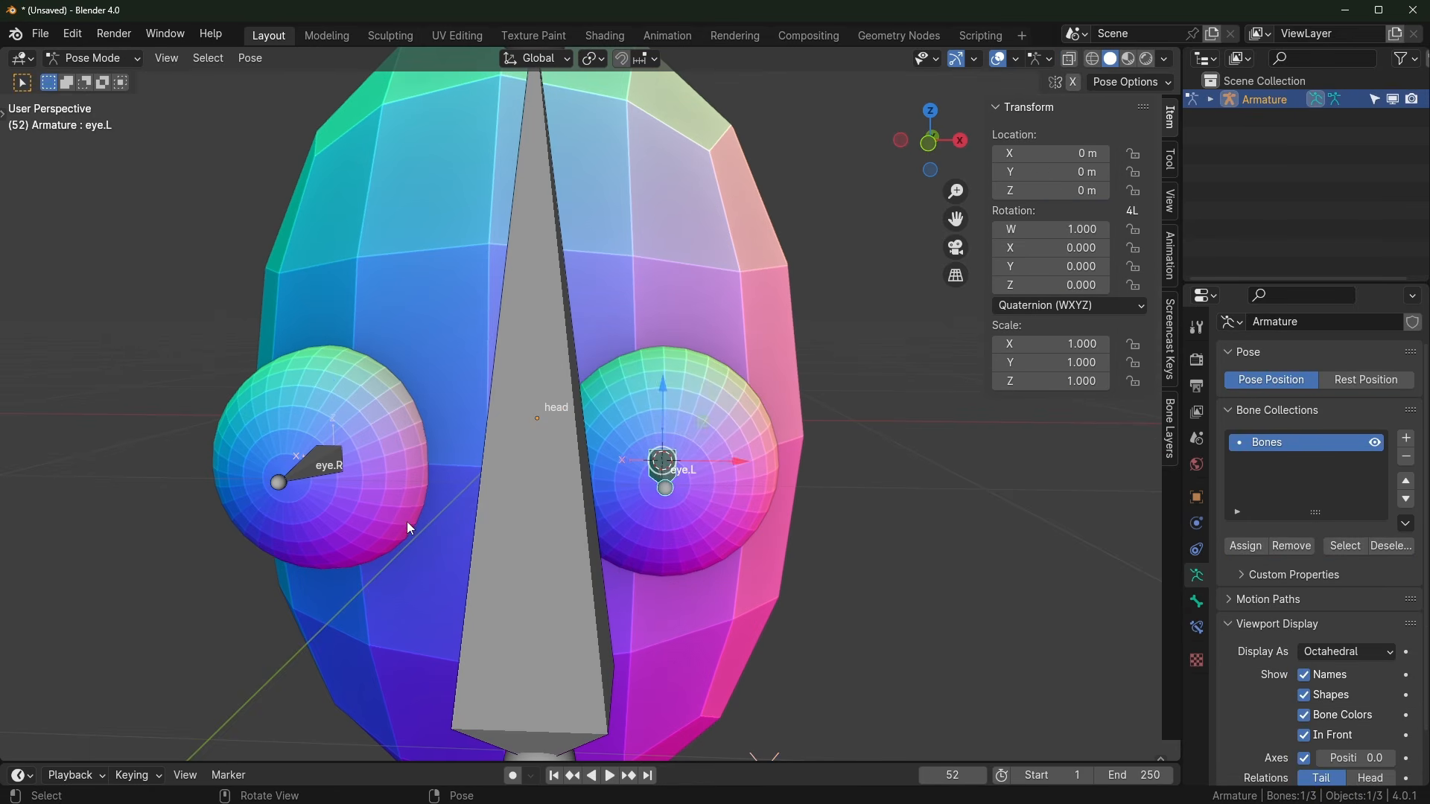
Step: Test-move eye.R and cancel, then return to Object Mode with the eyeball sphere selected
left_click(319, 469)
key("g")
right_click(366, 490)
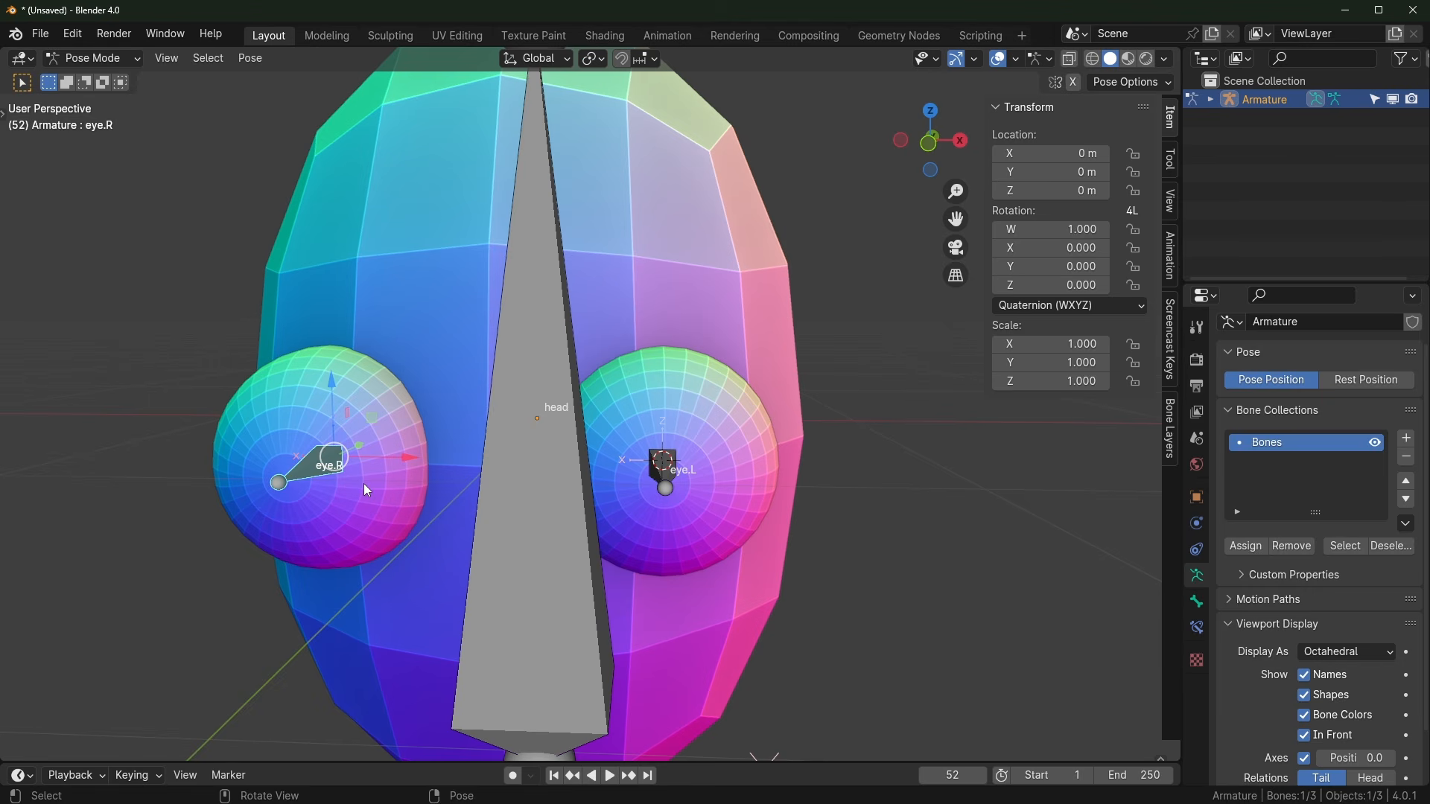
key("ctrl+Tab")
left_click(365, 489)
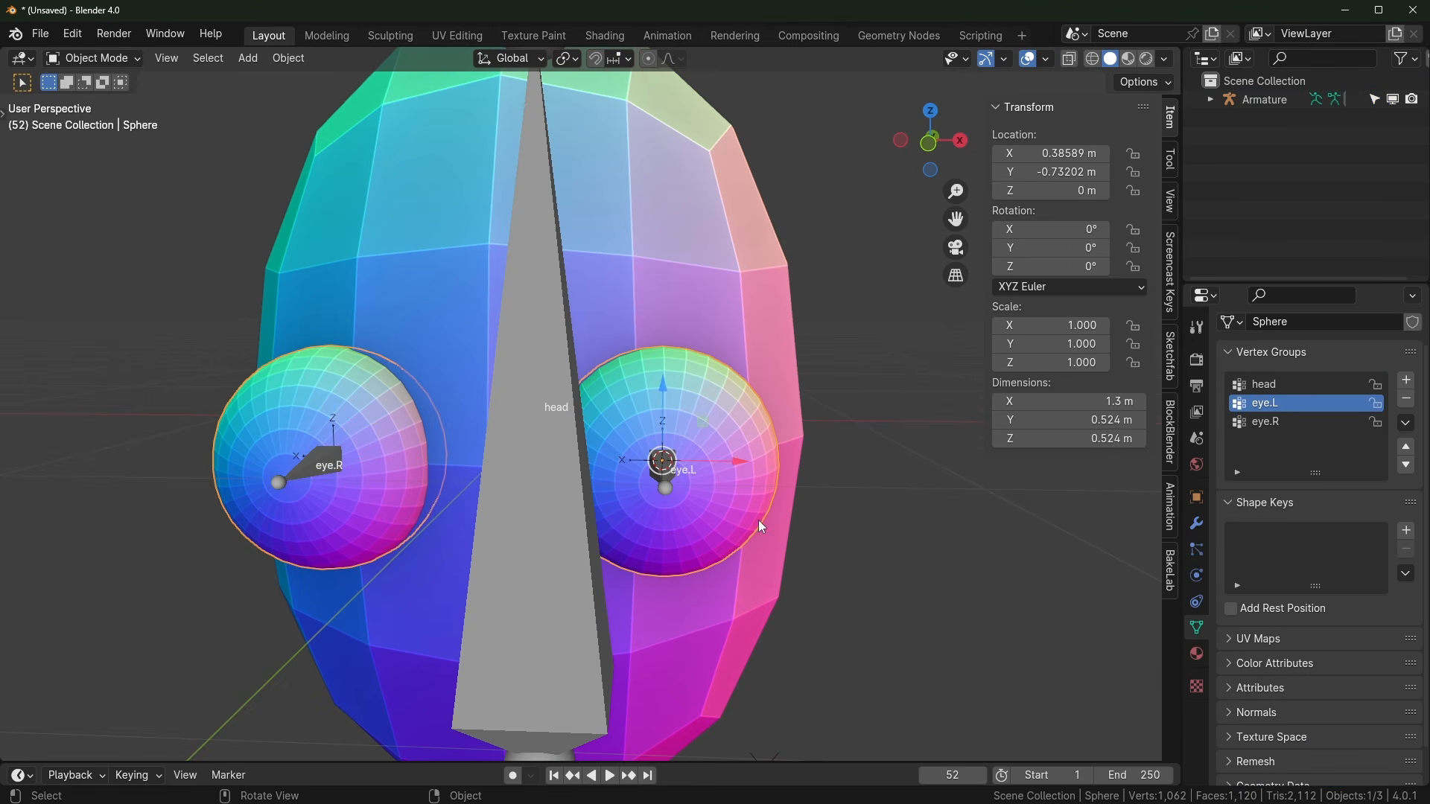
Step: Move the eyeball Sphere's Armature modifier above its Mirror modifier
left_click(1196, 524)
left_click_drag(1178, 449, 1107, 453)
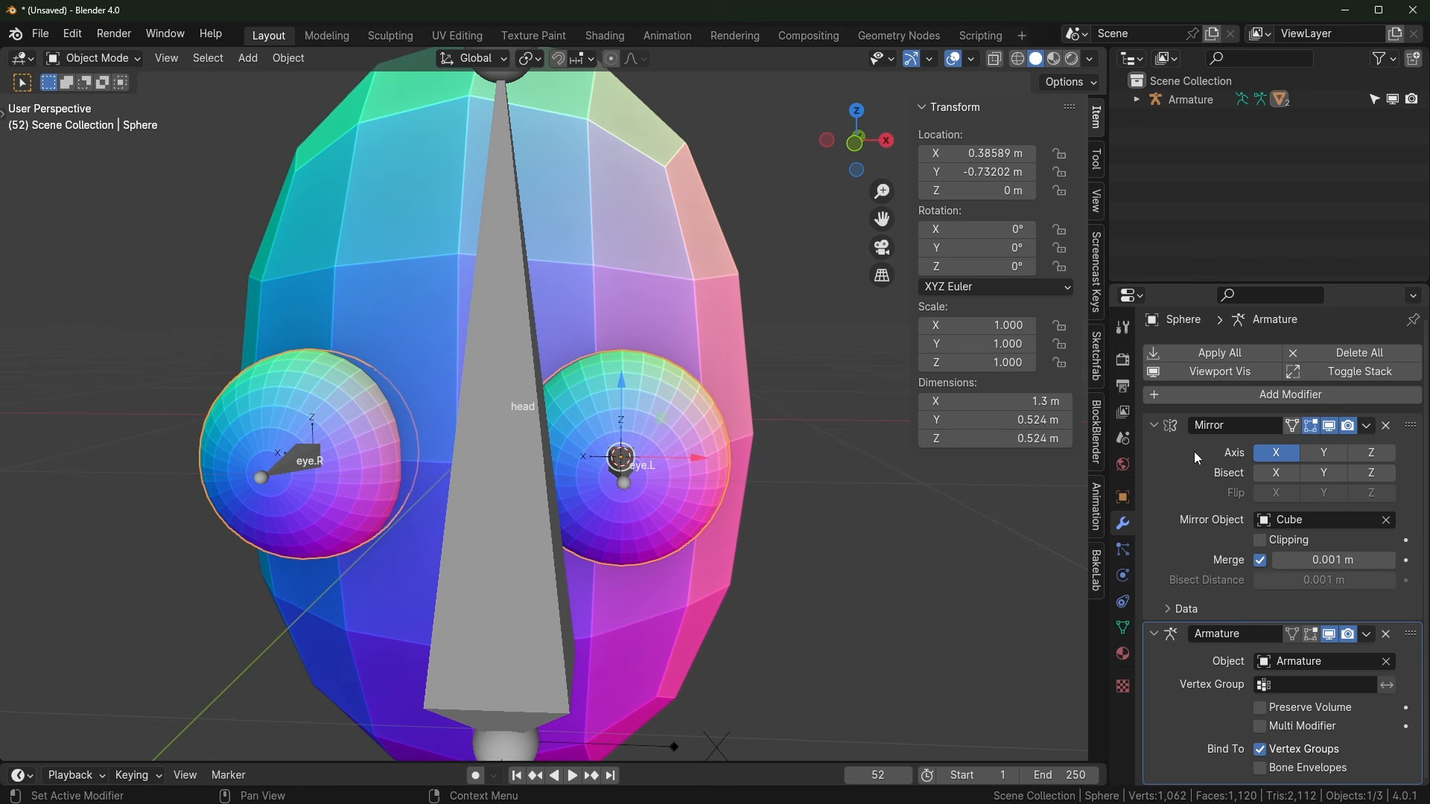
left_click_drag(1296, 634, 1296, 446)
Step: Test-move eye.R and eye.L in Pose Mode, cancelling each move, then return to Object Mode
left_click(629, 484)
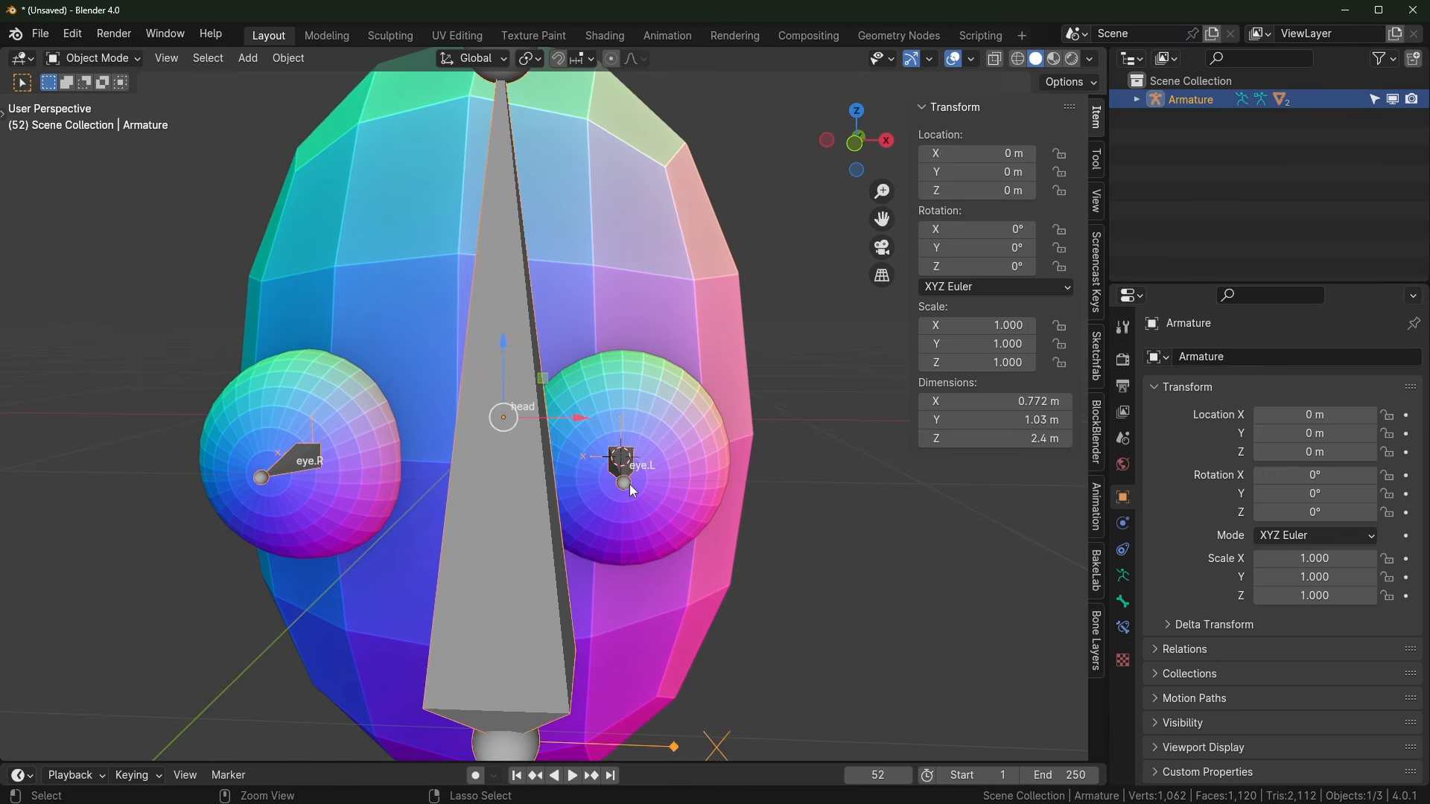
key("ctrl+Tab")
key("g")
key("Escape")
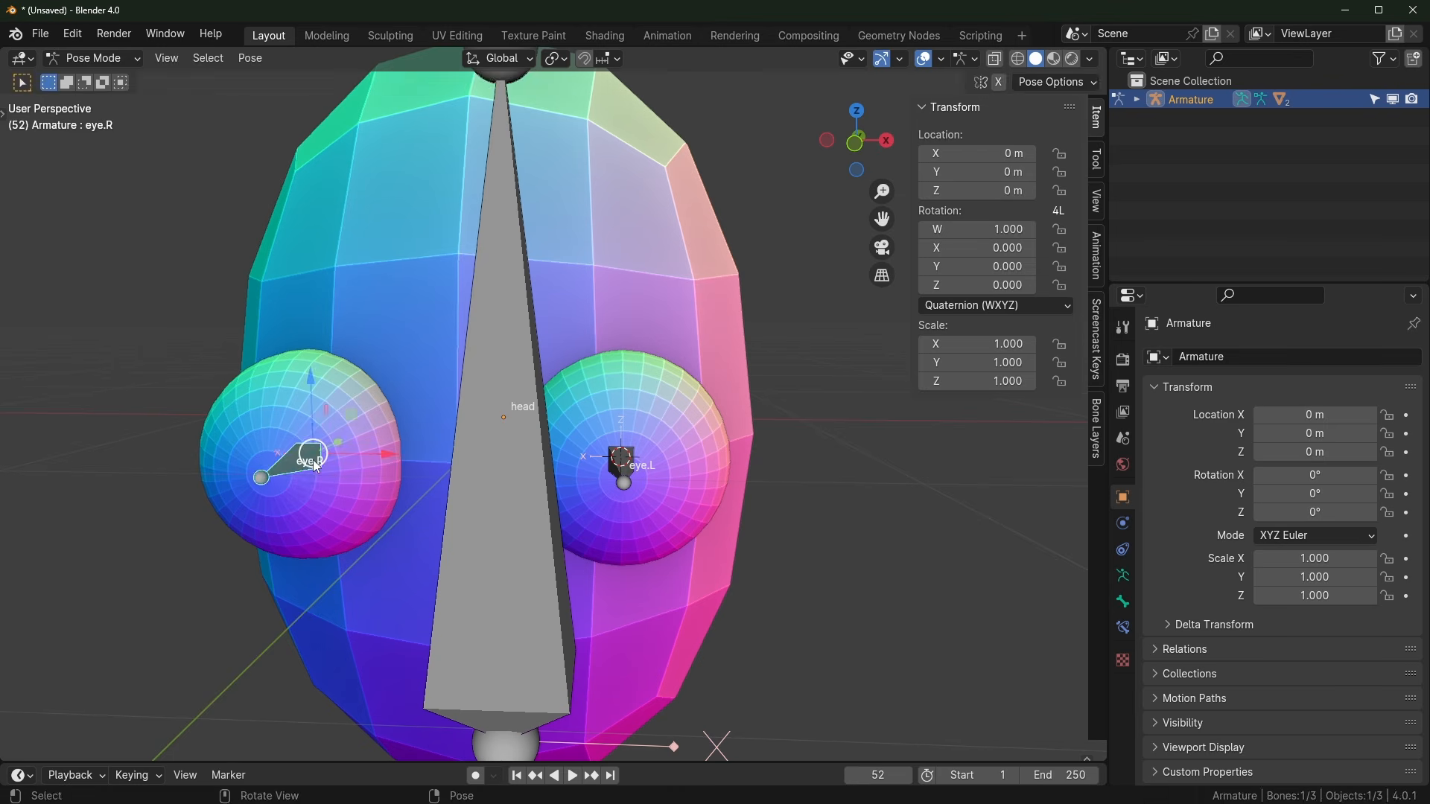
key("g")
key("Escape")
left_click(619, 462)
key("g")
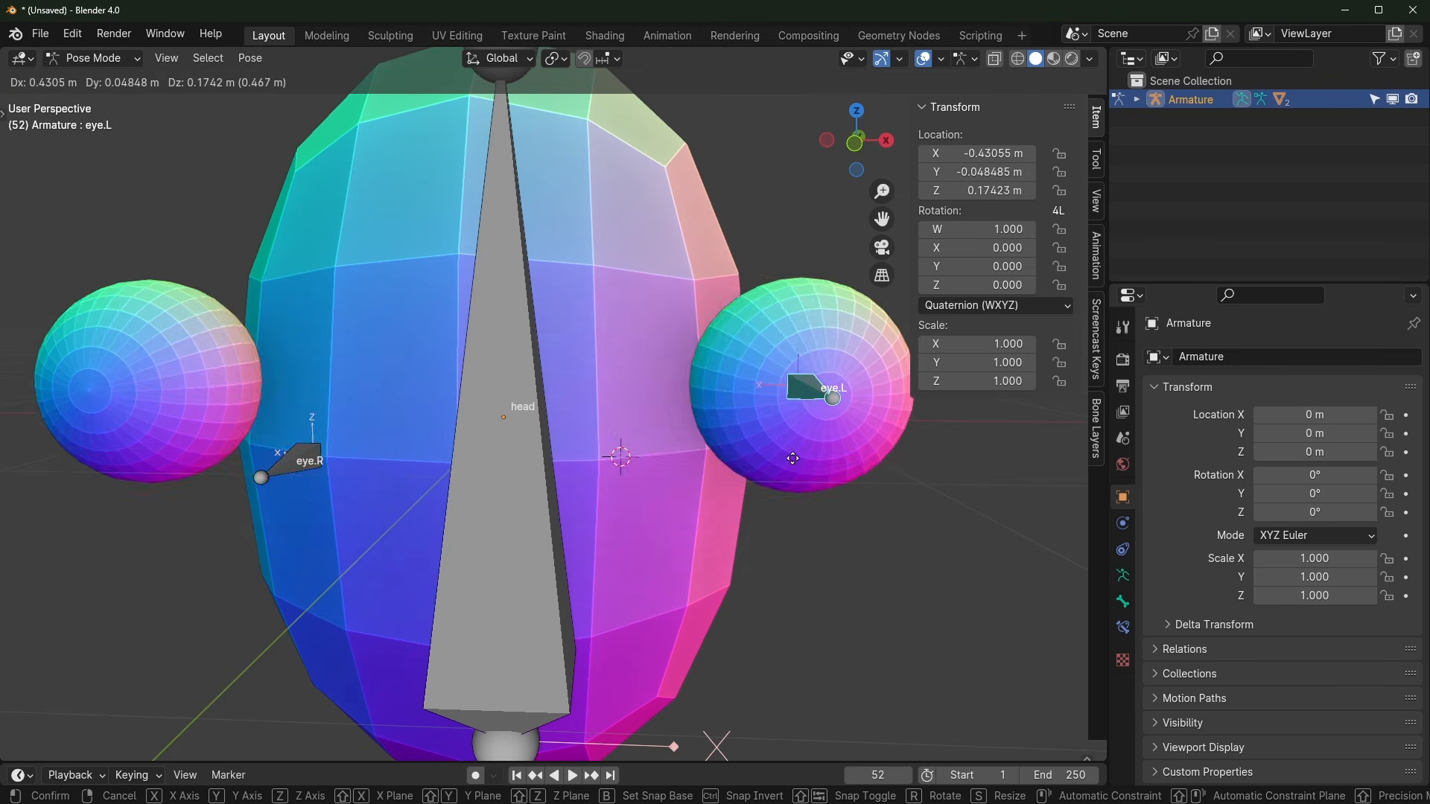
key("Escape")
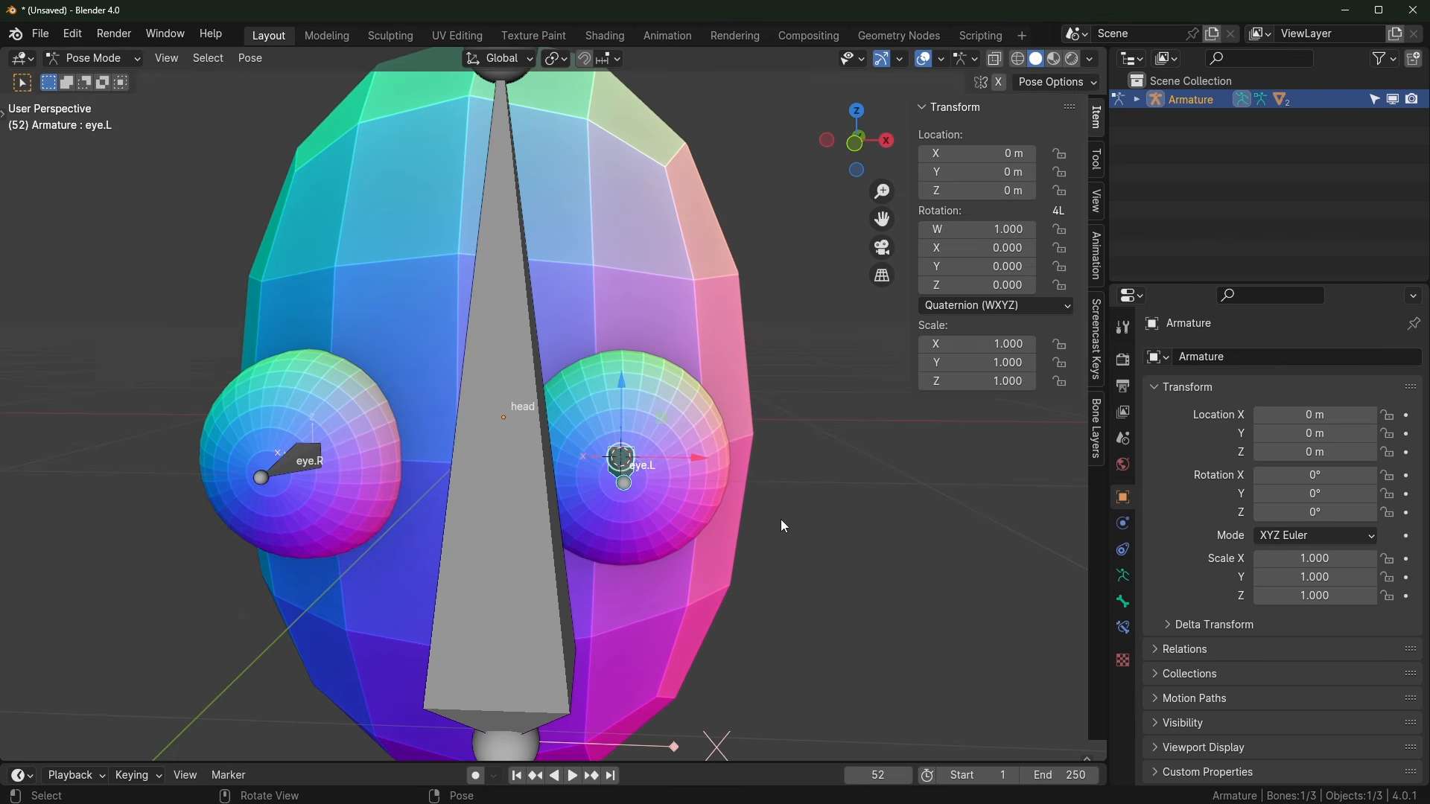
key("ctrl+Tab")
Step: Move the Mirror modifier back above Armature and apply it on the eyeball Sphere
left_click(694, 436)
left_click(1123, 523)
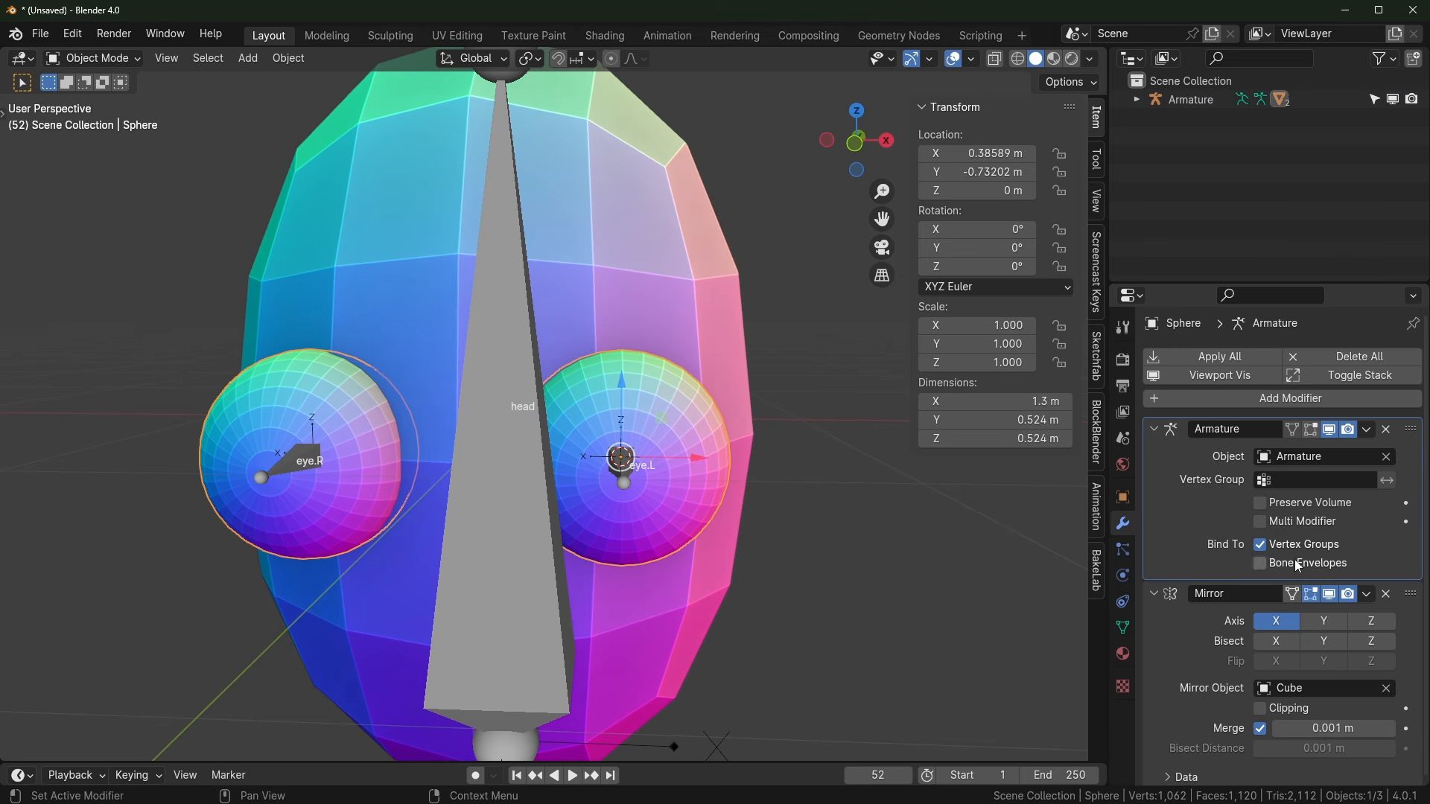
left_click_drag(1410, 595, 1406, 423)
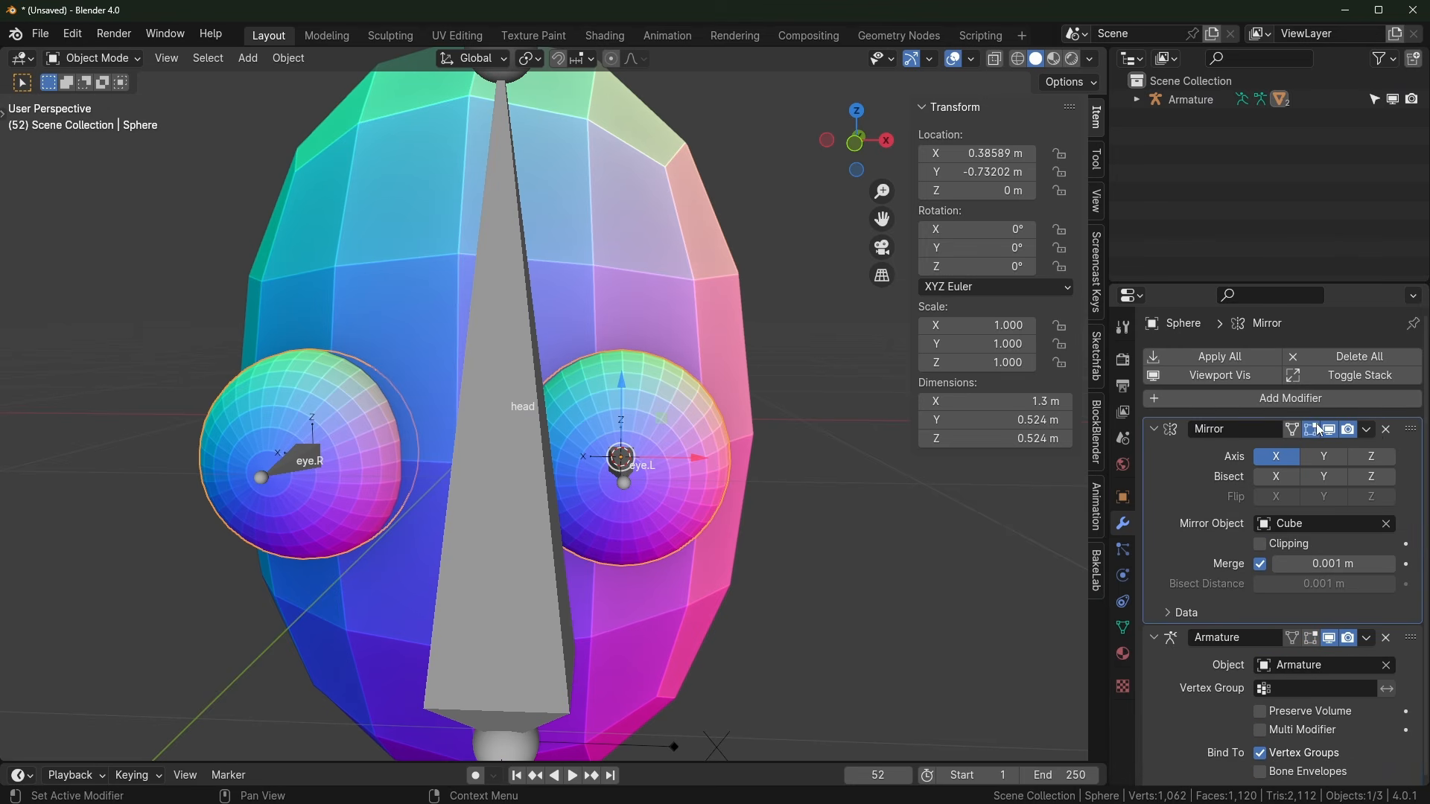
left_click(1367, 430)
left_click(1288, 449)
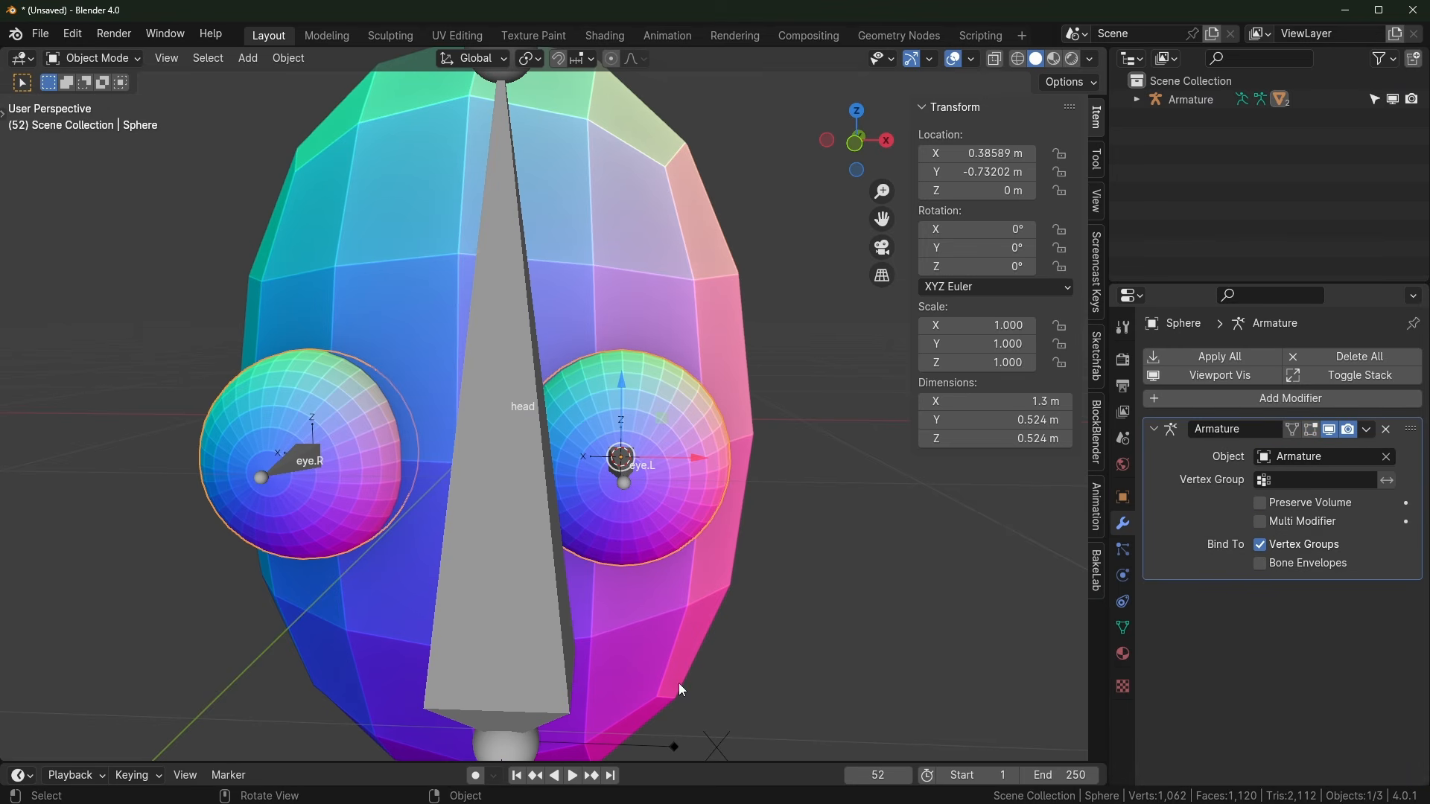
Step: Retest eye.L and eye.R in Pose Mode, confirming each moves only its own eyeball
left_click(629, 466)
key("ctrl+Tab")
key("g")
right_click(679, 468)
left_click(286, 466)
key("g")
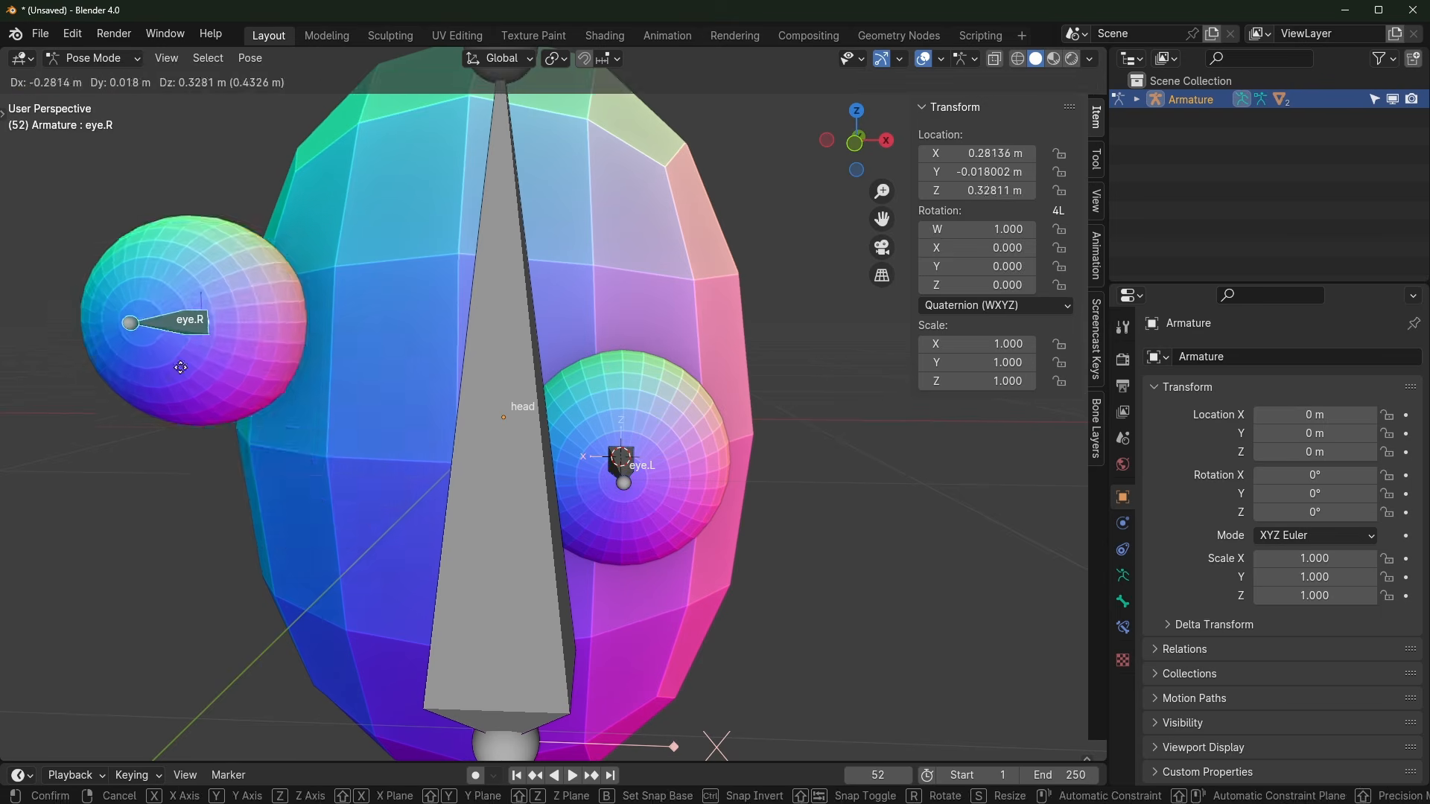
right_click(180, 367)
key("ctrl+Tab")
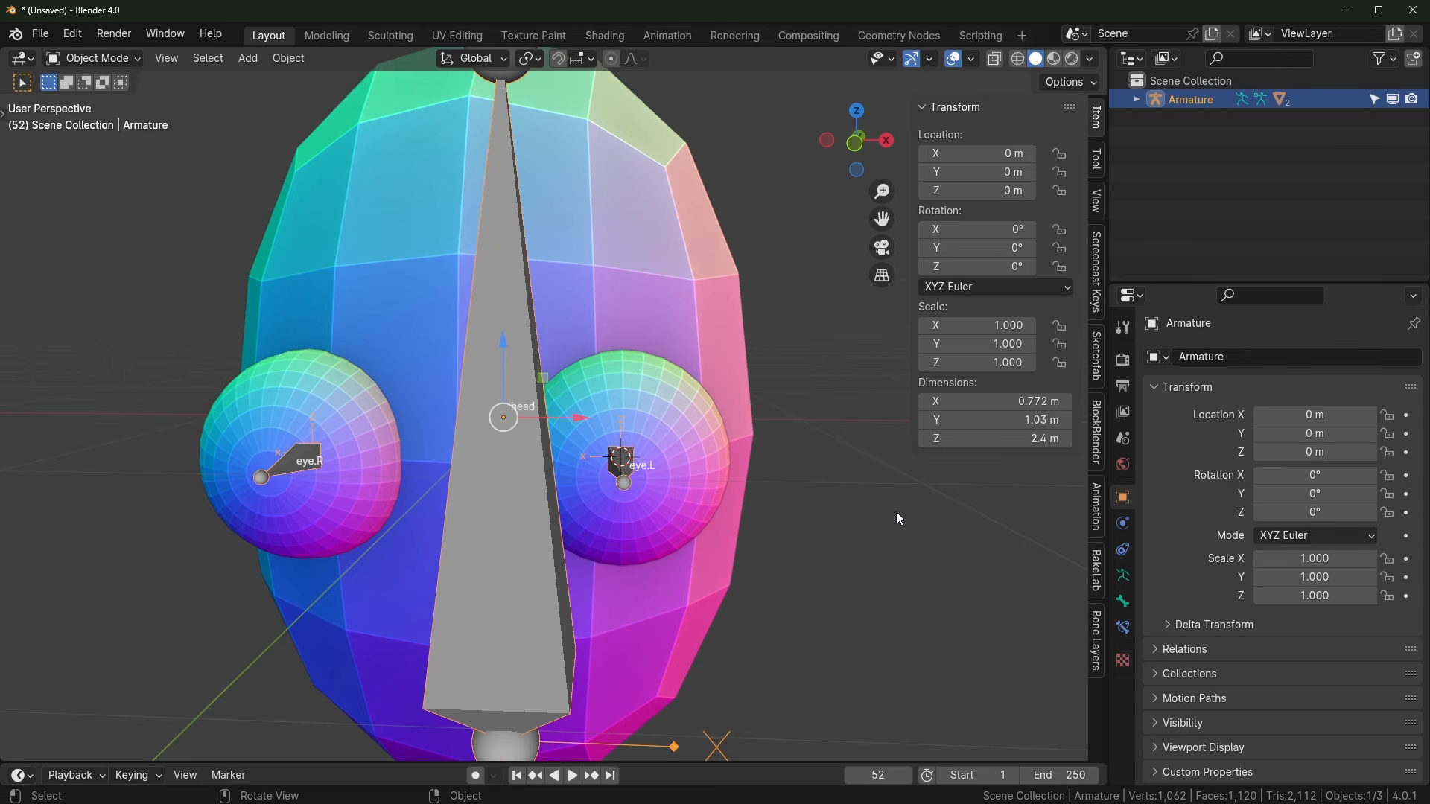
middle_click_drag(896, 512, 660, 323)
Step: Show the head Cube's head, eye.L and eye.R vertex groups, then select the armature
left_click(637, 271)
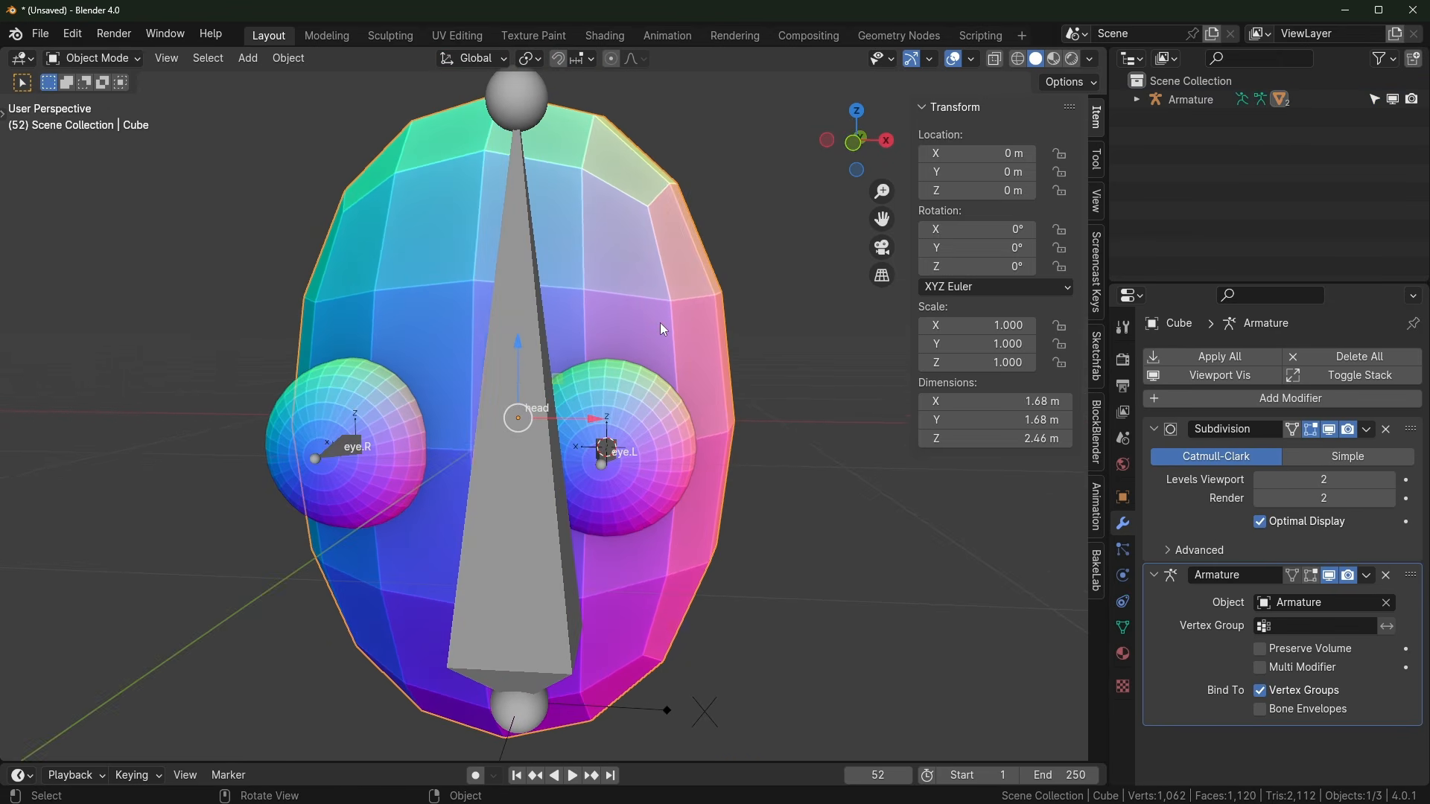
key("Tab")
left_click(1122, 627)
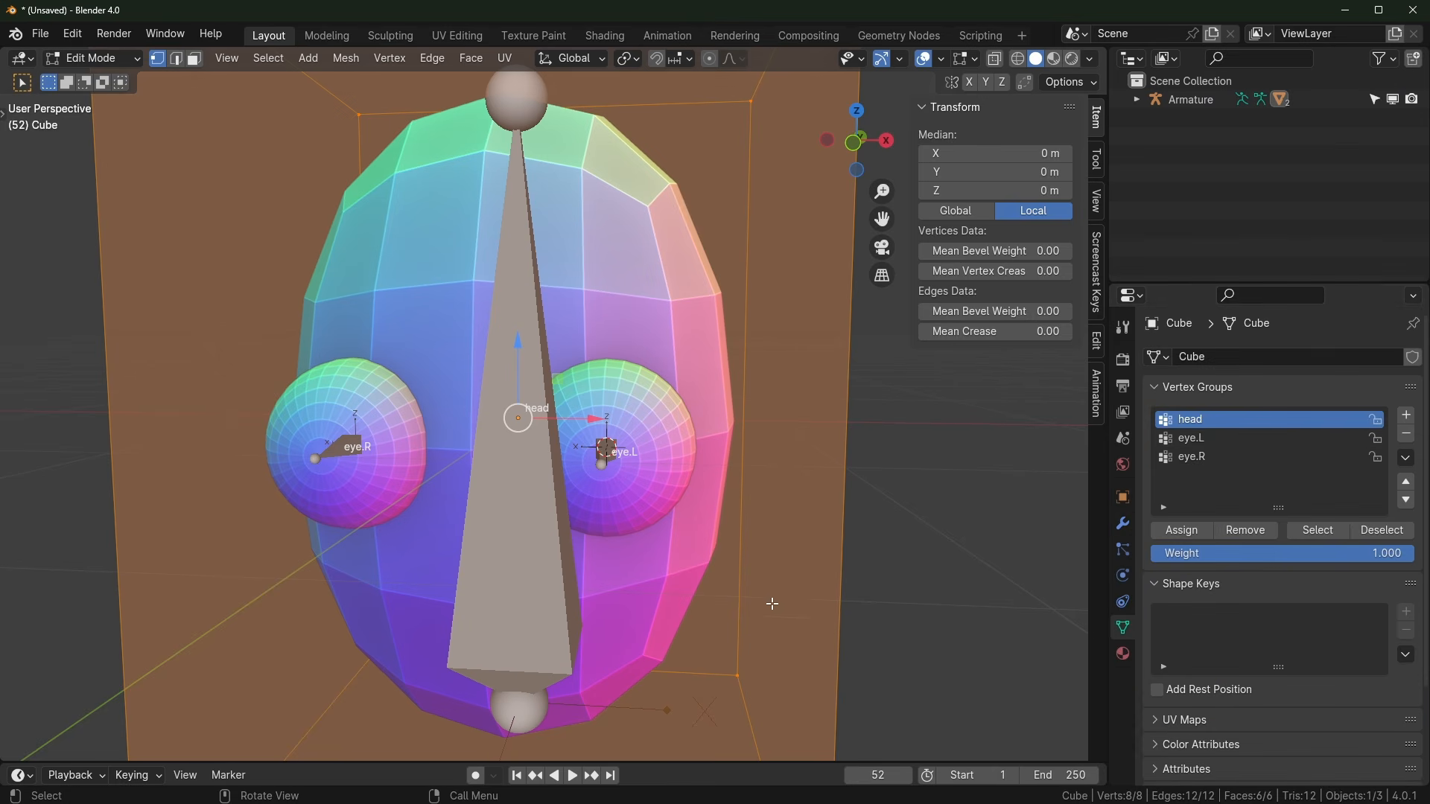
key("Tab")
middle_click_drag(774, 584, 582, 360)
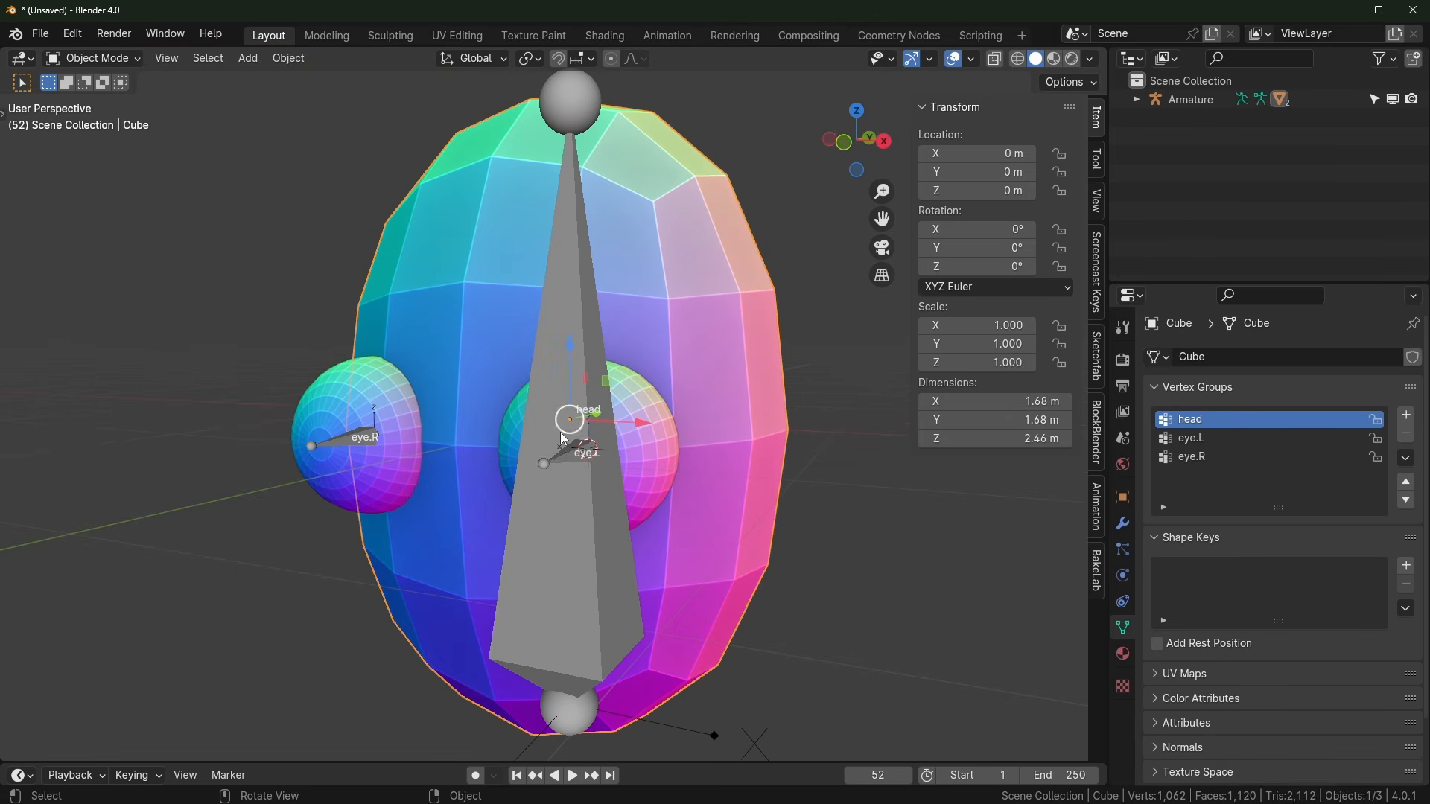
left_click(582, 361)
Step: In armature Edit Mode, select eye.L and eye.R with the head bone active
key("Tab")
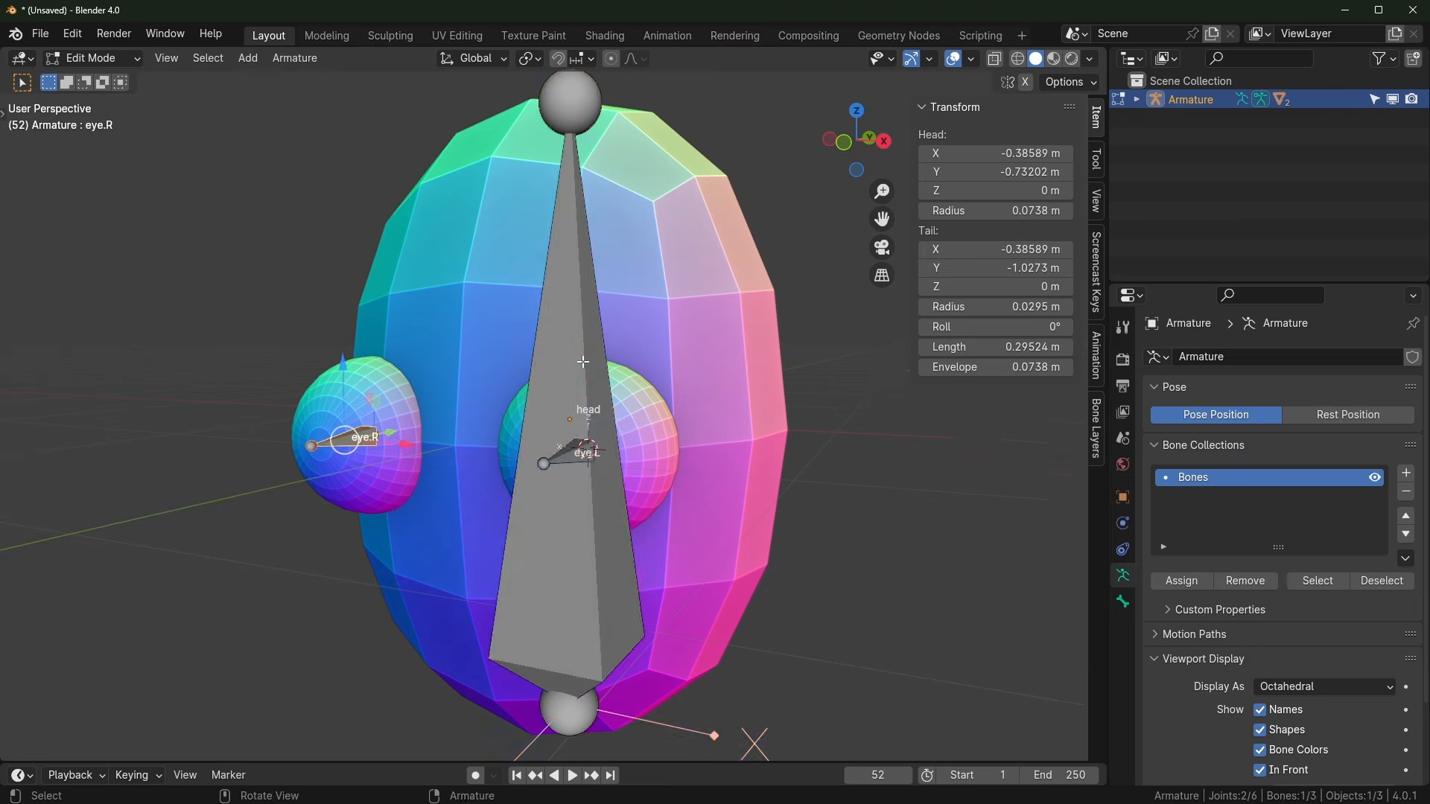
middle_click_drag(670, 449, 533, 501)
scroll(570, 473, "up", 1)
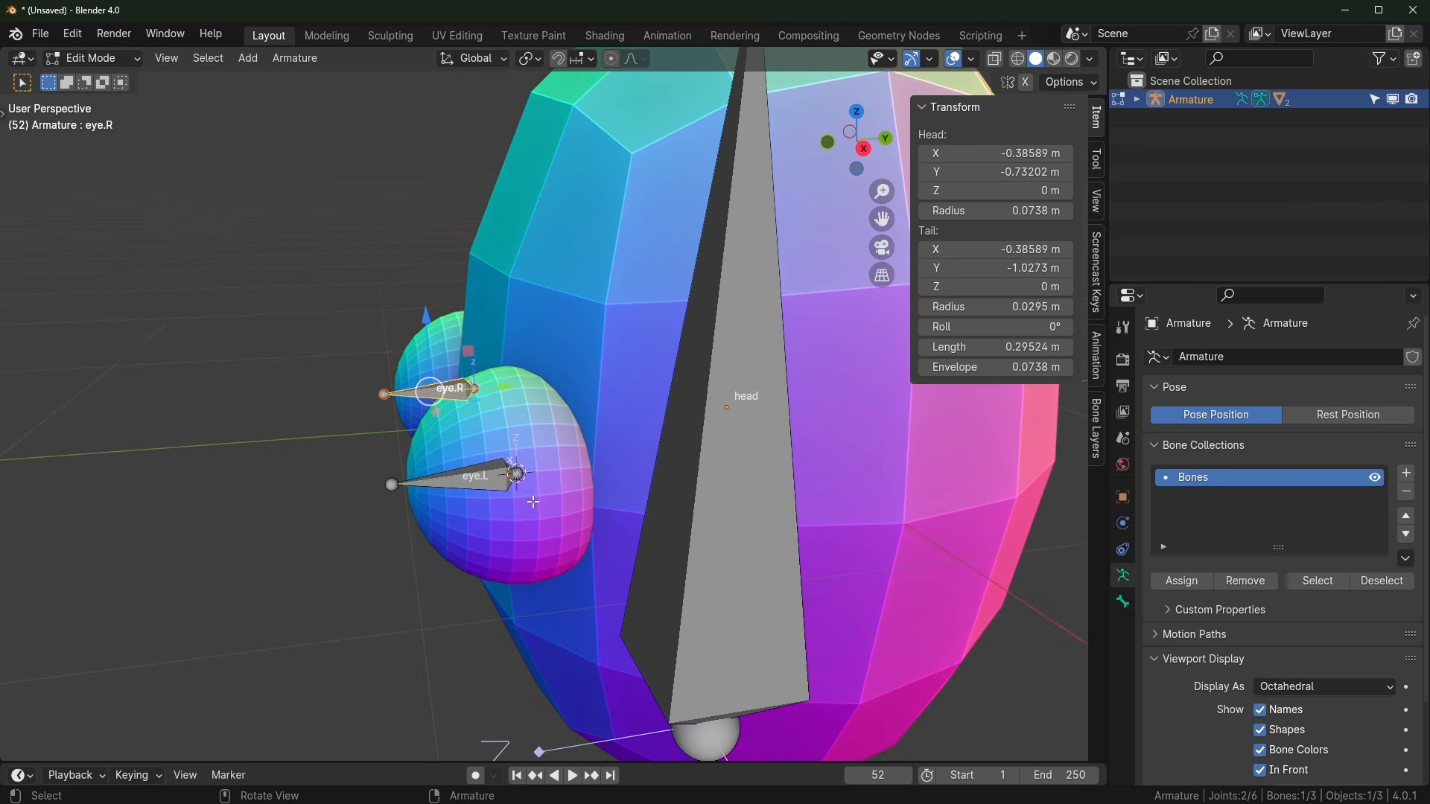
left_click(494, 480)
left_click(711, 457, "shift")
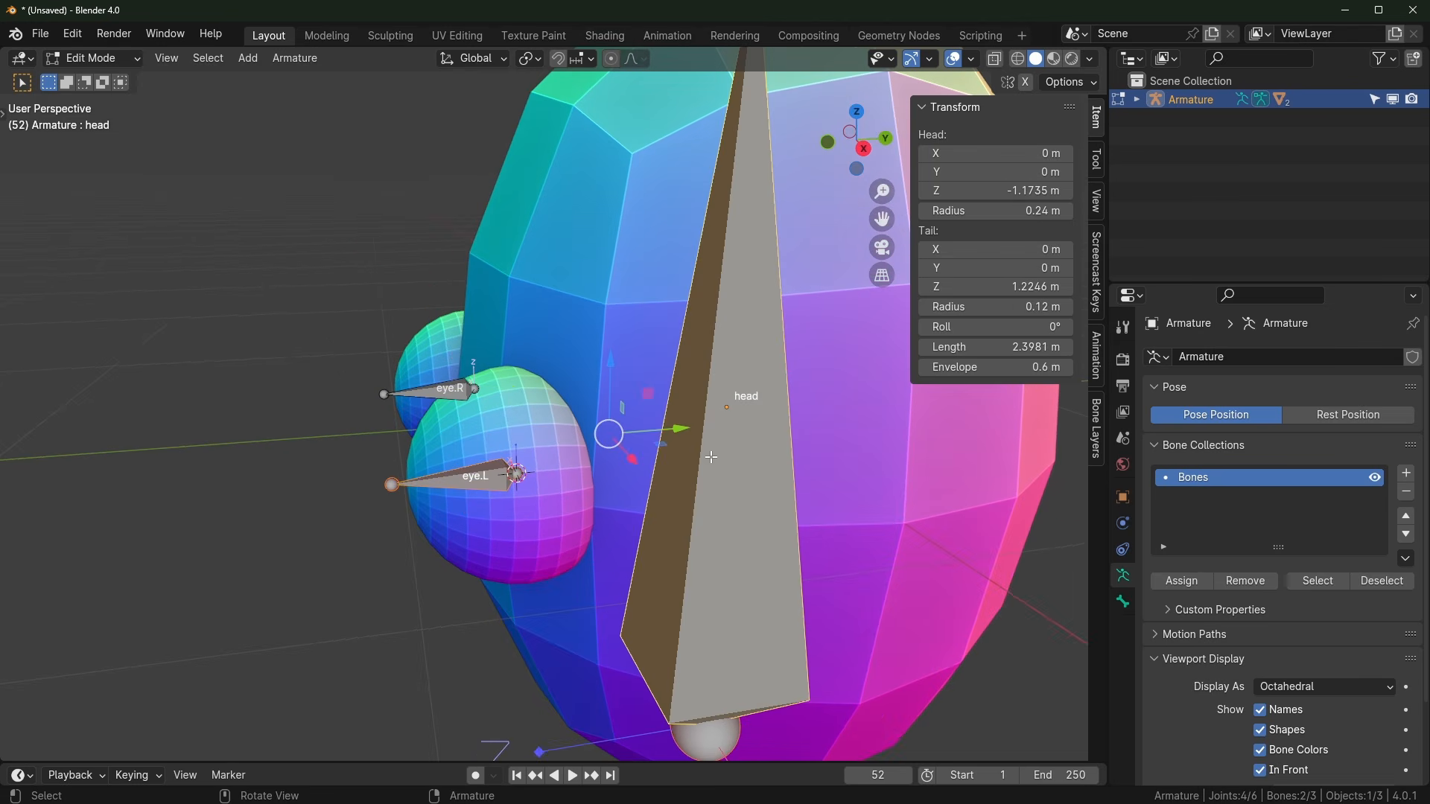
left_click(477, 489)
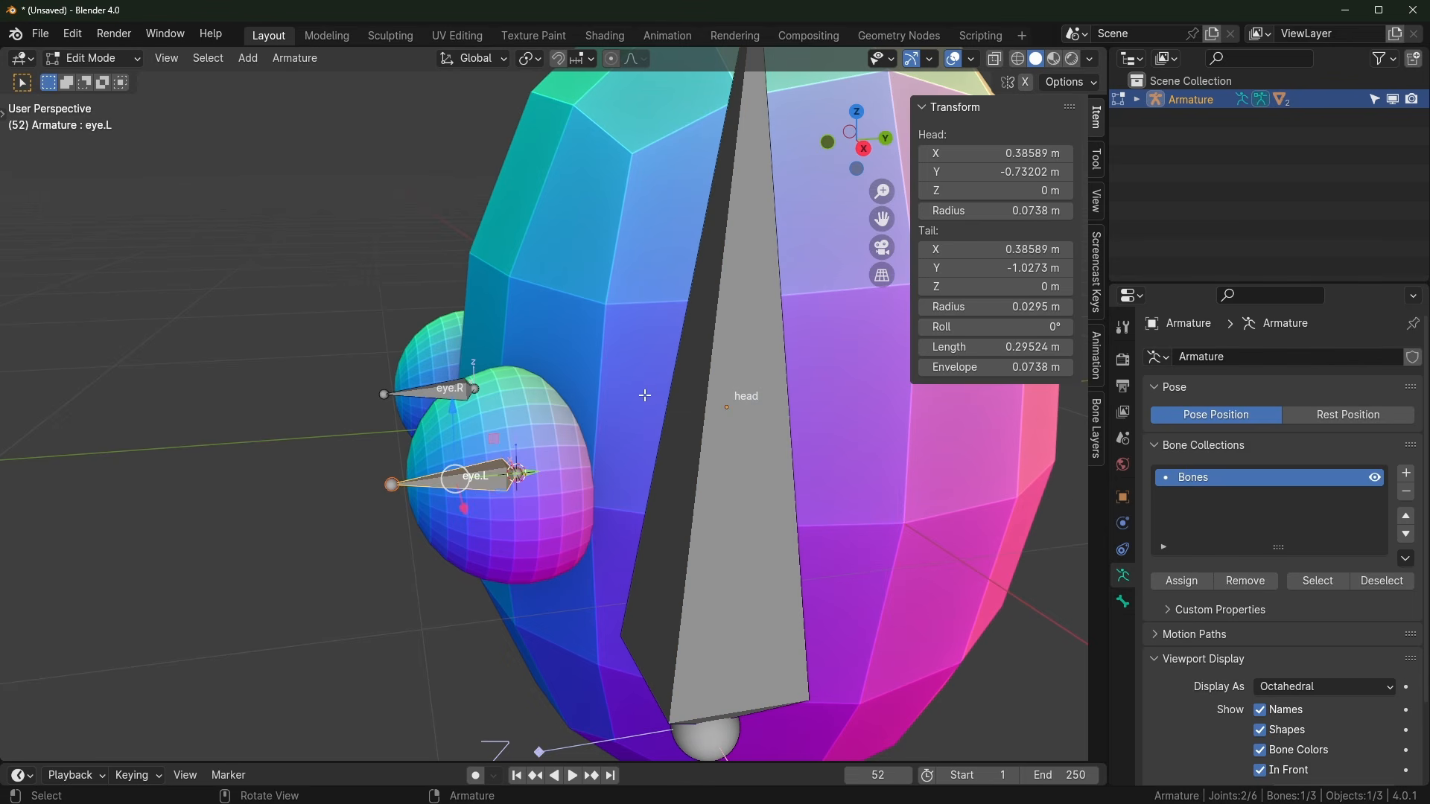
left_click(445, 384, "shift")
left_click(713, 381, "shift")
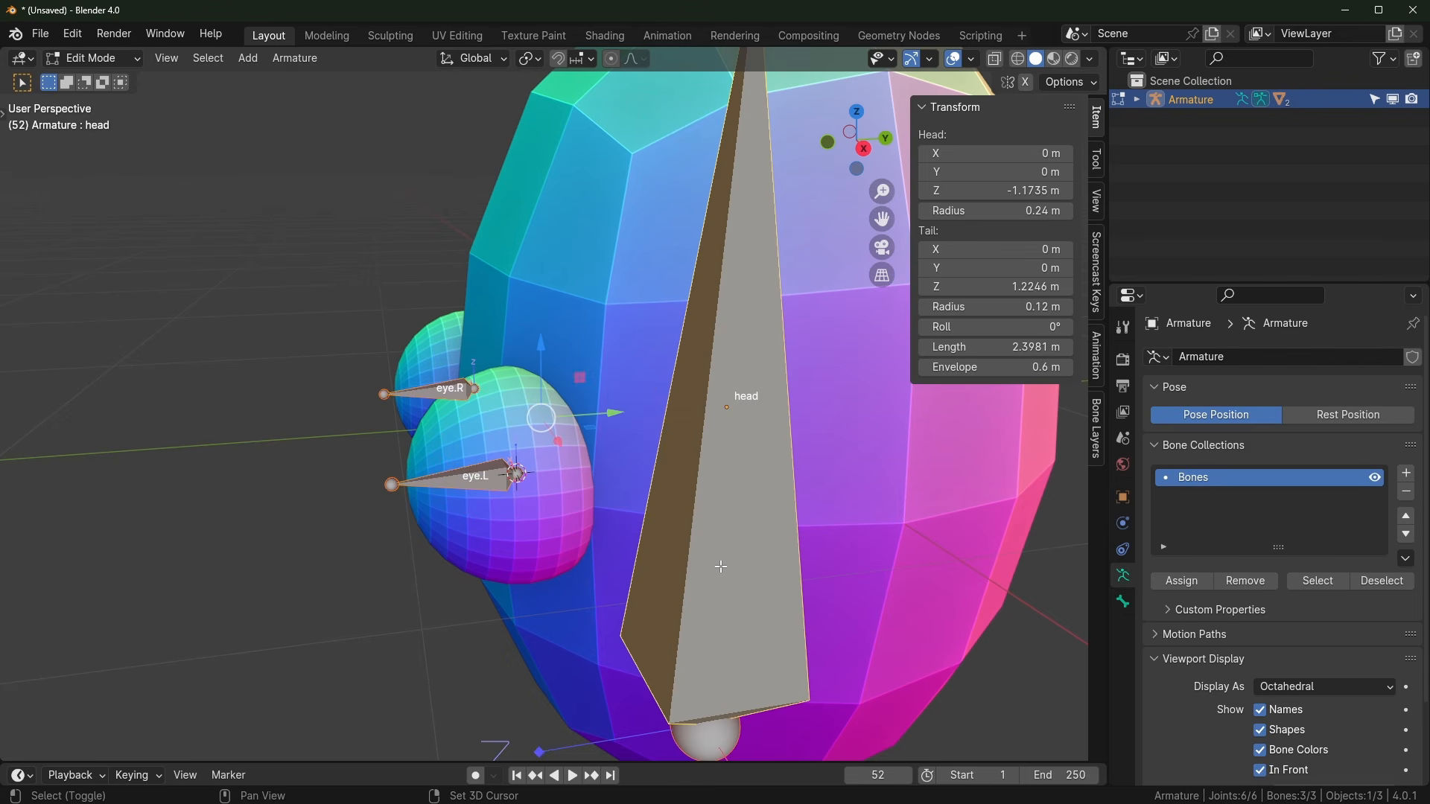
Step: Parent both eye bones to the head bone with Keep Offset, then enter Pose Mode
key("ctrl+p")
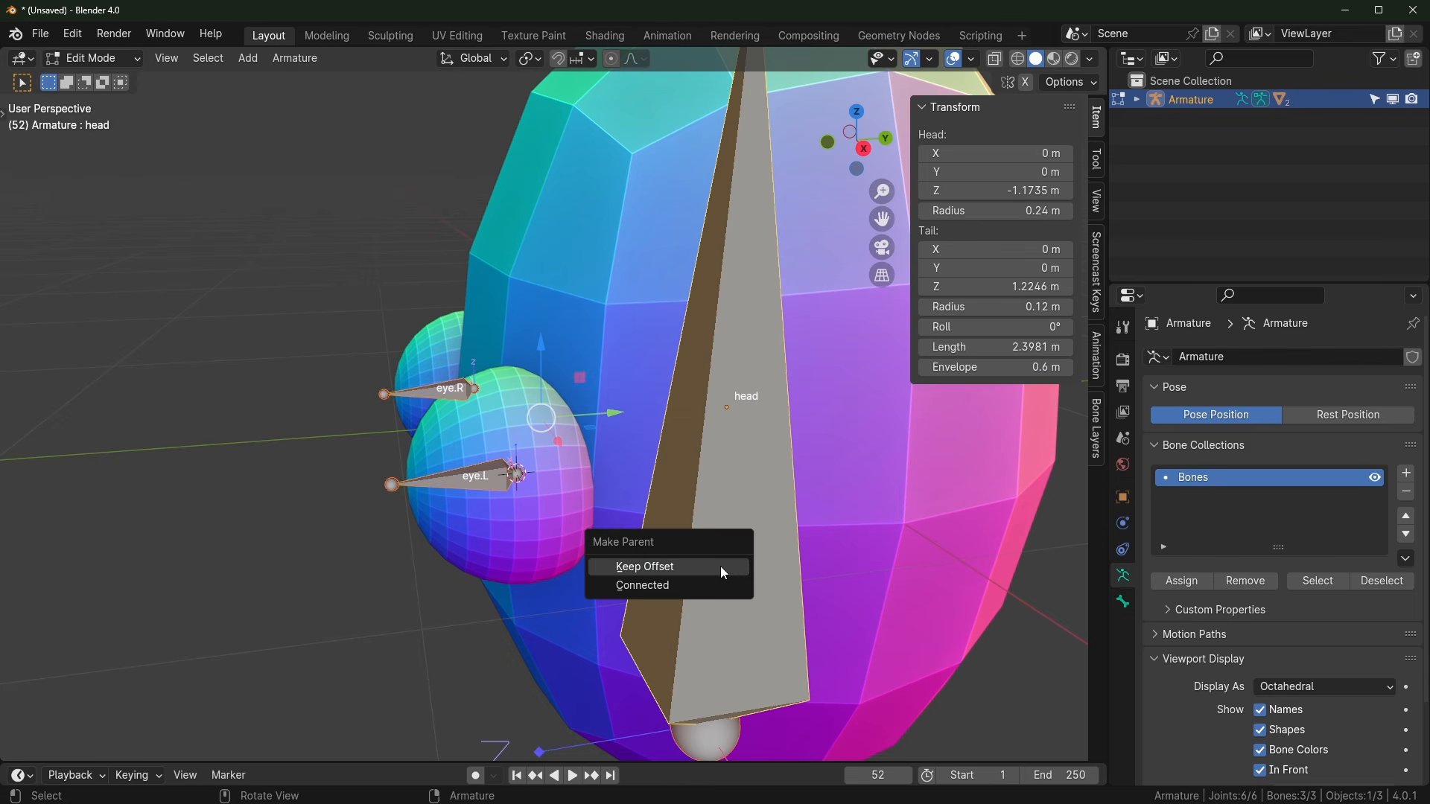
left_click(708, 569)
left_click(678, 506)
middle_click_drag(708, 572, 743, 480)
key("Tab")
key("ctrl+Tab")
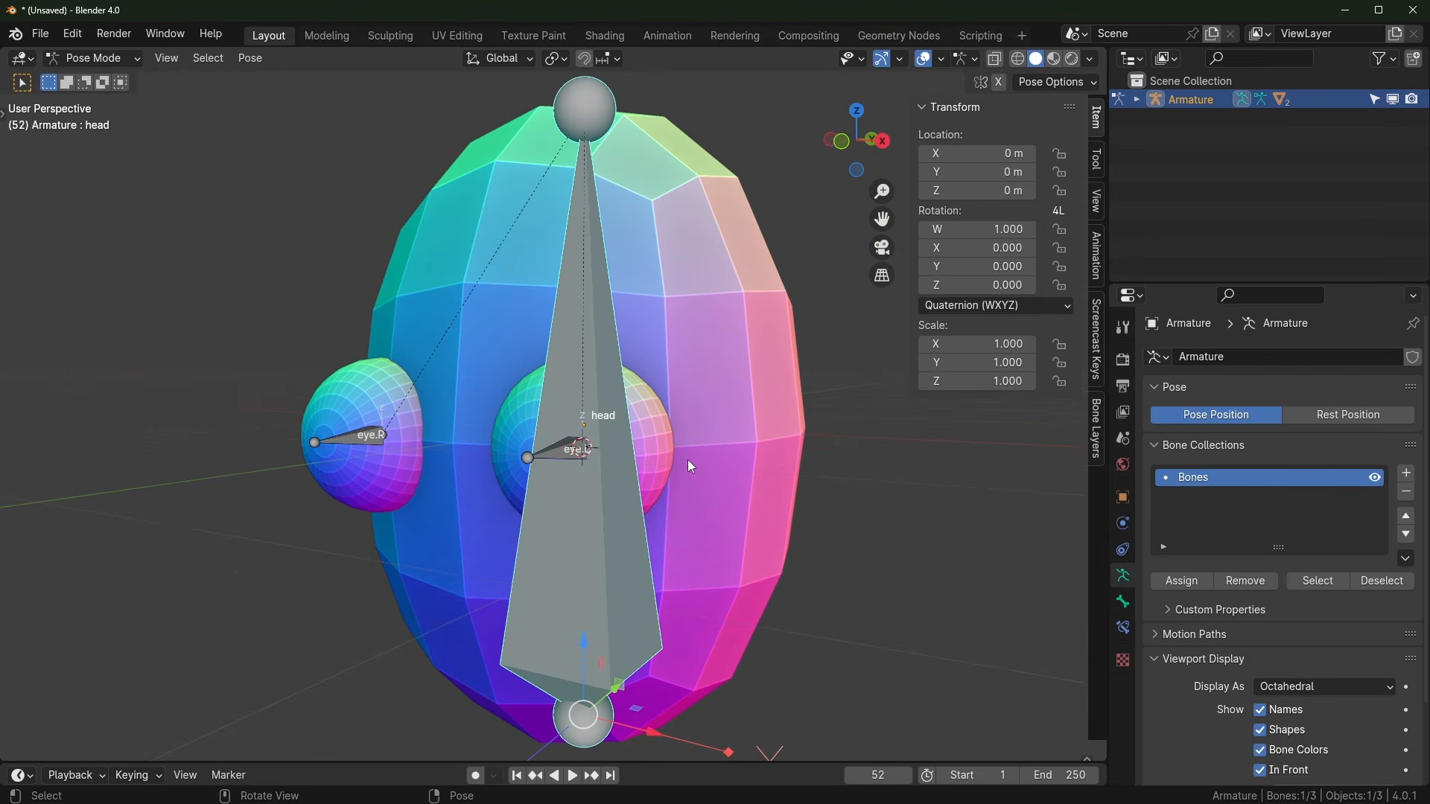
Step: Test-move and rotate the head bone, cancel both, and return to Object Mode
key("g")
key("Escape")
key("r")
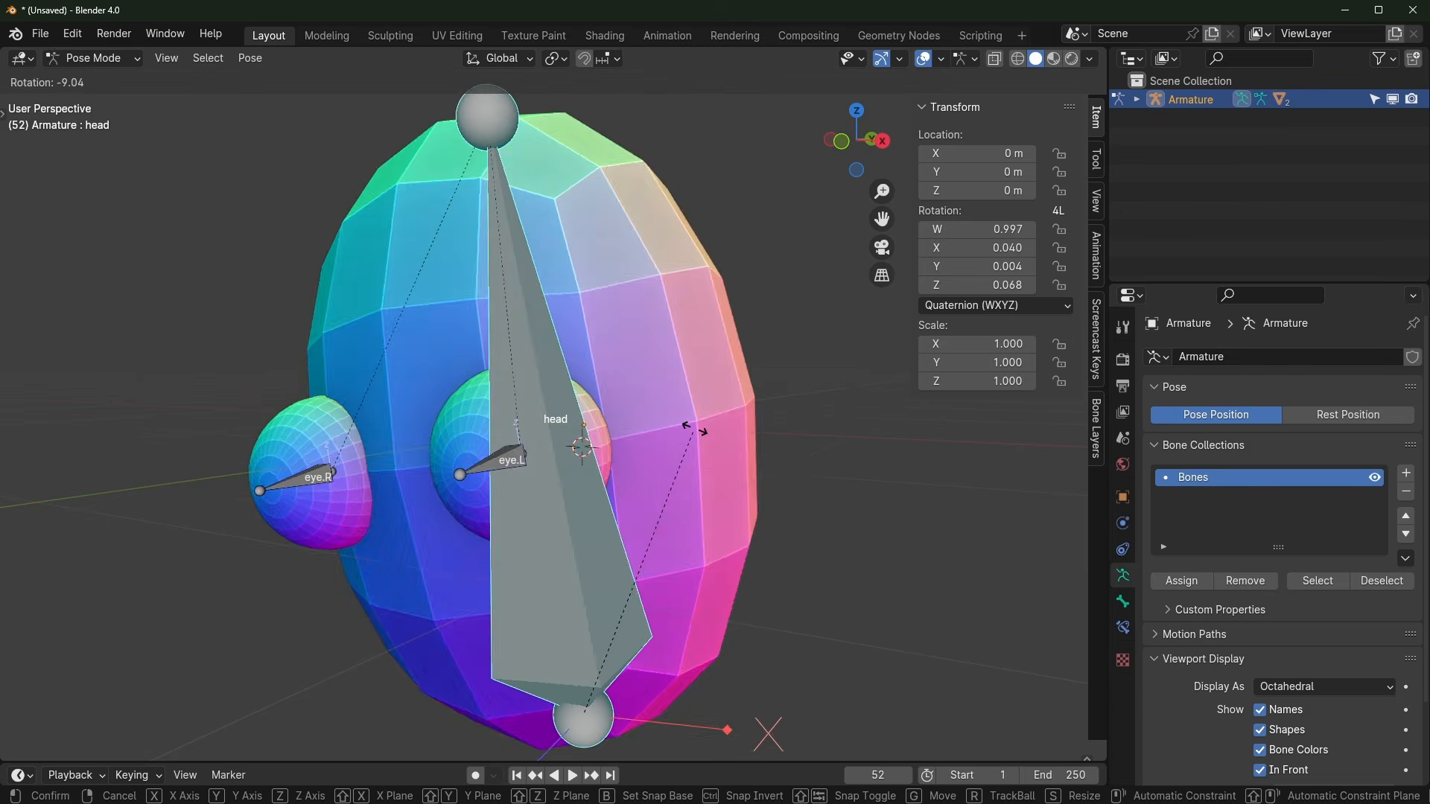
key("Escape")
middle_click_drag(790, 463, 743, 419)
key("ctrl+Tab")
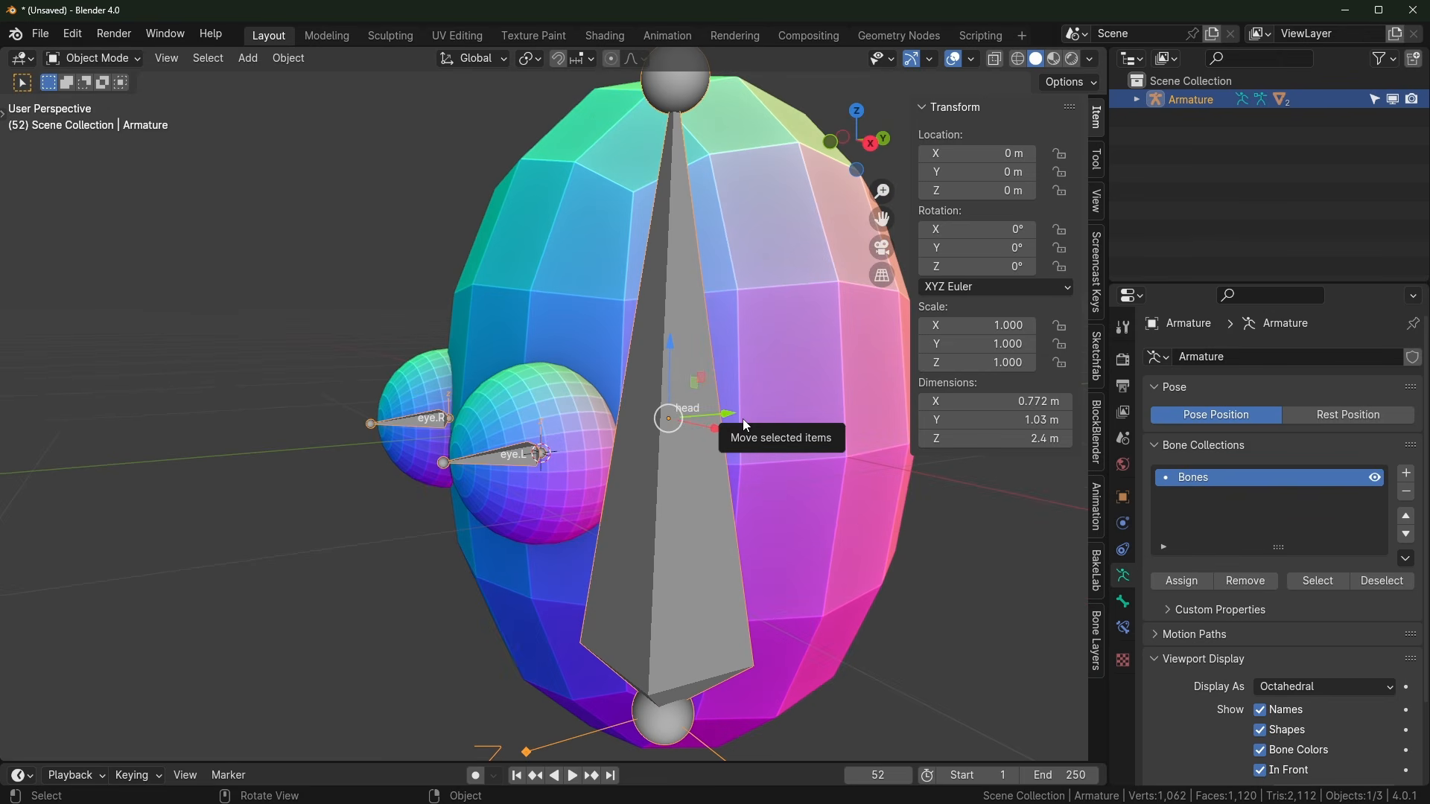
Step: Check the interaction mode menu and orbit and zoom the view around the head
key("ctrl+Tab")
key("ctrl+Tab")
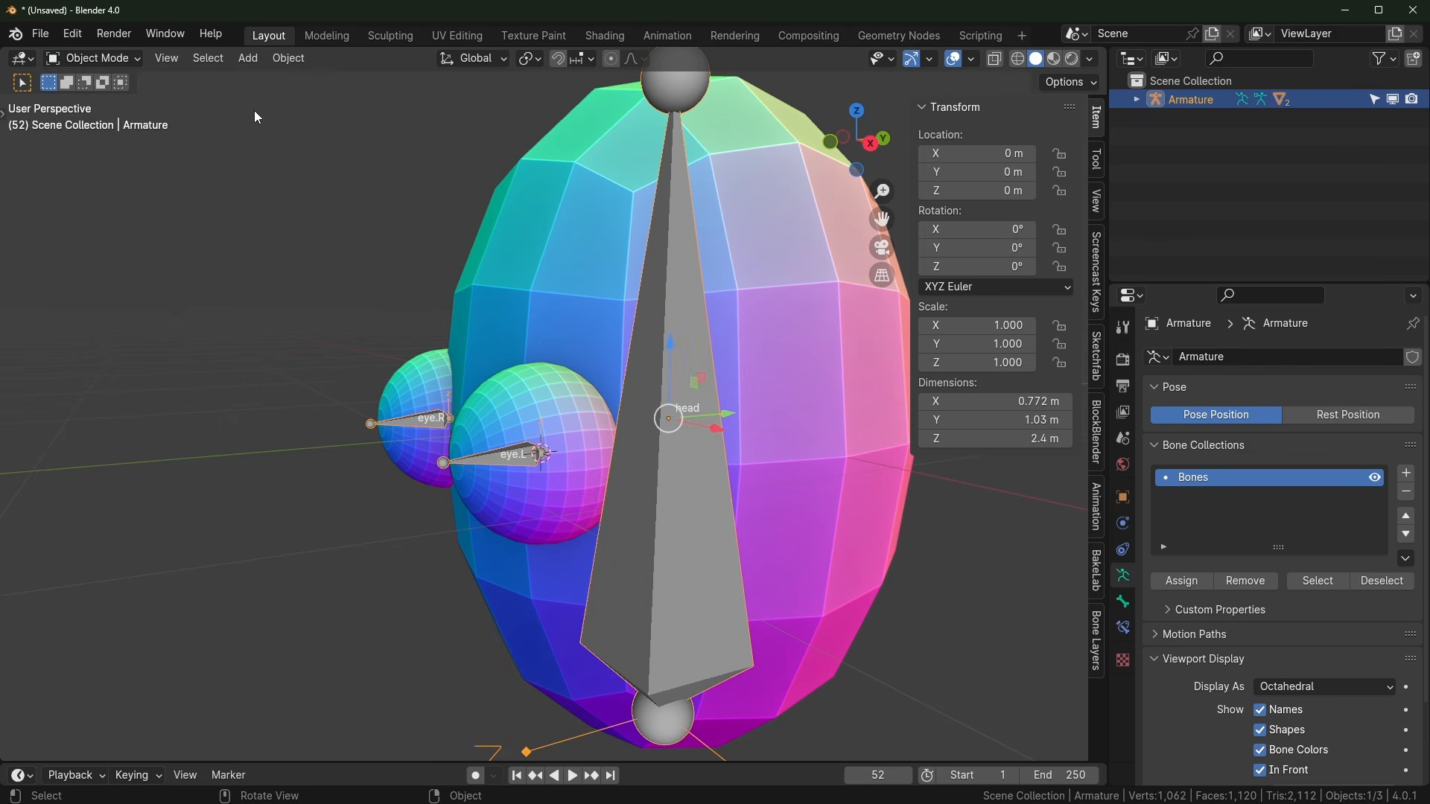
left_click(97, 57)
middle_click_drag(352, 212, 463, 490)
middle_click_drag(458, 385, 462, 489)
scroll(481, 470, "up", 2)
scroll(539, 449, "up", 2)
scroll(604, 476, "down", 2)
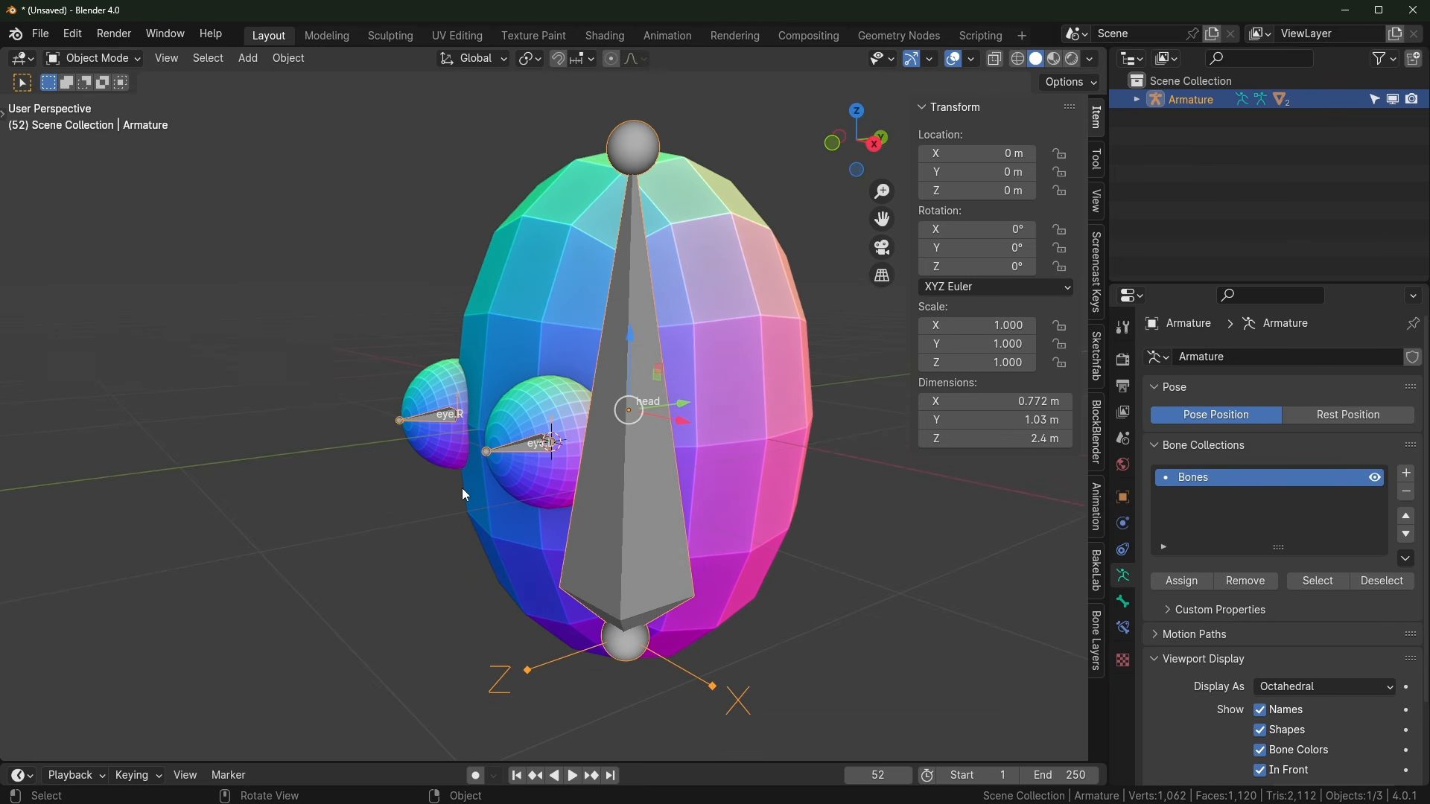
Step: In Pose Mode, test-rotate the eye.R bone freely and cancel the rotation
key("ctrl+Tab")
left_click(526, 445)
middle_click_drag(526, 445, 378, 444)
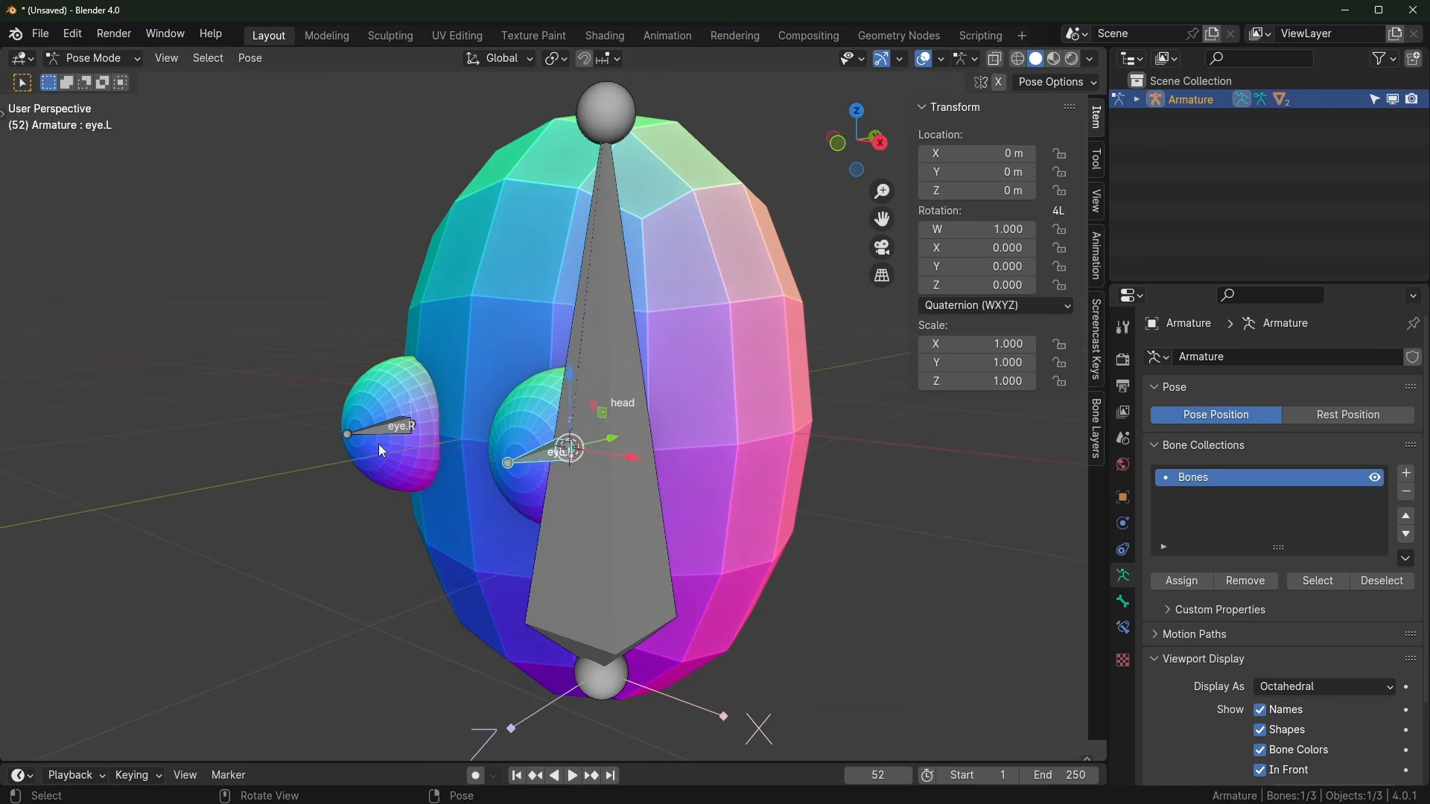
left_click(378, 444)
middle_click_drag(561, 502, 544, 560)
key("r")
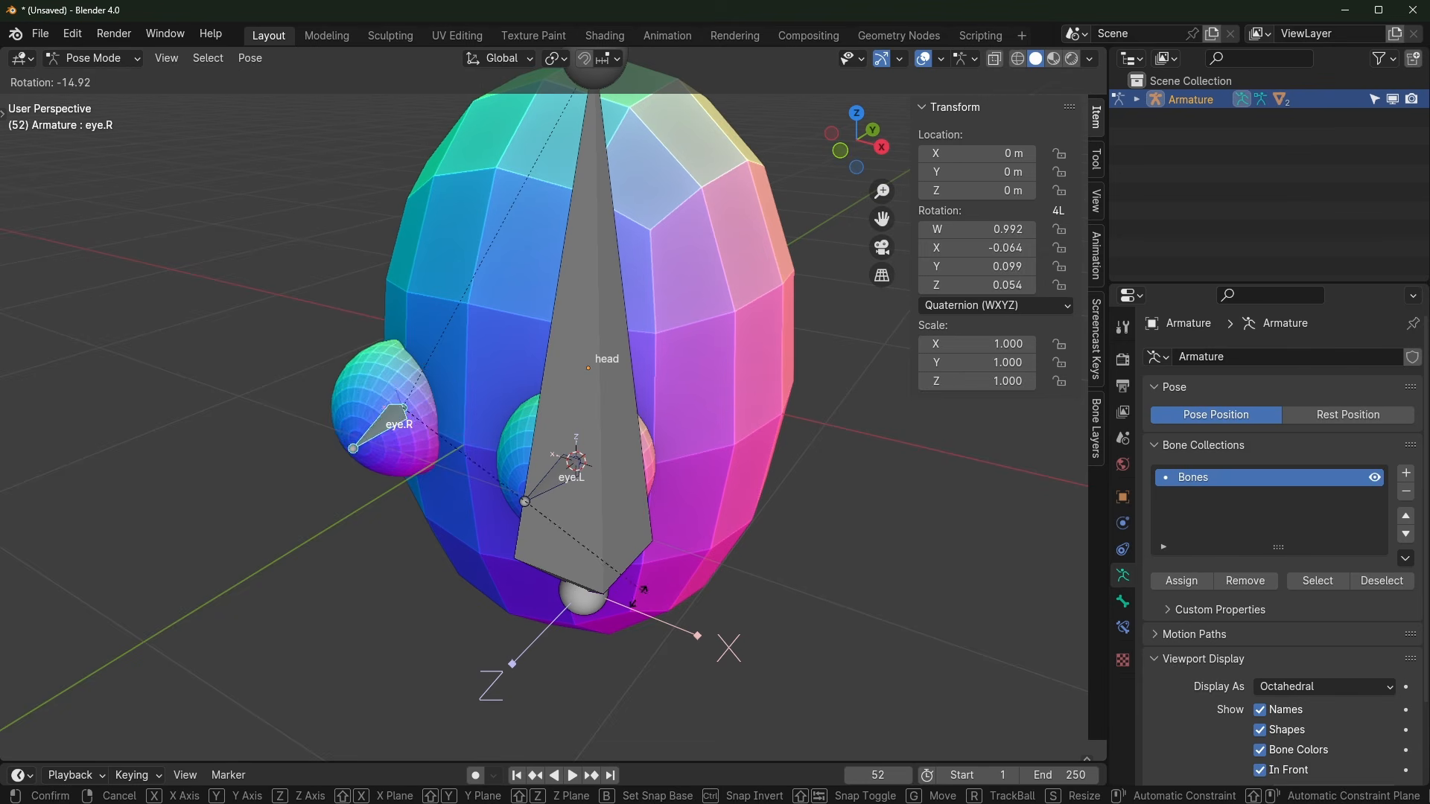
key("r")
key("Escape")
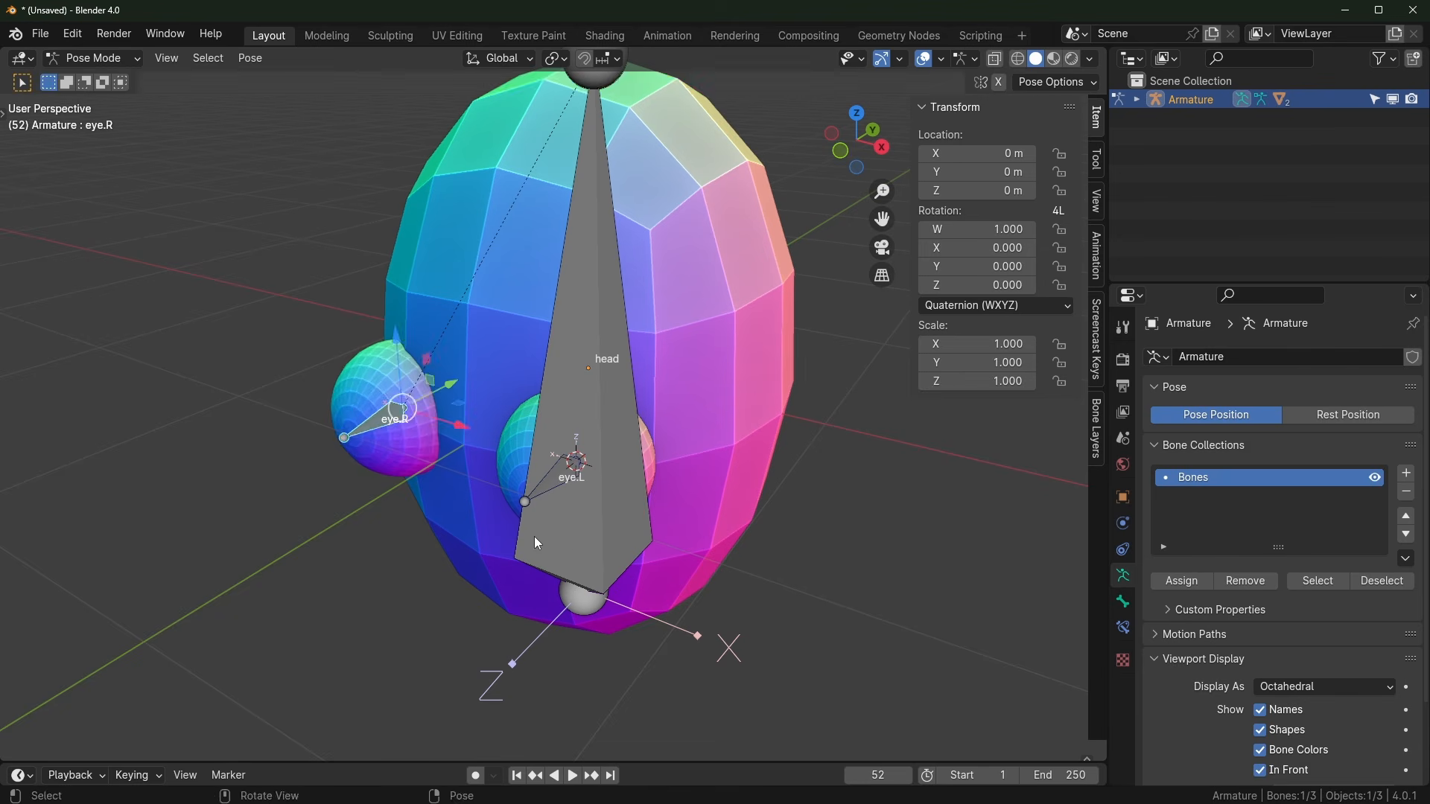
middle_click_drag(534, 537, 665, 522)
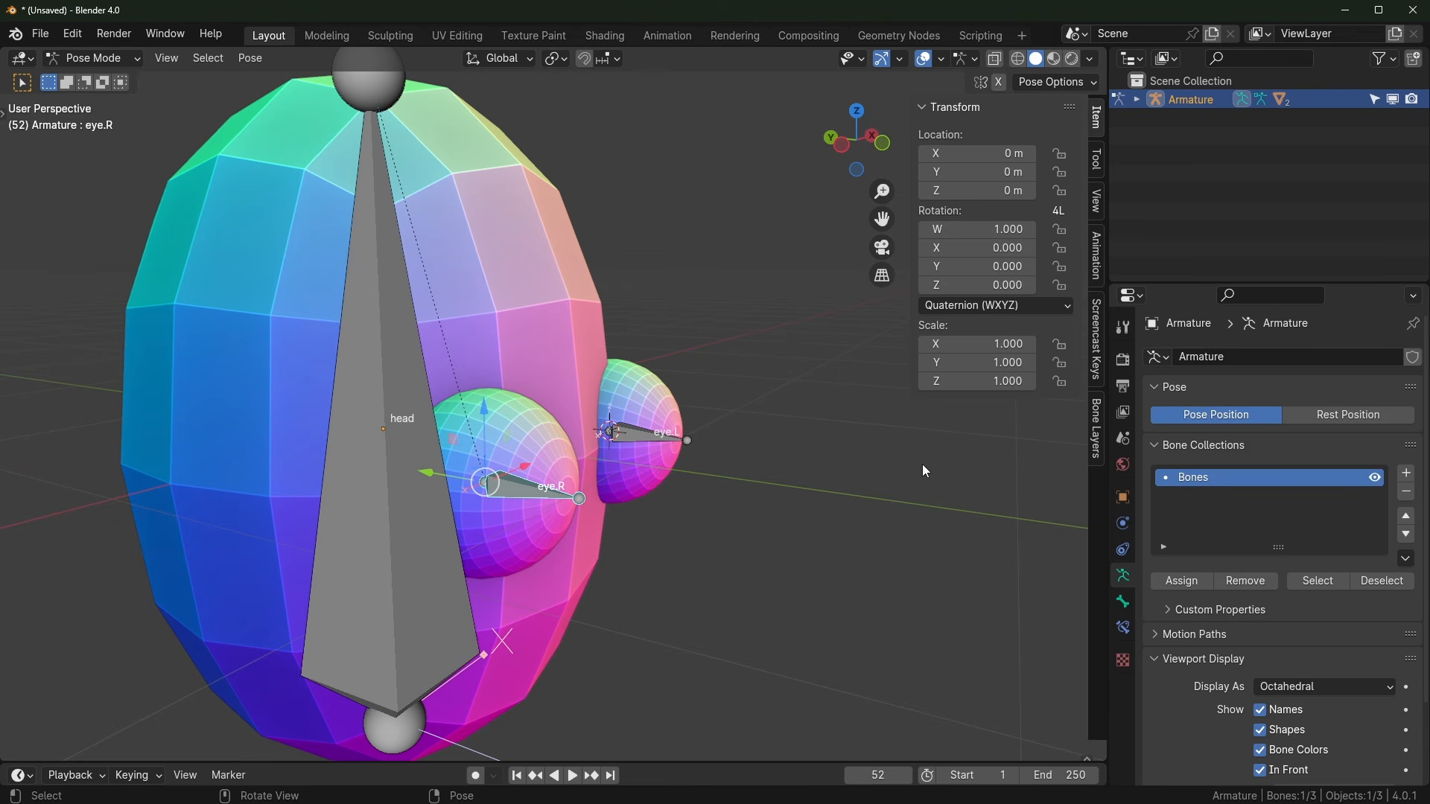
middle_click_drag(806, 587, 607, 452)
scroll(511, 479, "up", 2)
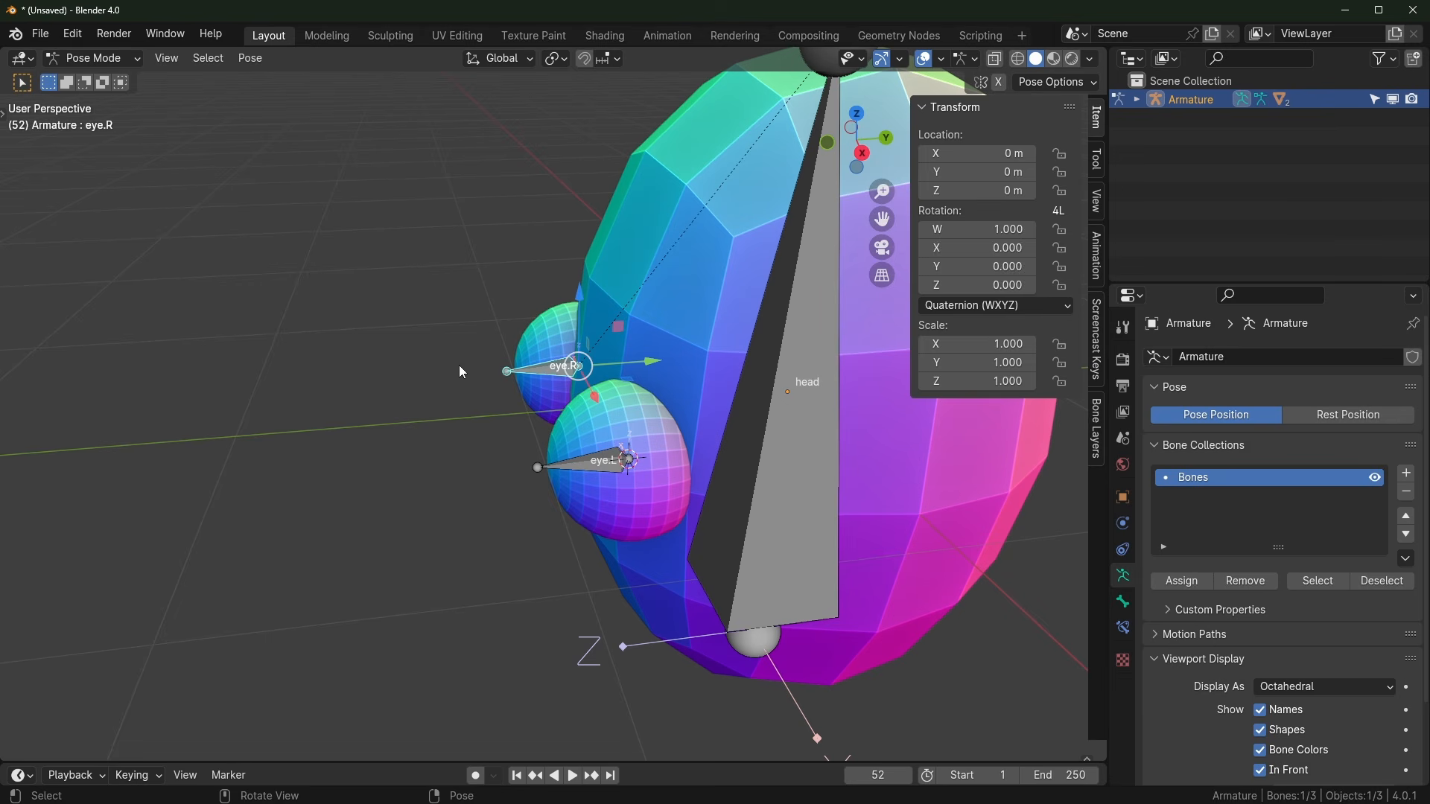
Step: In armature Edit Mode, clear the selection and select both eye.L and eye.R bones
key("Tab")
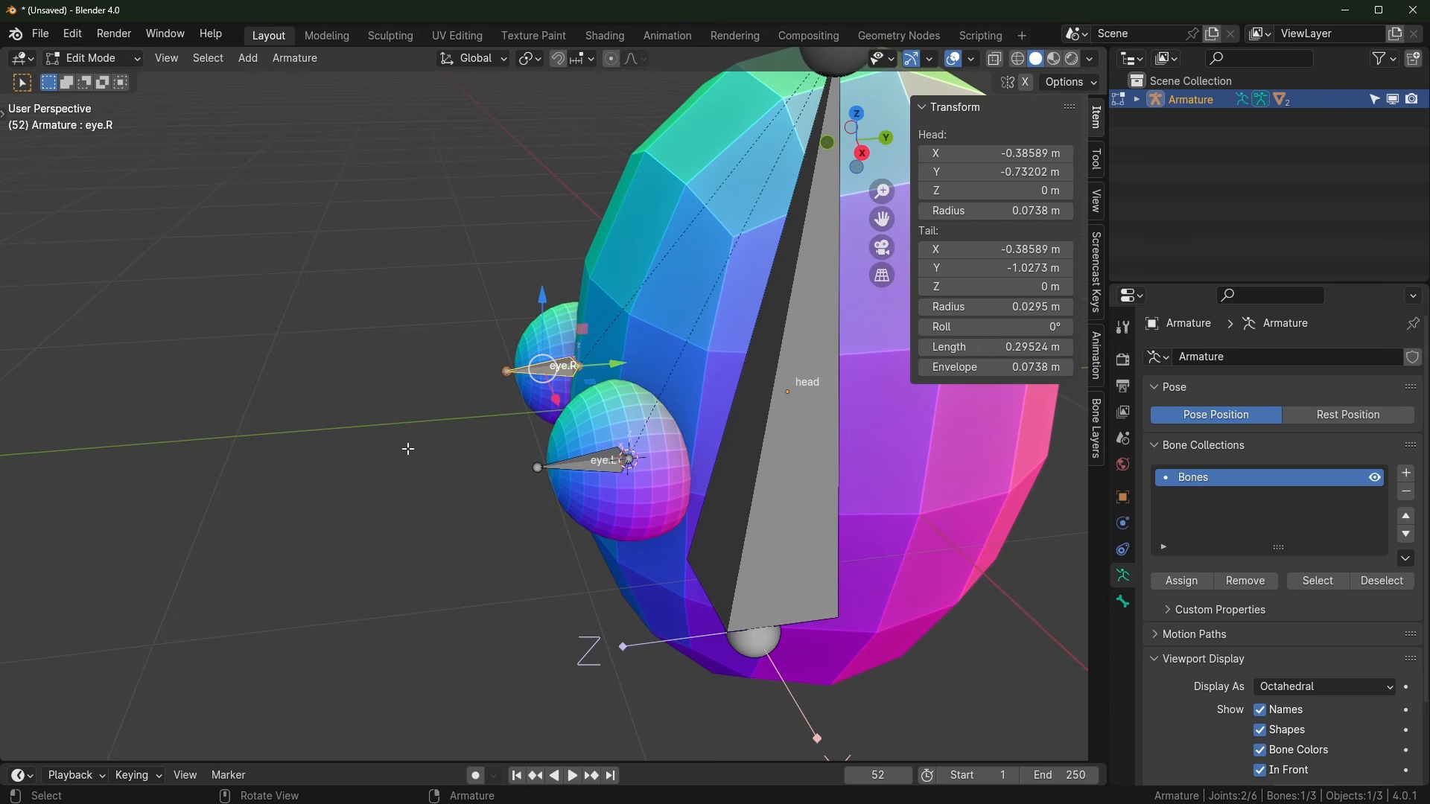
key("alt+a")
left_click(594, 459)
left_click(543, 368, "shift")
Step: Duplicate both eye bones and slide the eye.L.001 and eye.R.001 copies out in front of the face
middle_click_drag(543, 368, 626, 454)
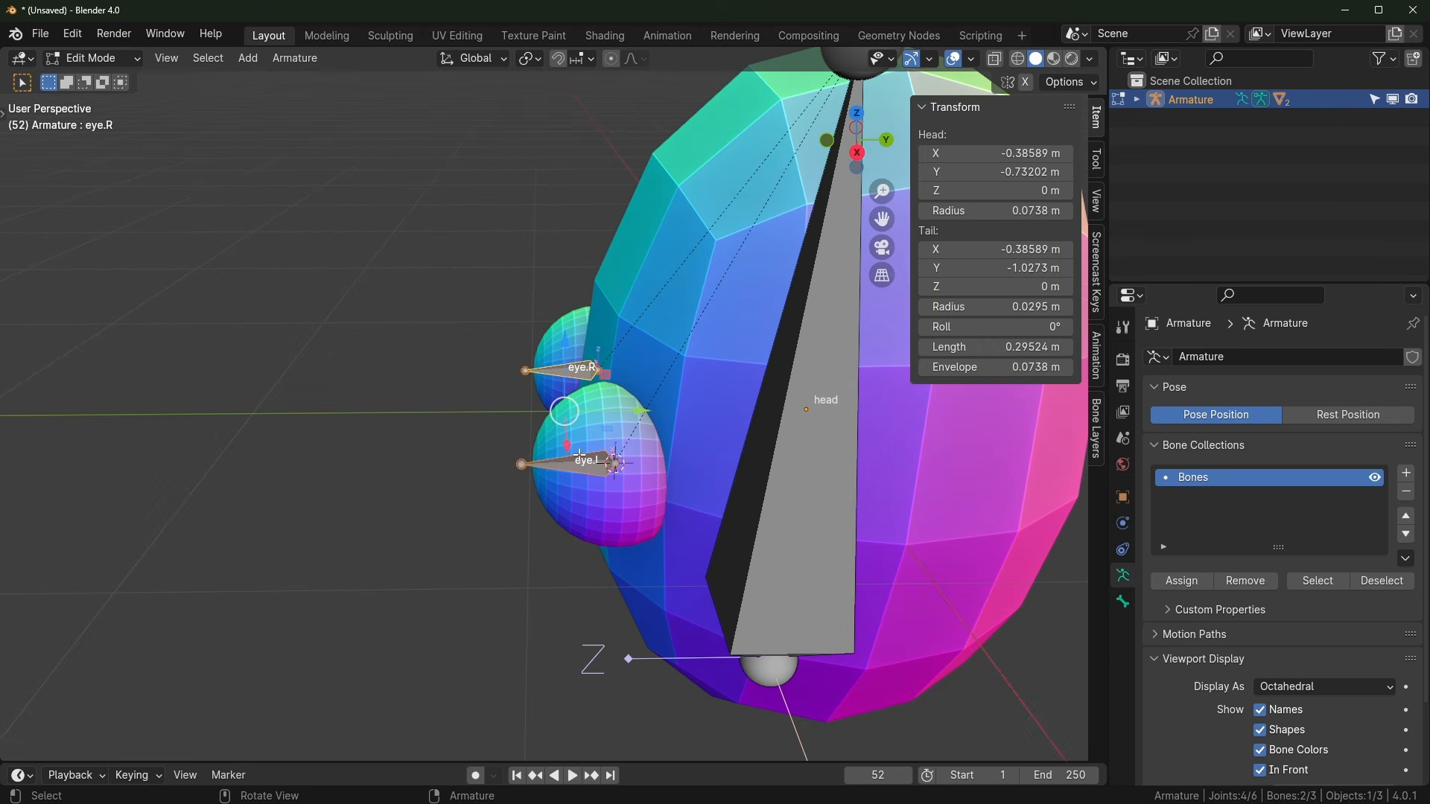
key("shift+d")
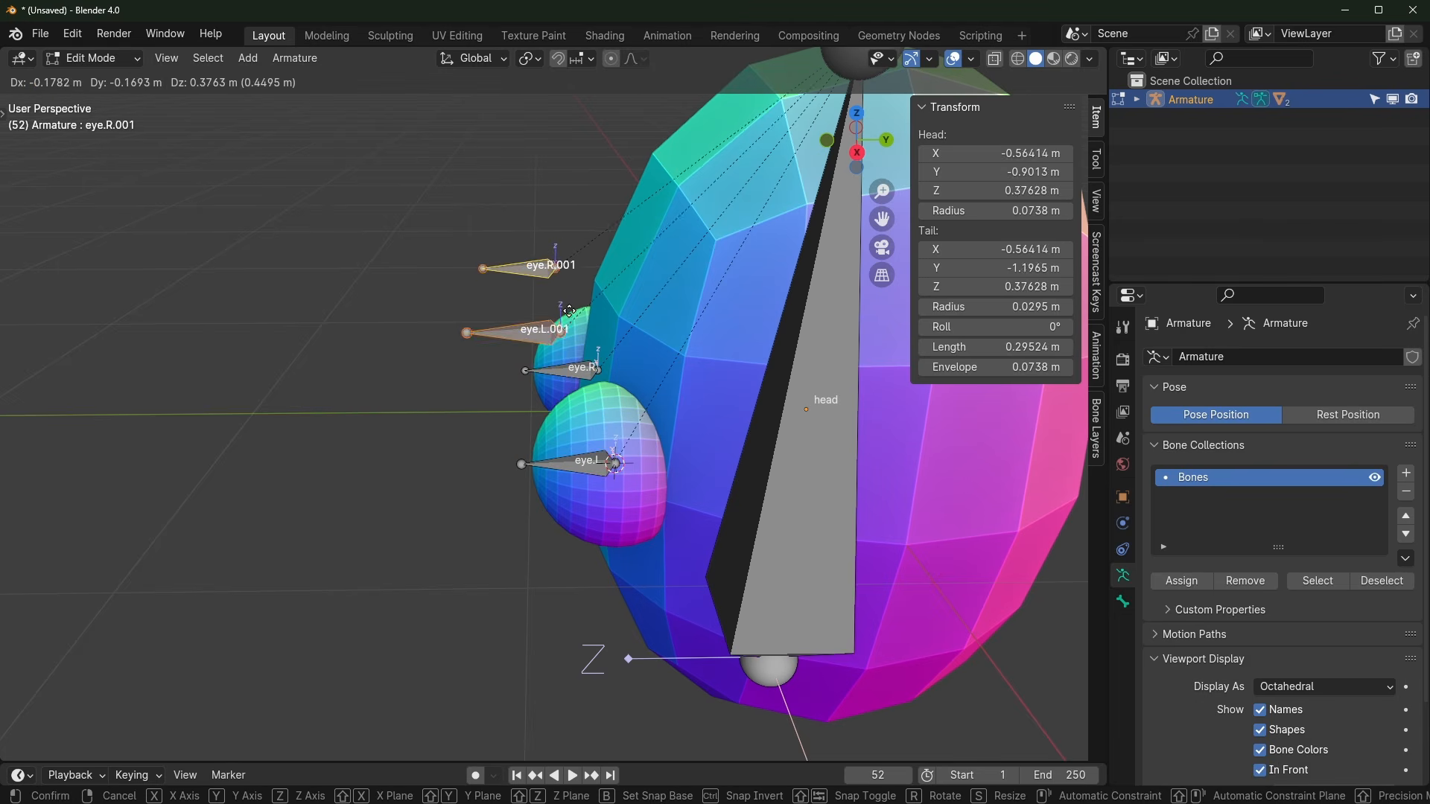
key("Escape")
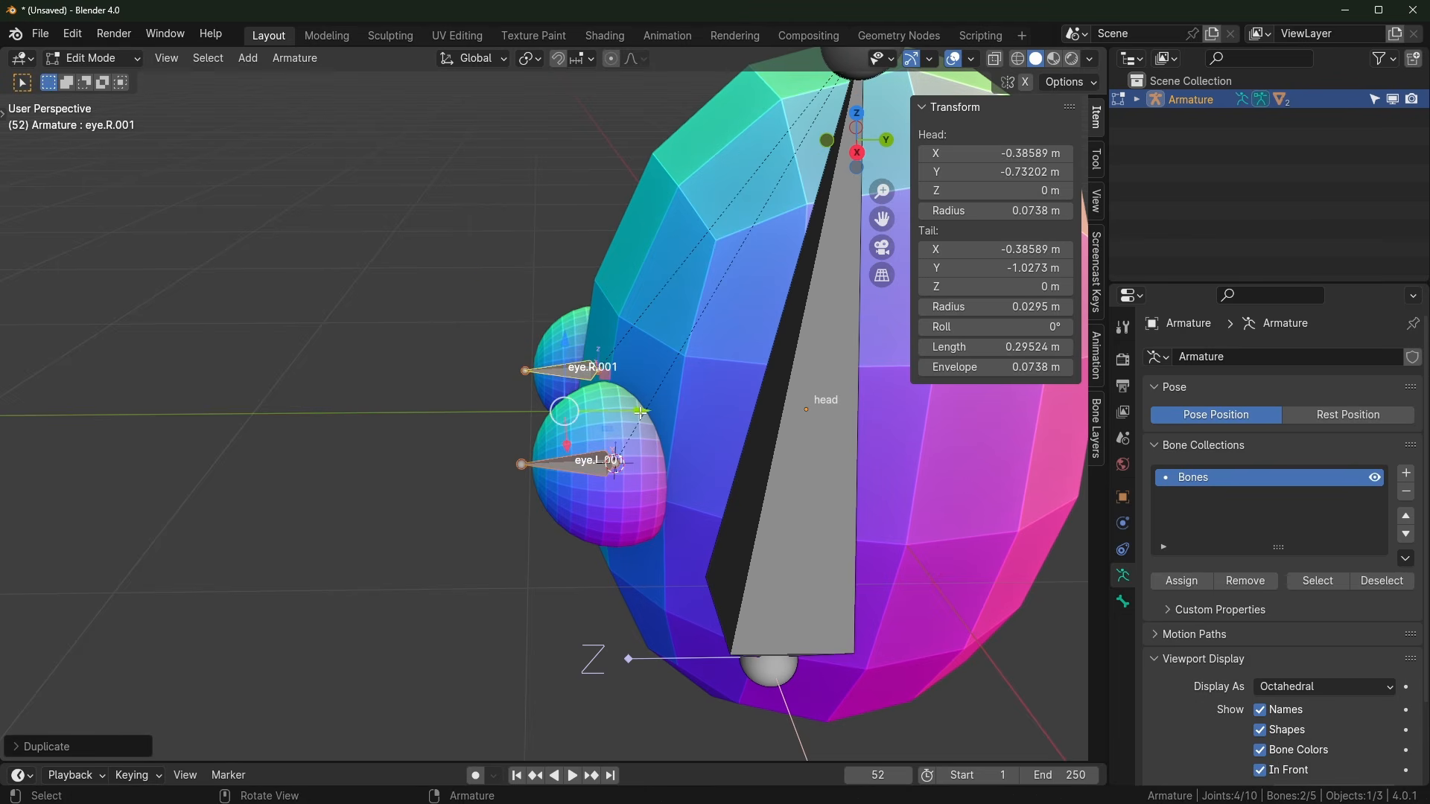
left_click_drag(641, 411, 318, 608)
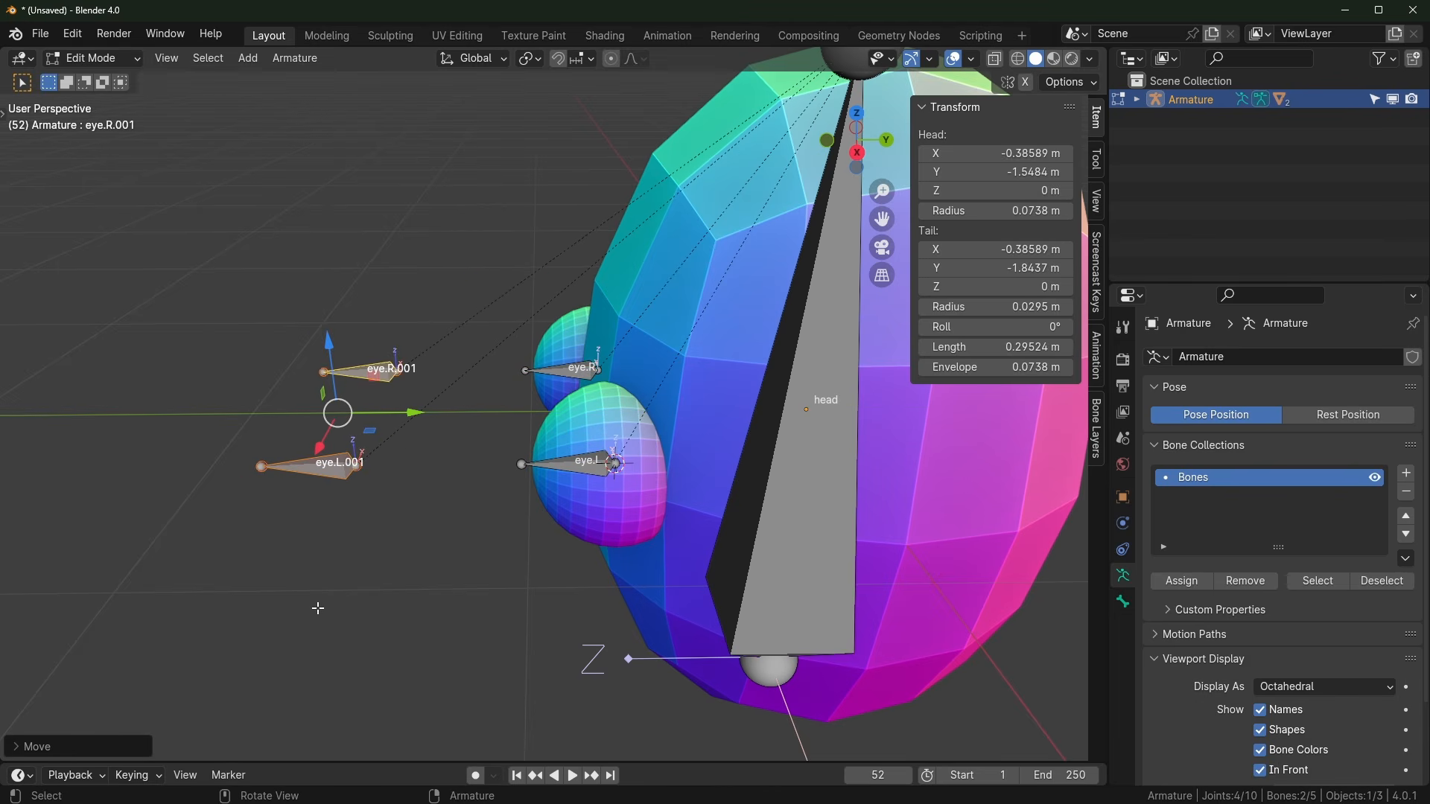
middle_click_drag(318, 593, 410, 444)
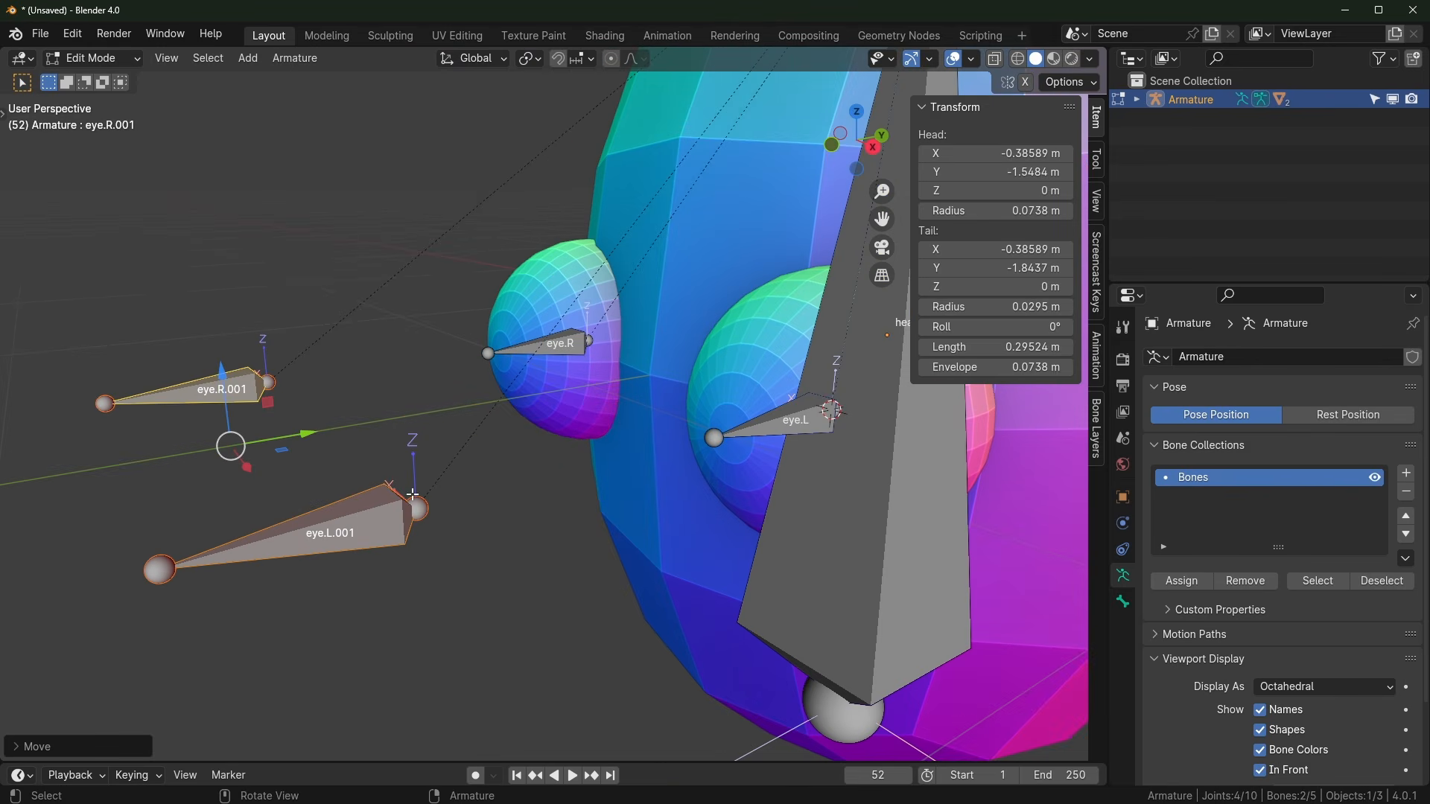
scroll(427, 478, "down", 6)
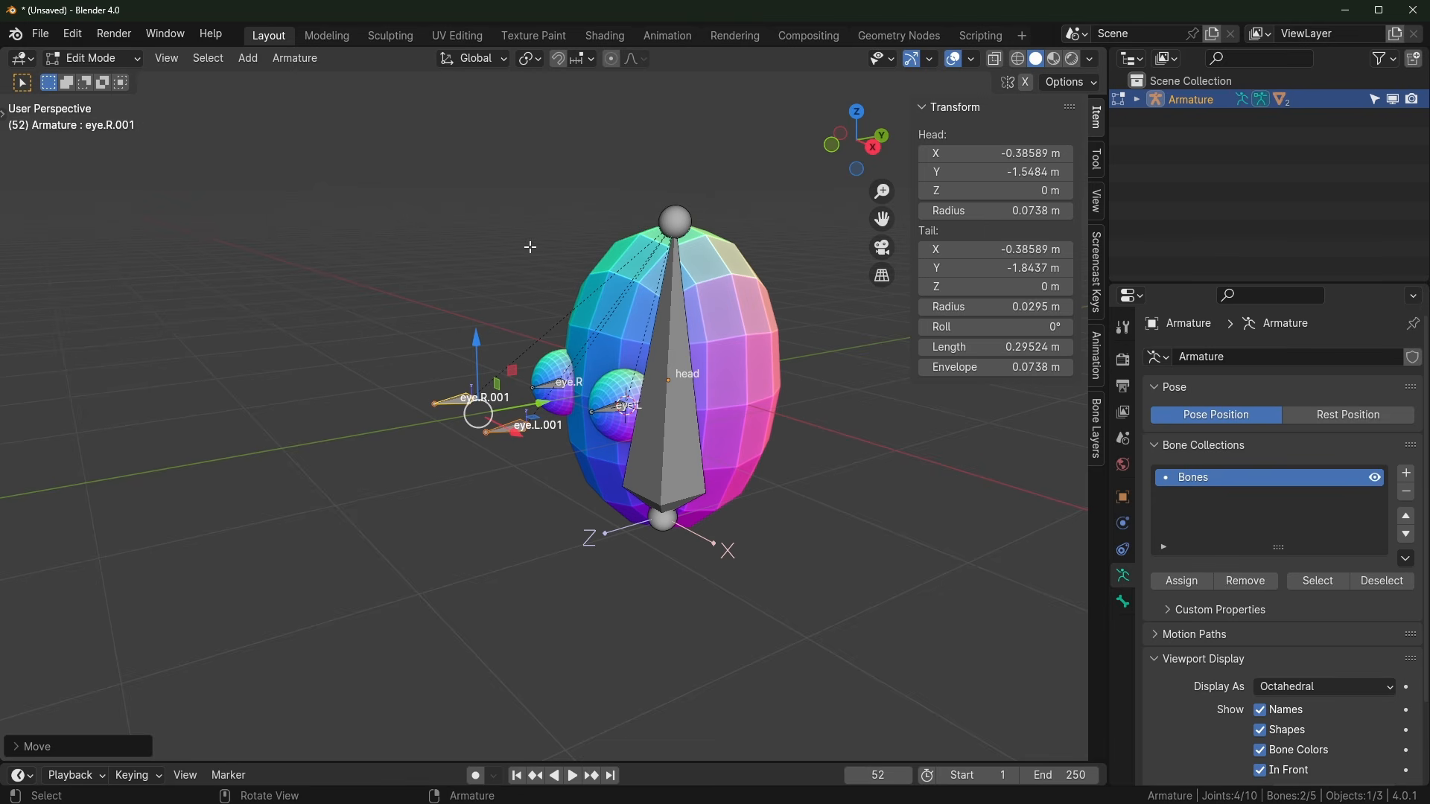
scroll(512, 266, "up", 3)
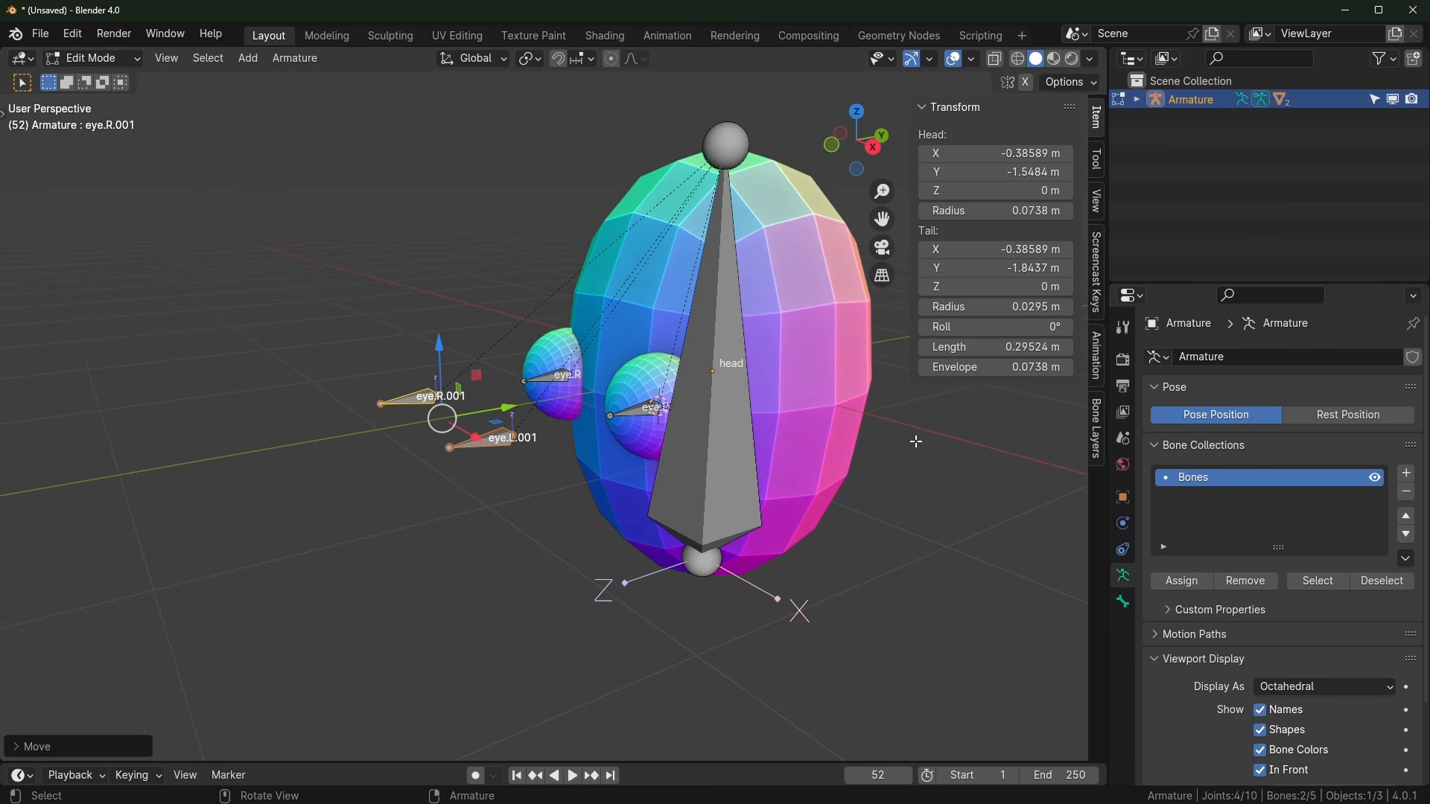
scroll(394, 447, "up", 3)
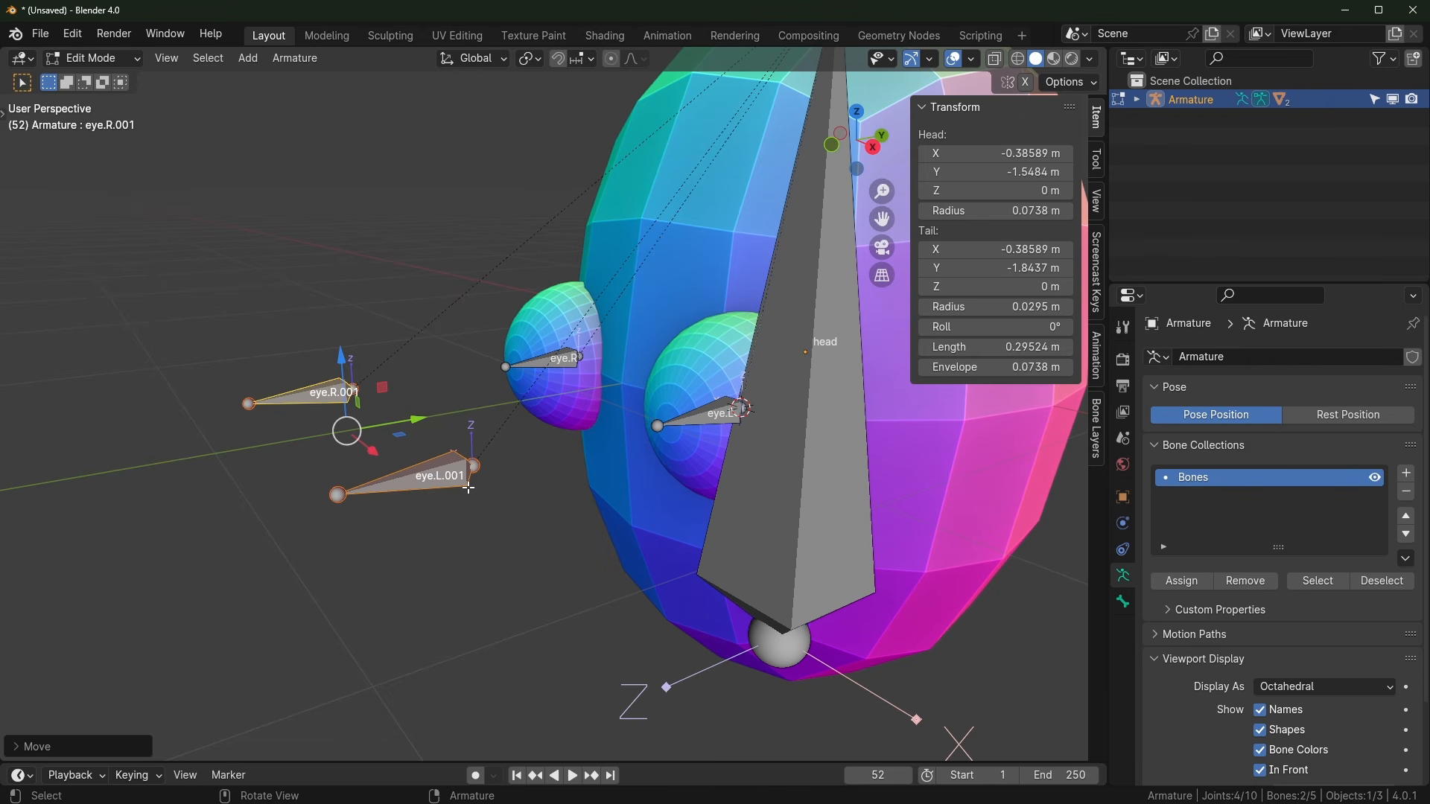
left_click(469, 487)
middle_click_drag(468, 488, 480, 482)
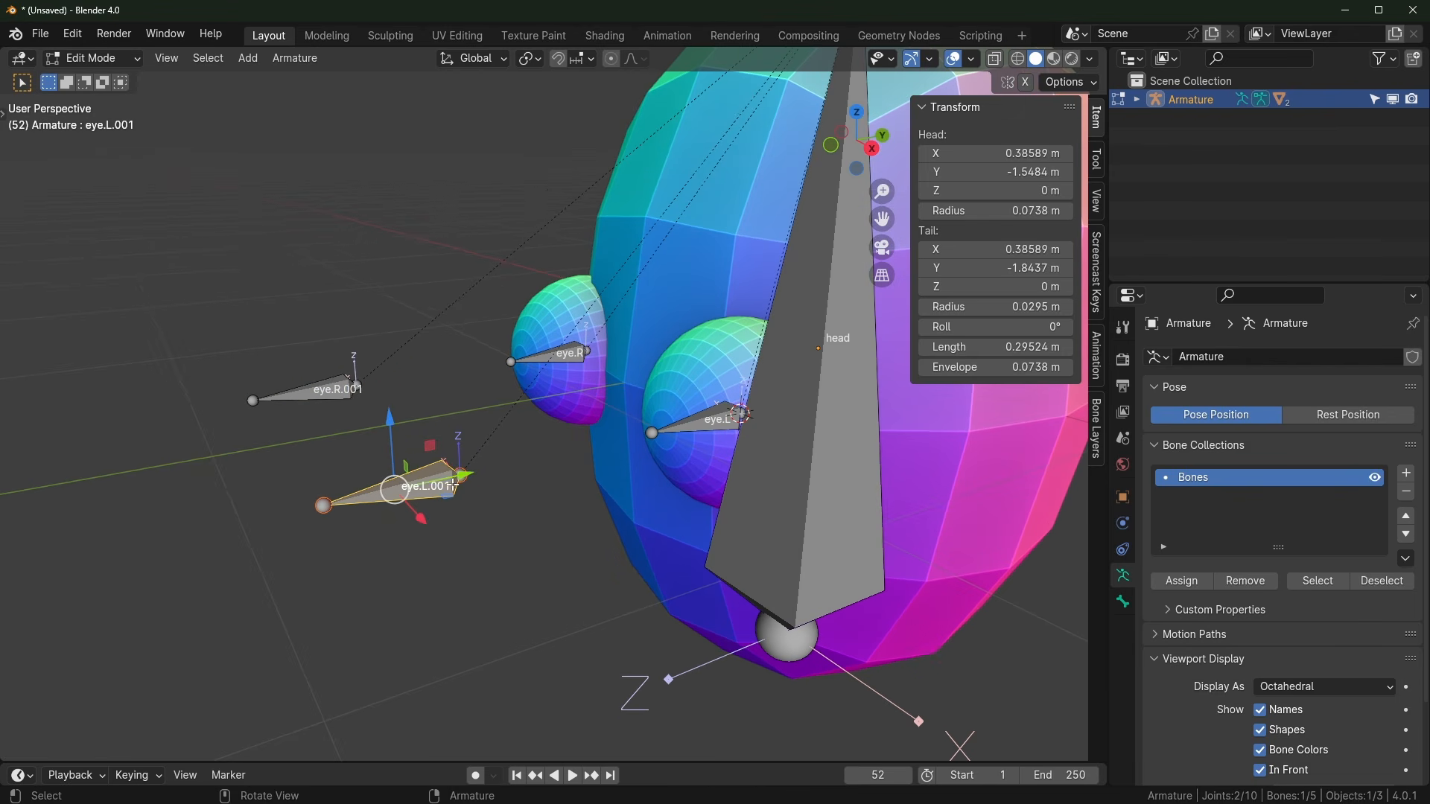
Step: Rename the eye.L.001 bone copy to ctrl.eye.L
key("F2")
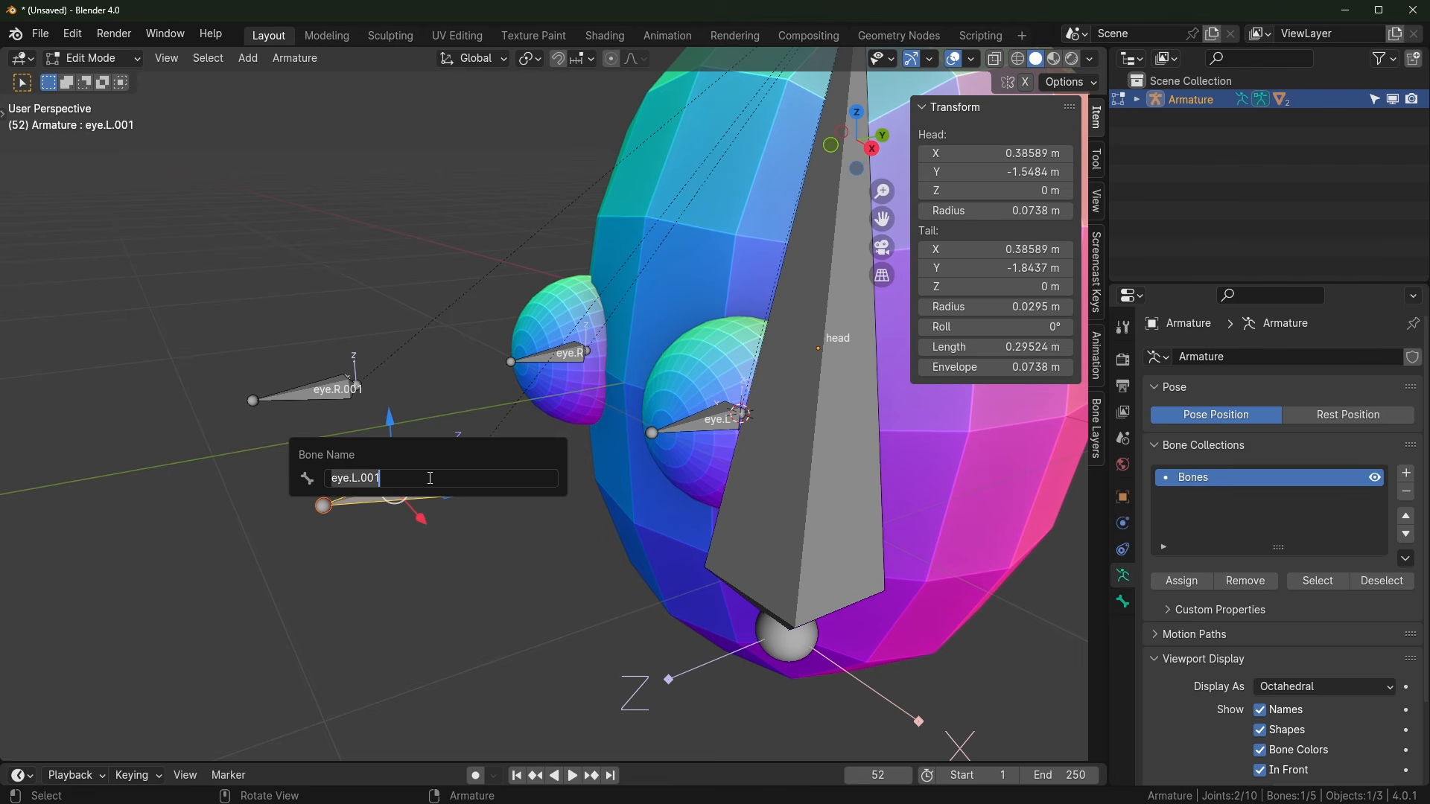
type("ctrl.eye.L")
key("Return")
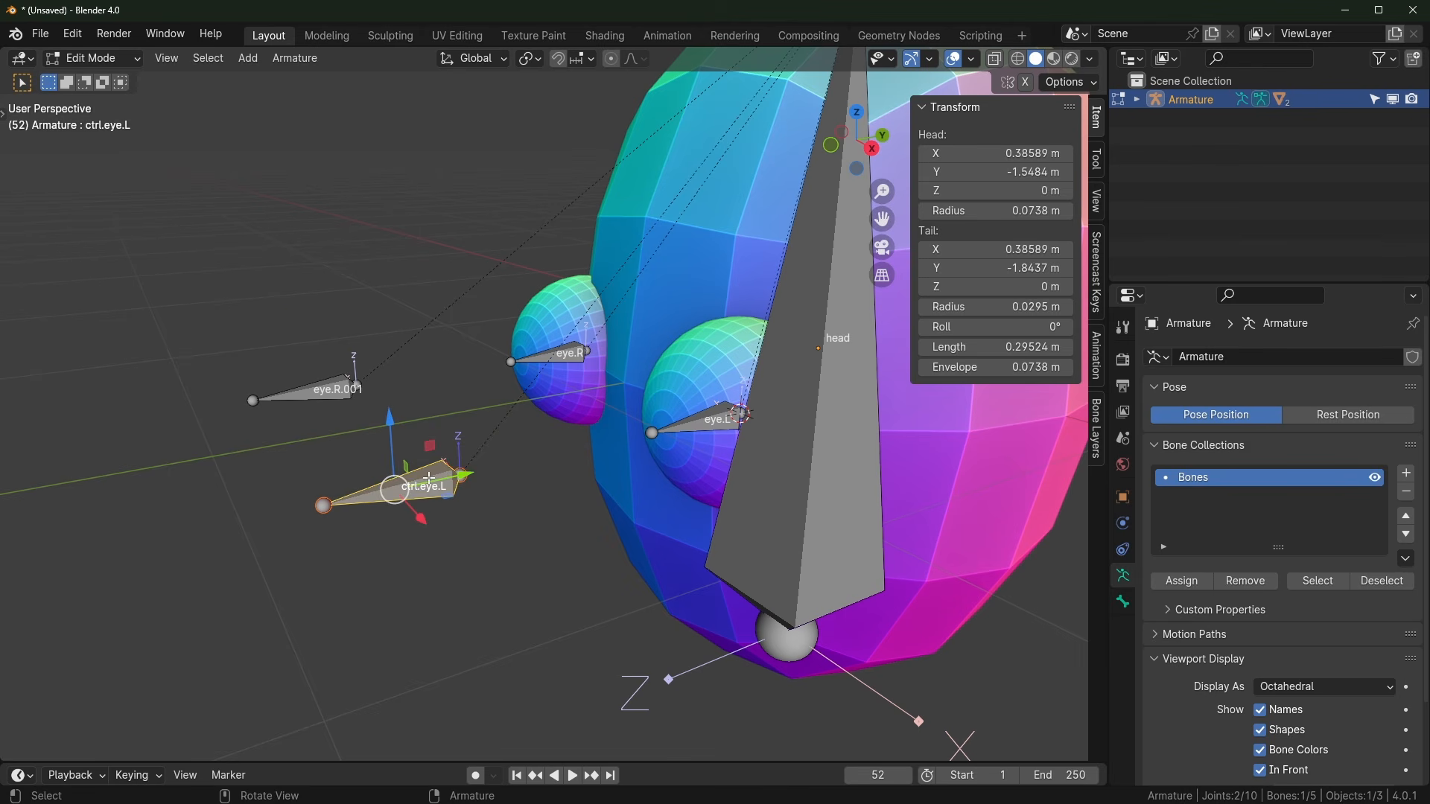
Step: Delete the eye.R.001 bone copy
left_click(320, 388)
key("x")
left_click(348, 385)
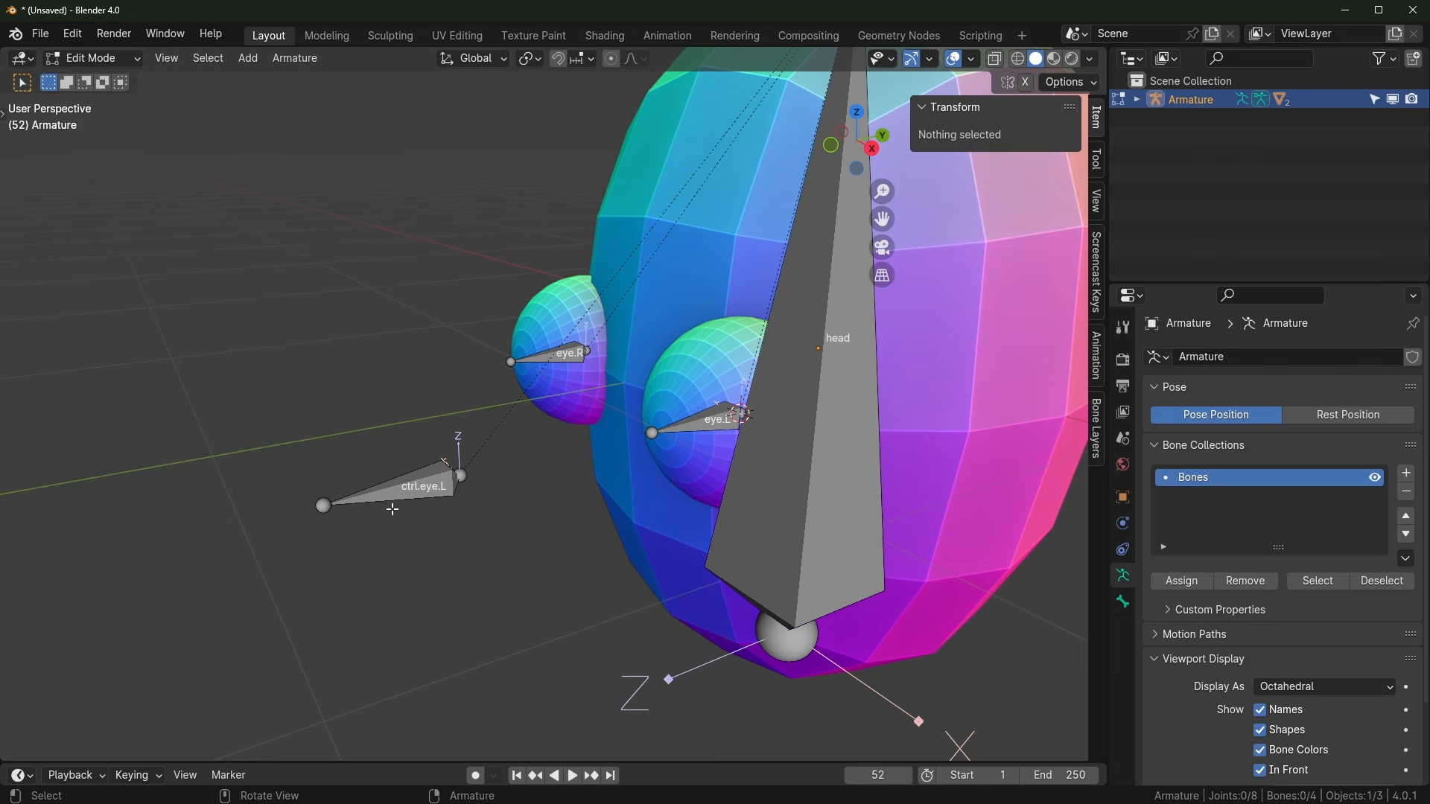
Step: Select ctrl.eye.L and show its Bone properties
left_click(393, 510)
middle_click_drag(395, 496, 423, 506)
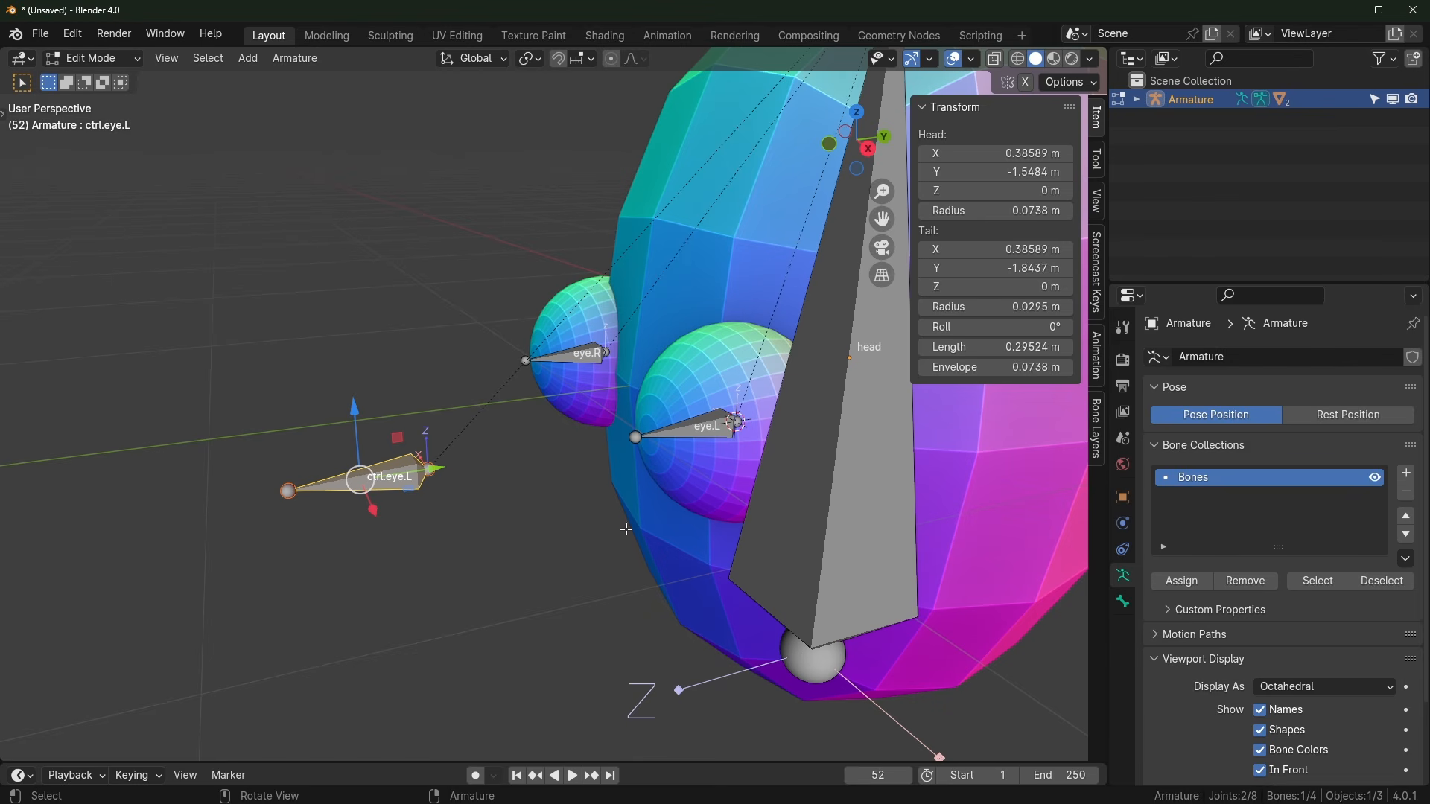
left_click(1123, 602)
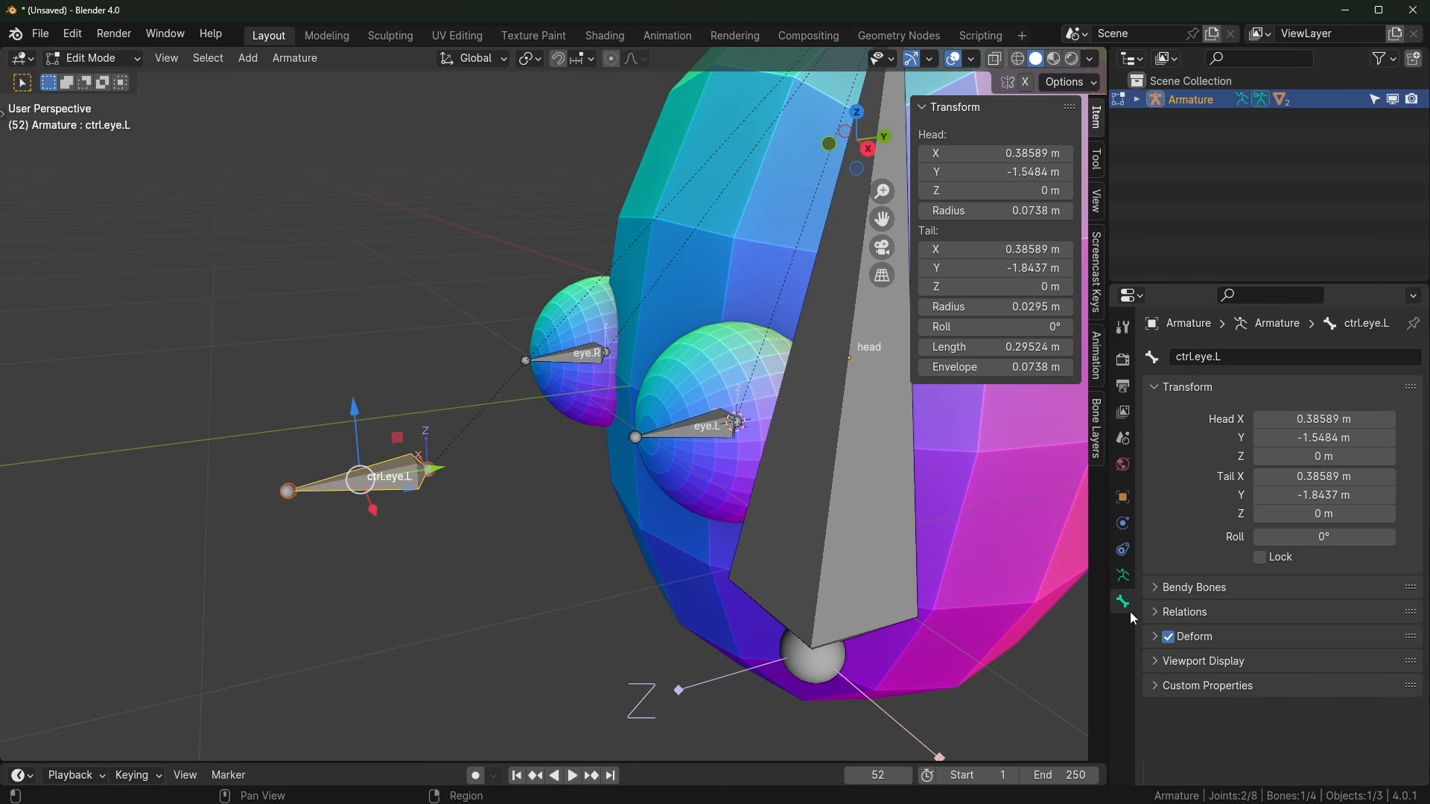
Step: Switch off Deform for the ctrl.eye.L bone
left_click(1168, 637)
middle_click_drag(607, 545, 634, 412)
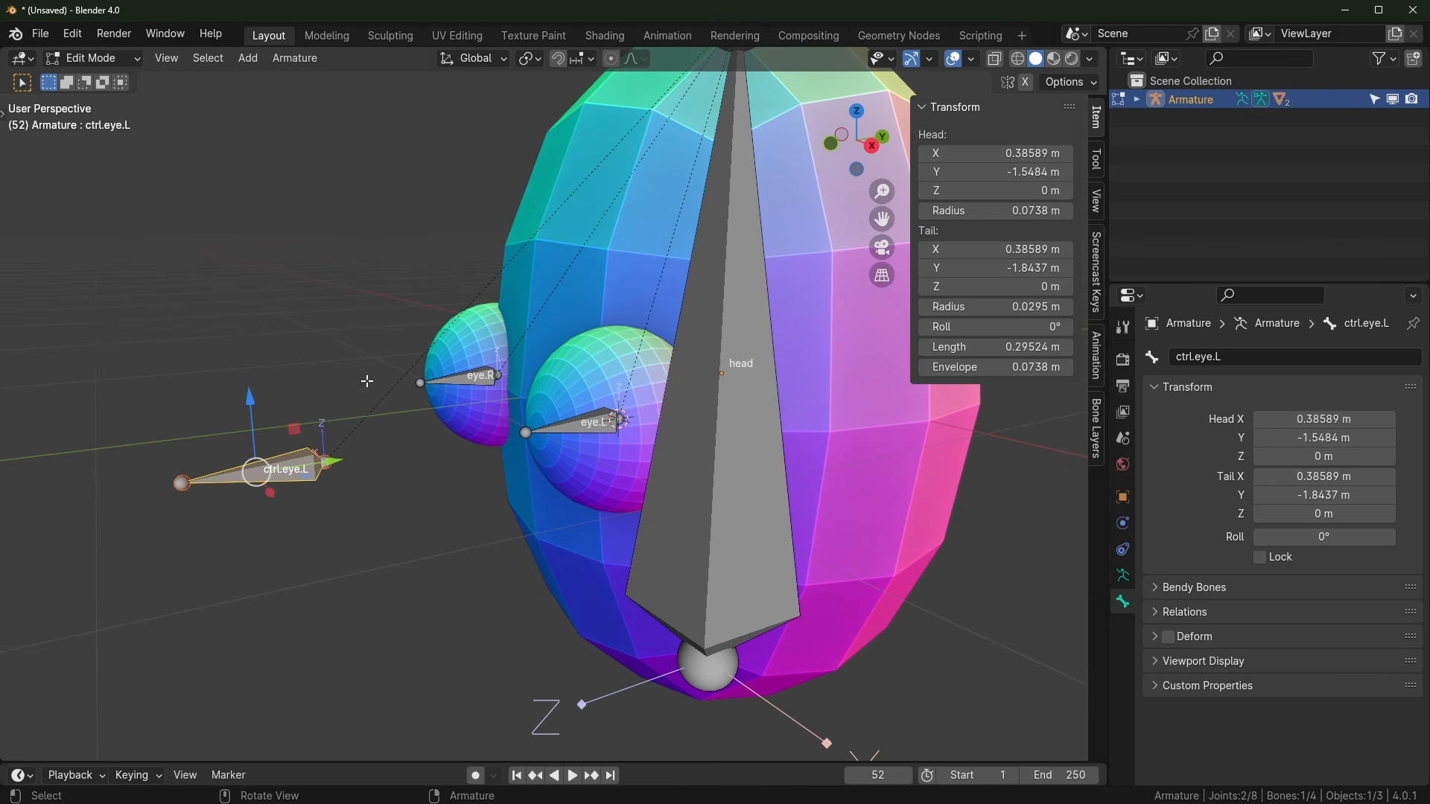
left_click_drag(89, 293, 645, 652)
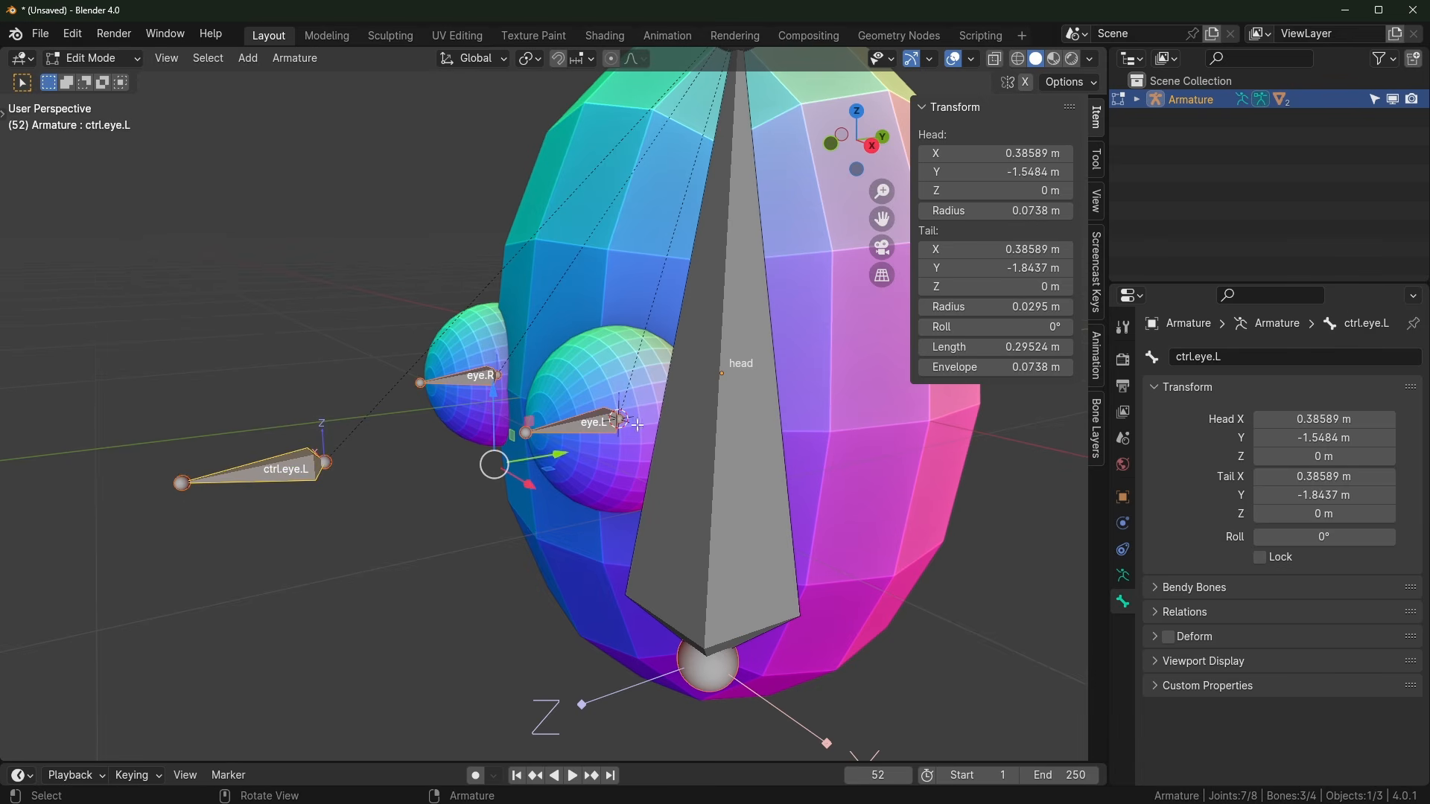
left_click(1168, 638)
Step: Compare the Deform settings of the eye.L, eye.R and head bones, then reselect ctrl.eye.L
left_click(589, 422)
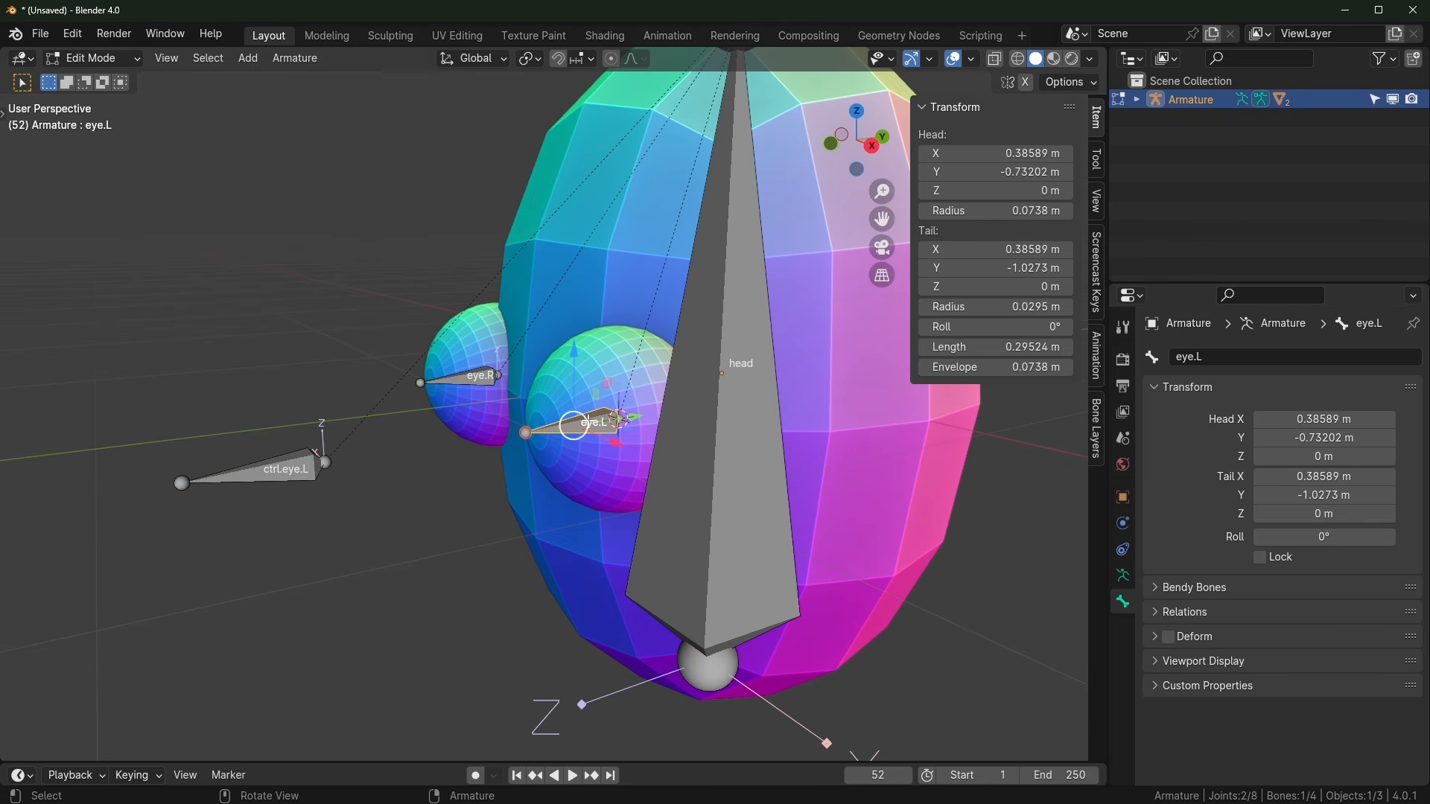
left_click(468, 377)
left_click(723, 433)
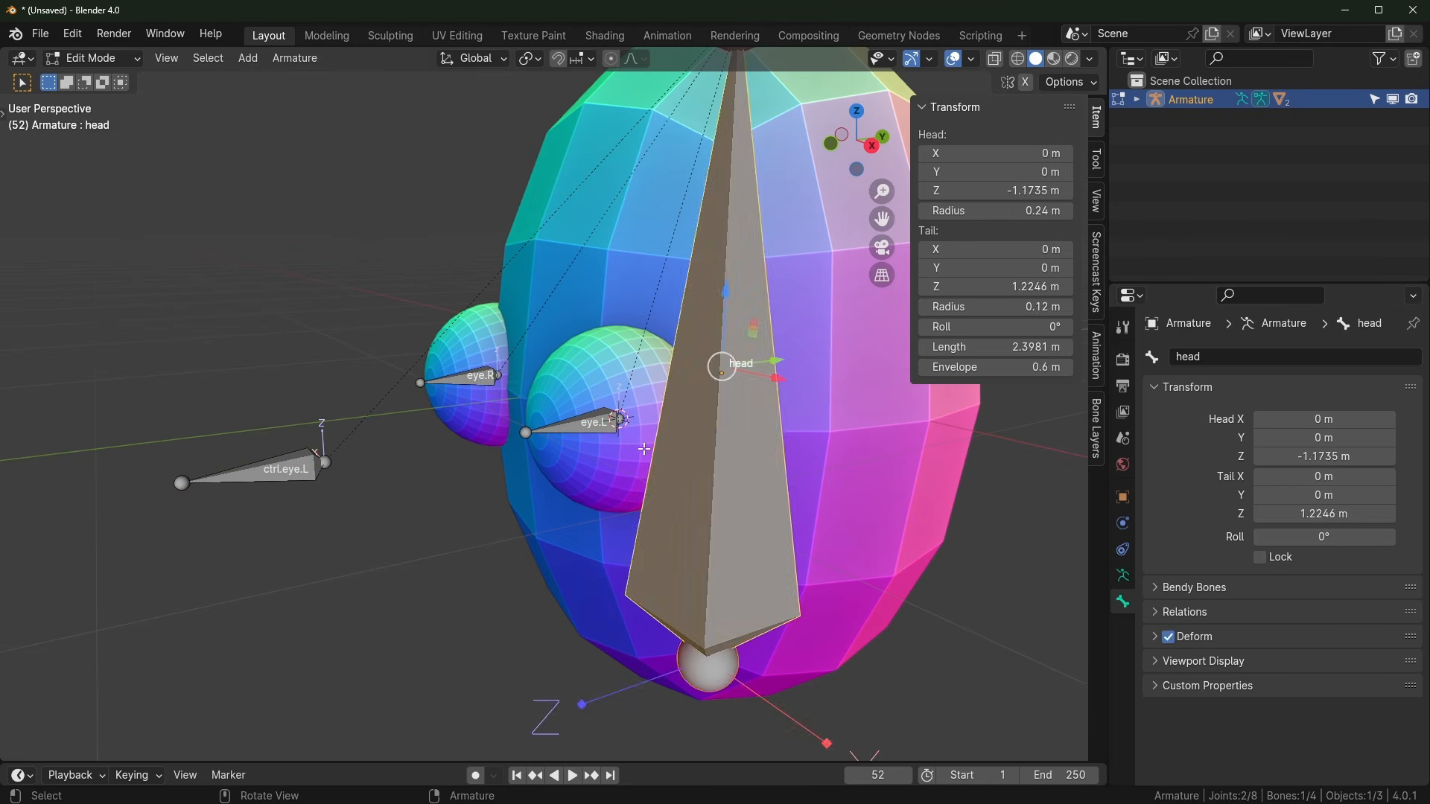
left_click(594, 430)
left_click(464, 376)
left_click(593, 430)
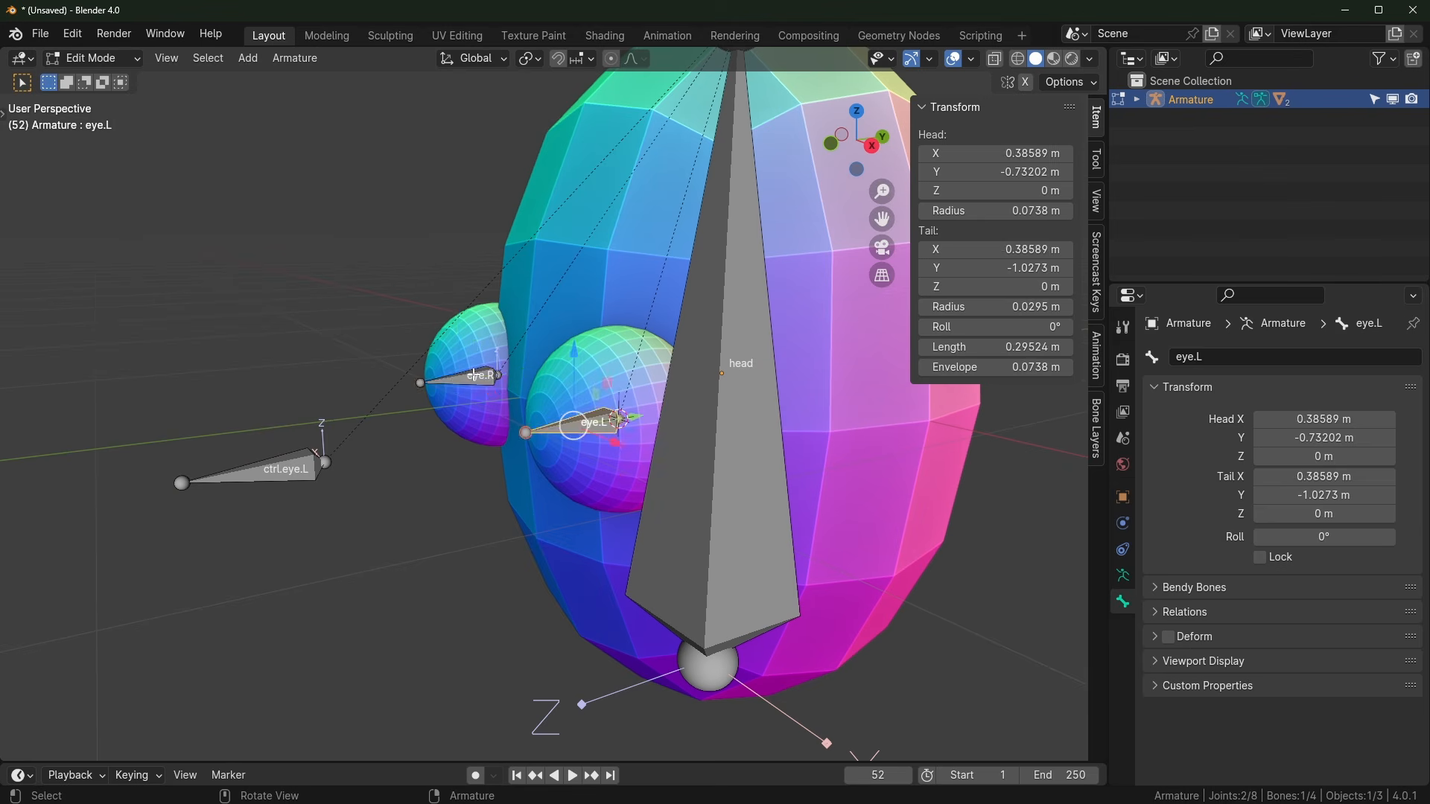
left_click(476, 376)
left_click(588, 431)
left_click(483, 379)
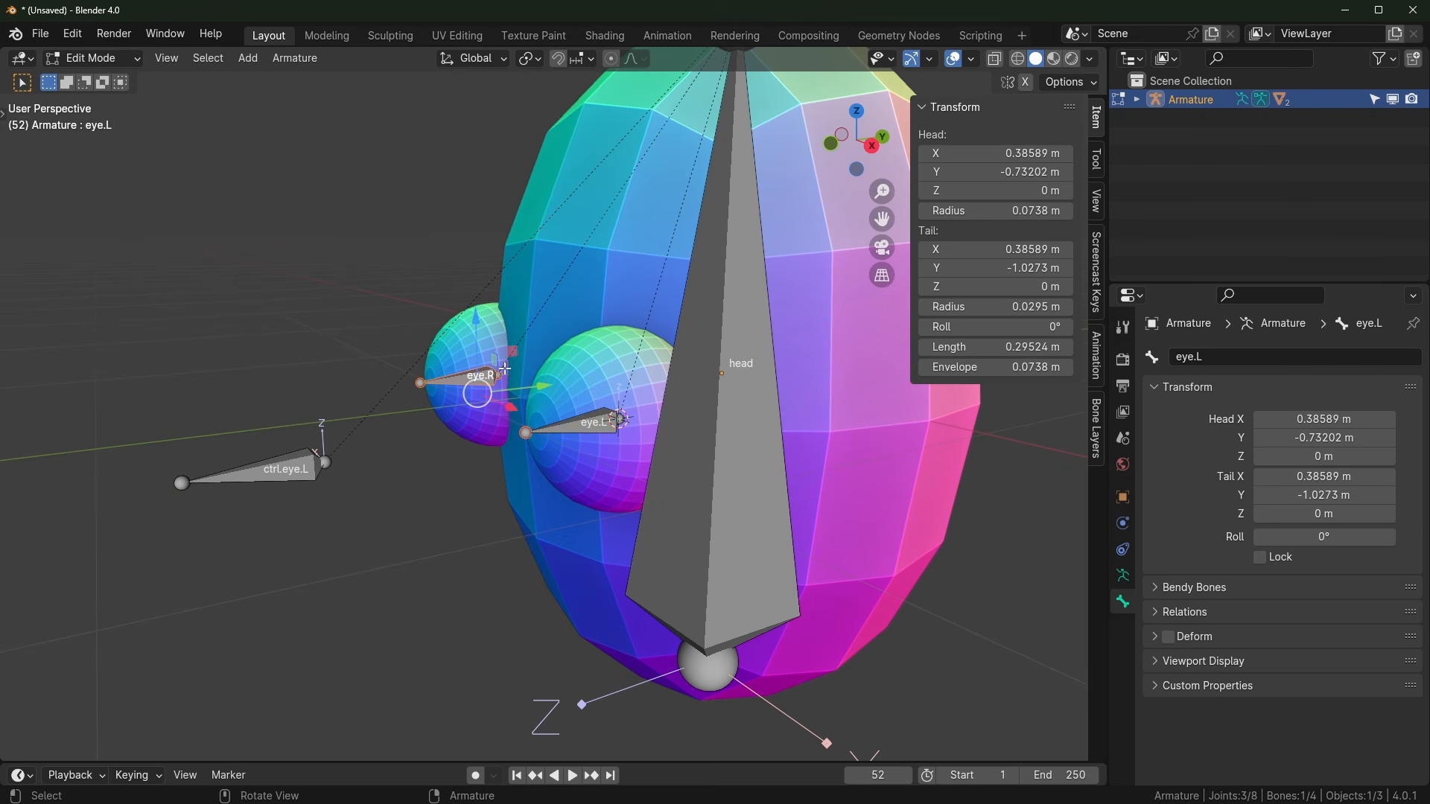
left_click_drag(355, 281, 632, 478)
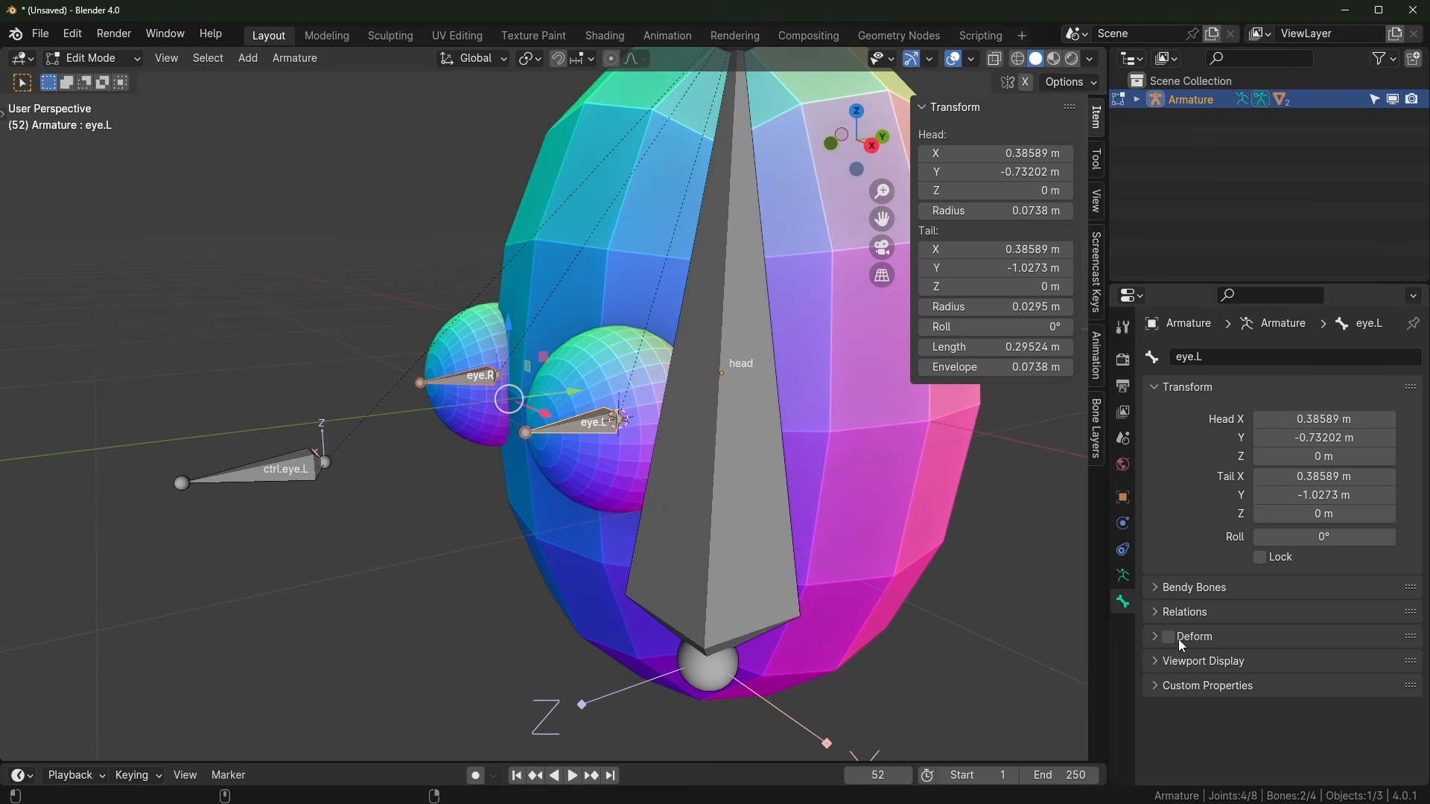
left_click(269, 470)
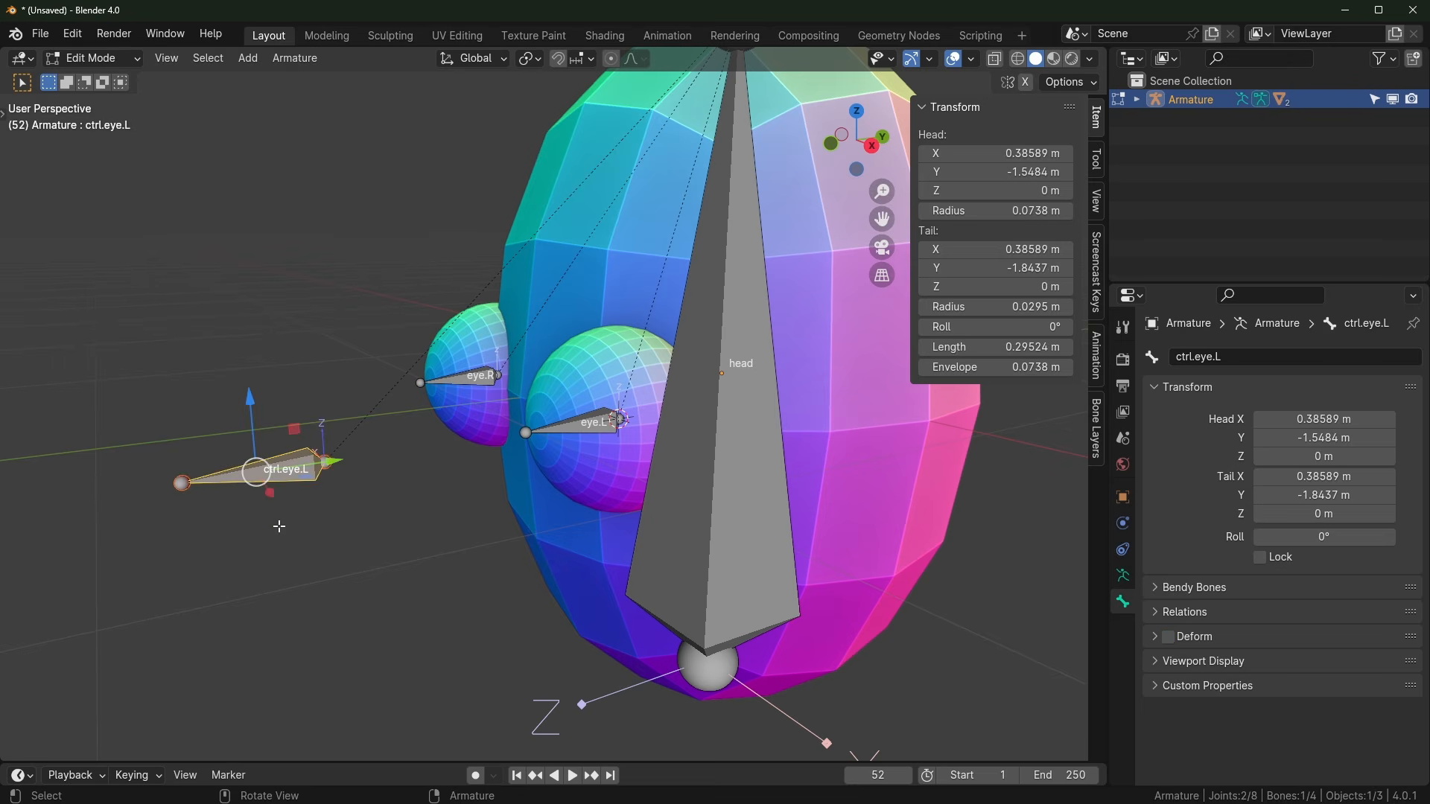
scroll(378, 488, "up", 1)
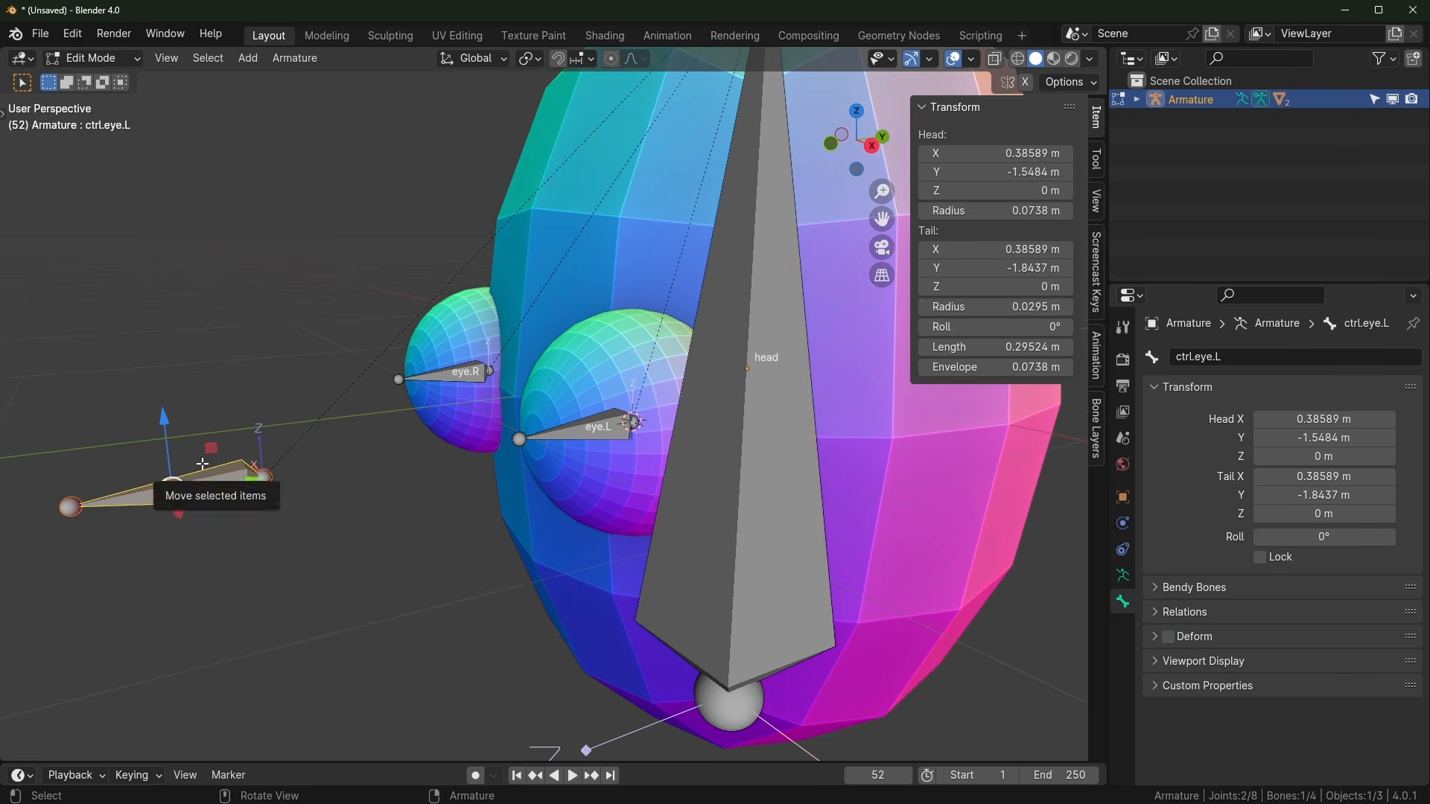
scroll(800, 415, "down", 1)
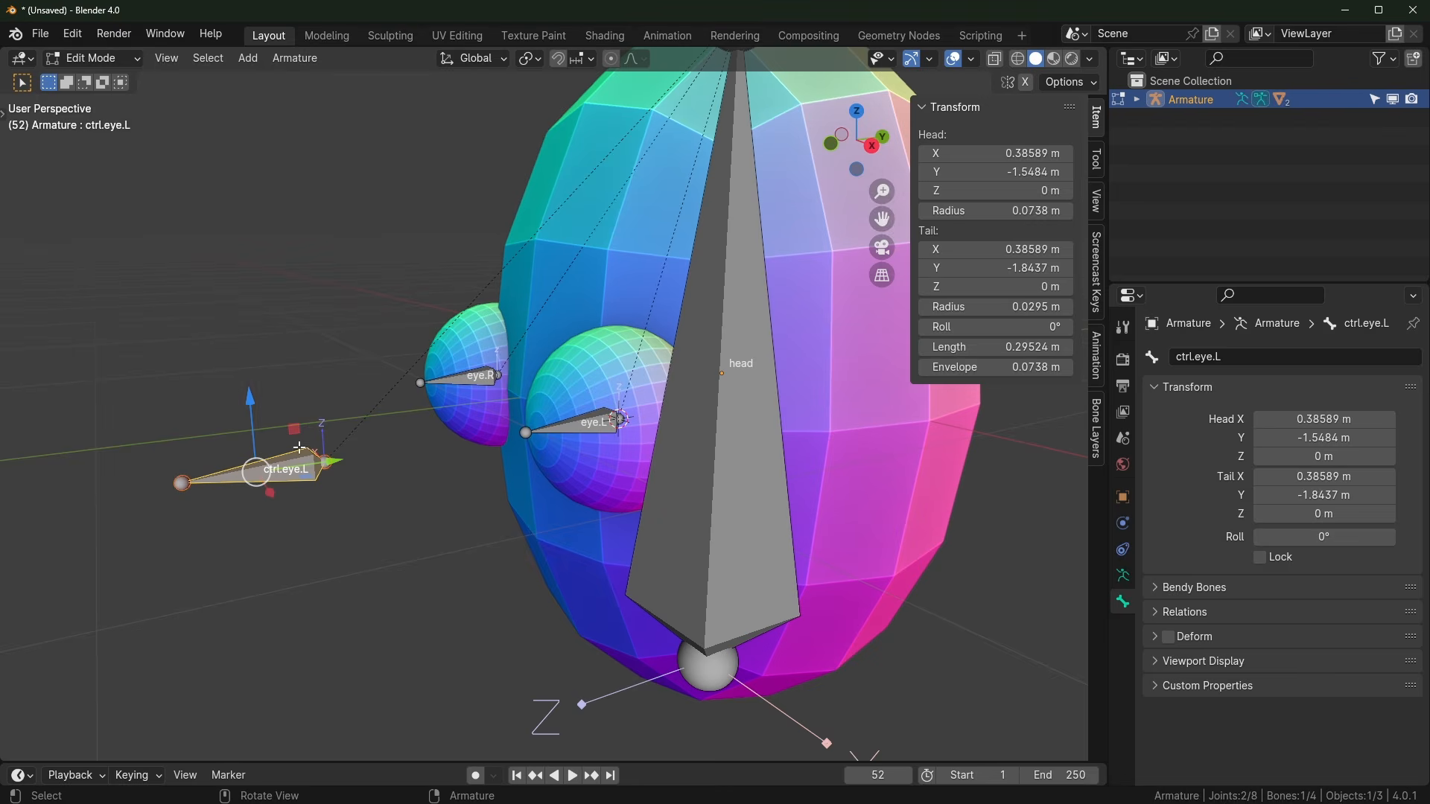
scroll(350, 456, "down", 2)
middle_click_drag(478, 402, 494, 498)
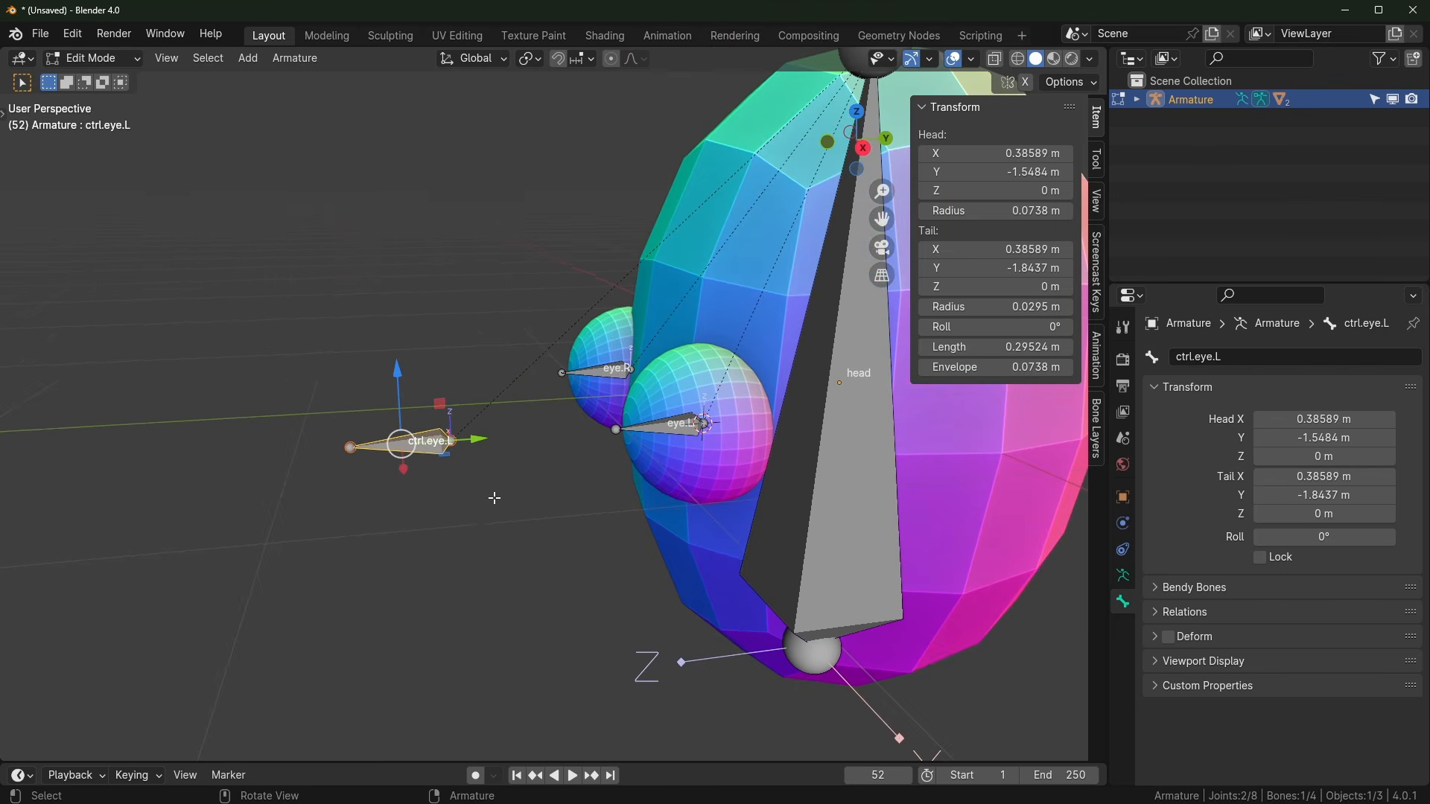
Step: Symmetrize ctrl.eye.L to create a mirrored ctrl.eye.R bone
right_click(411, 445)
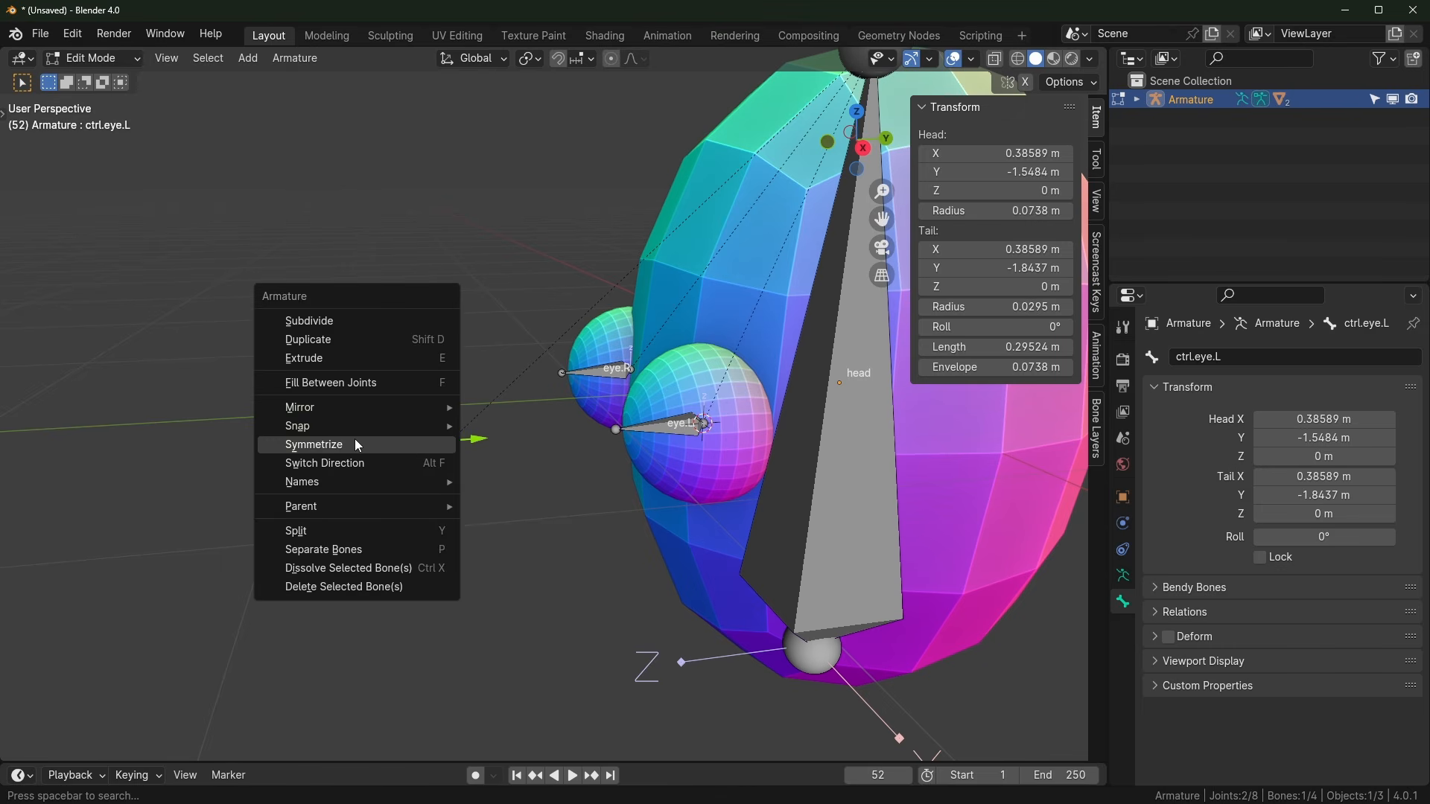
left_click(358, 445)
middle_click_drag(387, 462, 562, 566)
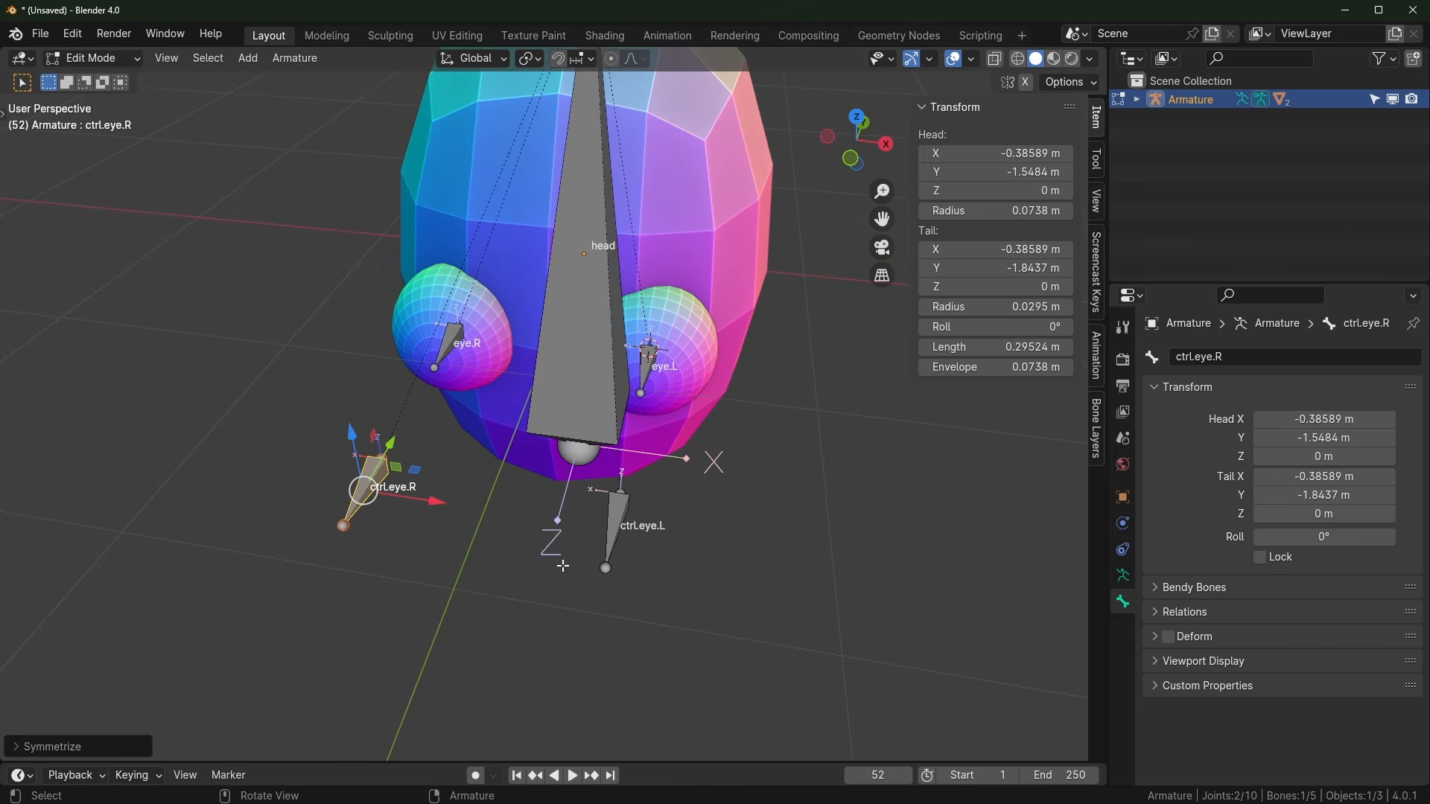
middle_click_drag(345, 489, 296, 489)
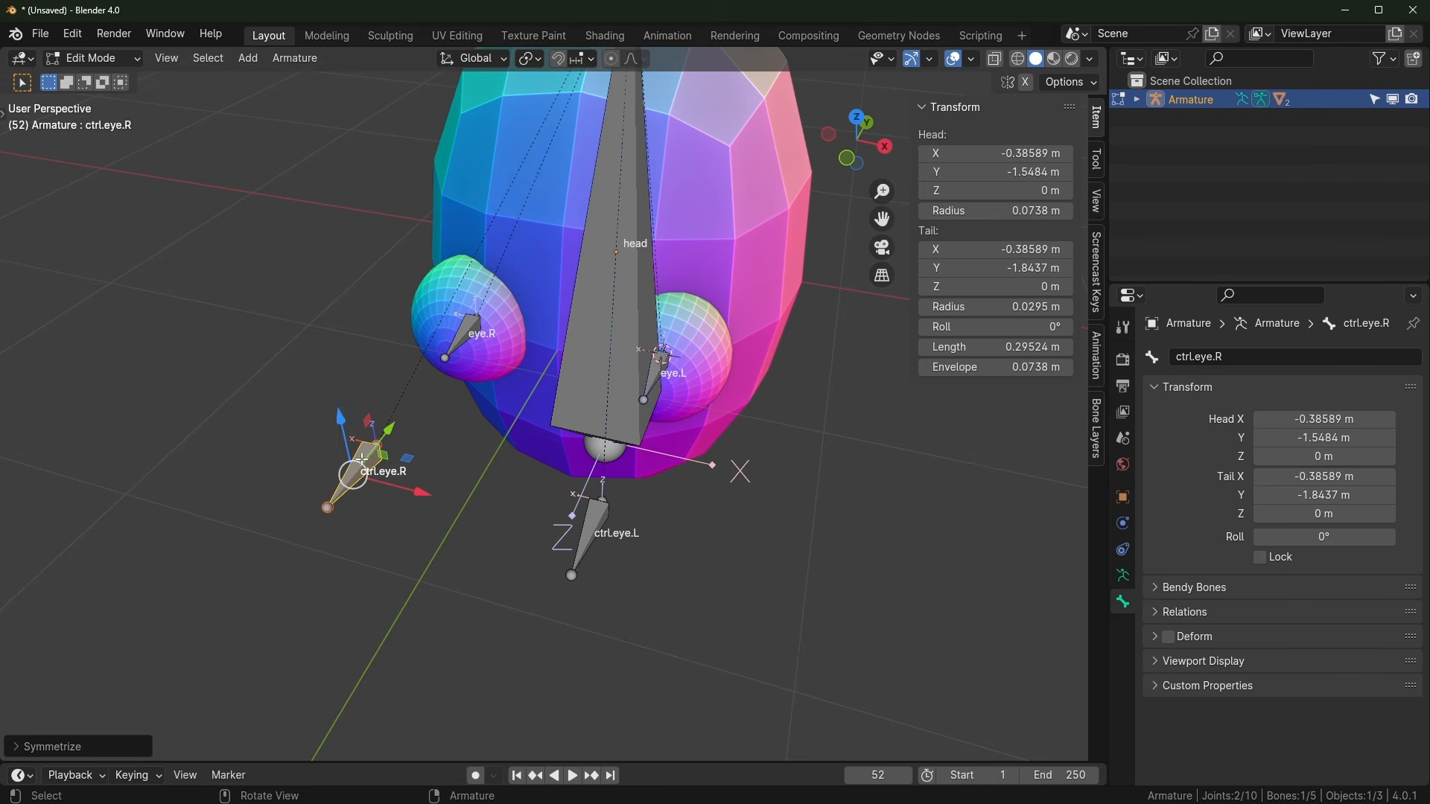
scroll(361, 459, "up", 1)
Step: Snap the 3D cursor between both eye controls and add a new bone there
left_click(594, 575, "shift")
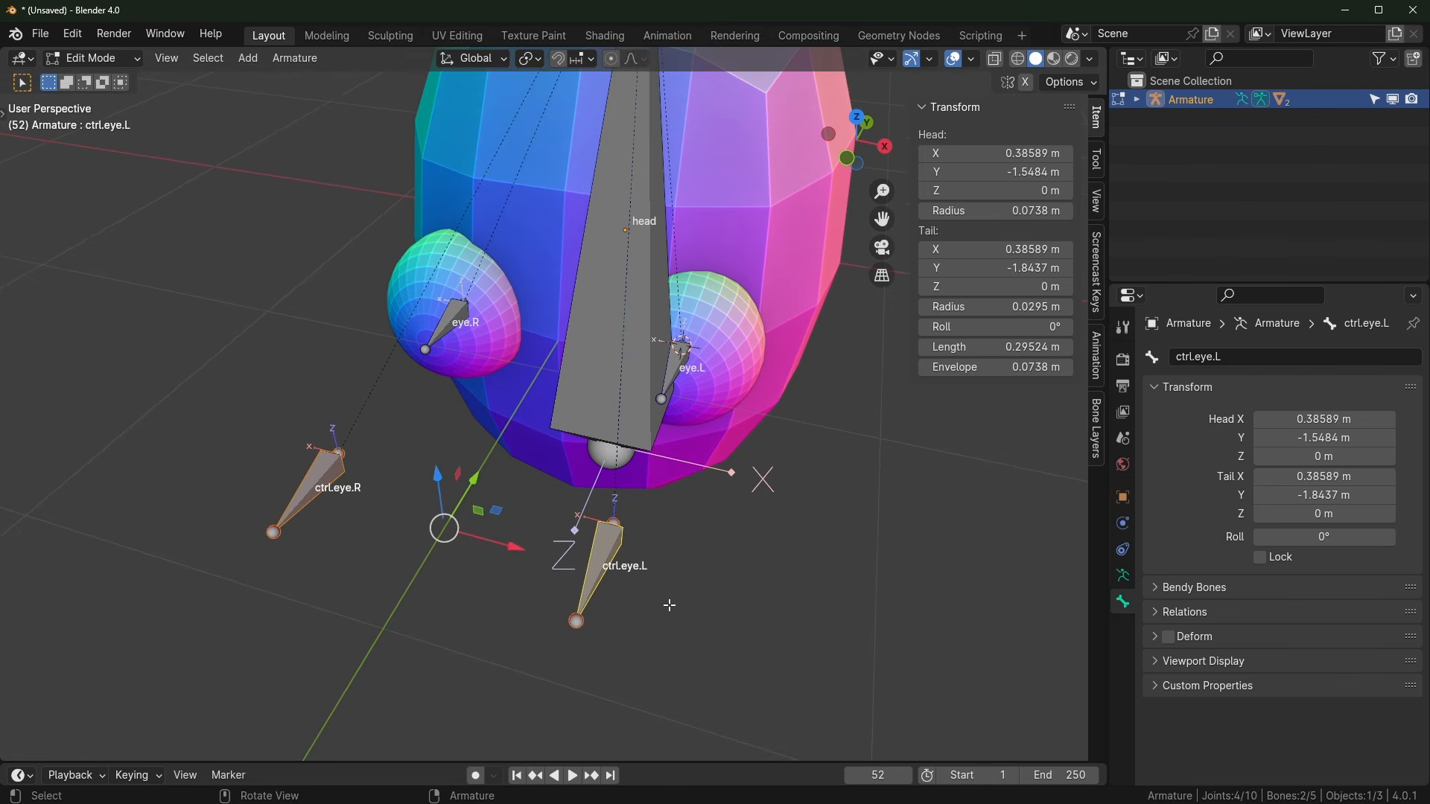
key("shift+s")
left_click(692, 706)
left_click(491, 596)
middle_click_drag(520, 584, 514, 521)
key("shift+a")
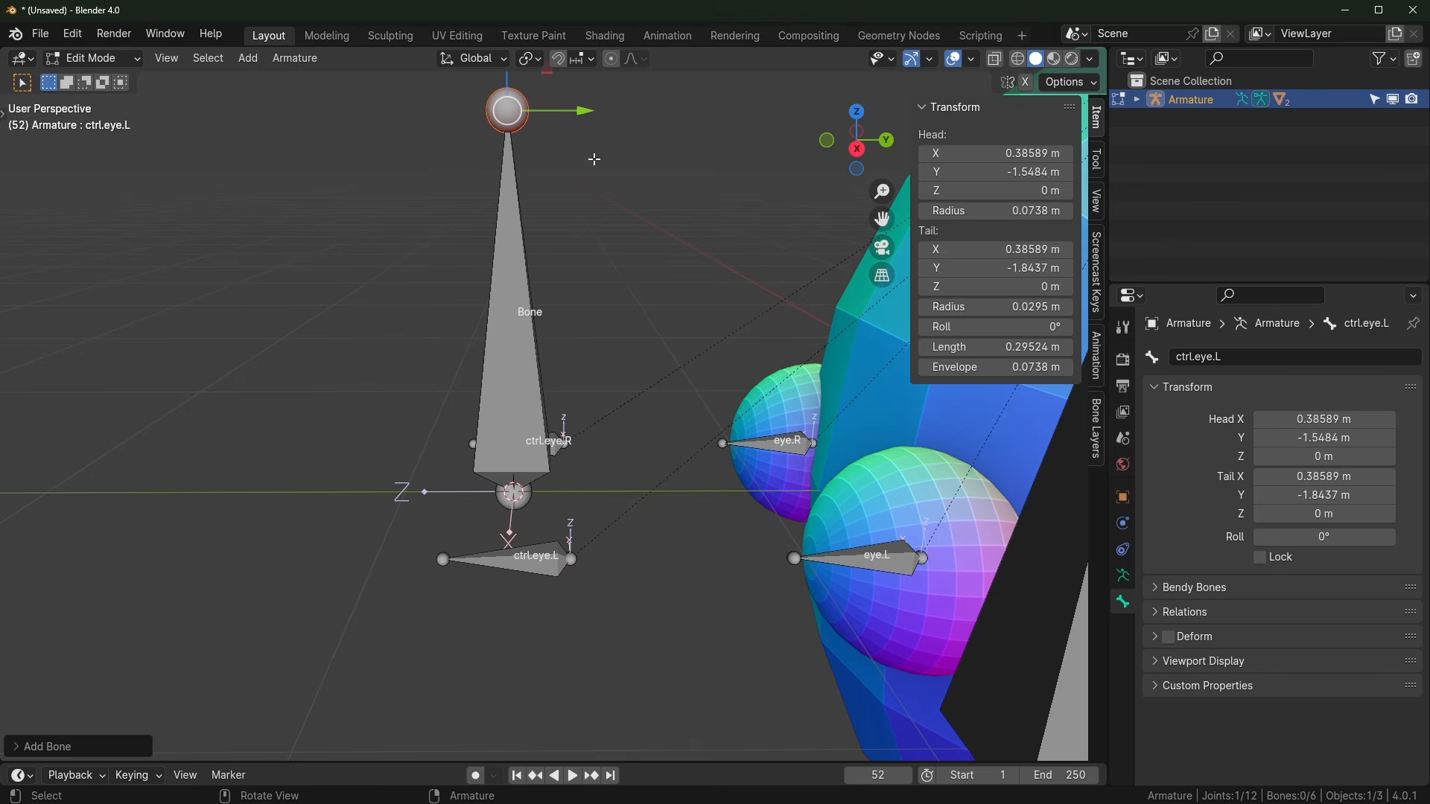
Step: Pull the new bone's tail forward along Y to -2.1377 m
left_click(503, 112)
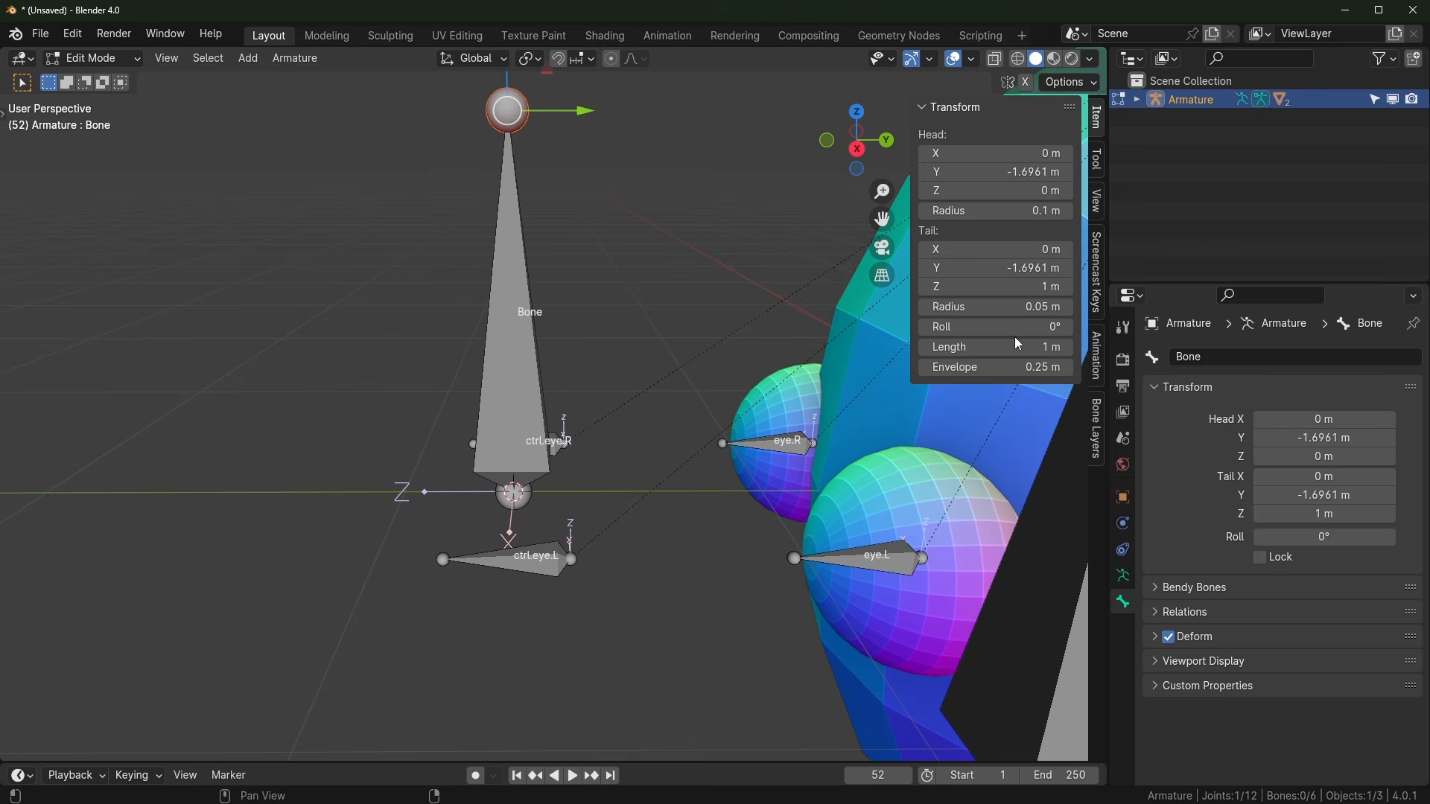
left_click_drag(1015, 345, 912, 346)
left_click_drag(589, 489, 359, 494)
middle_click_drag(521, 493, 456, 493)
left_click_drag(442, 489, 430, 489)
middle_click_drag(433, 495, 507, 566)
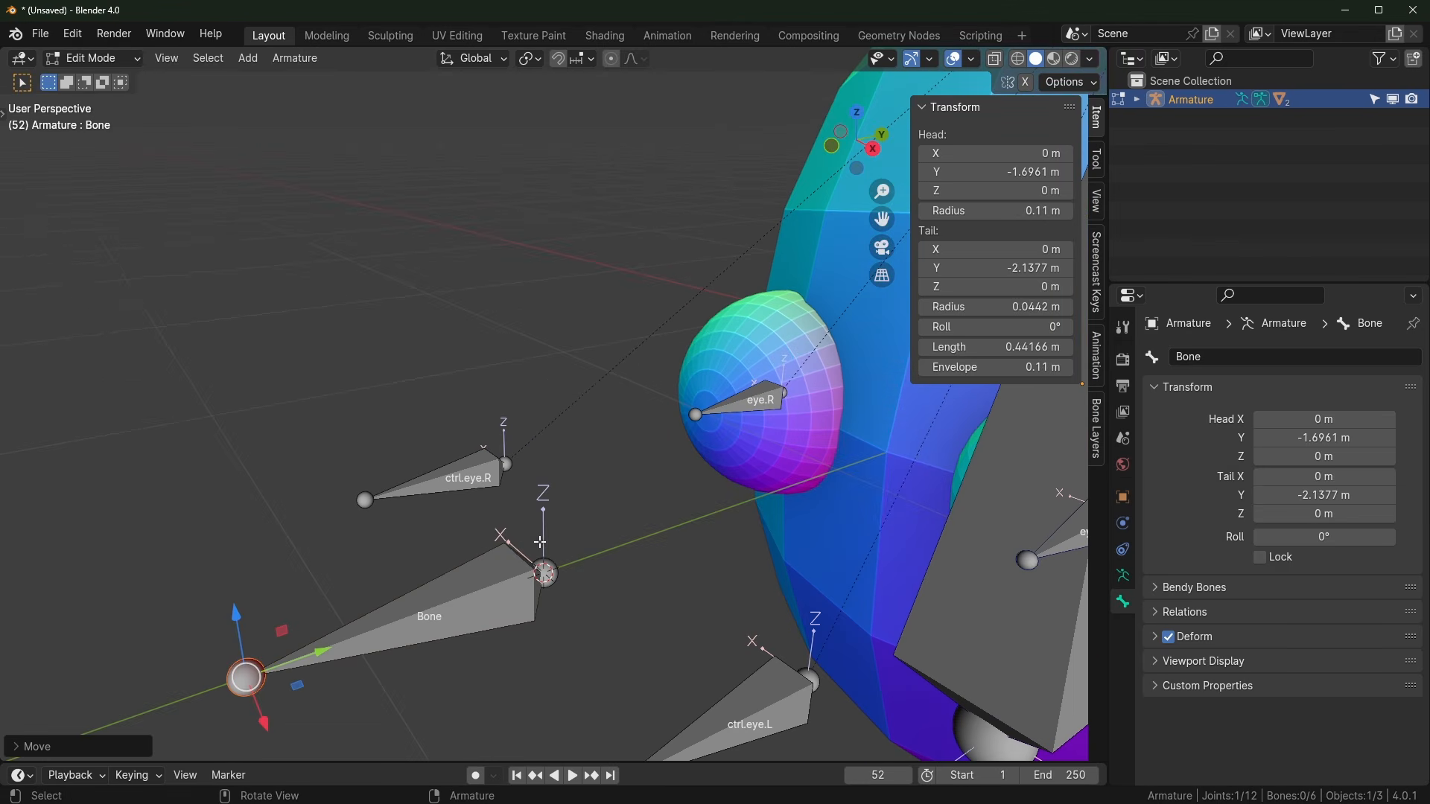
Step: Name the new bone ctrl.eye
left_click(487, 599)
key("F2")
type("ctrl.eye")
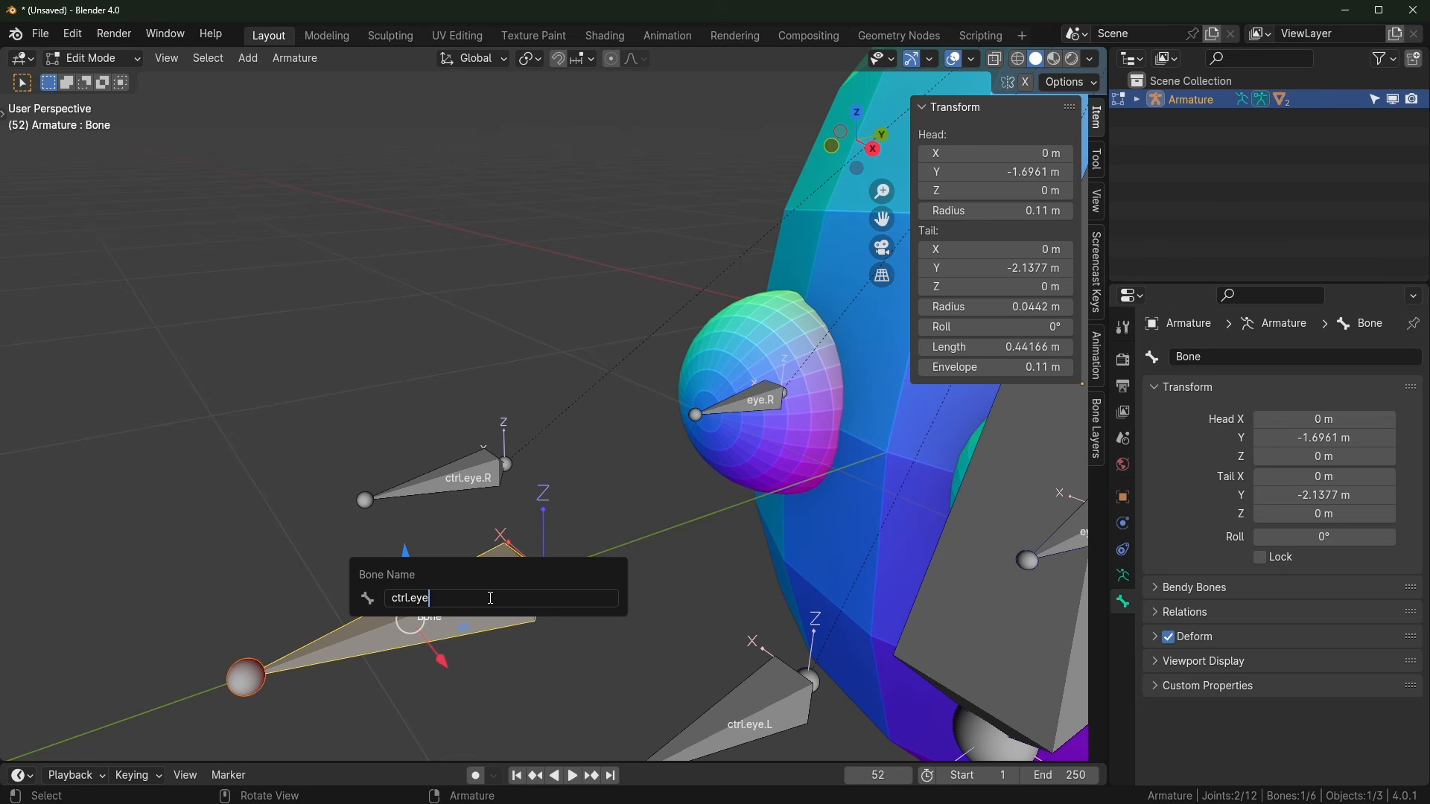
key("Return")
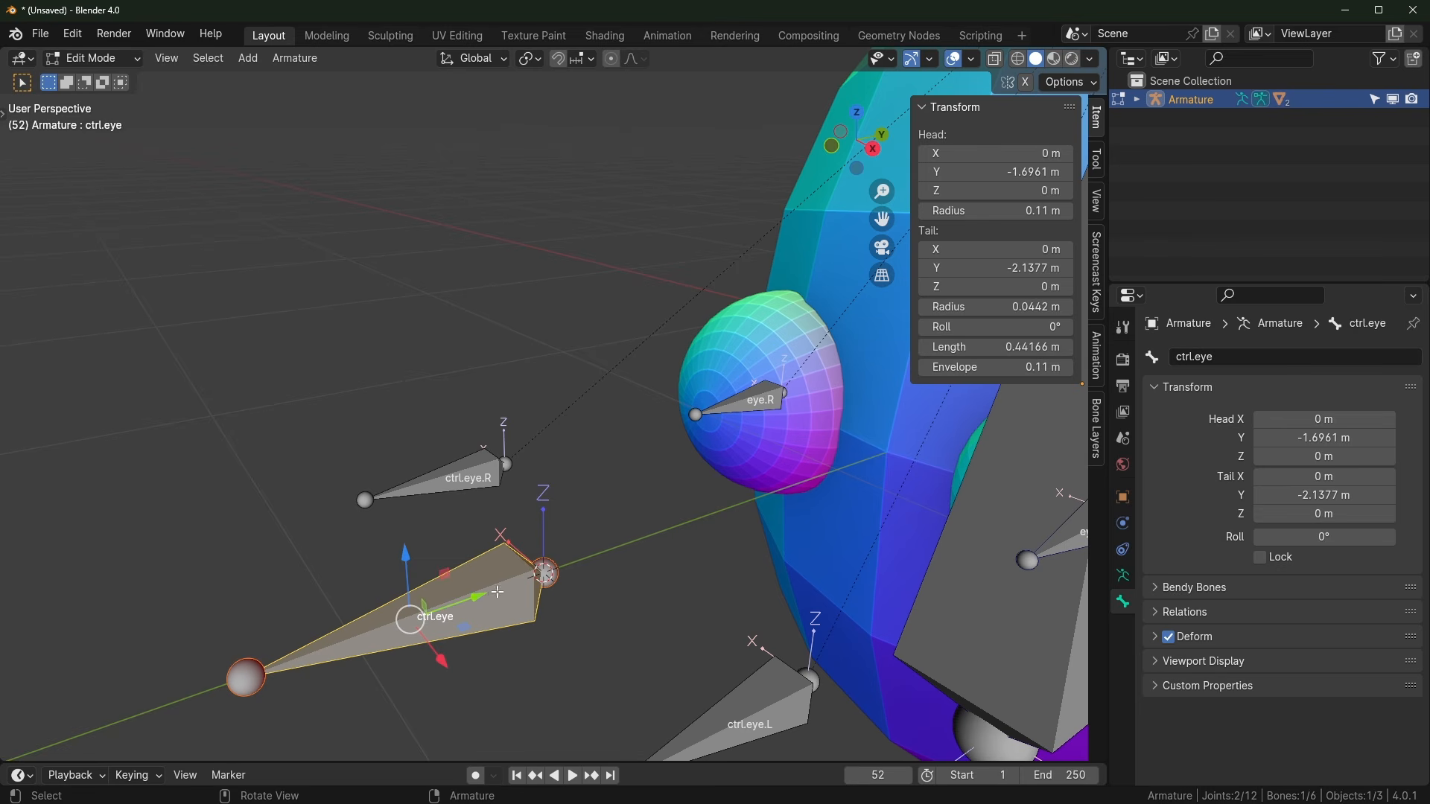
middle_click_drag(489, 598, 655, 661)
middle_click_drag(617, 618, 646, 626)
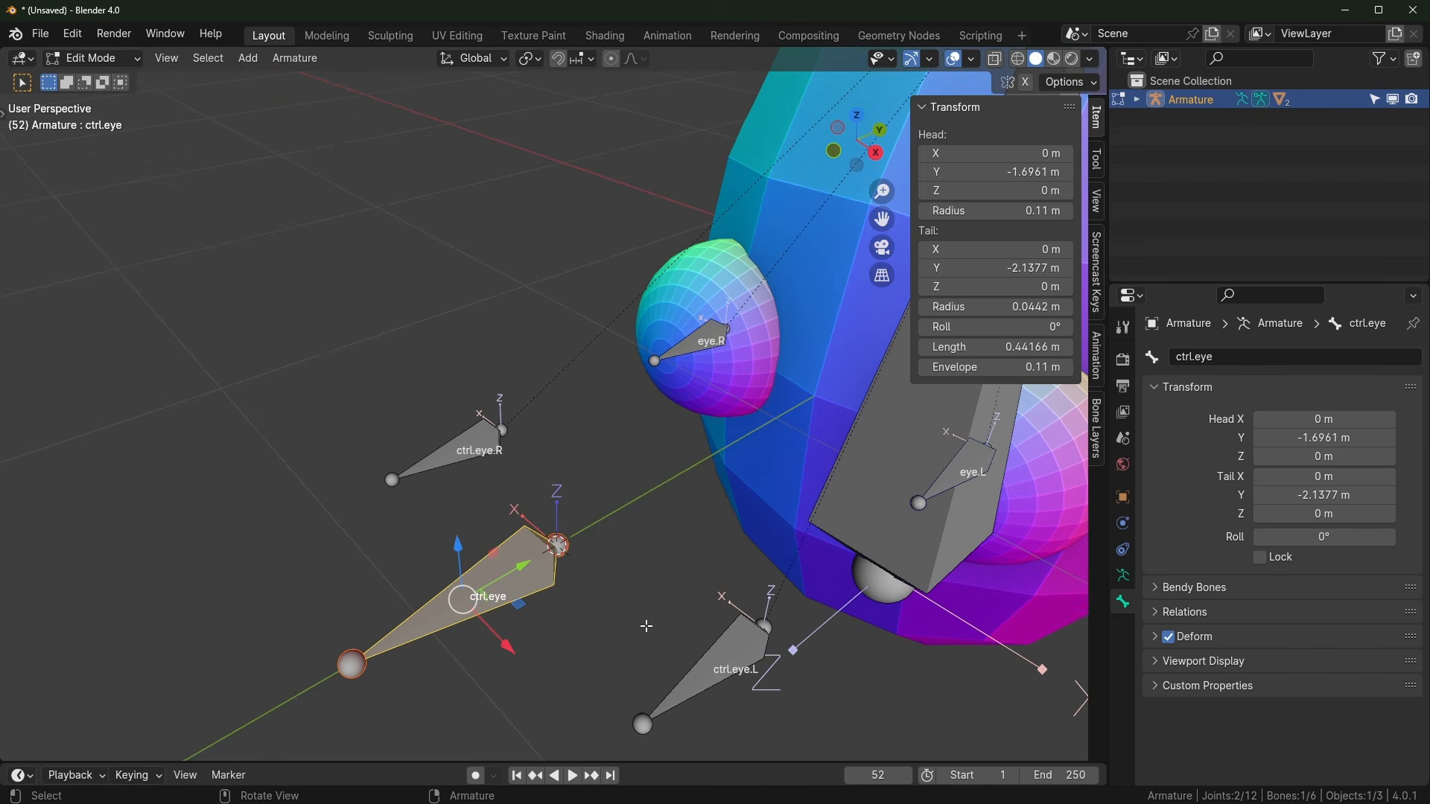
middle_click_drag(670, 566, 839, 492)
Step: Parent ctrl.eye to the head bone with Keep Offset
left_click(849, 492)
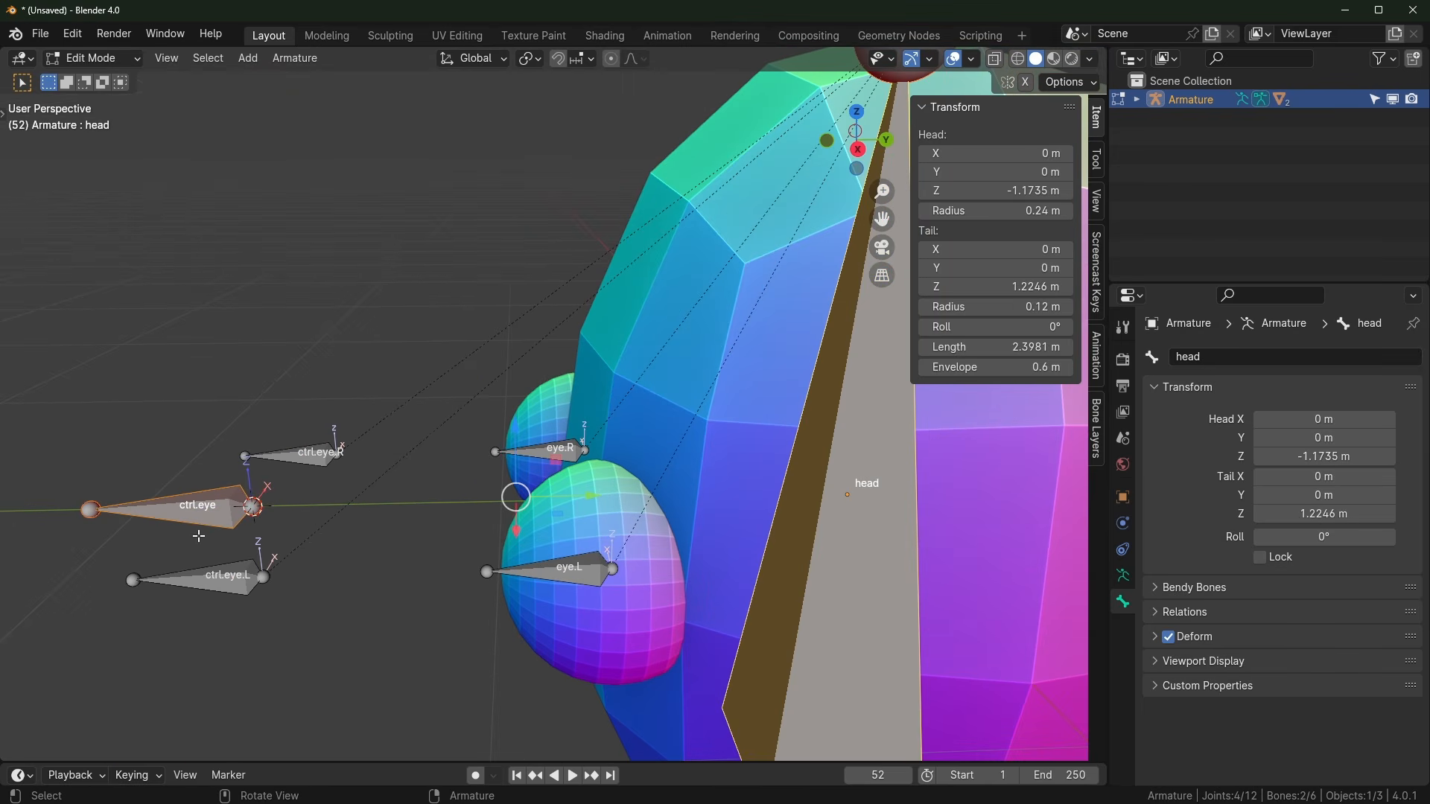
key("ctrl+p")
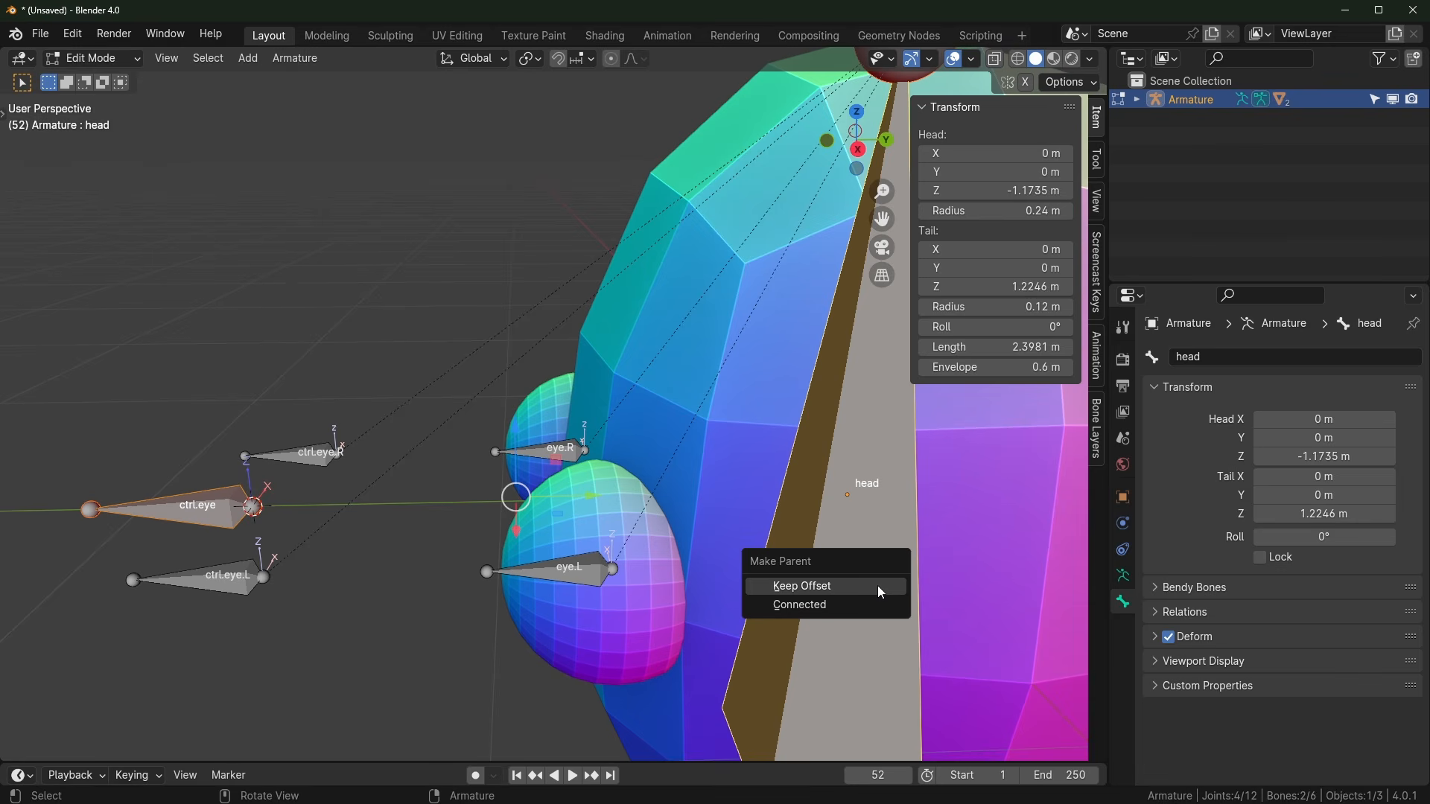
left_click(881, 592)
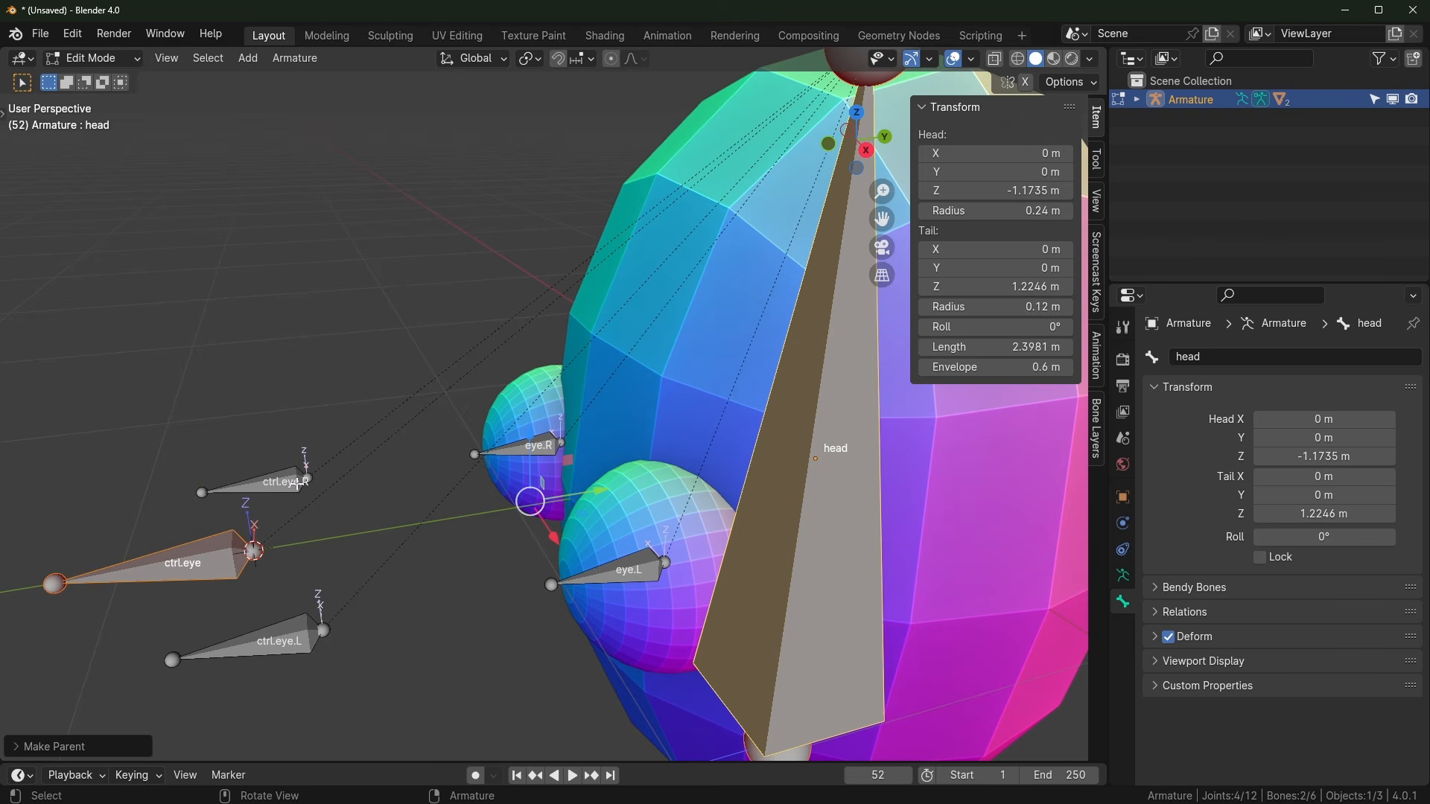
Step: Parent ctrl.eye.R and ctrl.eye.L to ctrl.eye with Keep Offset
left_click(296, 488)
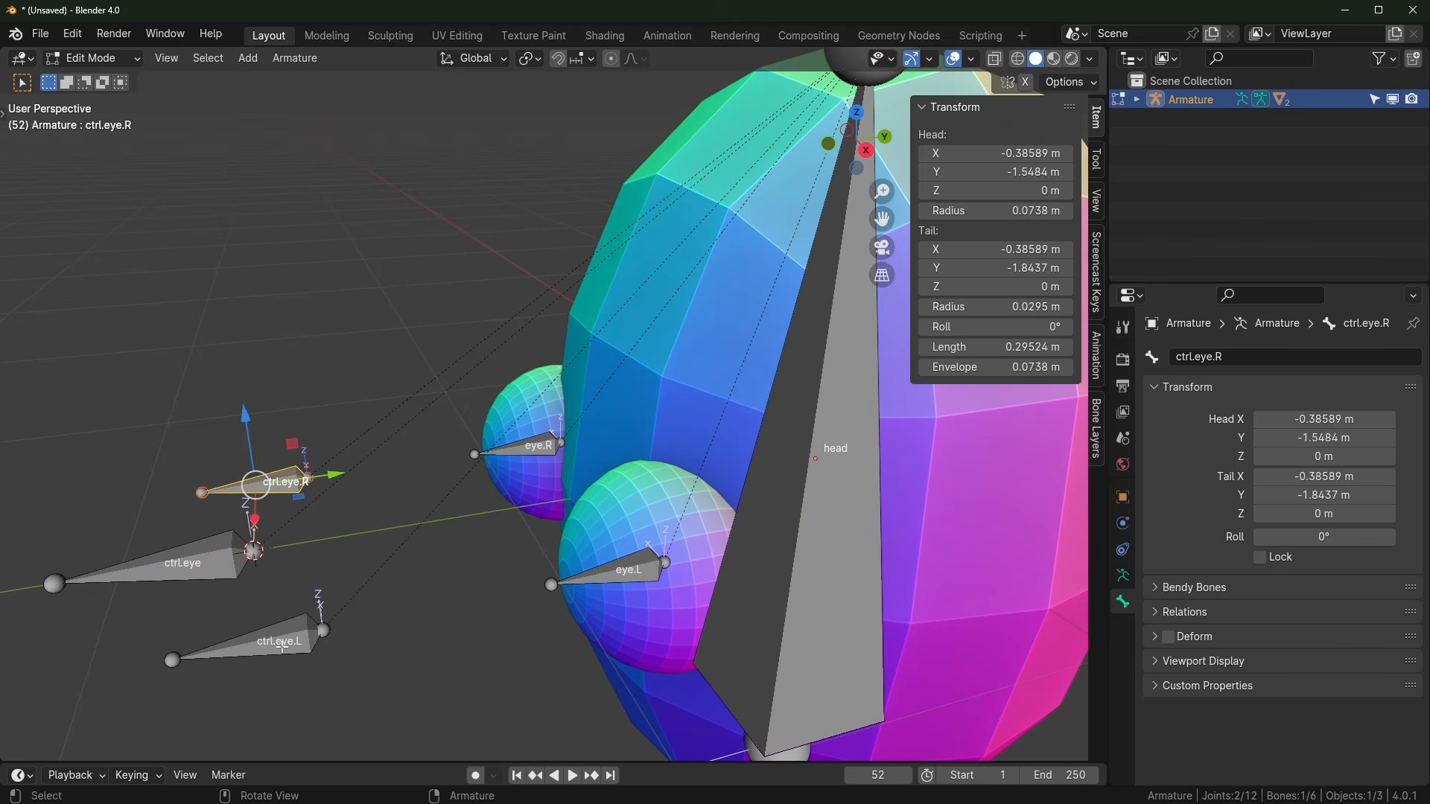
left_click(300, 641, "shift")
middle_click_drag(425, 626, 588, 581, "shift")
scroll(587, 581, "up", 1)
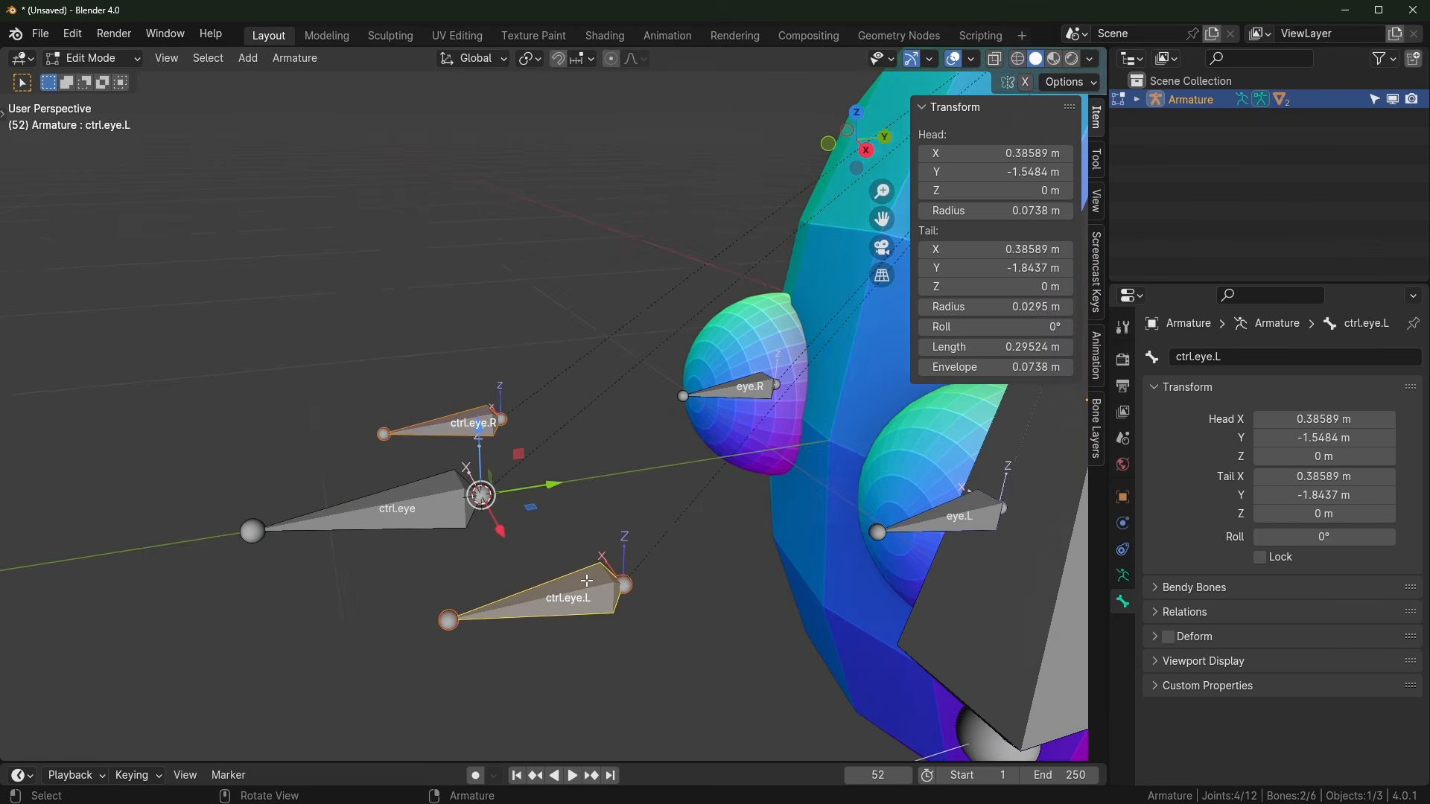
left_click(426, 502, "shift")
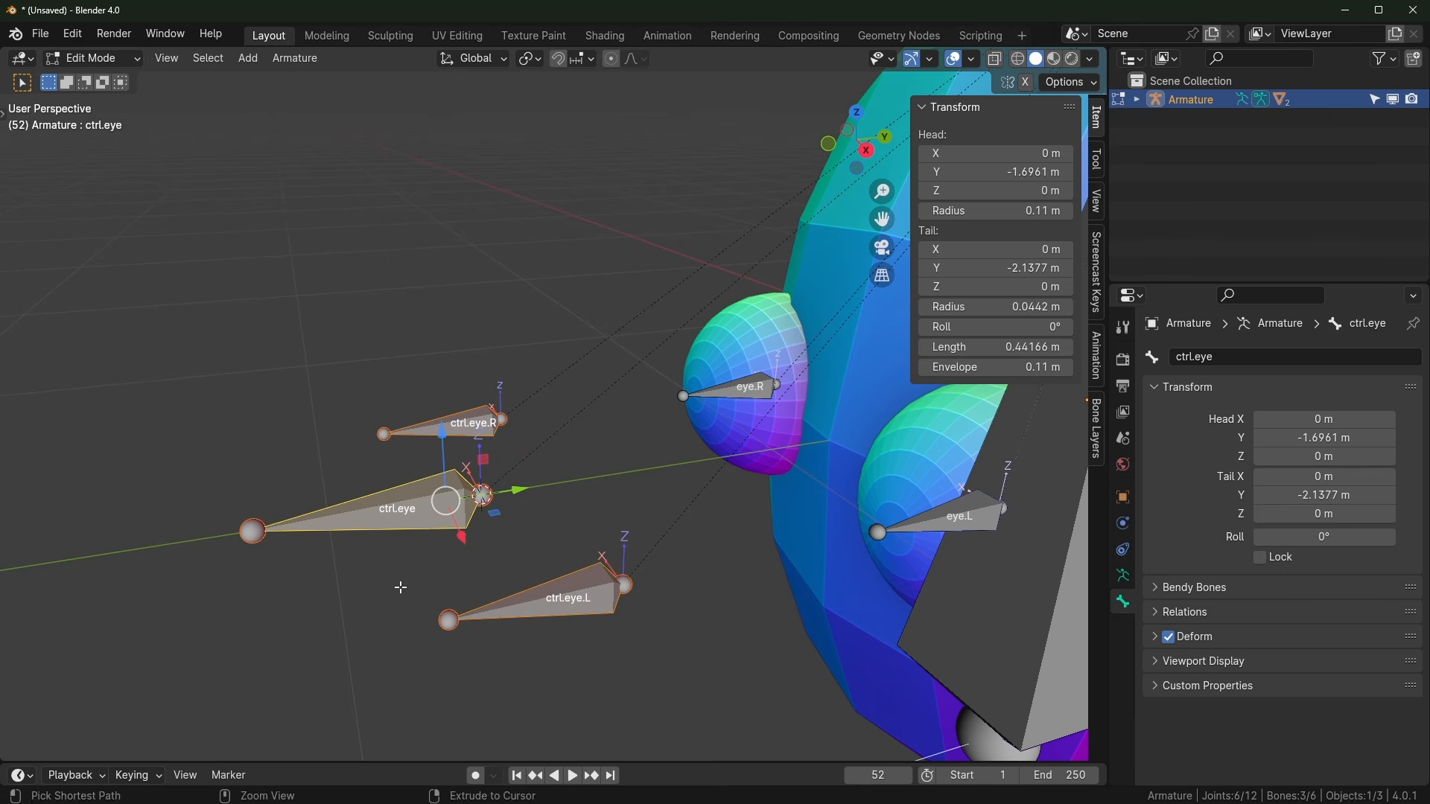
key("ctrl+p")
left_click(402, 592)
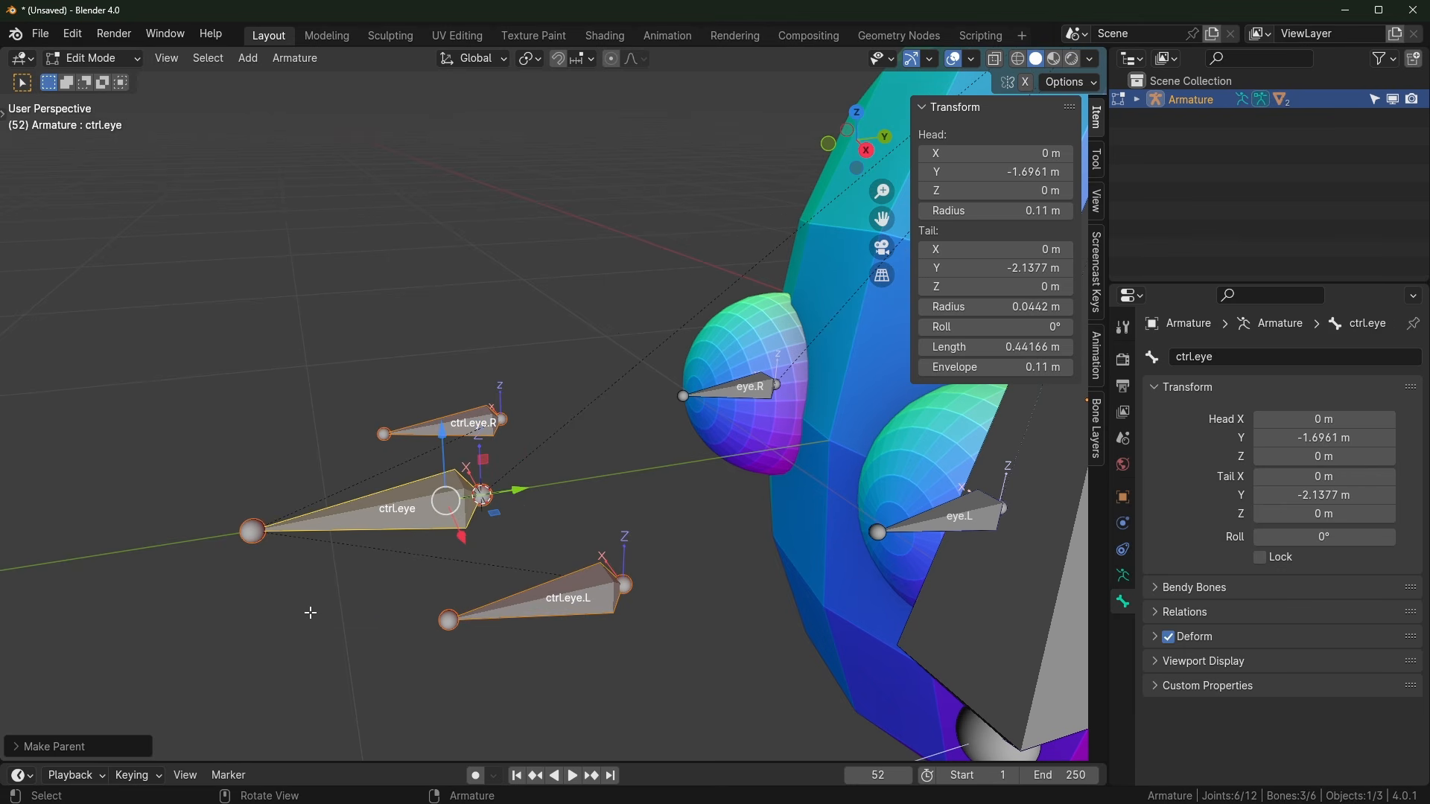
Step: Switch to Pose Mode and test-rotate the head bone around Z, then cancel
key("ctrl+Tab")
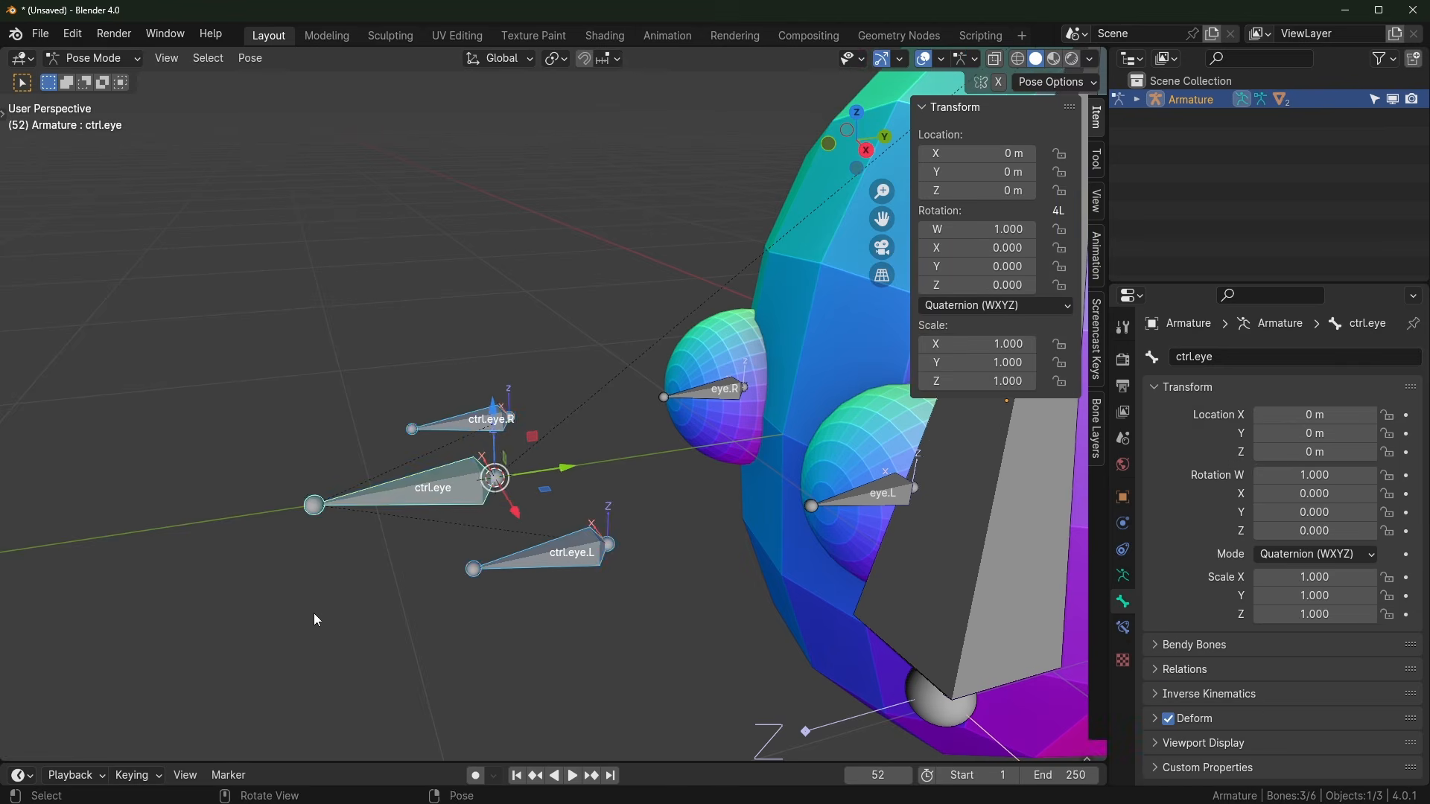
middle_click_drag(314, 613, 850, 417)
left_click(853, 423)
middle_click_drag(920, 529, 810, 512)
key("r")
key("z")
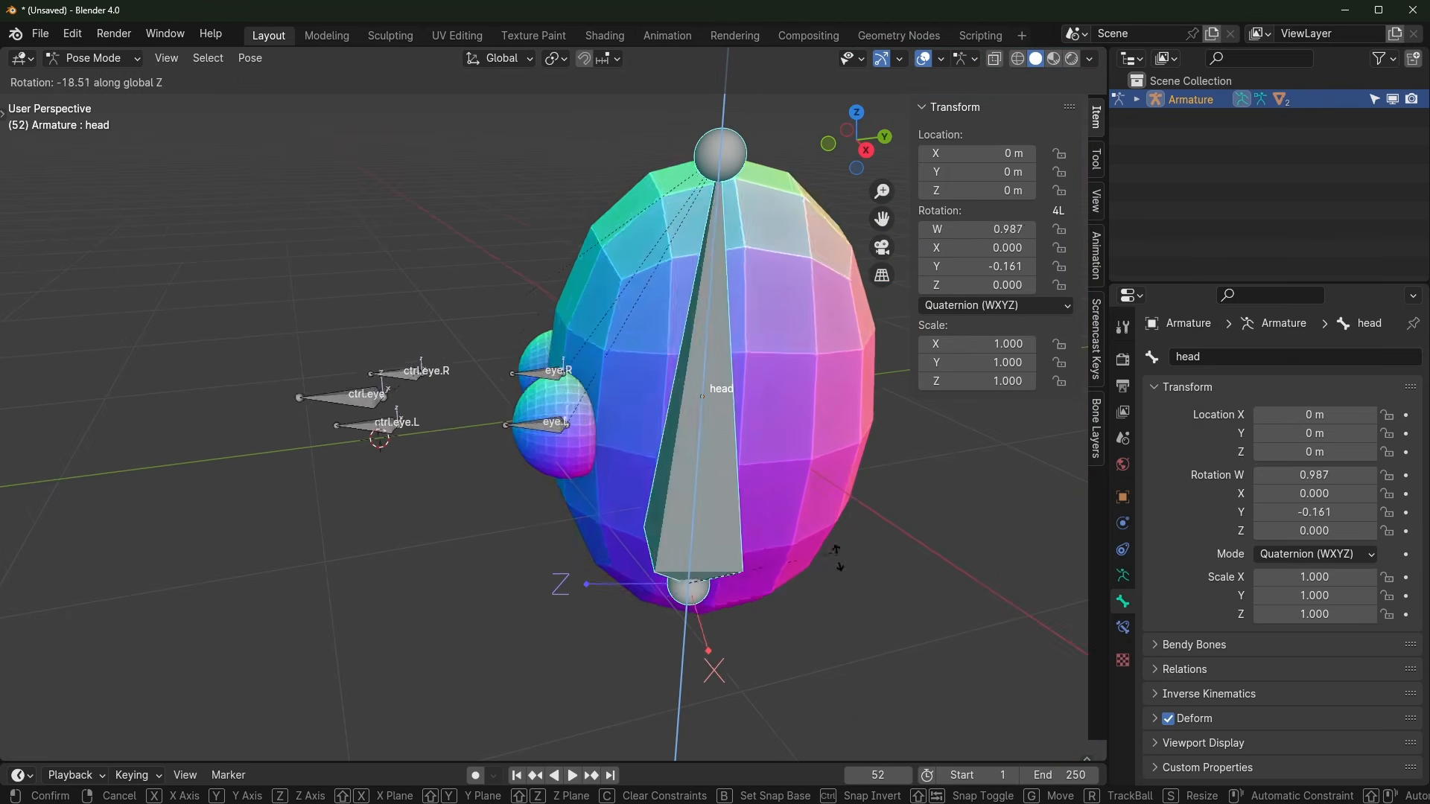
right_click(842, 447)
scroll(434, 507, "up", 2)
middle_click_drag(434, 507, 422, 564, "shift")
Step: Test-move ctrl.eye to check its children, then cancel
left_click(385, 490)
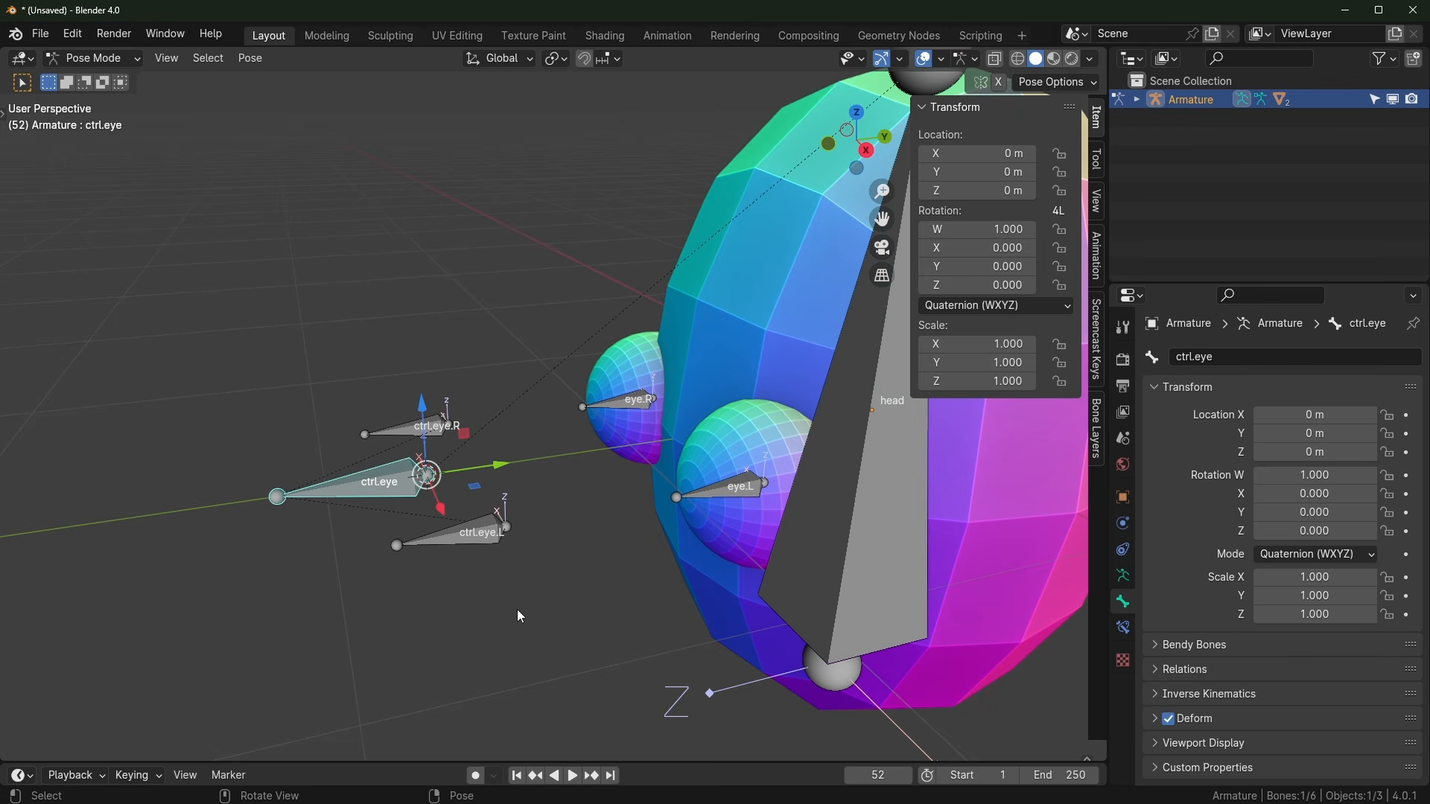
key("g")
right_click(450, 553)
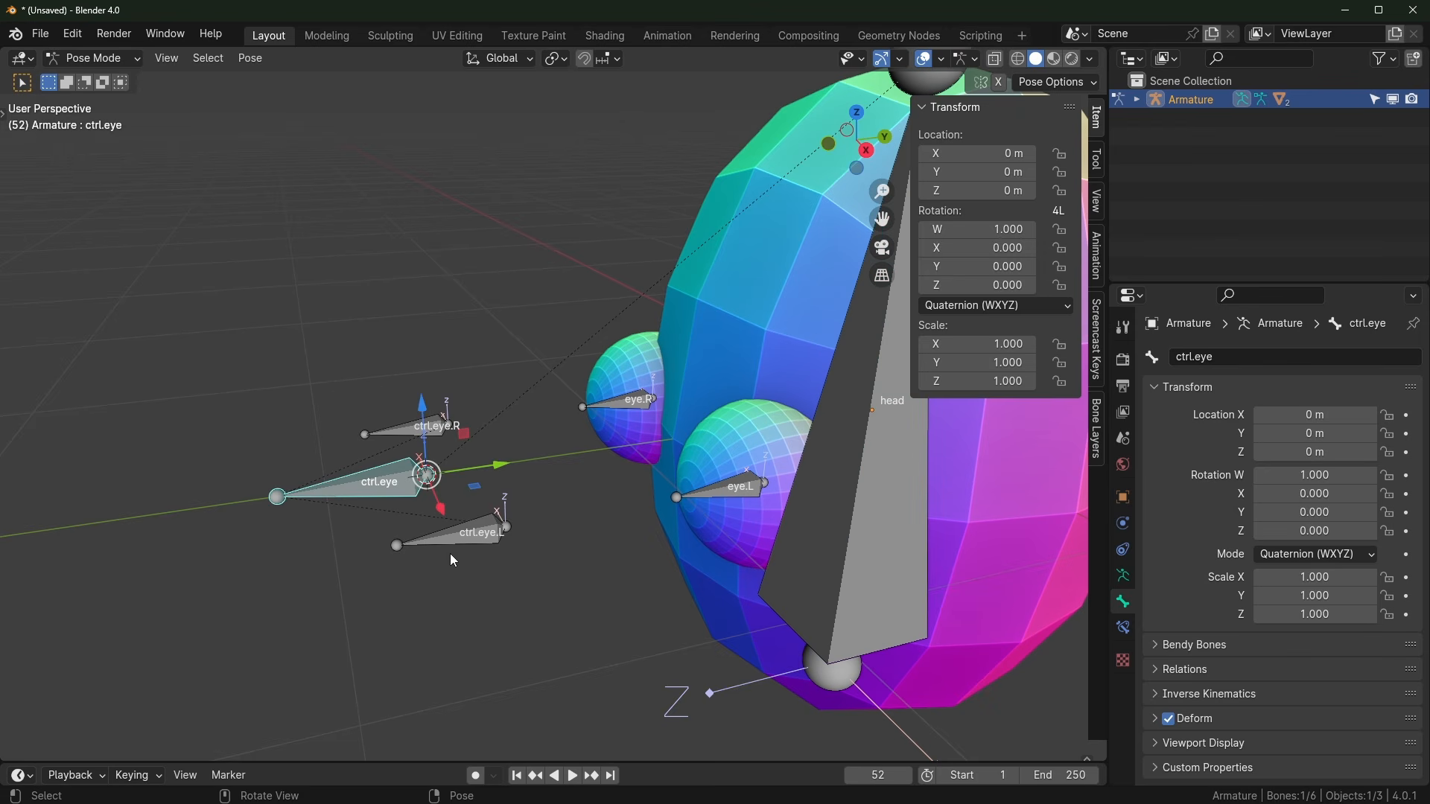
middle_click_drag(461, 549, 529, 605)
middle_click_drag(655, 588, 584, 566)
Step: Select eye.R, ctrl.eye.R, eye.L and ctrl.eye.L in turn to inspect them
left_click(650, 405)
left_click(431, 428)
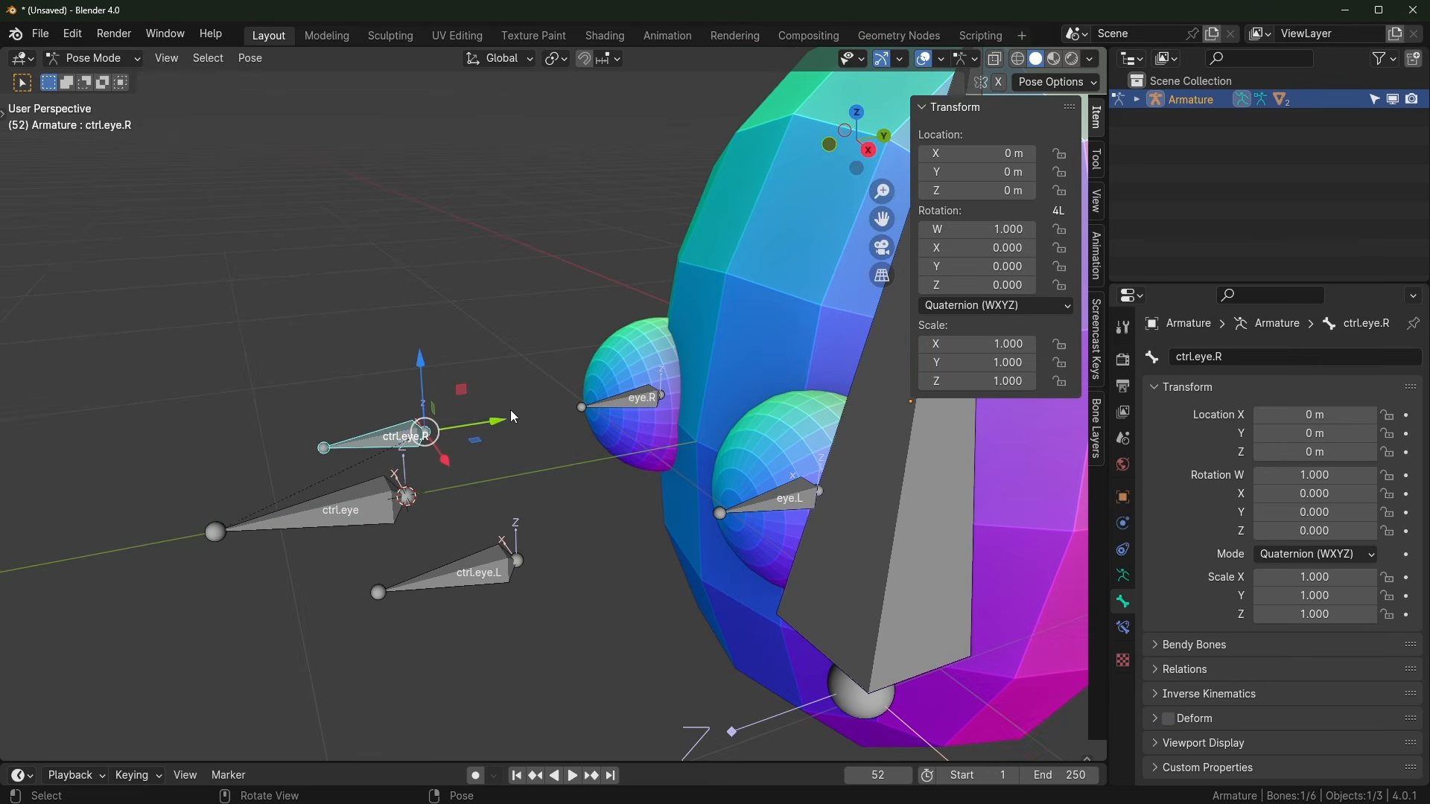
middle_click_drag(511, 410, 648, 406)
left_click(650, 401)
left_click(350, 452)
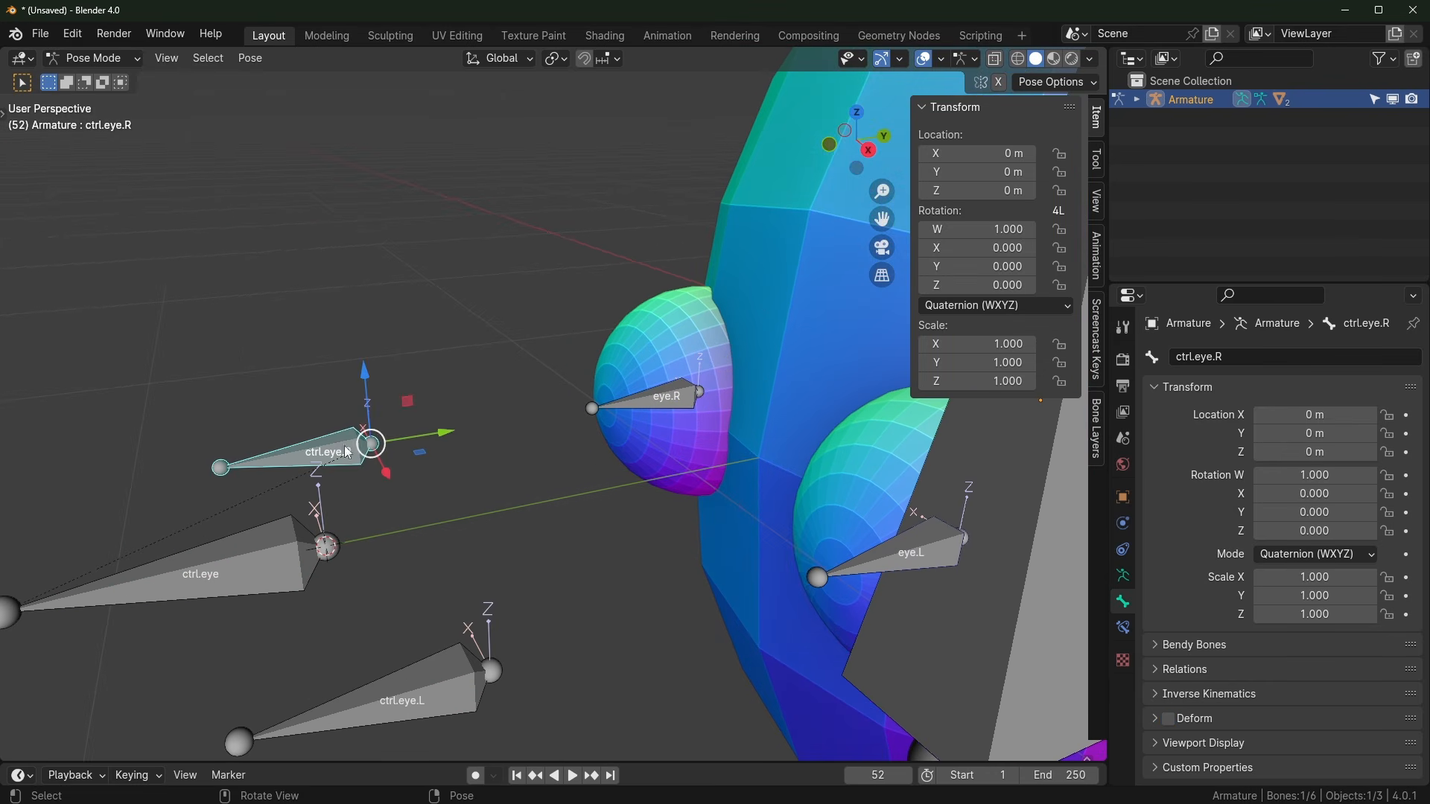
left_click(862, 577)
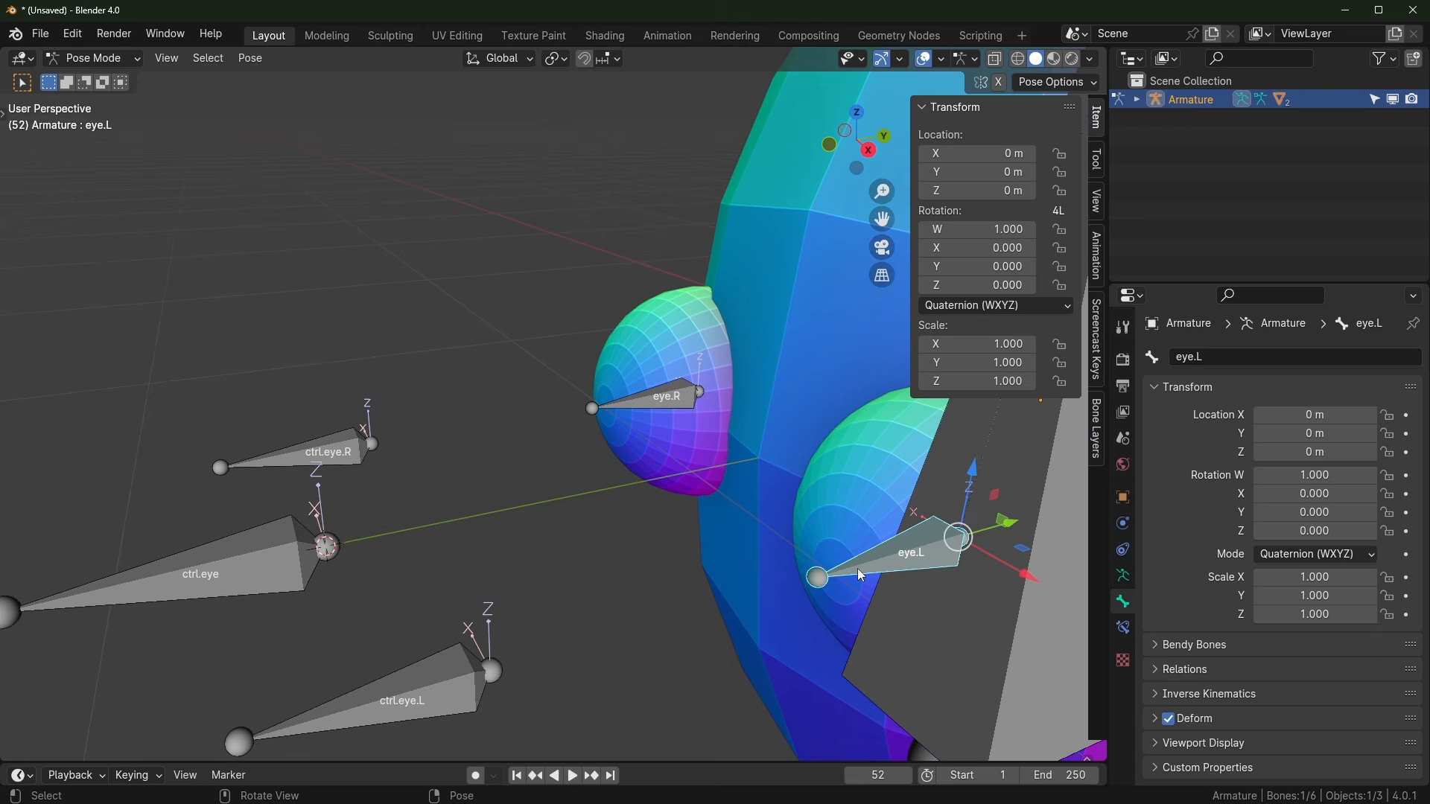
left_click(443, 684)
Step: Return to Pose Mode, select eye.L and show its Bone Constraint properties
key("ctrl+Tab")
scroll(515, 527, "down", 2)
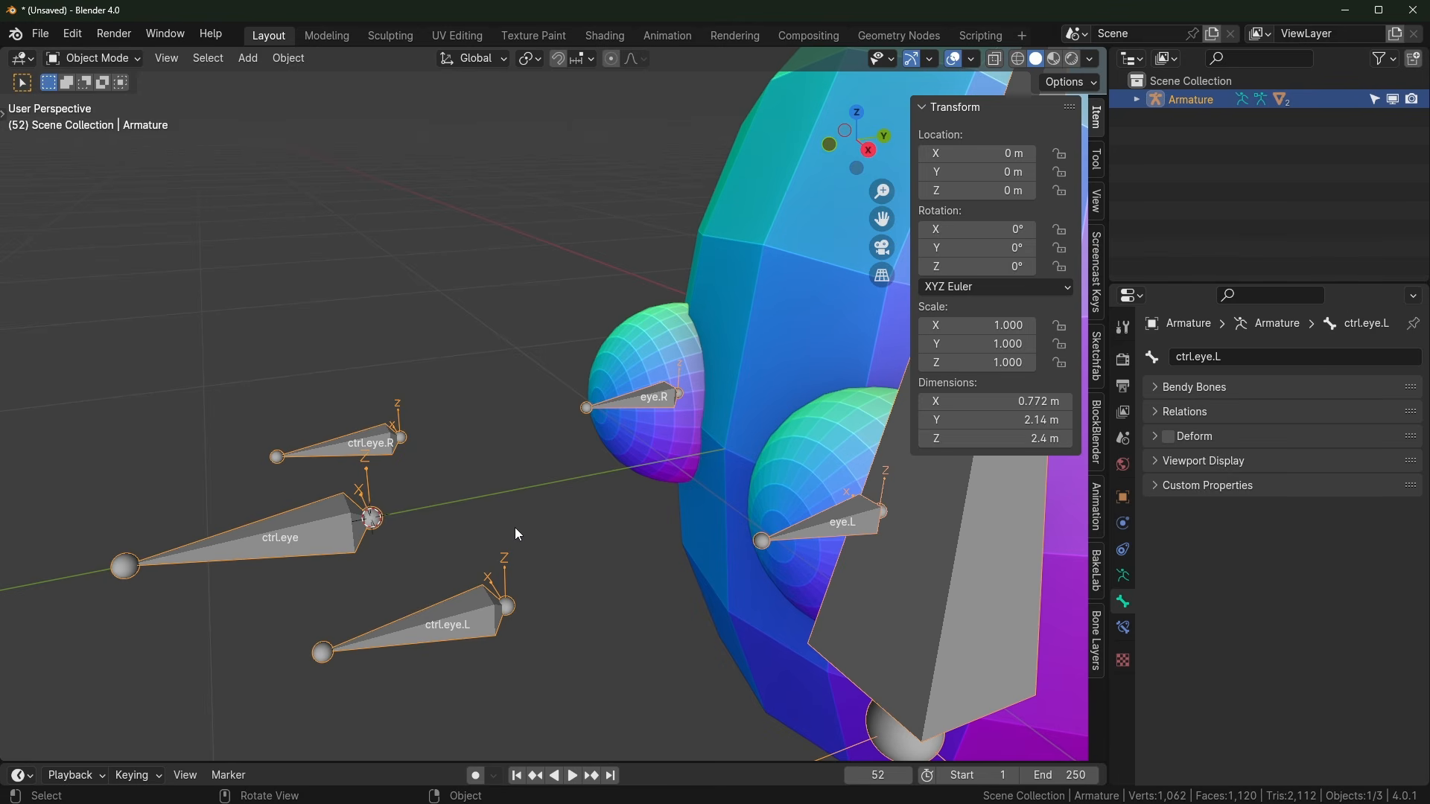
key("ctrl+Tab")
middle_click_drag(518, 534, 681, 476)
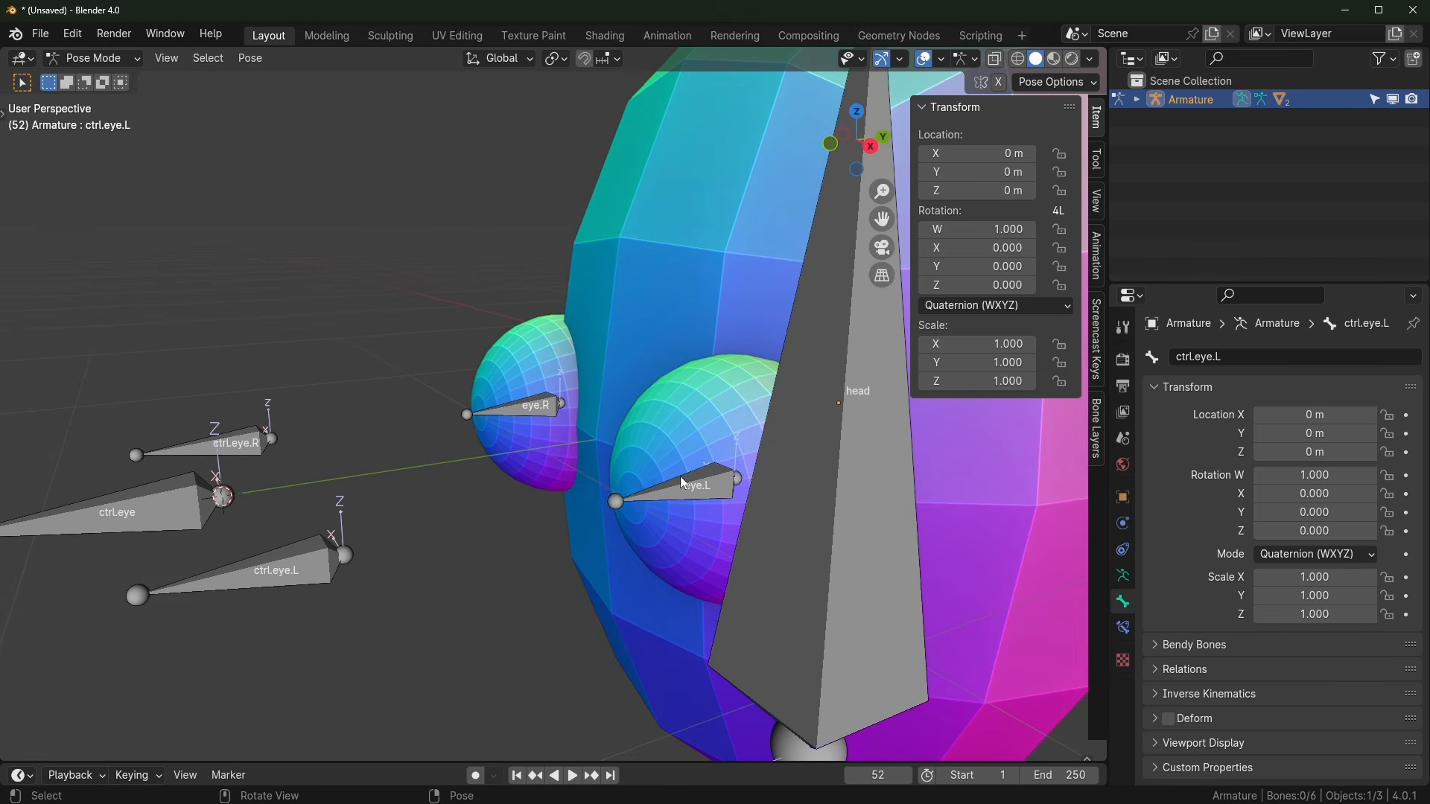
left_click(684, 488)
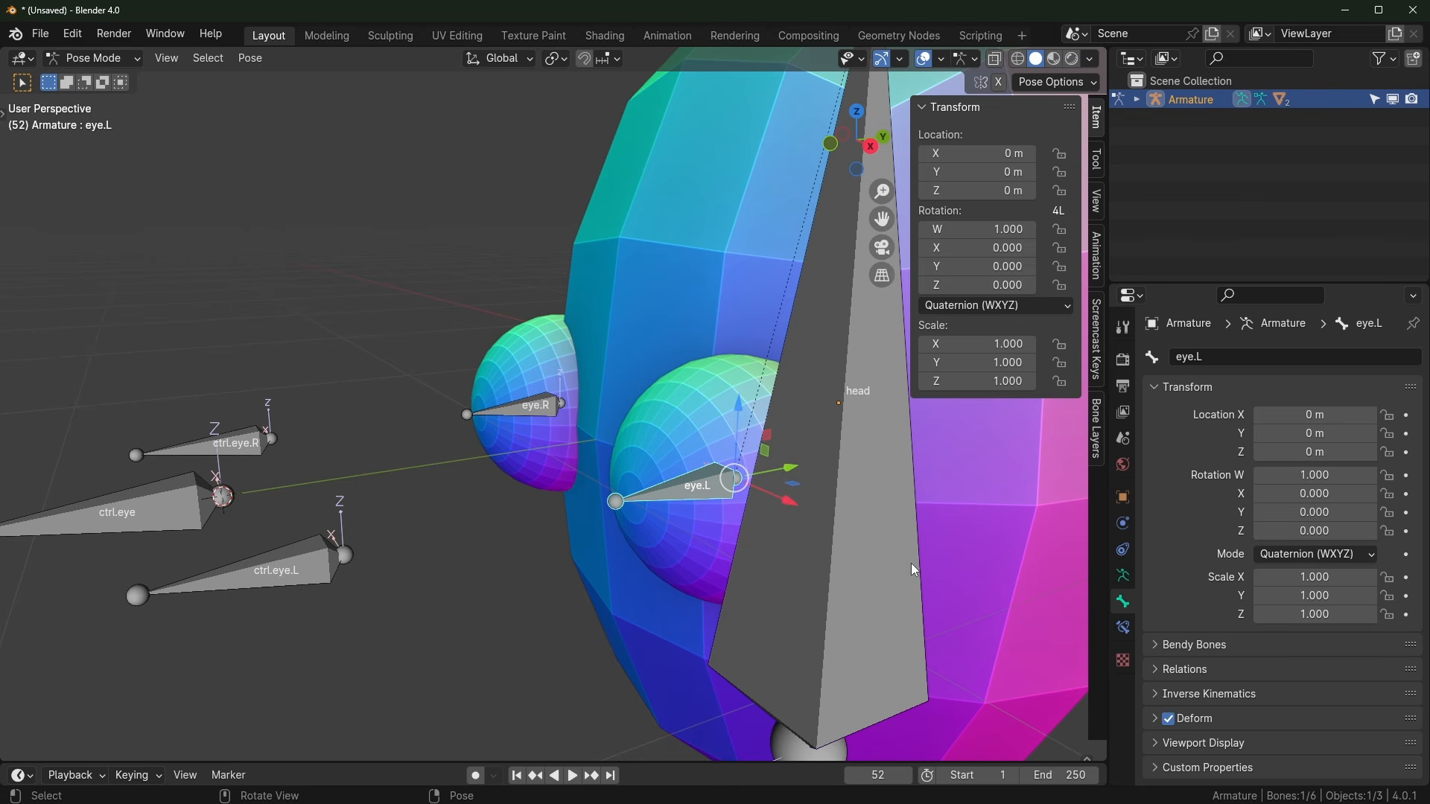
left_click(1124, 632)
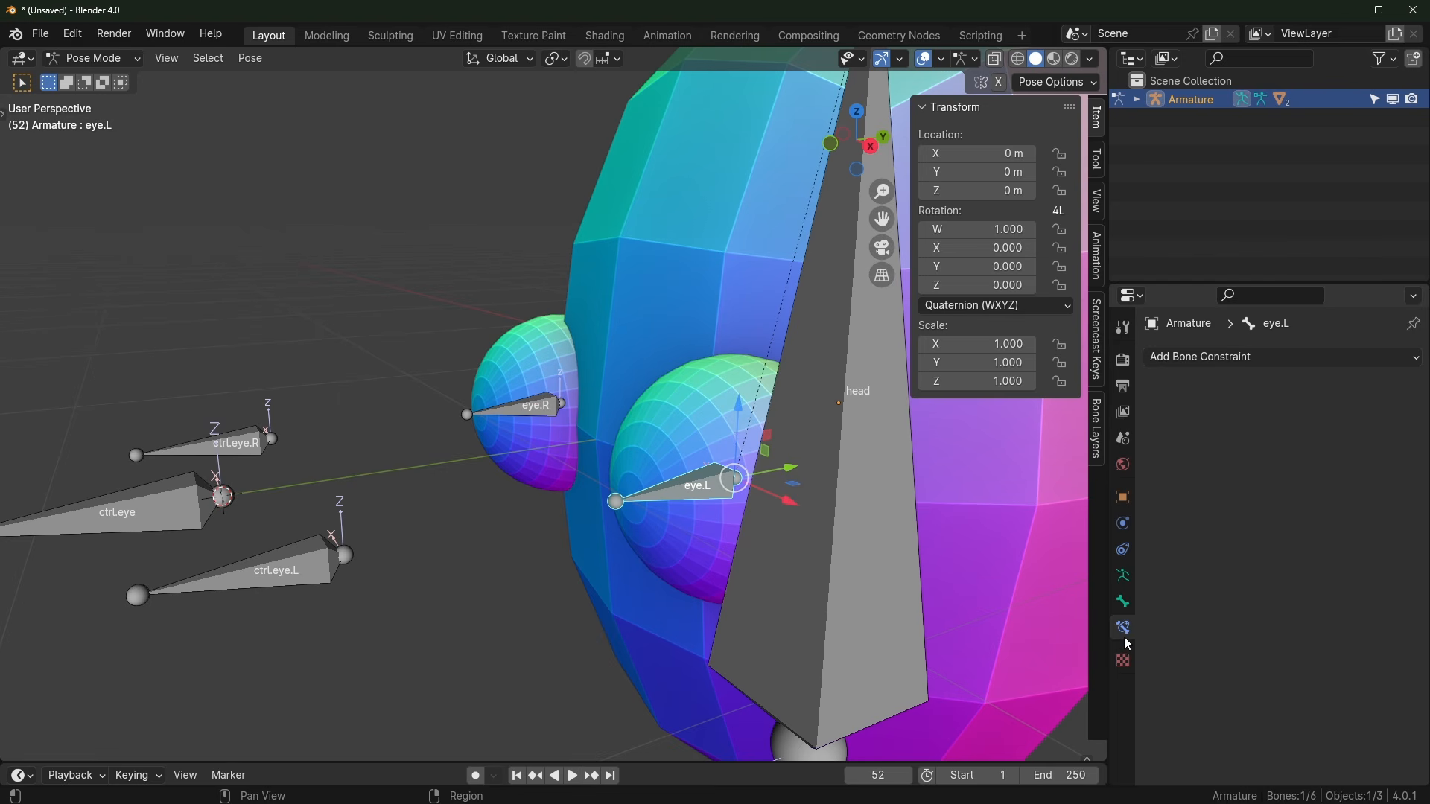
Step: Add a Damped Track bone constraint to eye.L
left_click(1123, 549)
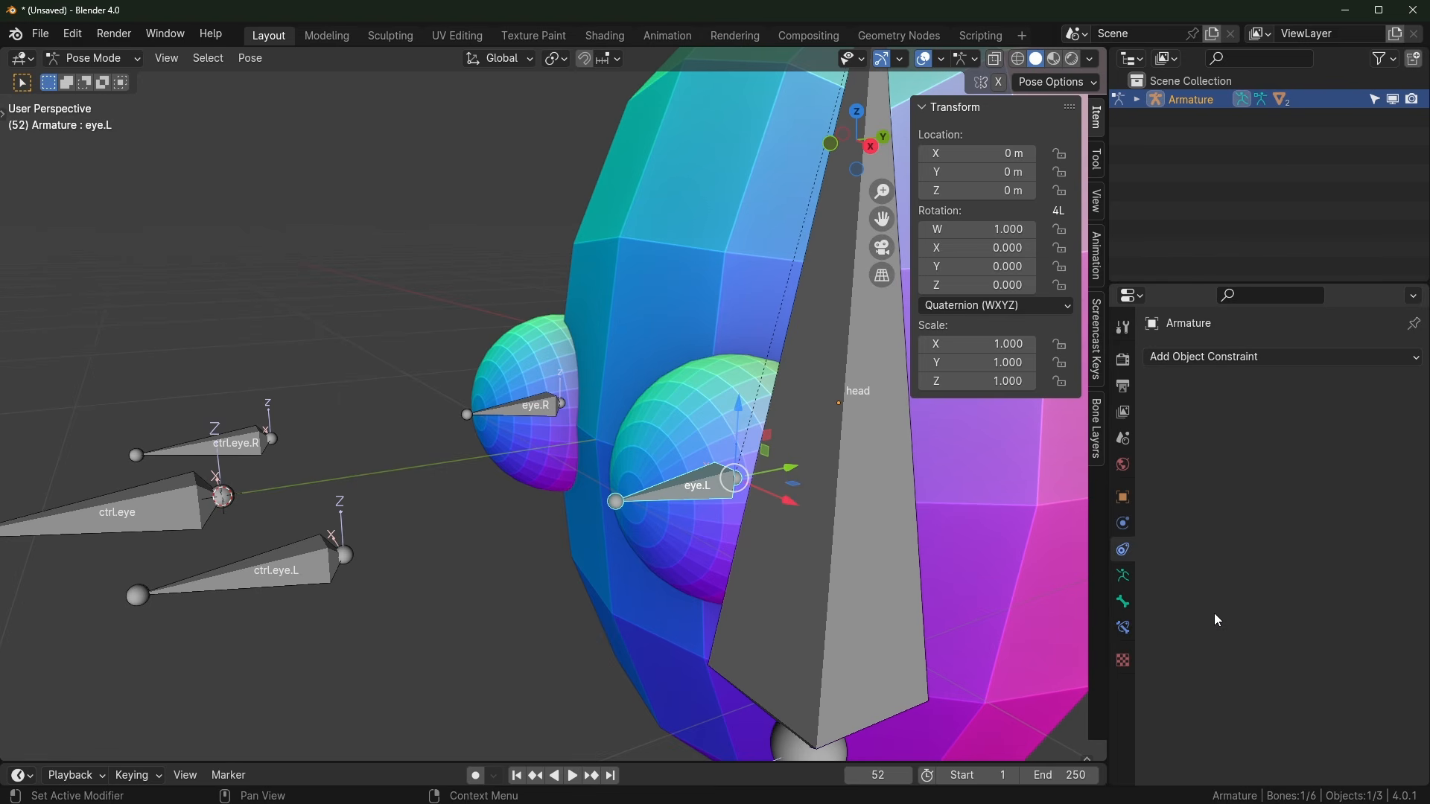
left_click(1230, 358)
left_click(1122, 631)
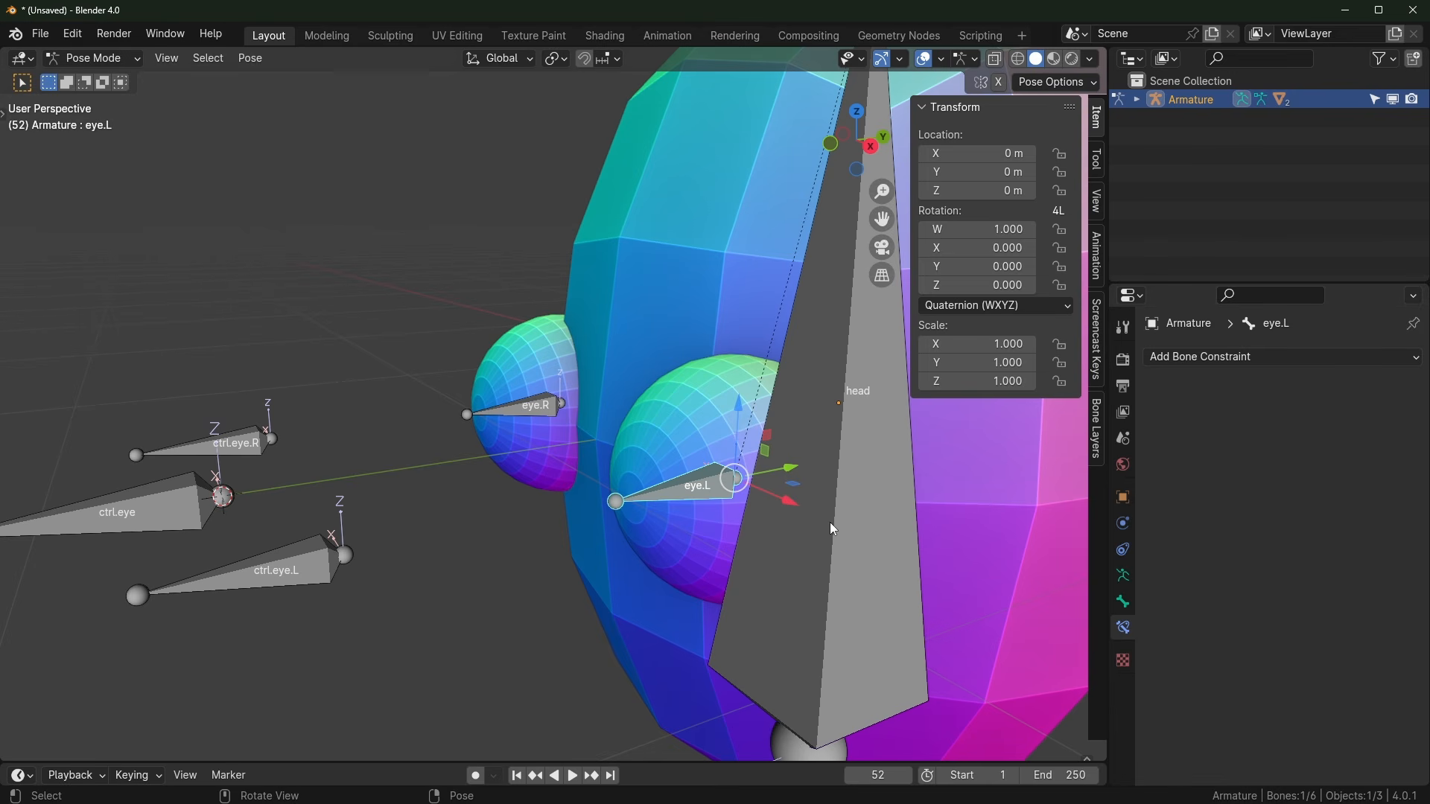
left_click(1230, 359)
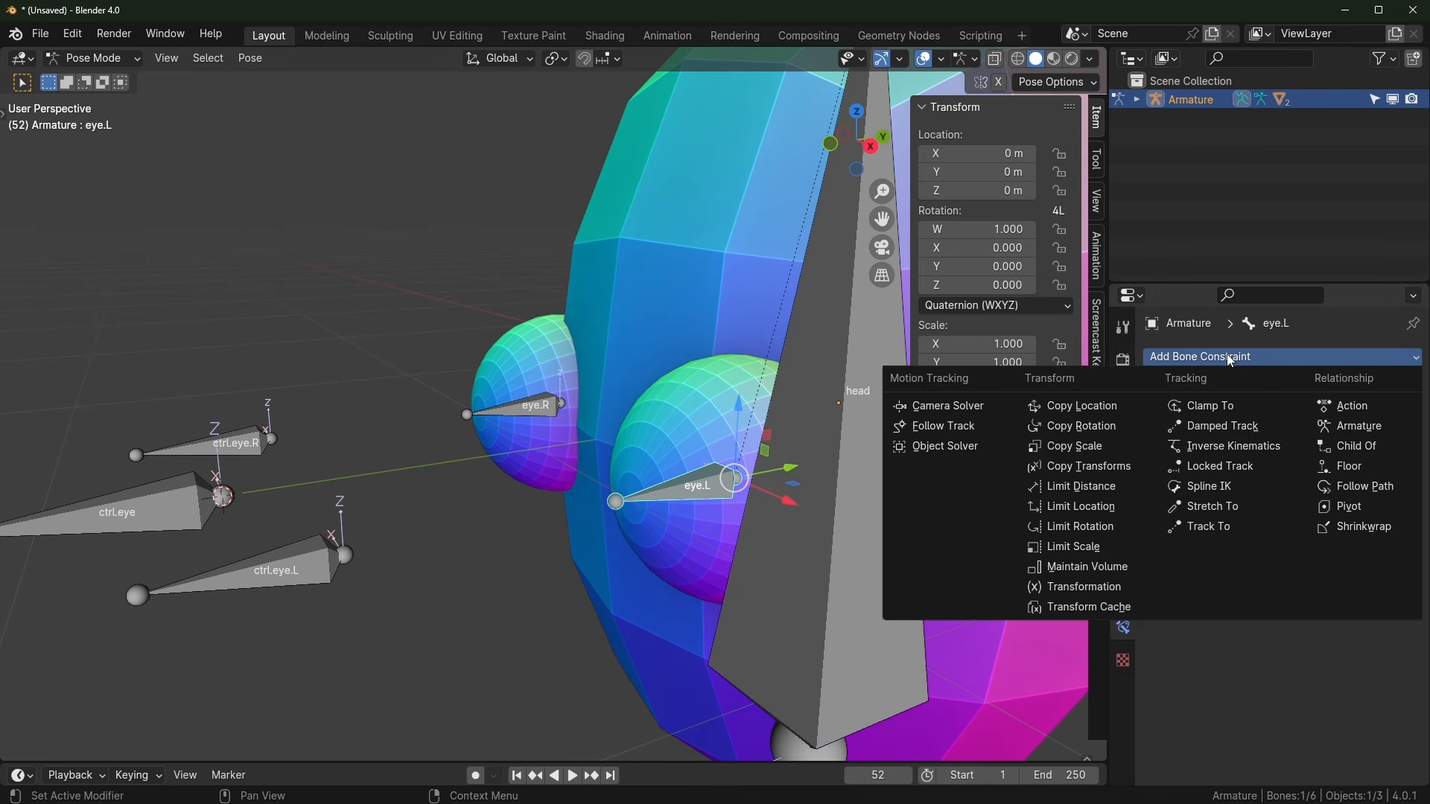
left_click(1239, 429)
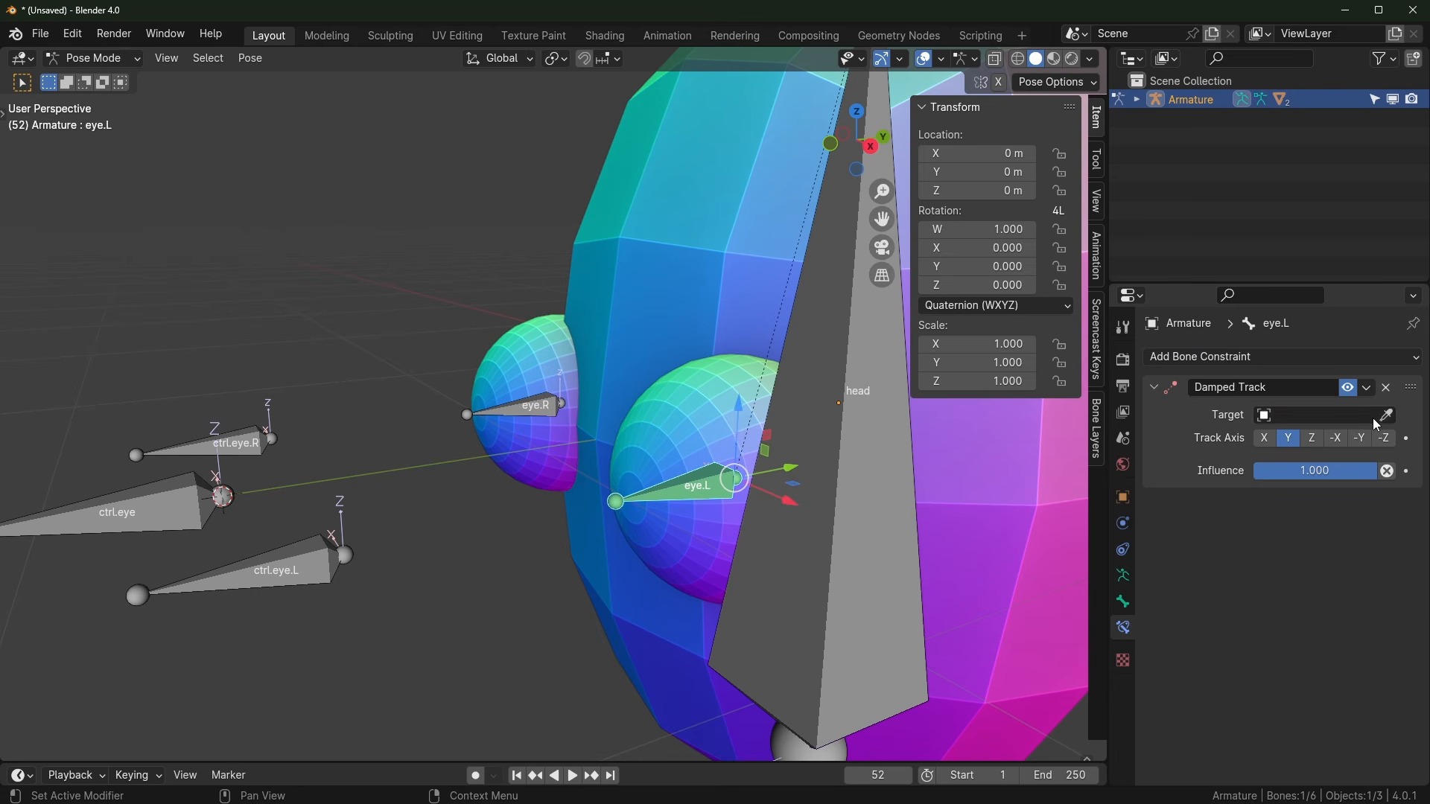
Step: Set the Damped Track target to Armature with bone ctrl.eye.L
left_click(1348, 414)
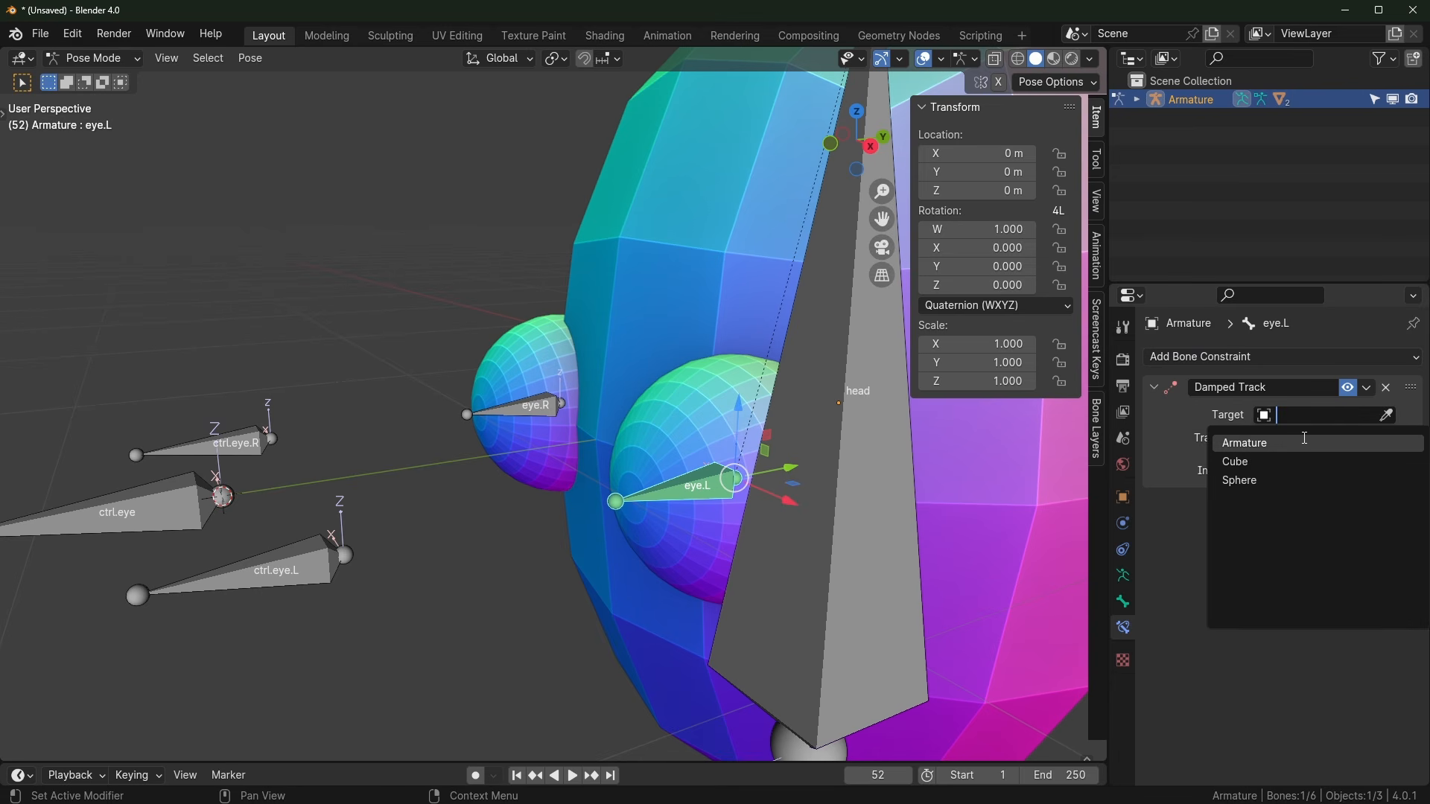
left_click(1266, 444)
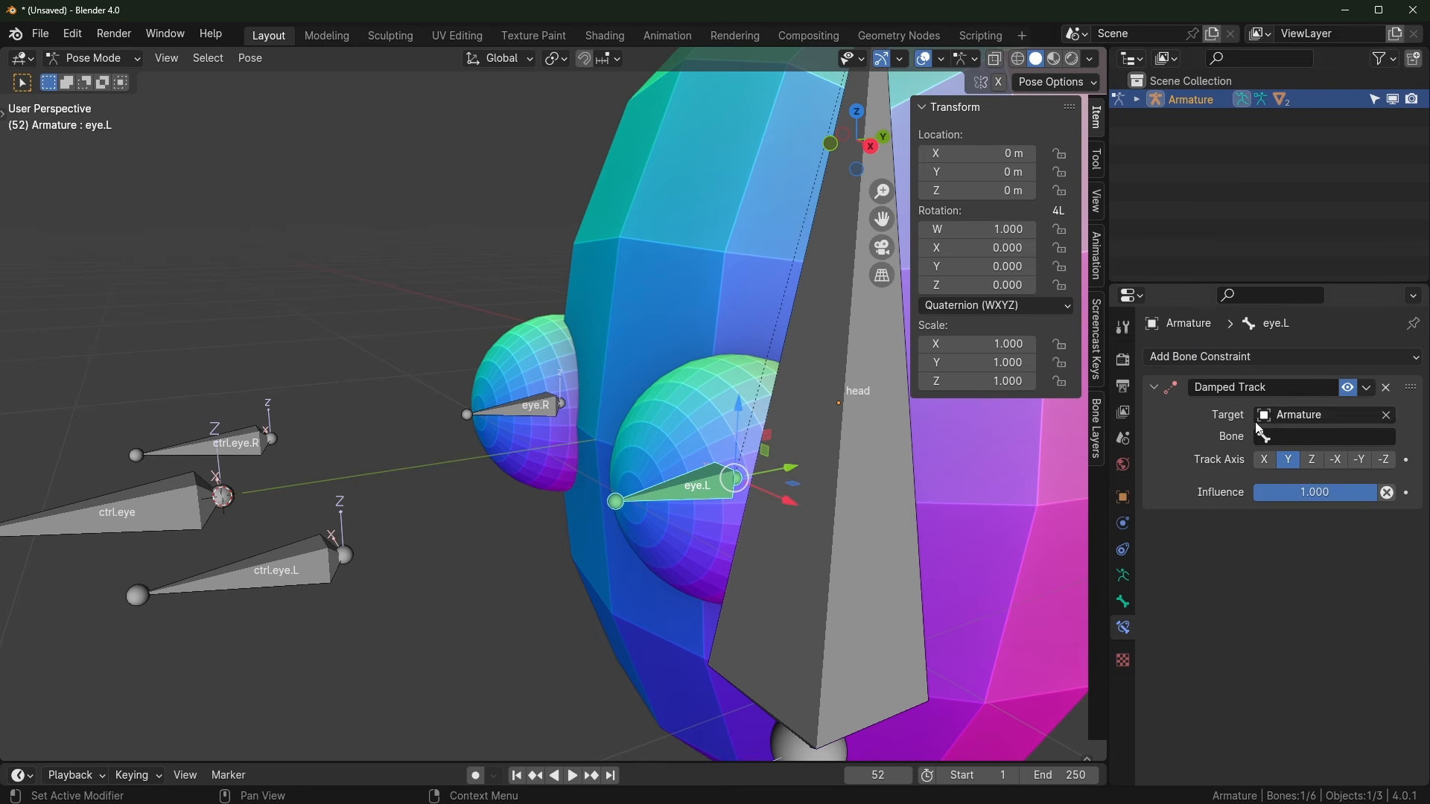
left_click(1315, 439)
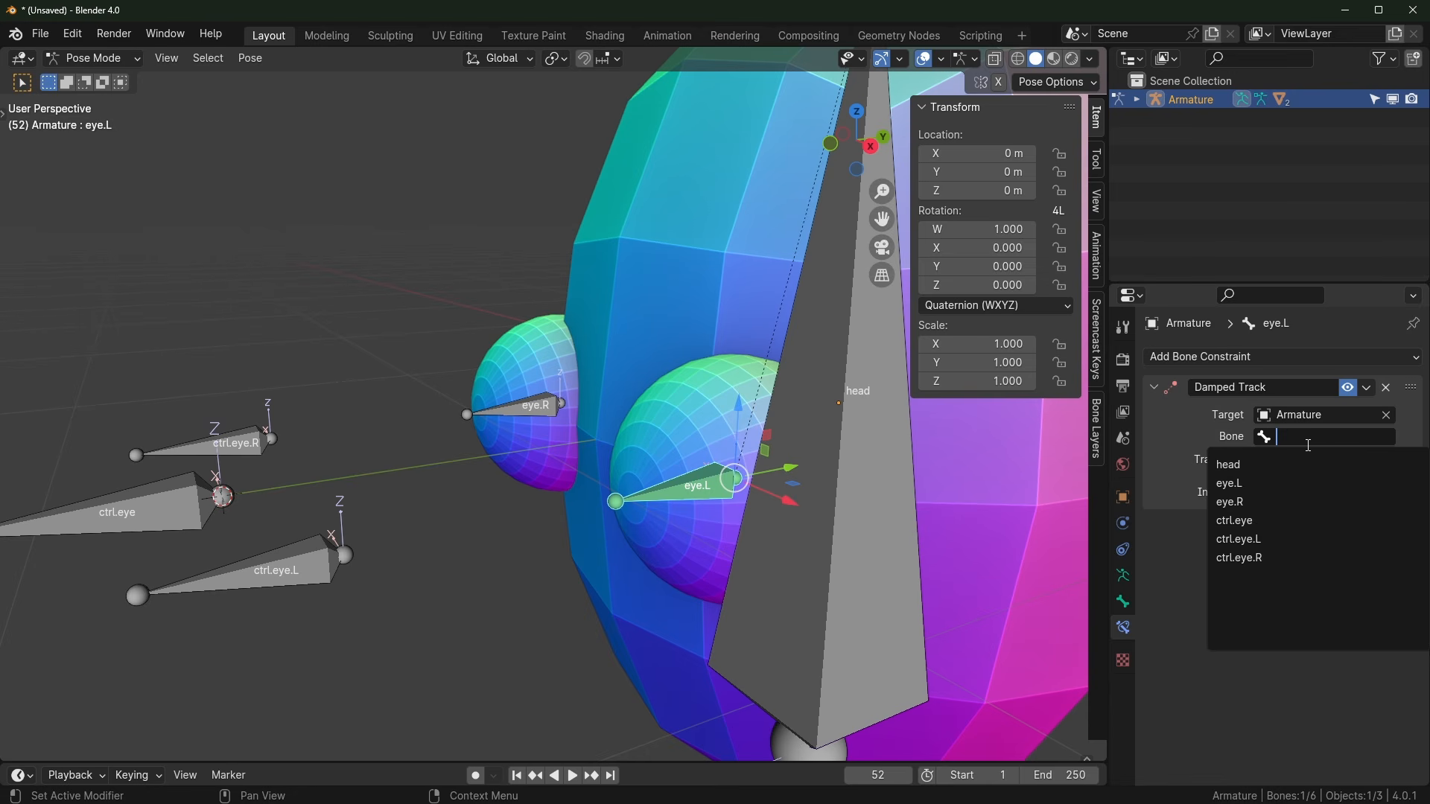
type("ctr")
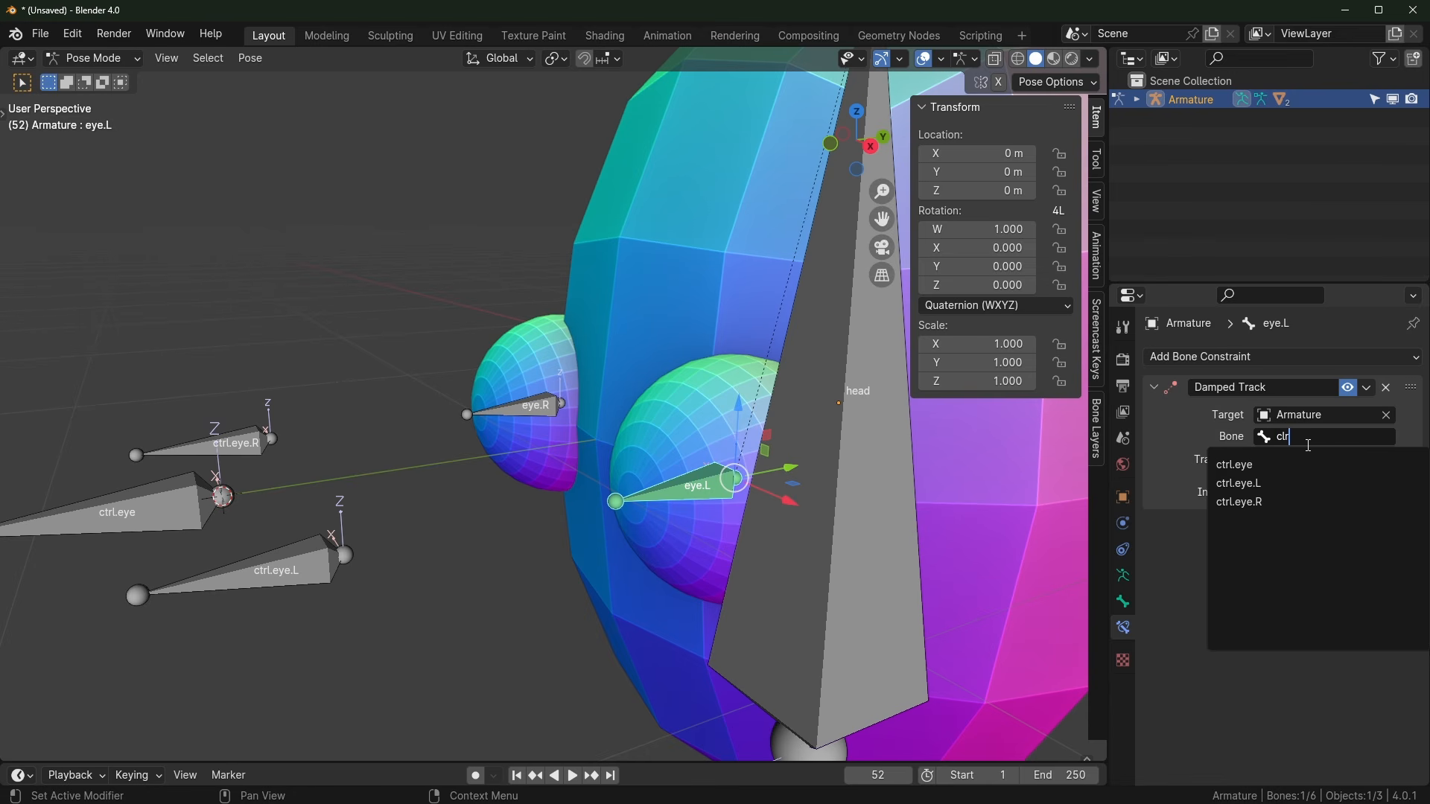
left_click(1290, 486)
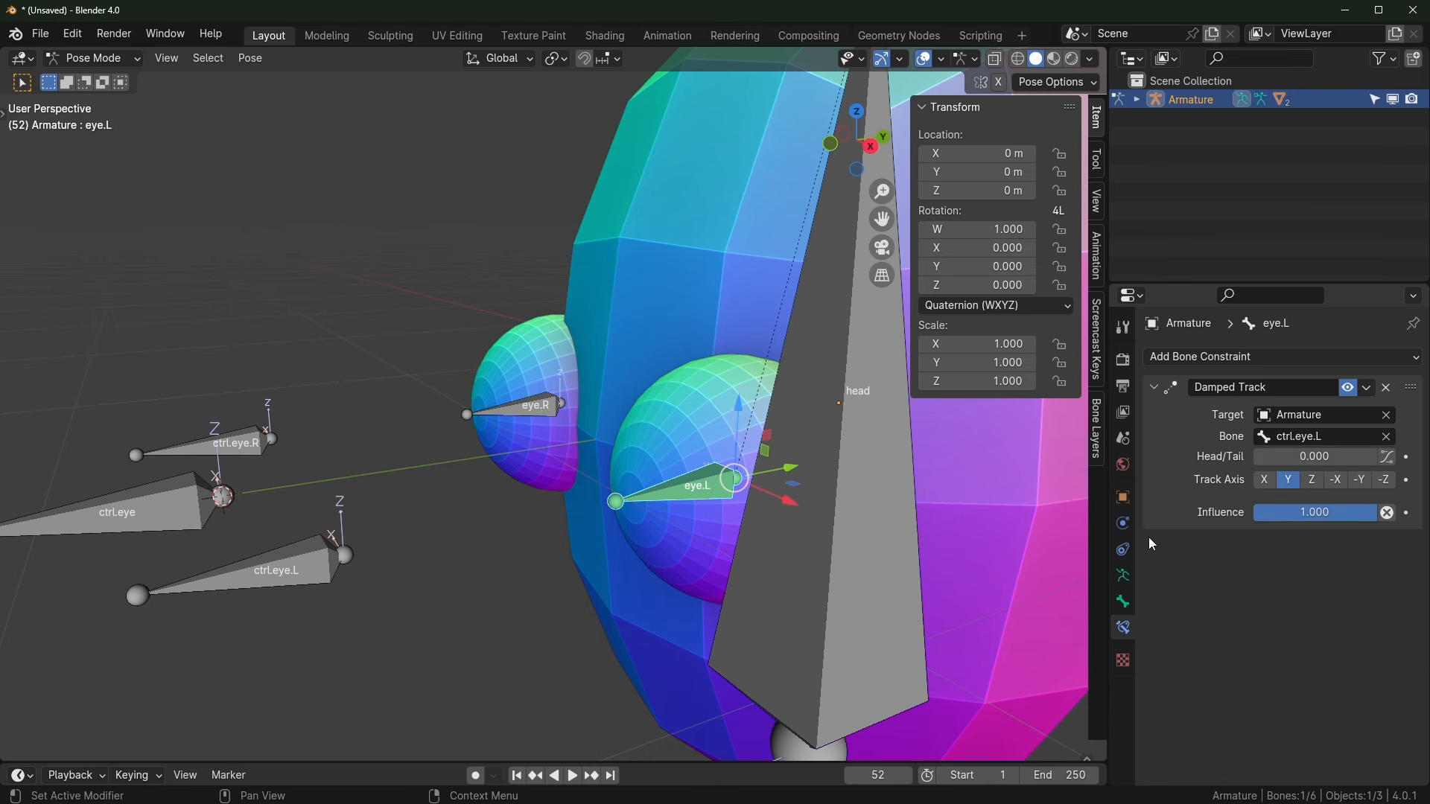
Step: Select ctrl.eye.L and start moving it to test the eye tracking
middle_click_drag(619, 618, 646, 622)
left_click(408, 550)
middle_click_drag(463, 557, 492, 563)
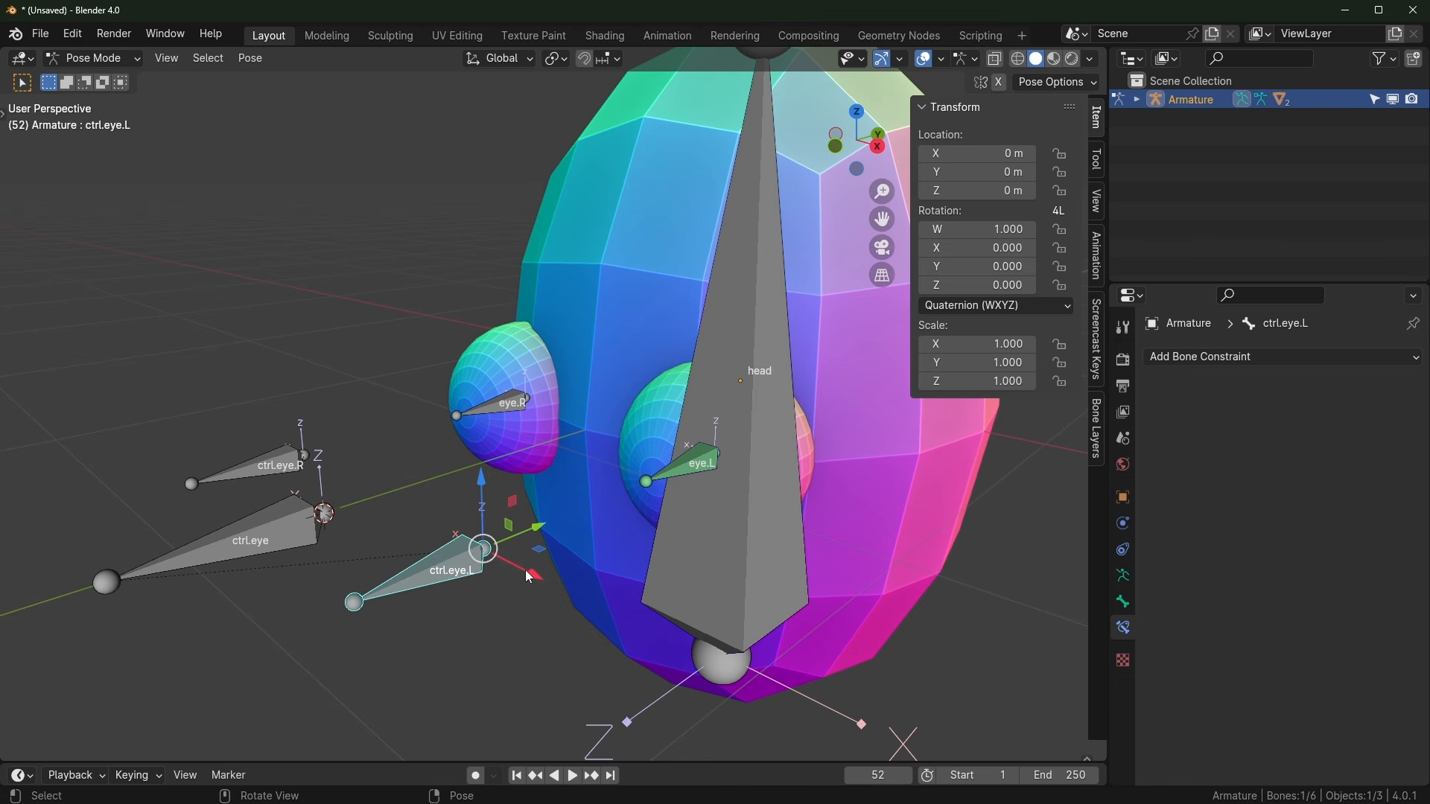
key("g")
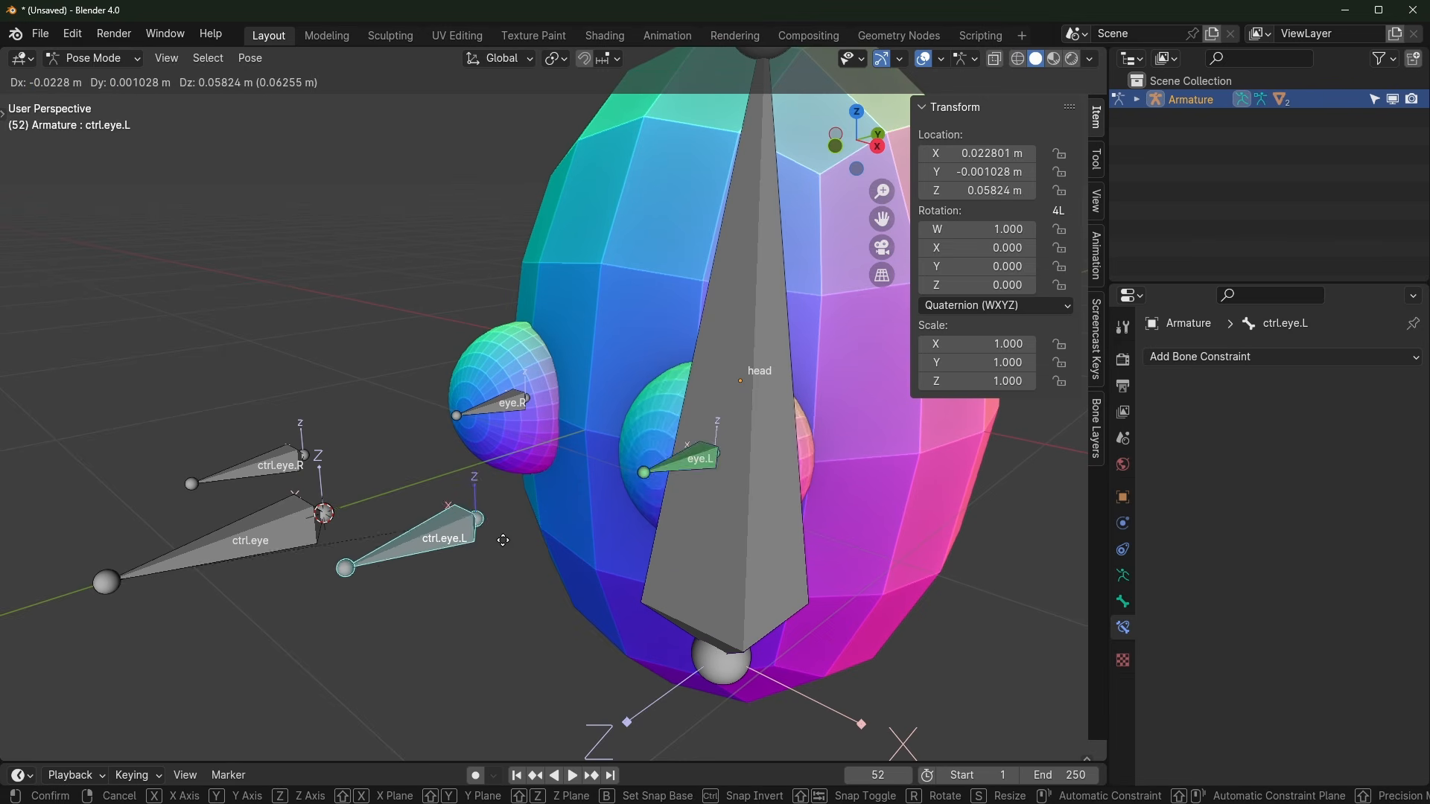
Step: Cancel the test move and set the armature's Display As to Stick
key("Escape")
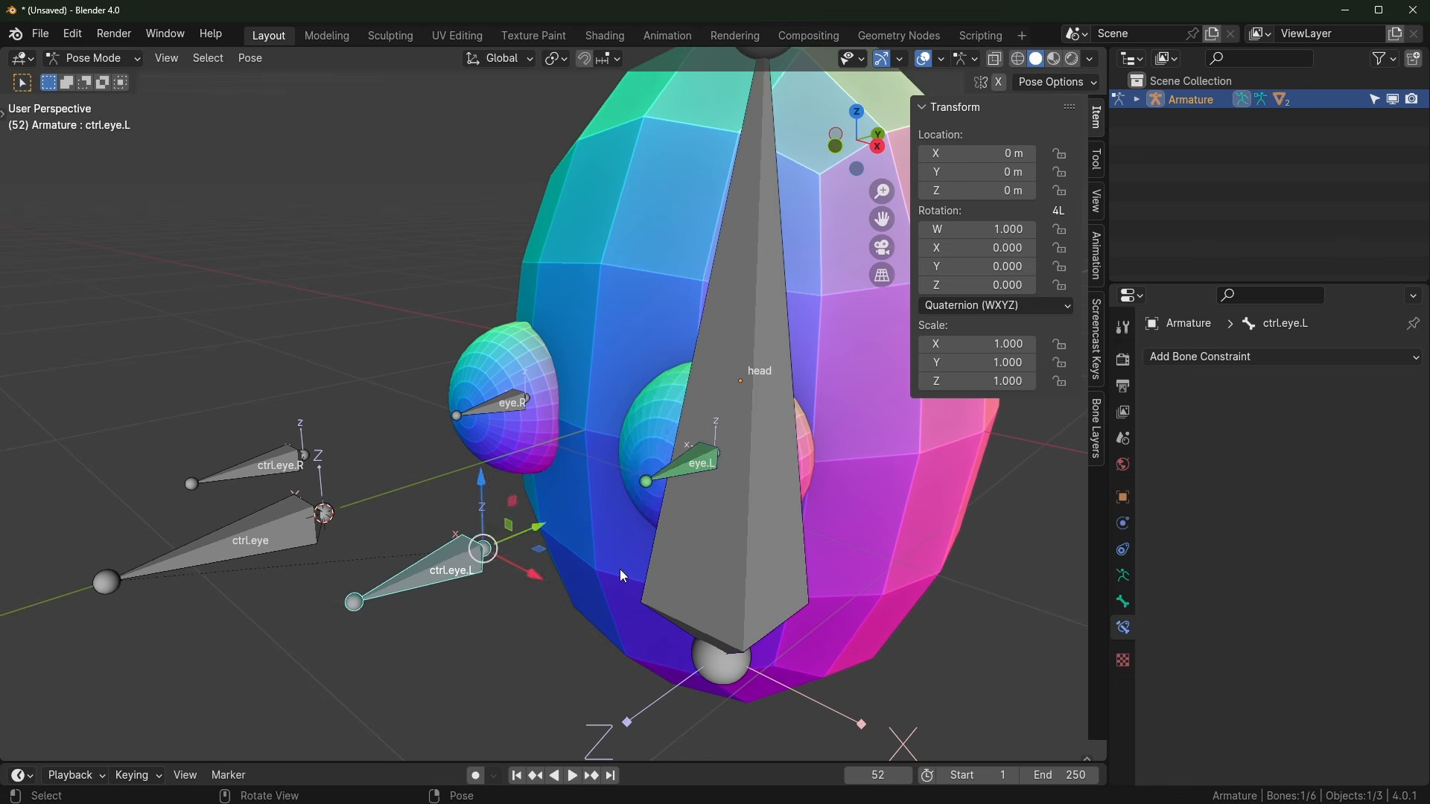
middle_click_drag(623, 575, 806, 509)
left_click(749, 497)
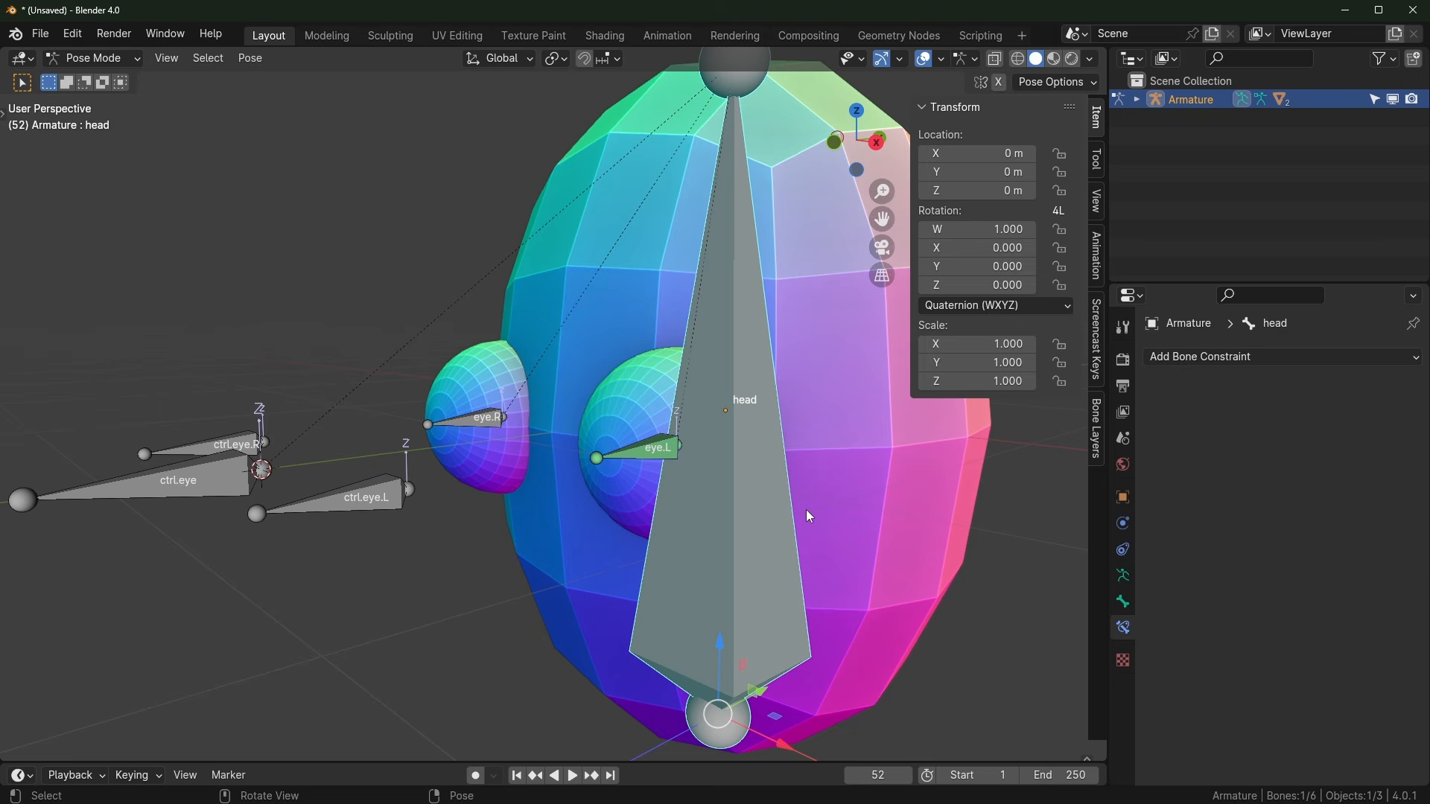
left_click(1123, 602)
left_click(1125, 577)
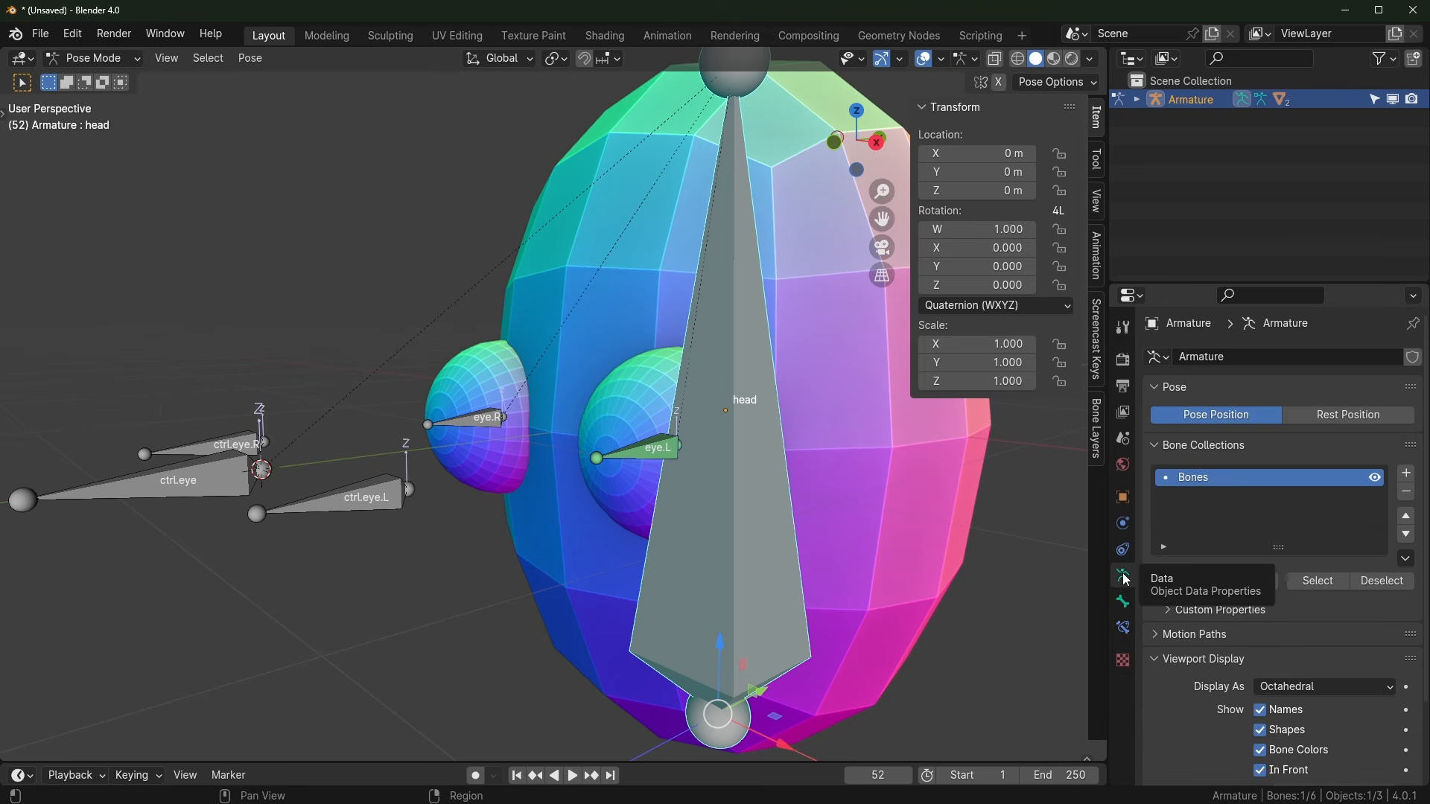
scroll(1336, 617, "down", 3)
left_click(1336, 612)
left_click(1320, 652)
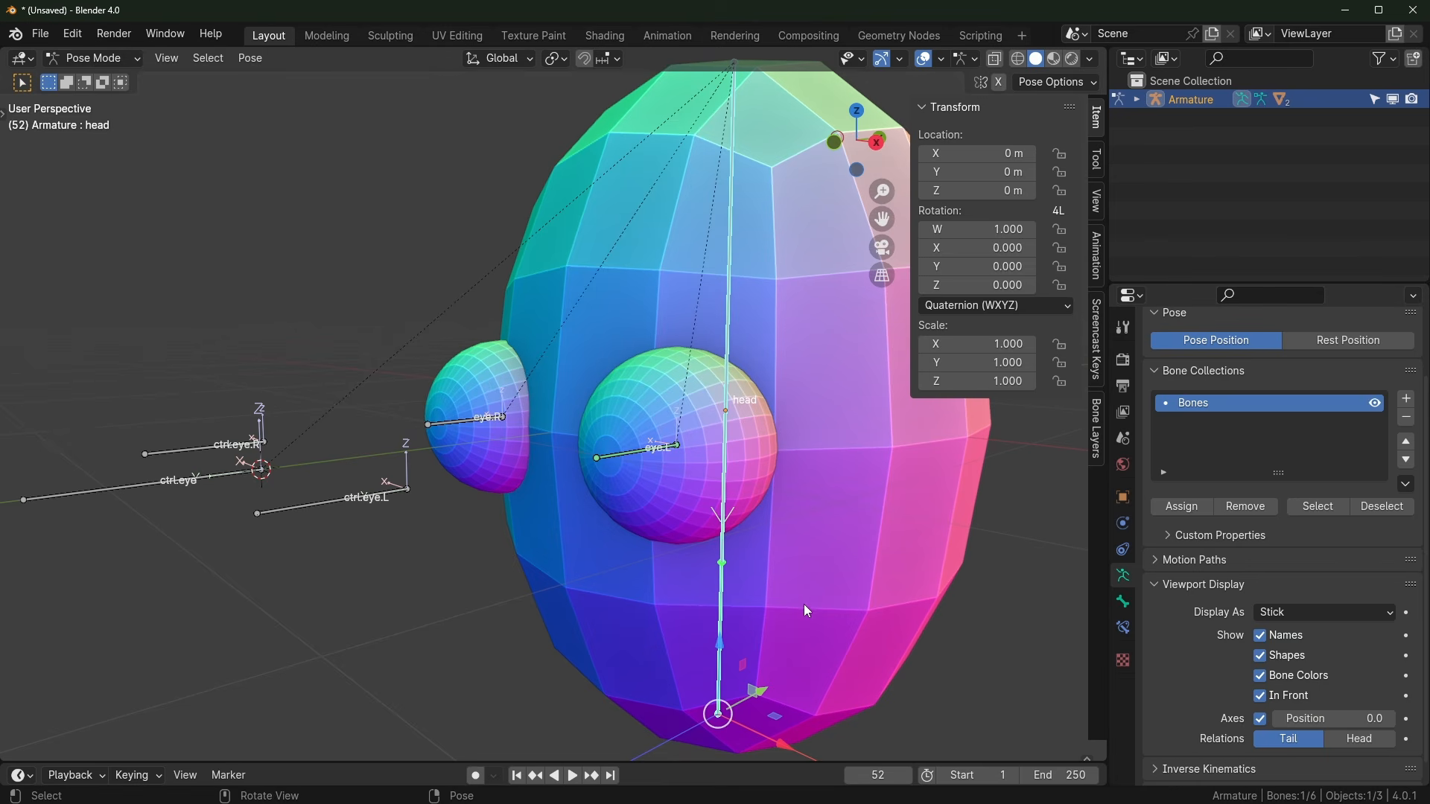
Step: Turn off the armature's bone Axes display
left_click(844, 618)
middle_click_drag(592, 513, 521, 552)
left_click(469, 557)
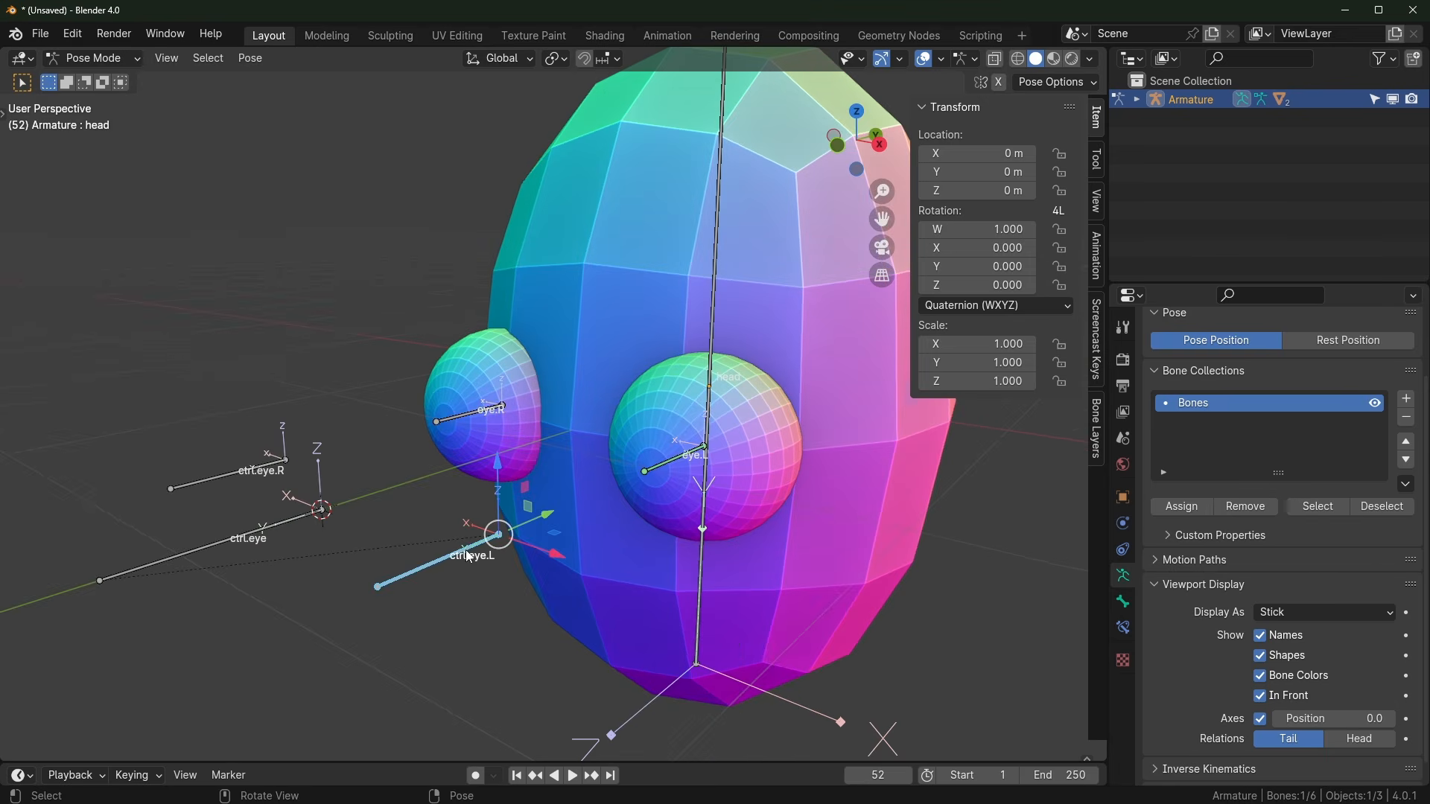
left_click(1264, 719)
Step: Test-grab ctrl.eye.L and ctrl.eye, cancelling each move
key("g")
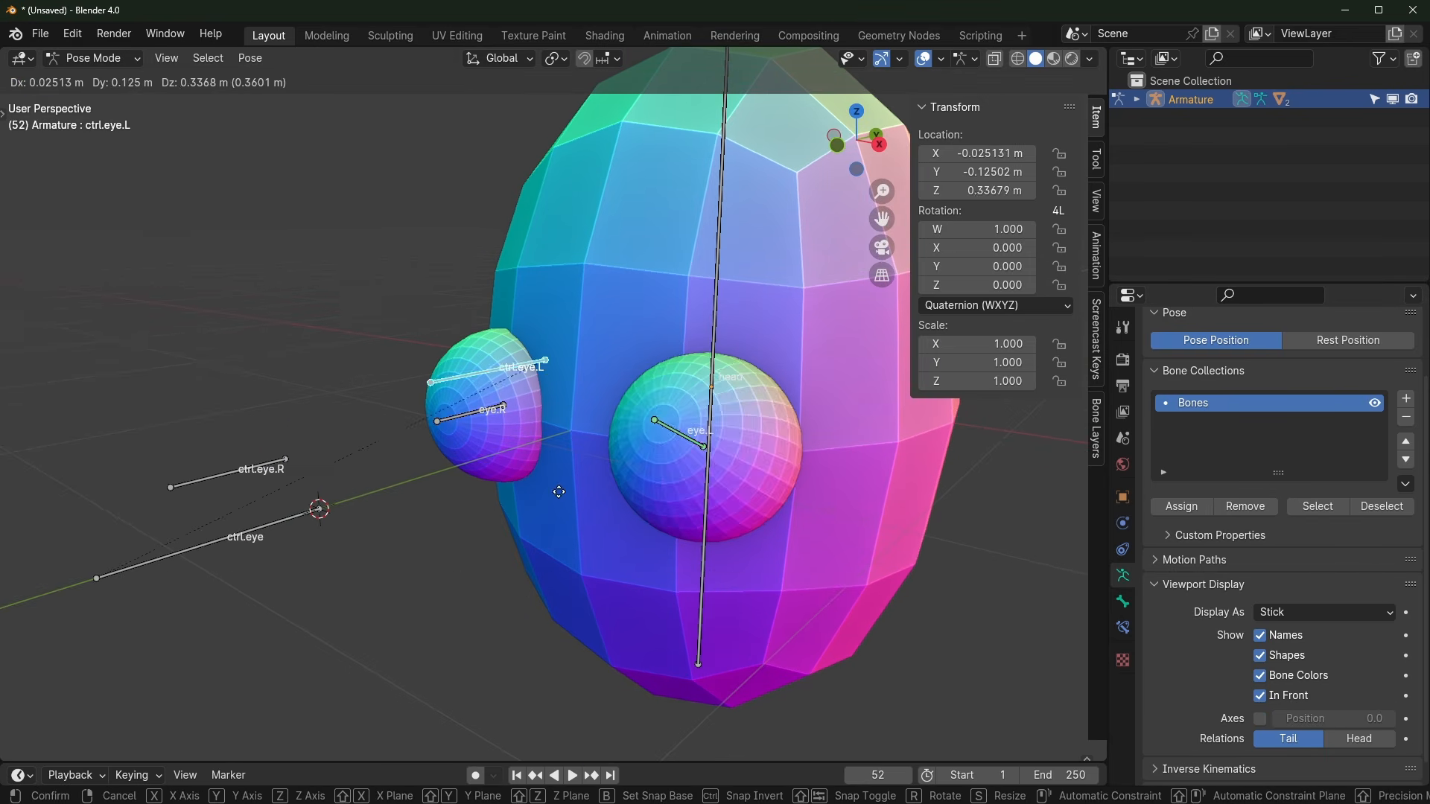
key("Escape")
left_click(238, 528)
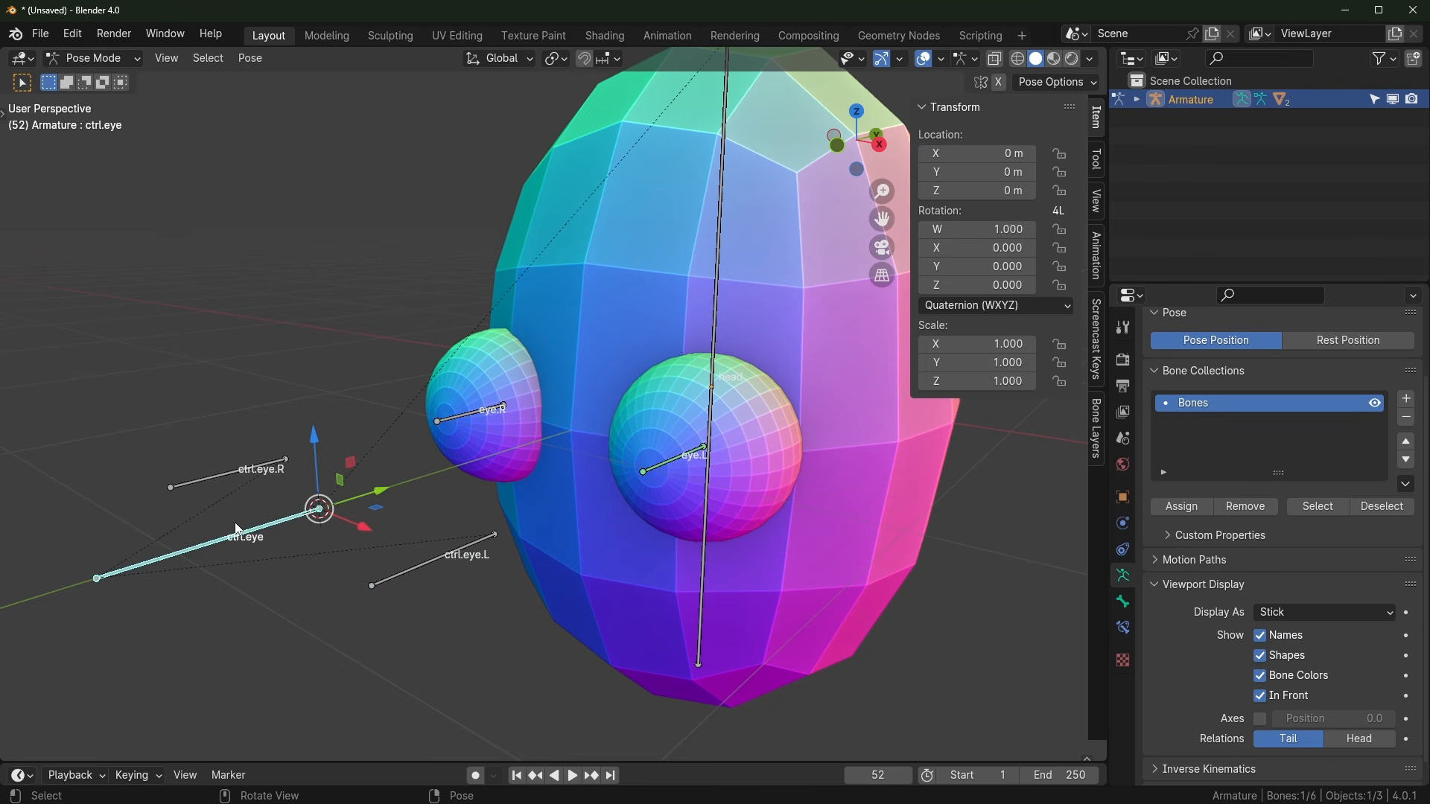
key("g")
key("Escape")
key("g")
key("Escape")
middle_click_drag(425, 534, 615, 459)
Step: Select eye.R with ctrl.eye.R and add a Damped Track via Shift+Ctrl+C
left_click(555, 406)
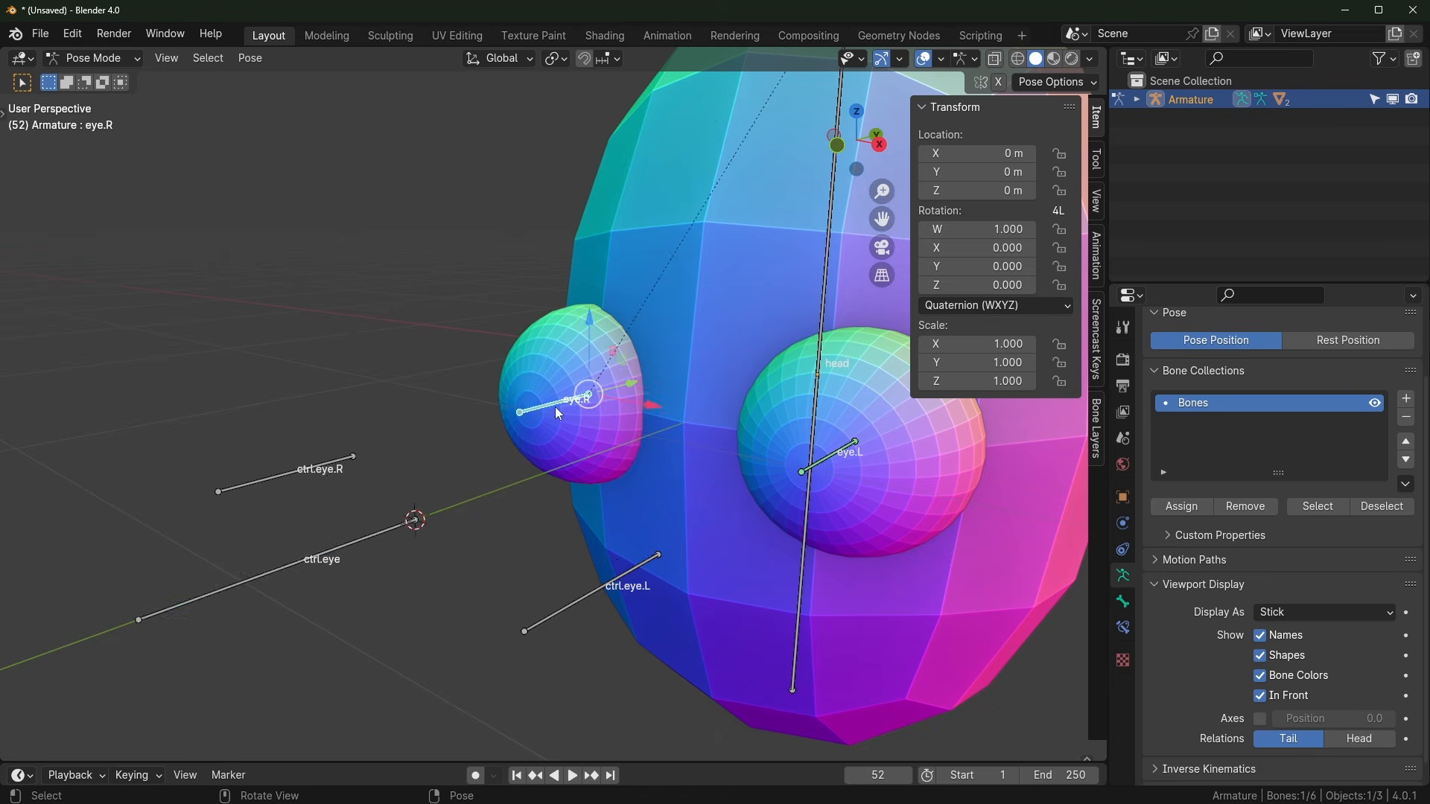
middle_click_drag(556, 406, 618, 502)
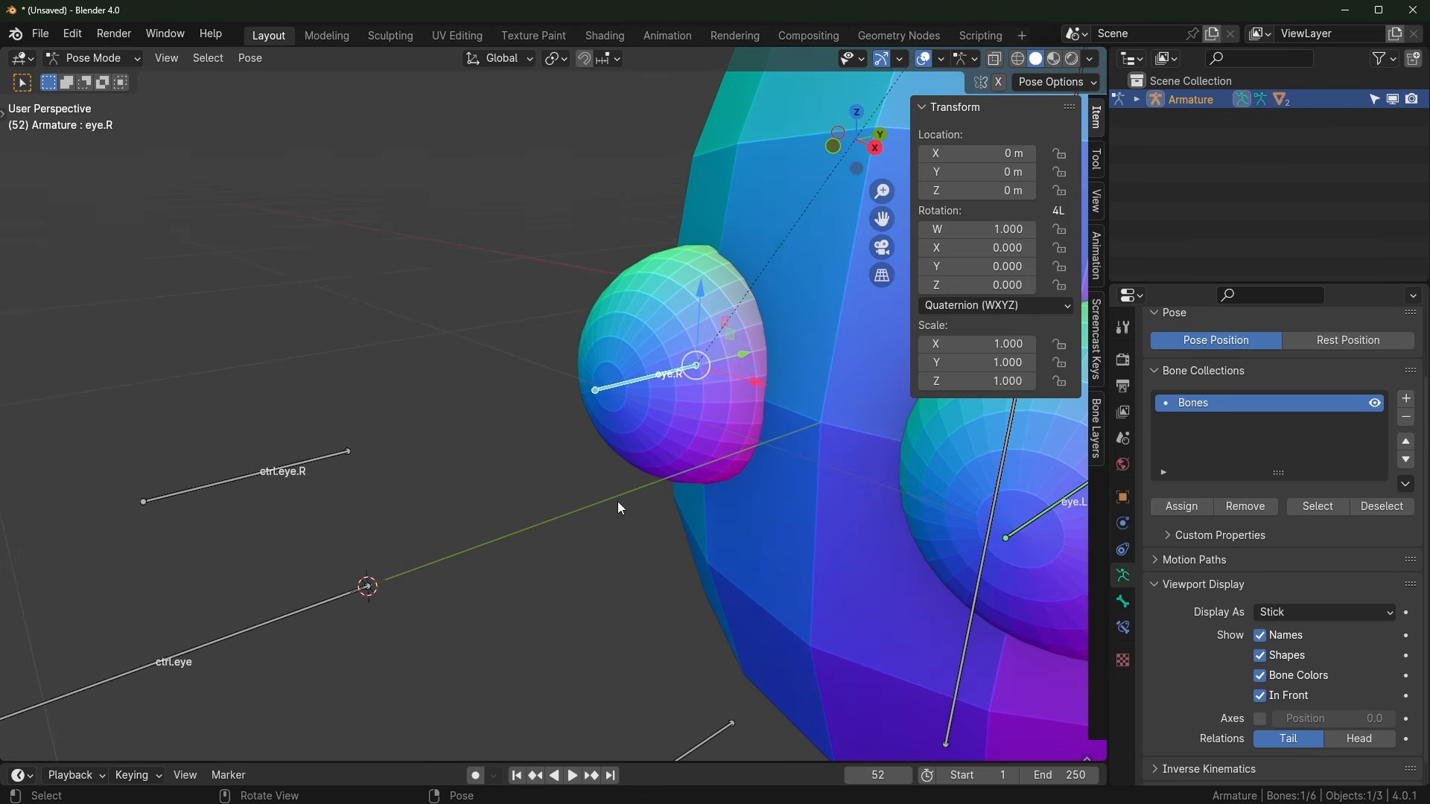
left_click(401, 384)
left_click(627, 387)
left_click(269, 471, "shift")
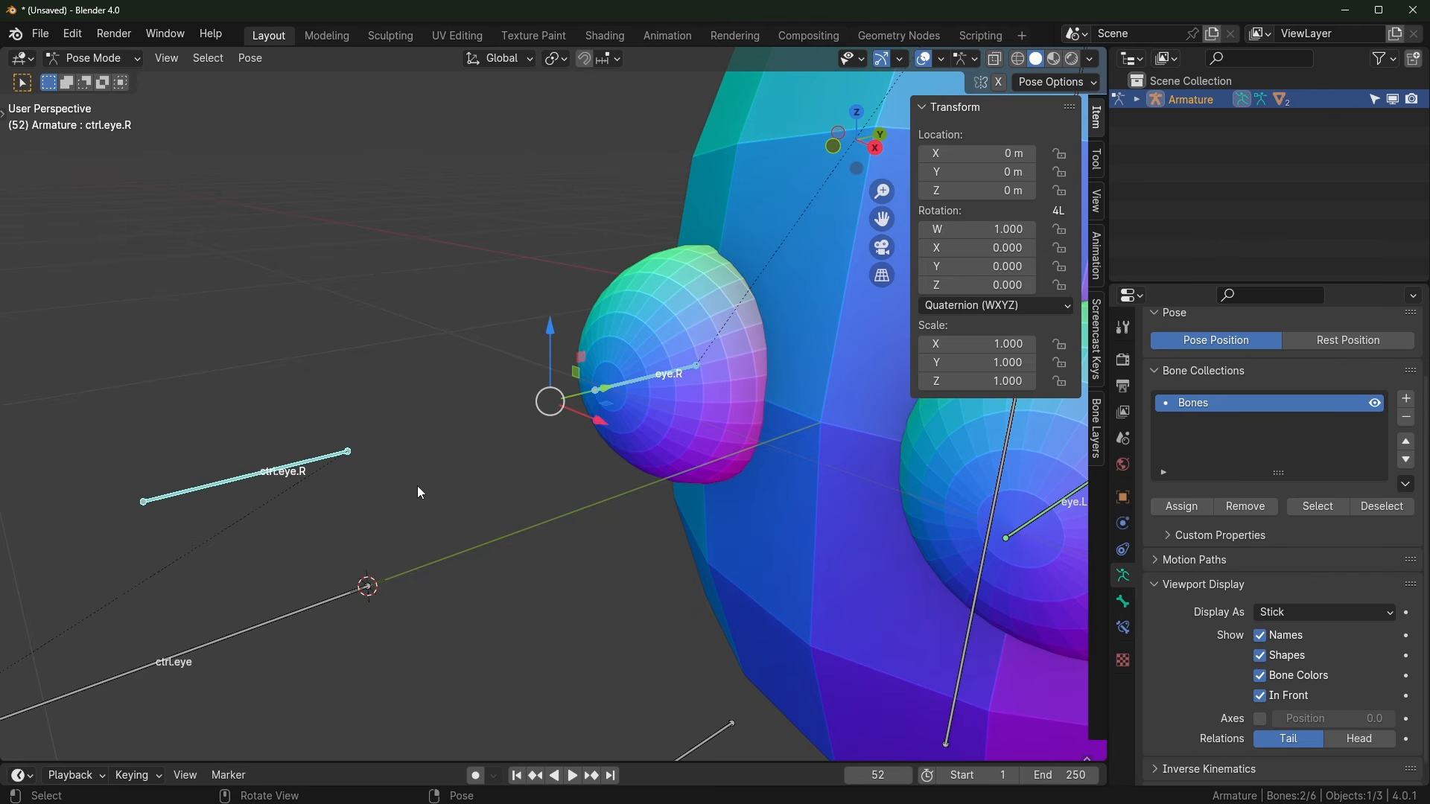
key("ctrl+shift+c")
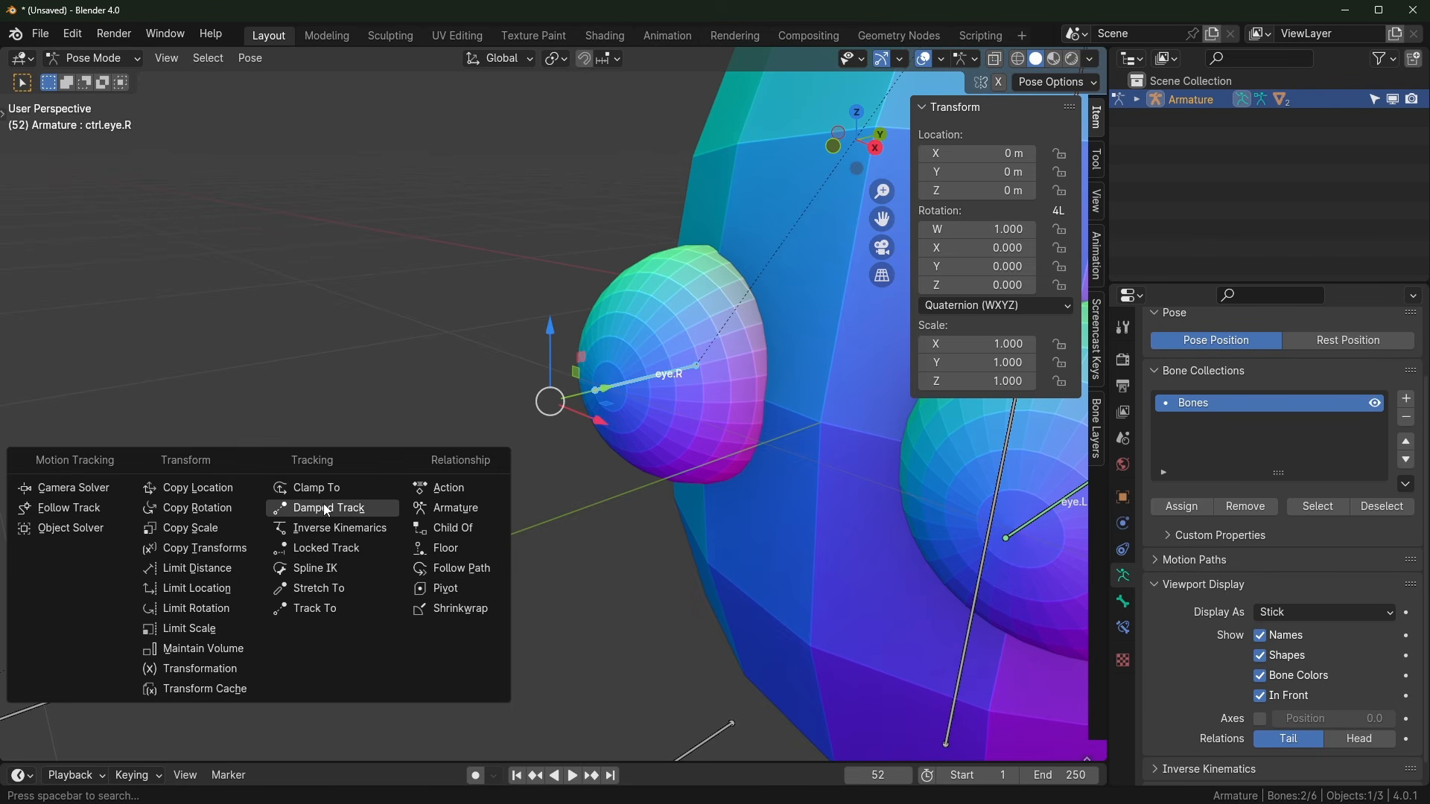
left_click(325, 511)
Step: Reselect ctrl.eye.R then eye.R as active and add a Damped Track tracking ctrl.eye.R
left_click(276, 448)
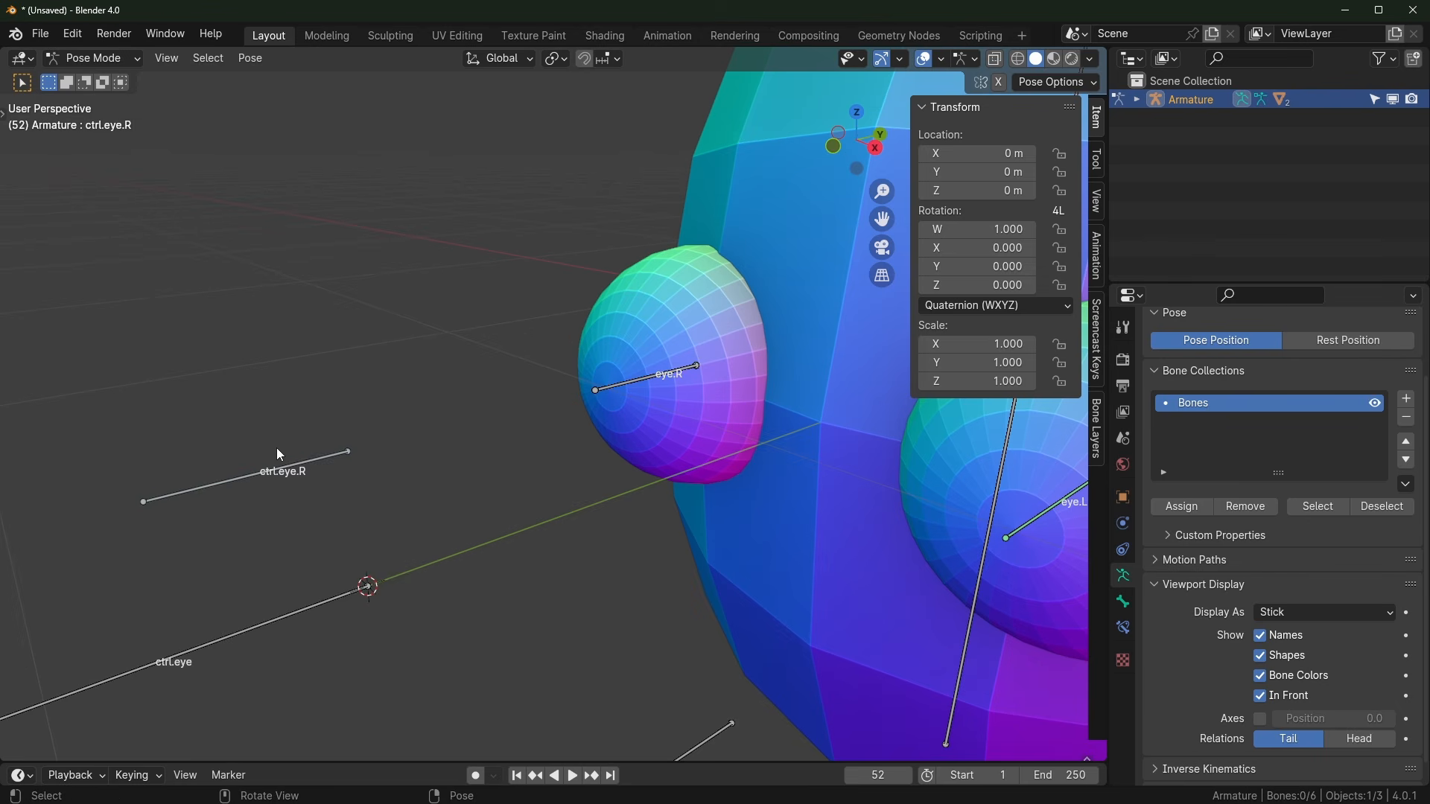
left_click(301, 465)
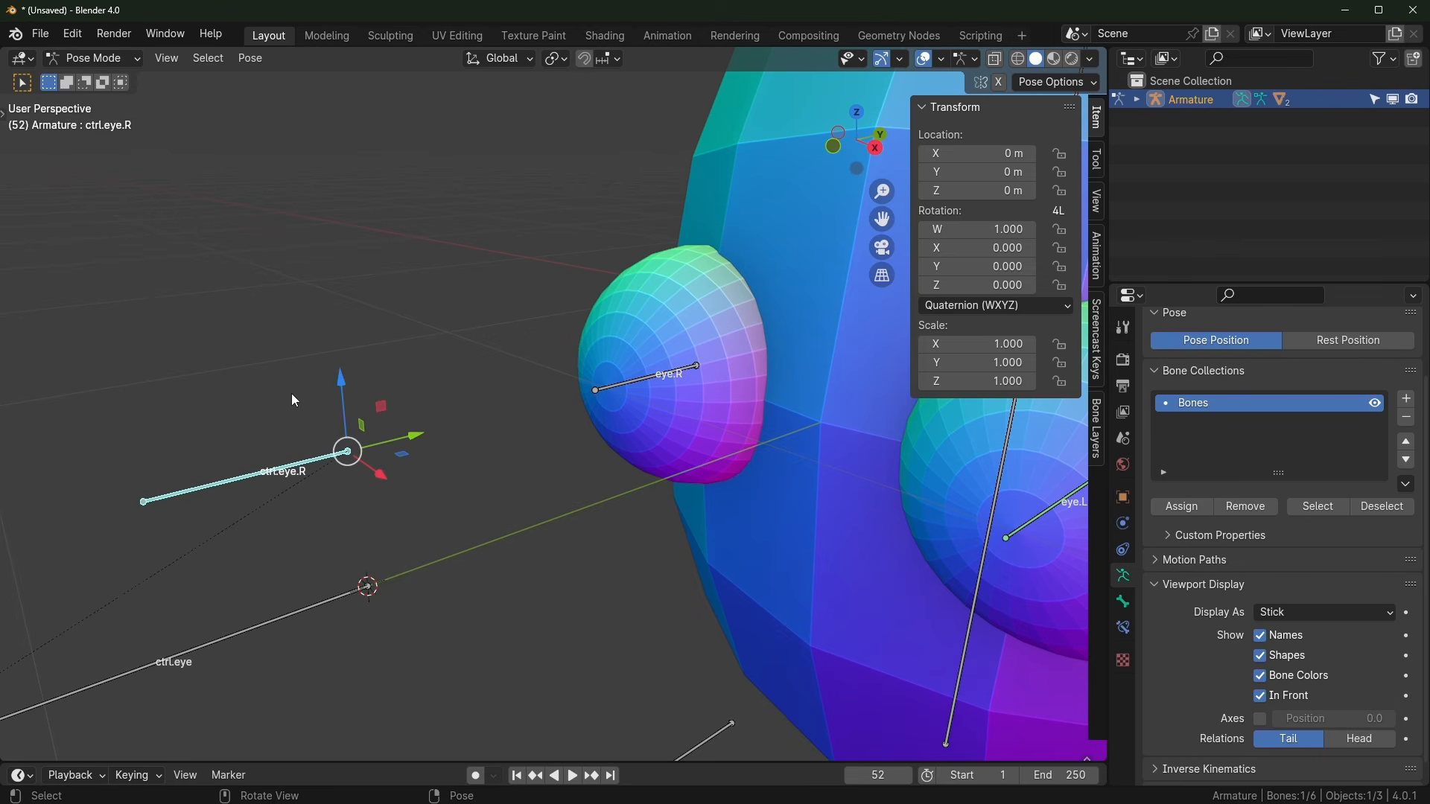
left_click(635, 383, "shift")
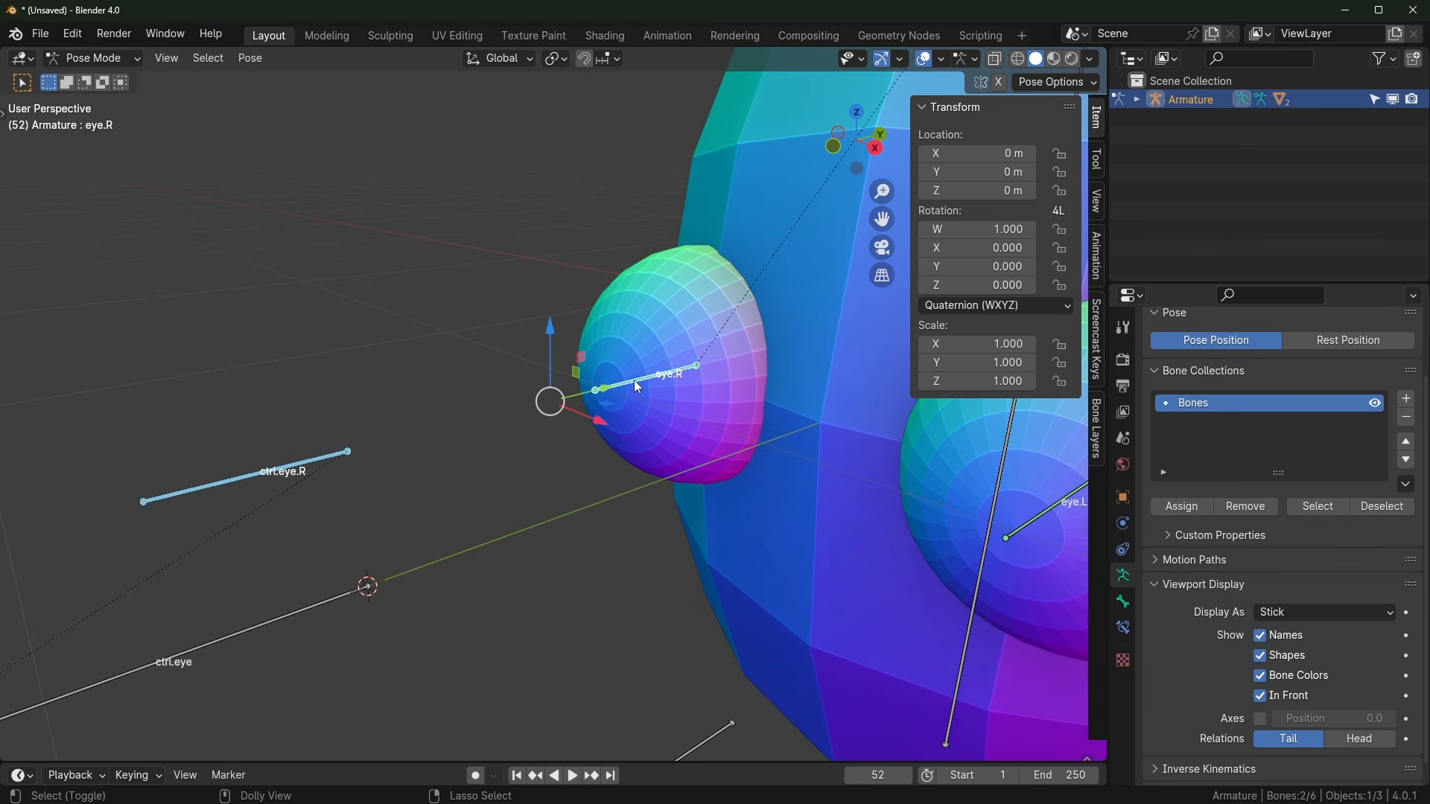
key("ctrl+shift+c")
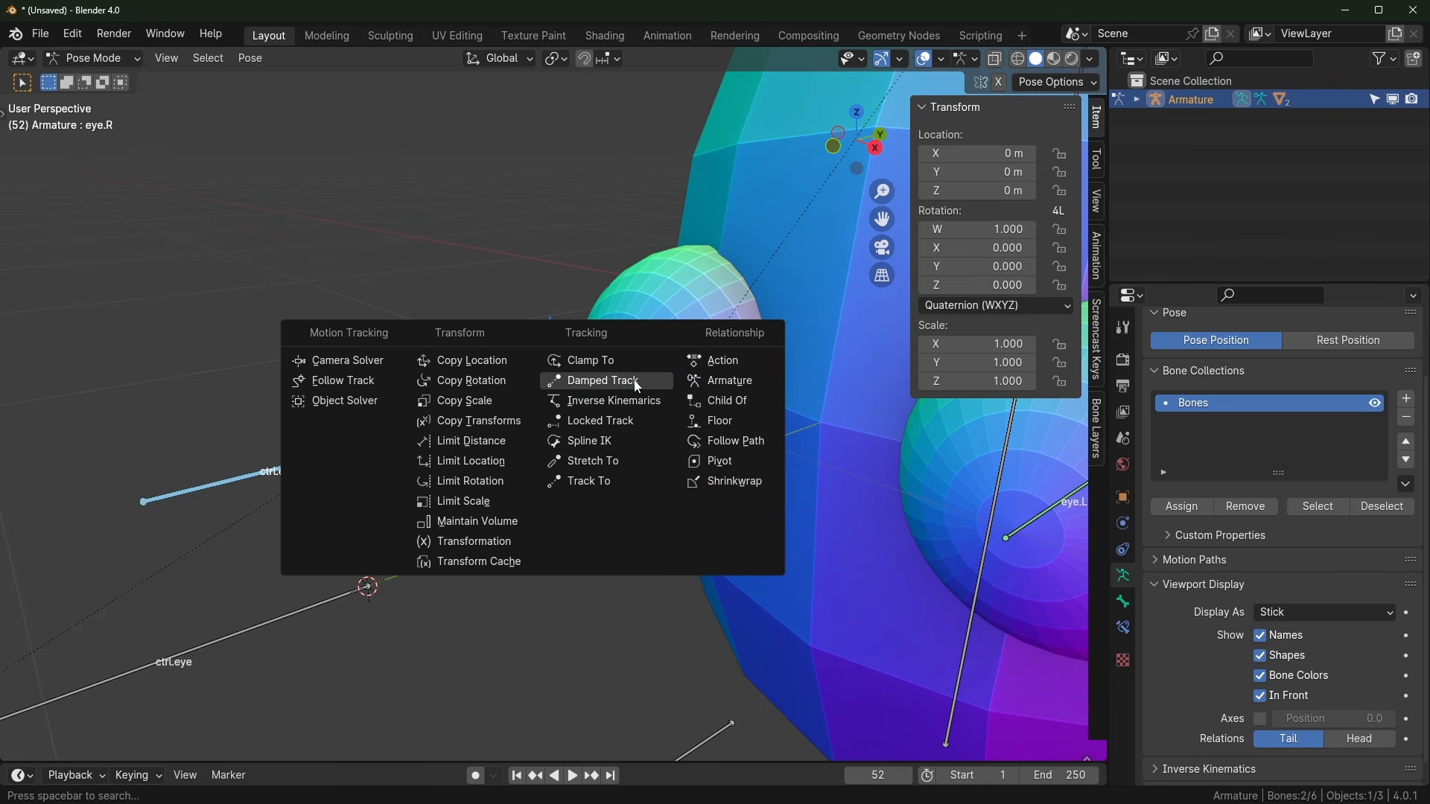
left_click(602, 381)
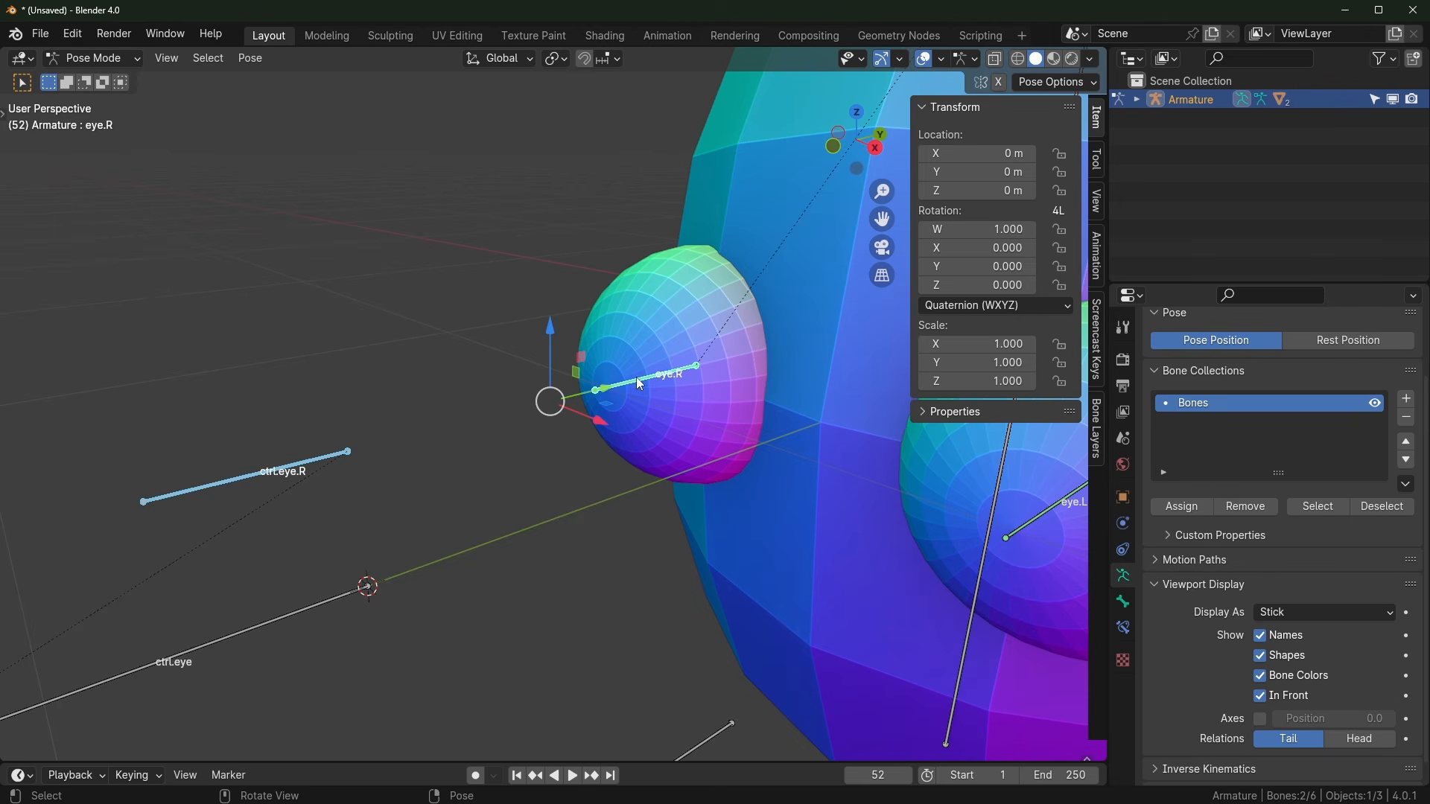
left_click(639, 384)
scroll(627, 466, "down", 5)
Step: Test eye.R by starting a move of ctrl.eye.R, then cancel it
left_click(468, 431)
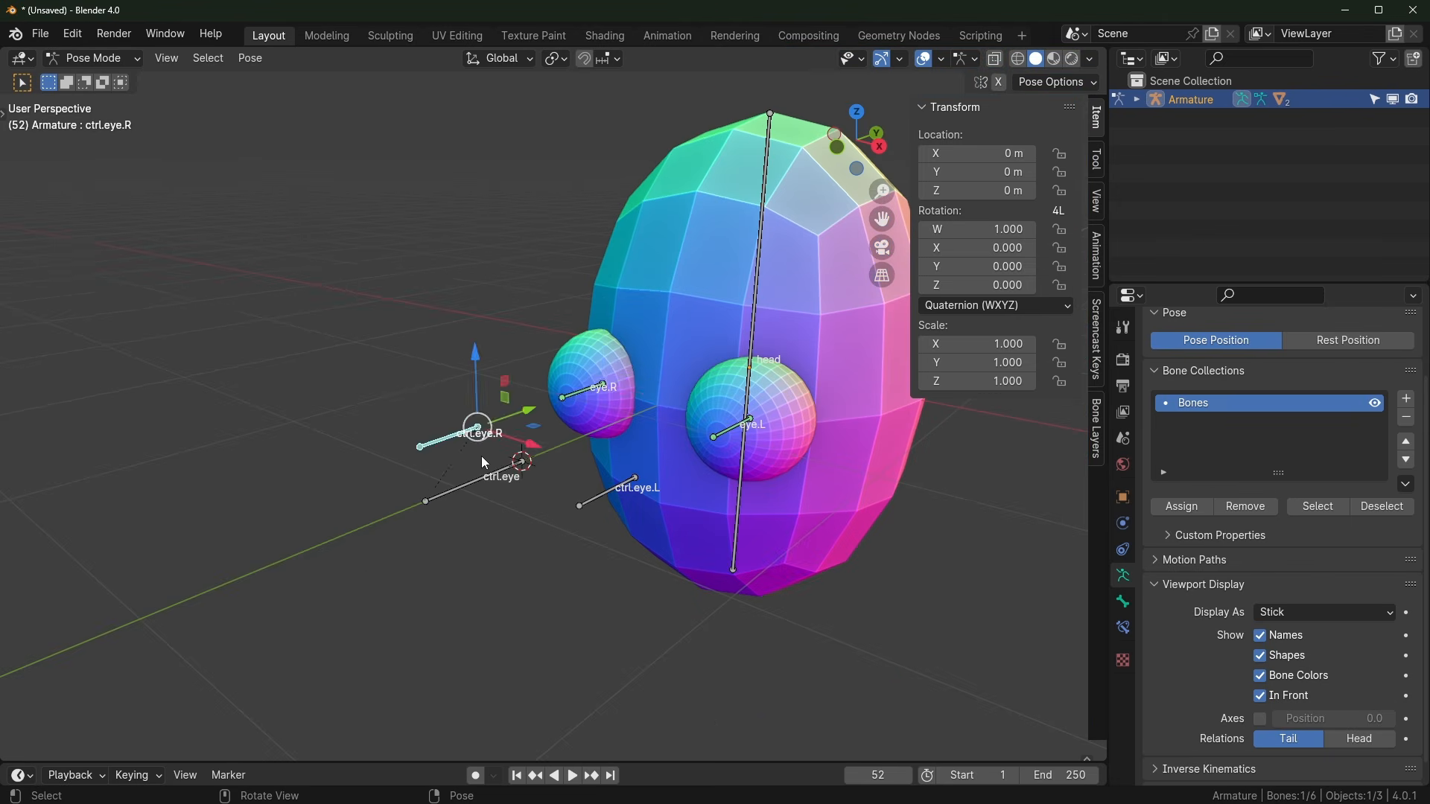
key("g")
right_click(514, 419)
Step: Test both eyes by starting a move of the ctrl.eye bone, then cancel it
scroll(530, 447, "up", 3)
middle_click_drag(531, 448, 672, 472)
left_click(576, 519)
key("g")
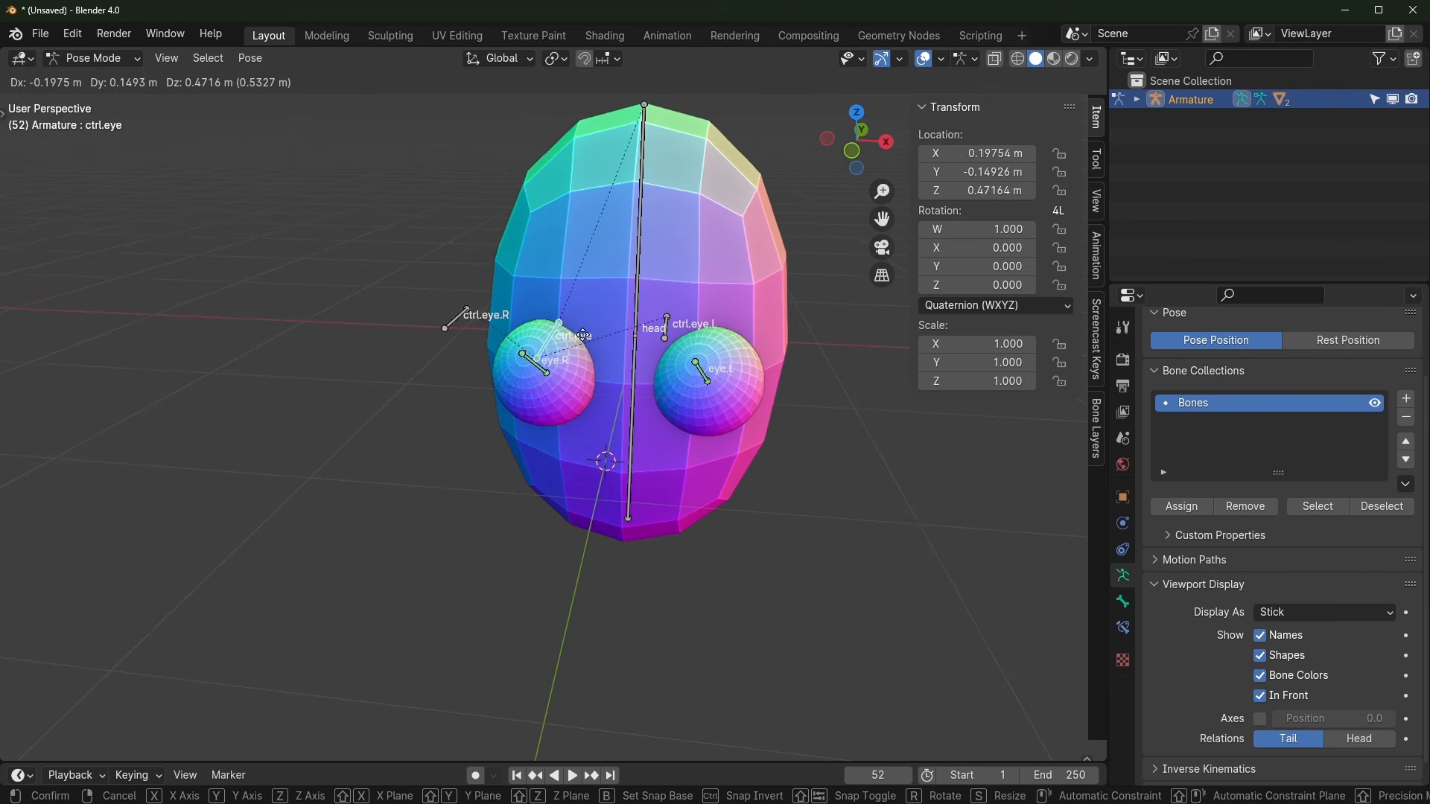
right_click(446, 497)
middle_click_drag(779, 509, 641, 468)
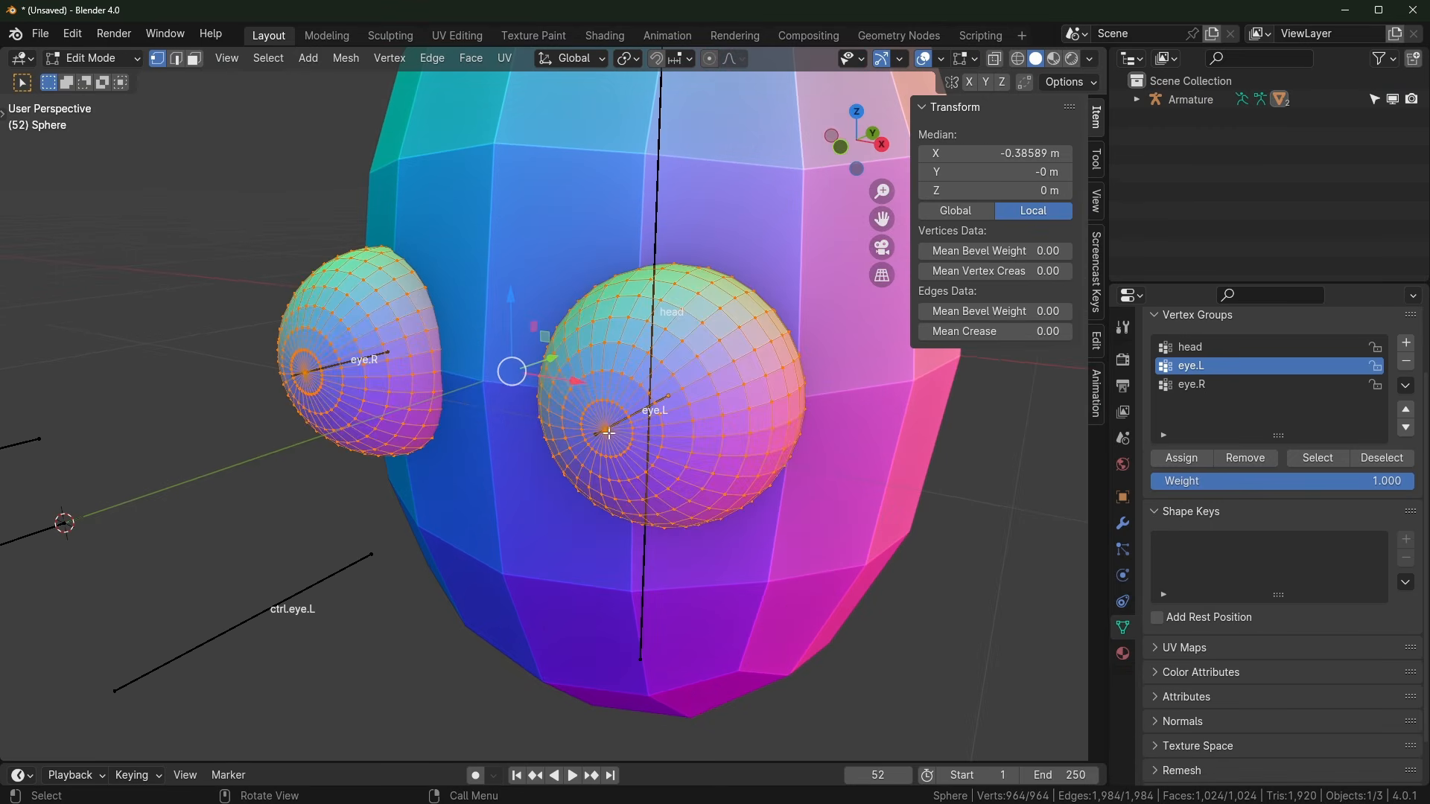
Step: Grow a selection around both eye centre vertices and push it inward to form pupils
left_click(608, 434)
left_click(305, 374, "shift")
middle_click_drag(514, 413, 445, 437)
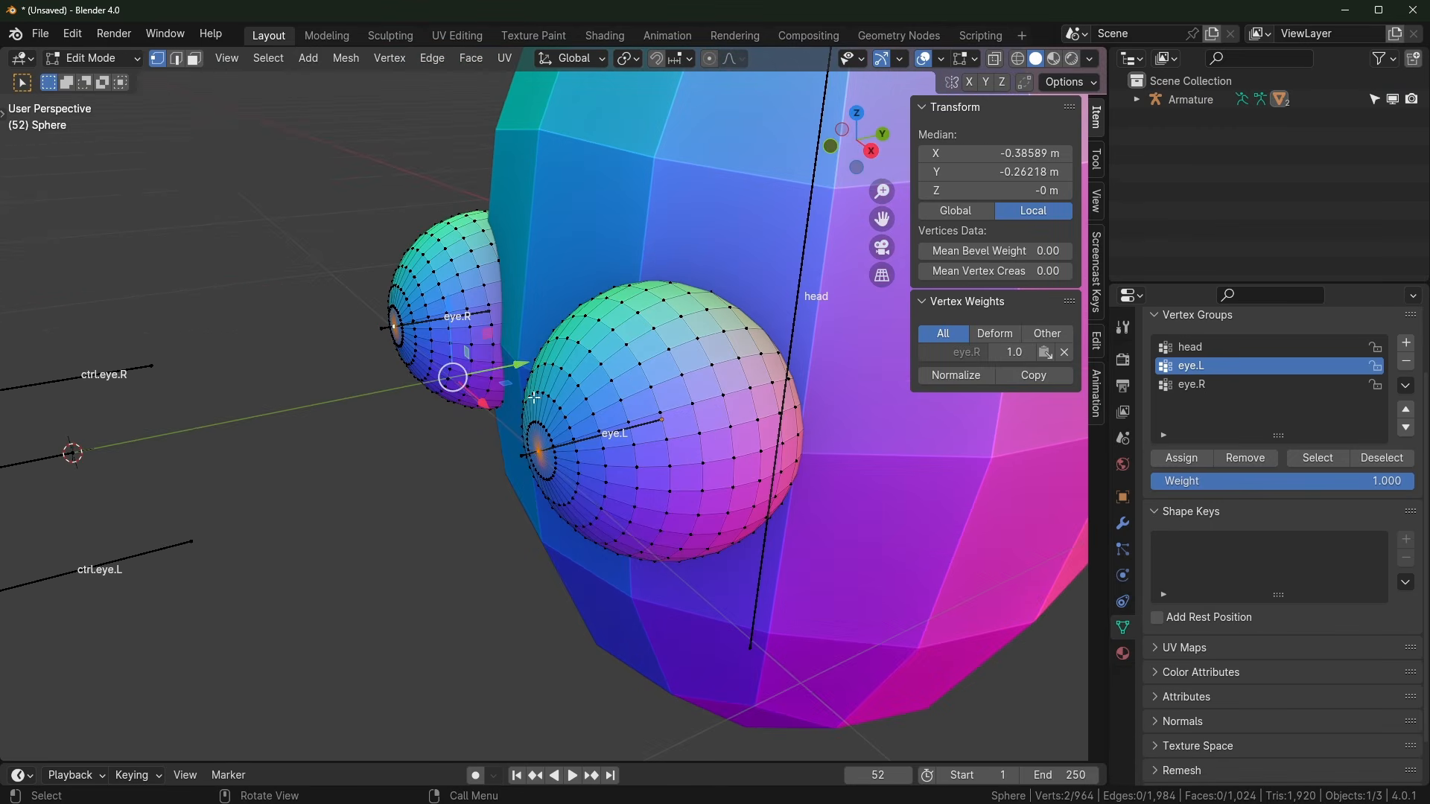
key("ctrl+KP_Add")
middle_click_drag(584, 439, 774, 486)
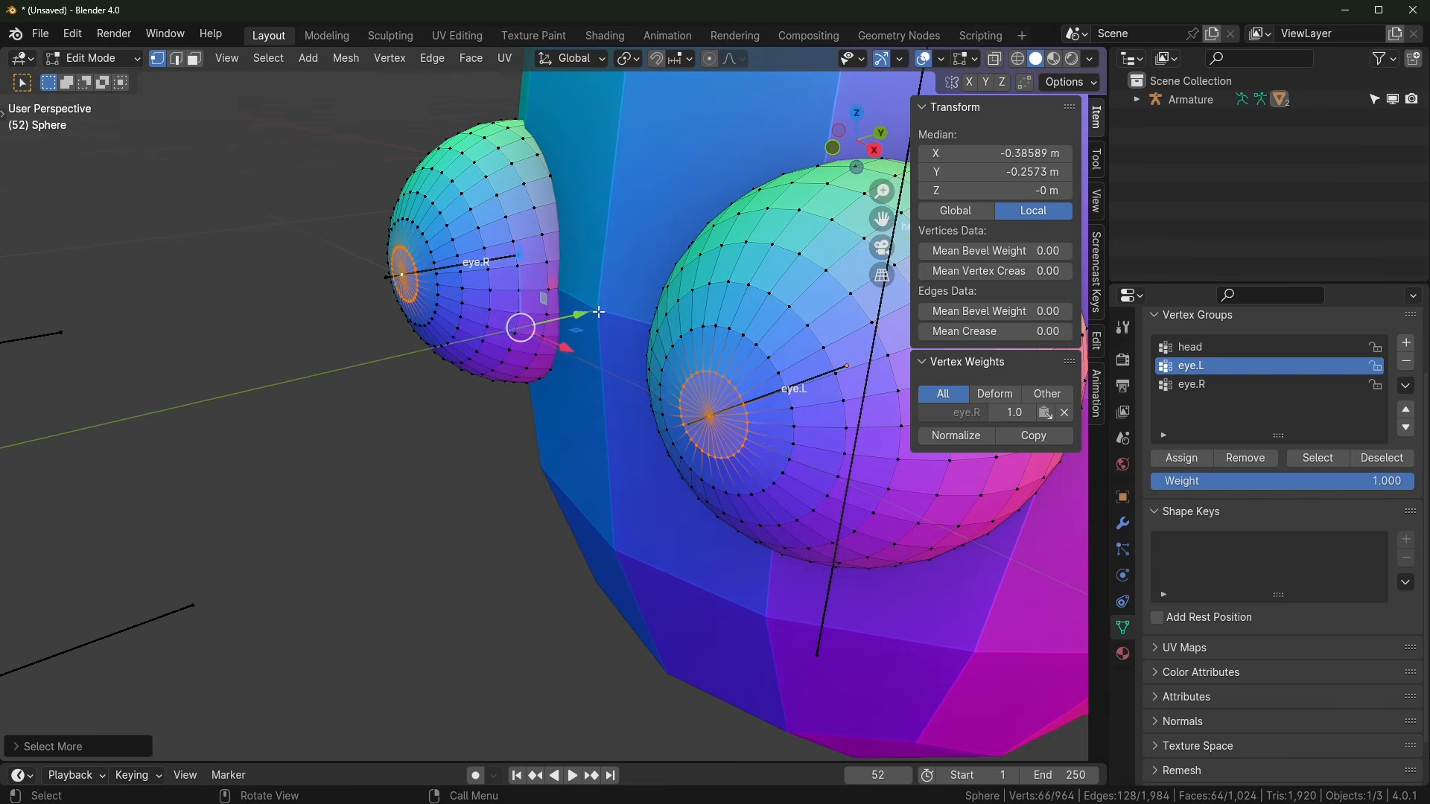
left_click_drag(583, 317, 614, 310)
scroll(568, 468, "down", 2)
key("Tab")
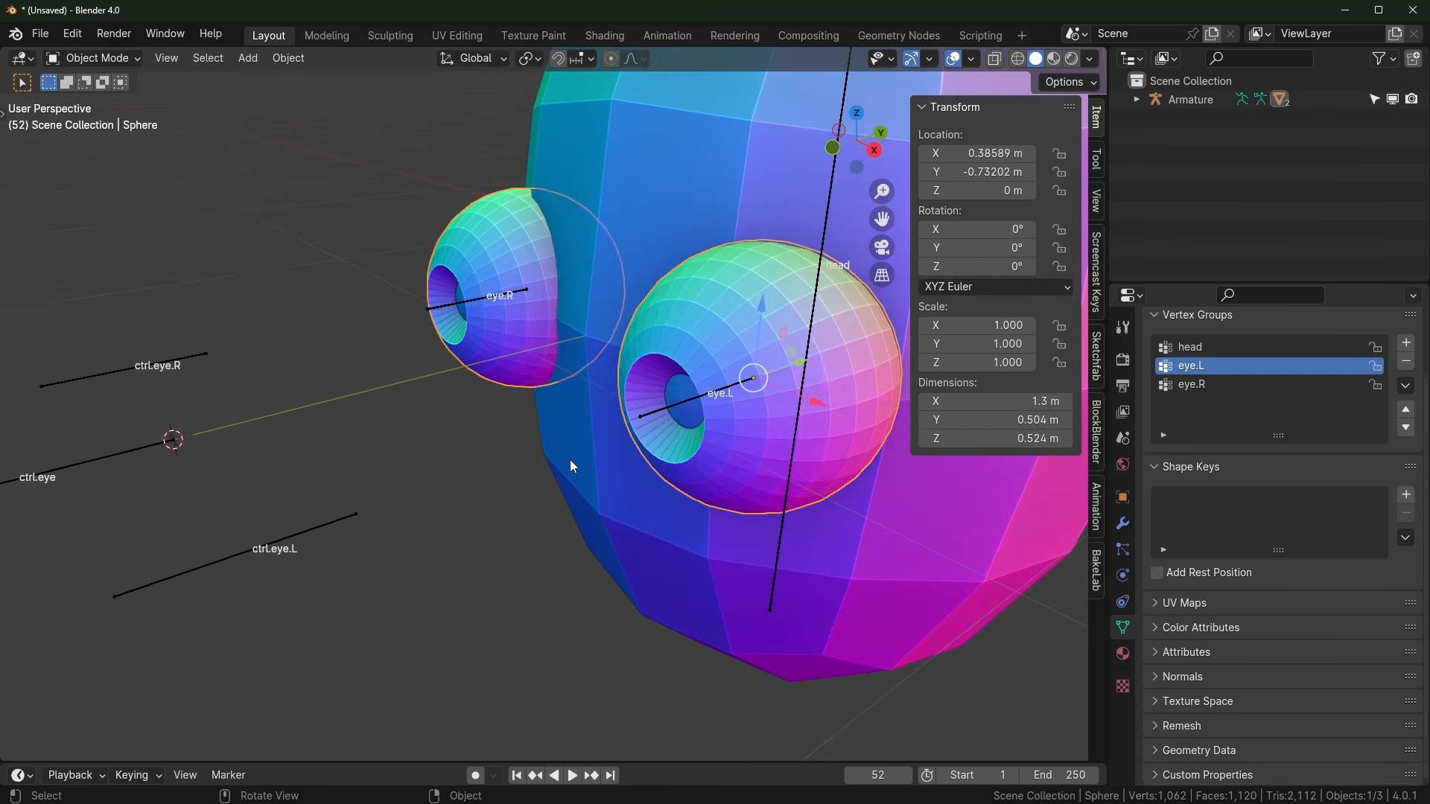
Step: Check eye tracking by moving and scaling ctrl.eye, cancelling both changes
middle_click_drag(569, 458, 511, 562)
left_click(521, 538)
key("g")
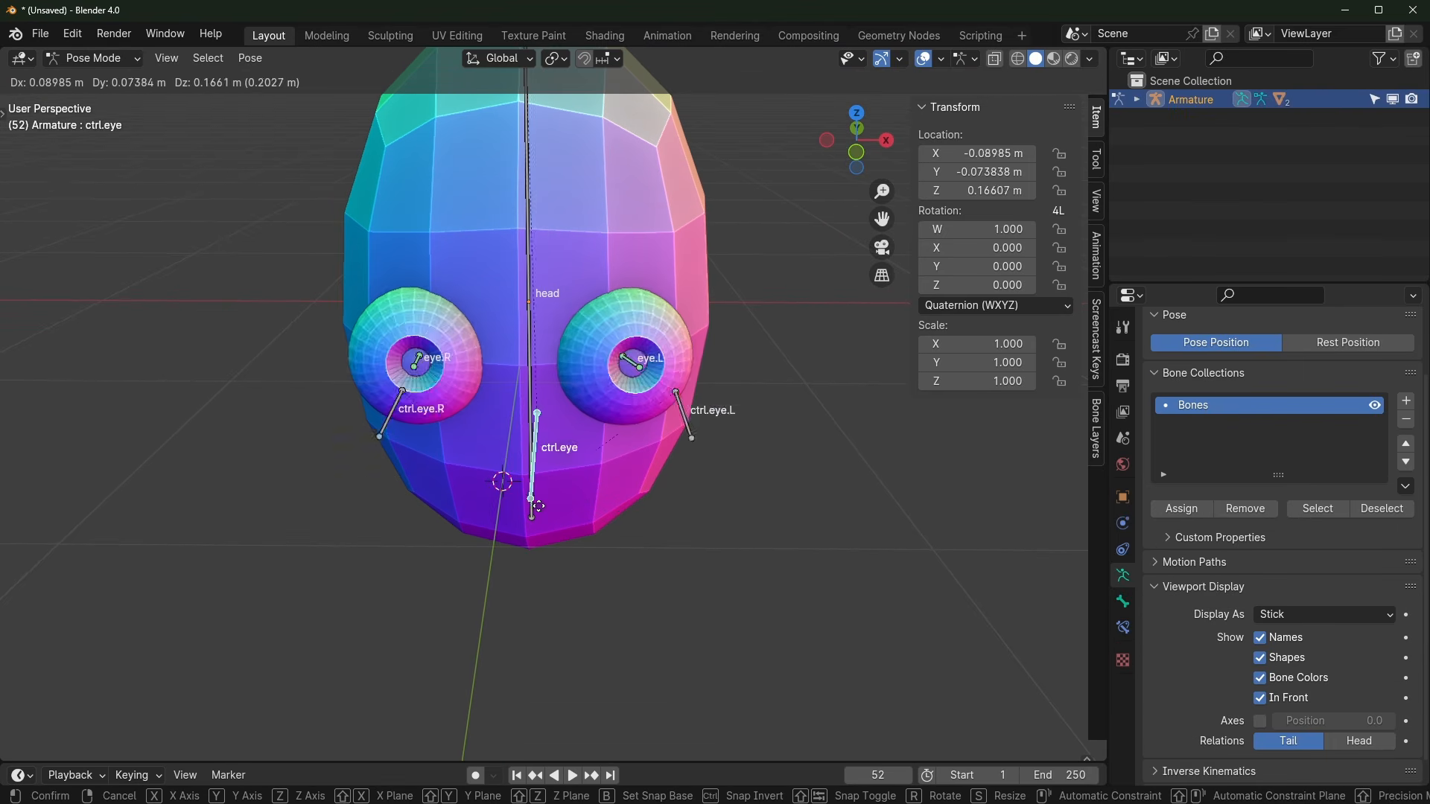
right_click(344, 470)
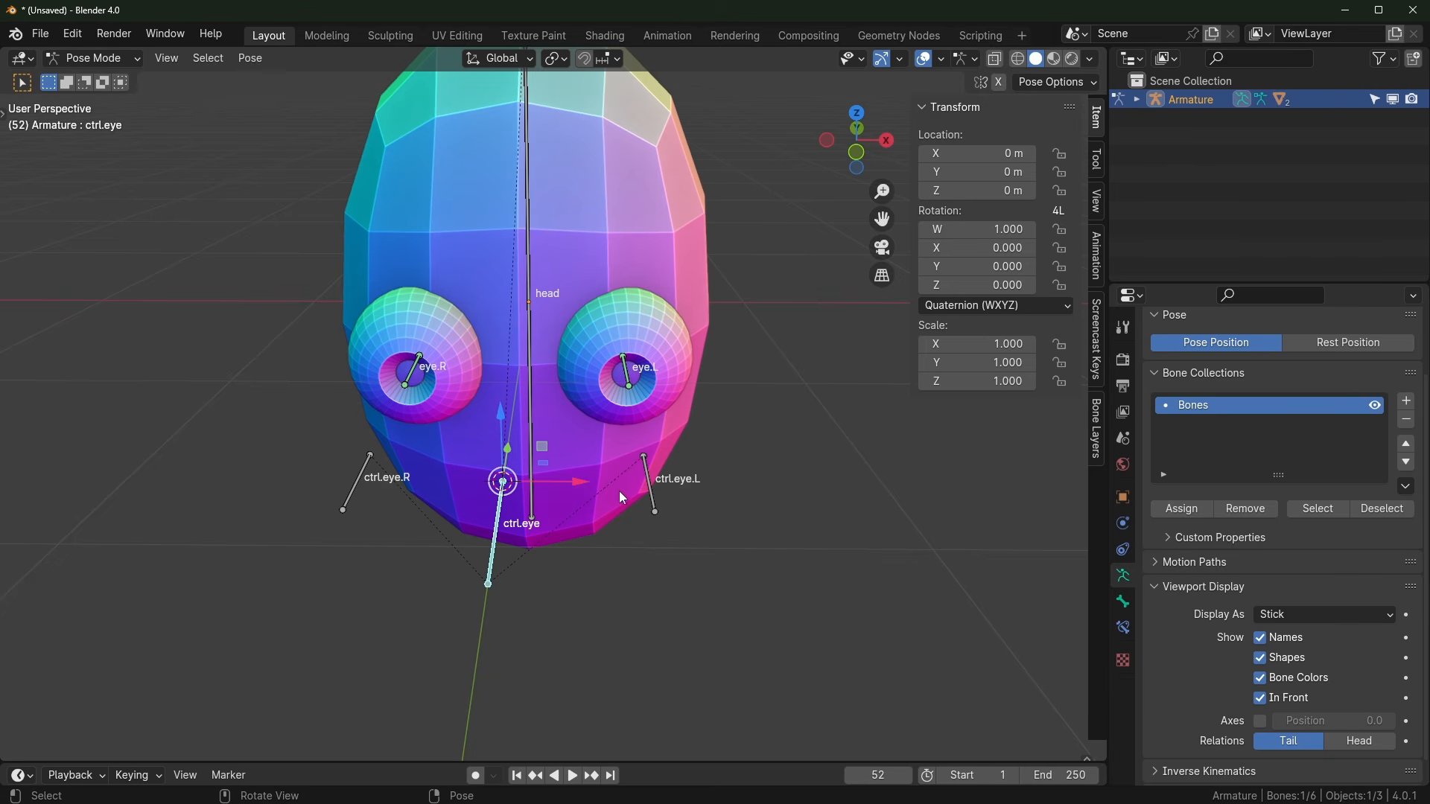
middle_click_drag(477, 577, 447, 547)
middle_click_drag(337, 456, 304, 449)
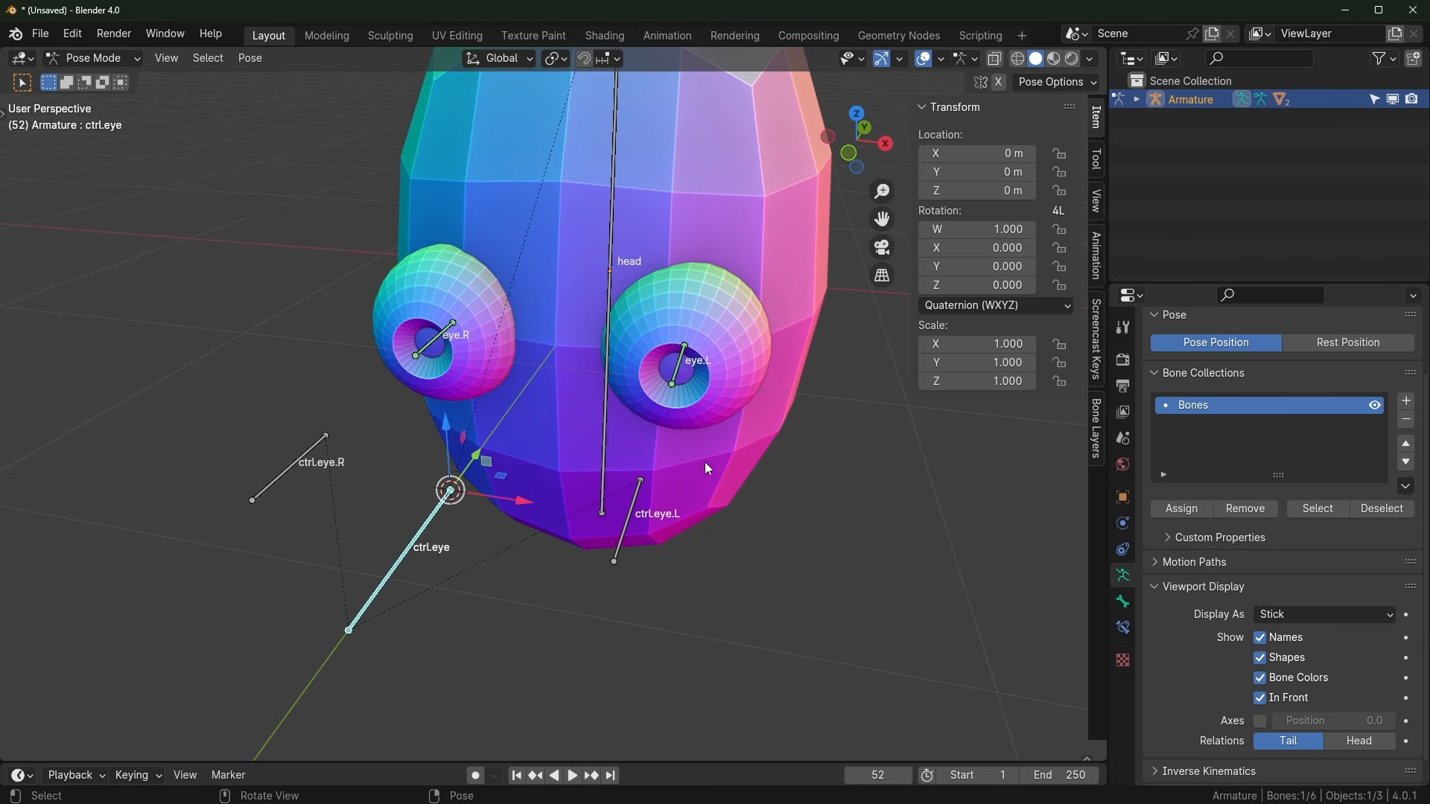
middle_click_drag(657, 494, 673, 467)
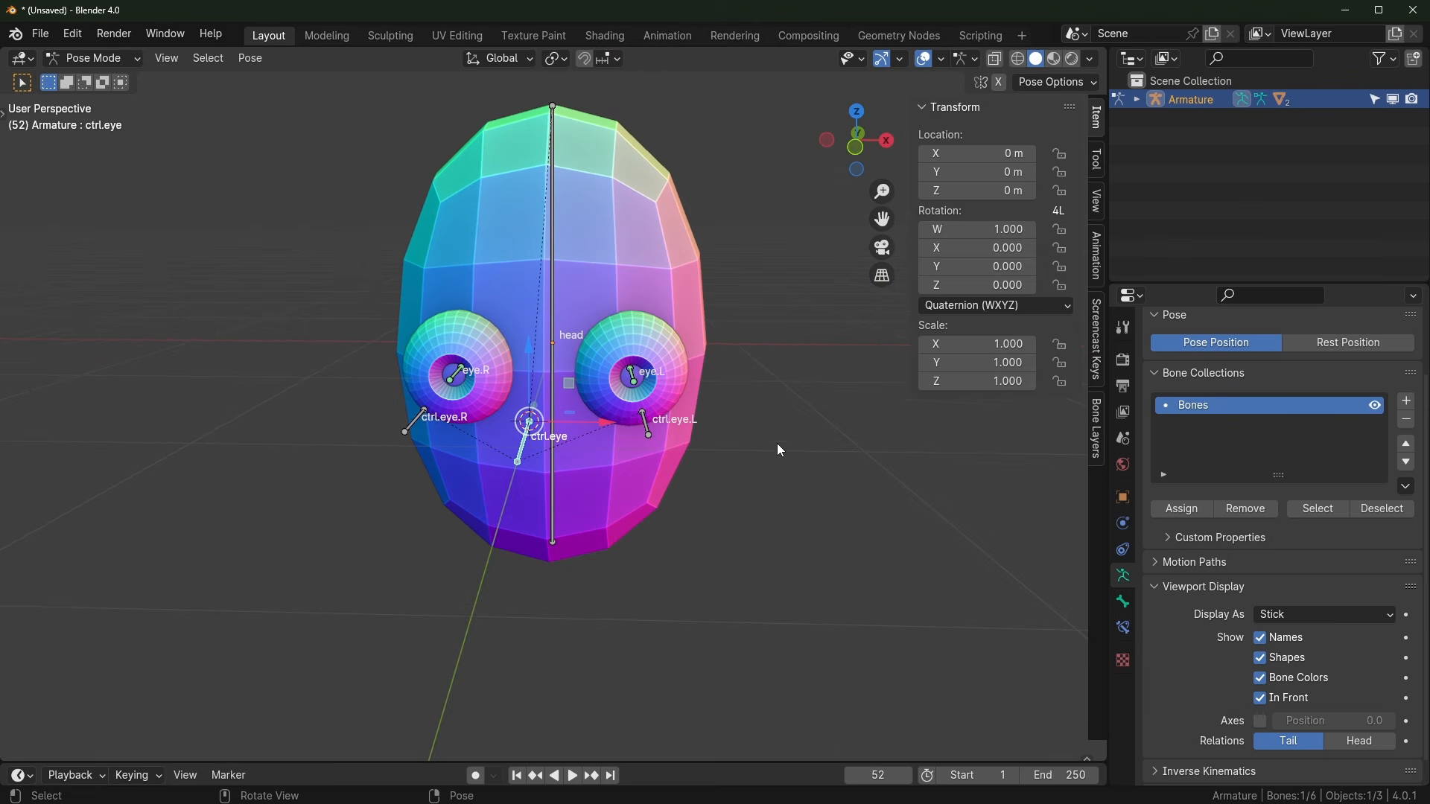
key("s")
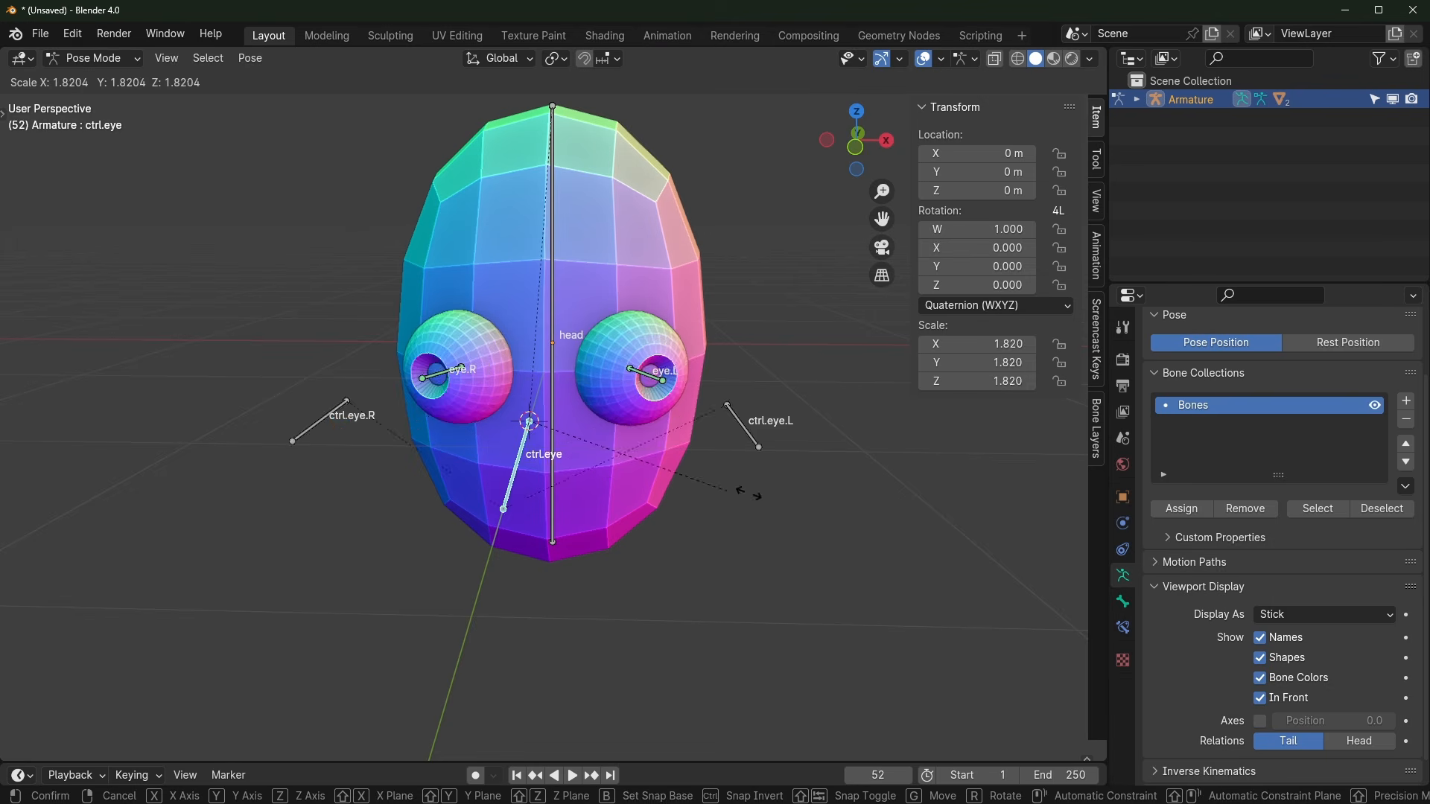
key("Escape")
middle_click_drag(715, 440, 656, 387)
Step: Select eye.L and show its Damped Track constraint targeting ctrl.eye.L
left_click(665, 380)
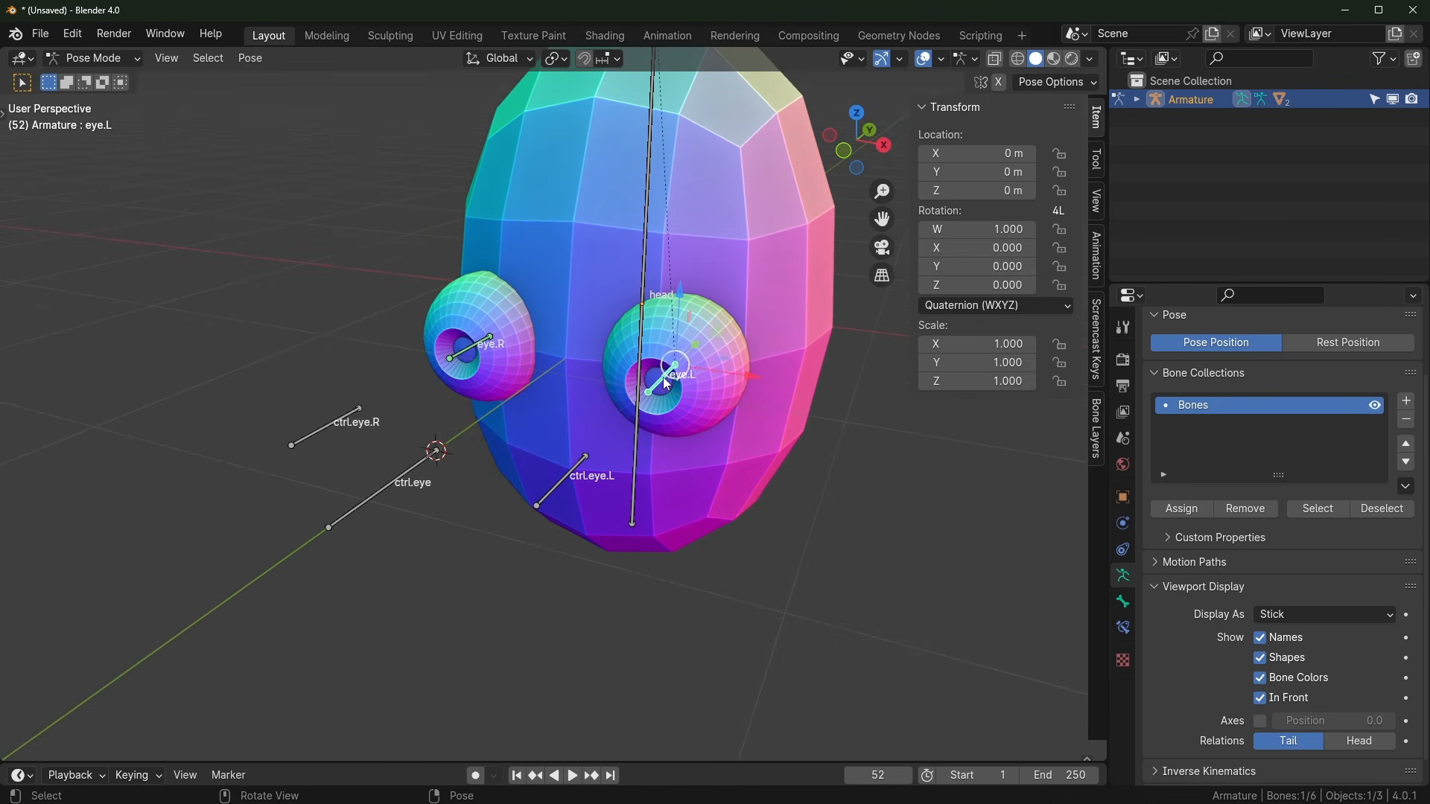
scroll(664, 381, "up", 2)
left_click(1124, 629)
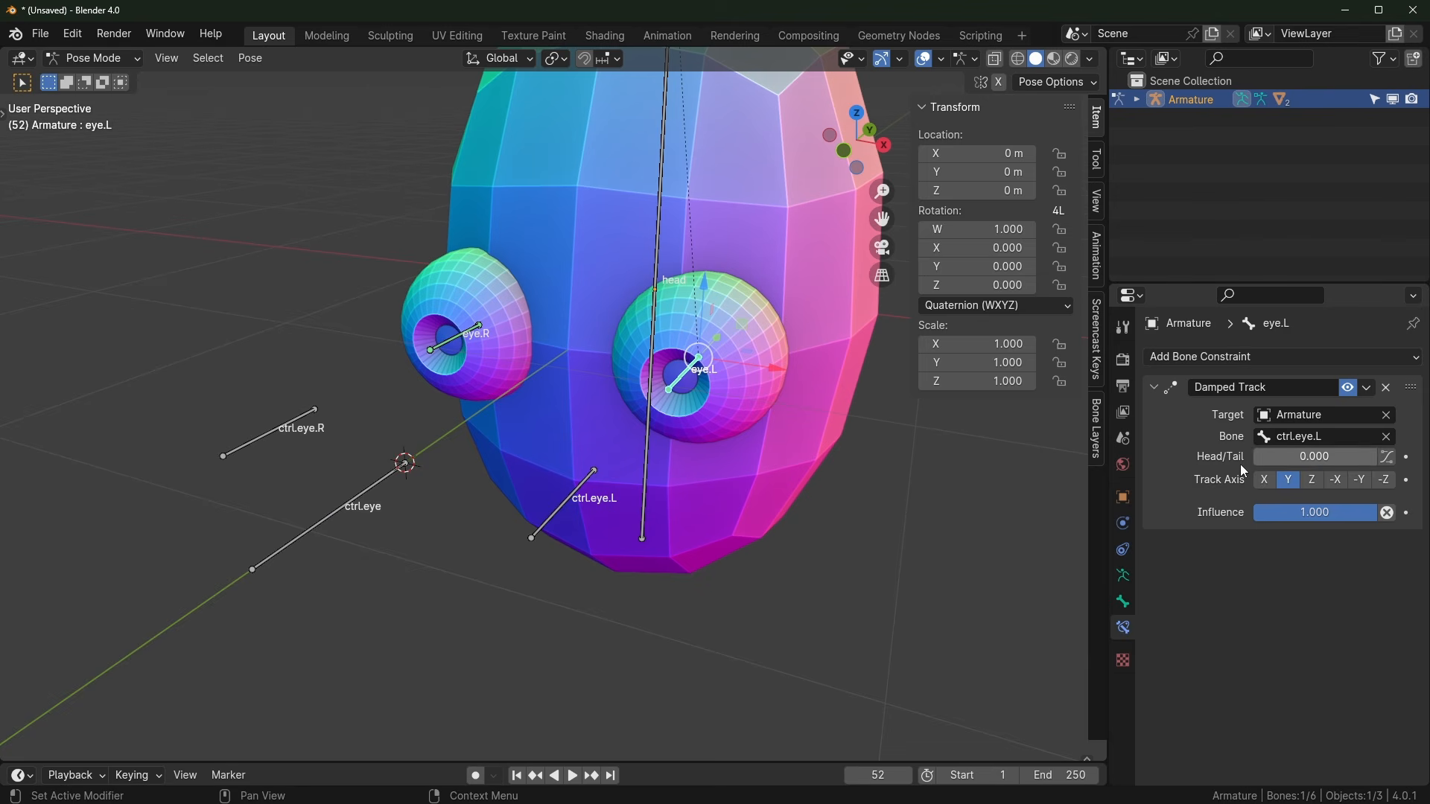
middle_click_drag(596, 497, 539, 502)
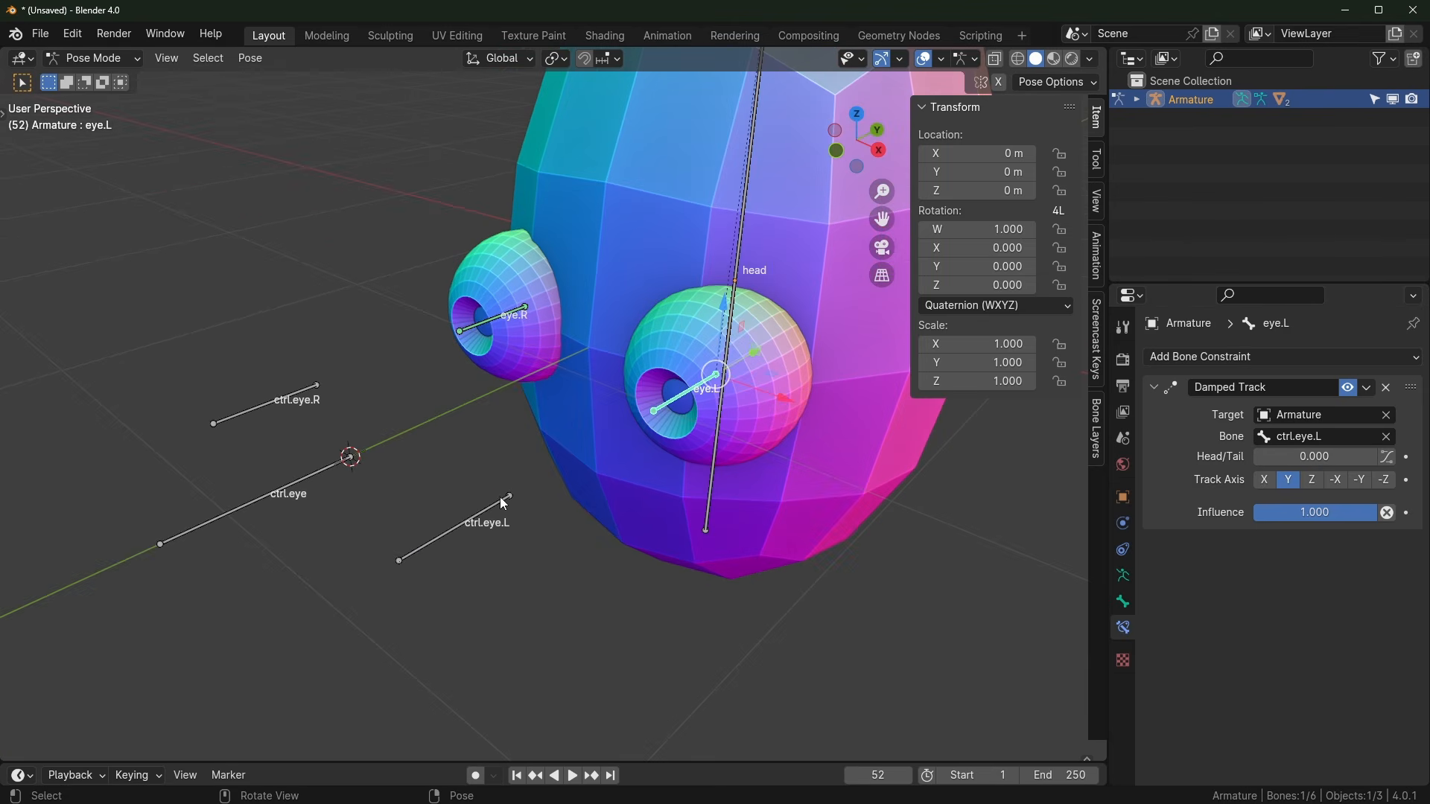
left_click(511, 494)
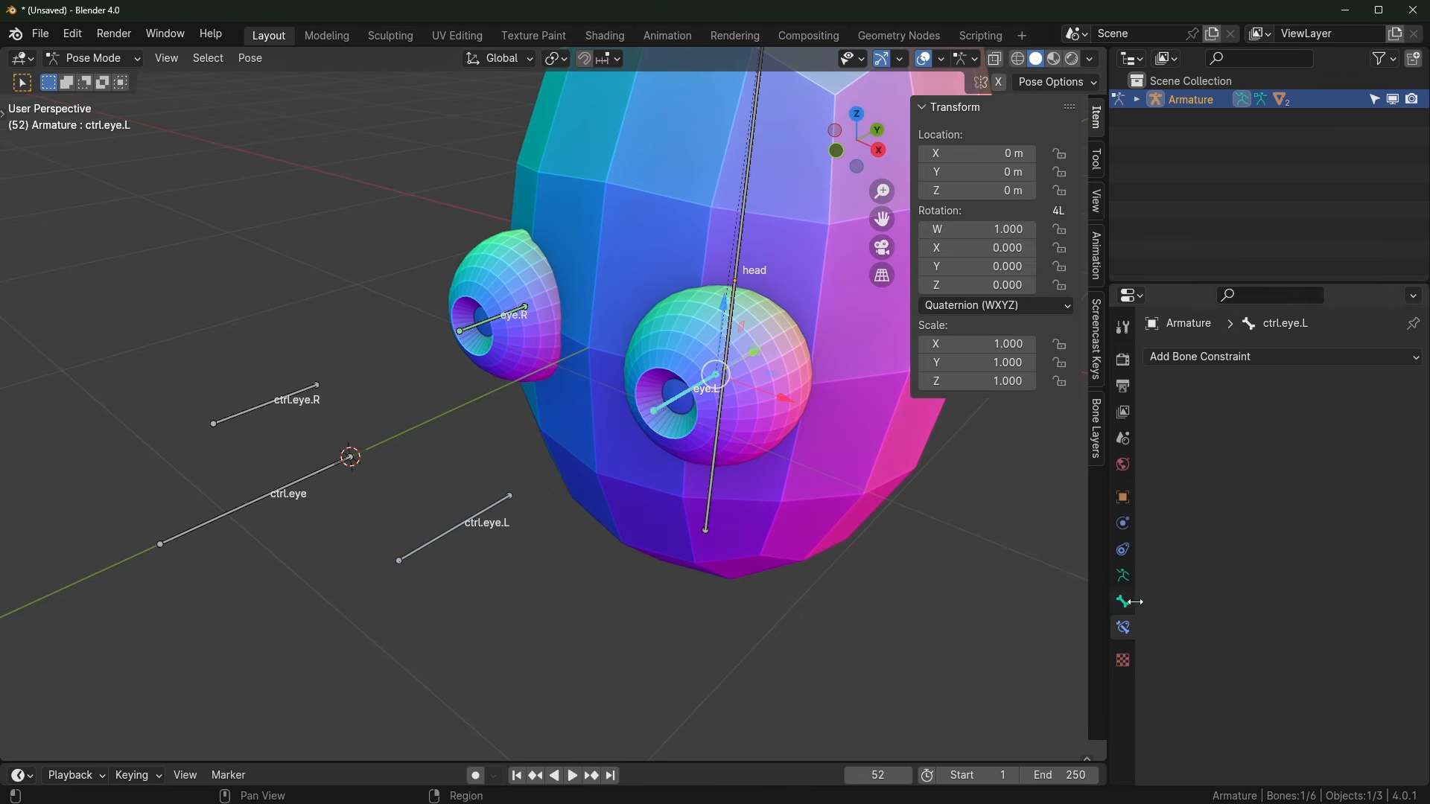
left_click(673, 399)
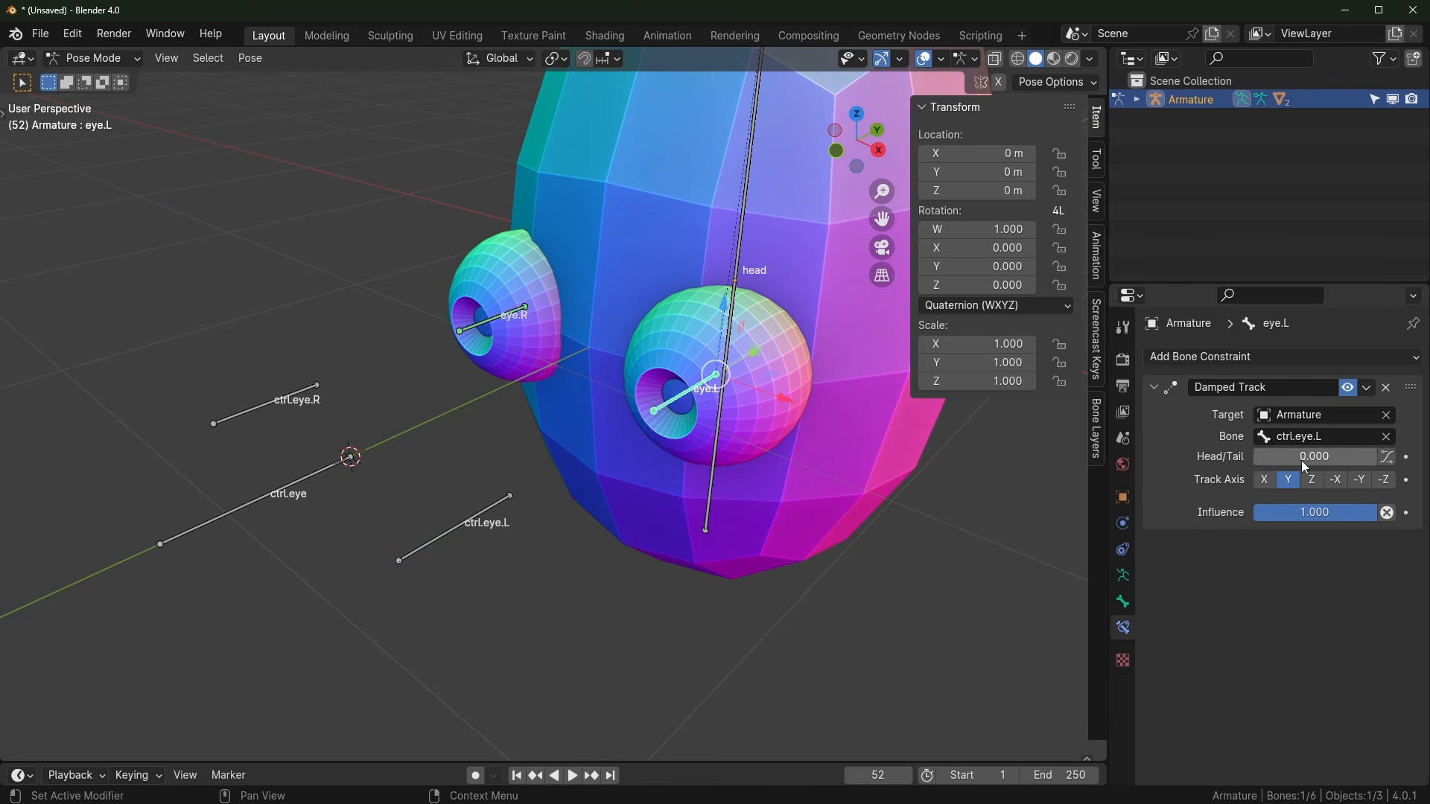
mouse_move(1303, 461)
left_mouse_down()
mouse_move(1376, 461)
mouse_move(1291, 461)
left_mouse_up()
middle_click_drag(582, 480, 368, 525)
left_click(373, 466)
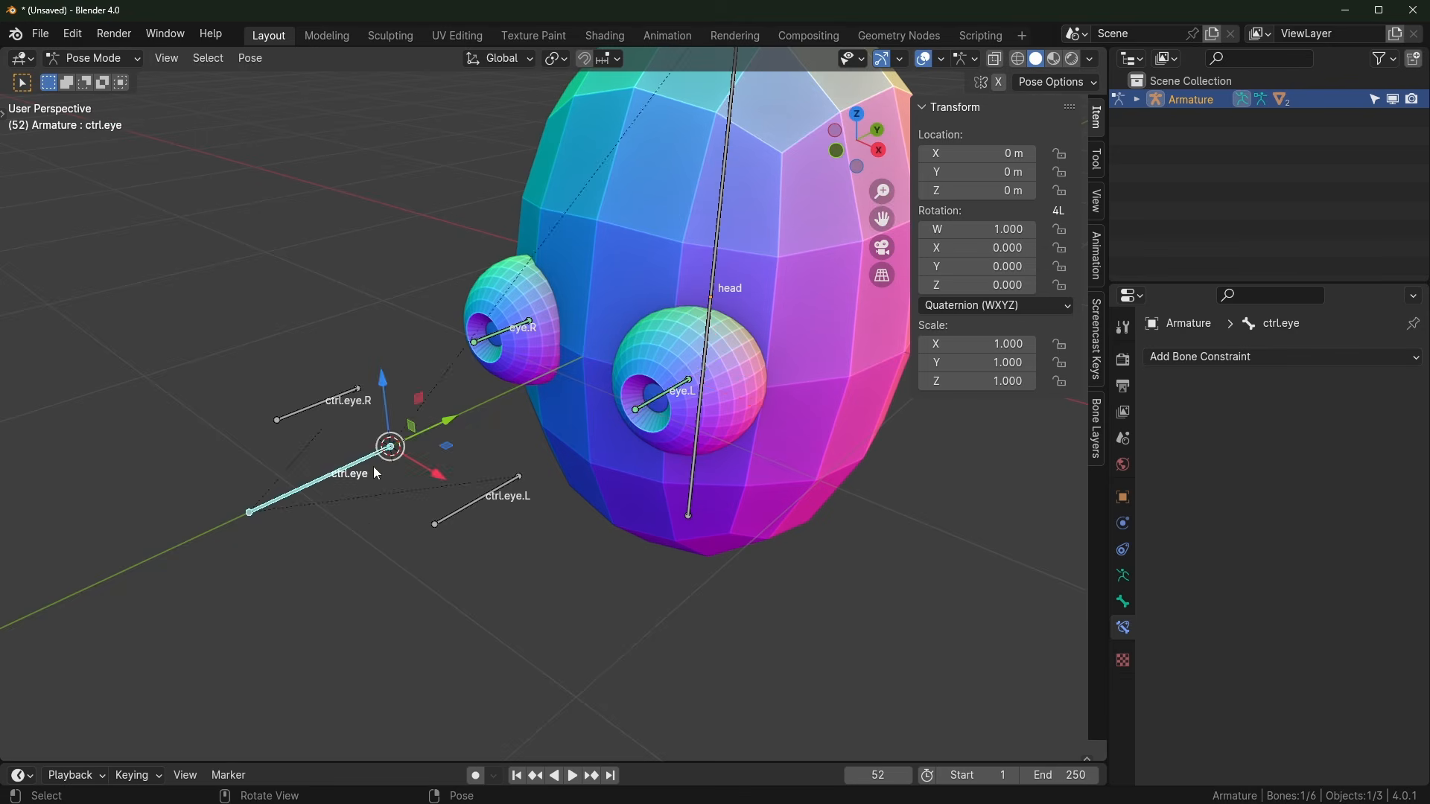
middle_click_drag(373, 466, 700, 494)
key("s")
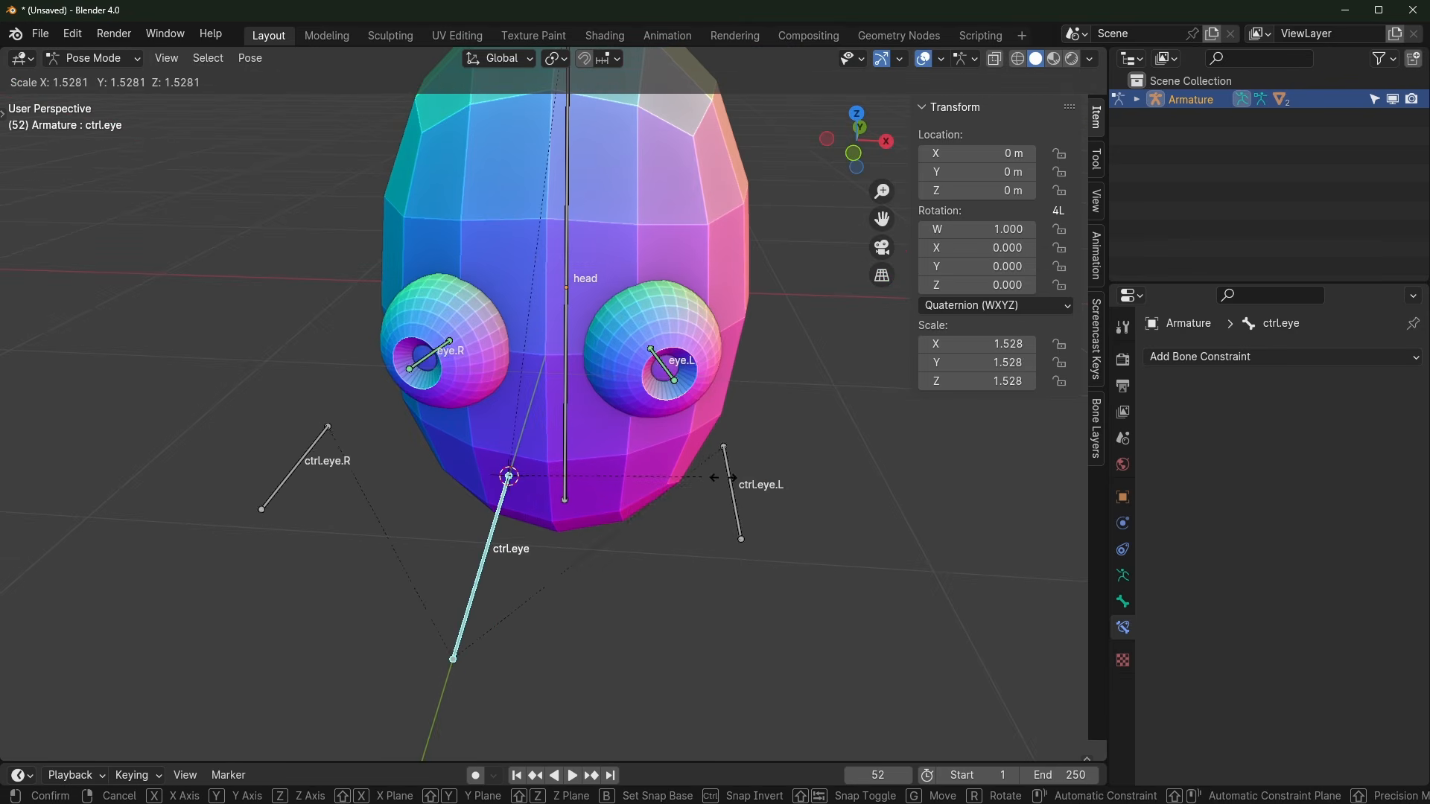
left_click(845, 540)
key("r")
key("y")
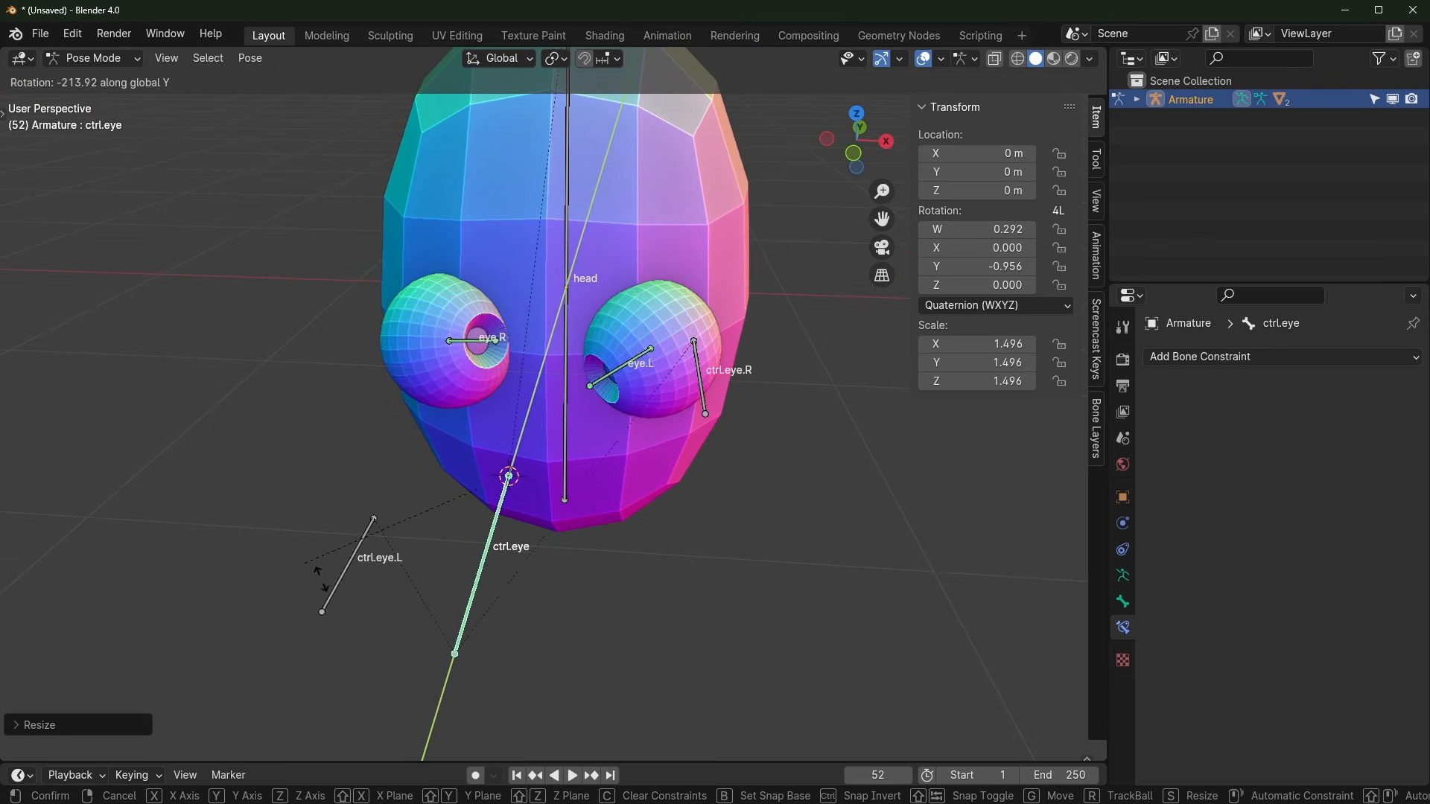
right_click(797, 493)
middle_click_drag(796, 495, 667, 536)
key("Caps_Lock")
key("Caps_Lock")
scroll(597, 519, "up", 1)
scroll(667, 536, "up", 2)
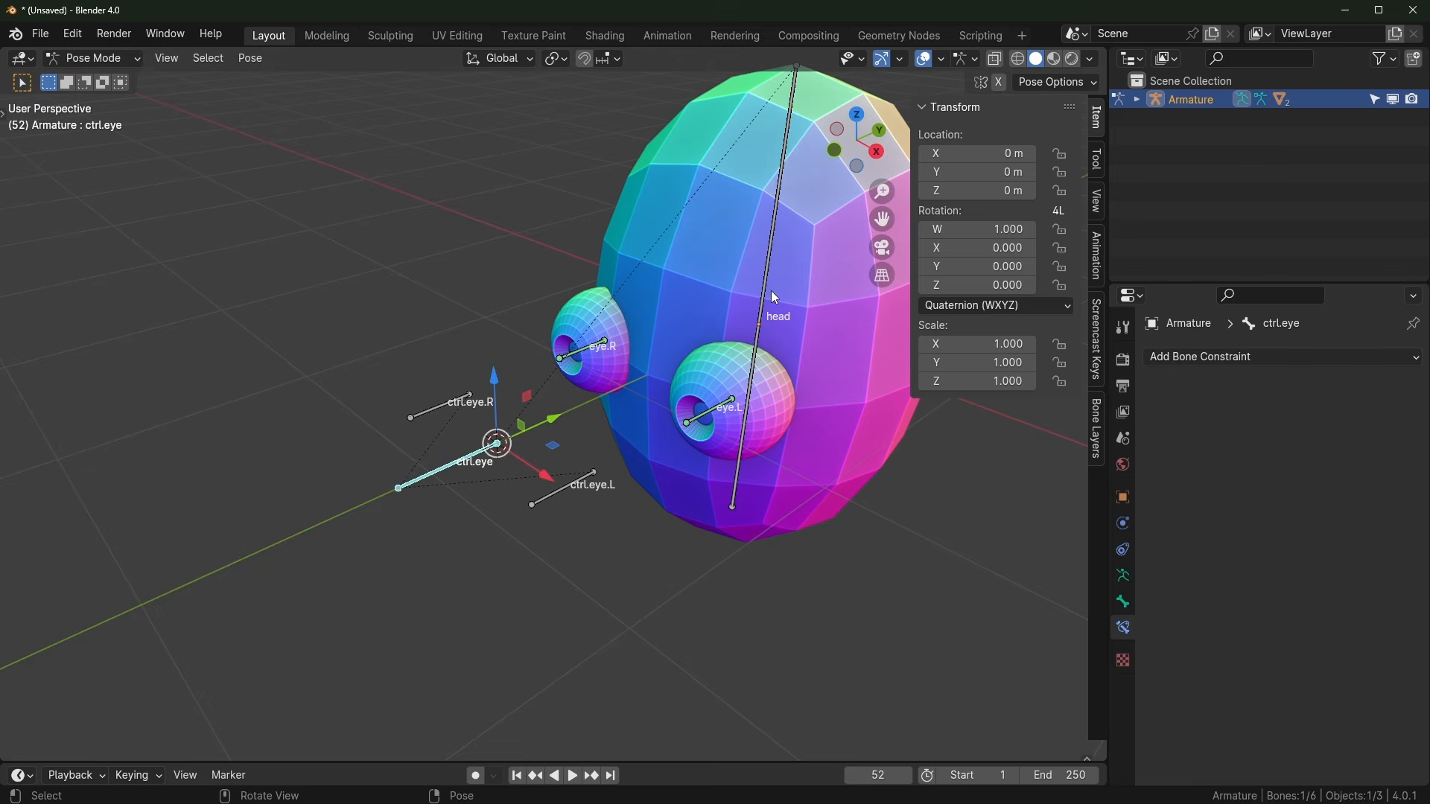
left_click(771, 291)
key("r")
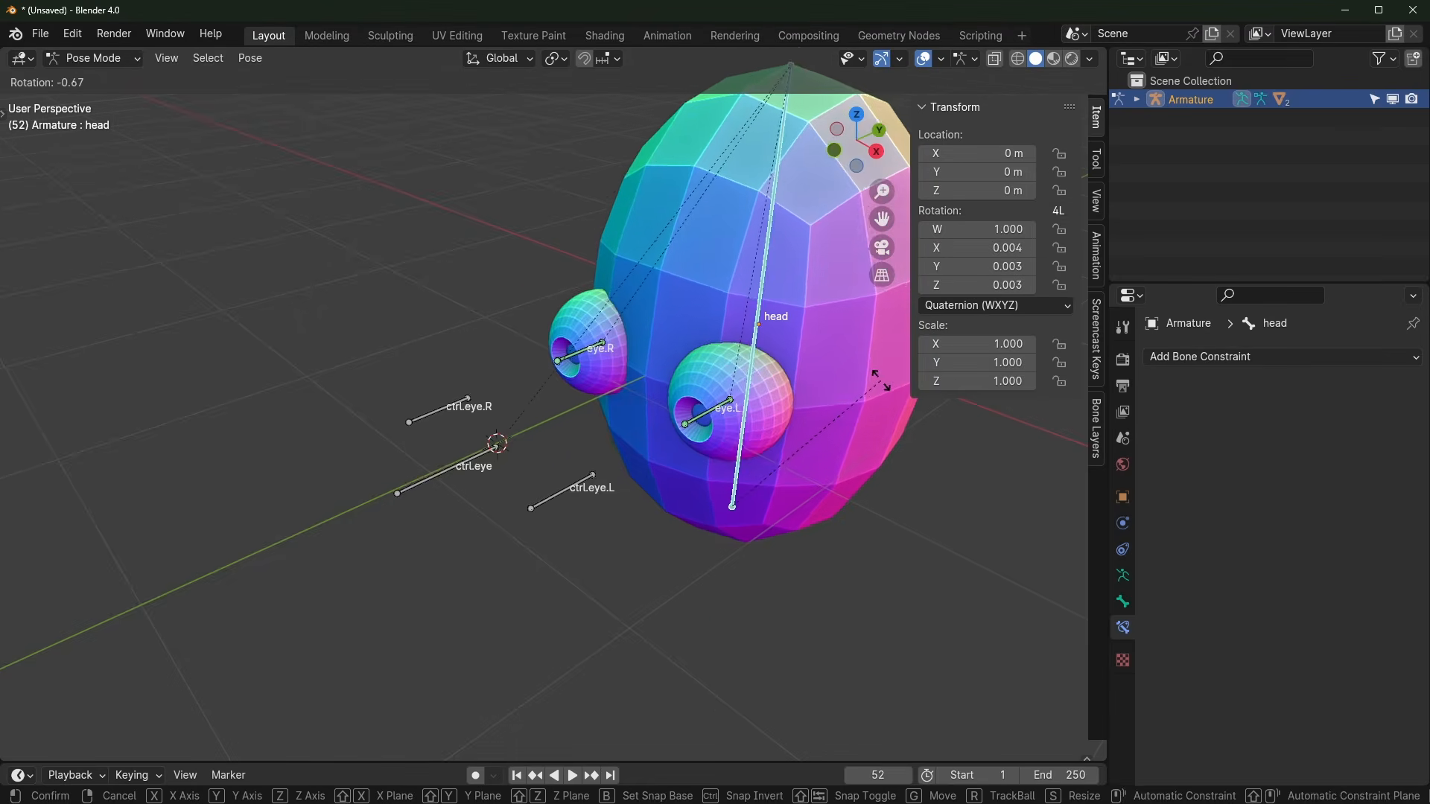
key("z")
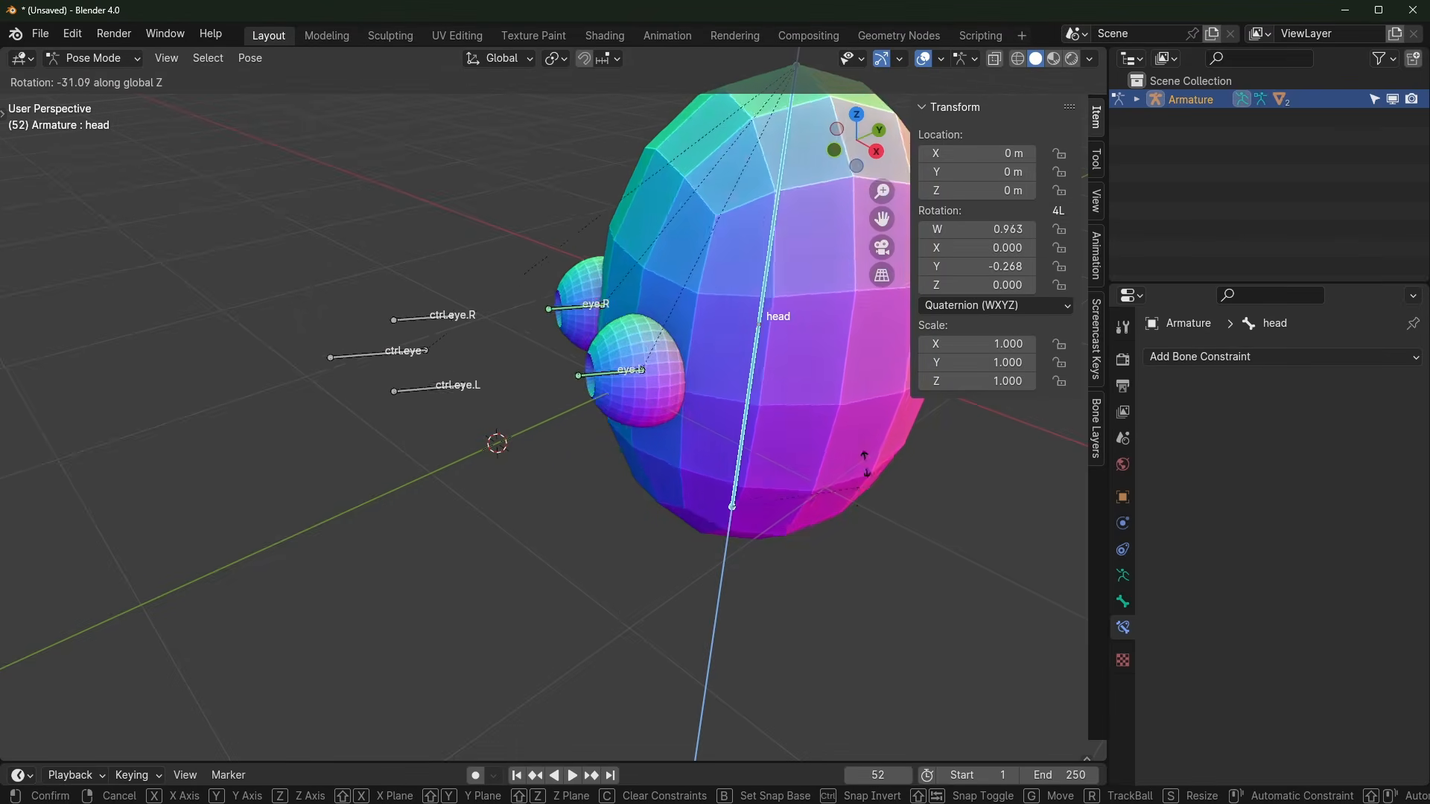
right_click(880, 457)
scroll(664, 533, "up", 2)
scroll(659, 539, "up", 1)
middle_click_drag(660, 538, 585, 518, "shift")
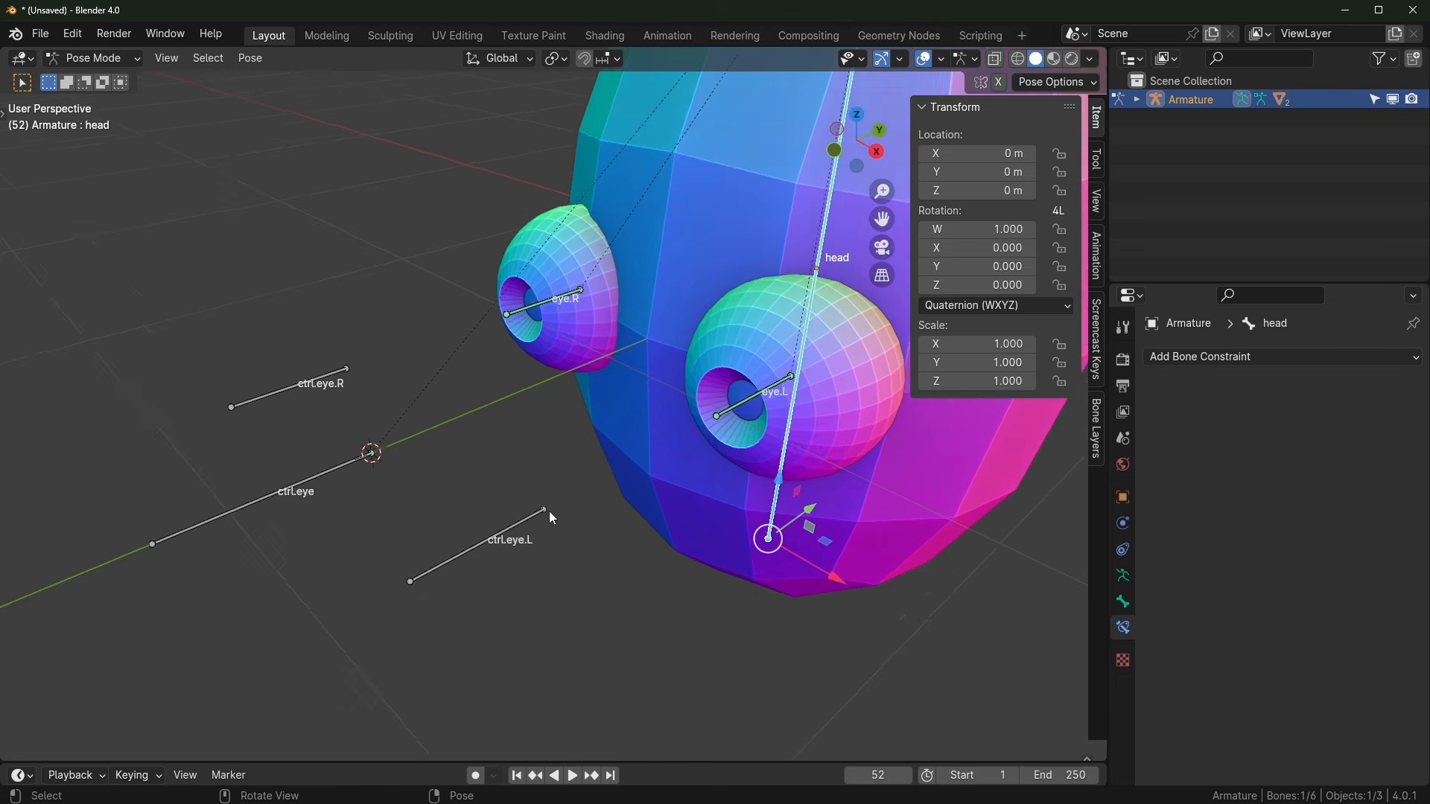
scroll(484, 495, "down", 1)
left_click(365, 469)
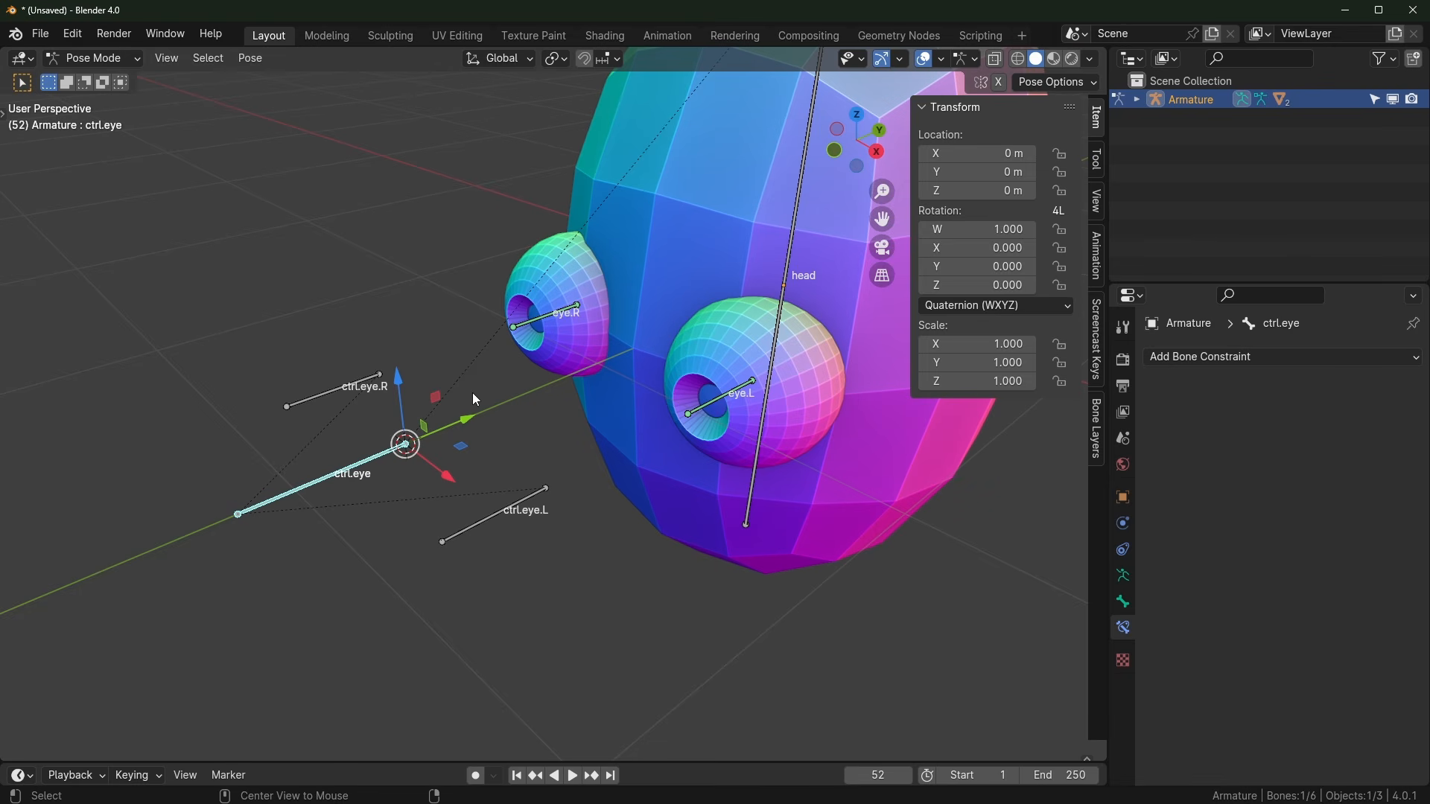
Step: Clear ctrl.eye's parent with Alt+P in Edit Mode and return to Pose Mode
key("Tab")
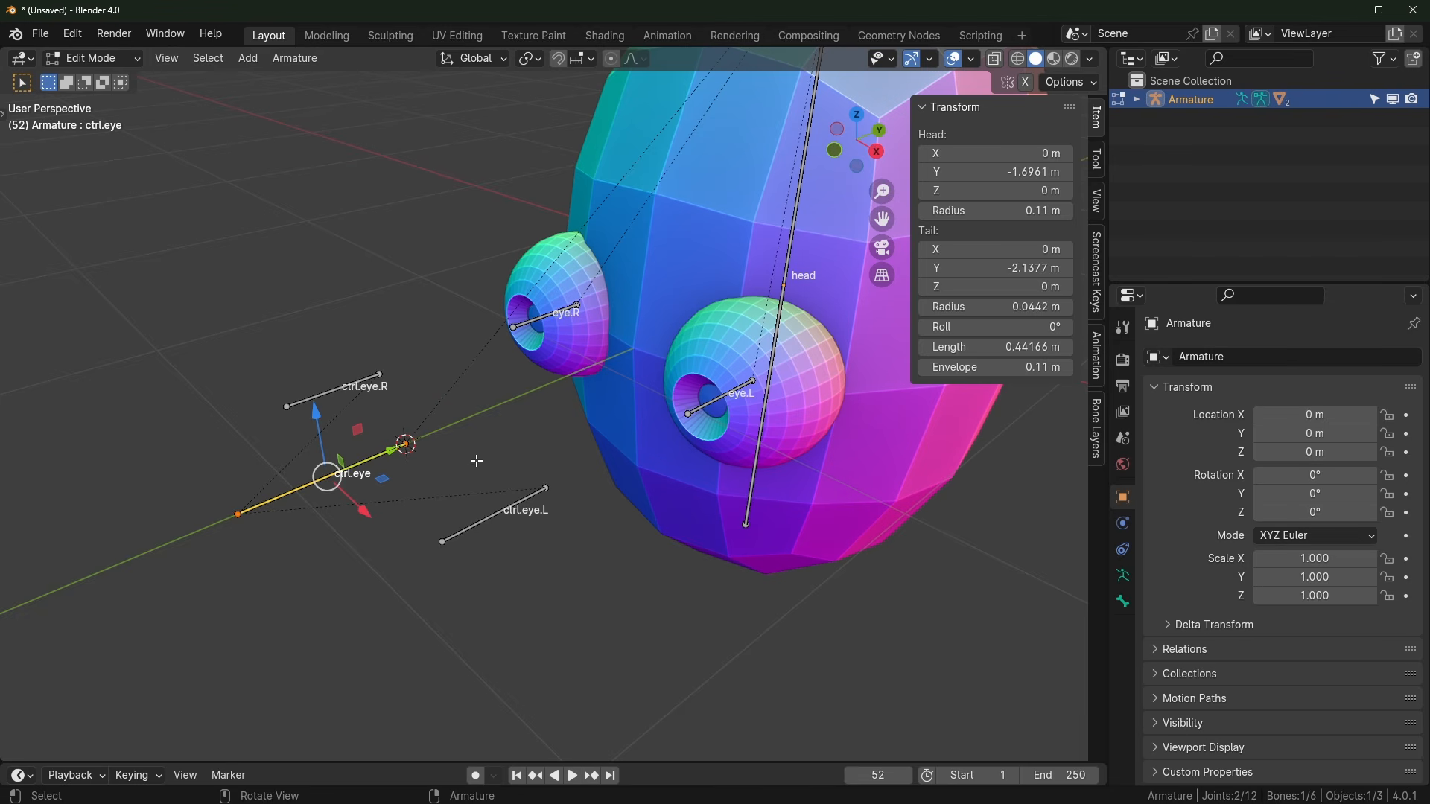
key("alt+p")
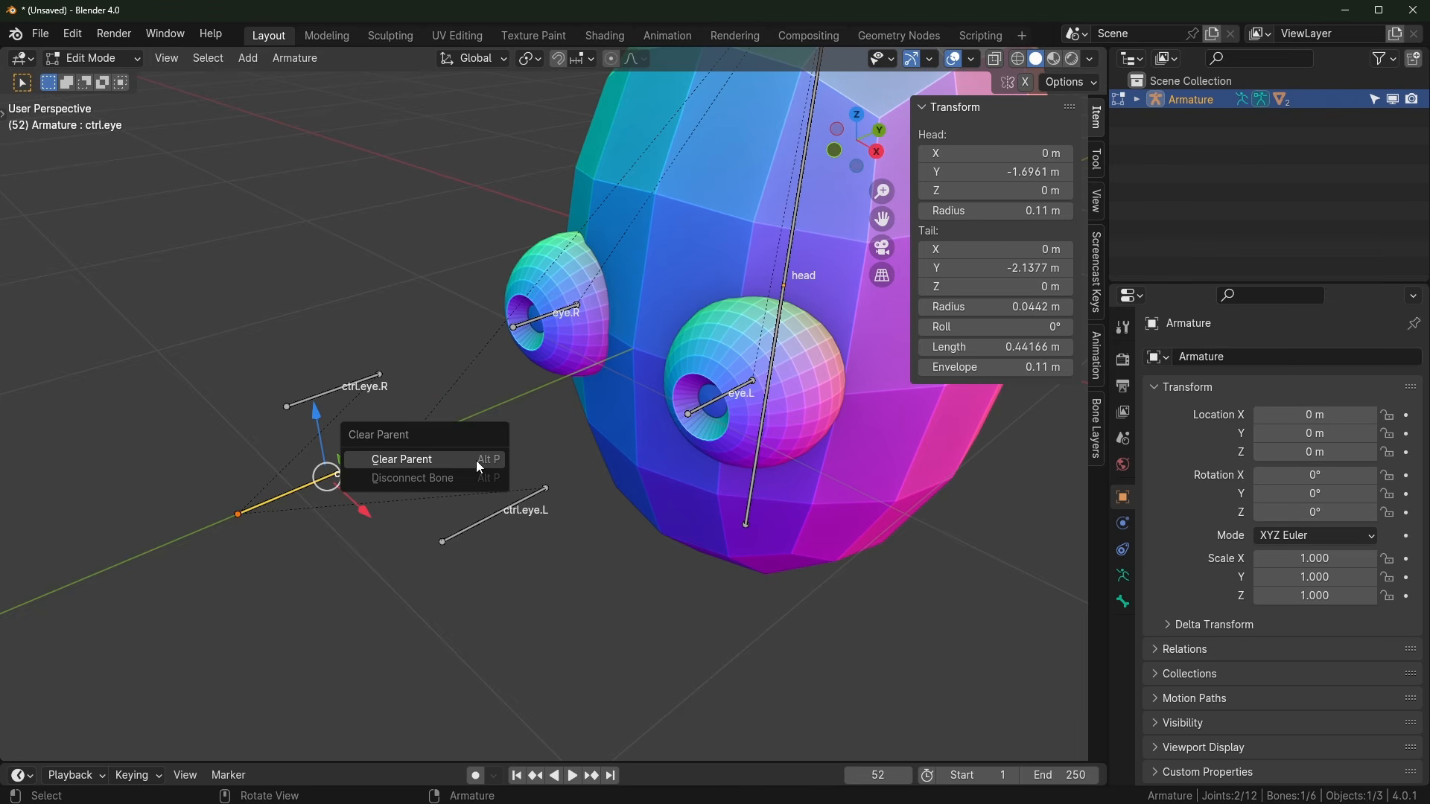
left_click(476, 460)
key("Tab")
Step: Test-rotate the head bone around Z twice, cancelling each rotation
middle_click_drag(484, 452, 556, 426)
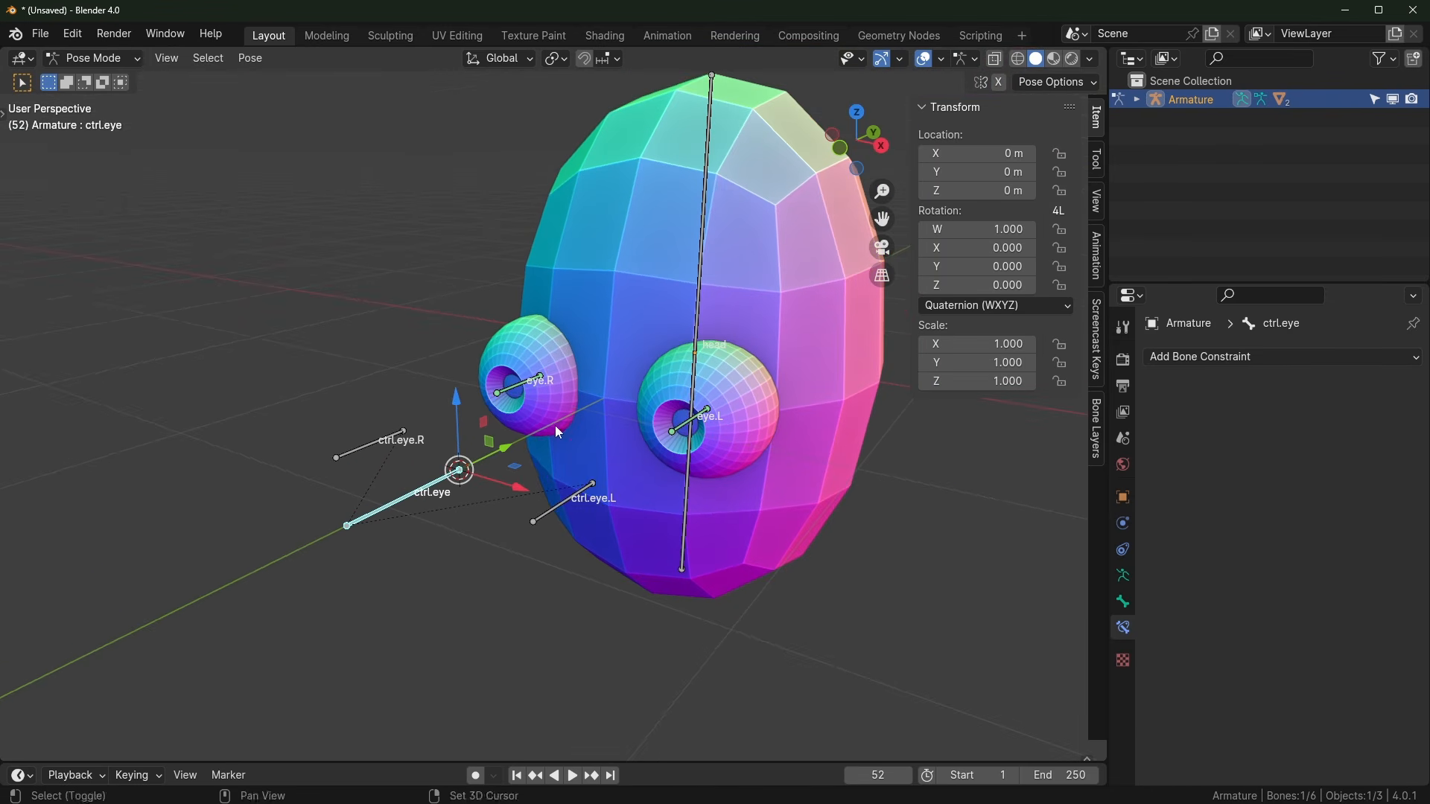
left_click(698, 295)
key("r")
key("z")
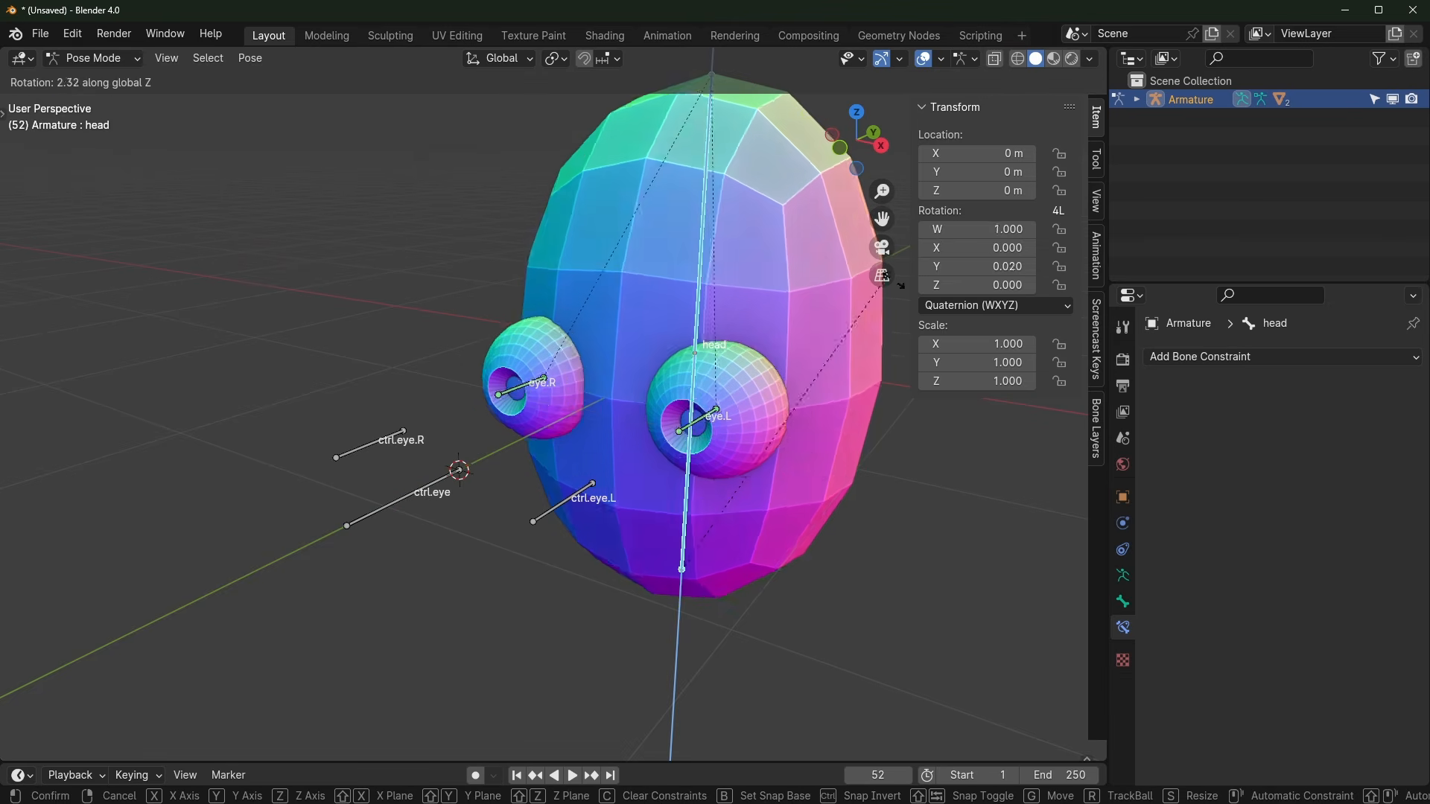
key("Escape")
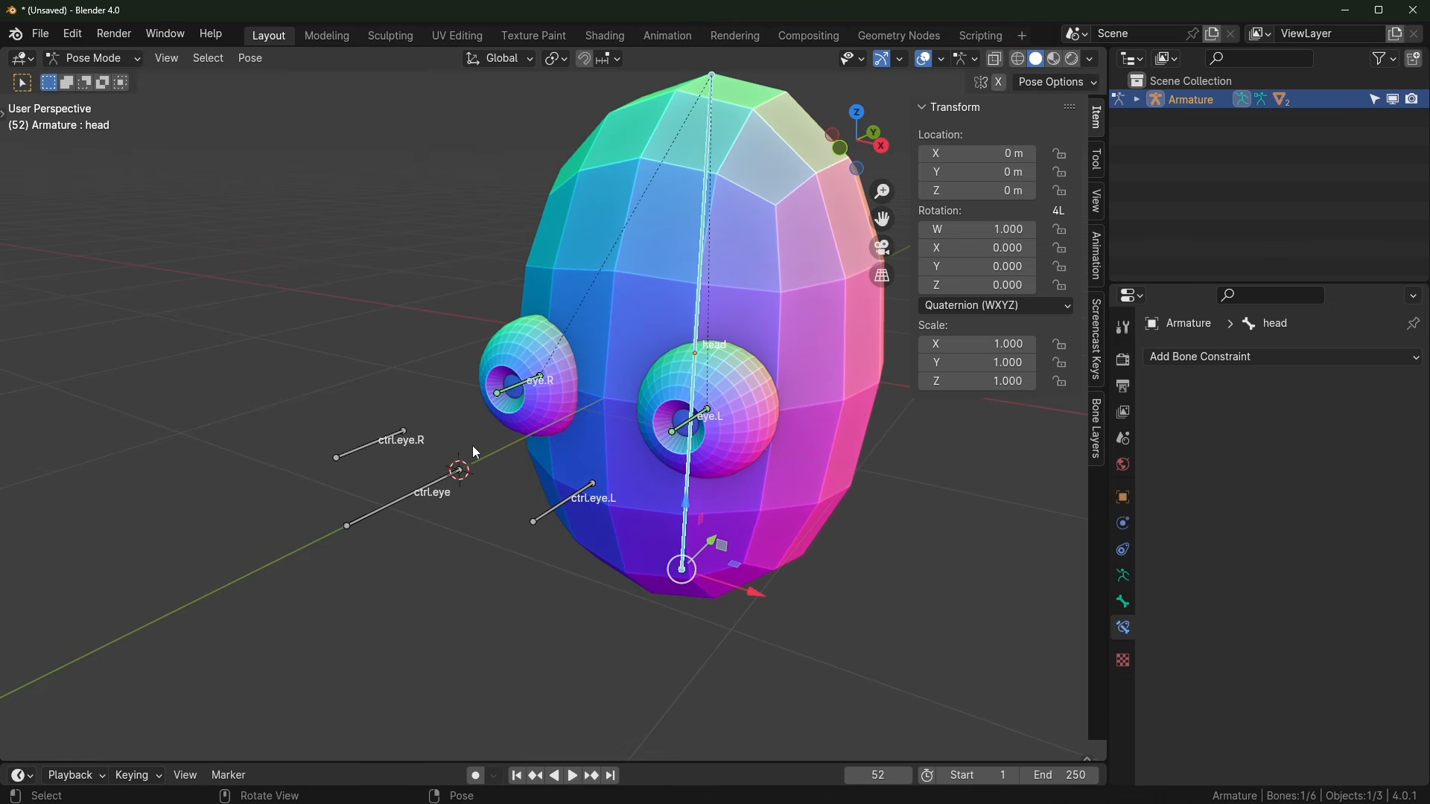
key("r")
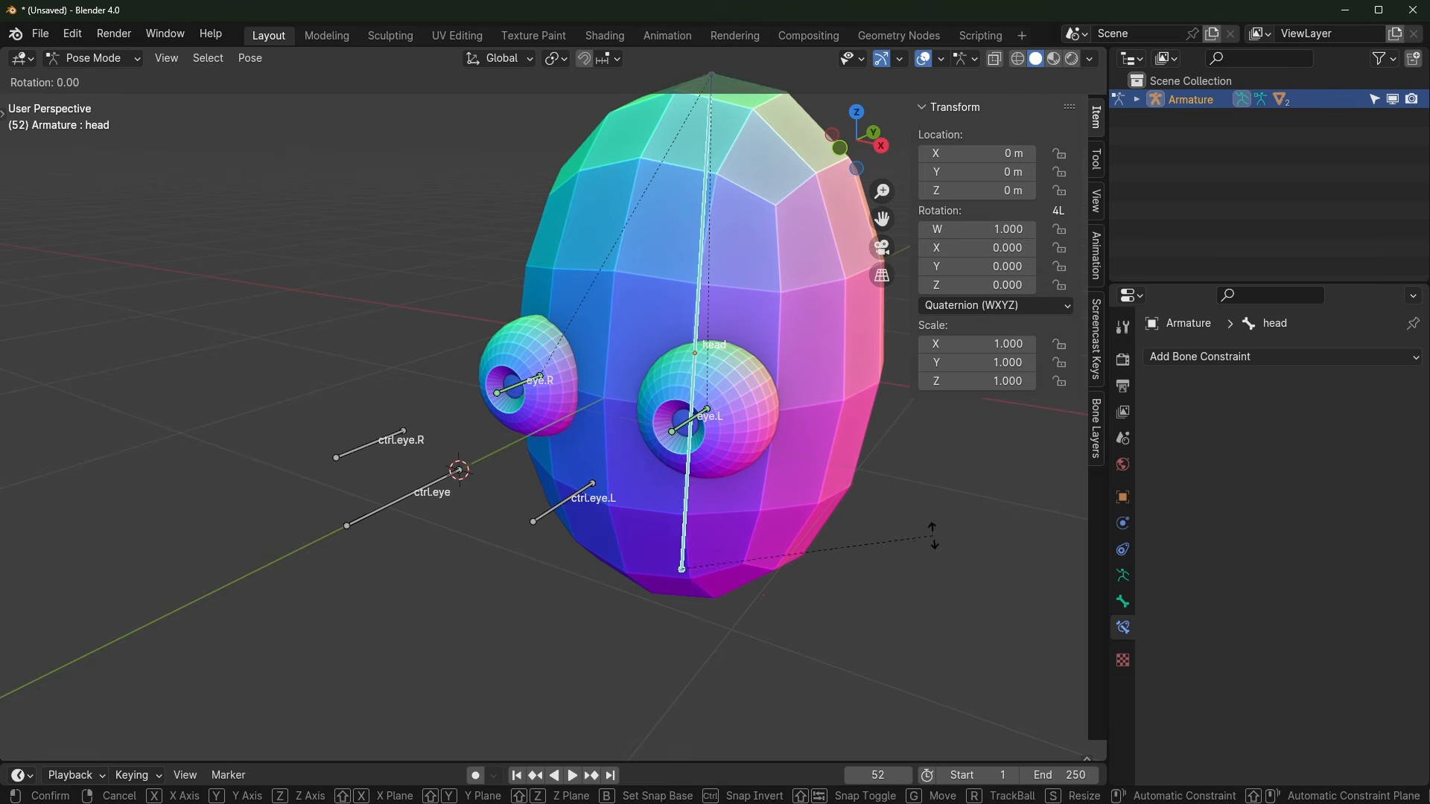
key("z")
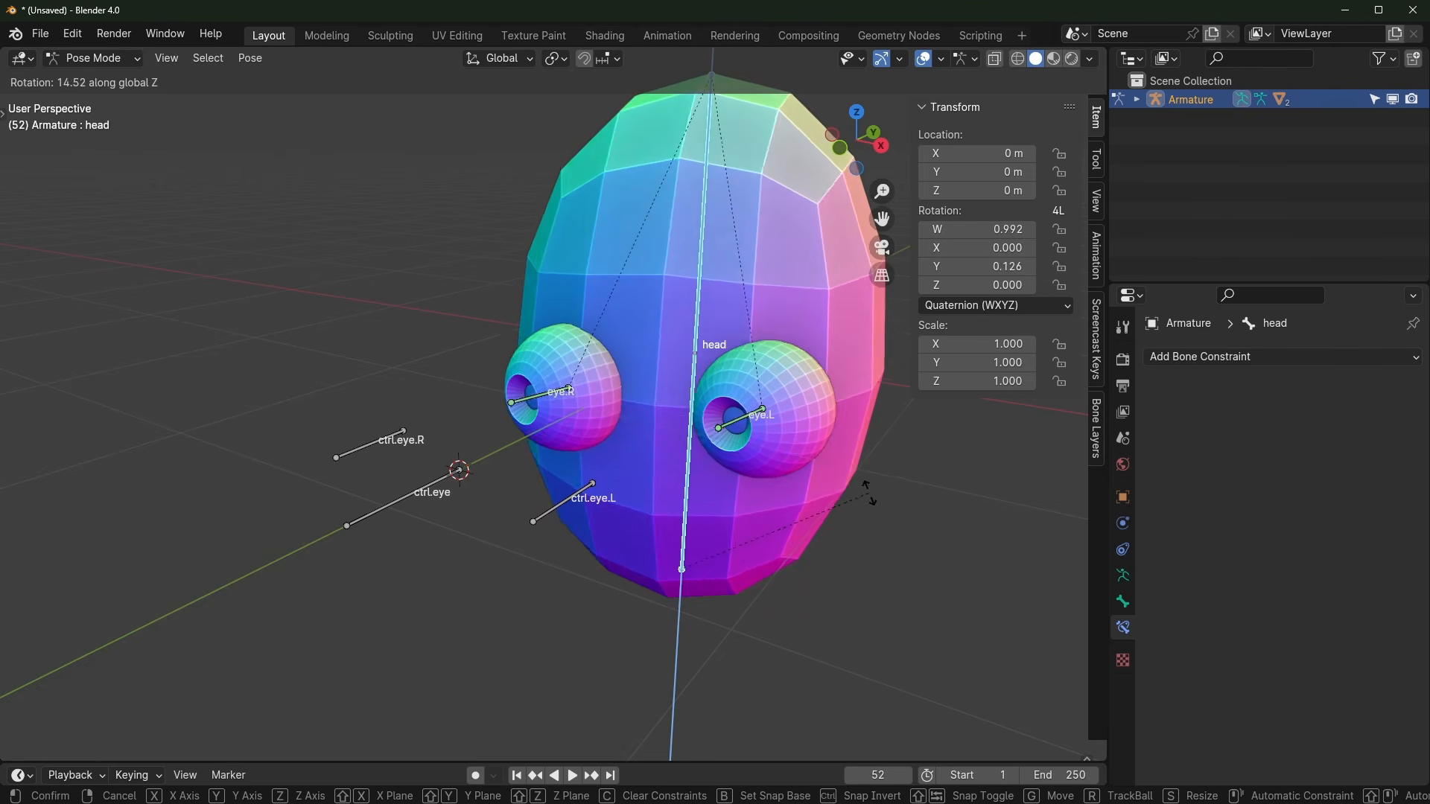
key("Escape")
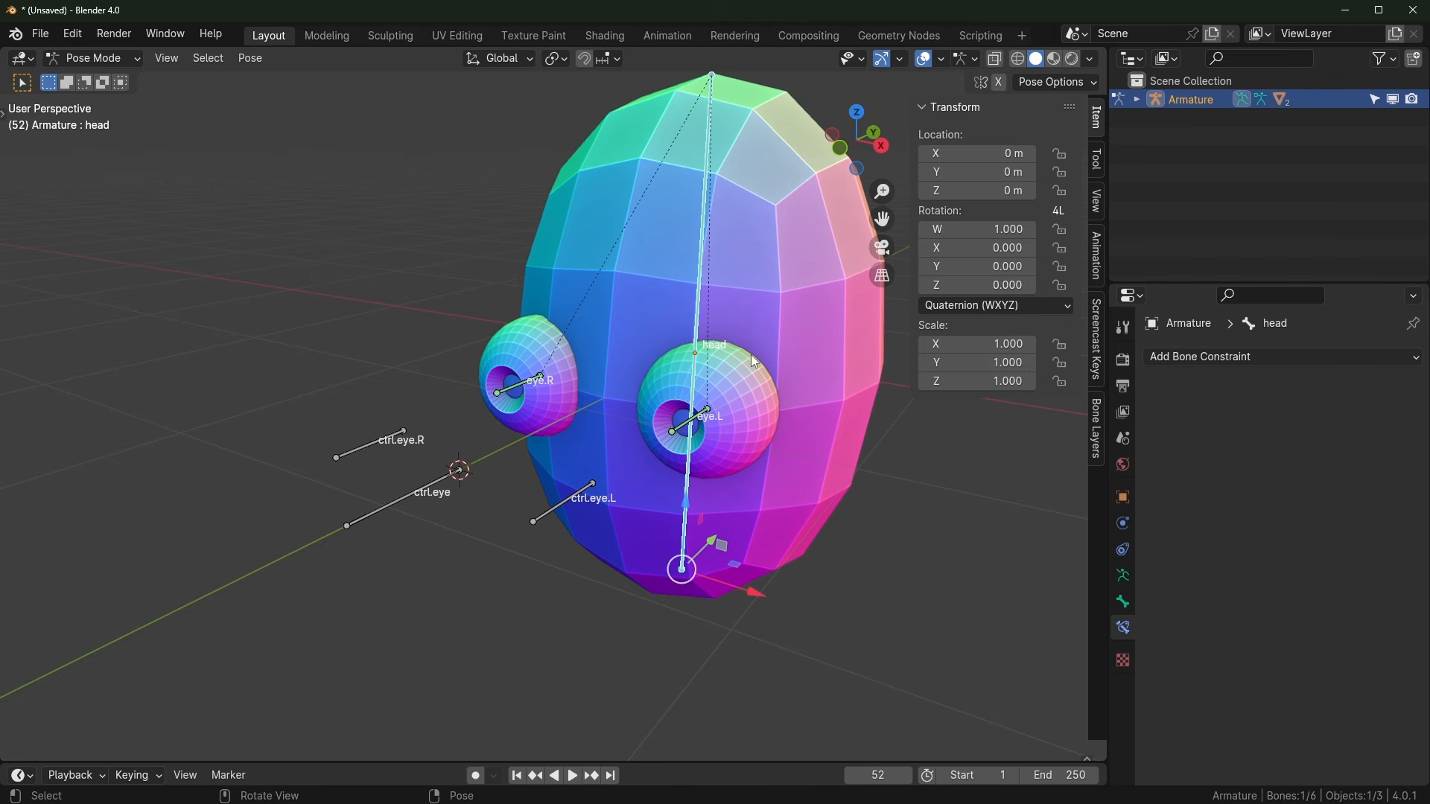
Step: Select ctrl.eye and open its Add Bone Constraint list
left_click(424, 487)
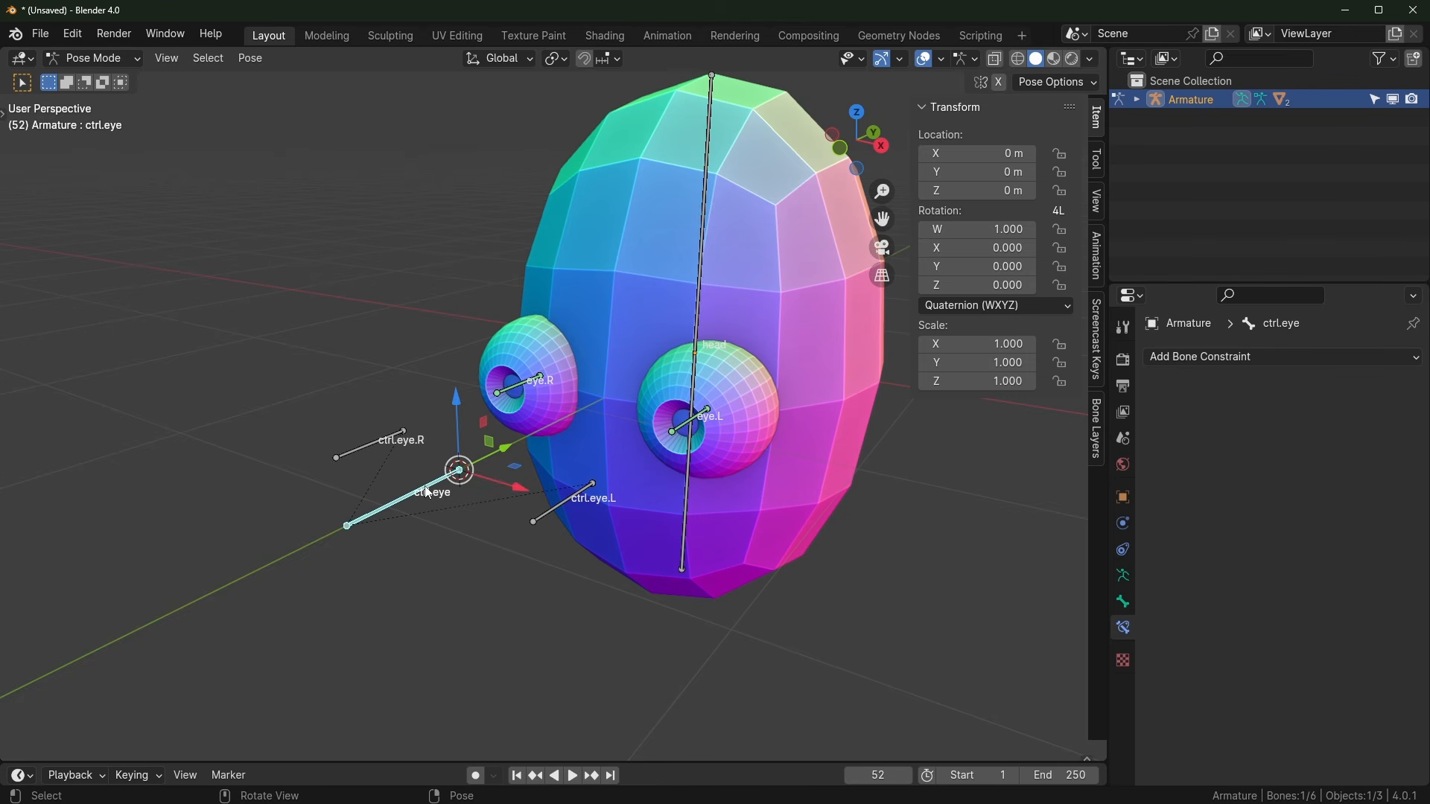
scroll(471, 456, "up", 1)
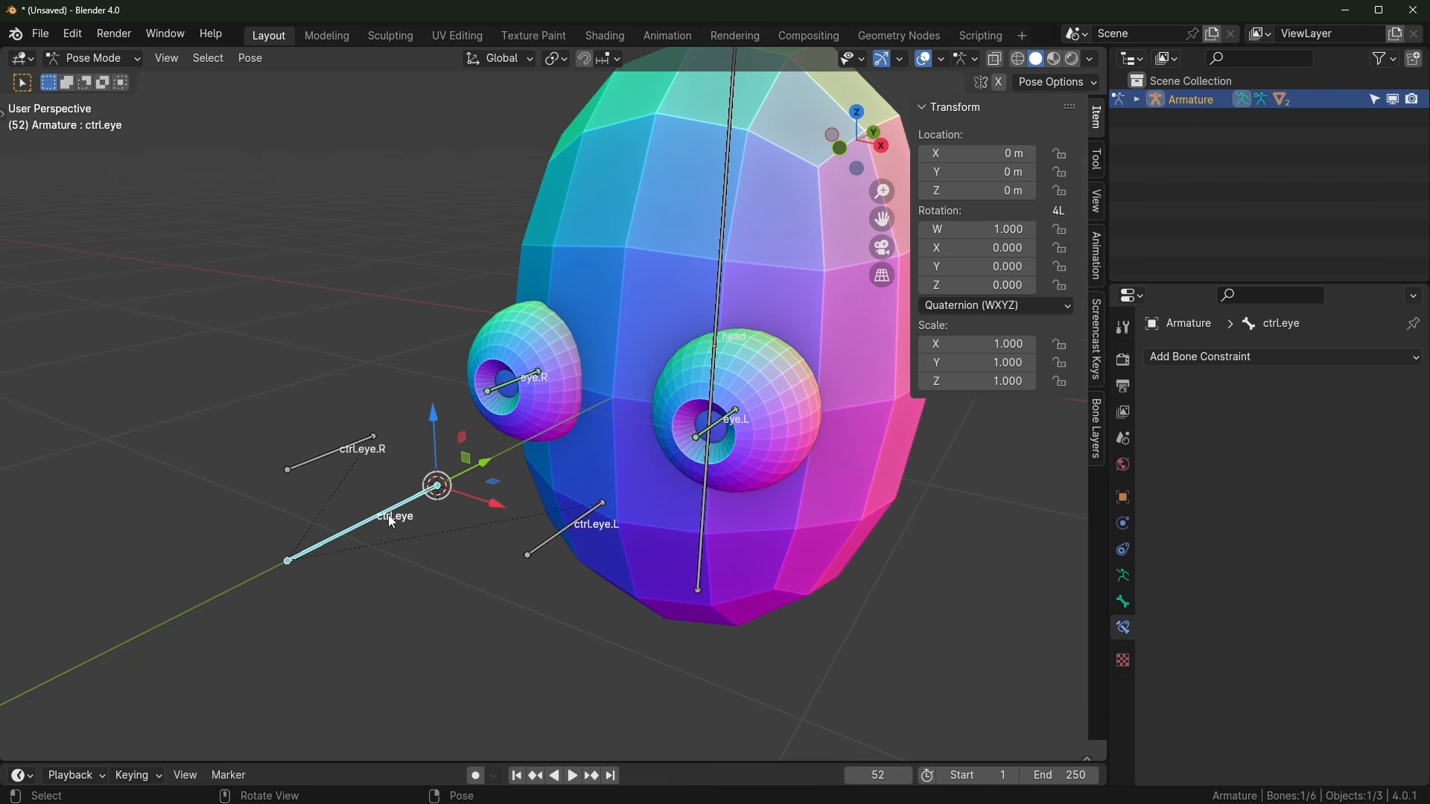
left_click(724, 231)
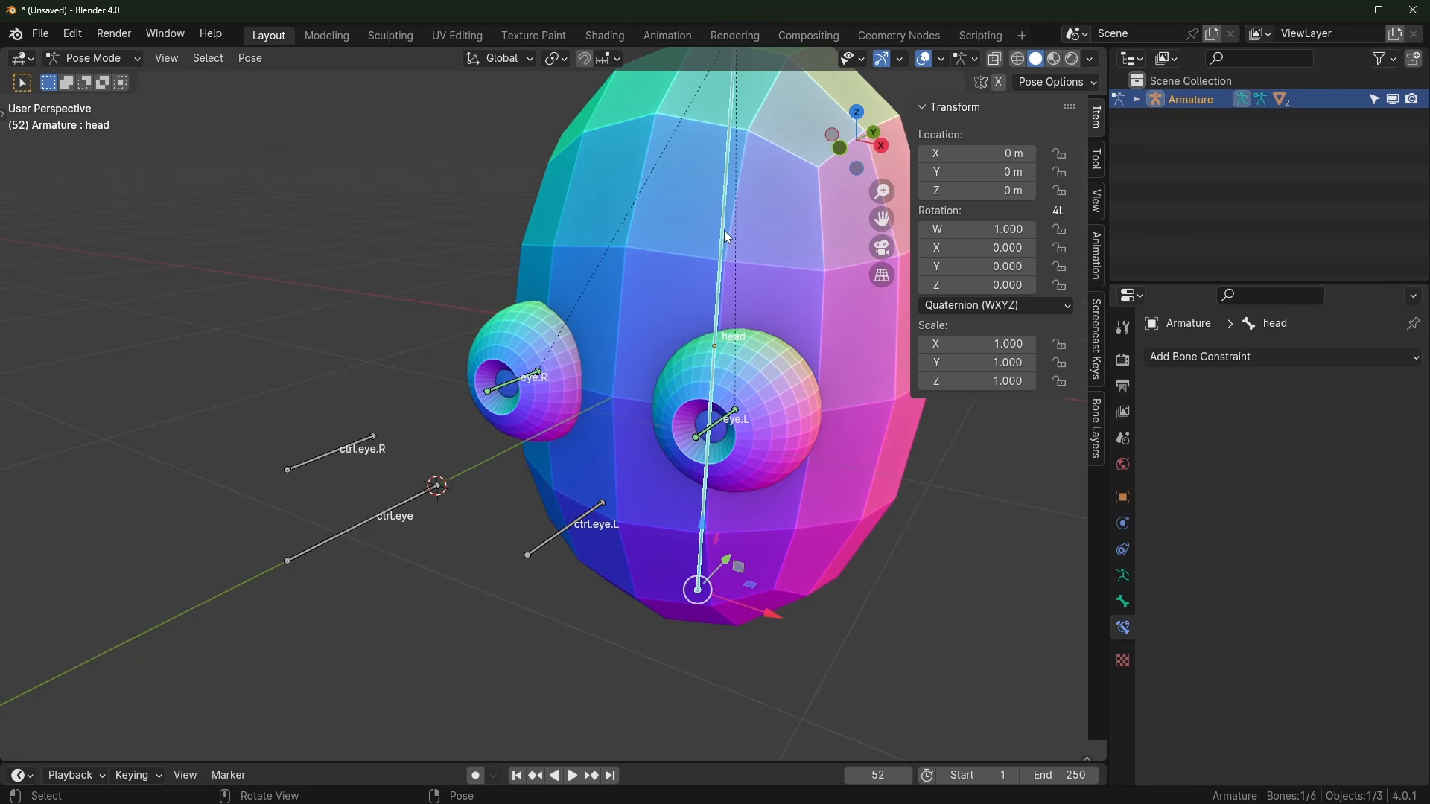
left_click(372, 519)
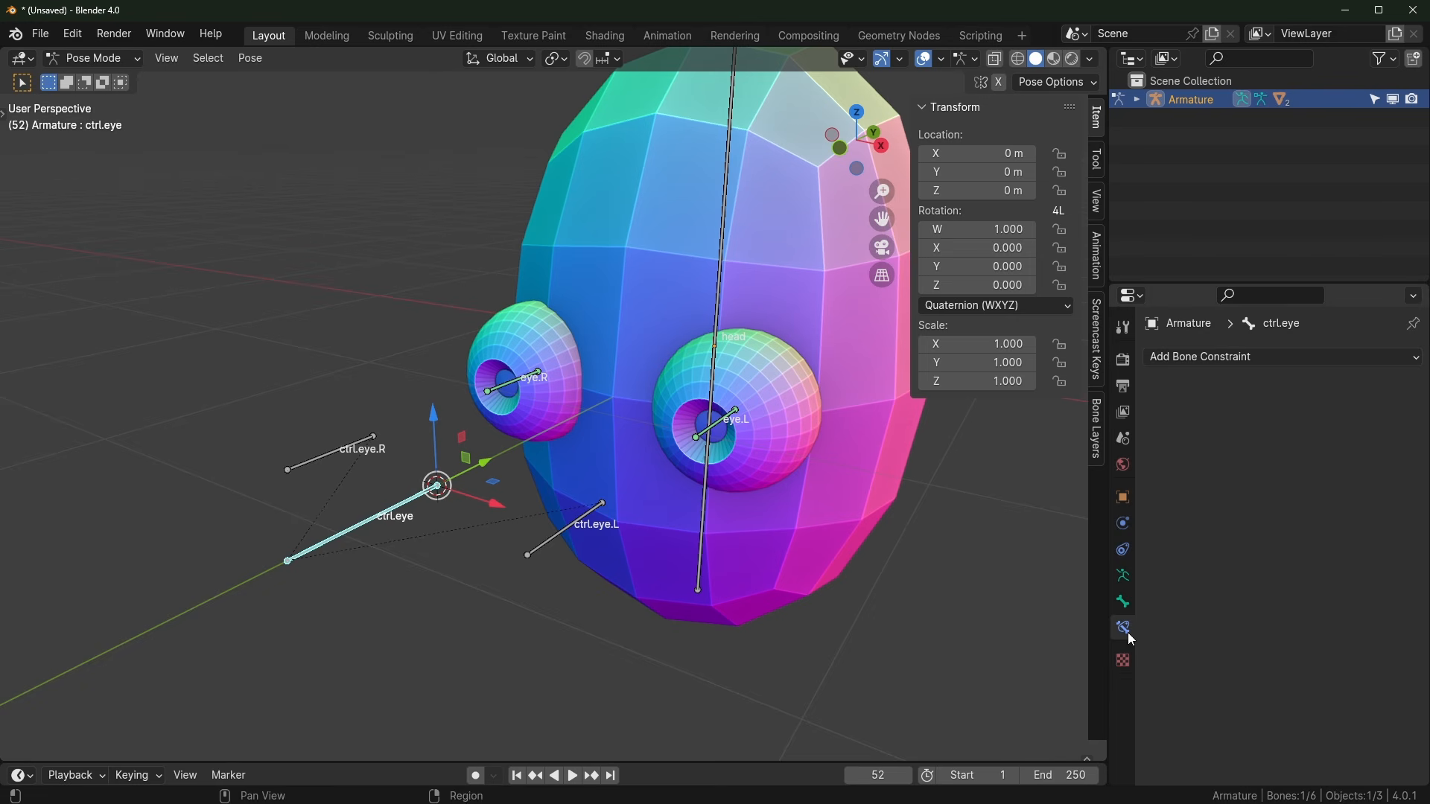
left_click(1226, 358)
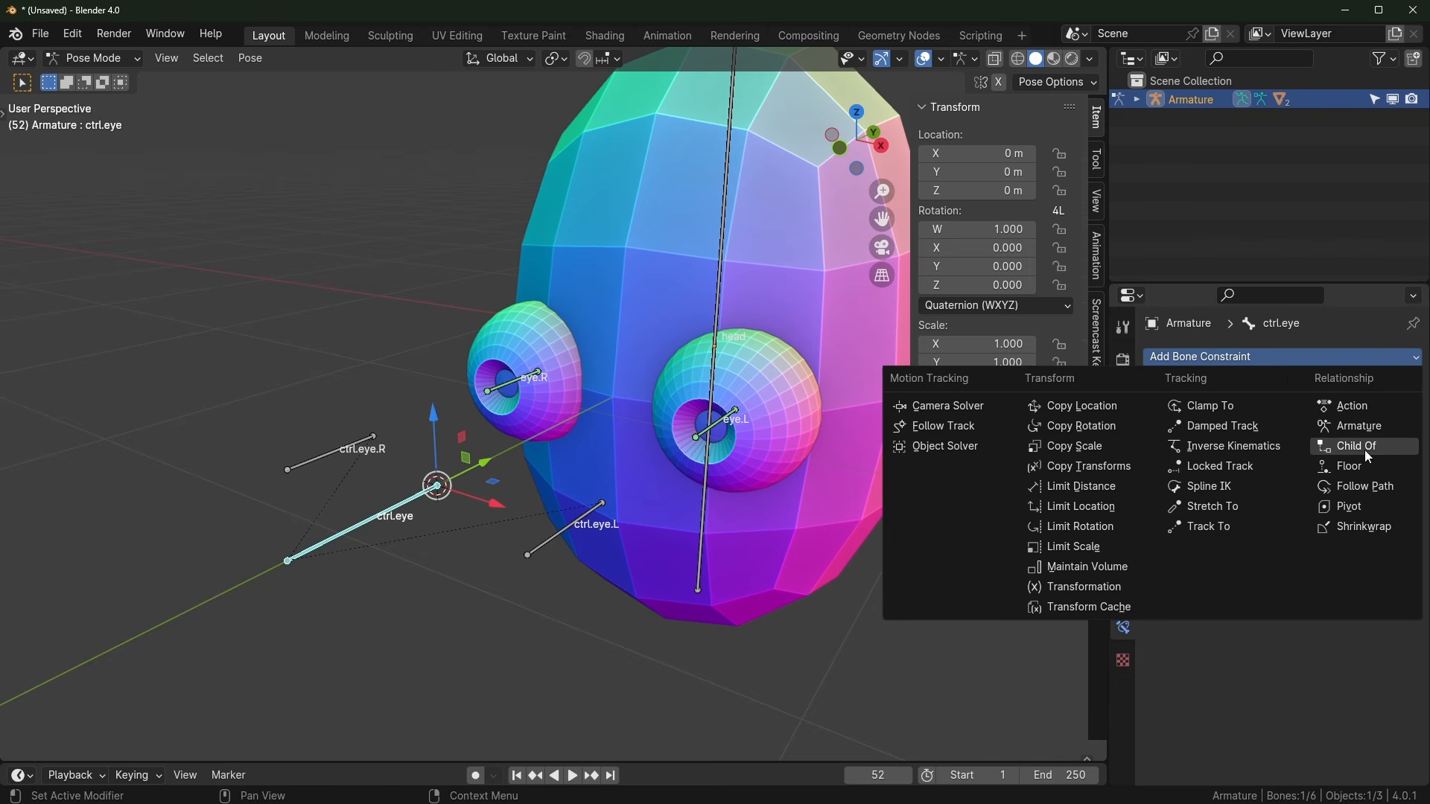
Step: Select head, then ctrl.eye, and add a Child Of constraint targeting the head bone
left_click(723, 216)
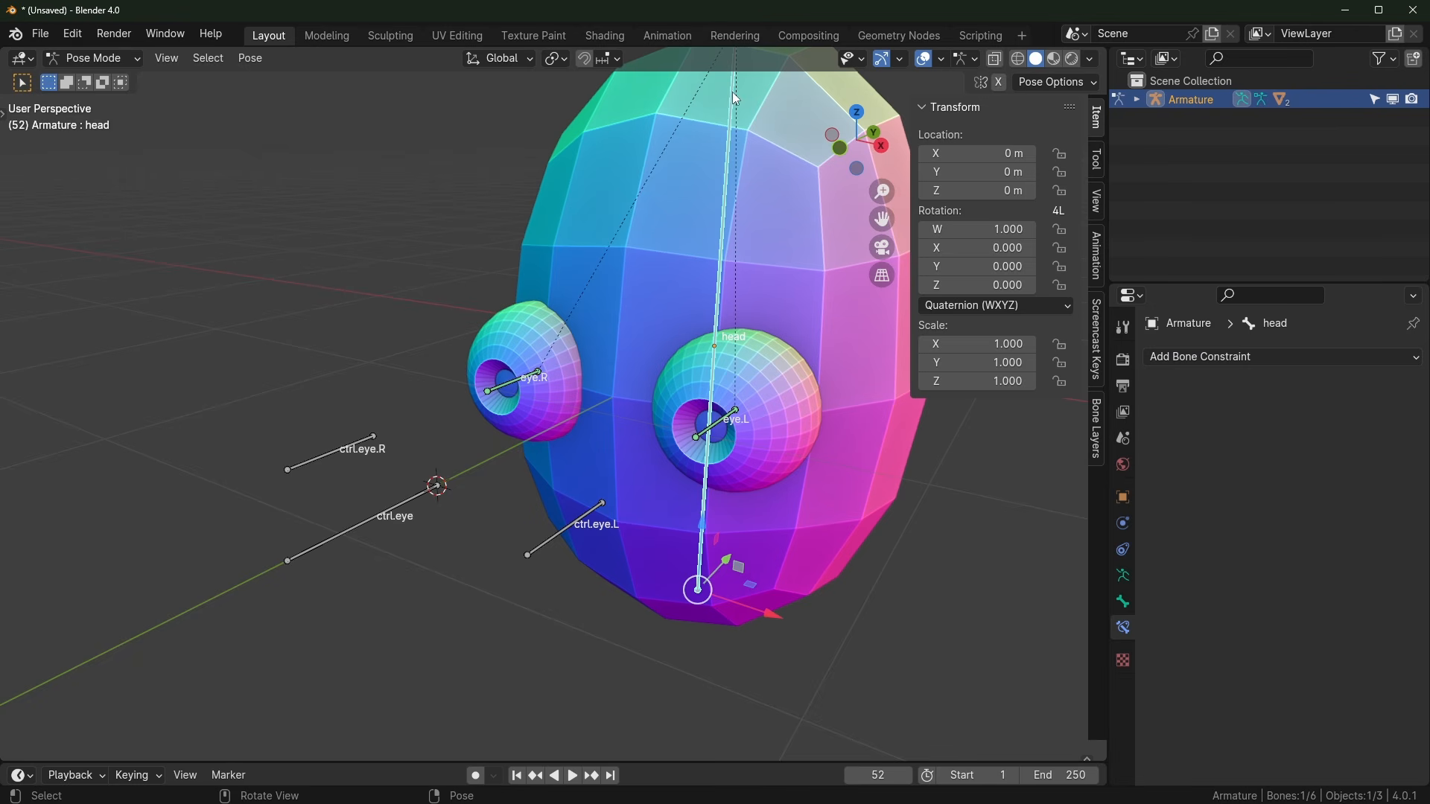
left_click(375, 529)
left_click(726, 217)
left_click(382, 516, "shift")
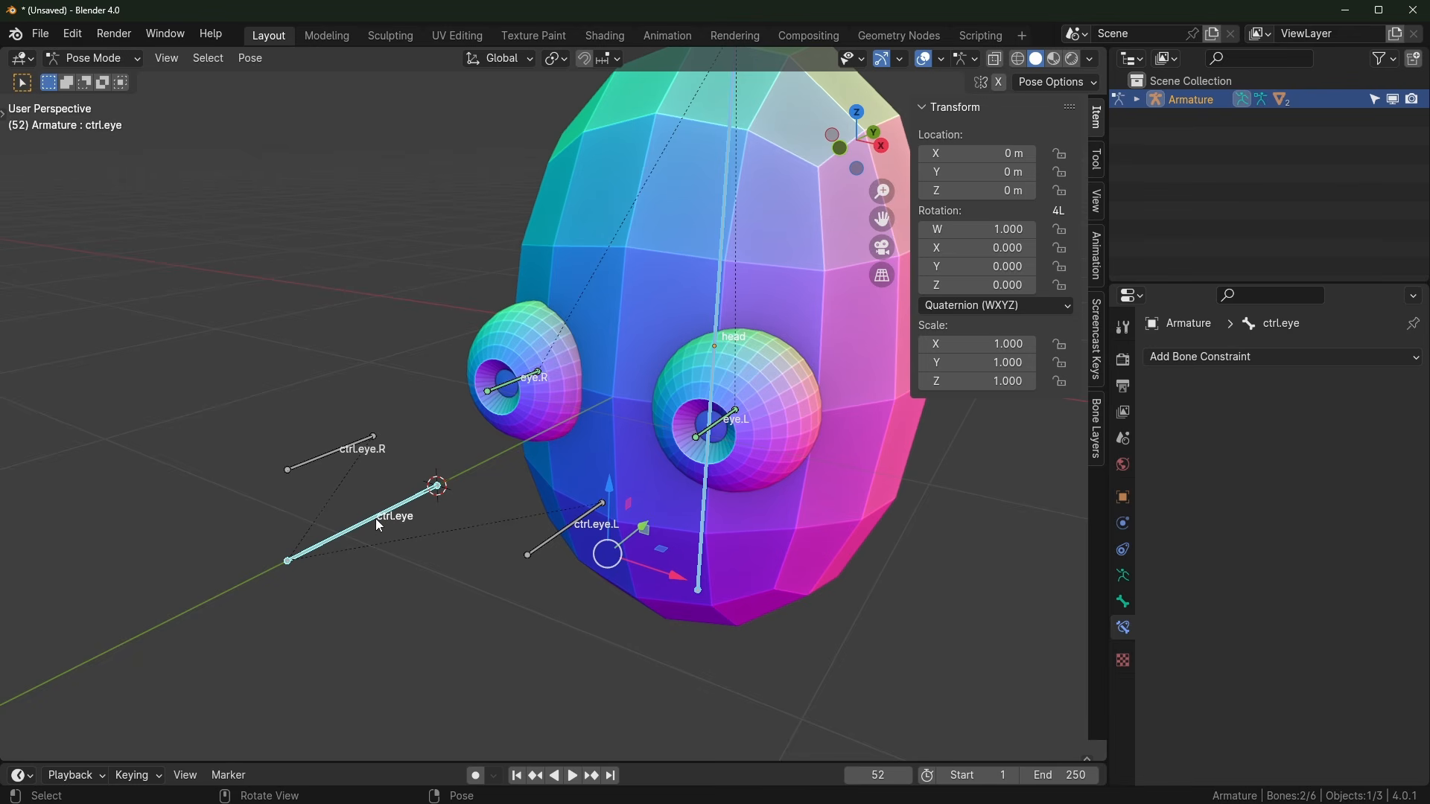
key("ctrl+shift+c")
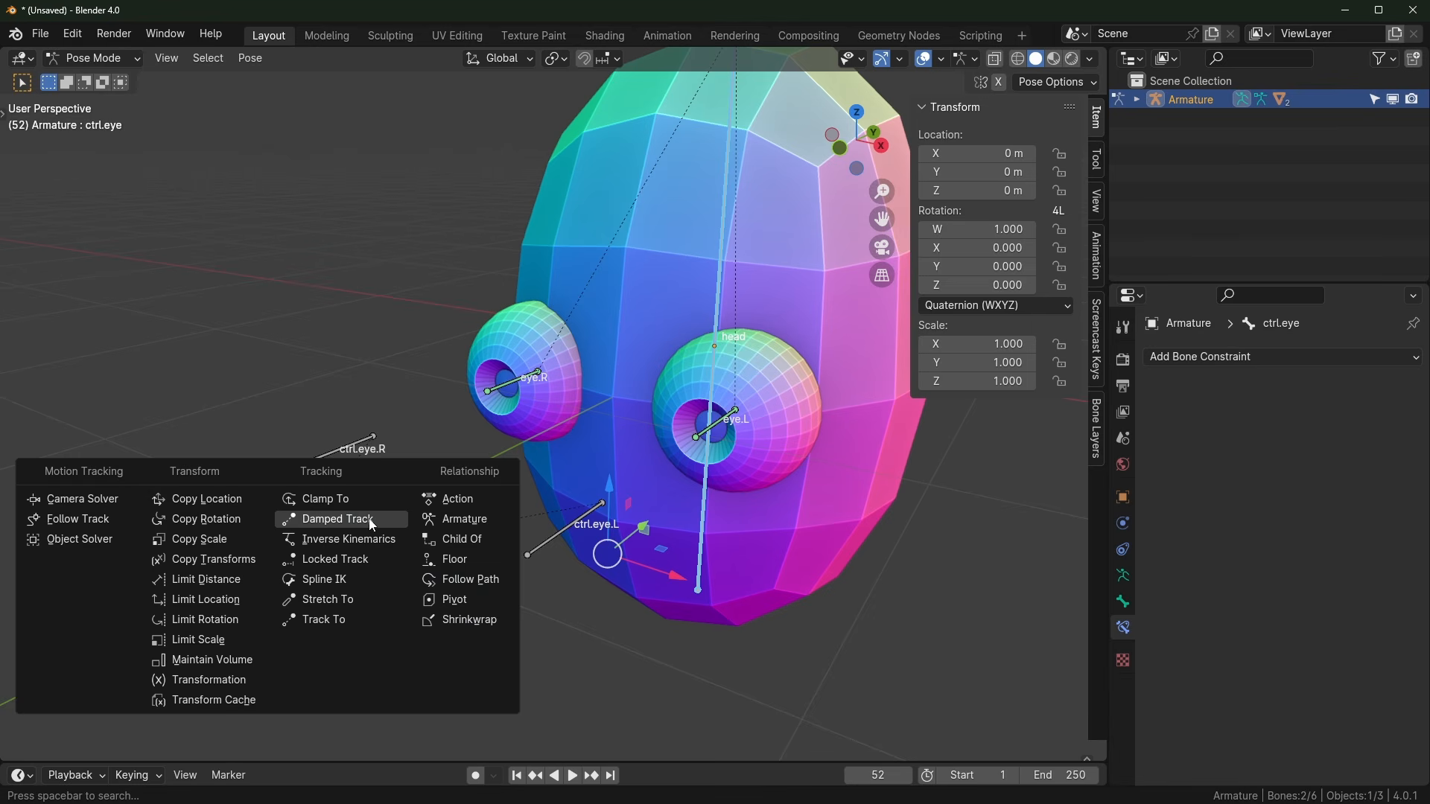
left_click(468, 544)
Step: Rotate the head bone around Z to test, then reselect ctrl.eye
left_click(468, 543)
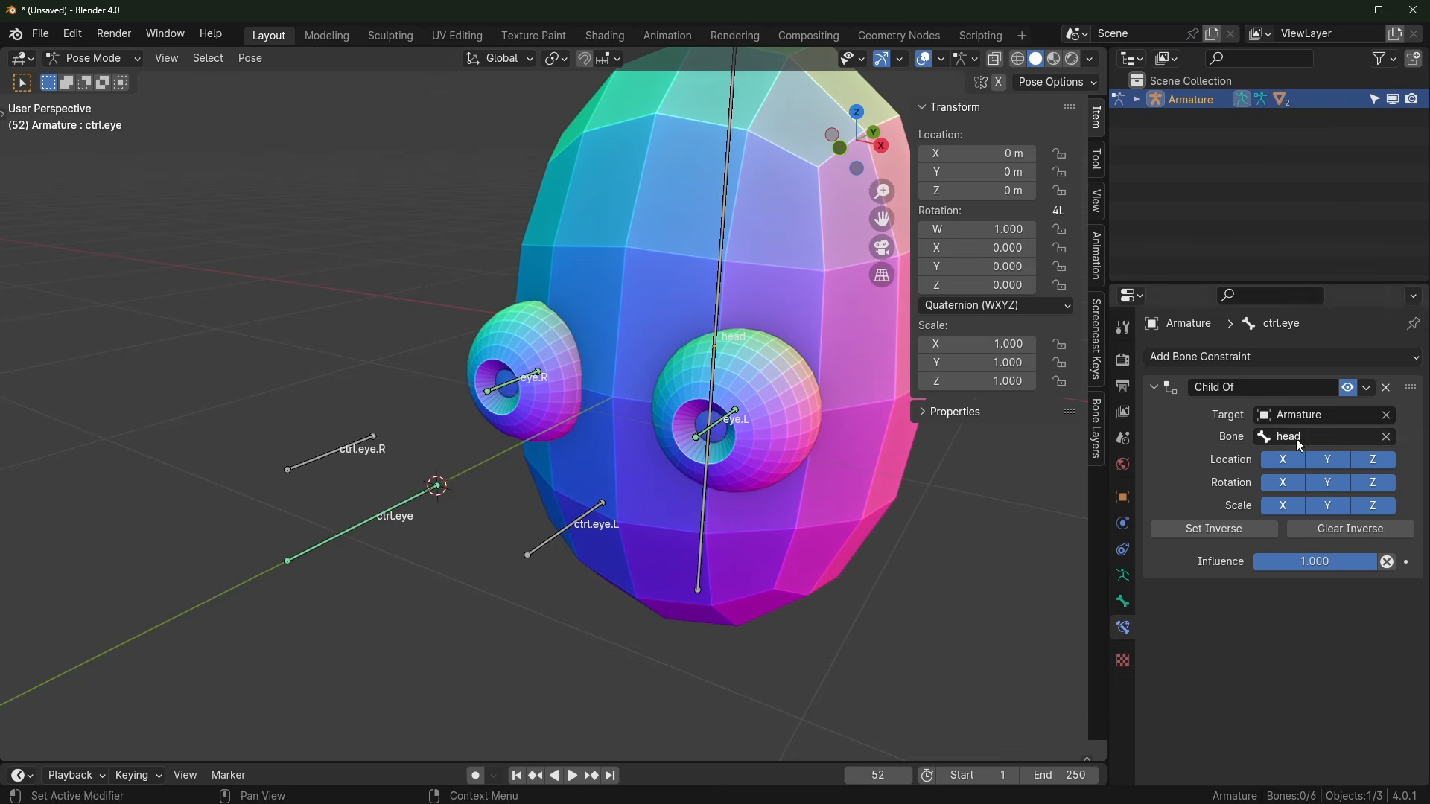
left_click(707, 329)
scroll(811, 377, "down", 2)
key("r")
key("z")
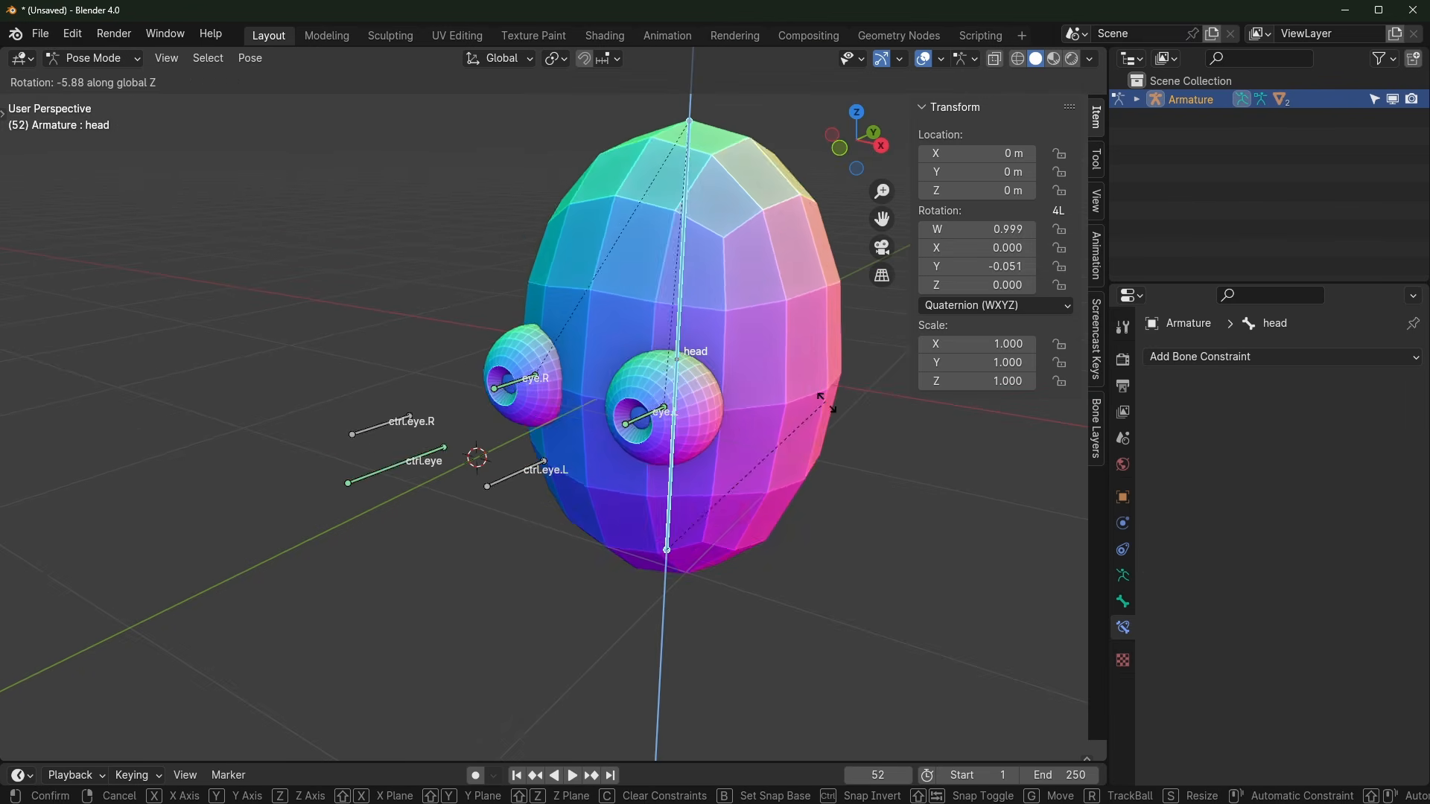
left_click(784, 564)
scroll(533, 485, "up", 2)
middle_click_drag(532, 482, 593, 570, "shift")
left_click(322, 395)
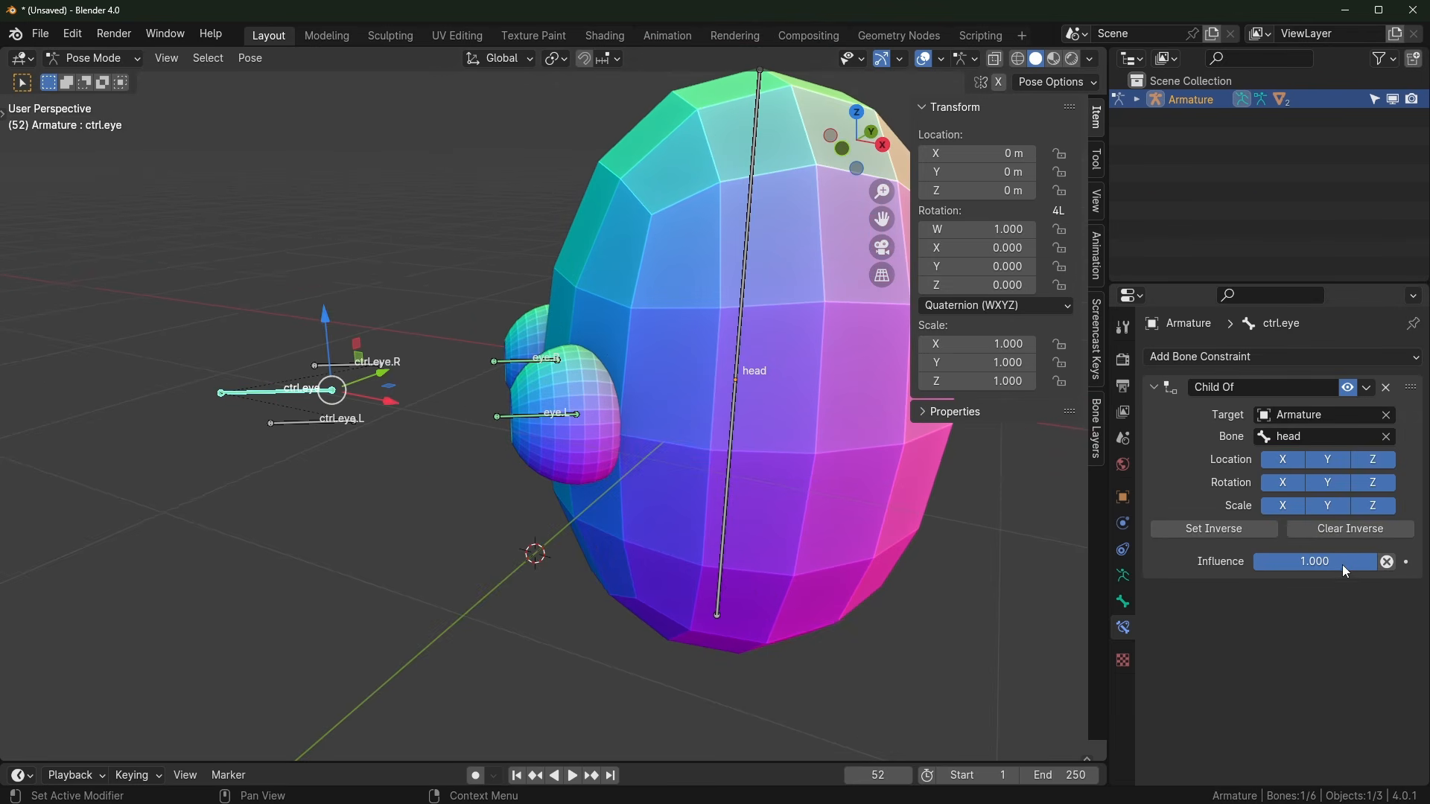
Step: Drag ctrl.eye's Child Of influence toward 0 and back to compare its effect
left_click_drag(1342, 564, 1385, 562)
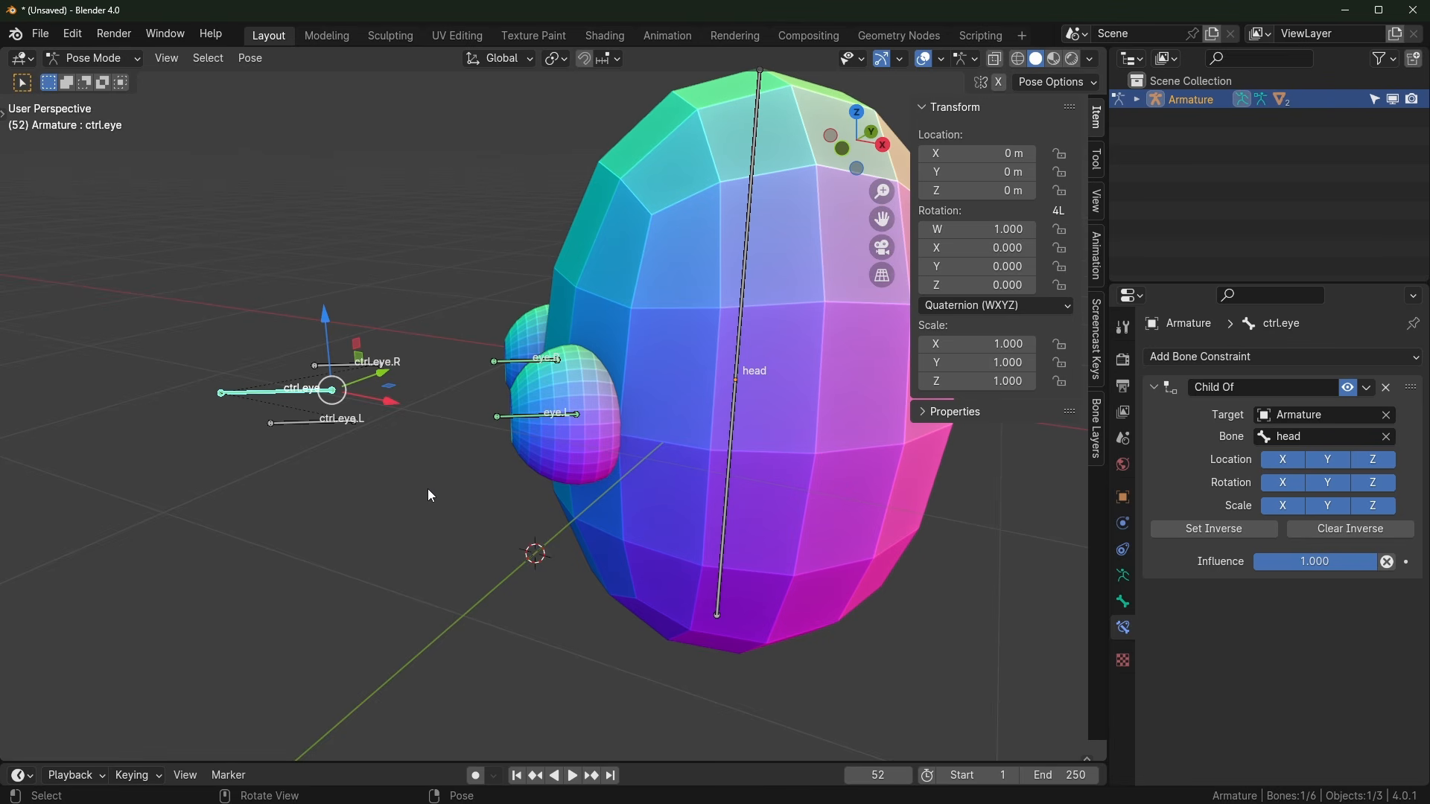
left_click_drag(1277, 564, 1221, 565)
middle_click_drag(417, 462, 602, 496)
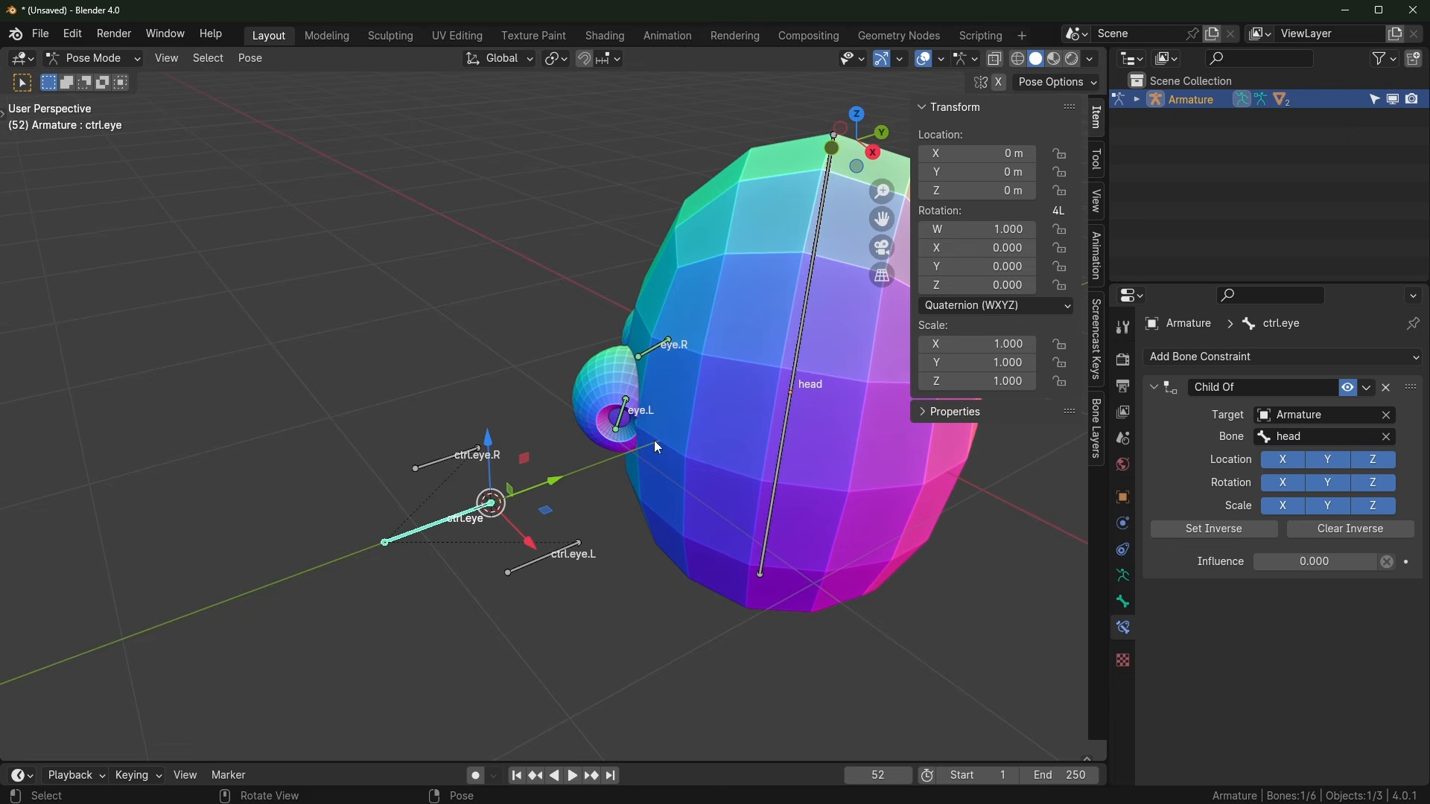
middle_click_drag(654, 447, 756, 408)
middle_click_drag(661, 414, 694, 392)
middle_click_drag(584, 525, 493, 471)
Step: Move ctrl.eye 0.5261 m along Y, restore influence to 1.000, and test-move the head
left_click_drag(501, 463, 404, 444)
middle_click_drag(406, 444, 587, 461)
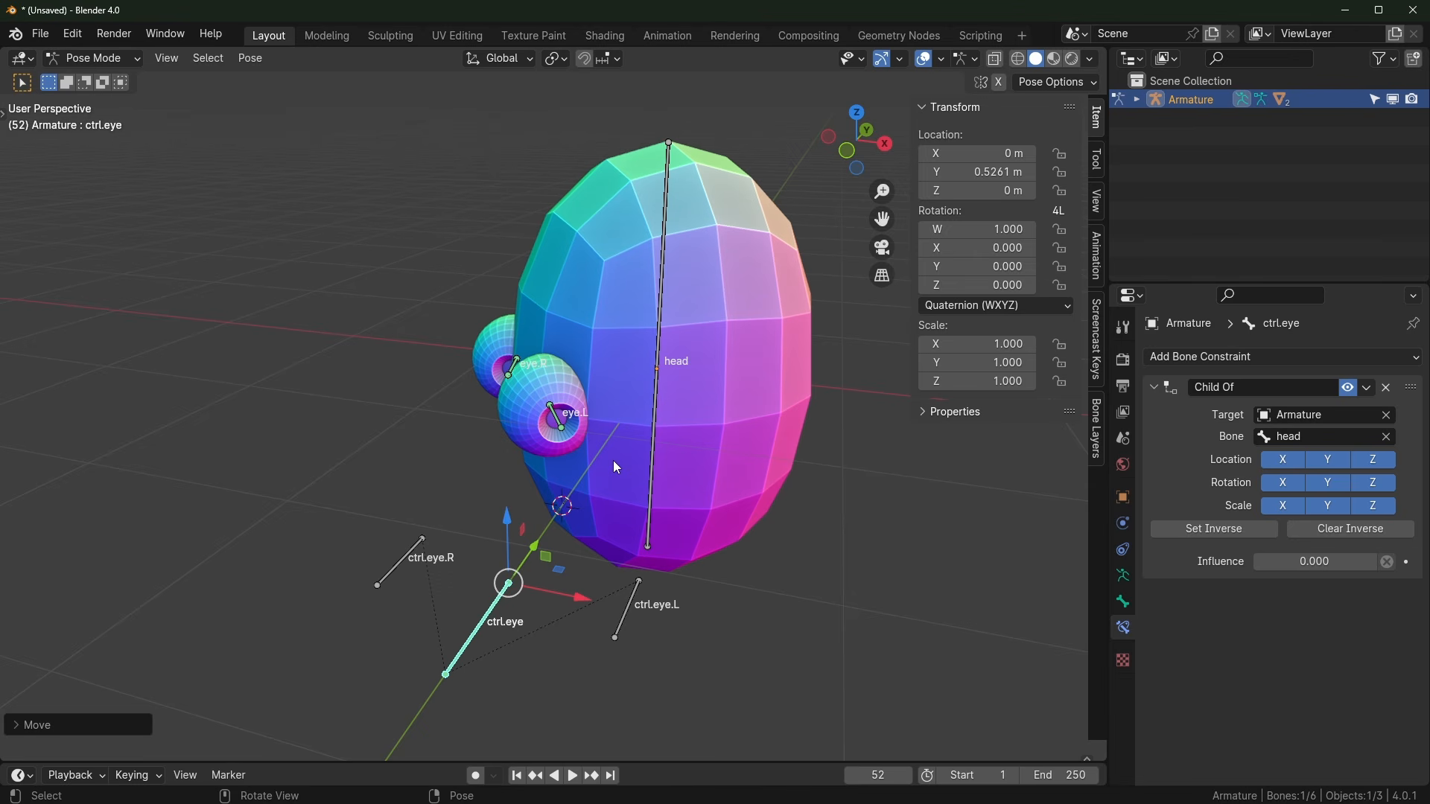
middle_click_drag(691, 449, 736, 441)
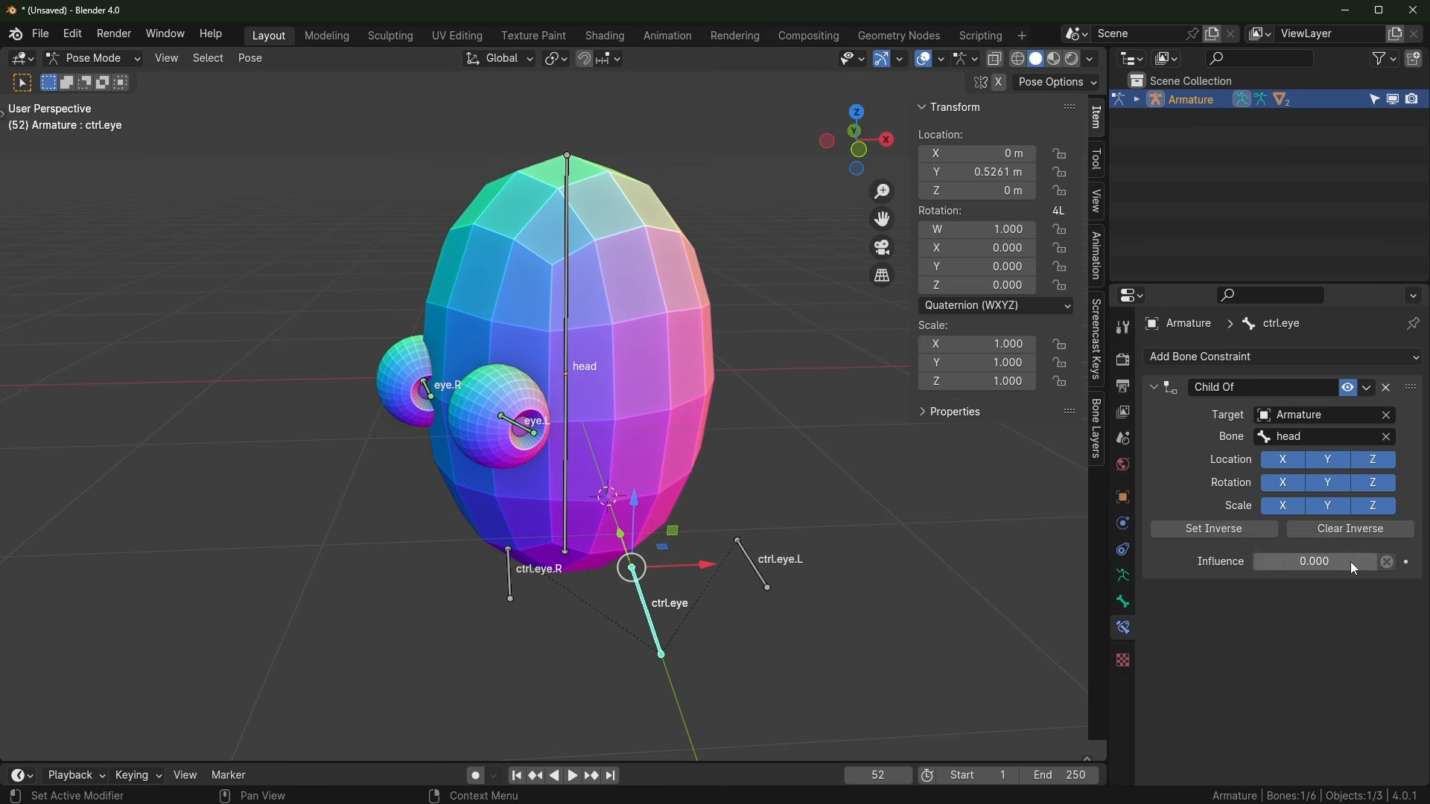
left_click_drag(1350, 565, 1253, 565)
key("g")
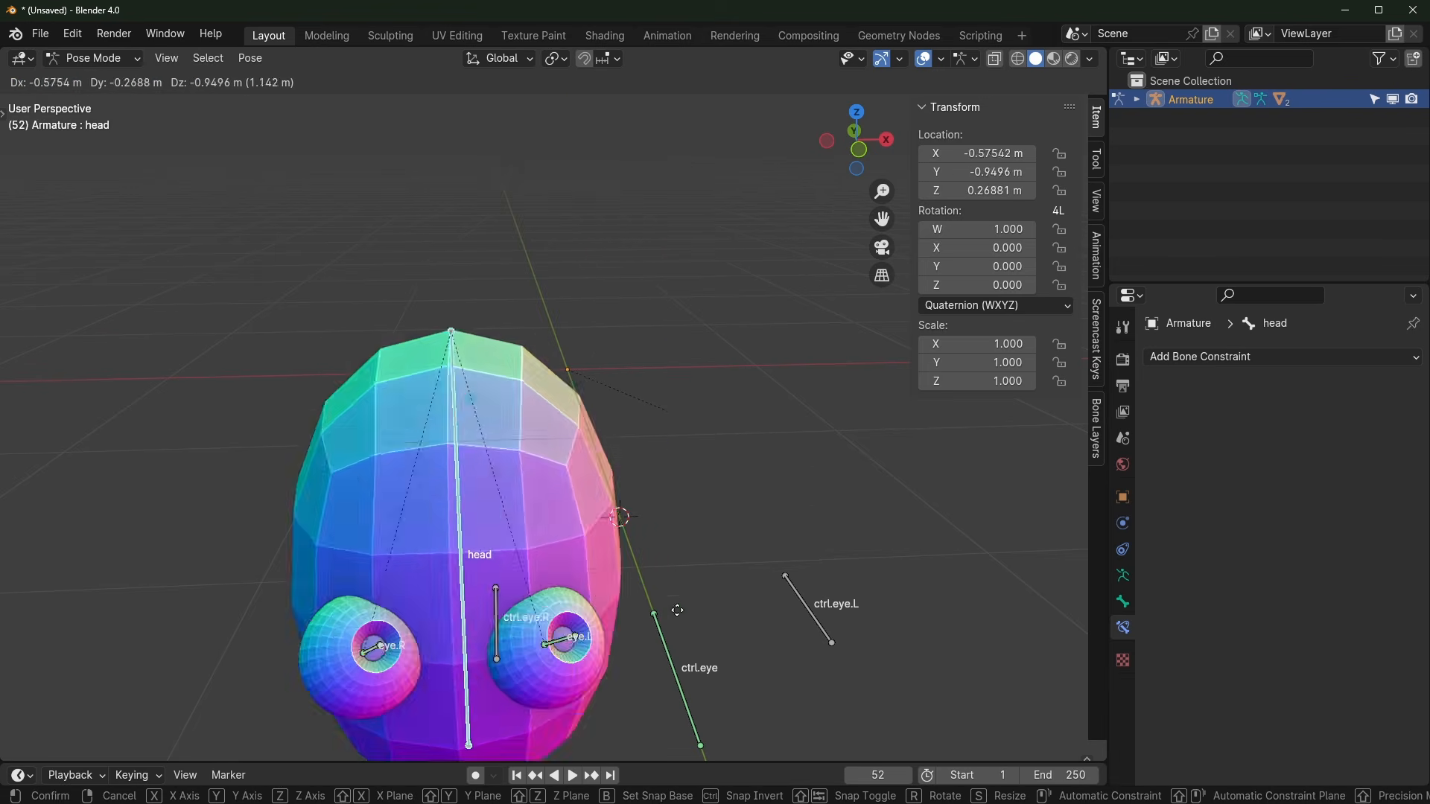
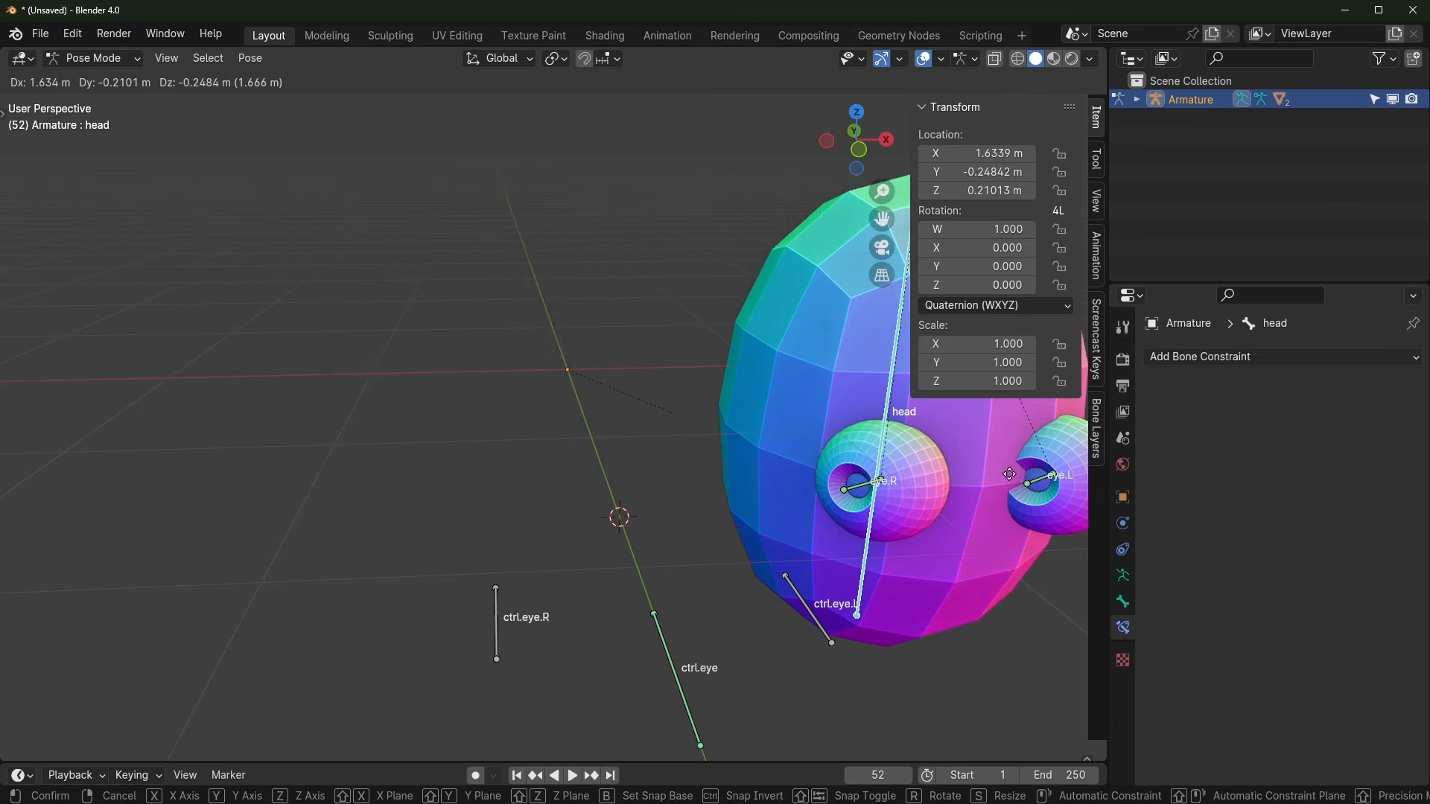
Step: Cancel the head bone's move so it returns to its original pose
right_click(651, 456)
scroll(794, 530, "down", 3)
middle_click_drag(794, 530, 649, 507)
scroll(601, 511, "up", 3)
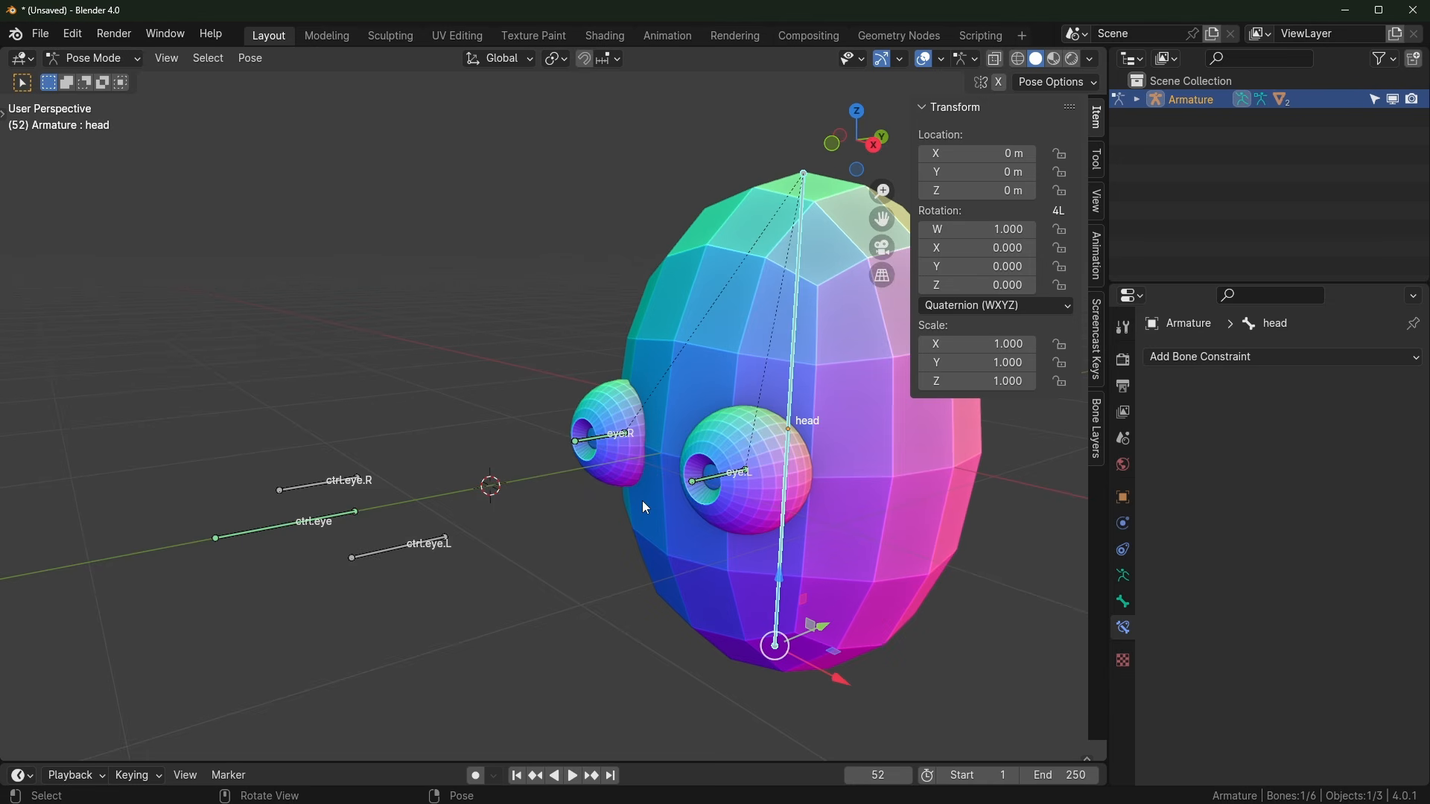
middle_click_drag(642, 505, 575, 526)
Step: Inspect the constraints on the ctrl.eye bone and the eye.R Damped Track
left_click(199, 459)
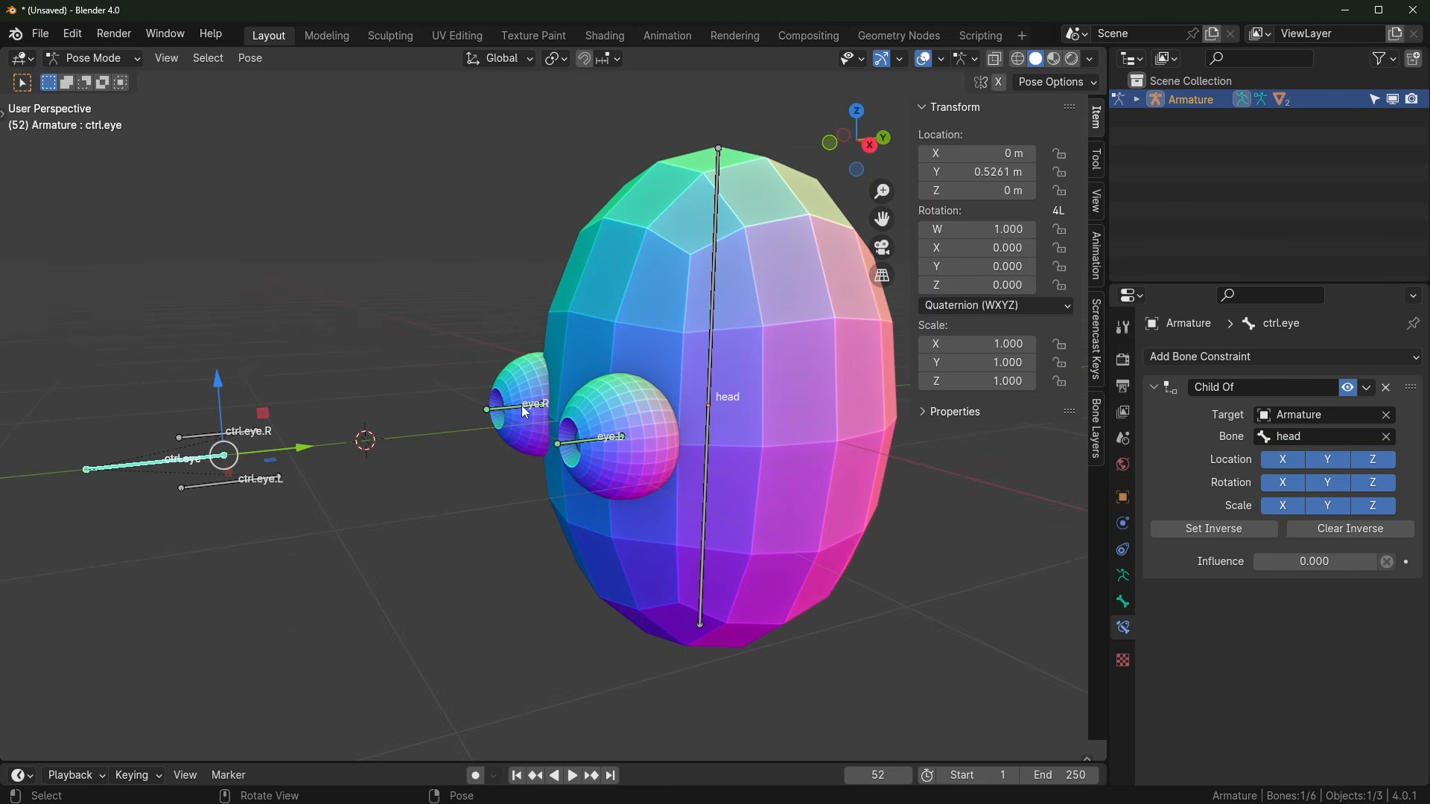
left_click(525, 409)
middle_click_drag(493, 411, 563, 488)
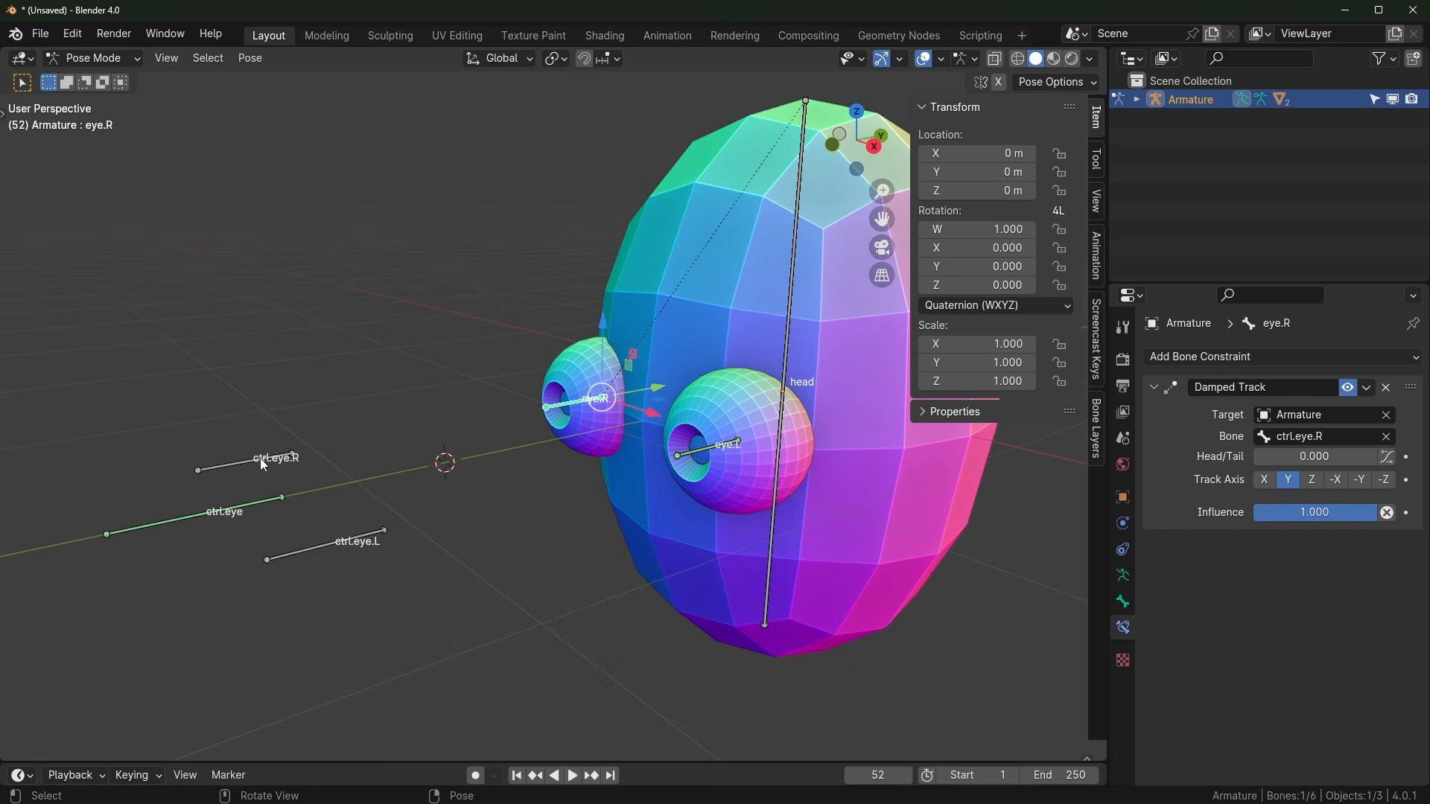
scroll(422, 546, "down", 2)
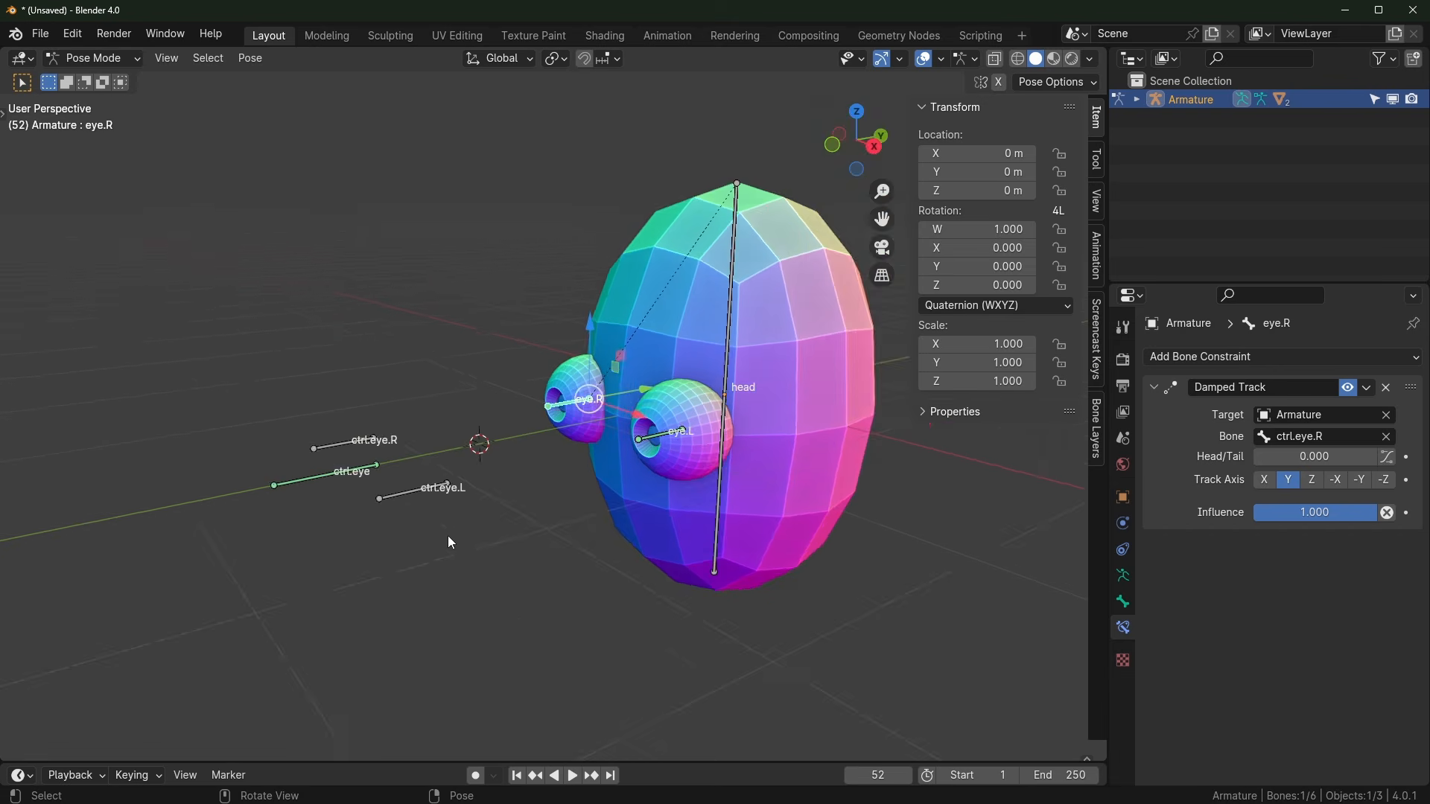
Step: Leave Pose Mode for Object Mode
key("ctrl+Tab")
scroll(521, 535, "up", 4)
middle_click_drag(726, 545, 607, 517)
Step: Orbit to a front view of both eyes while checking the sphere and rig selections
left_click(622, 506)
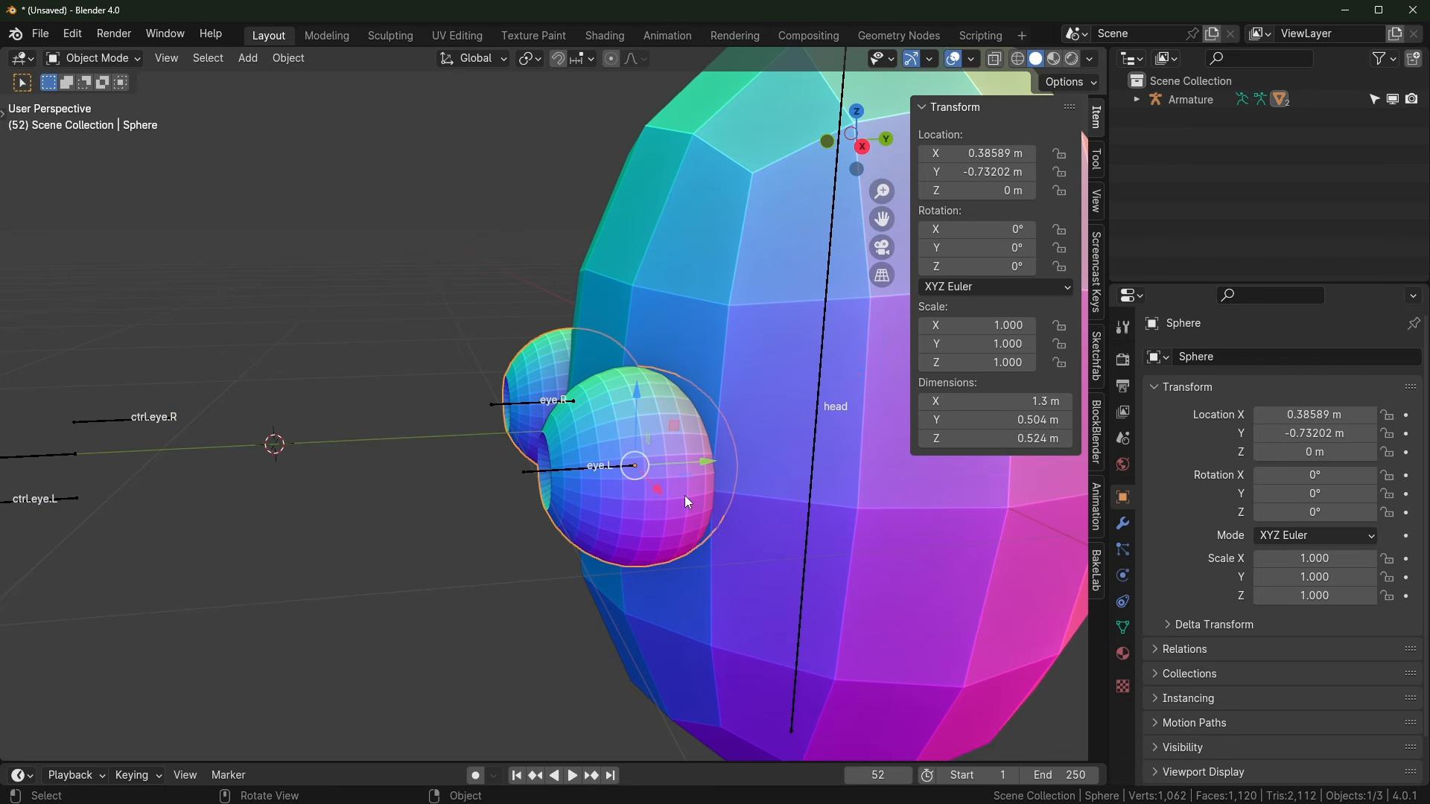
mouse_move(612, 449)
middle_mouse_down()
mouse_move(671, 480)
mouse_move(602, 466)
middle_mouse_up()
scroll(602, 466, "up", 2)
left_click(400, 474)
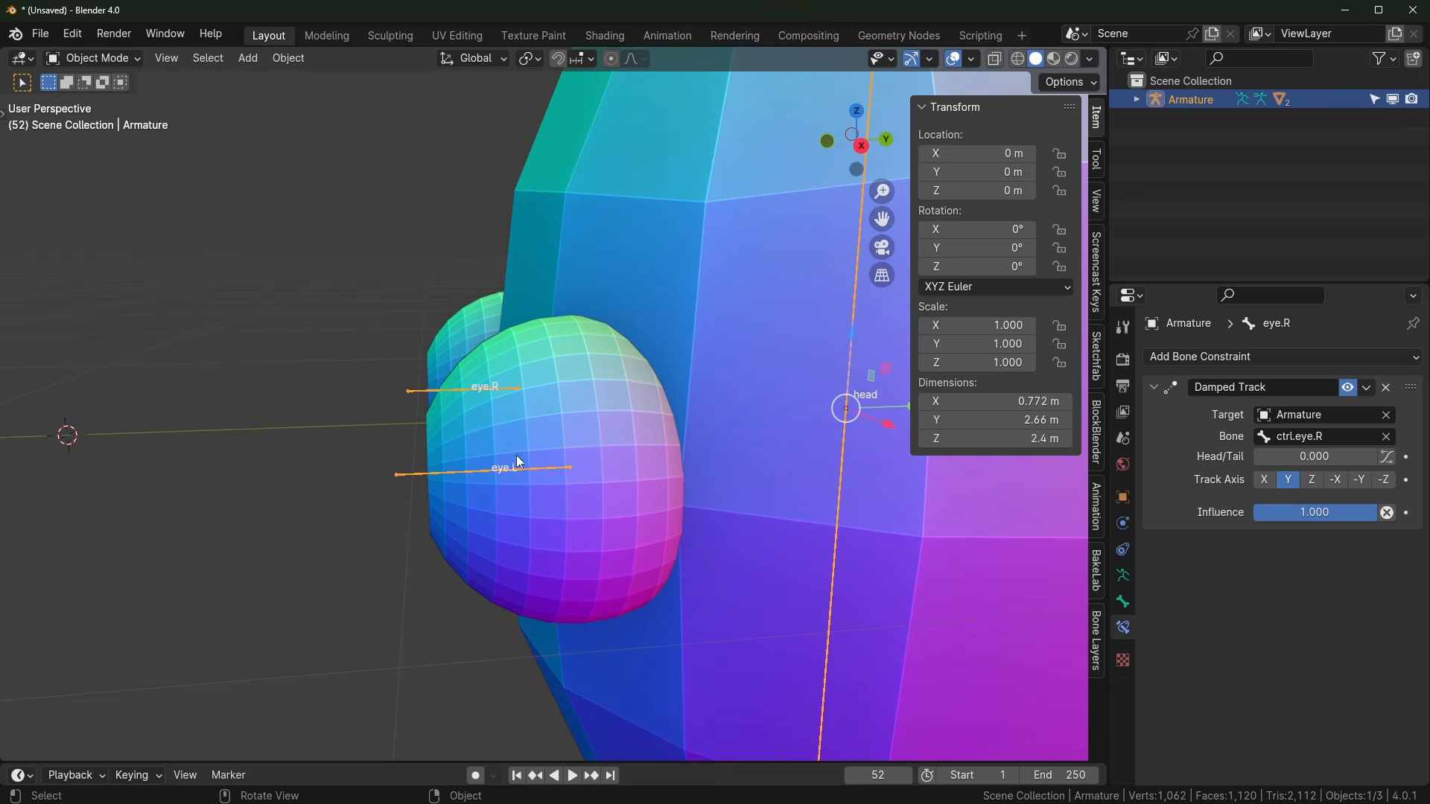
middle_click_drag(521, 462, 578, 511)
scroll(633, 468, "down", 3)
Step: Flatten the eye sphere's mesh along Y in Edit Mode
left_click(581, 499)
key("Tab")
scroll(580, 499, "up", 2)
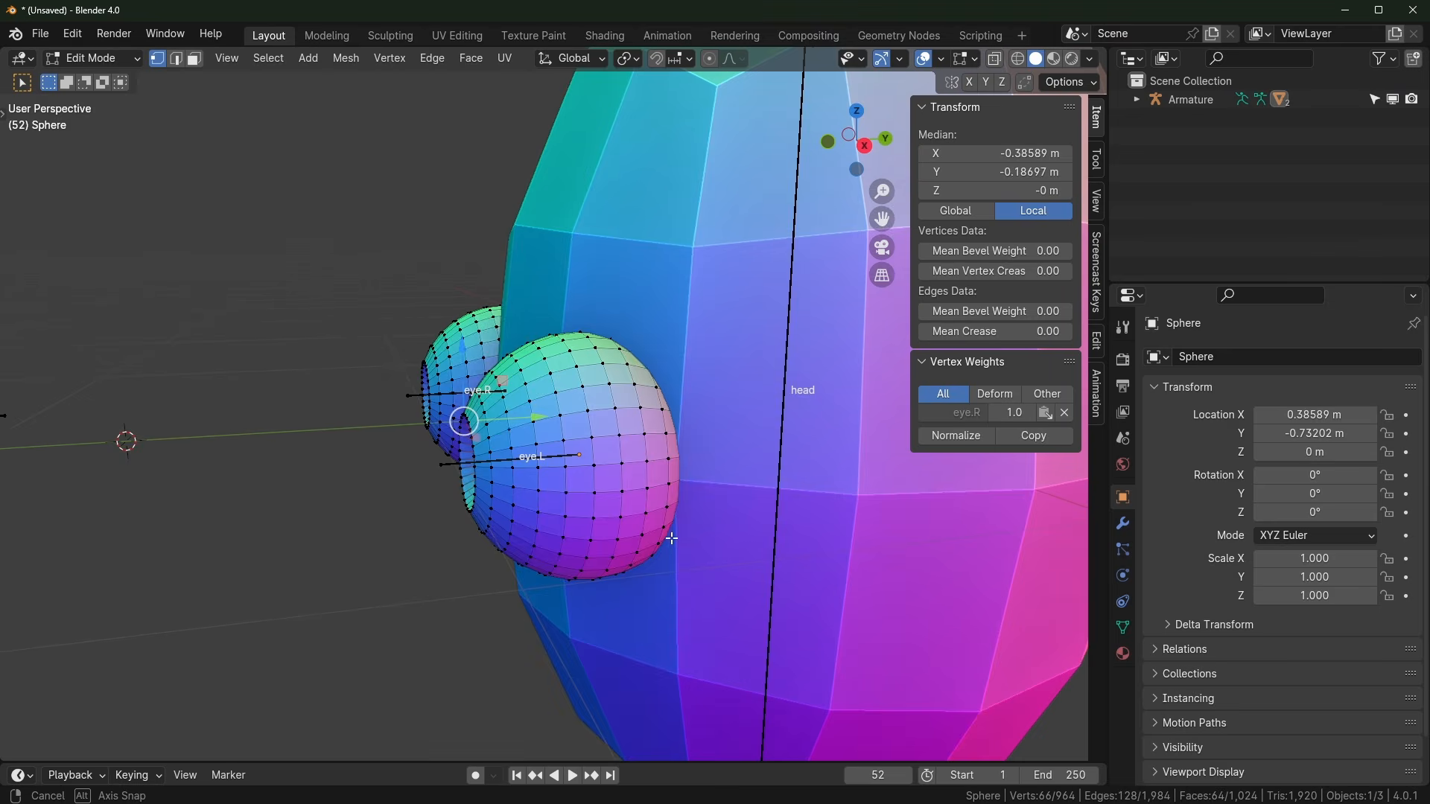
key("s")
key("y")
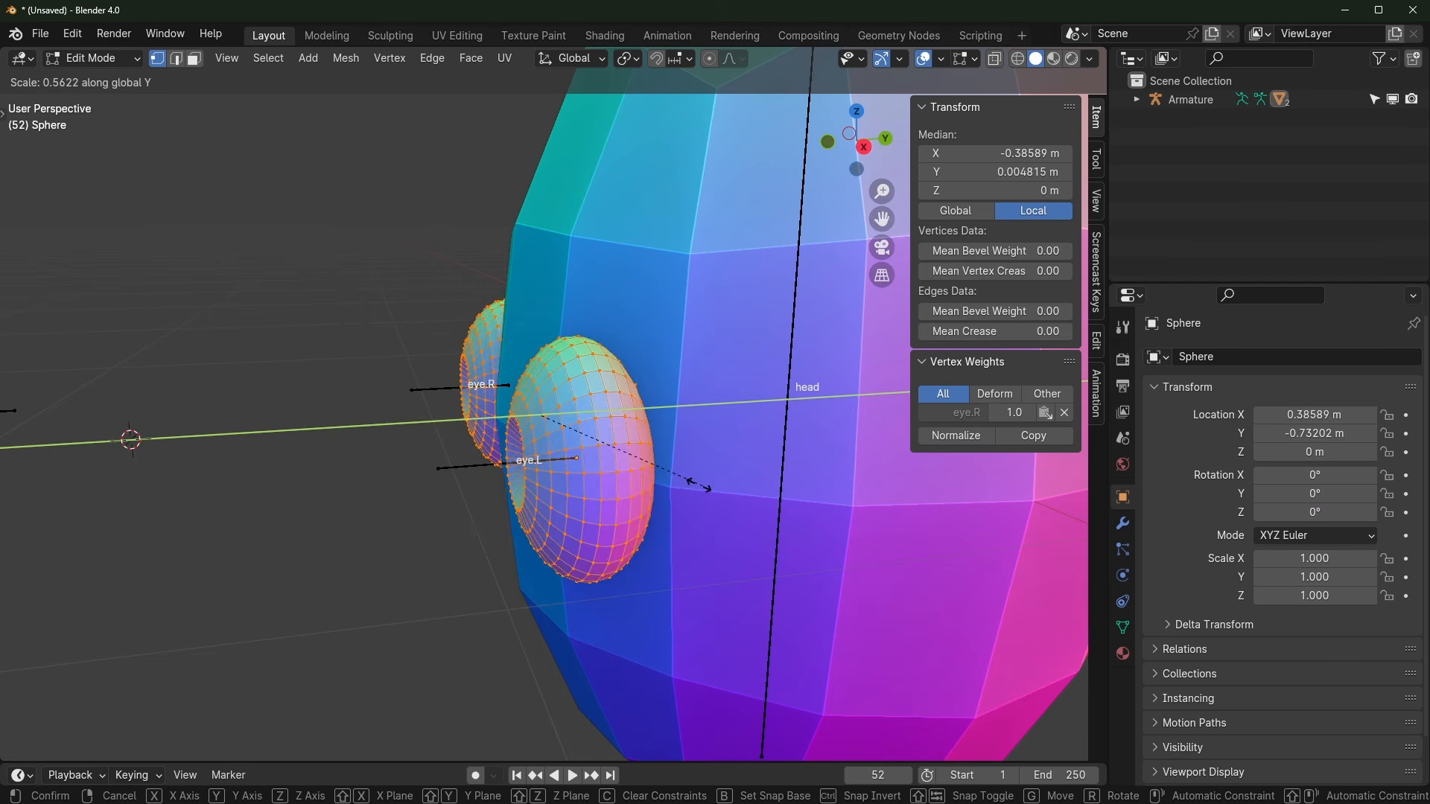
left_click(651, 438)
key("Tab")
scroll(641, 438, "down", 3)
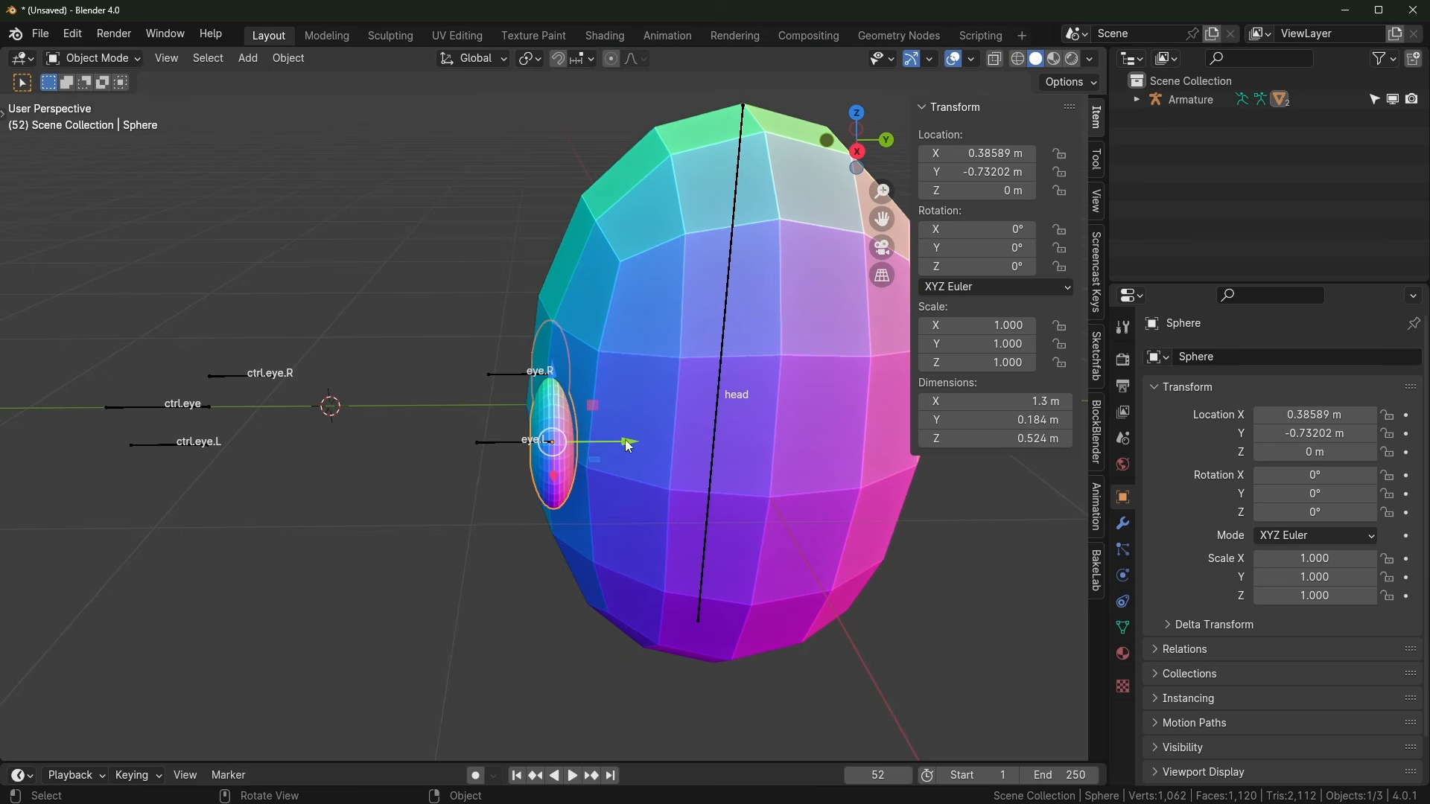
Step: Select the armature and enter Pose Mode with ctrl.eye active
middle_click_drag(505, 475, 257, 479)
left_click(146, 500)
key("ctrl+Tab")
left_click(160, 495)
middle_click_drag(160, 495, 287, 551)
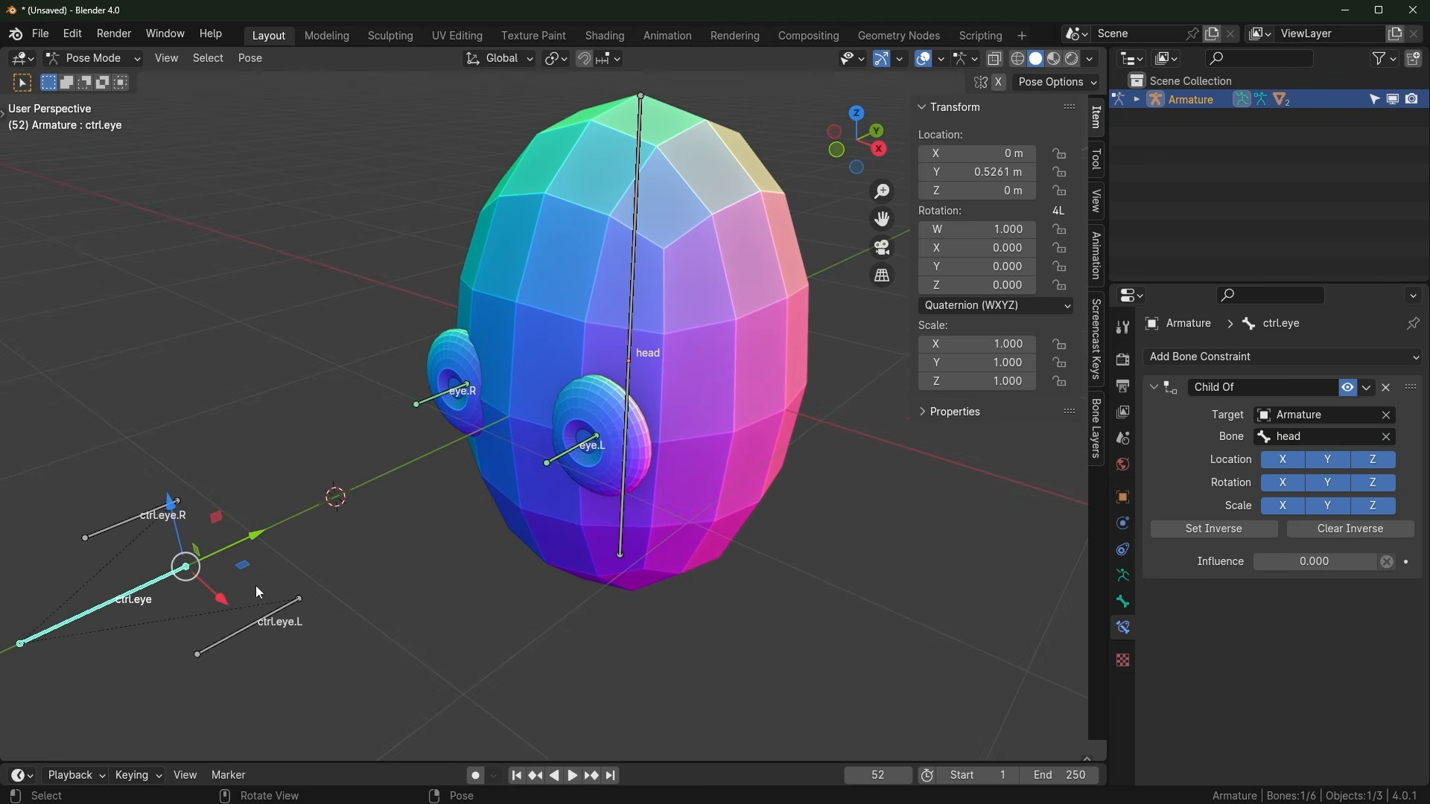
Step: Move the ctrl.eye bone to check that the eyes track it
key("g")
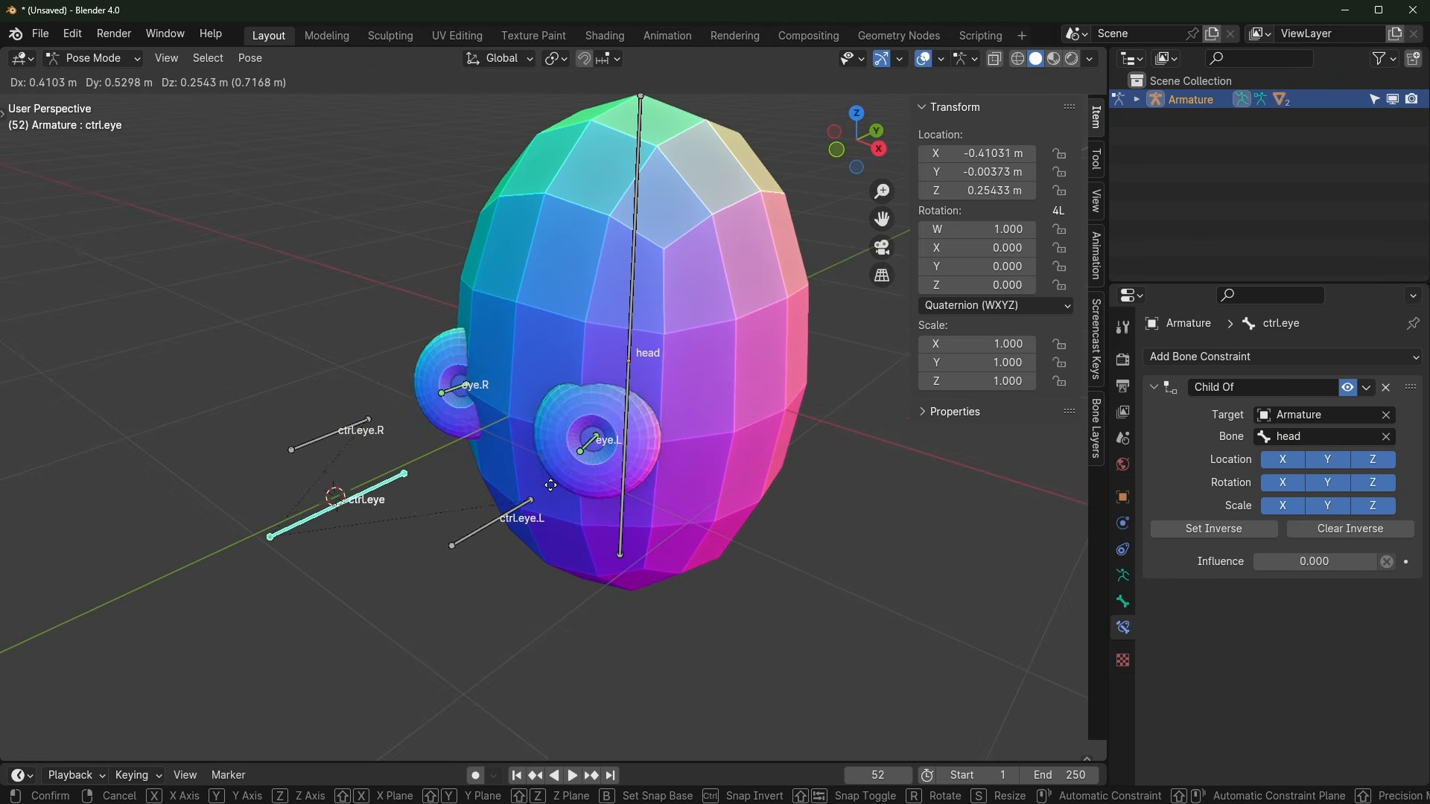
left_click(751, 527)
scroll(745, 531, "up", 2)
middle_click_drag(693, 542, 681, 501)
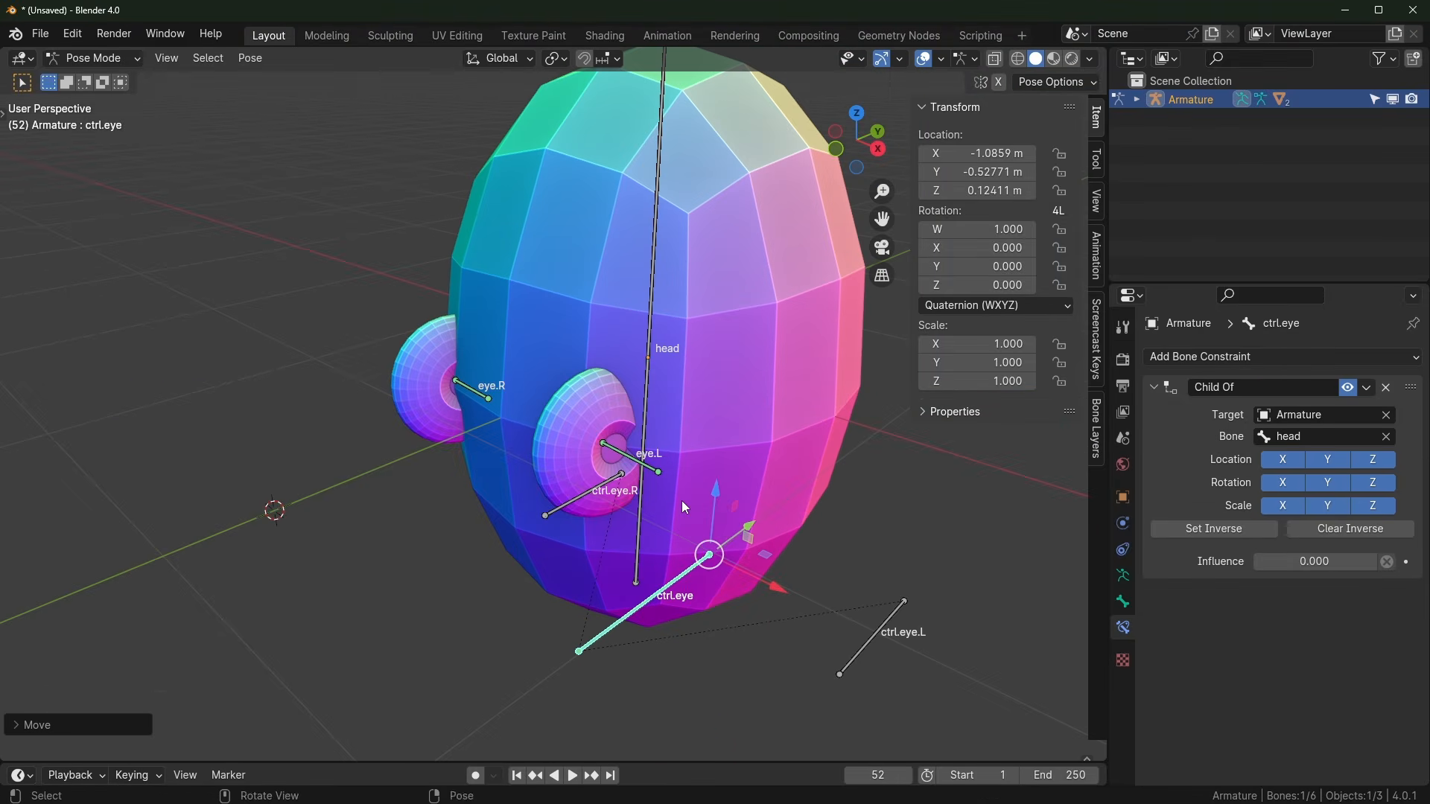
Step: Undo back to the round, unflattened eye sphere in Object Mode
key("ctrl+z")
key("ctrl+shift+z")
key("ctrl+z")
key("ctrl+z")
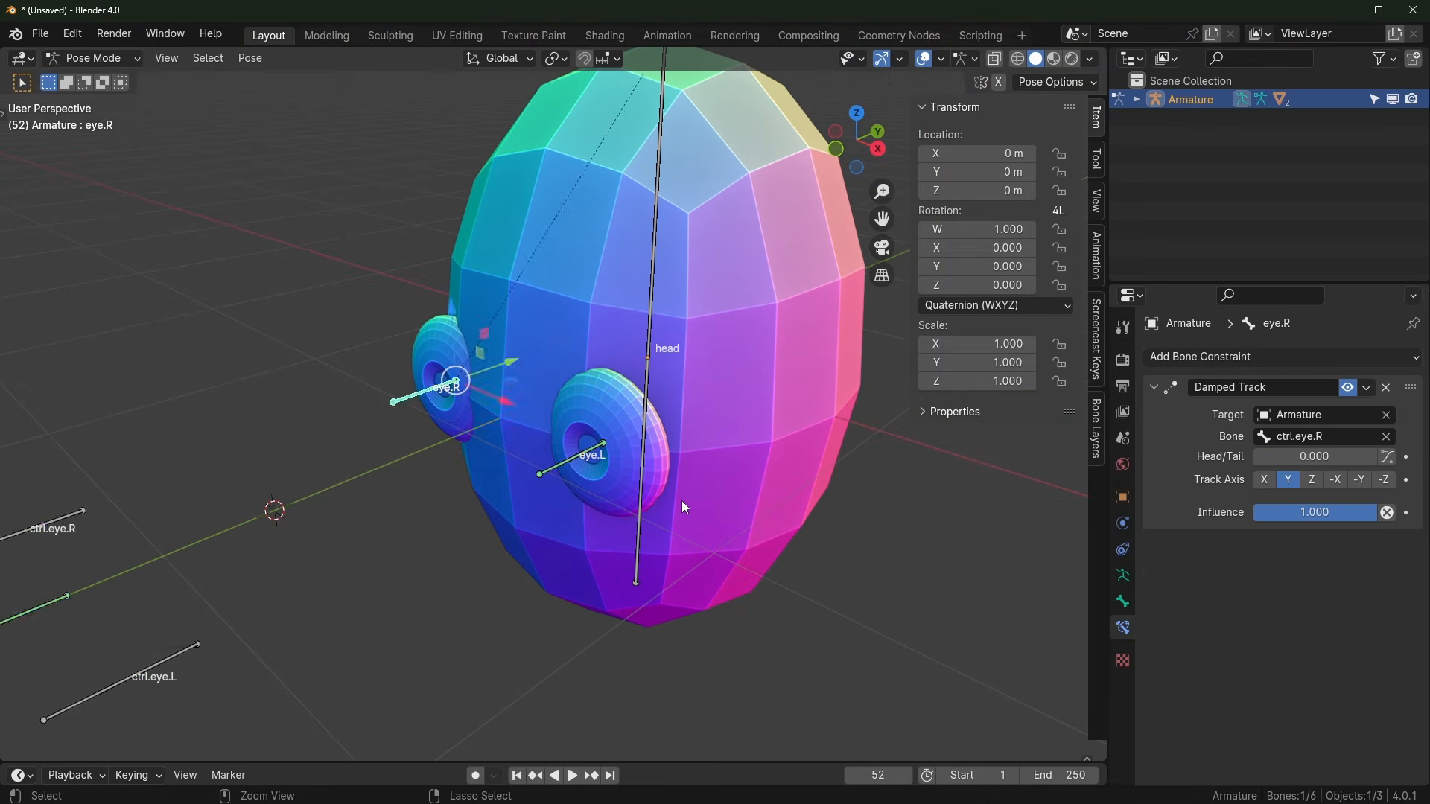
key("ctrl+z")
key("Tab")
middle_click_drag(682, 500, 587, 443)
key("Tab")
Step: Add a Lattice object and move it forward along Y to the eyes
key("n")
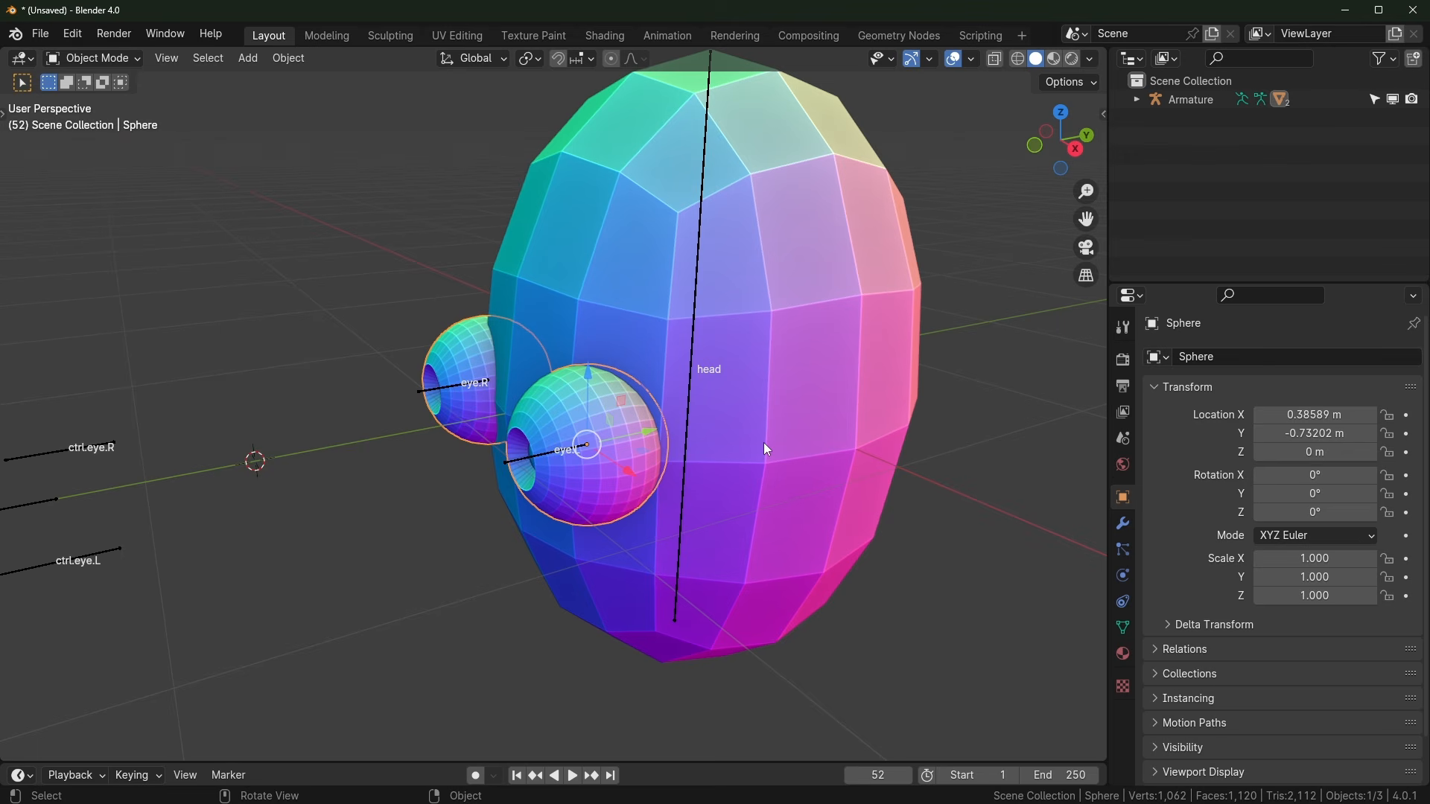
middle_click_drag(425, 409, 399, 261)
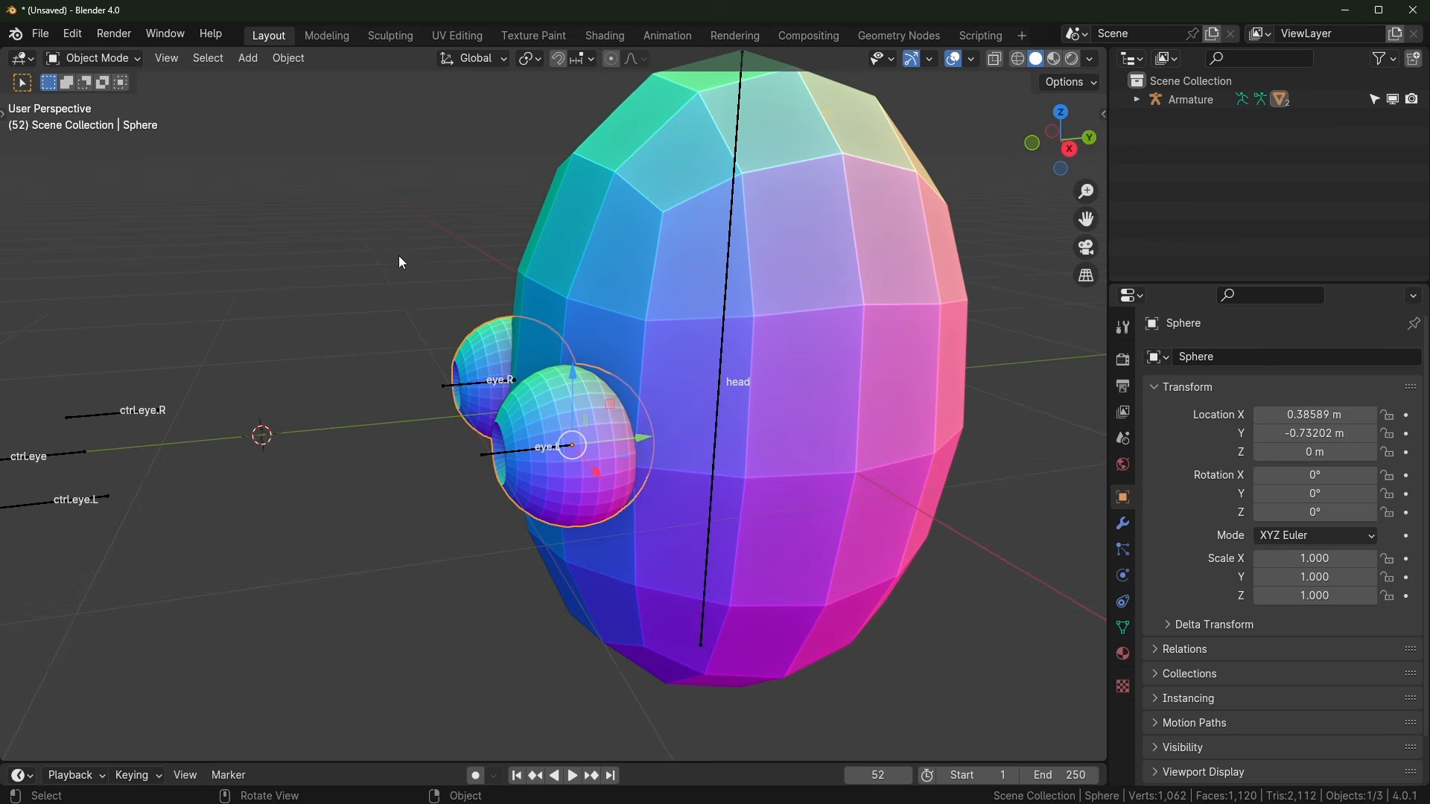
key("shift+a")
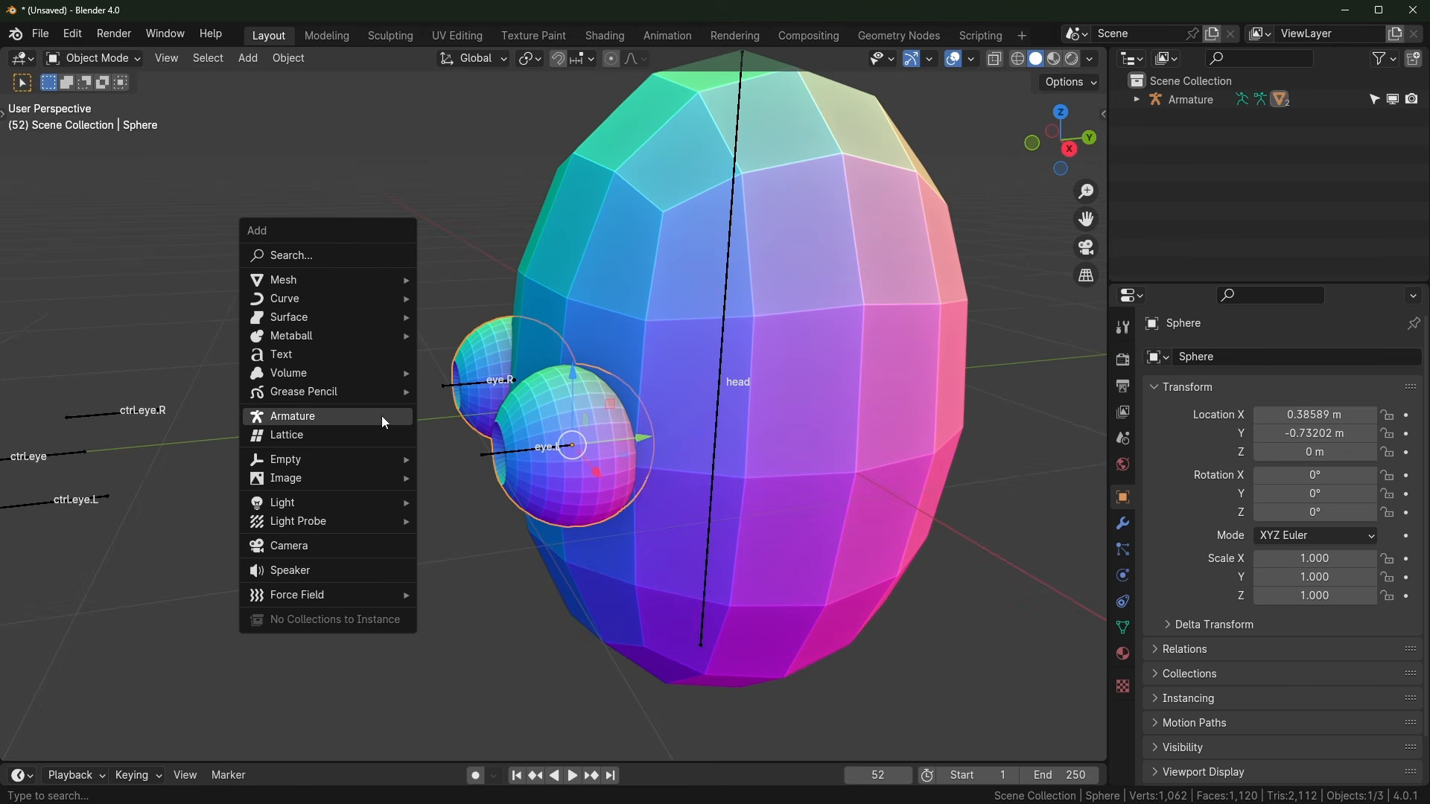
key("Escape")
key("shift+a")
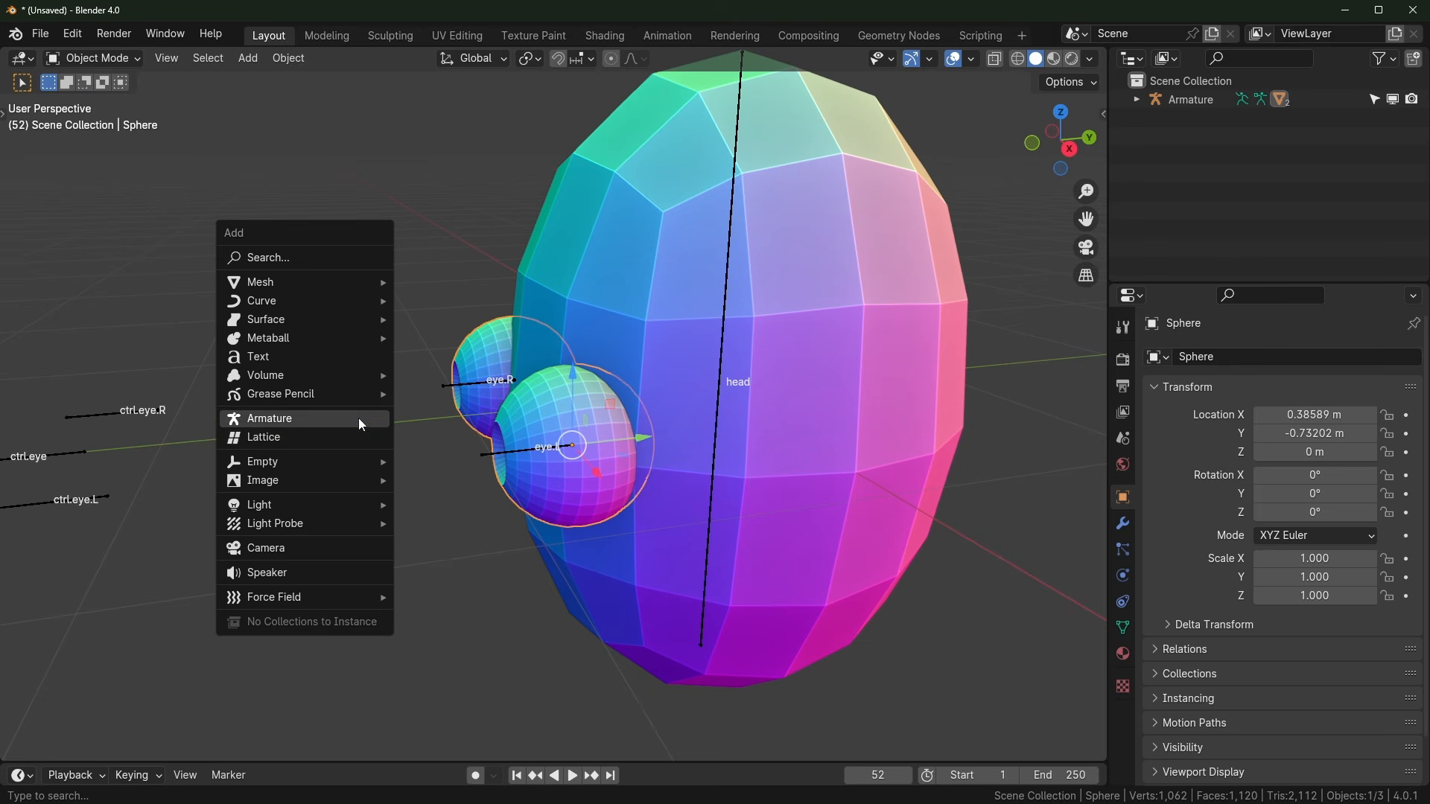
left_click(340, 443)
left_click_drag(327, 427, 581, 420)
middle_click_drag(581, 447, 714, 458)
Step: Widen the lattice along X and thin it along Y to about 1.587 × 0.621 × 1
key("s")
key("x")
left_click(825, 459)
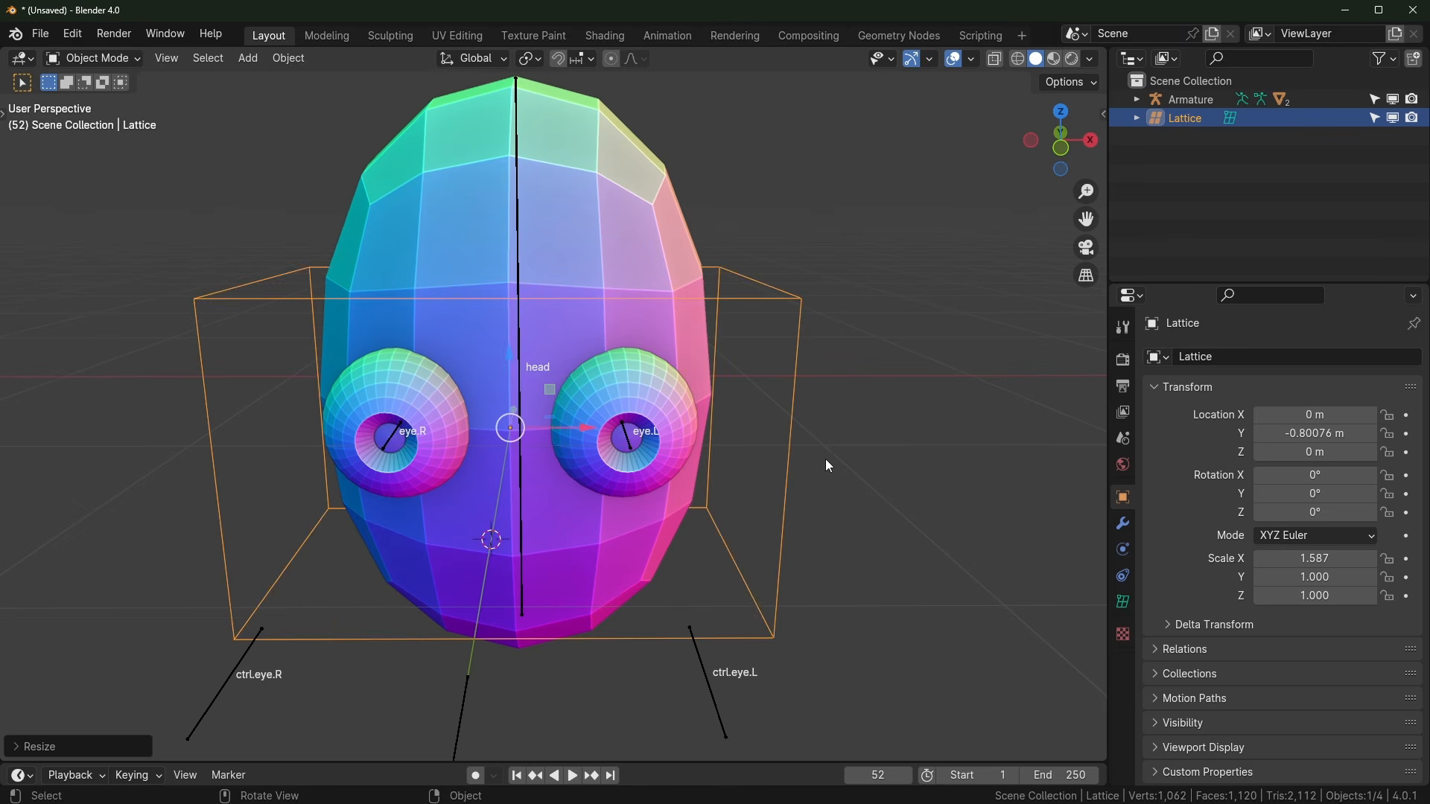
middle_click_drag(825, 459, 614, 404)
key("s")
key("y")
left_click(642, 456)
Step: Nudge the lattice along Y to −0.77886 m over the eyes, then select the eye sphere
key("g")
key("y")
left_click(606, 472)
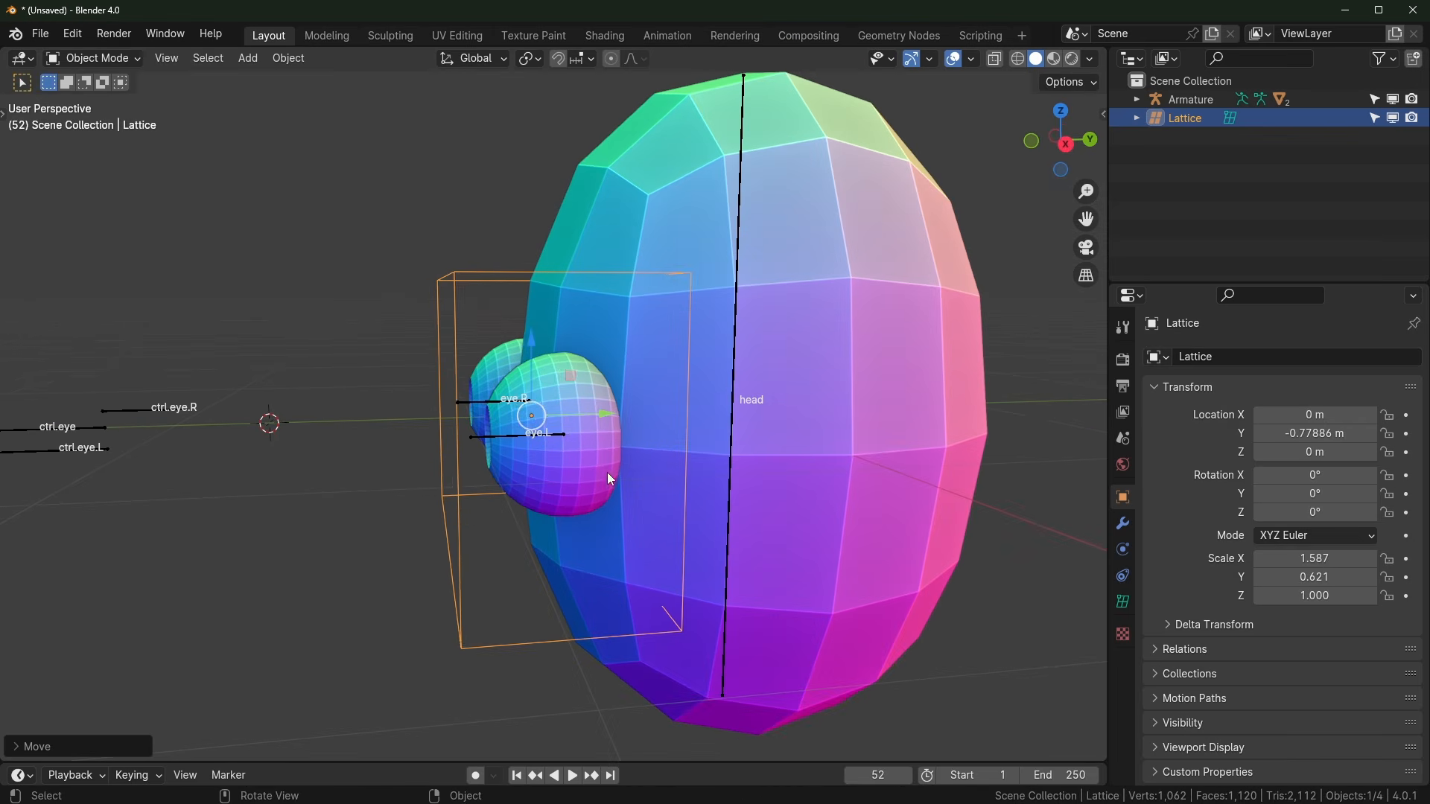
middle_click_drag(368, 466, 618, 432)
left_click(601, 415)
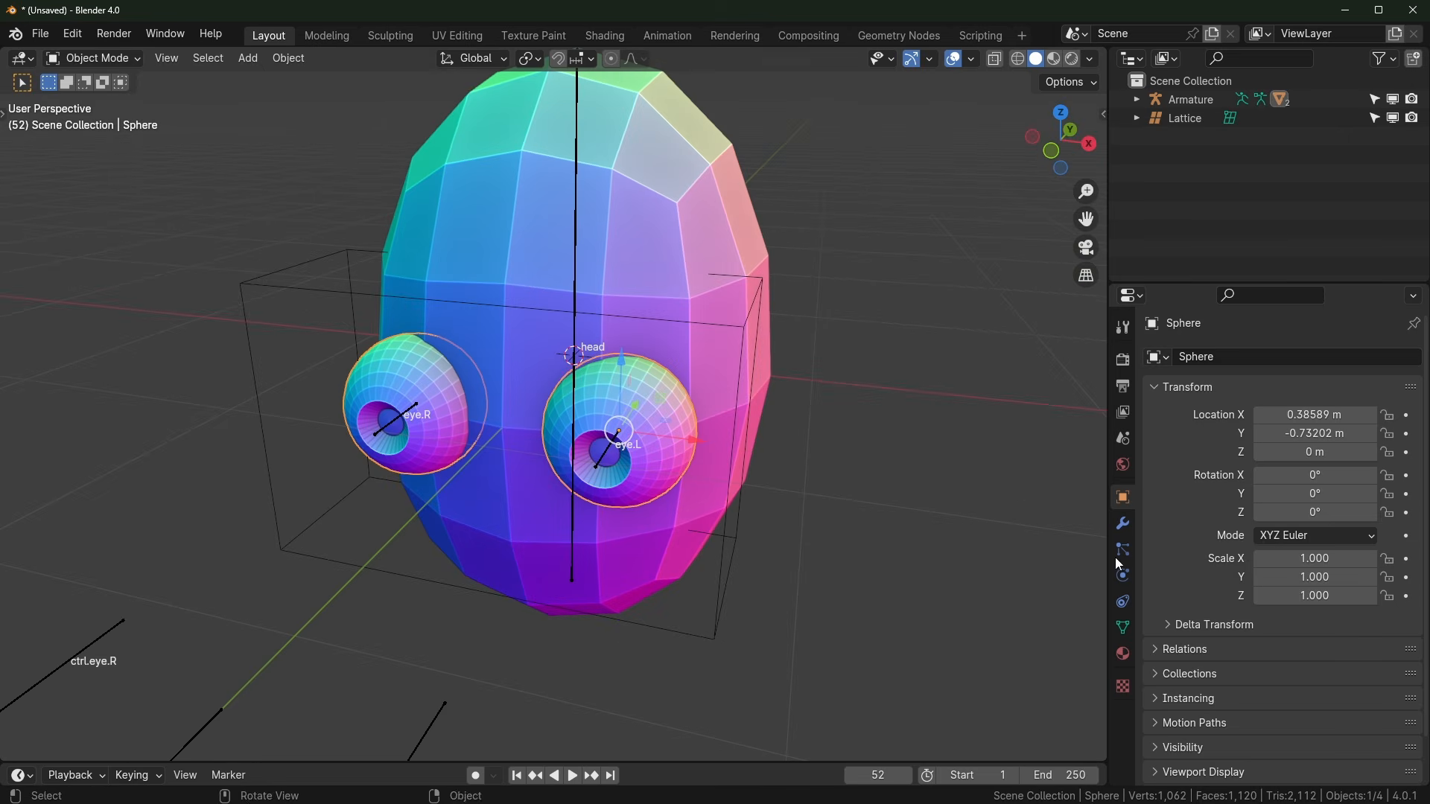
Step: Add a Lattice modifier to the eye sphere with the Lattice object as its deformer
left_click(1123, 524)
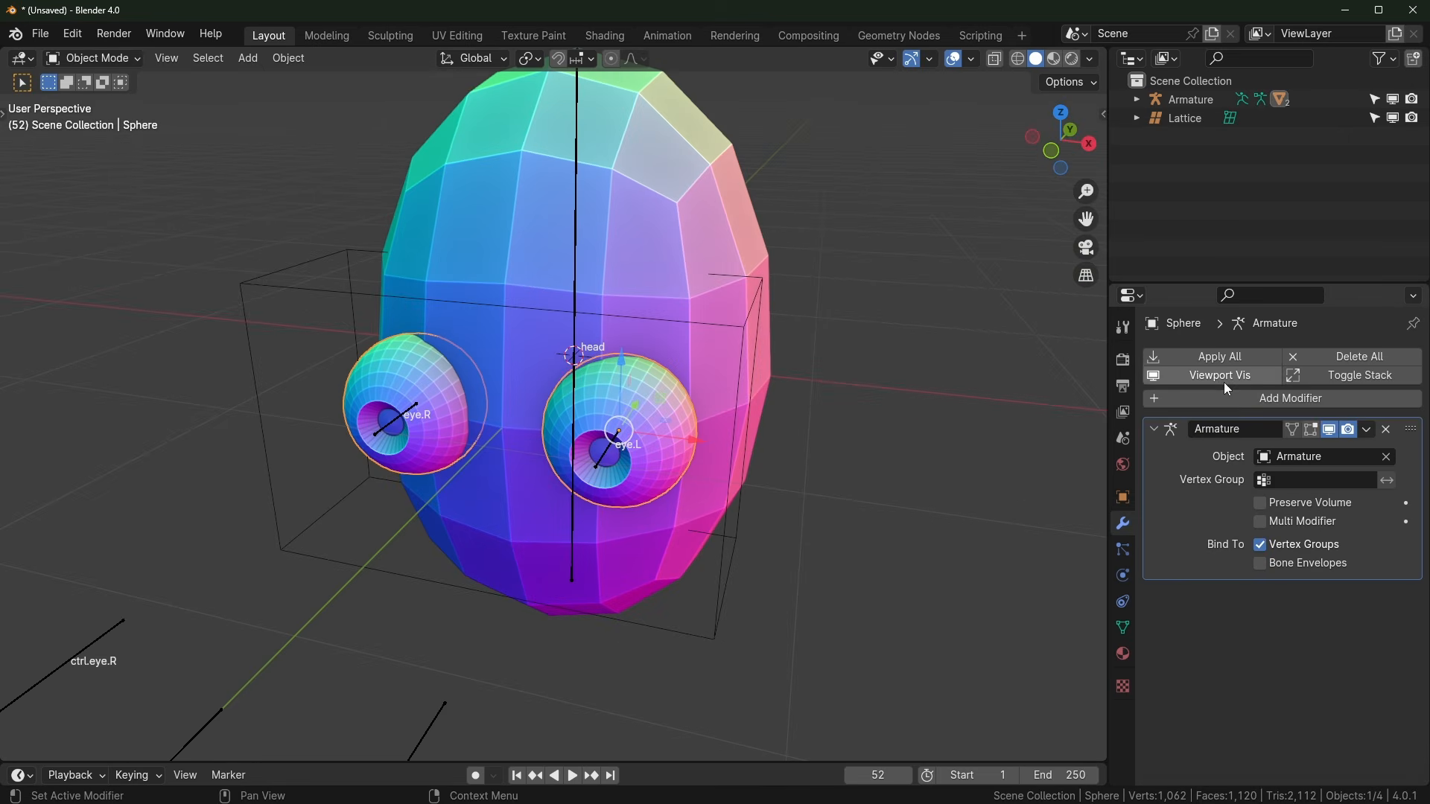
left_click(1168, 399)
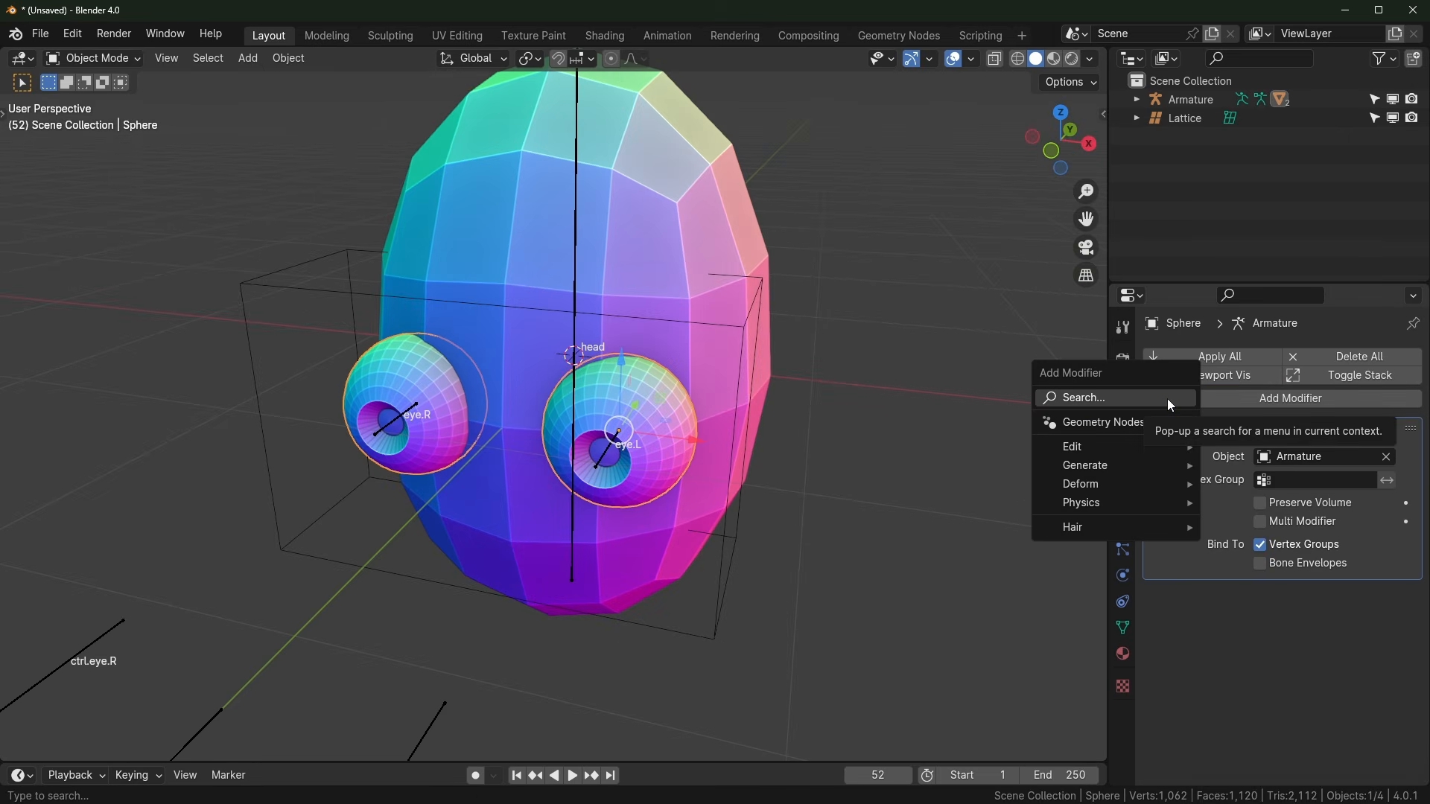
type("latt")
left_click(1068, 433)
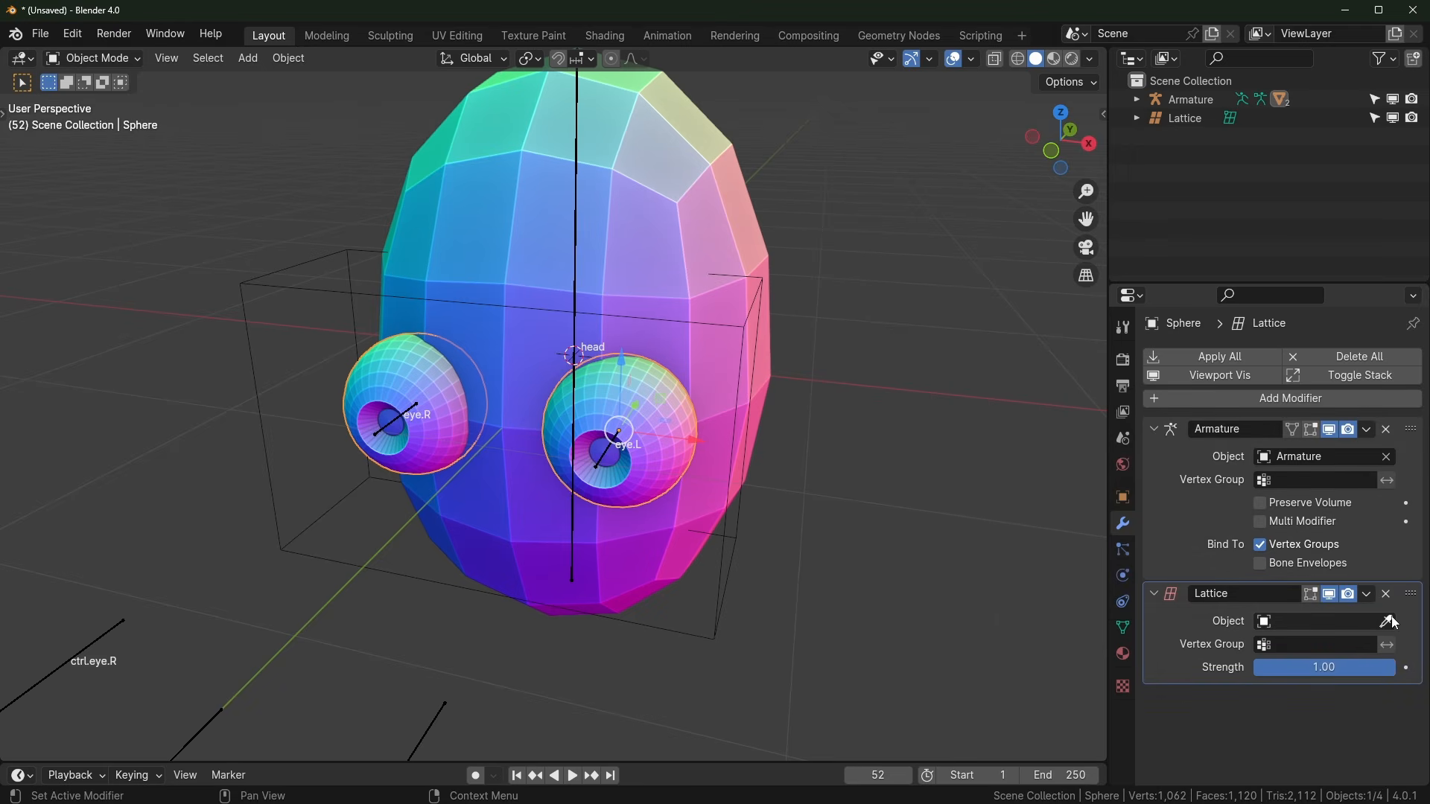
left_click(1351, 621)
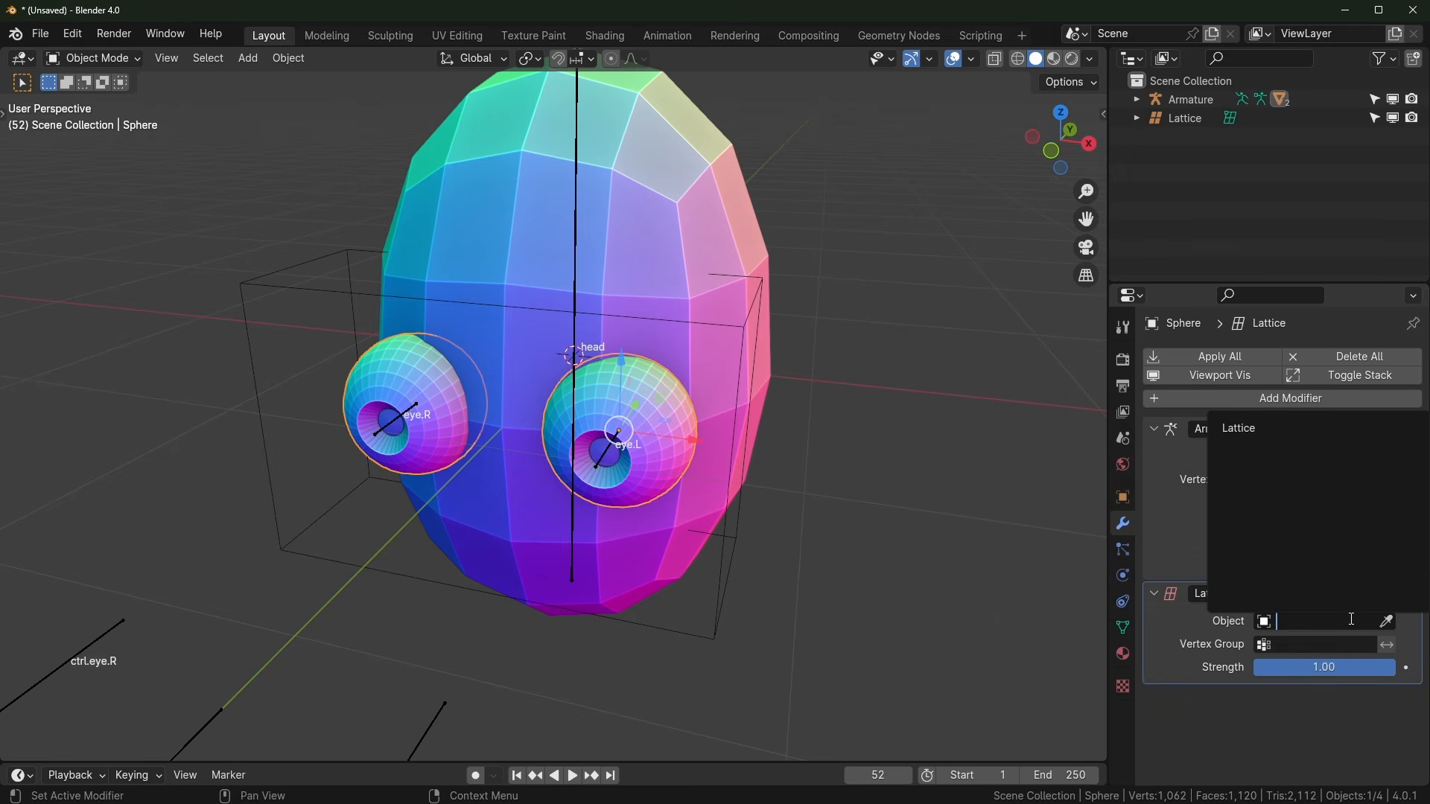
left_click(1266, 438)
middle_click_drag(596, 320, 452, 321)
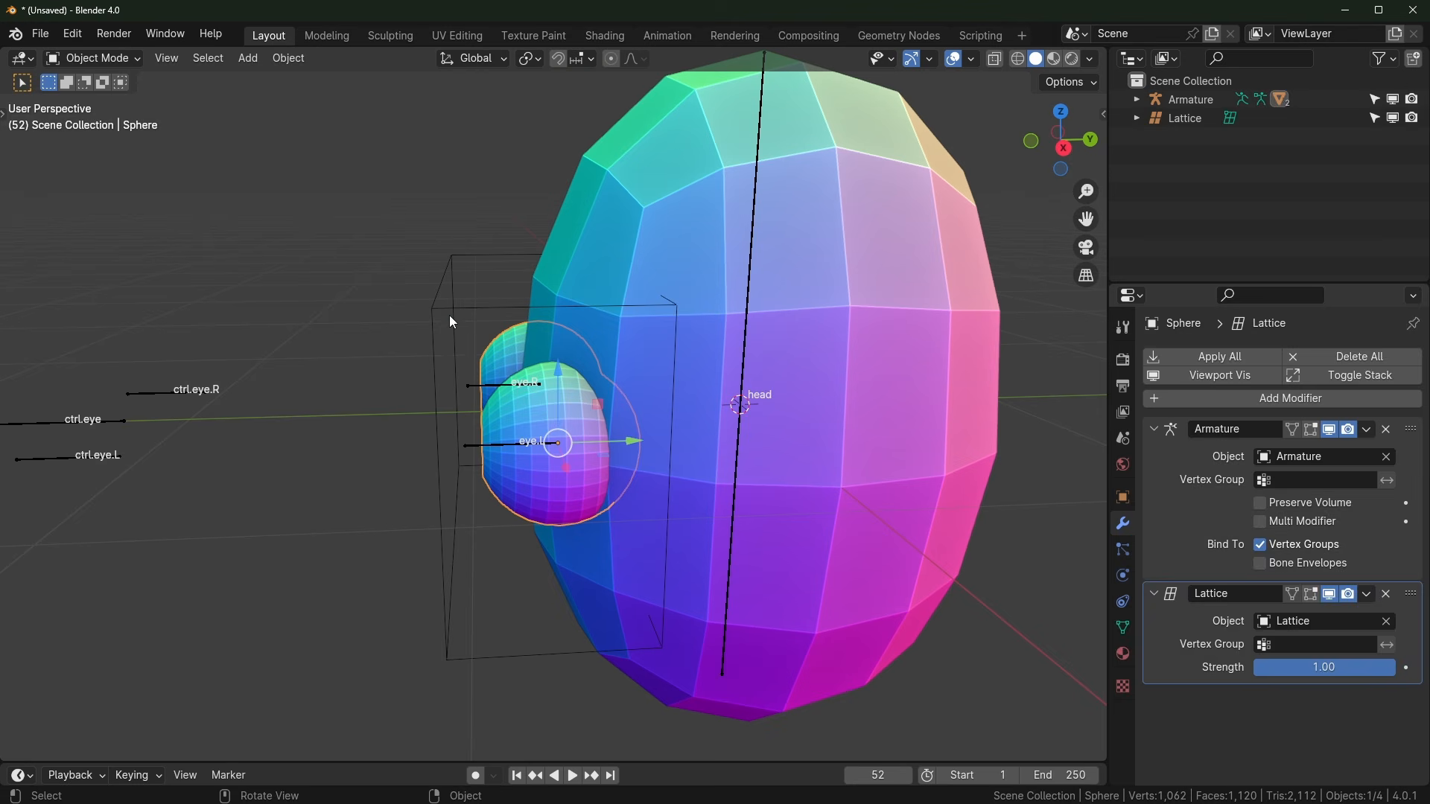
left_click(450, 322)
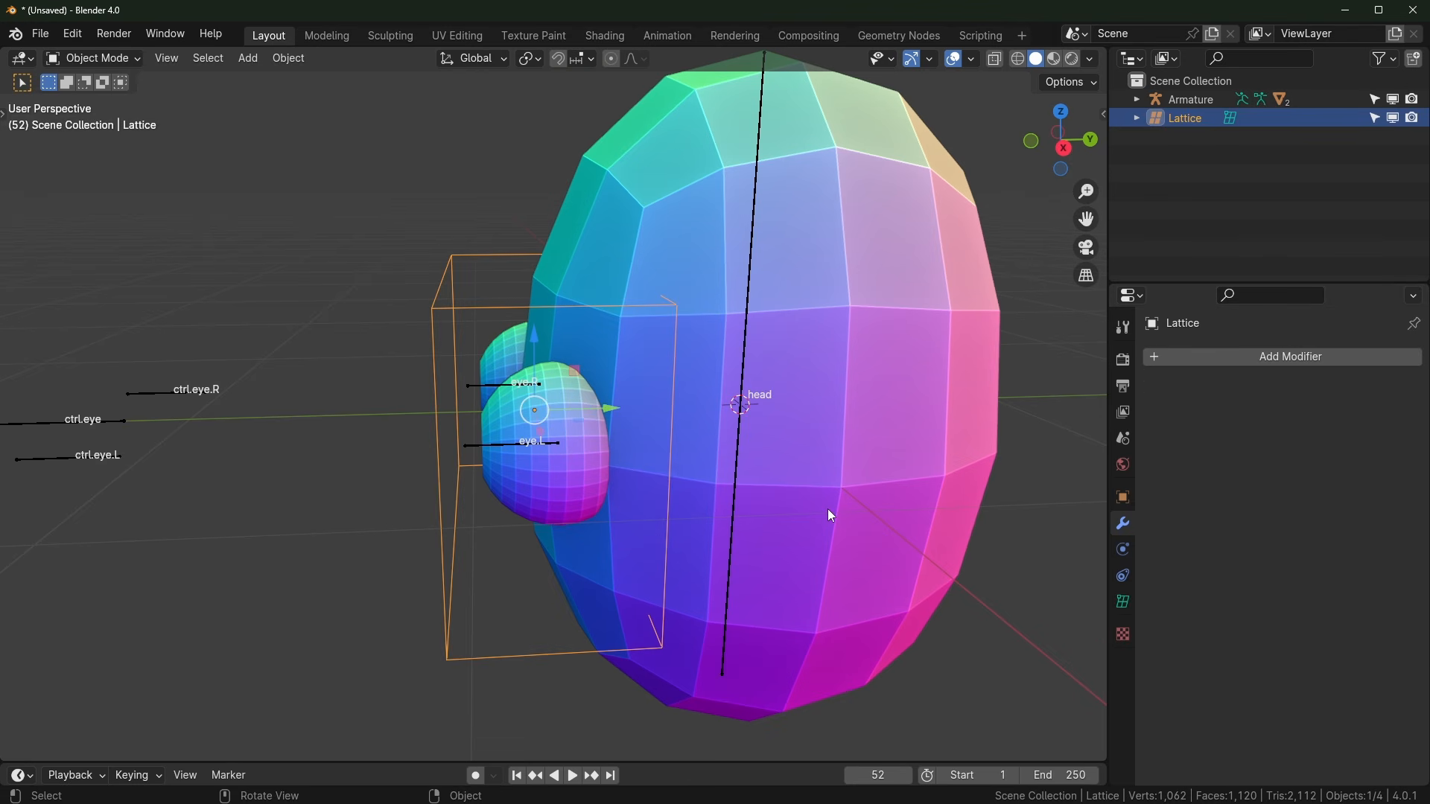
Step: Flatten the lattice points along Y in Edit Mode
key("Tab")
key("s")
right_click(780, 470)
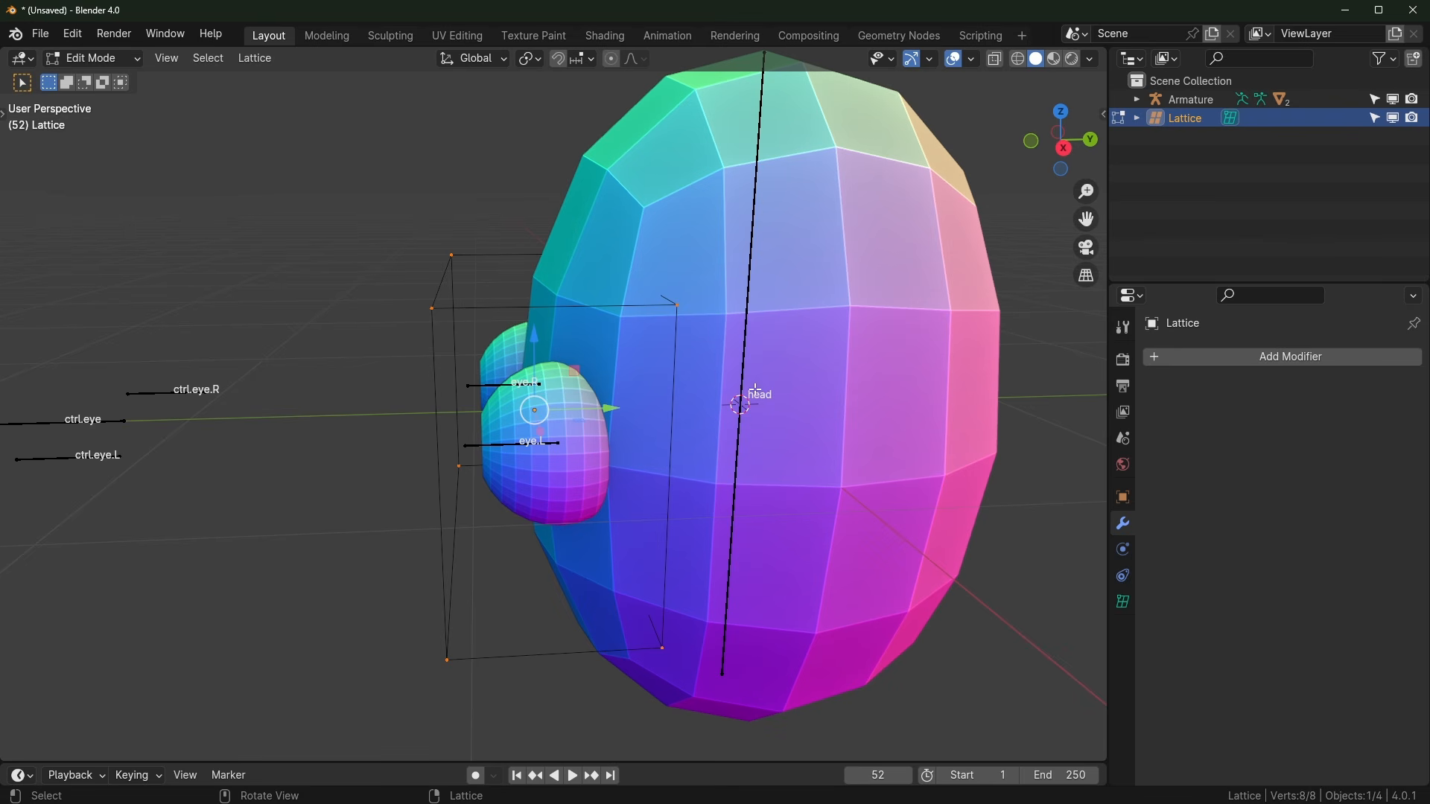
key("s")
key("y")
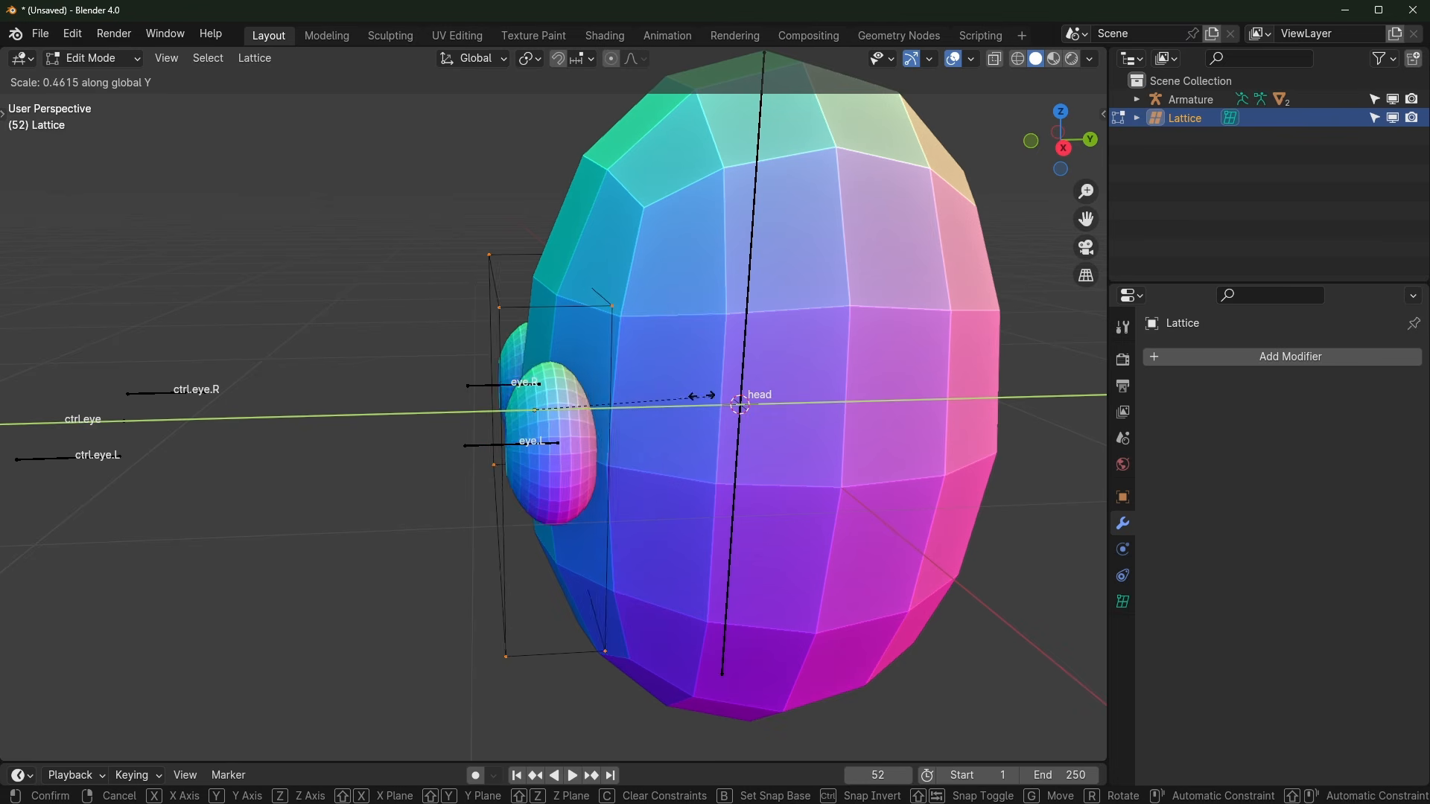
left_click(566, 403)
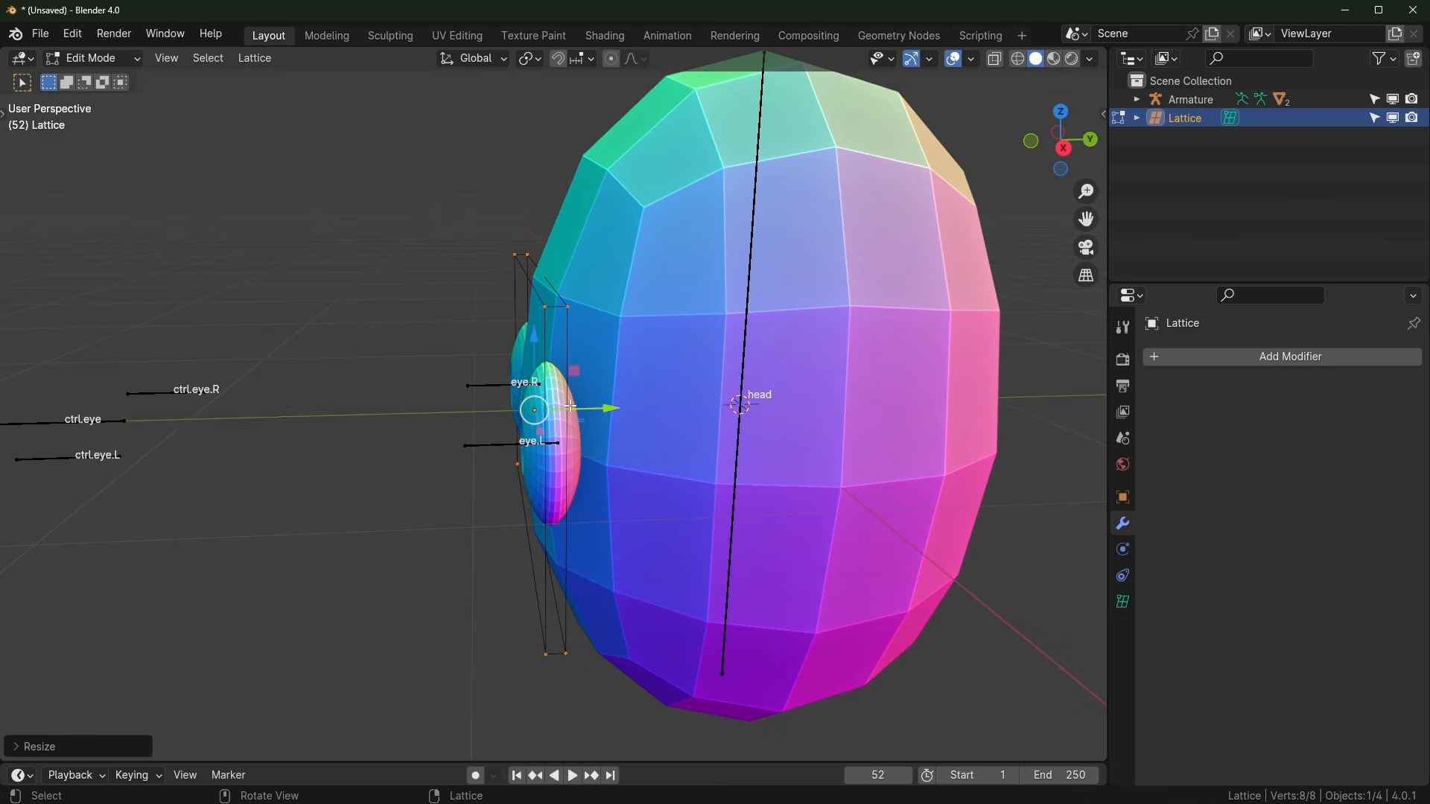
middle_click_drag(566, 403, 548, 445)
key("Tab")
Step: Toggle the eye sphere's Lattice modifier viewport display off and back on
scroll(619, 443, "down", 1)
left_click(547, 448)
scroll(548, 449, "up", 3)
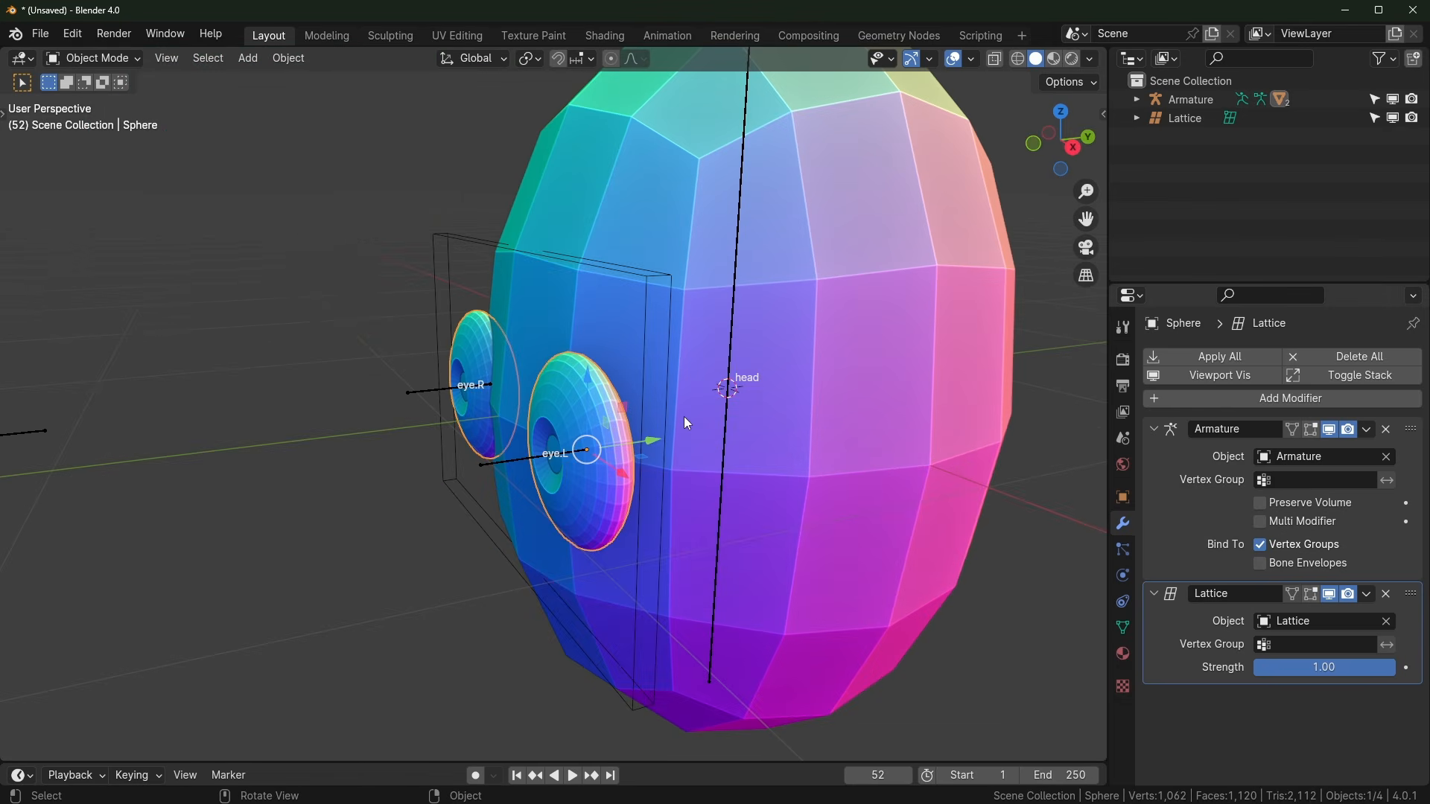
left_click(1329, 594)
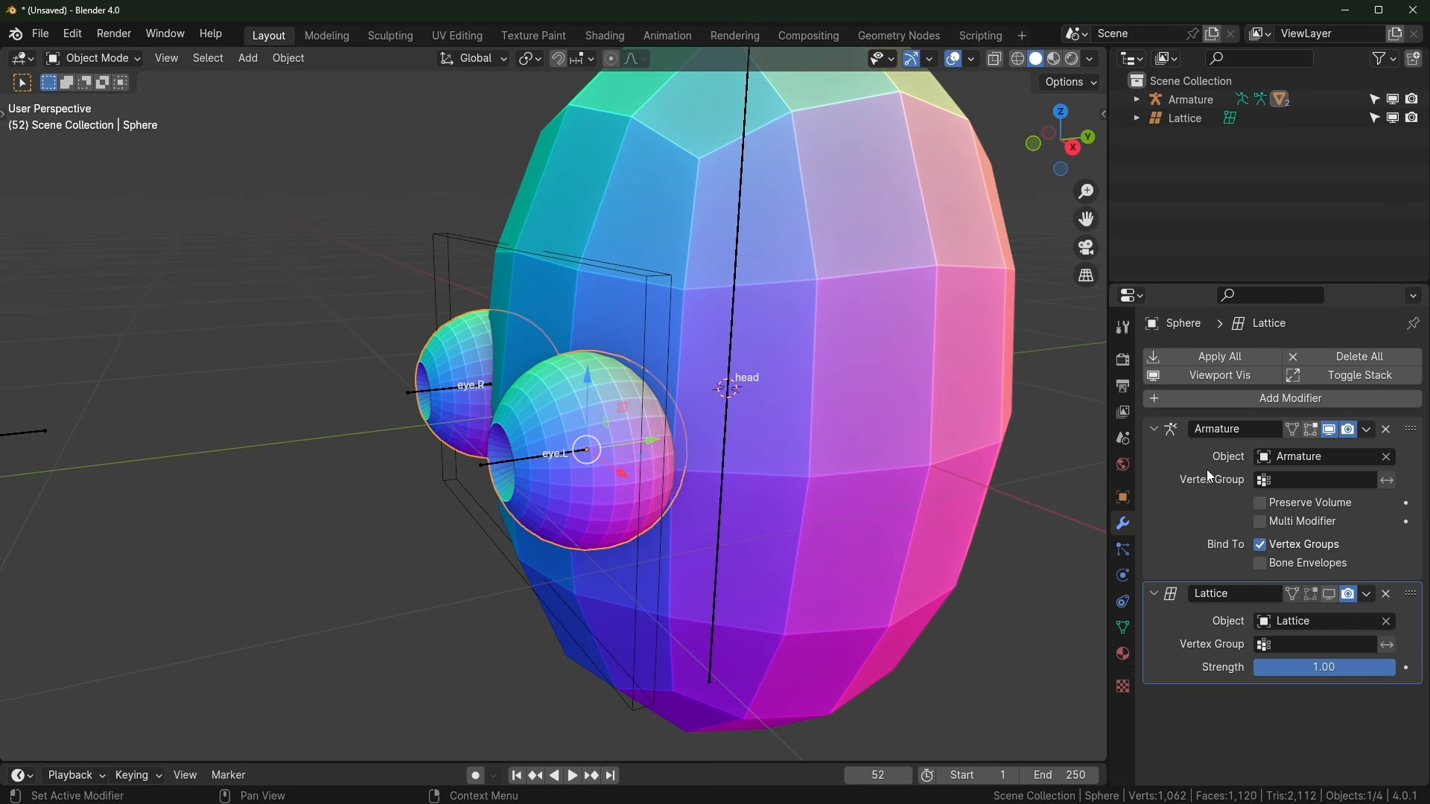
left_click(1329, 594)
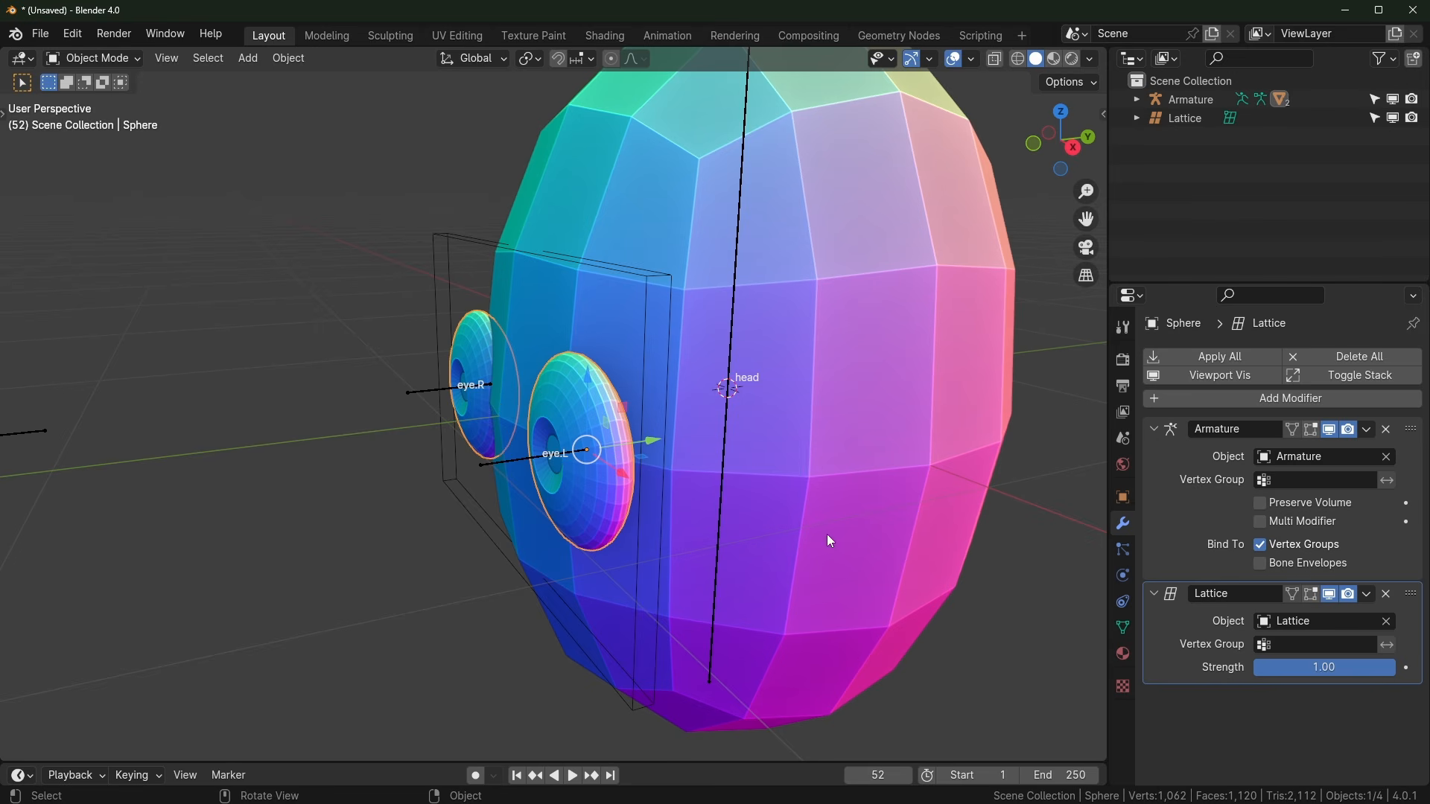
middle_click_drag(477, 470, 429, 475)
Step: Put the armature in Pose Mode and move the ctrl.eye bone to a new position
scroll(429, 475, "down", 1)
middle_click_drag(134, 421, 162, 423)
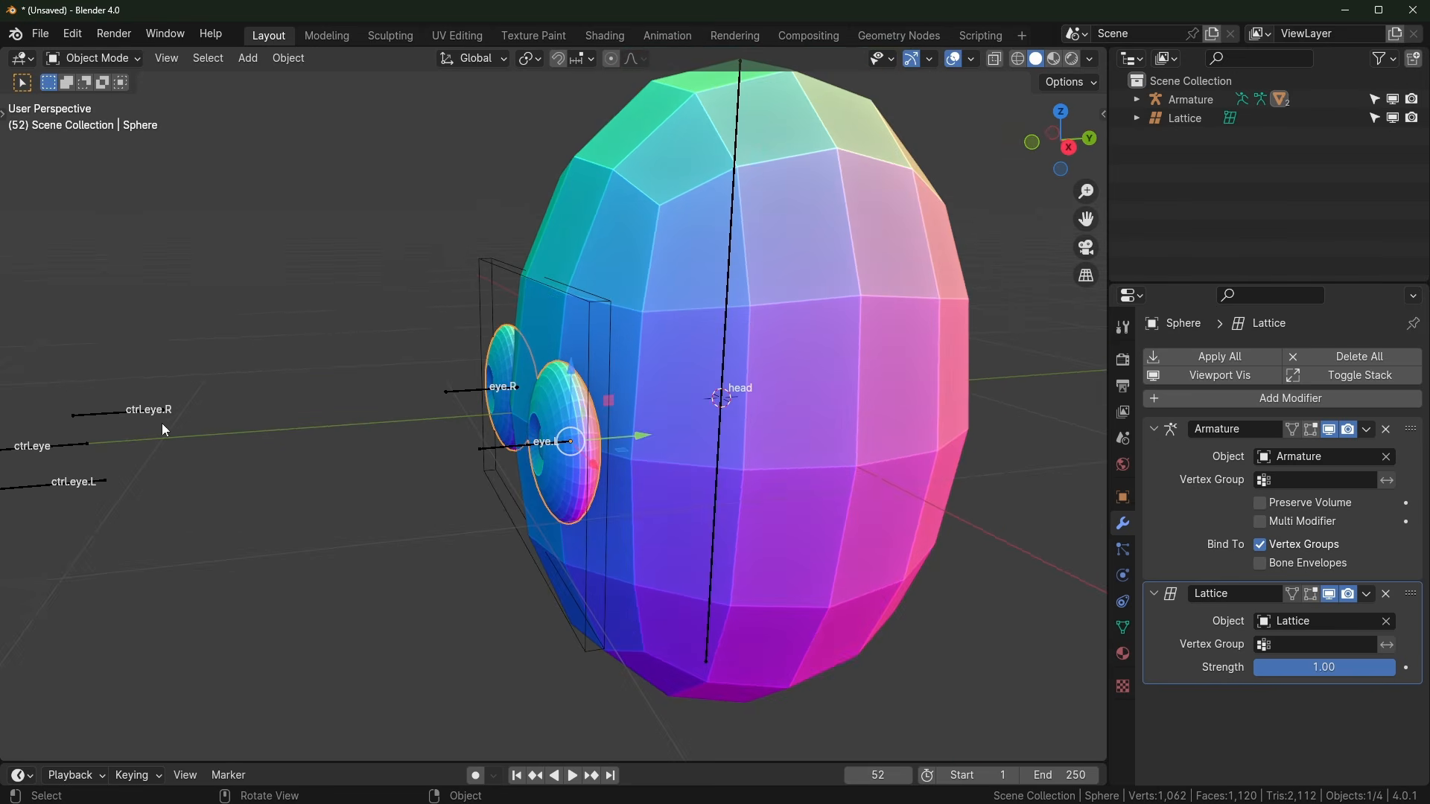
left_click(52, 445)
key("ctrl+Tab")
middle_click_drag(52, 445, 606, 517, "shift")
left_click(240, 437)
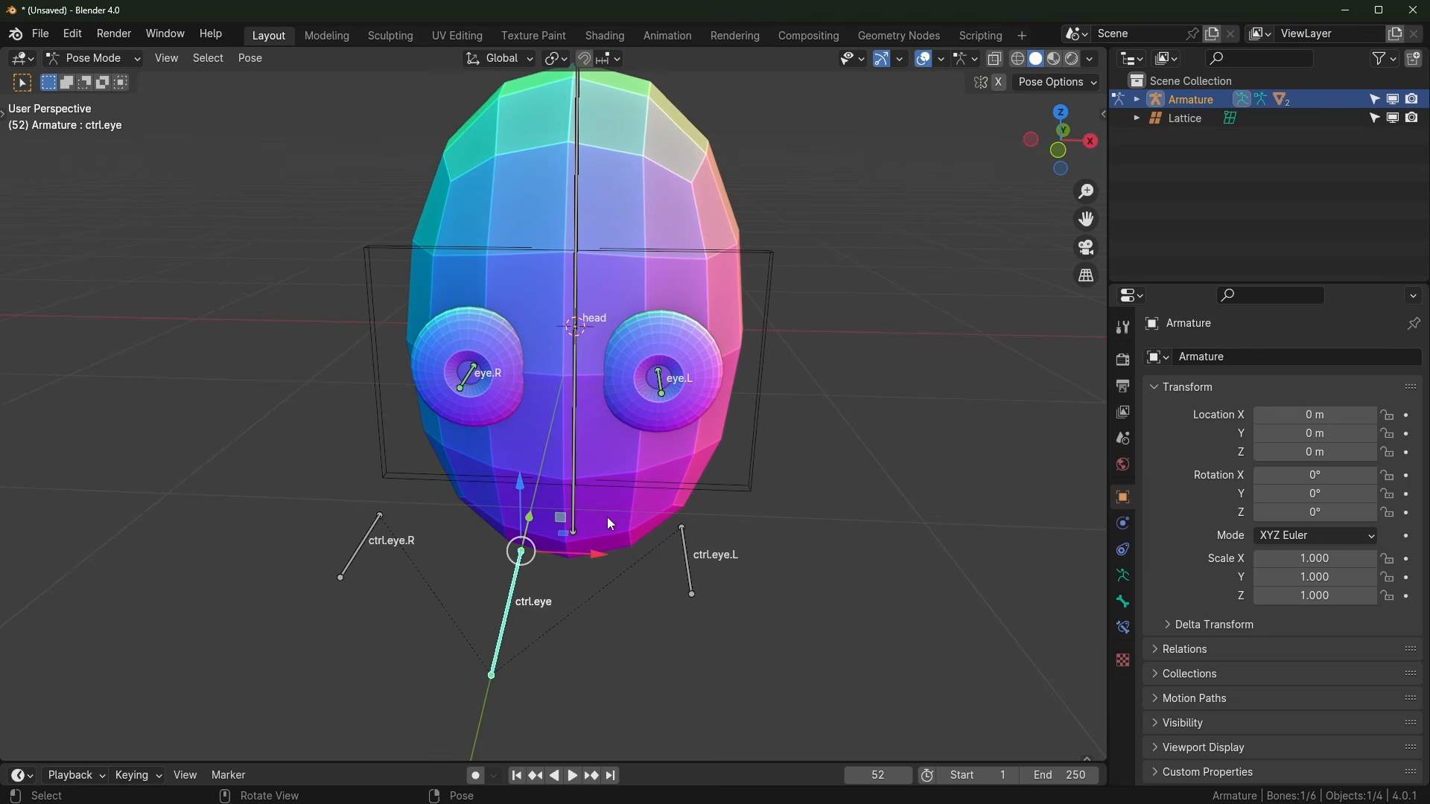
key("g")
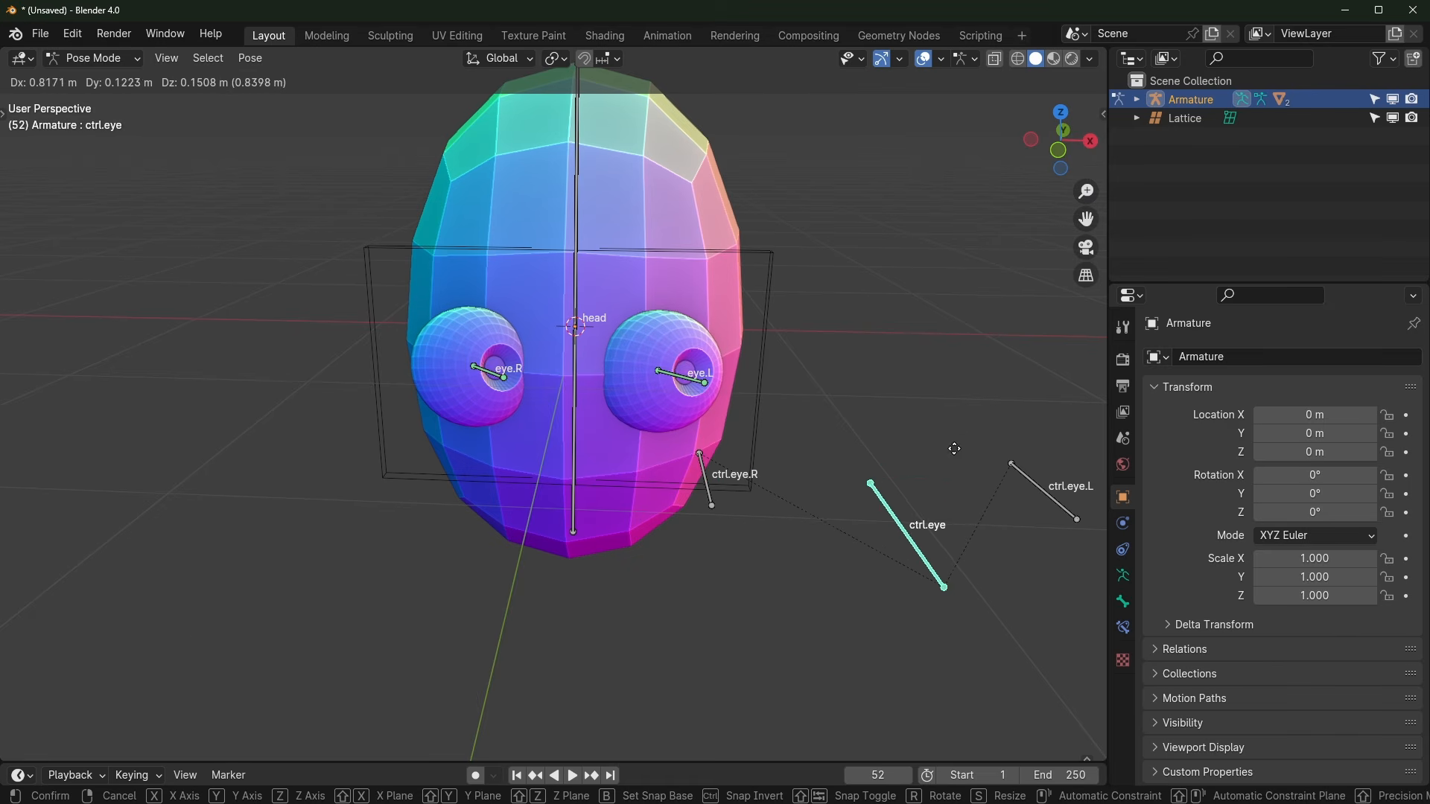
left_click(880, 480)
Step: Move ctrl.eye upward and then to the left, watching the eyes follow
middle_click_drag(837, 481, 673, 471)
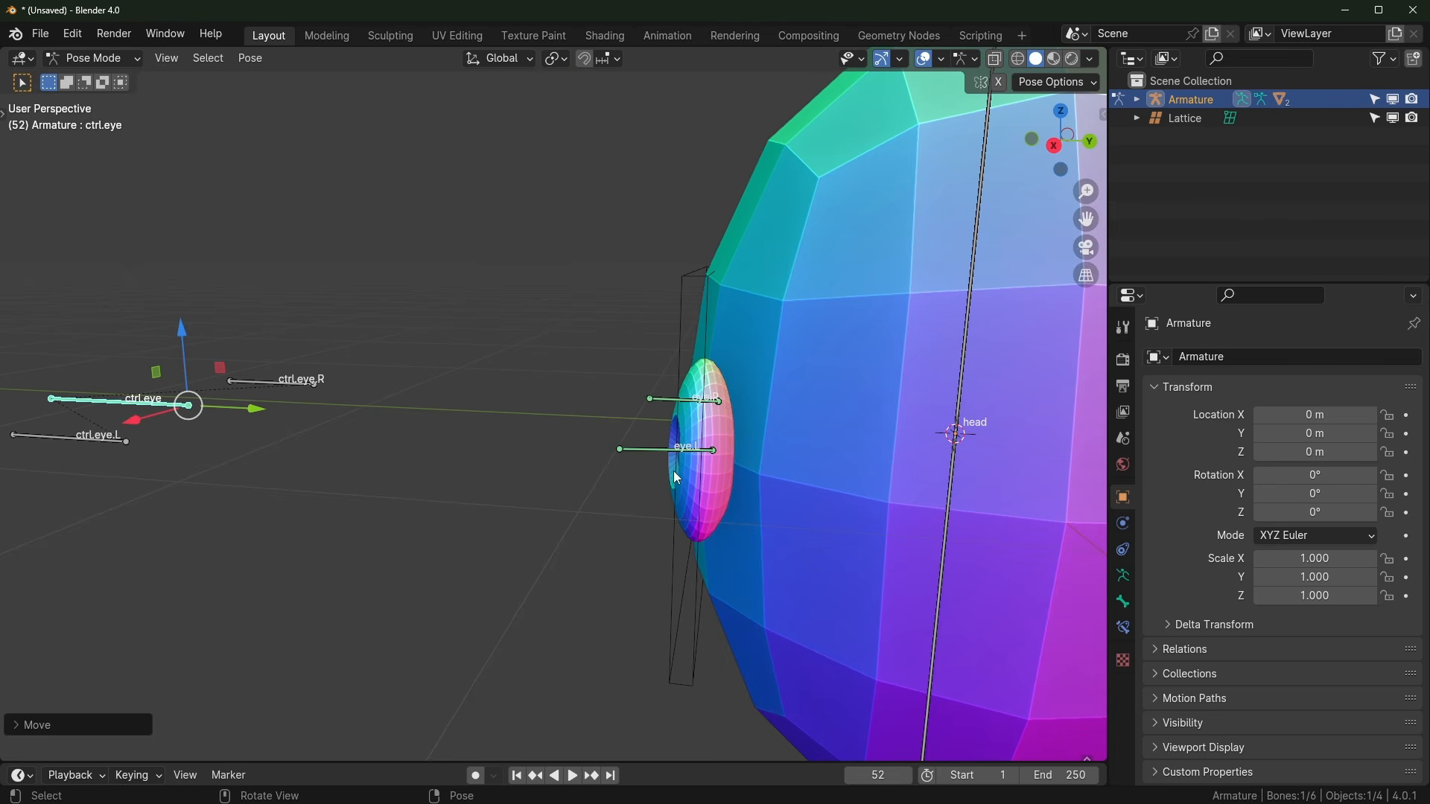
middle_click_drag(545, 484, 569, 472)
key("g")
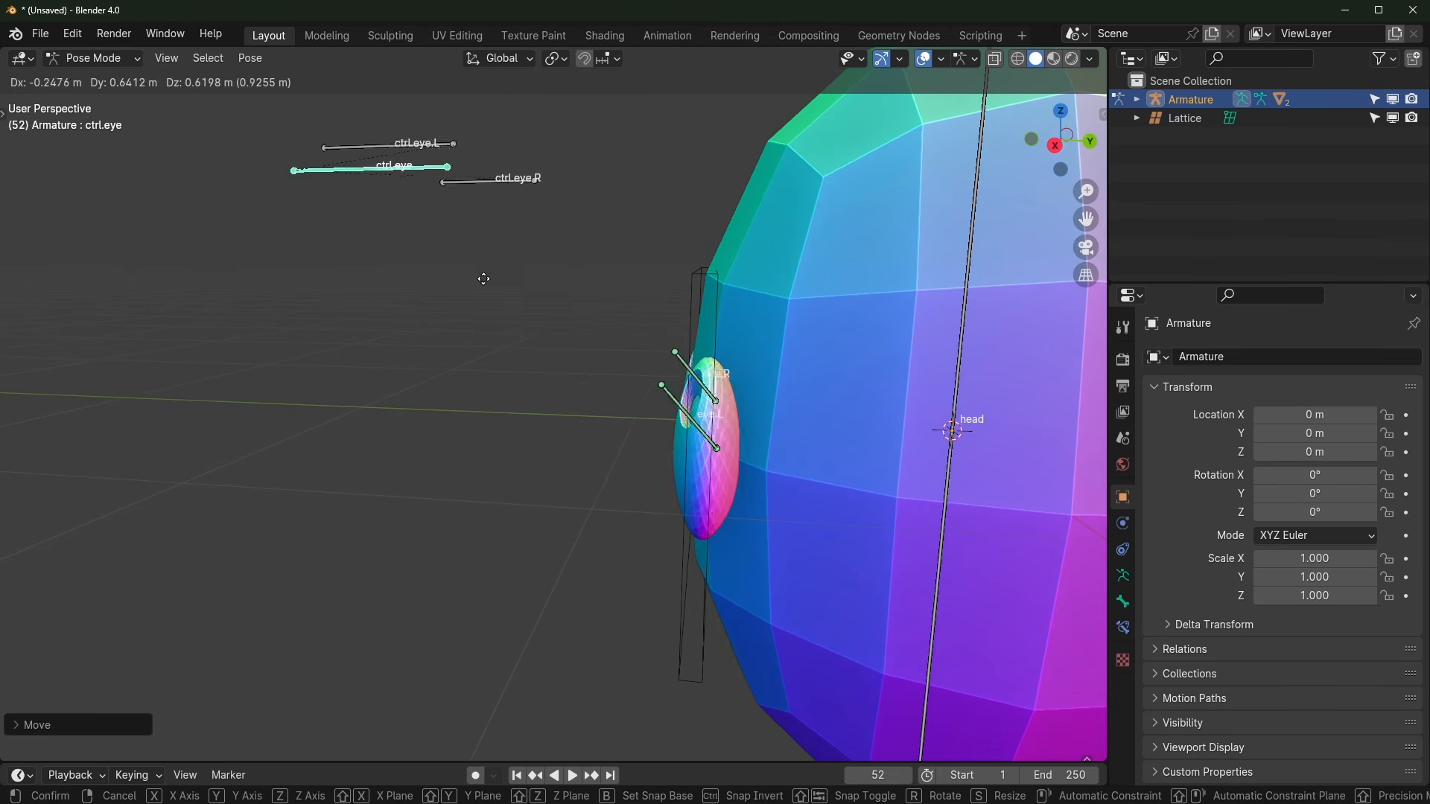
left_click(386, 551)
middle_click_drag(386, 551, 745, 557)
key("g")
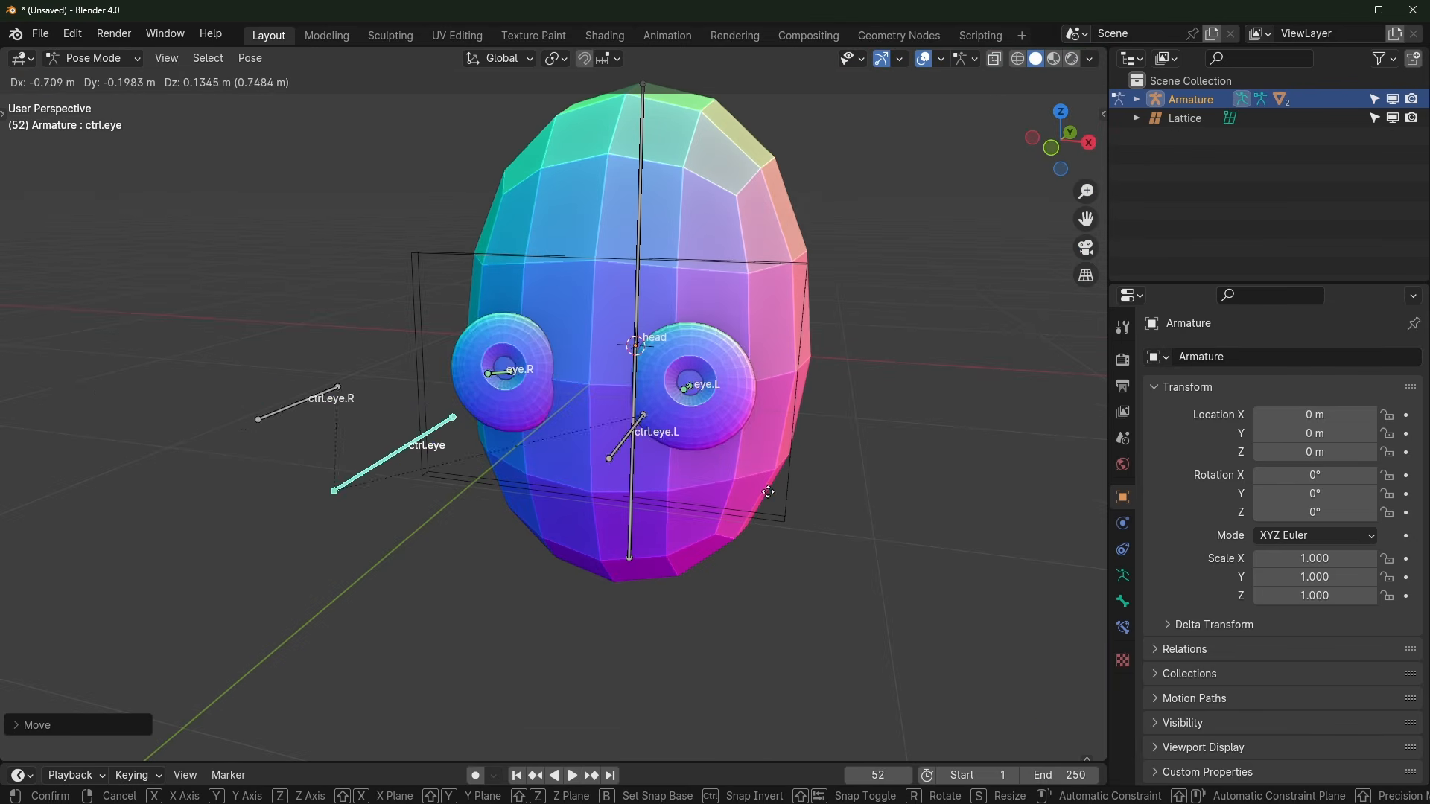
left_click(518, 524)
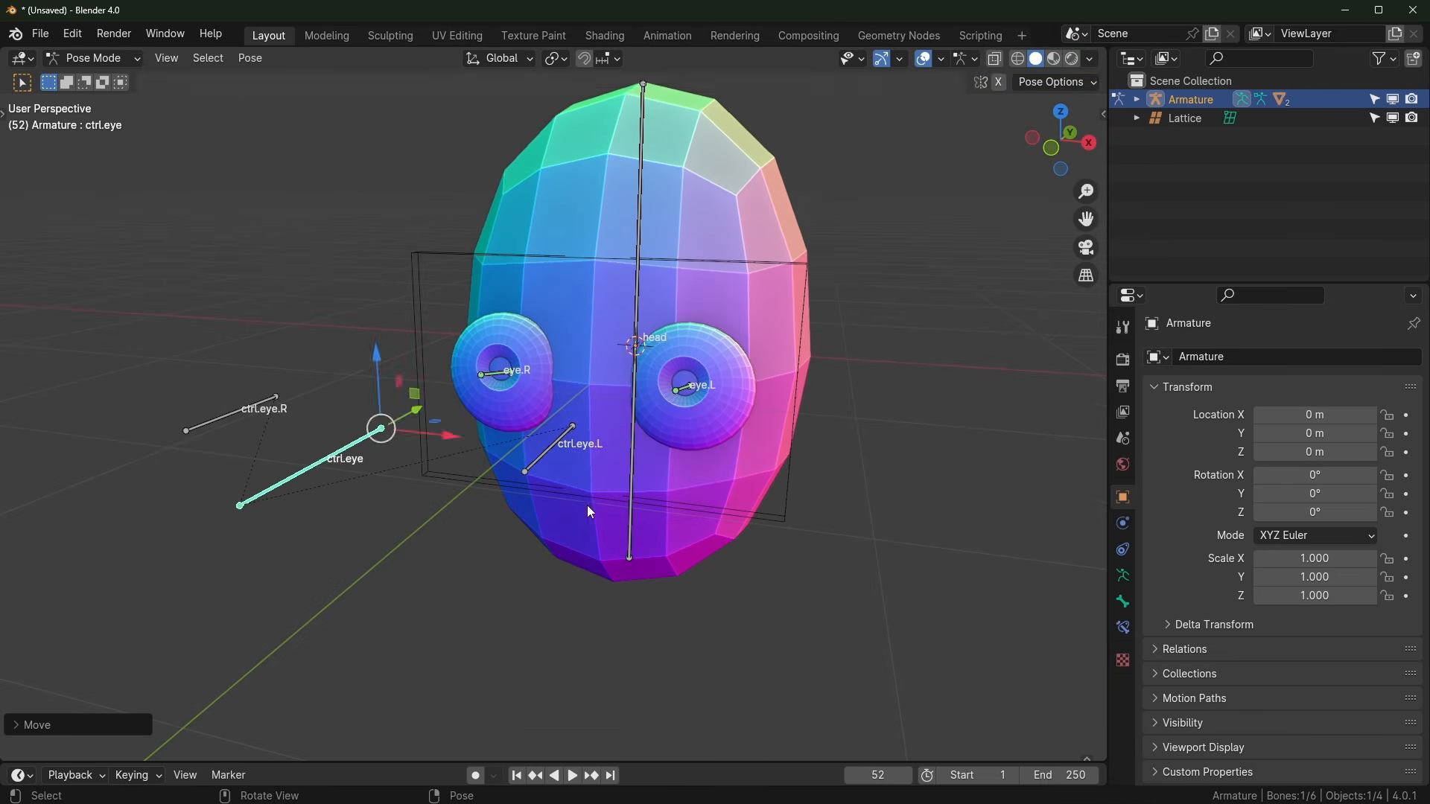
scroll(587, 506, "up", 3)
middle_click_drag(593, 510, 574, 470)
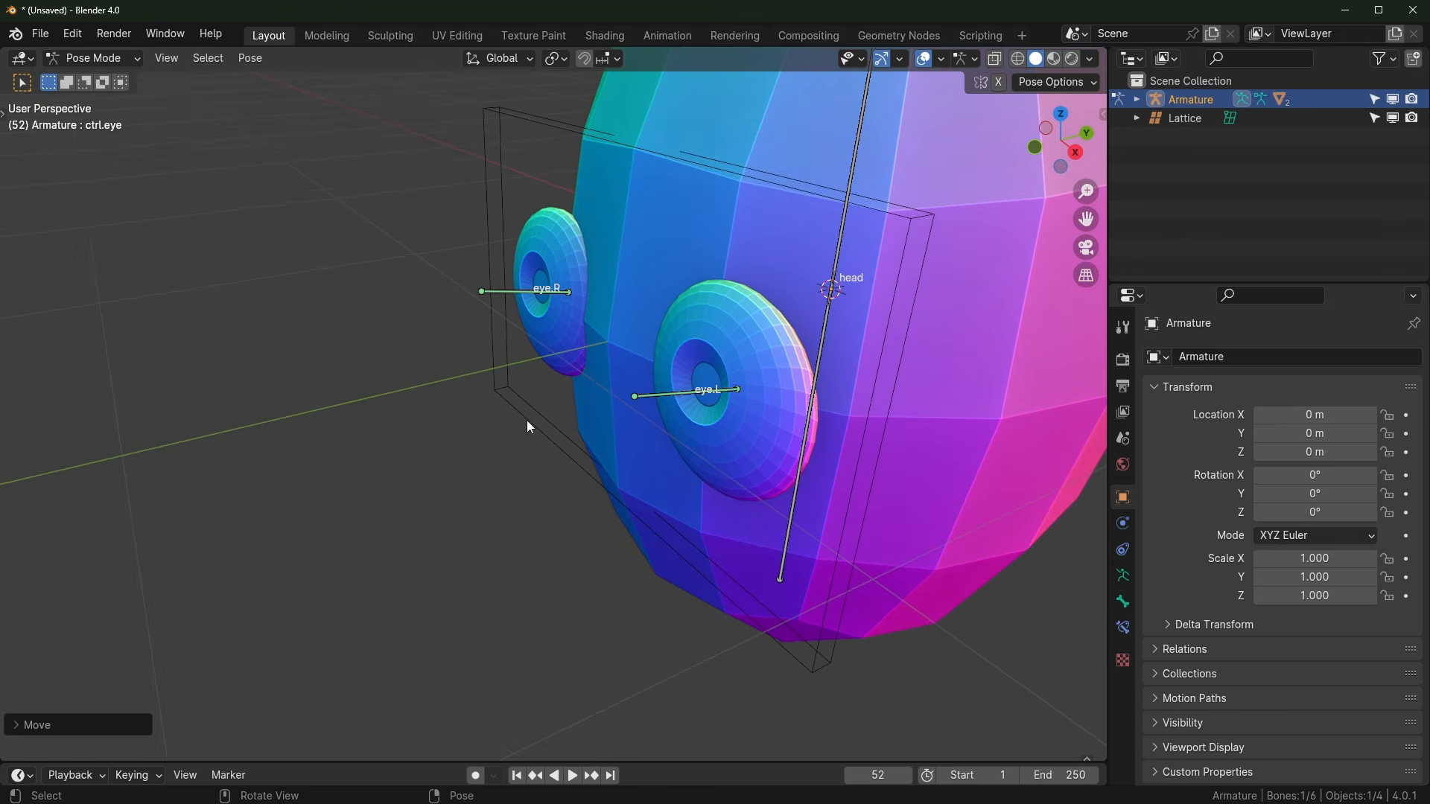
Step: Return to Object Mode and select the Lattice
key("ctrl+Tab")
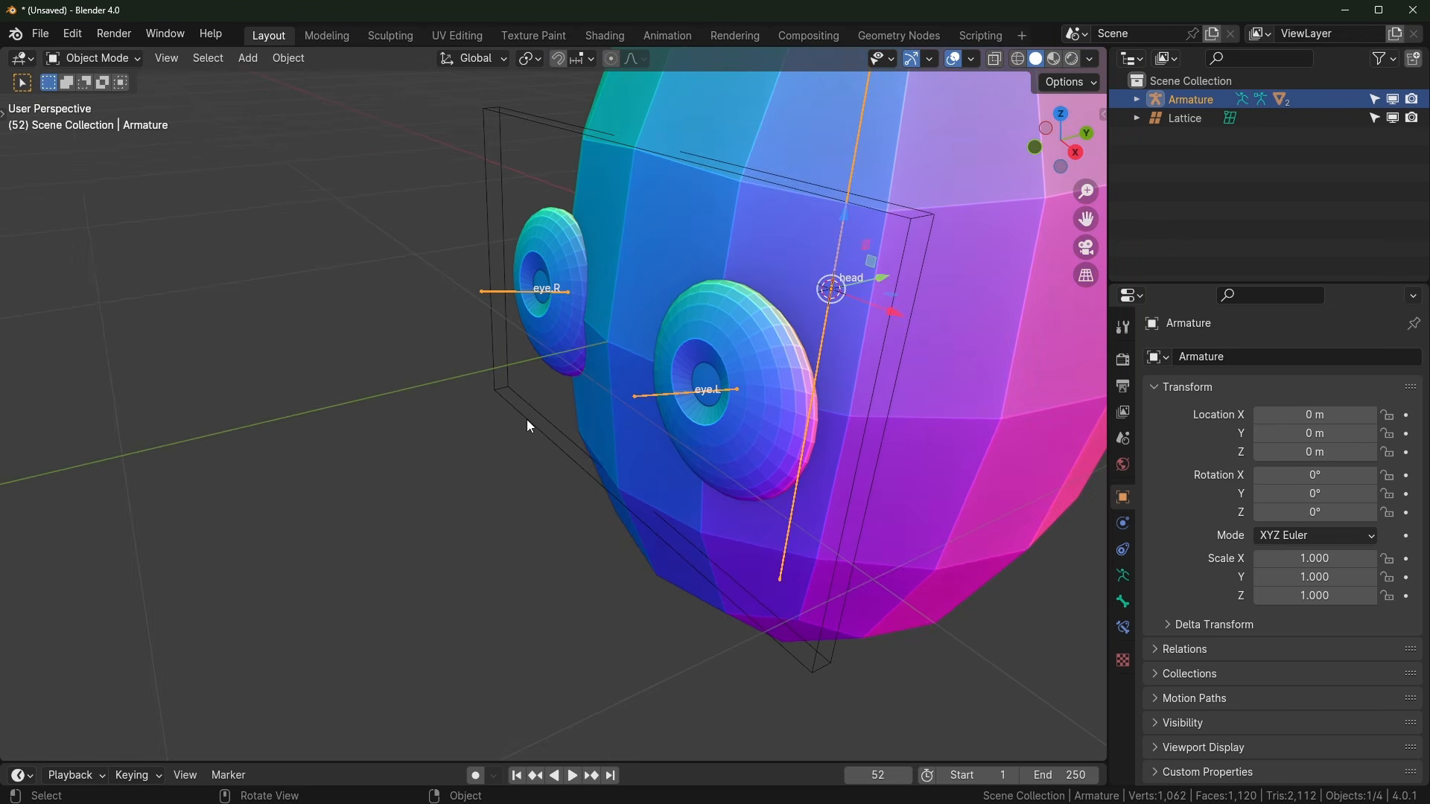
left_click(543, 421)
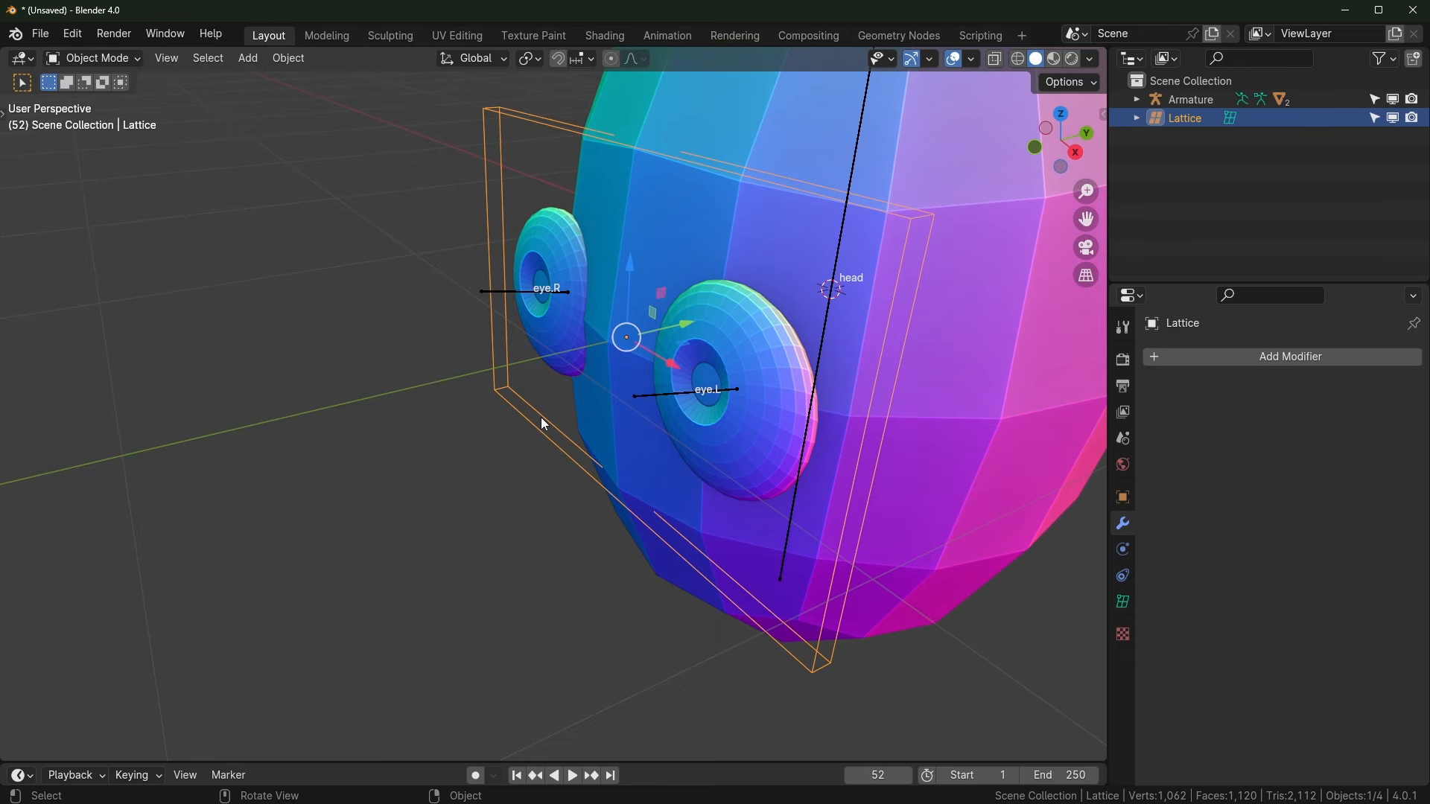
middle_click_drag(543, 422, 573, 451)
scroll(571, 450, "down", 4)
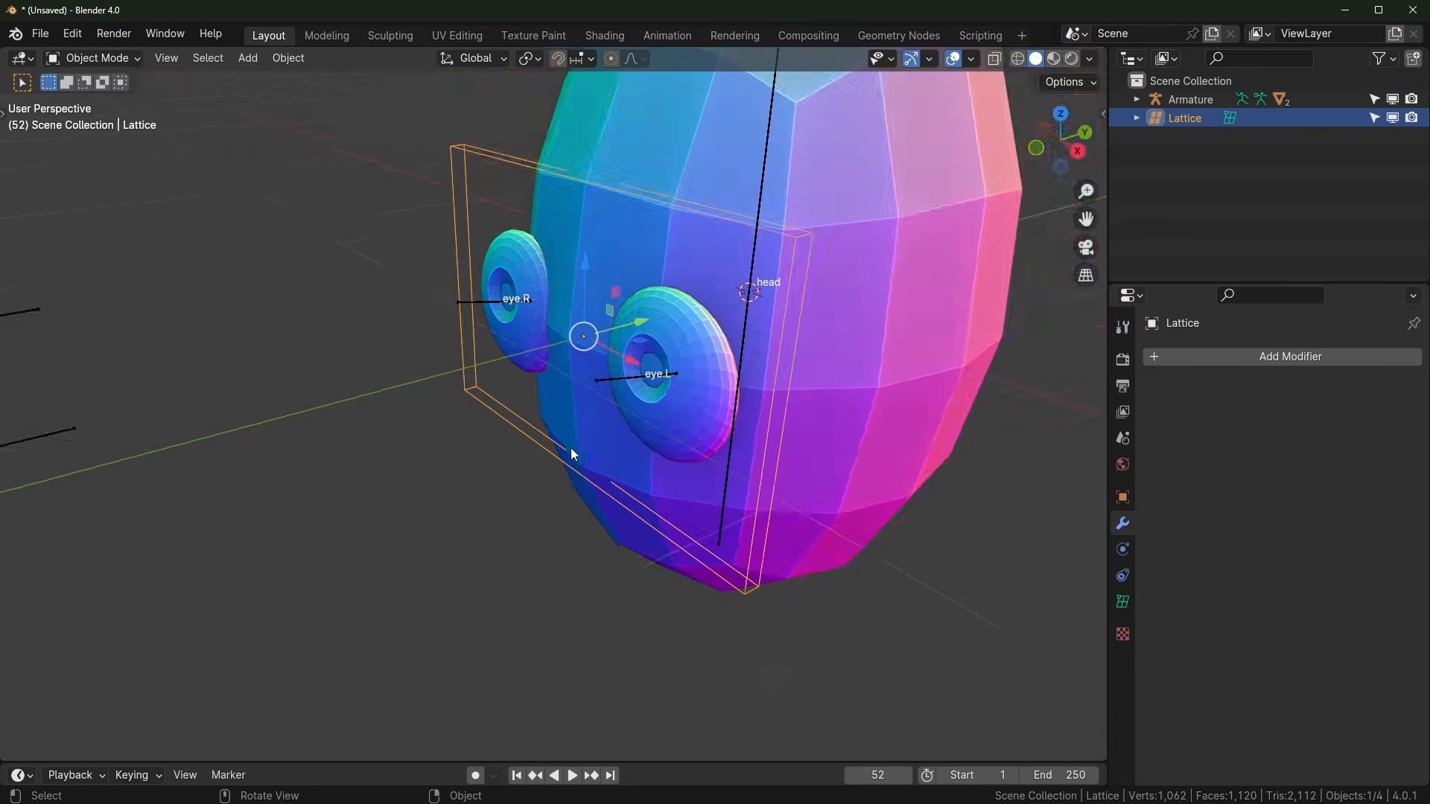
scroll(602, 381, "up", 2)
Step: Add Basis and Key 1 shape keys to the Lattice and enter its Edit Mode
left_click(1123, 602)
scroll(1162, 581, "down", 1)
scroll(1192, 557, "down", 1)
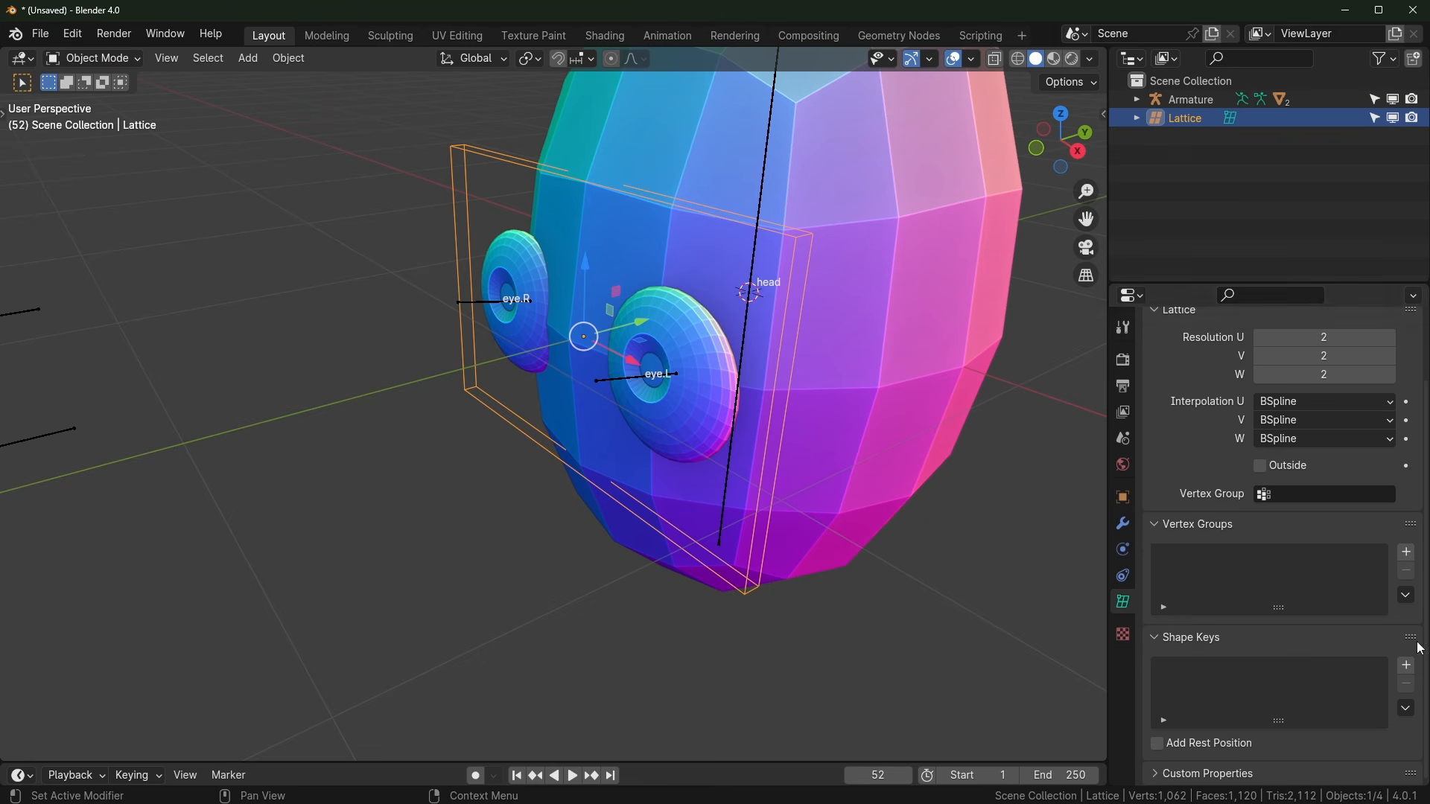
left_click(1406, 666)
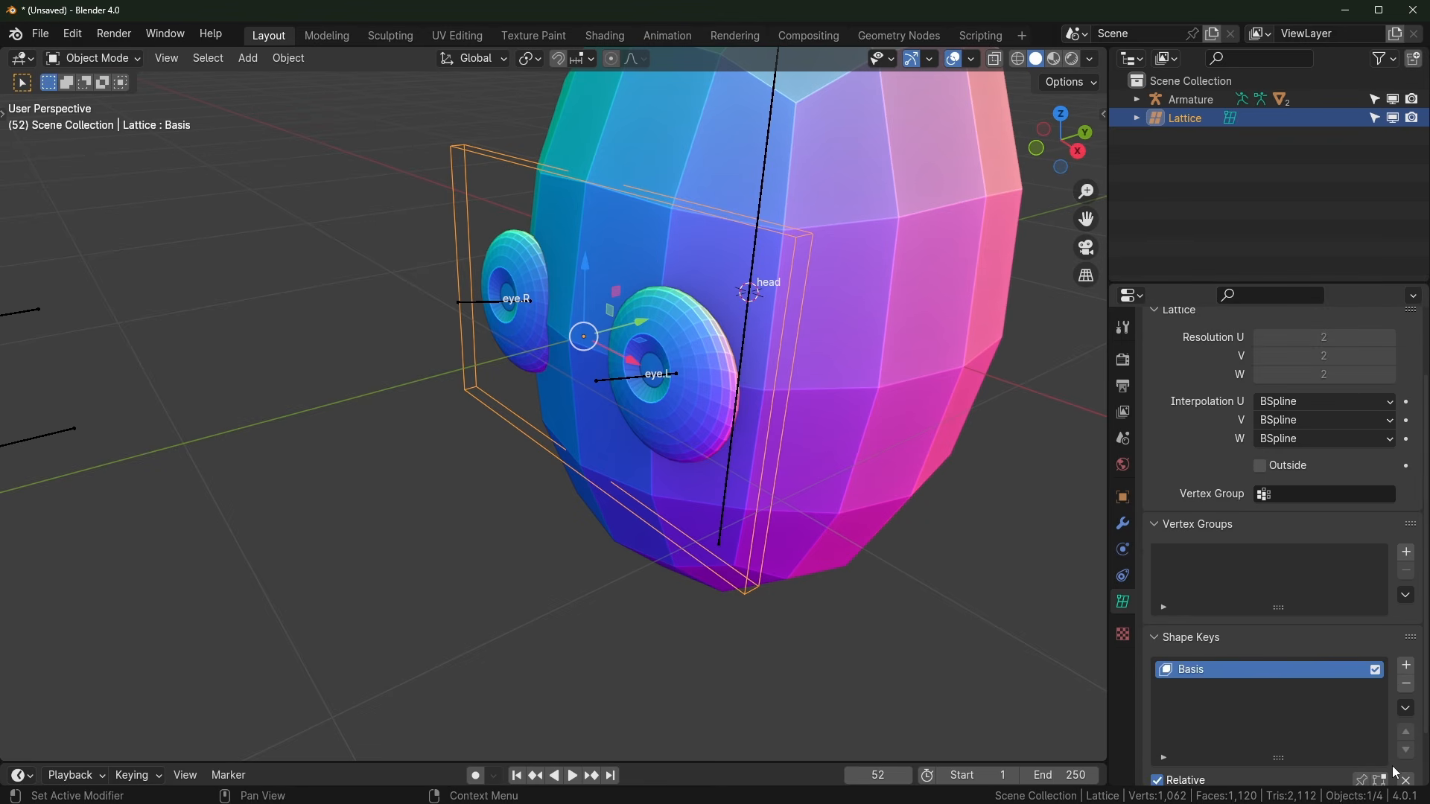
left_click(1406, 668)
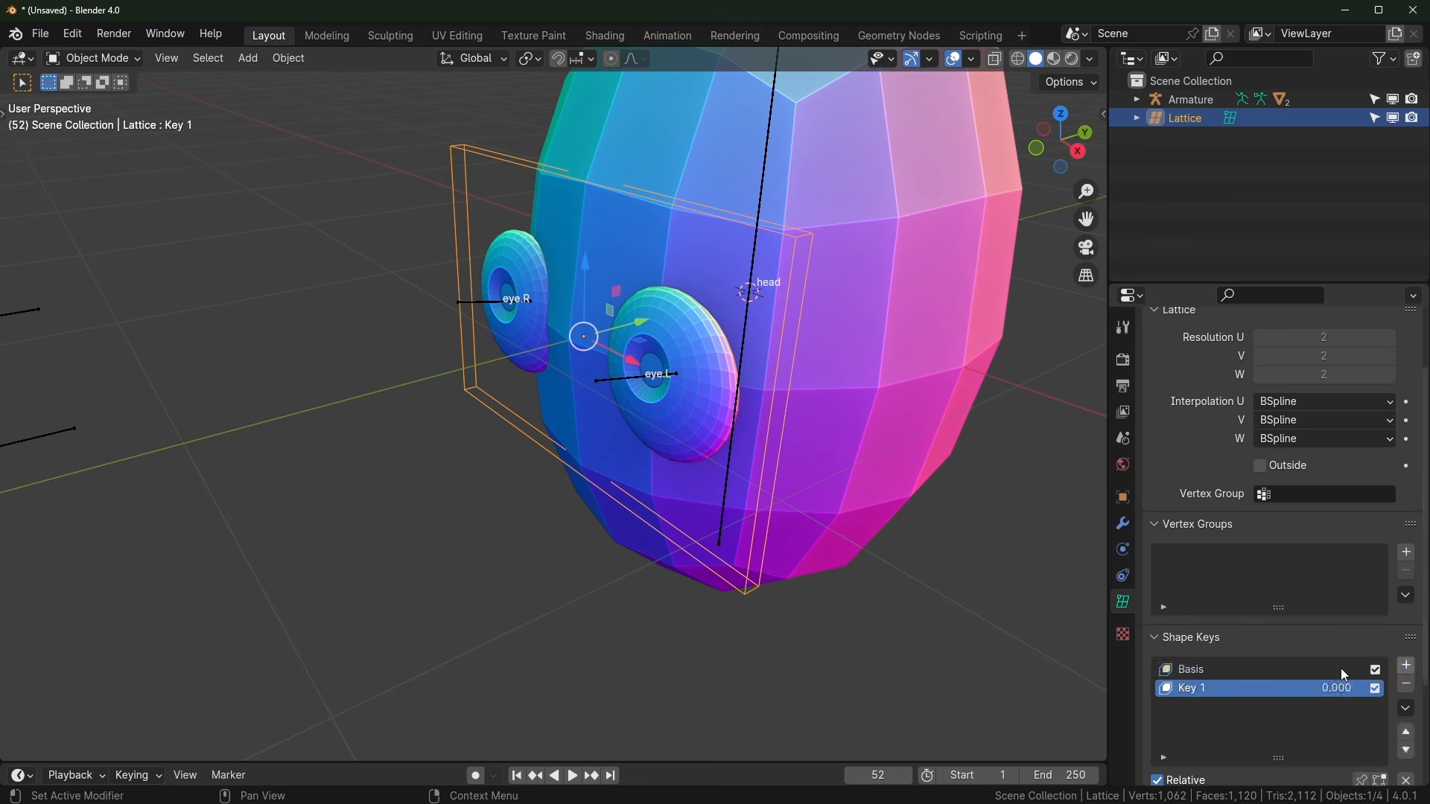
middle_click_drag(916, 525, 846, 533)
key("Tab")
middle_click_drag(782, 463, 722, 341)
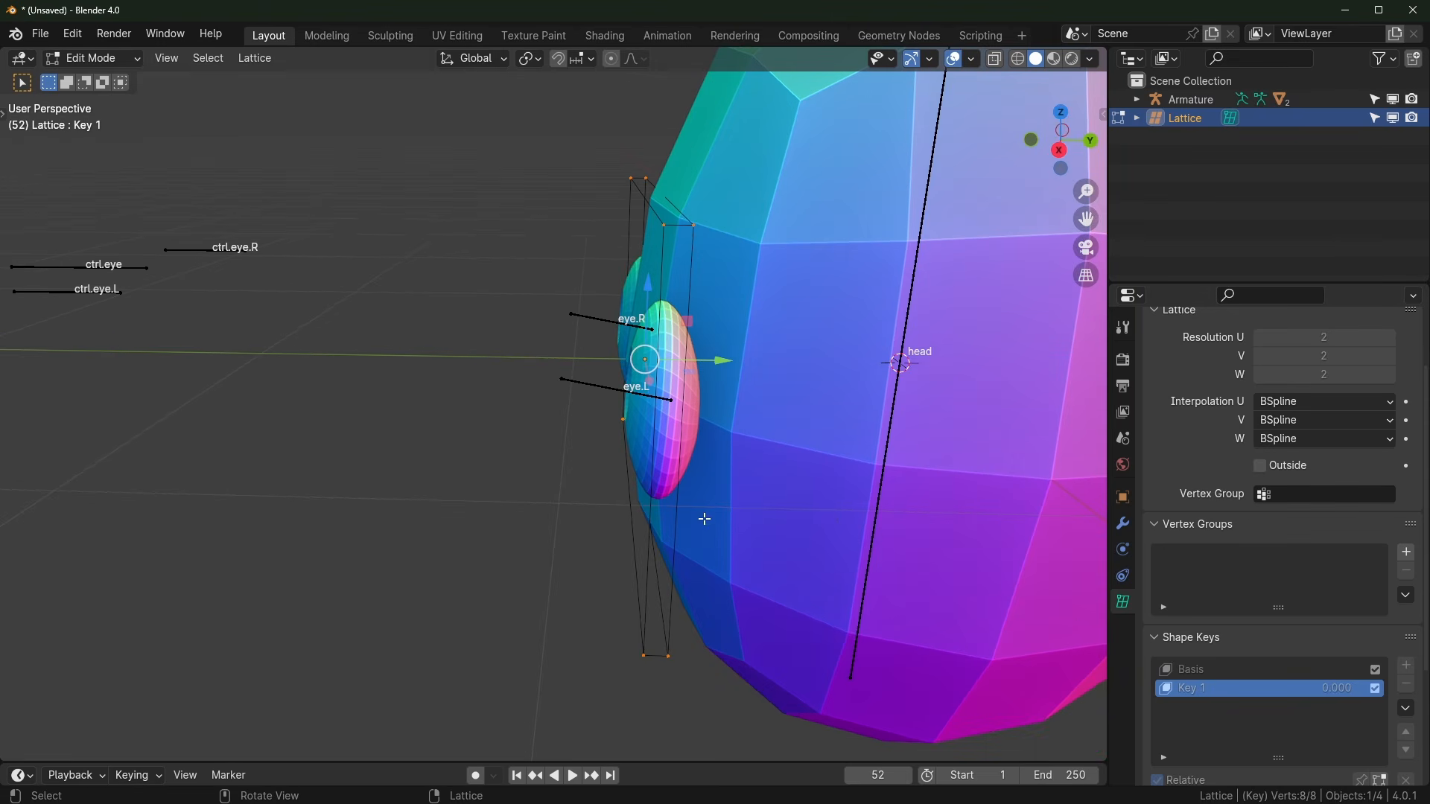
Step: Stretch the lattice along Y for Key 1 and set Key 1's value to 1.000
key("s")
key("y")
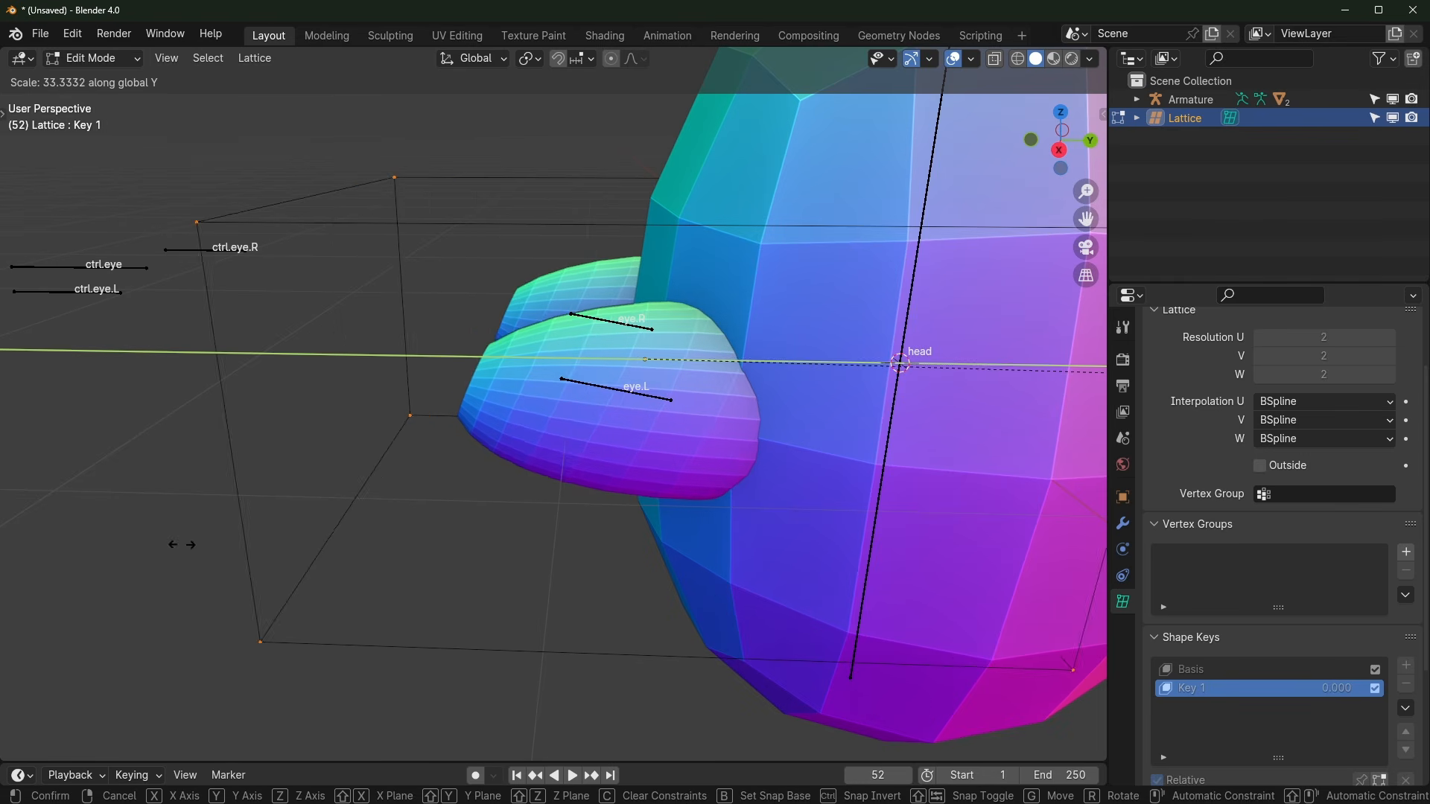
left_click(432, 591)
scroll(680, 561, "down", 4)
middle_click_drag(685, 560, 820, 537)
key("Tab")
scroll(648, 545, "up", 3)
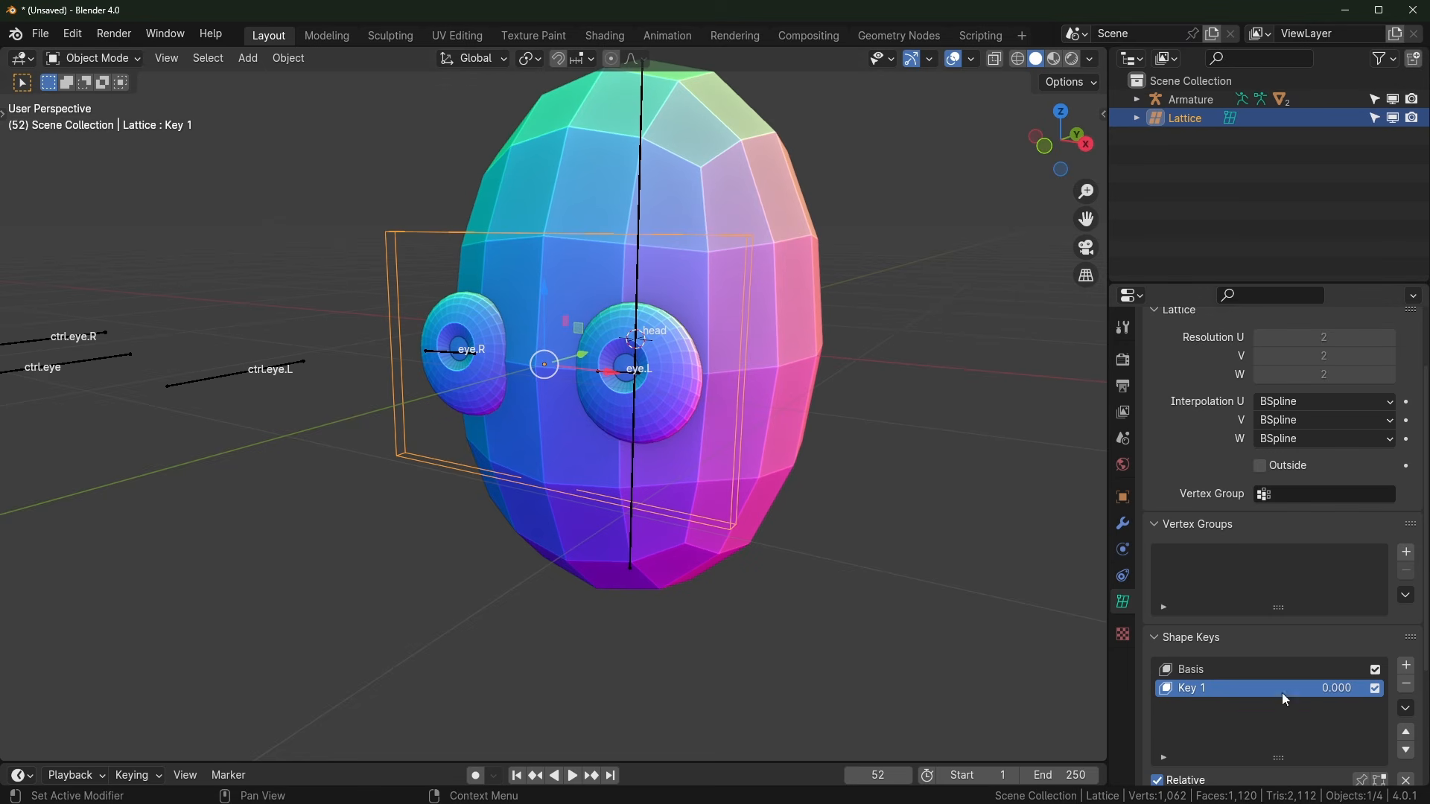
left_click_drag(1336, 688, 1204, 688)
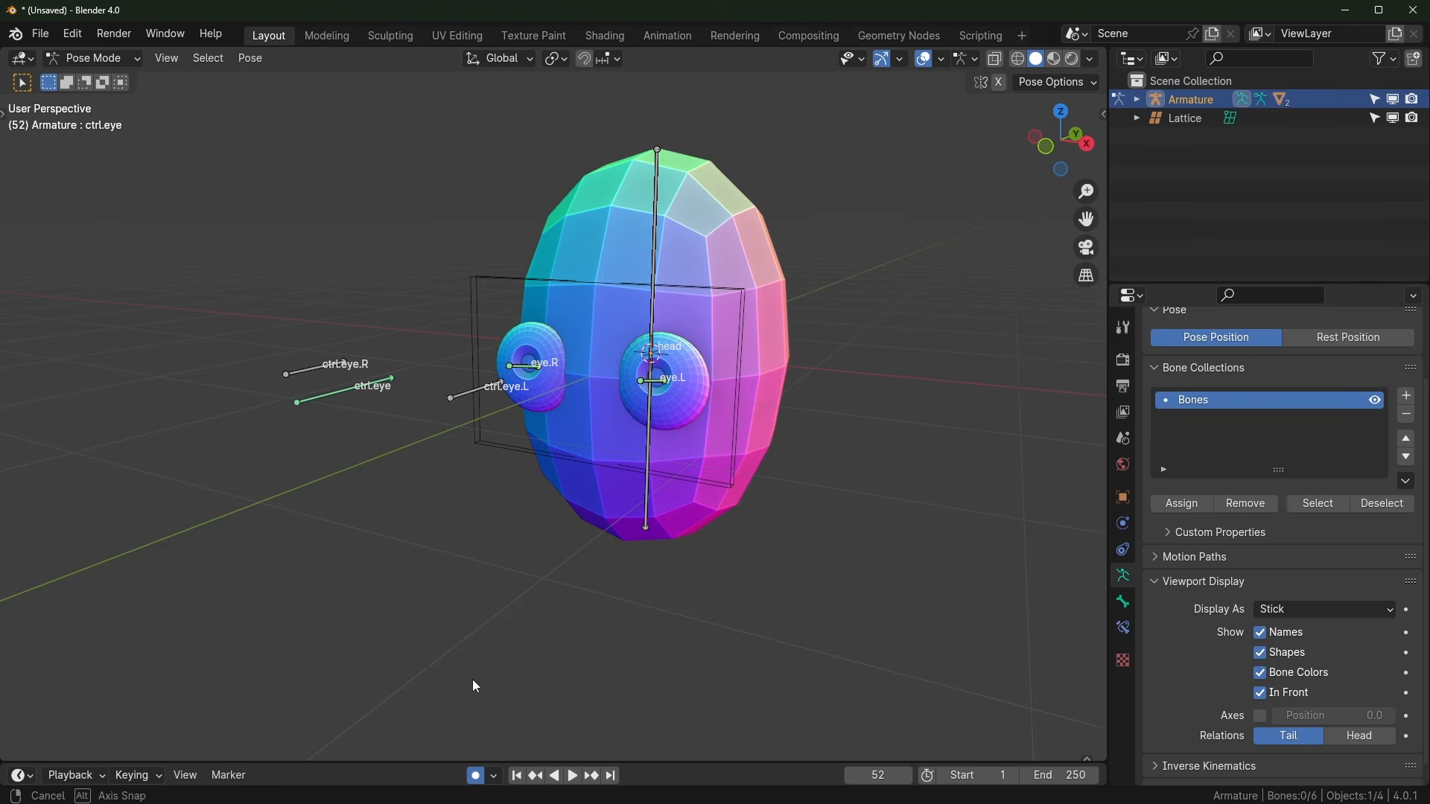
Step: Enlarge the timeline, play the animation and keyframe ctrl.eye moves with Auto Keying
middle_click_drag(475, 685, 514, 480)
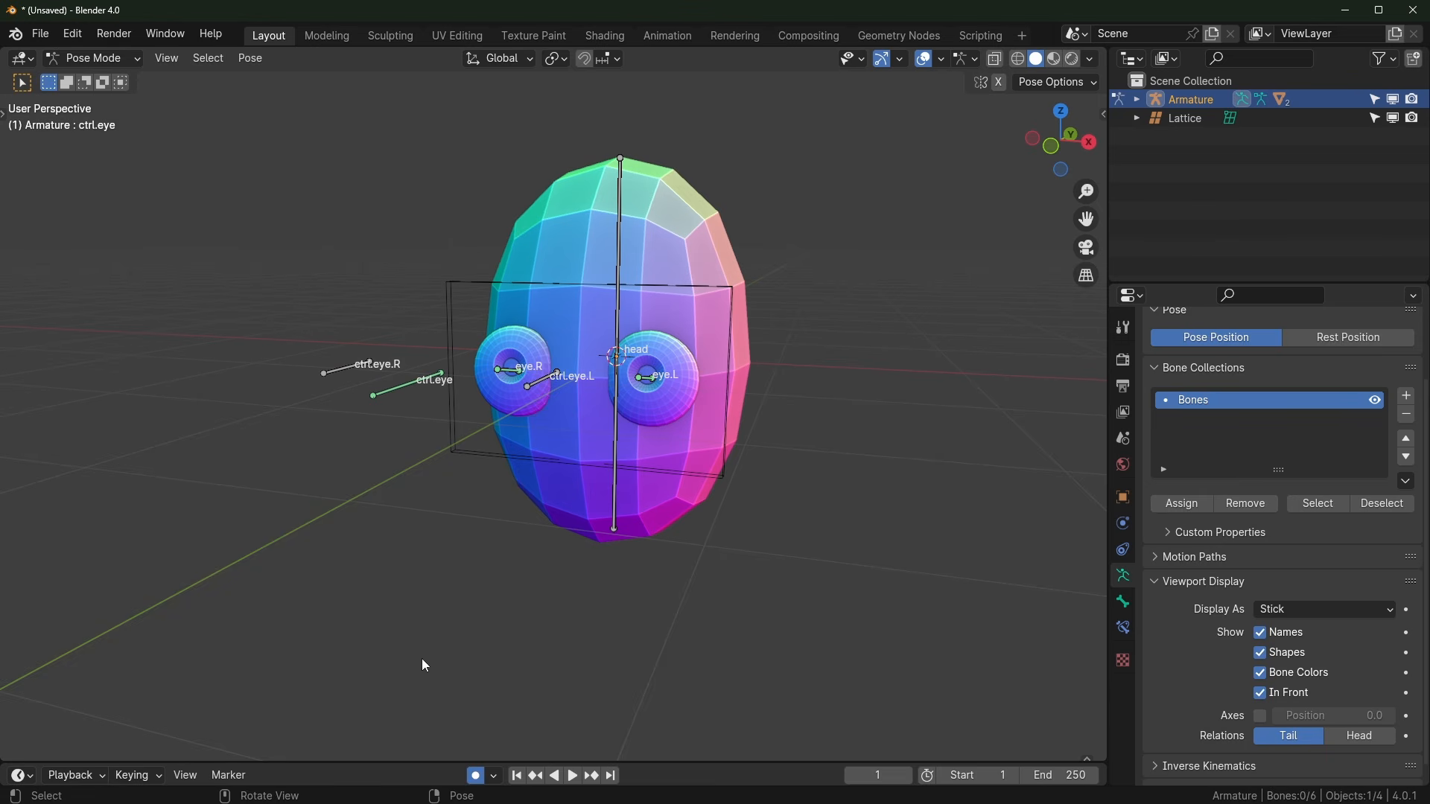
left_click_drag(400, 760, 402, 709)
key("space")
key("g")
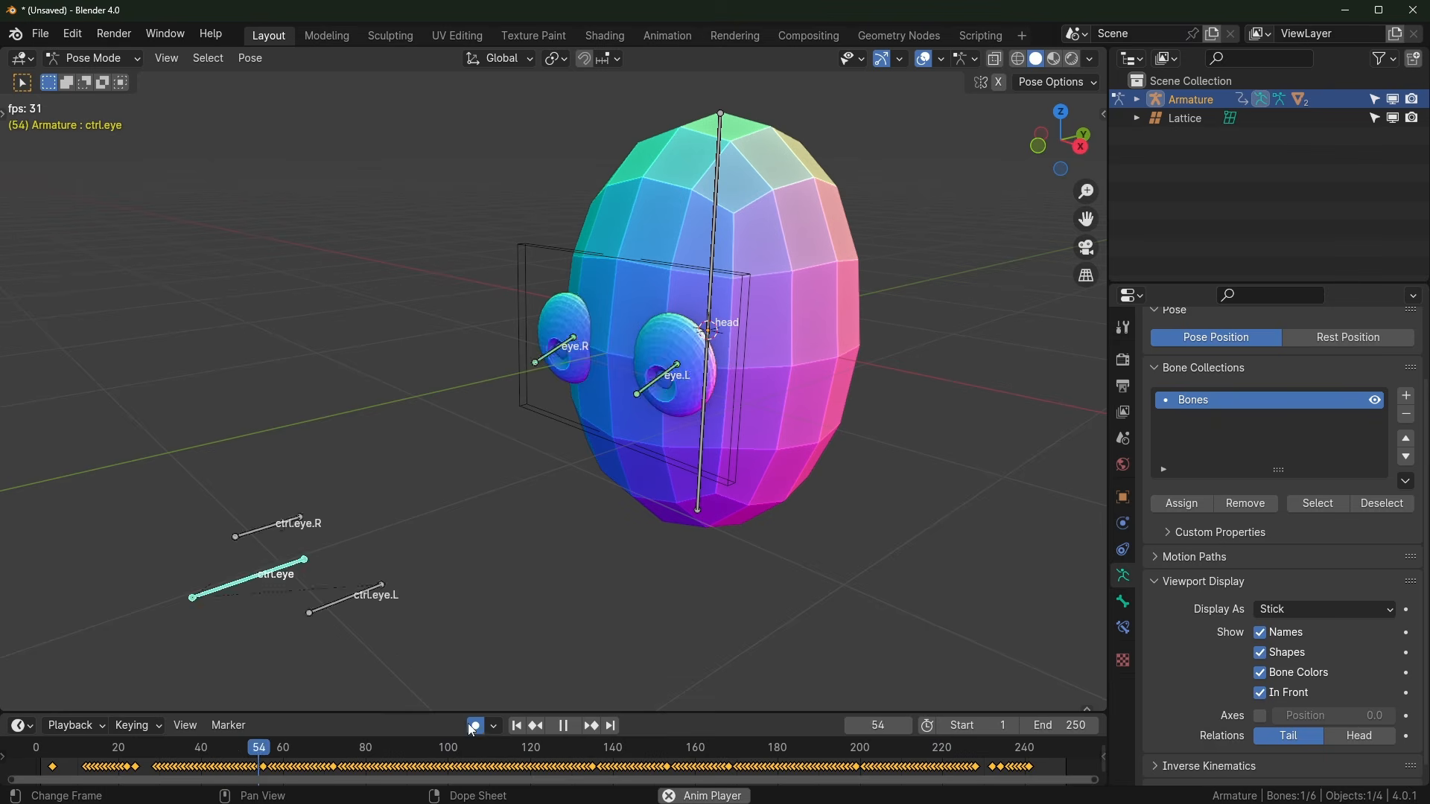
Step: Turn off Auto Keying, shrink the timeline back and select the Lattice
left_click(470, 724)
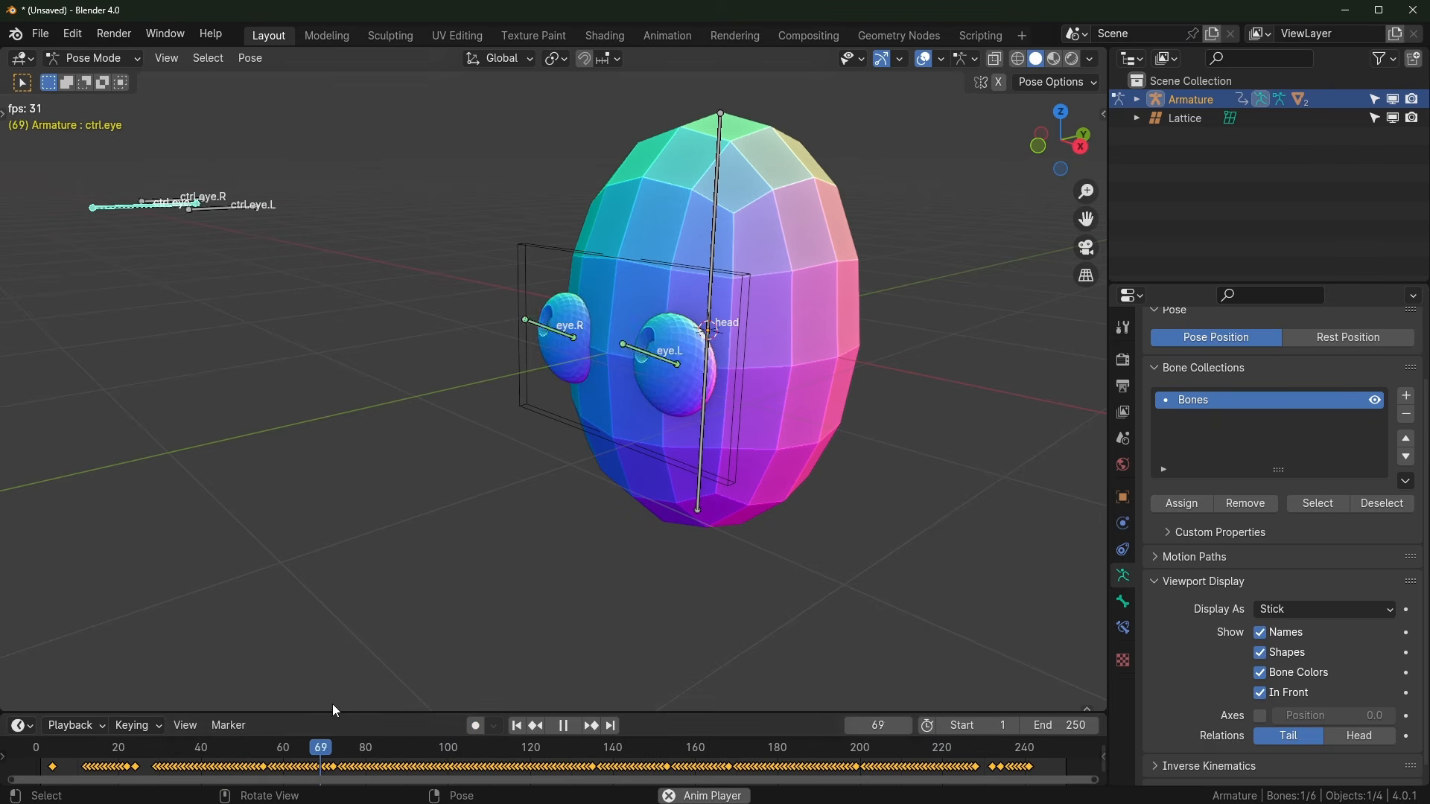
left_click_drag(338, 715, 364, 798)
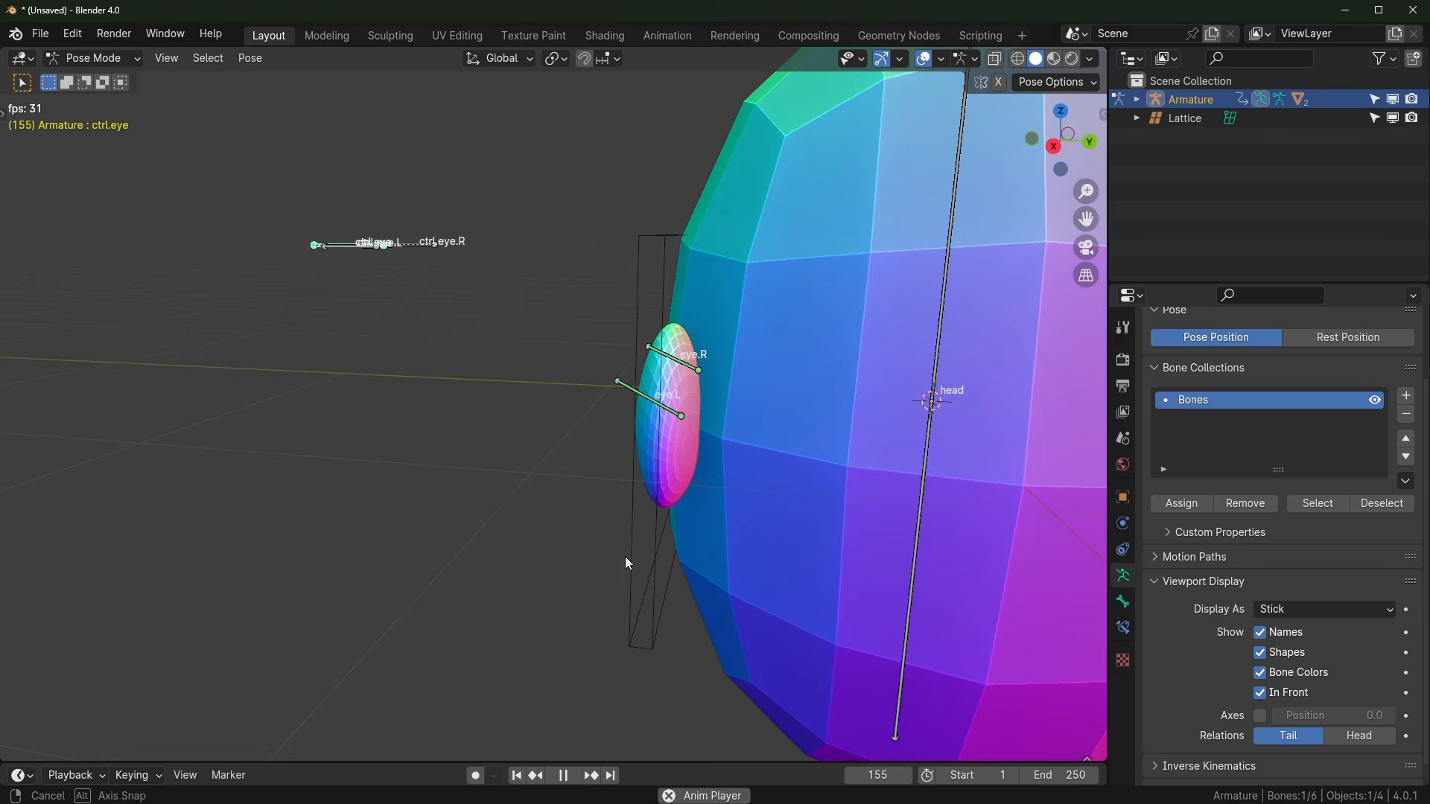
middle_click_drag(624, 556, 605, 471)
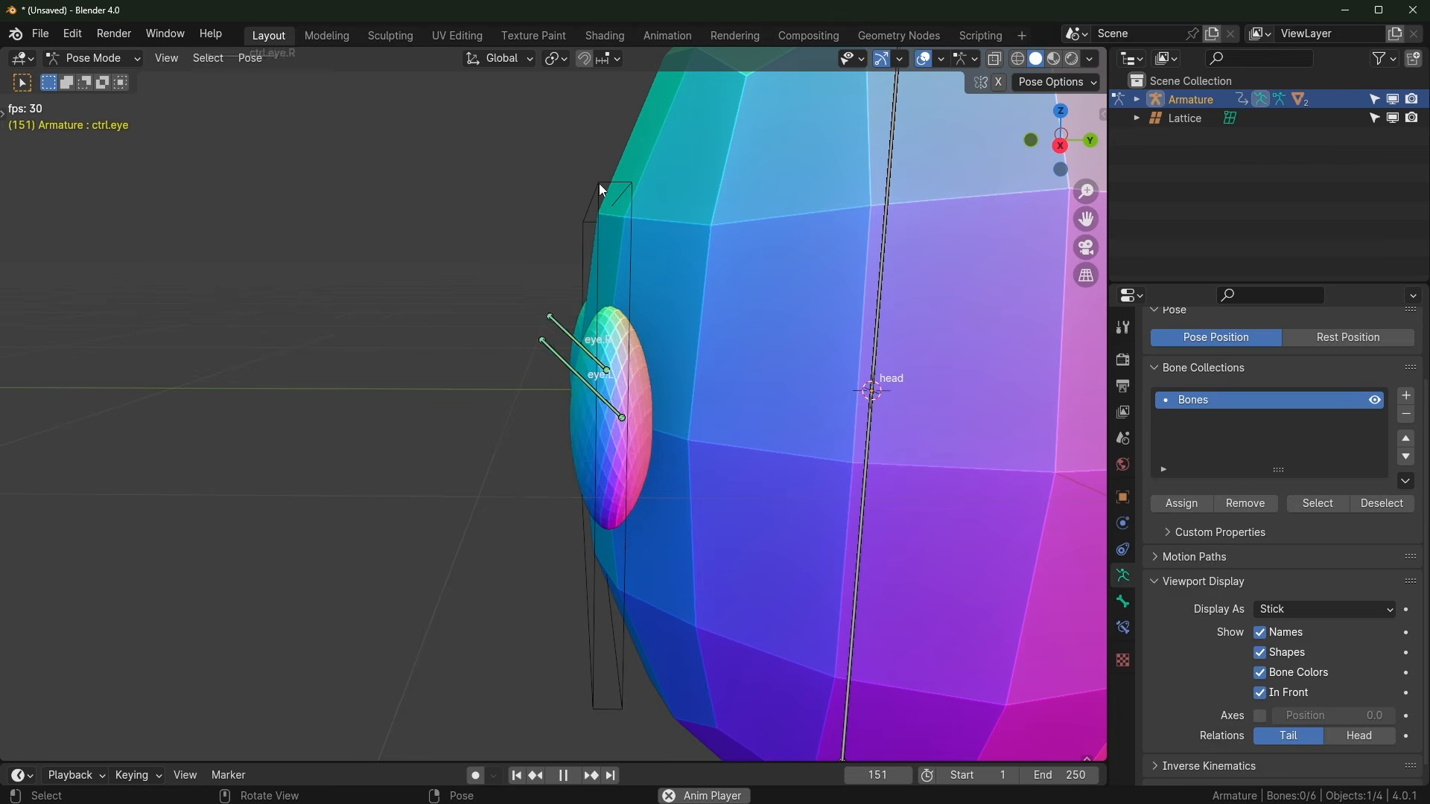
left_click(599, 183)
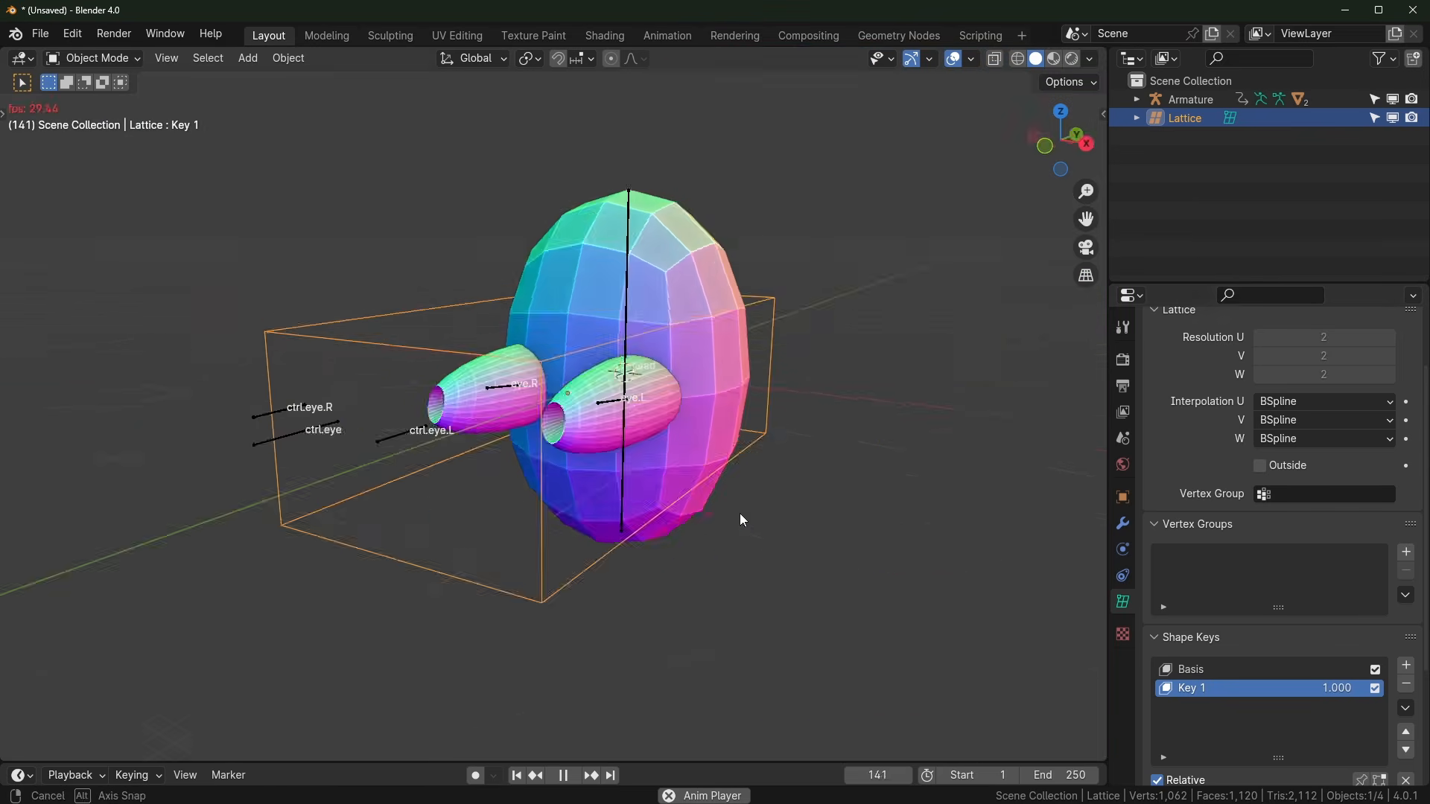
Step: Select the head sphere and show its modifier stack
middle_click_drag(742, 520, 695, 501)
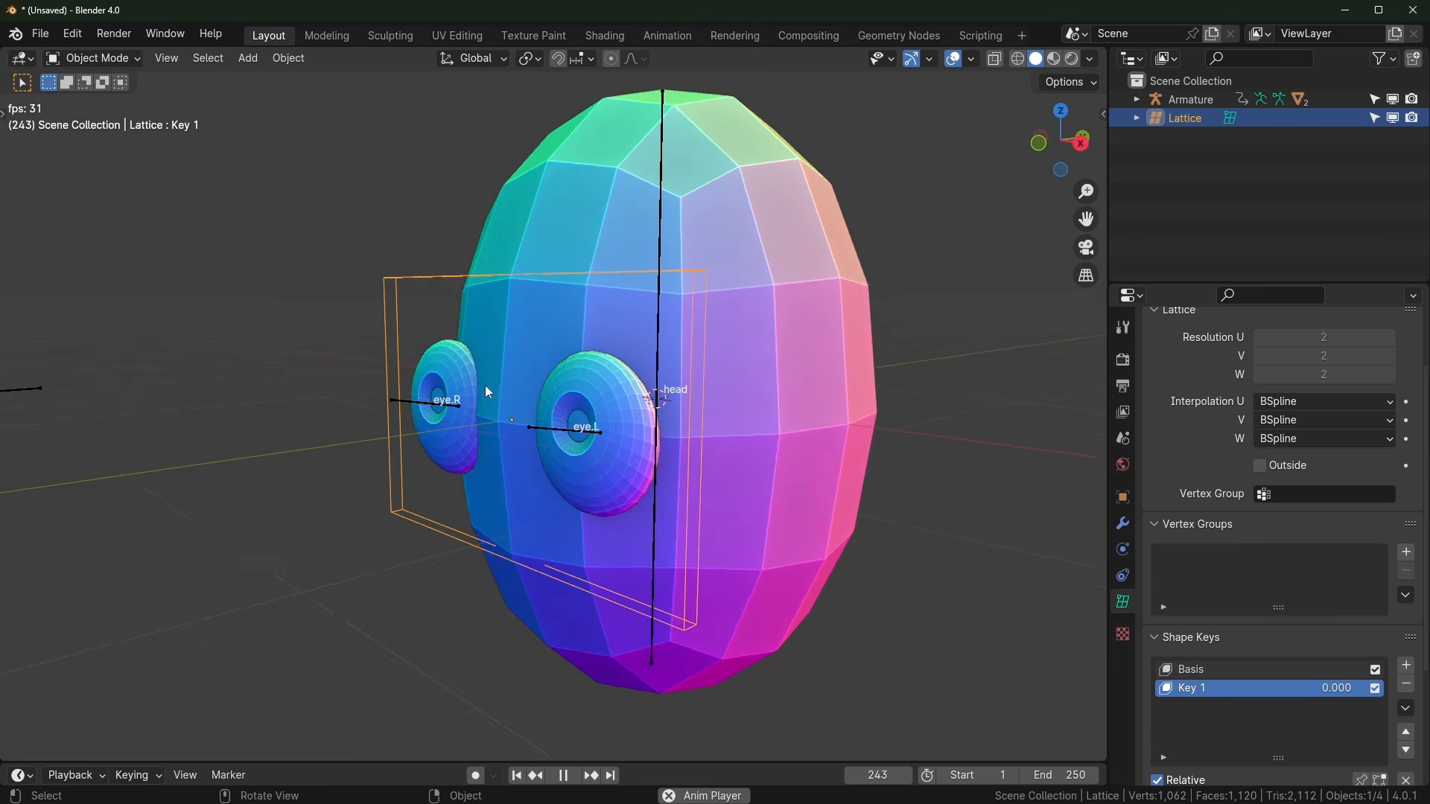
middle_click_drag(662, 430, 618, 441, "shift")
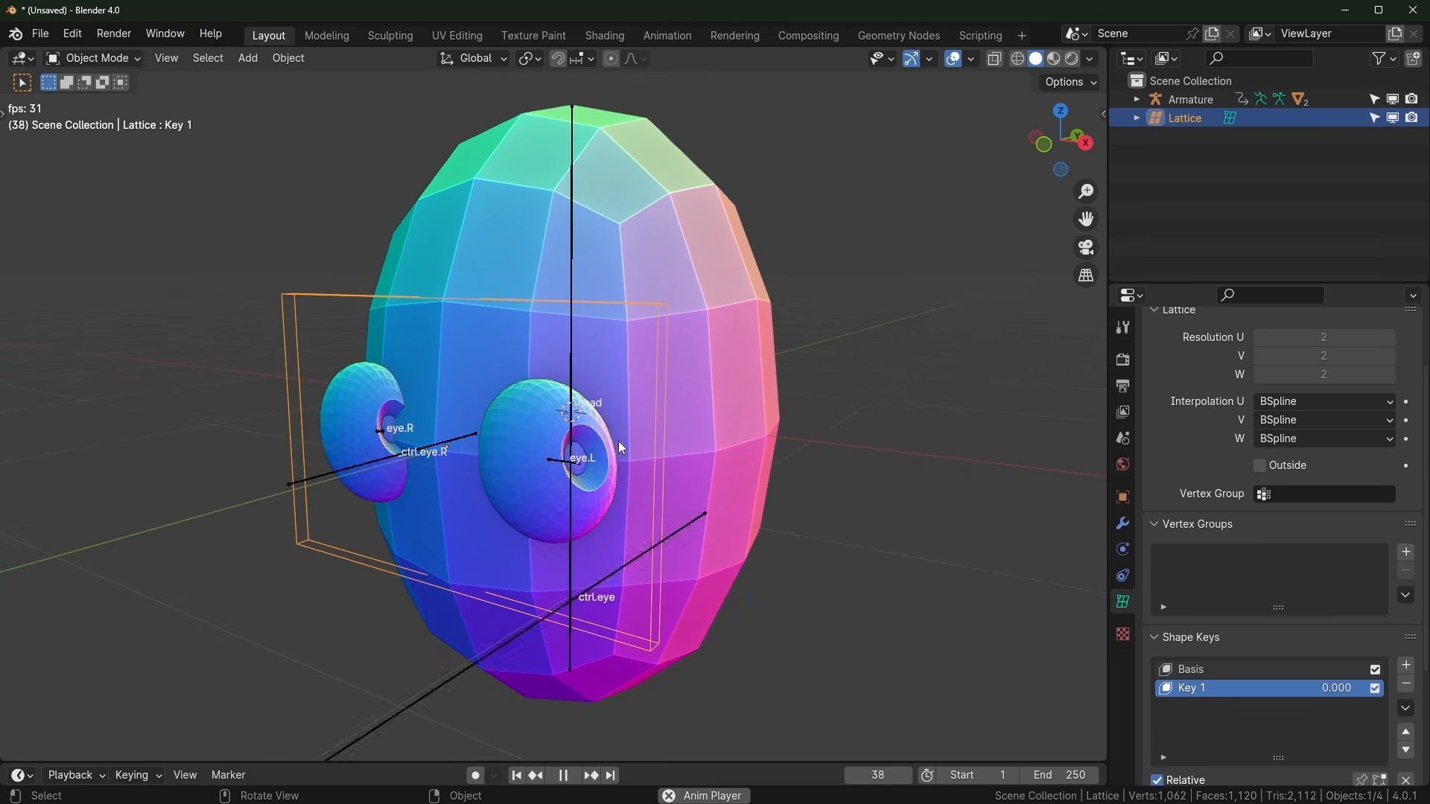
left_click(533, 422)
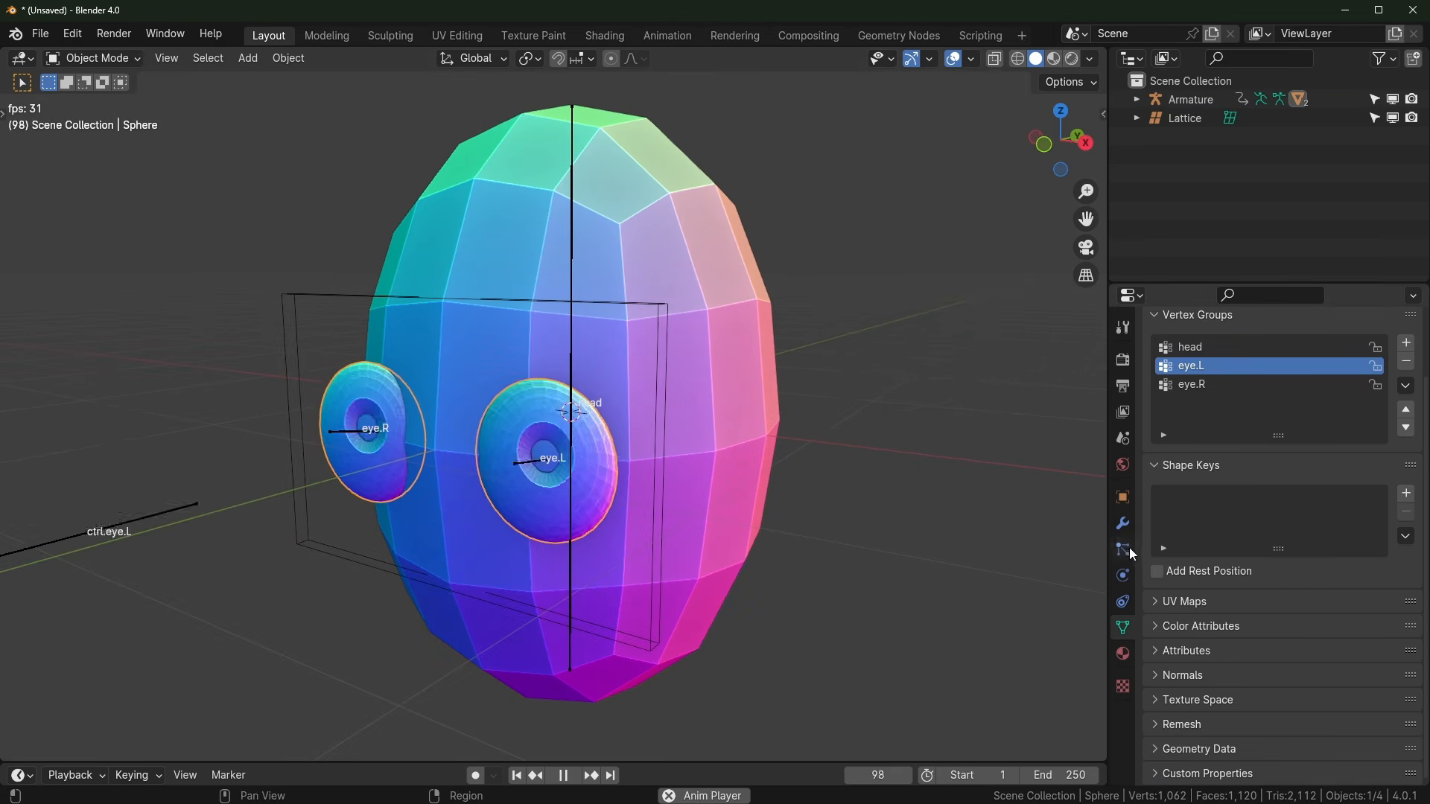
left_click(1122, 524)
Step: Try moving Lattice above Armature, then return it below so Armature runs first
left_click_drag(1410, 594, 1427, 421)
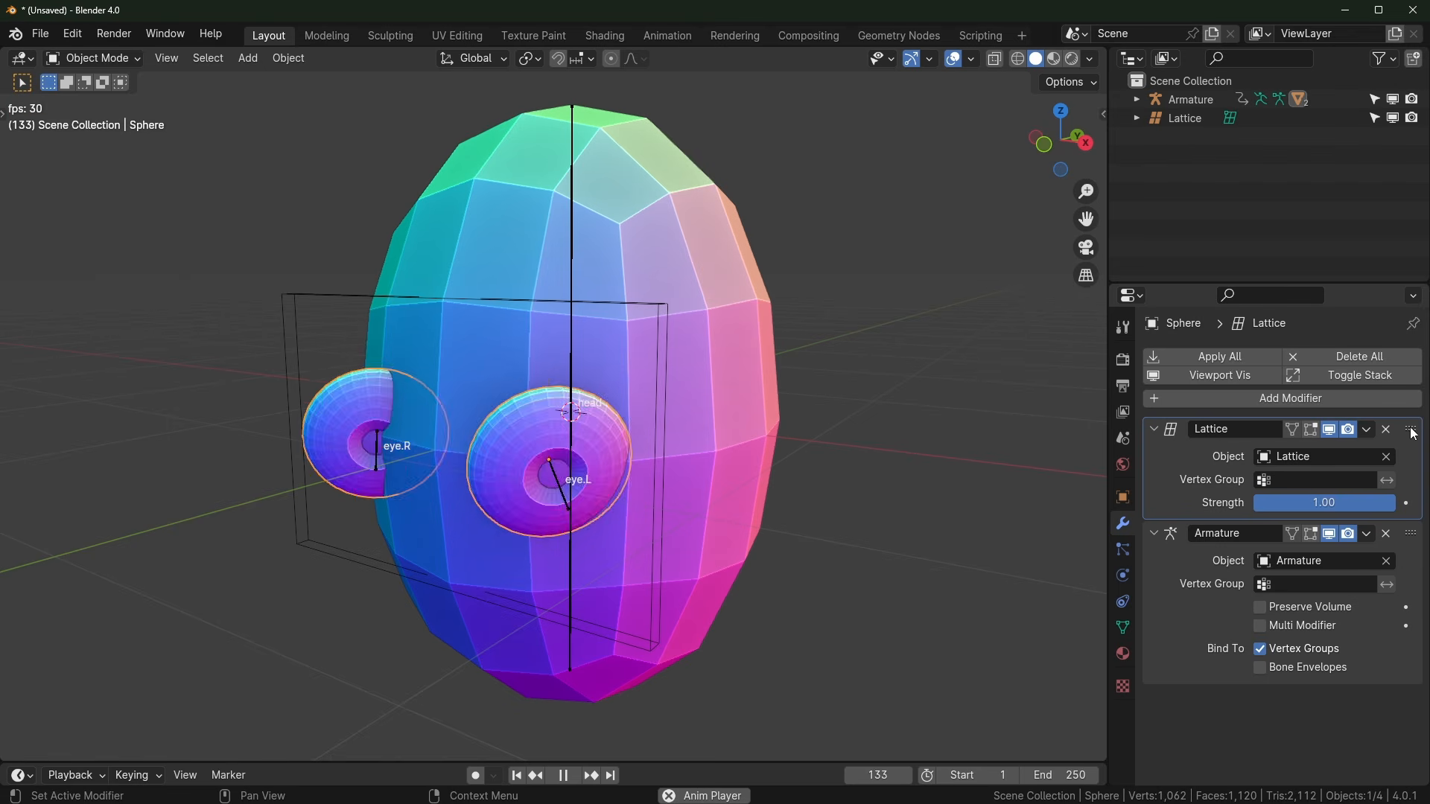
left_click_drag(1409, 430, 1400, 552)
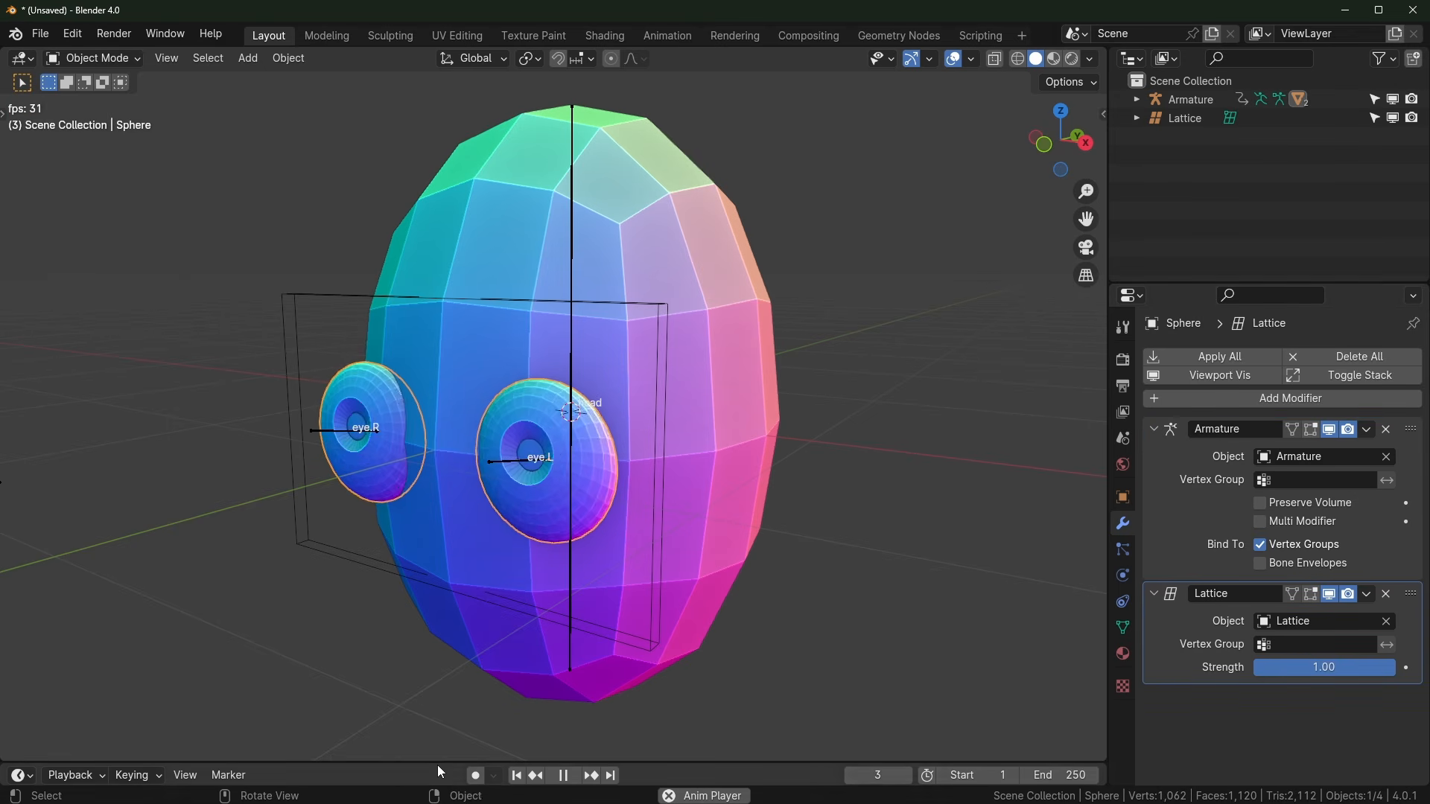
middle_click_drag(728, 533, 990, 499)
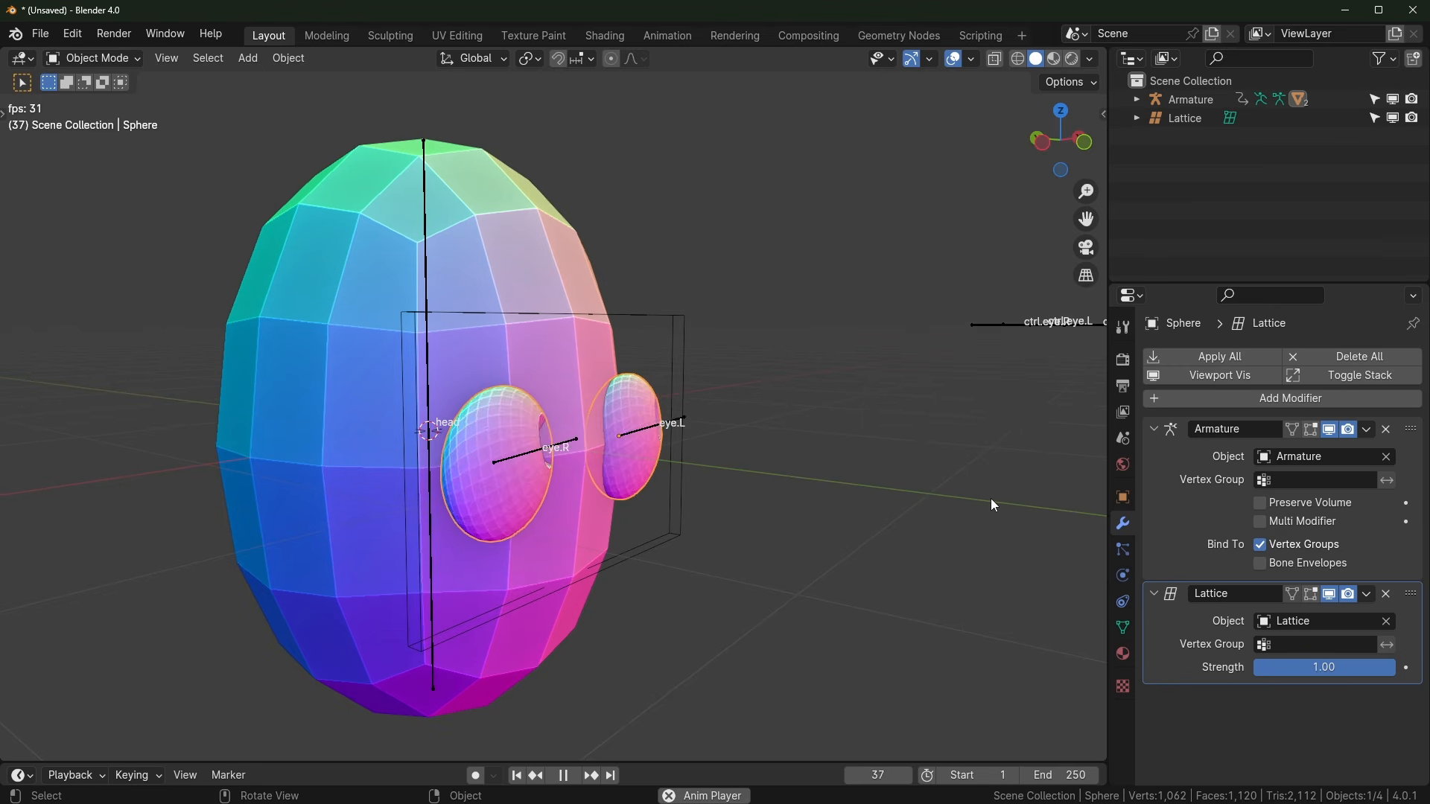
middle_click_drag(994, 505, 591, 517)
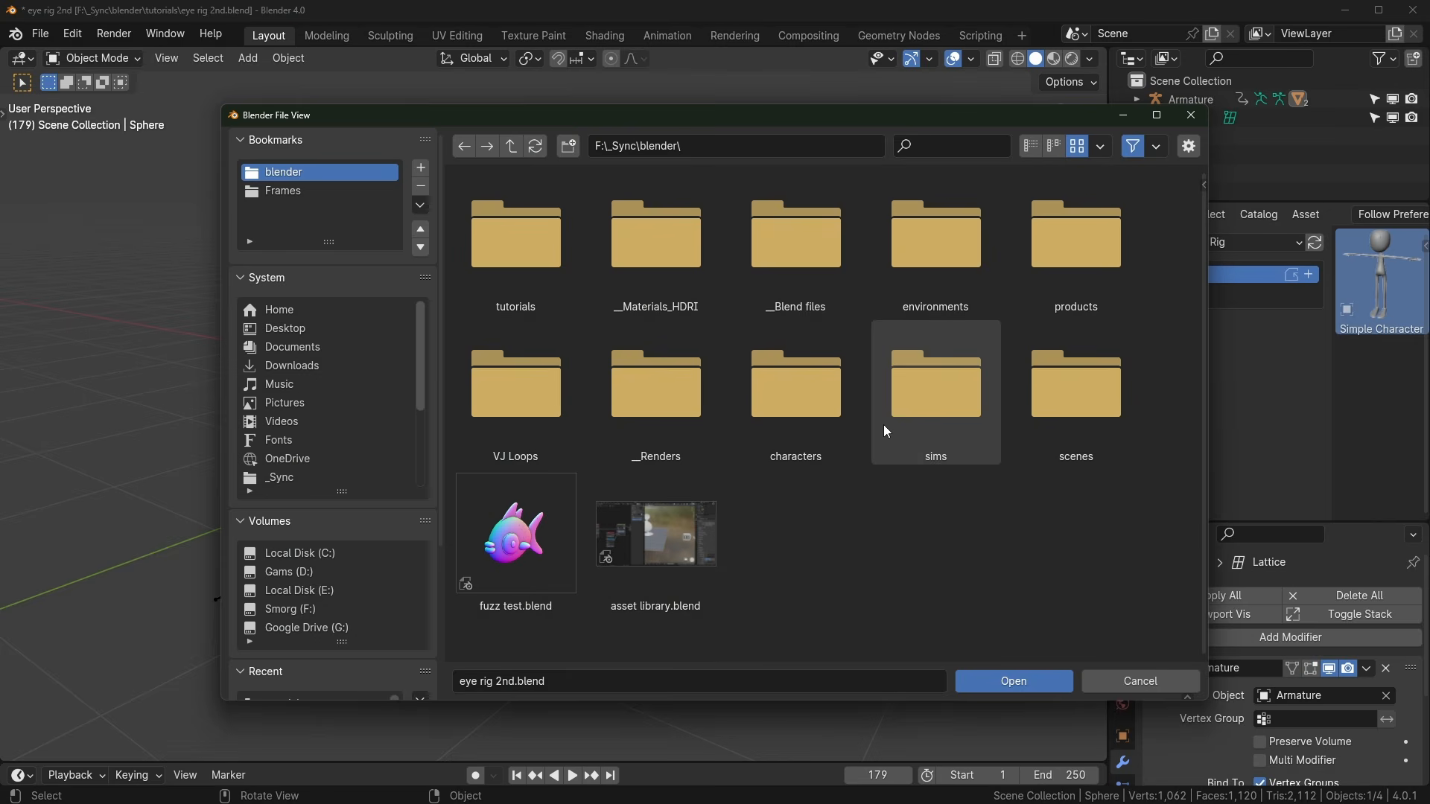
Step: Open base character 1.blend from the characters folder and view the character's head
double_click(825, 382)
left_click(1084, 364)
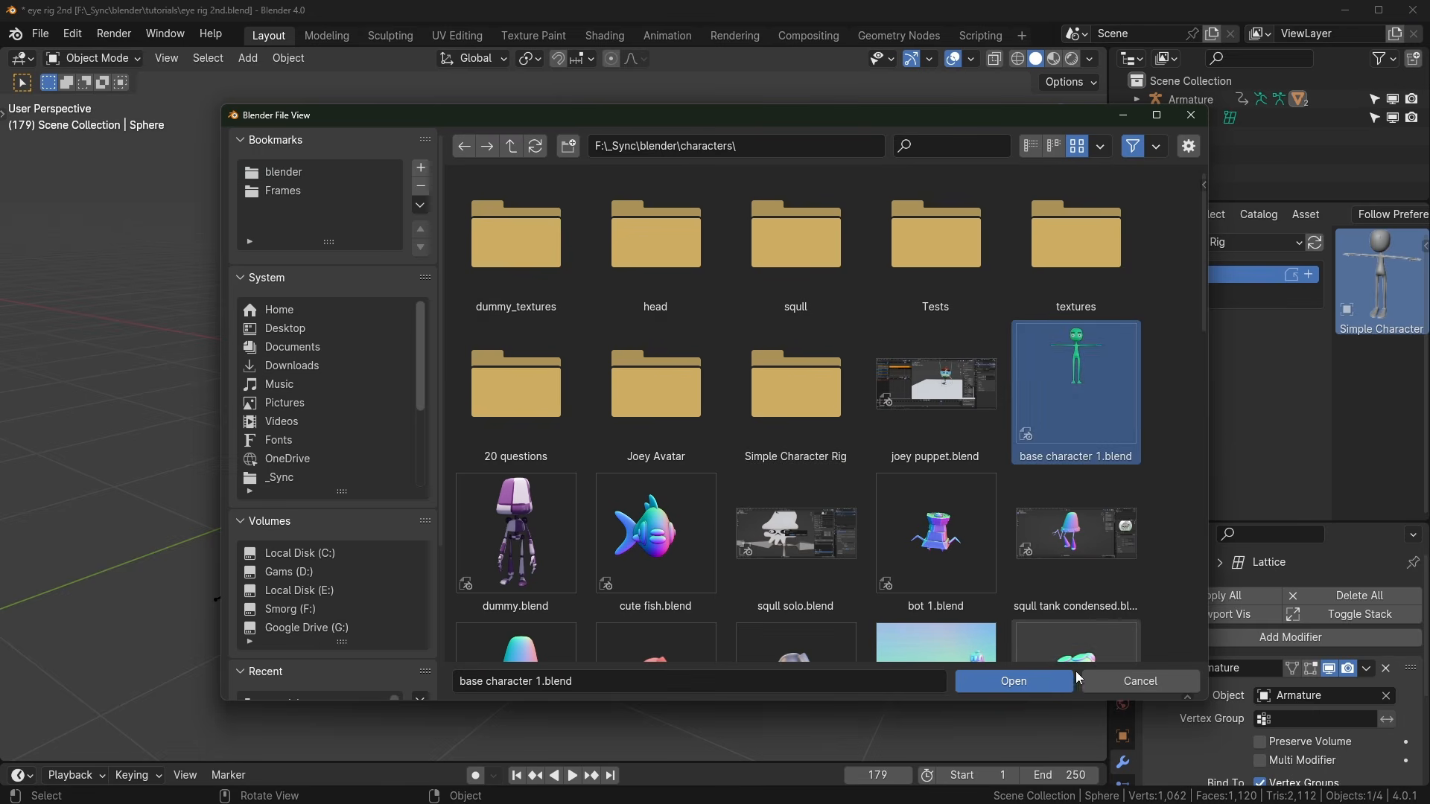
left_click(1047, 677)
scroll(719, 532, "down", 3)
middle_click_drag(719, 533, 615, 335)
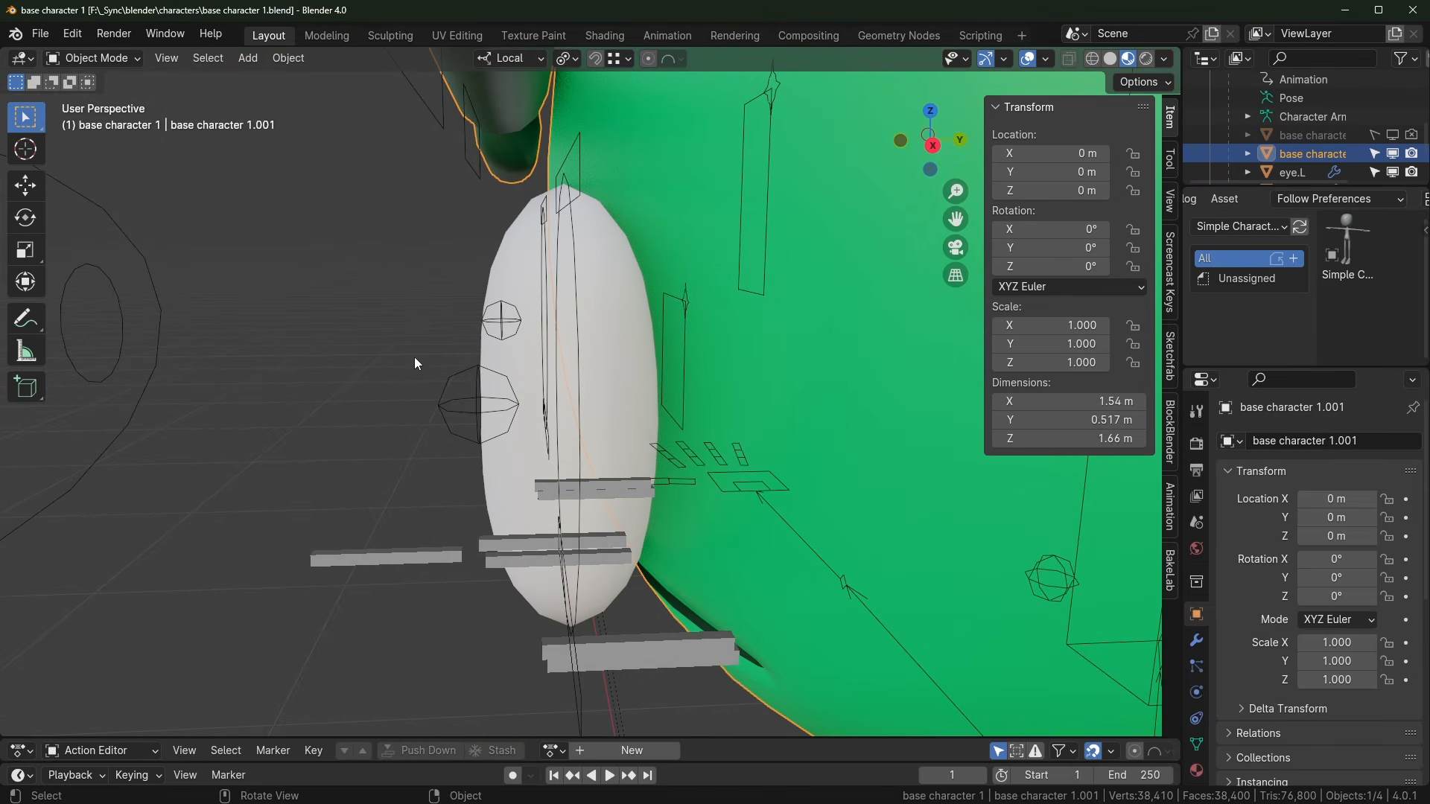
Step: Put Character Armature in Pose Mode, test-move the pupil.L bone, then reset its location
middle_click_drag(514, 445, 610, 414)
left_click(588, 422)
key("ctrl+Tab")
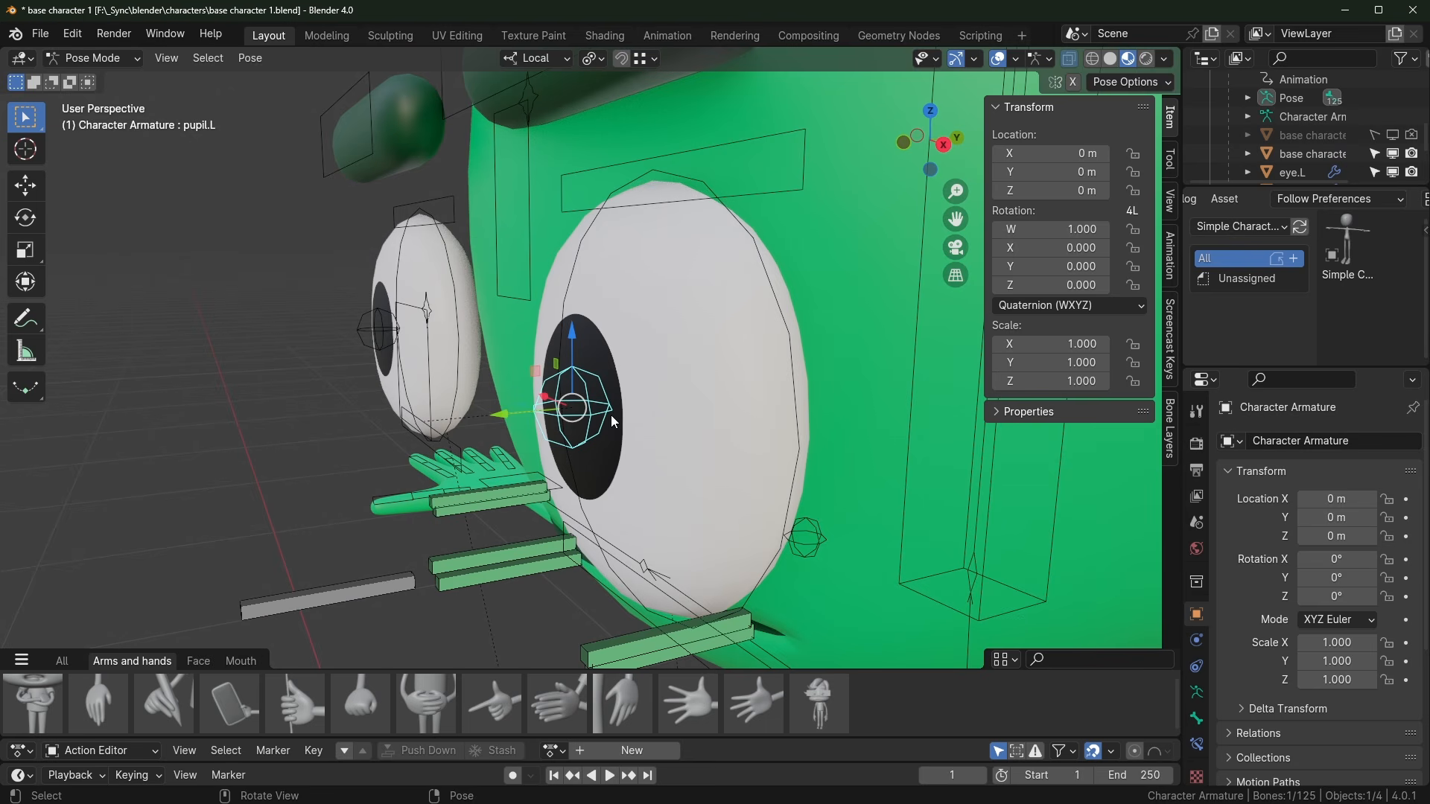
key("g")
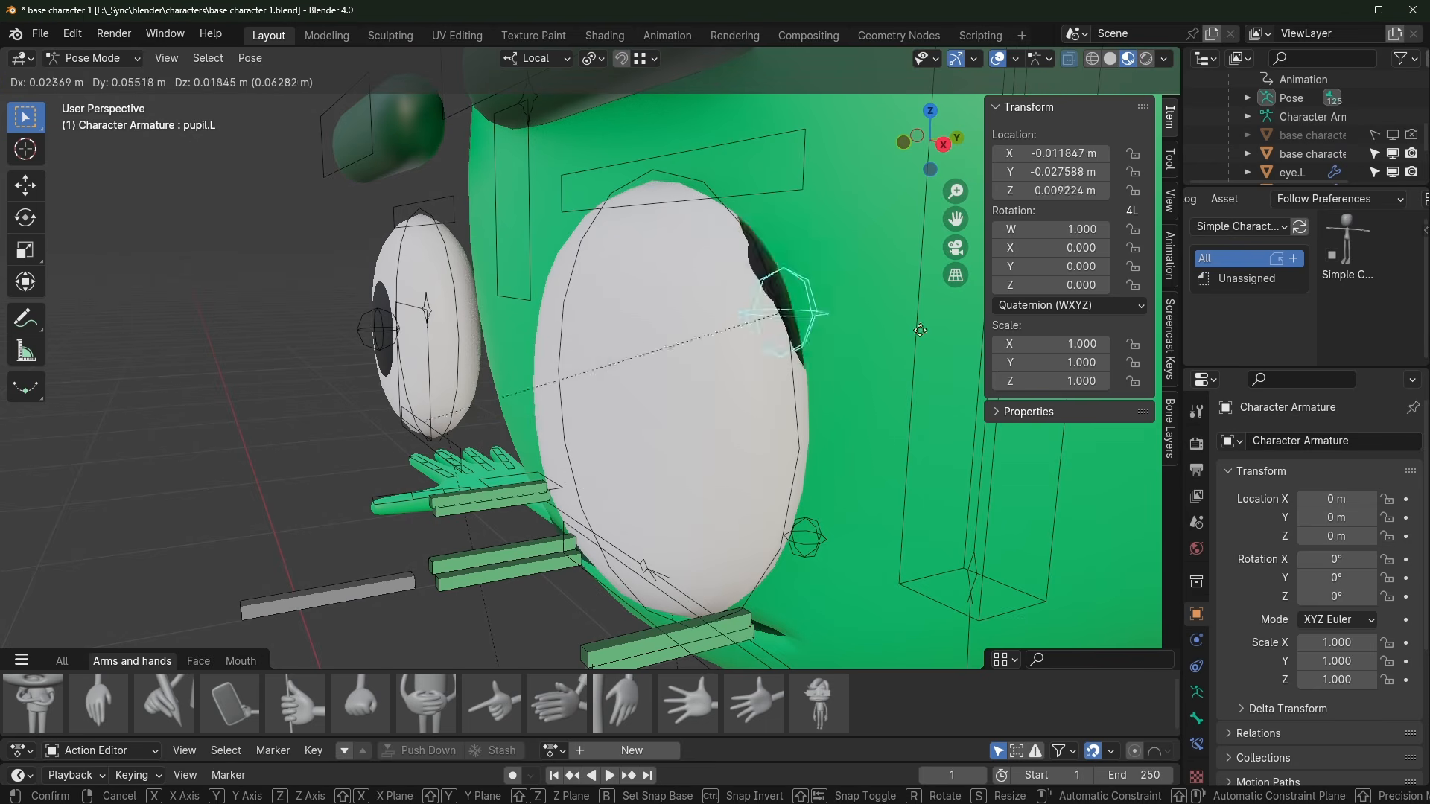
left_click(789, 346)
key("g")
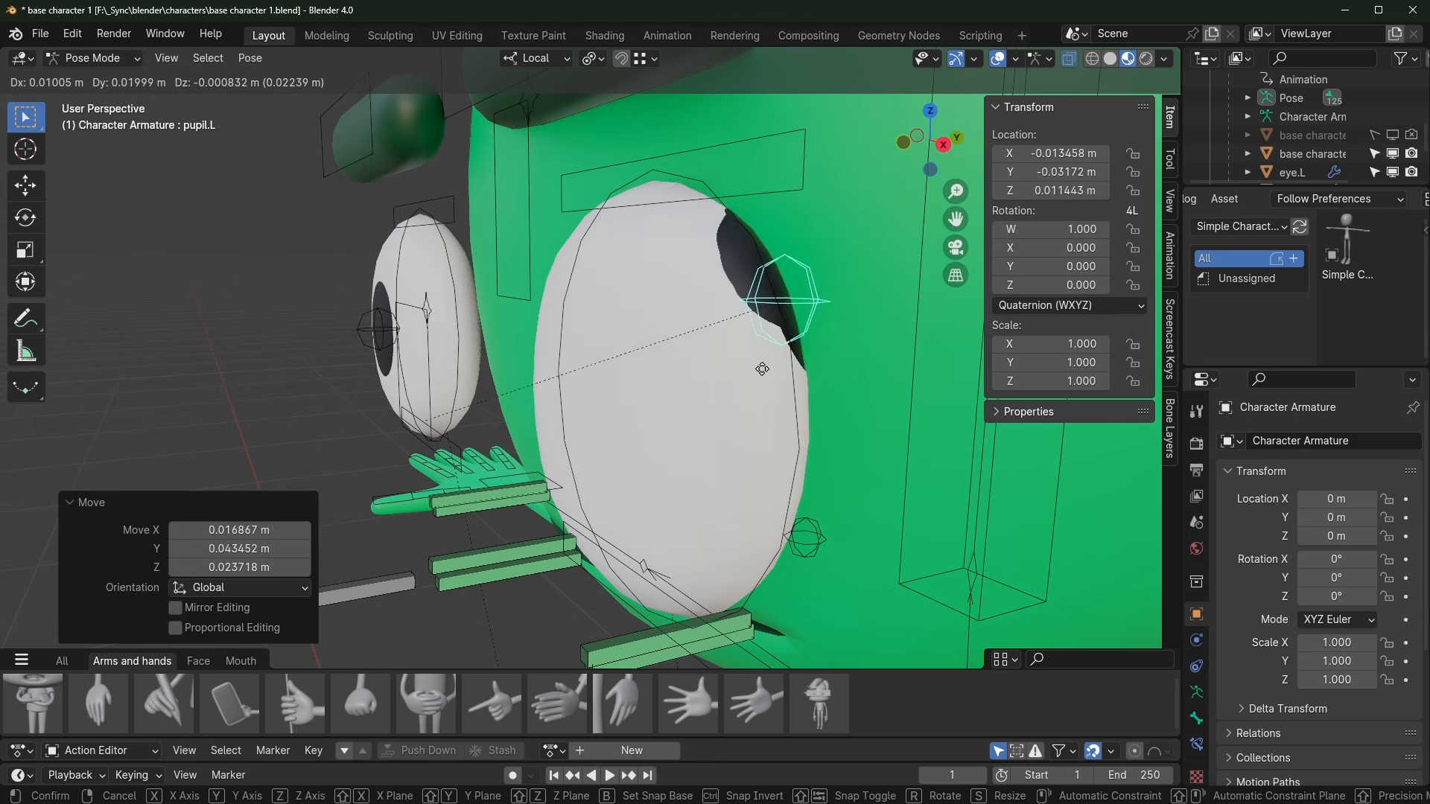
right_click(673, 339)
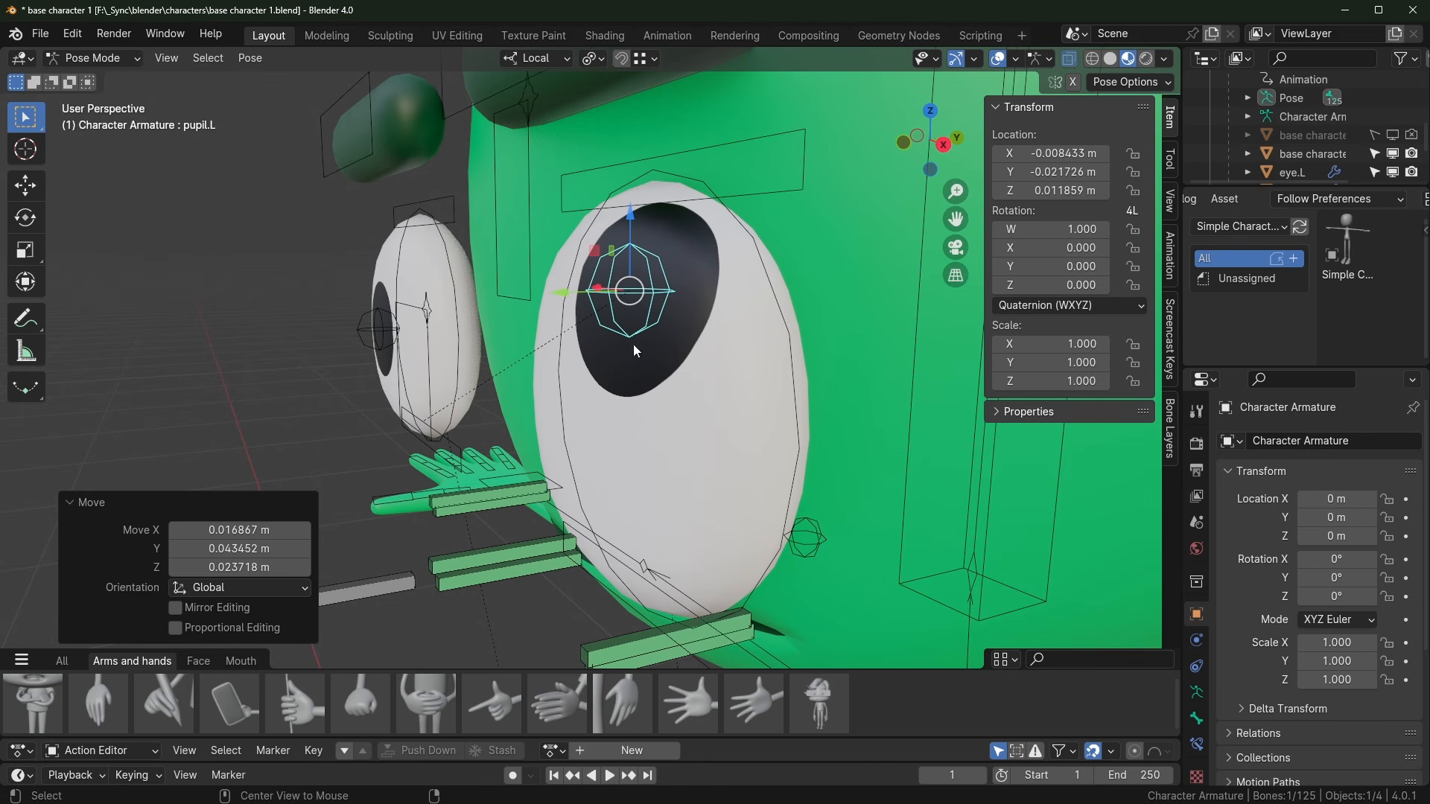
key("alt+g")
scroll(633, 346, "down", 3)
middle_click_drag(635, 347, 685, 436)
scroll(753, 441, "up", 2)
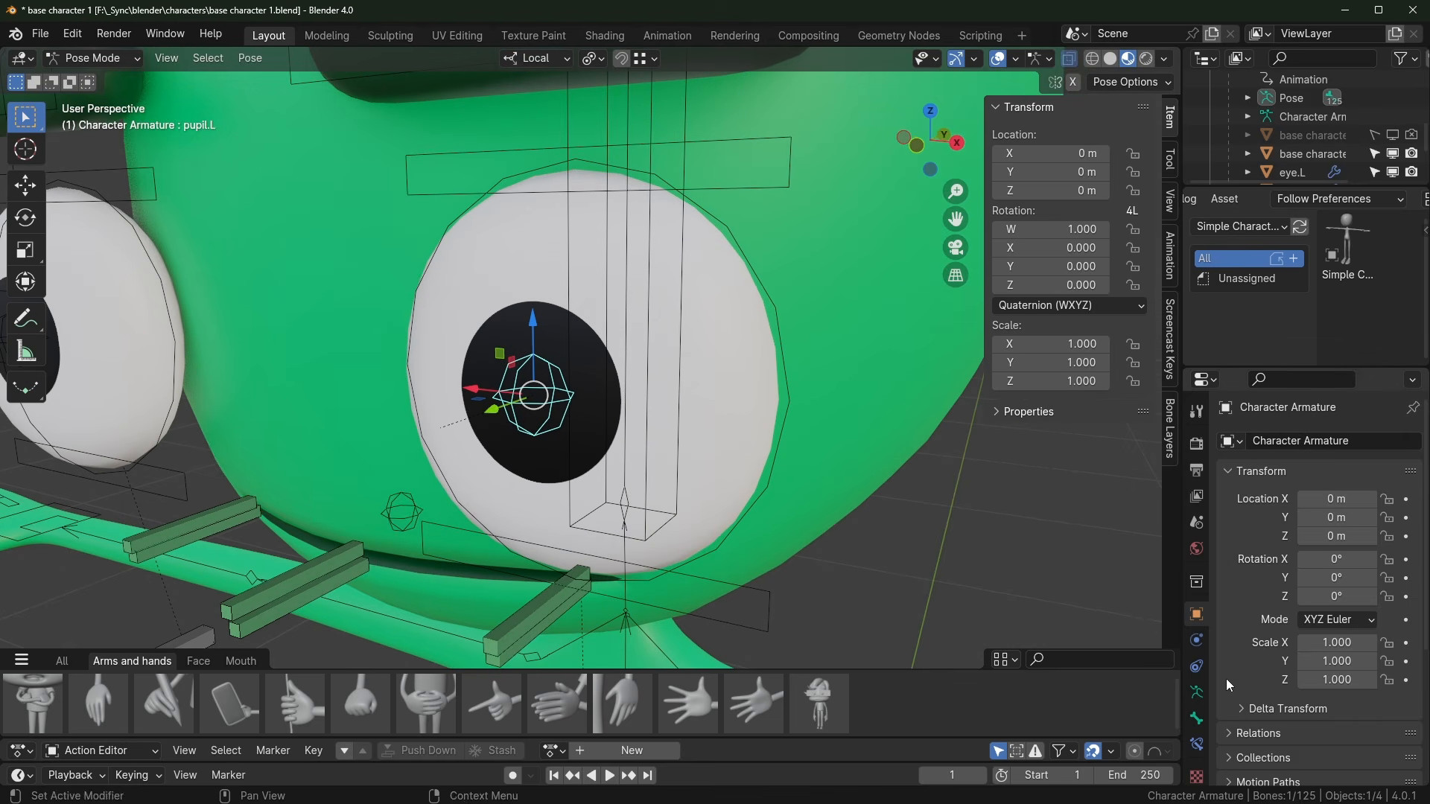
Step: Disable pupil.L's Shrinkwrap constraint and slide the pupil along local Y to −0.007983 m
left_click(1196, 743)
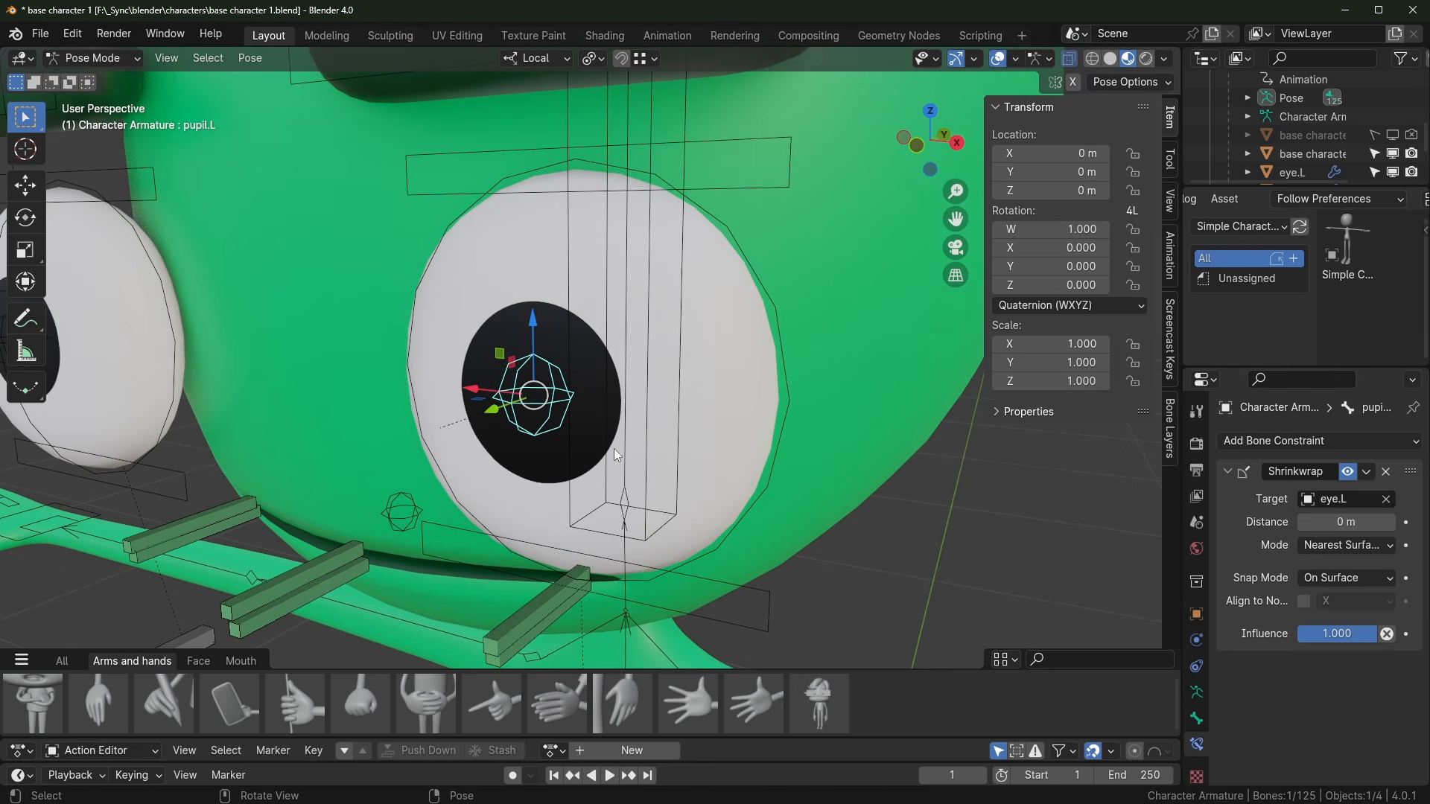
left_click(1350, 477)
middle_click_drag(856, 505, 581, 464)
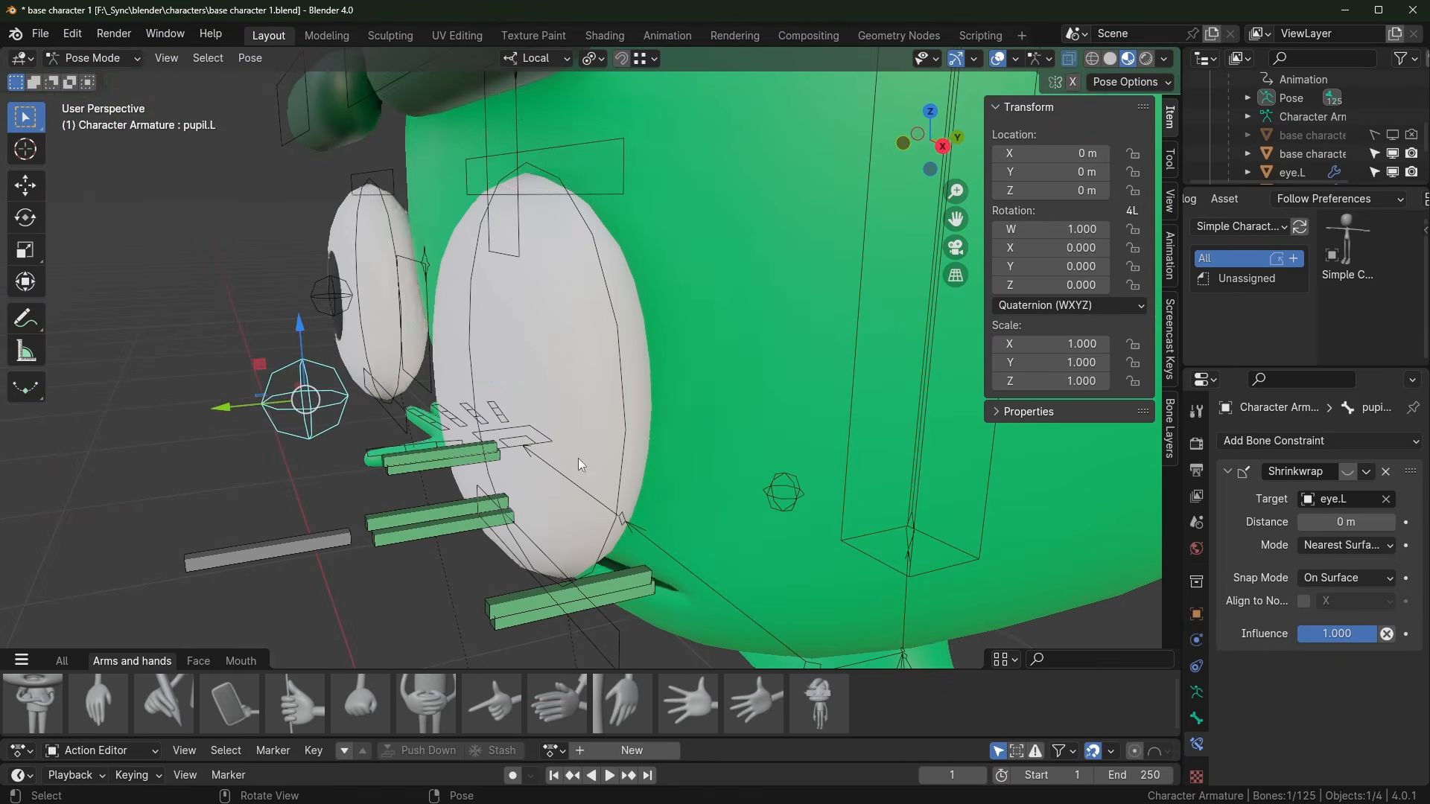
key("g")
key("y")
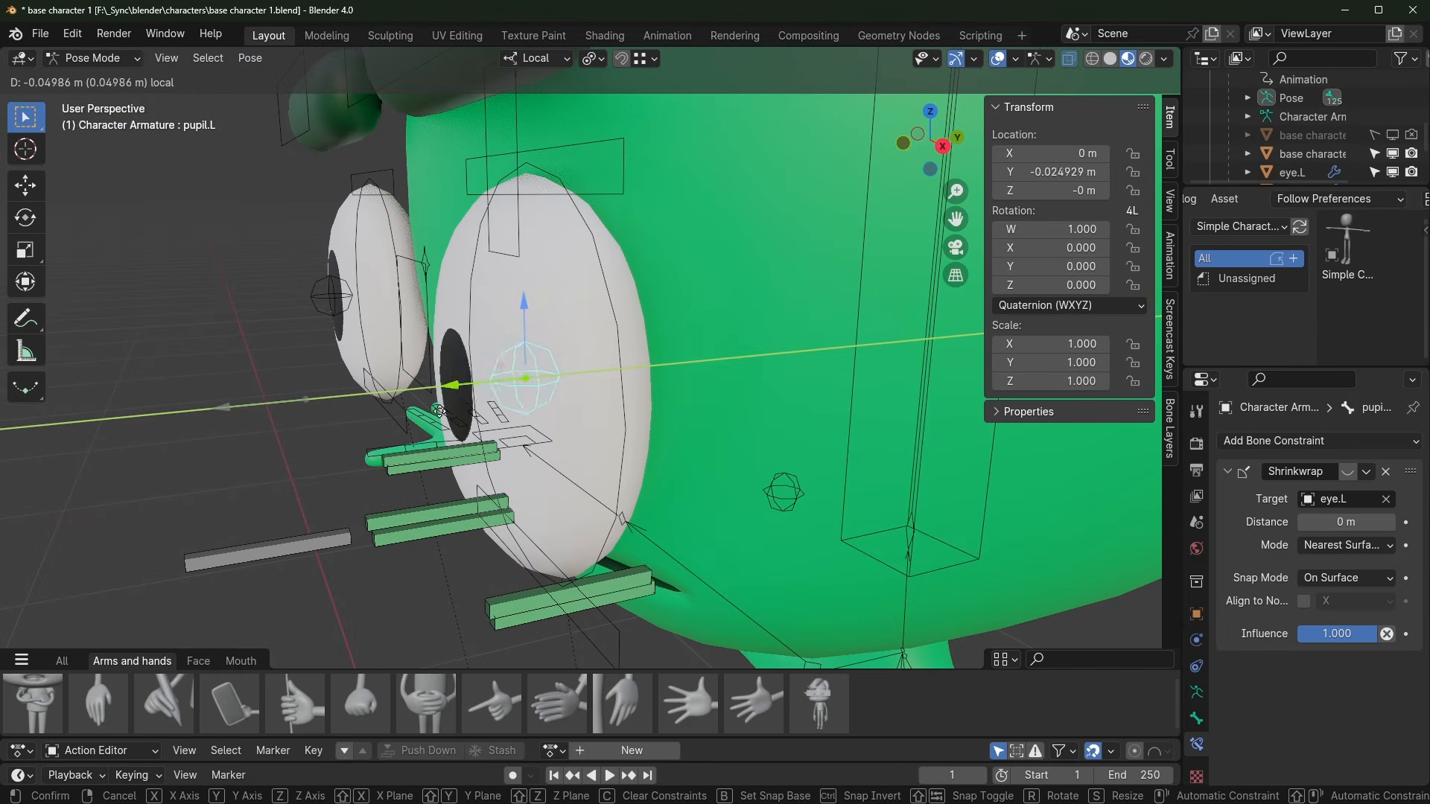
left_click(497, 380)
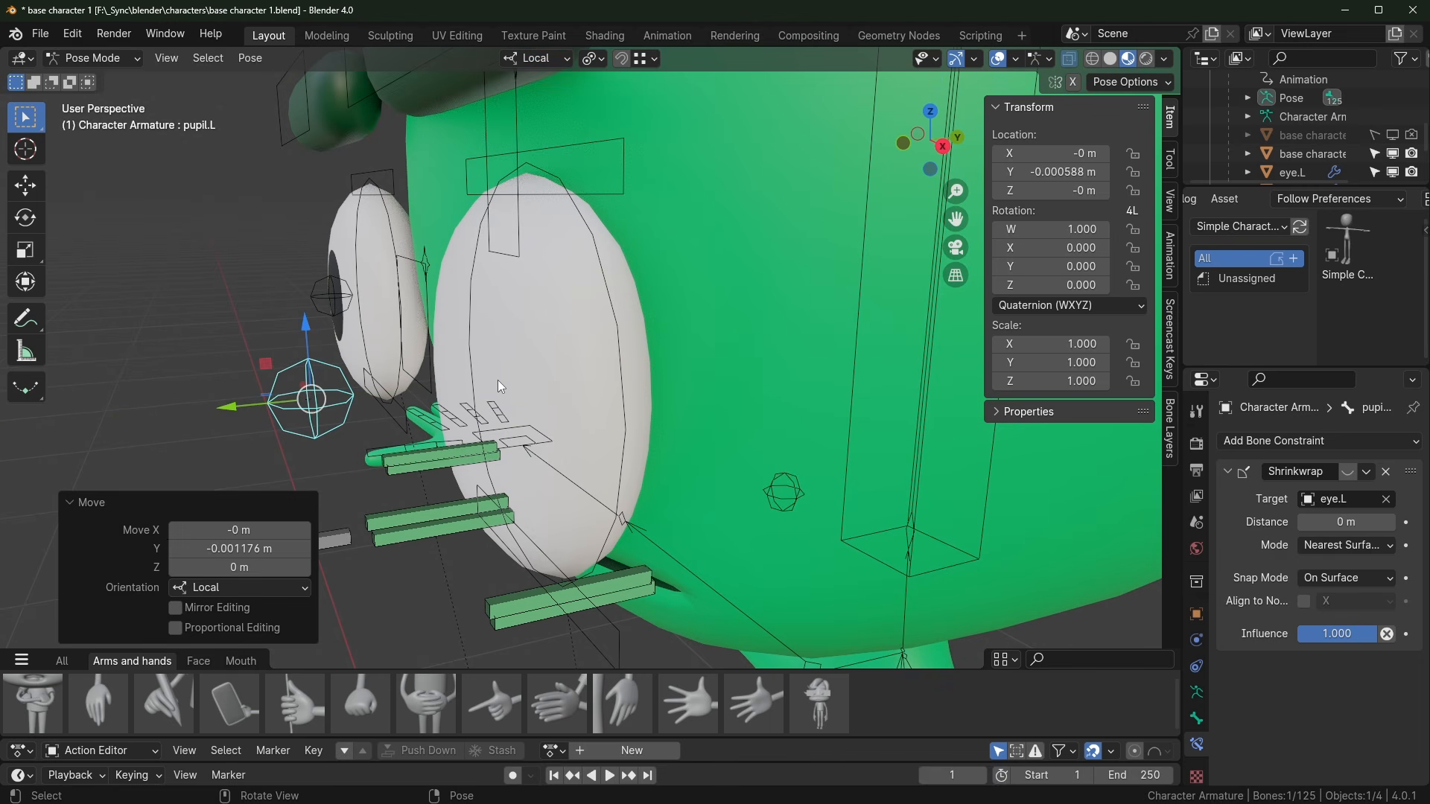
left_click(91, 505)
left_click_drag(234, 414, 298, 406)
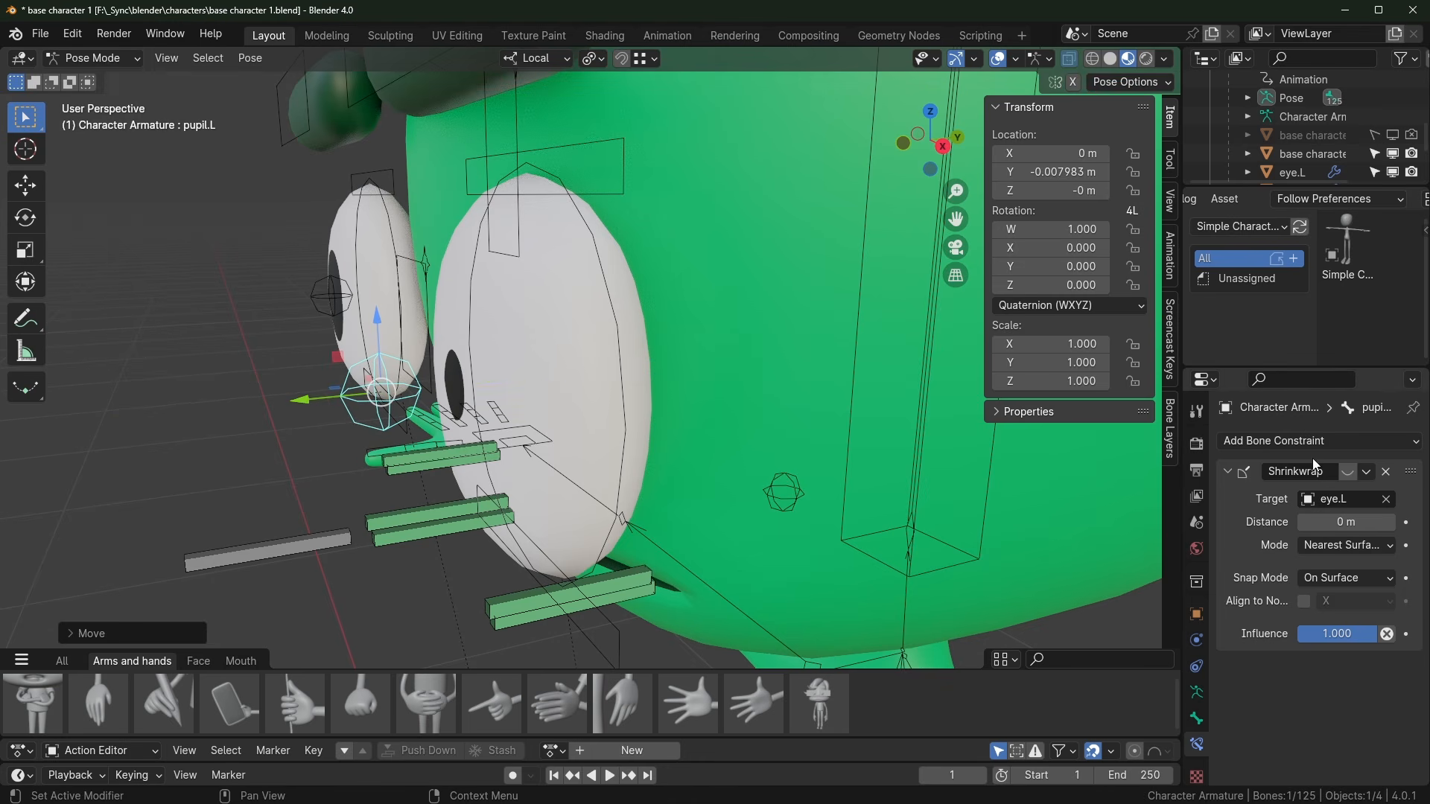
Step: Re-enable pupil.L's Shrinkwrap to eye.L, trying and cancelling scales on the pupil and eye bones
left_click(1347, 478)
middle_click_drag(538, 513, 658, 495)
key("s")
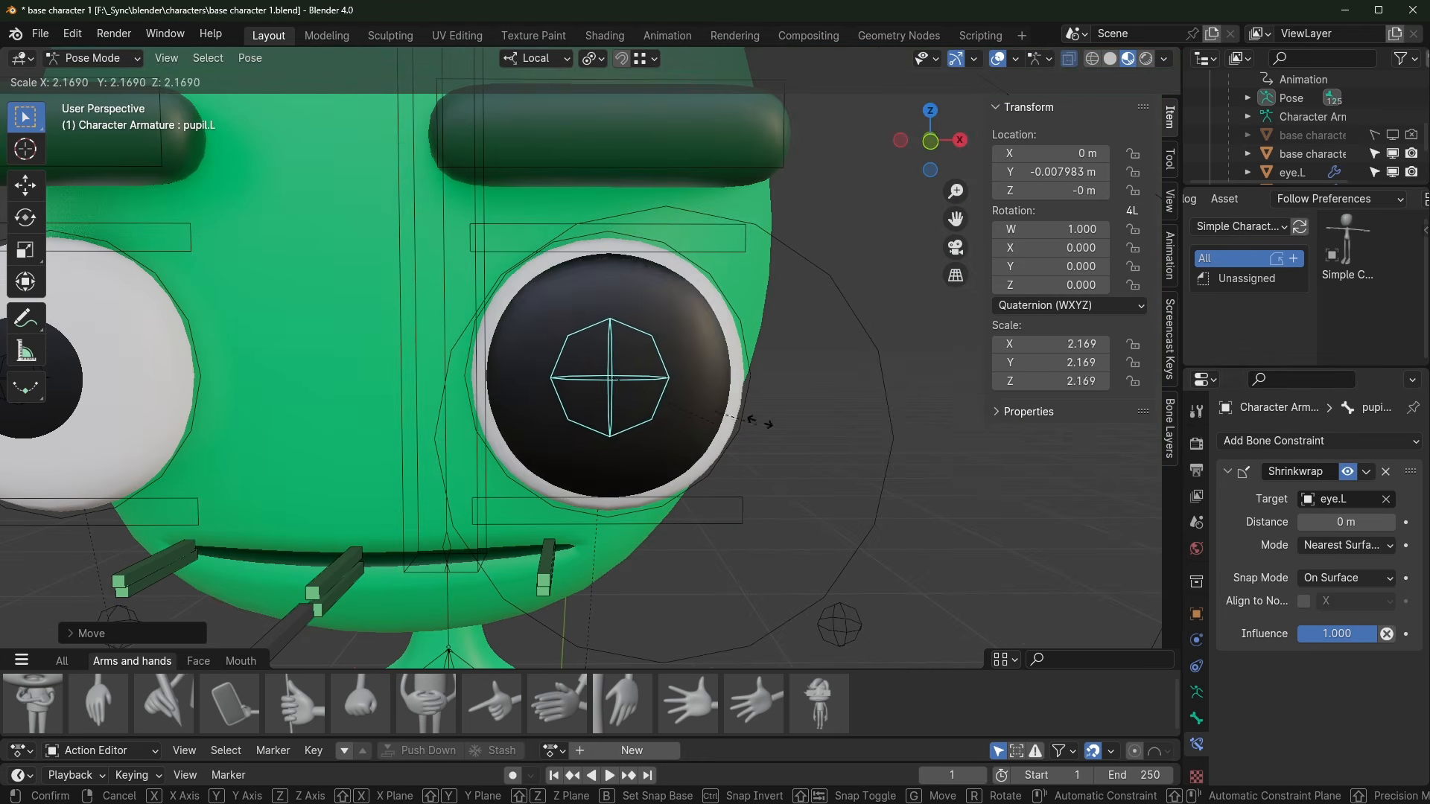
right_click(661, 383)
key("s")
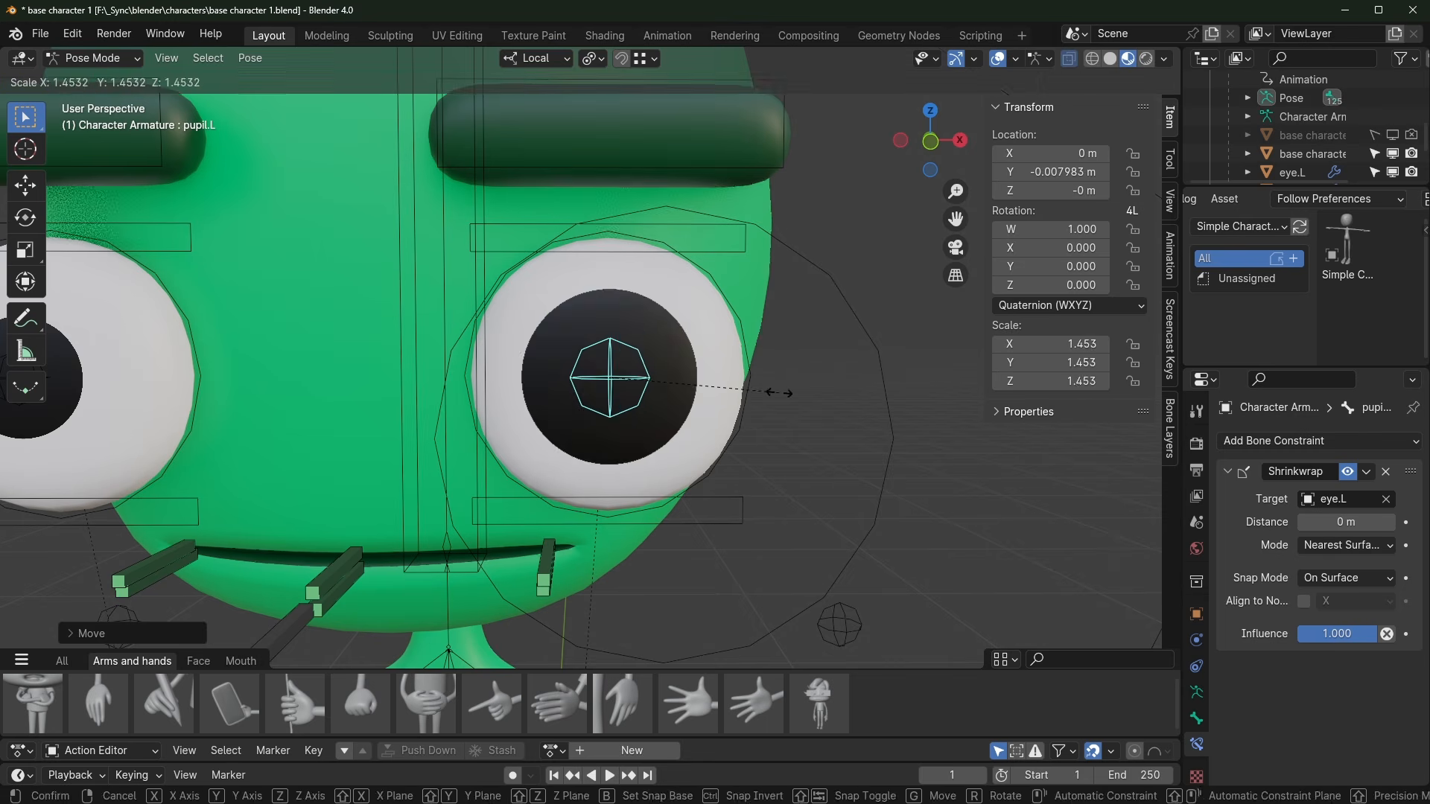
right_click(666, 340)
left_click(673, 355)
left_click(740, 324)
key("s")
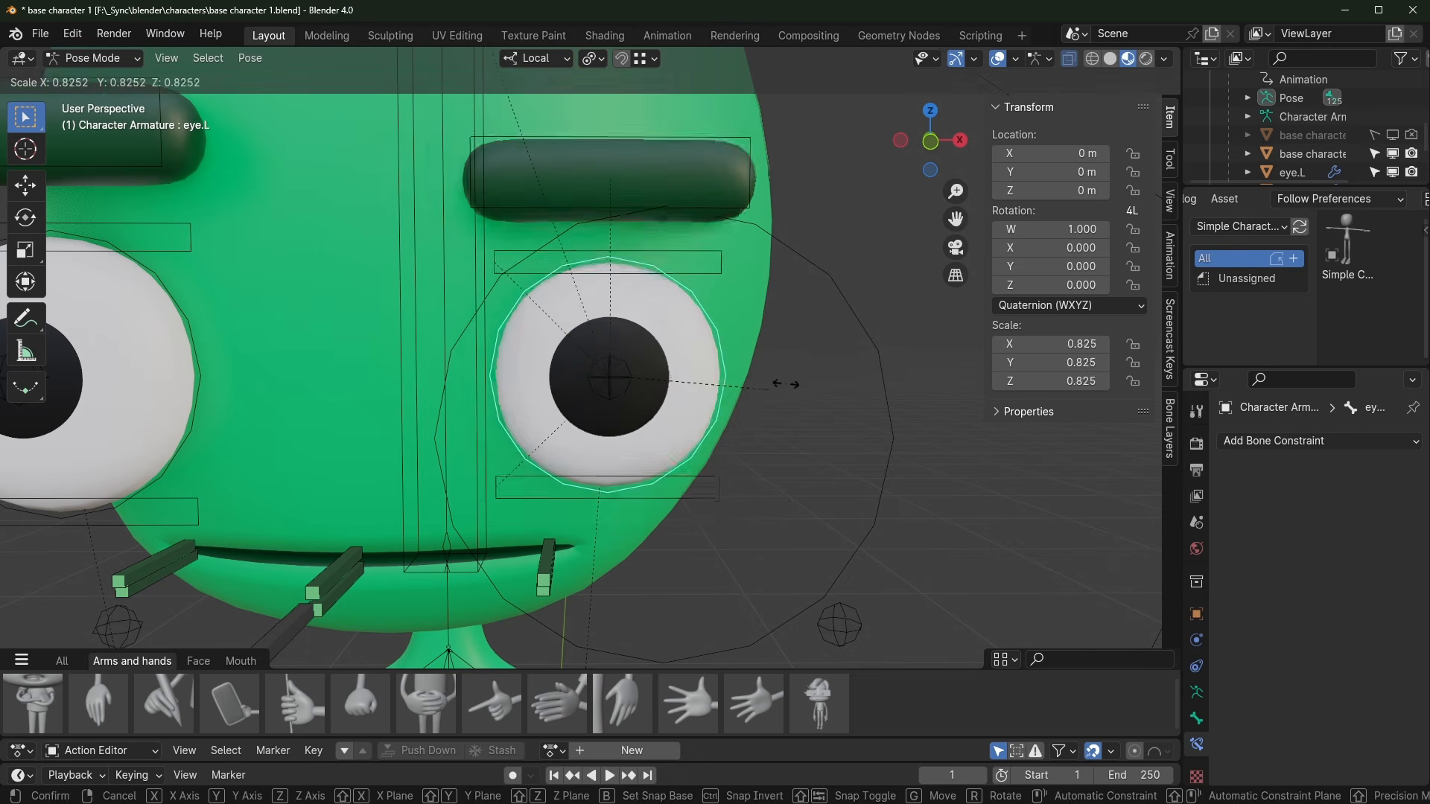
right_click(786, 386)
middle_click_drag(786, 386, 696, 274)
scroll(676, 261, "down", 2)
Step: Lower lid.top.L and raise lid.bot.L along Z so the left eye narrows to a slit
left_click(703, 249)
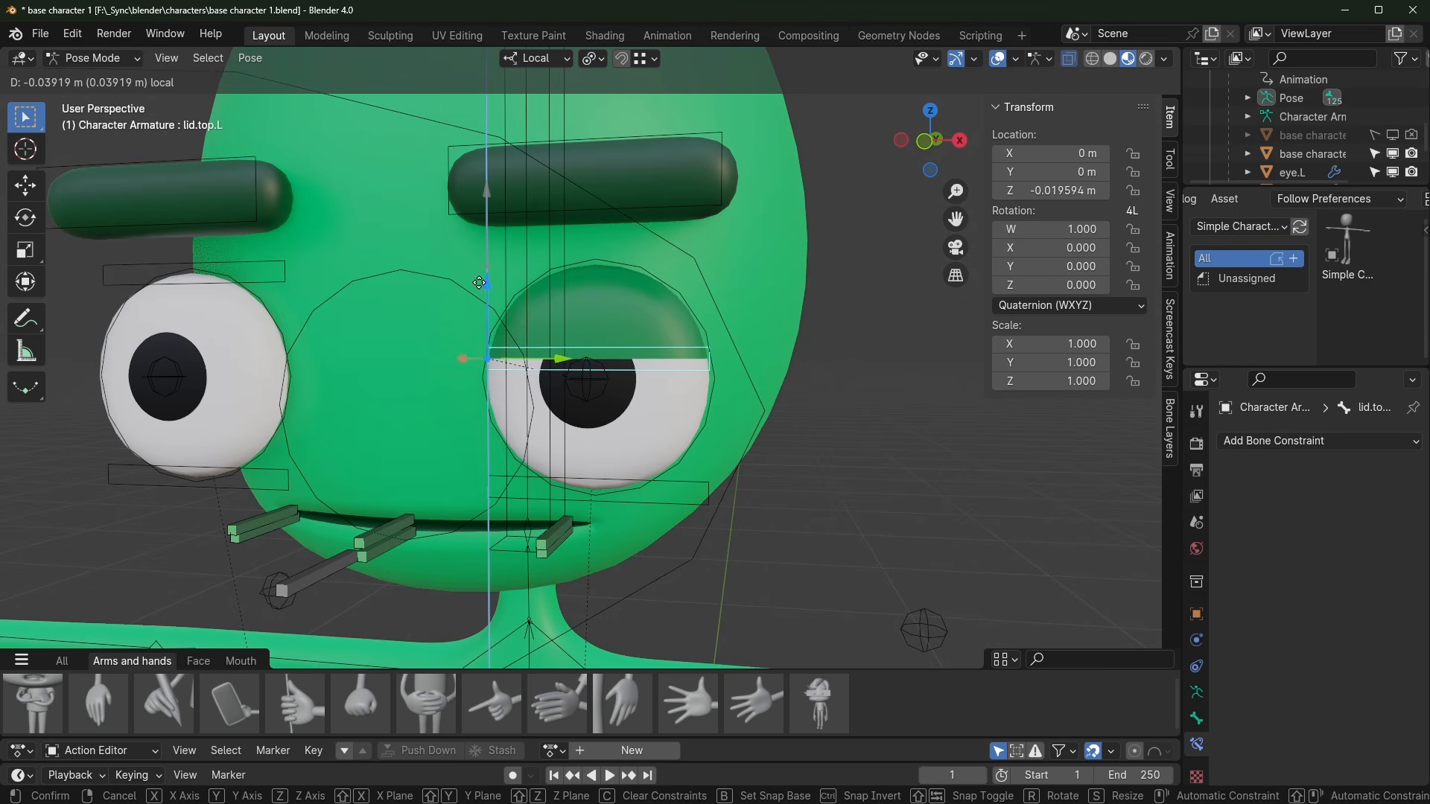
left_click(484, 276)
middle_click_drag(484, 276, 635, 400)
scroll(514, 432, "down", 3)
left_click(506, 497)
key("g")
key("z")
left_click(521, 413)
scroll(544, 410, "up", 3)
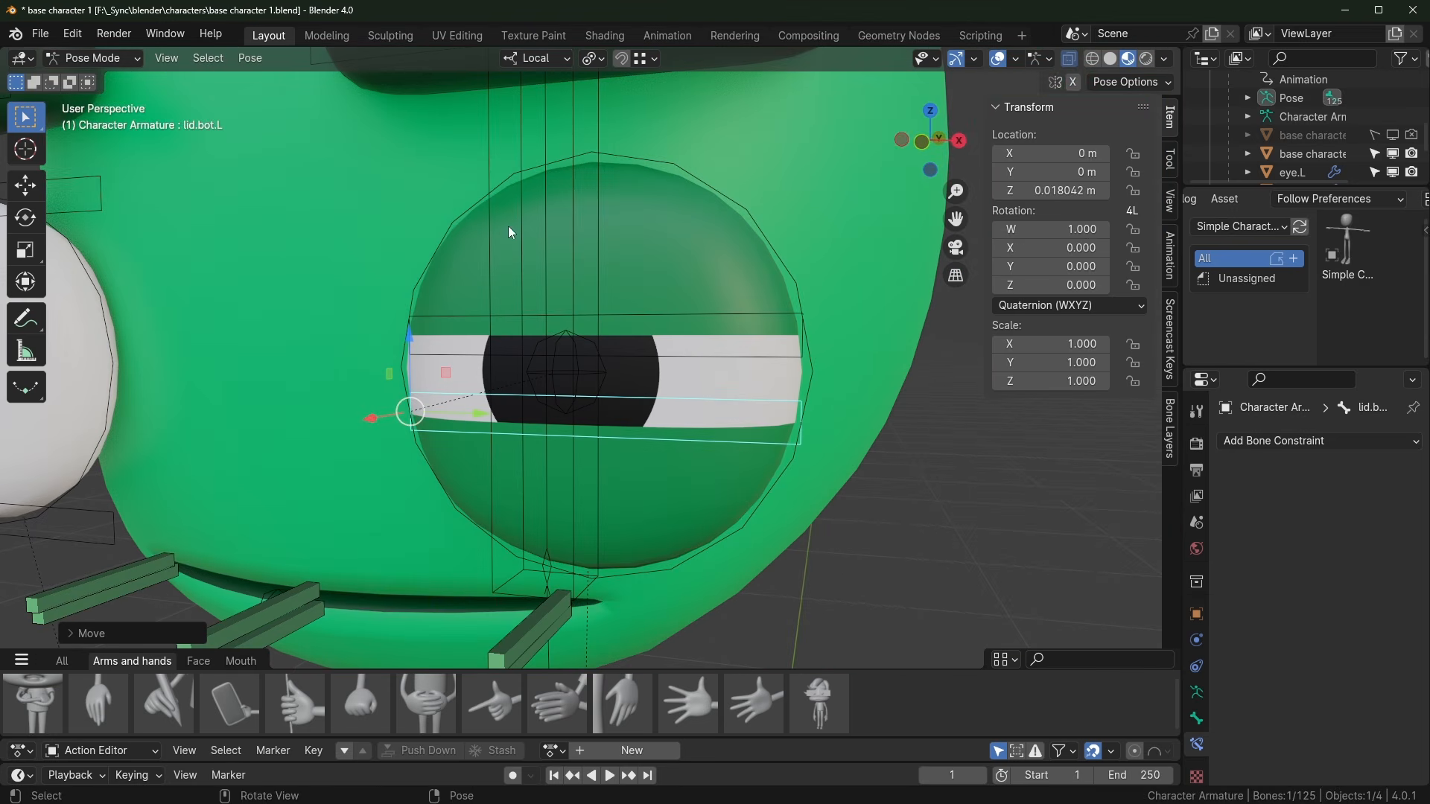
scroll(632, 234, "down", 3)
Step: In the Shading workspace, return to Object Mode and select eye.L to show its eye flat nodes
left_click(605, 35)
scroll(703, 212, "up", 3)
mouse_move(671, 177)
middle_mouse_down()
mouse_move(703, 212)
mouse_move(670, 277)
middle_mouse_up()
key("ctrl+Tab")
left_click(718, 213)
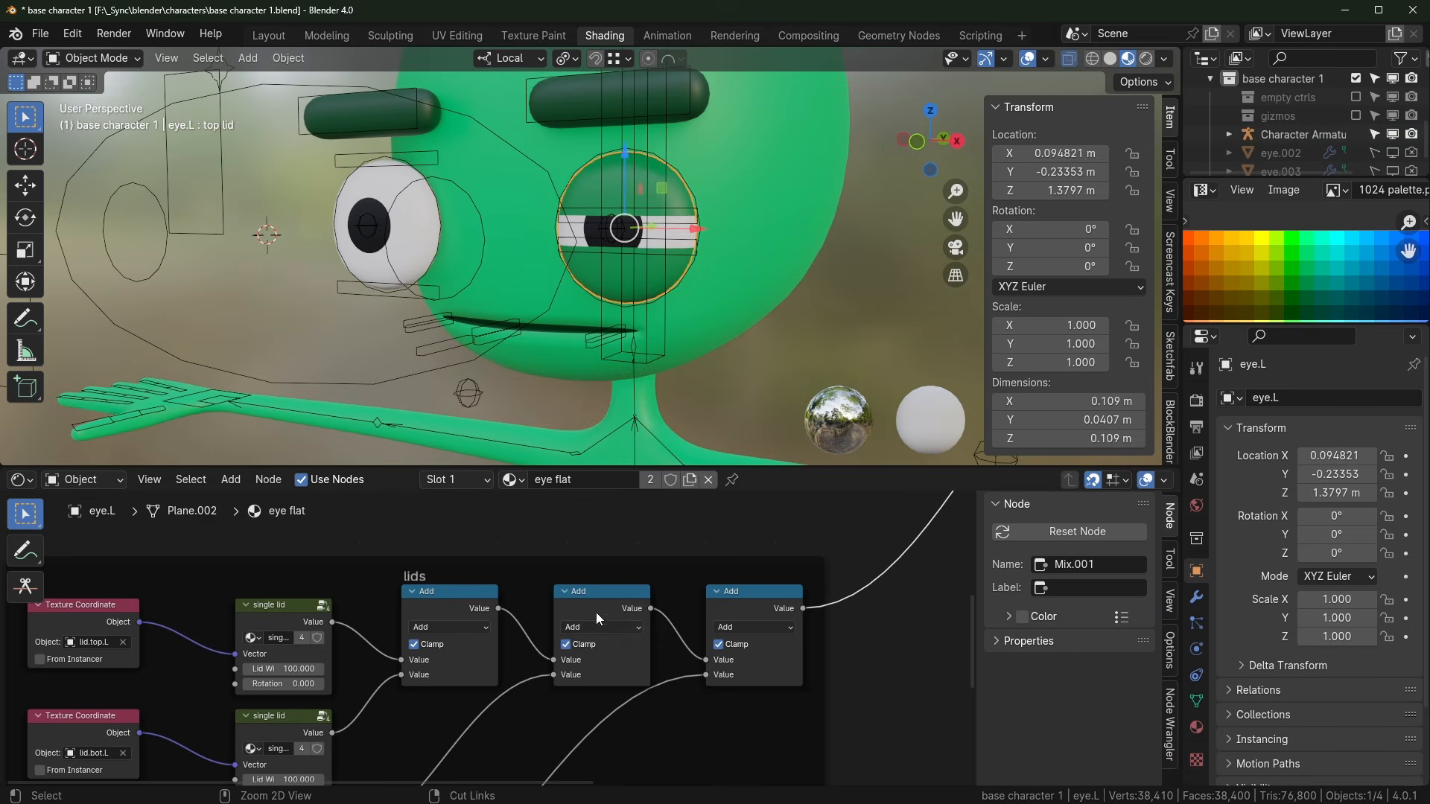
Step: Maximize the node editor and enter the Dual Eye group, peeking into a Single Eye node
key("ctrl+space")
key("Home")
scroll(491, 446, "up", 3)
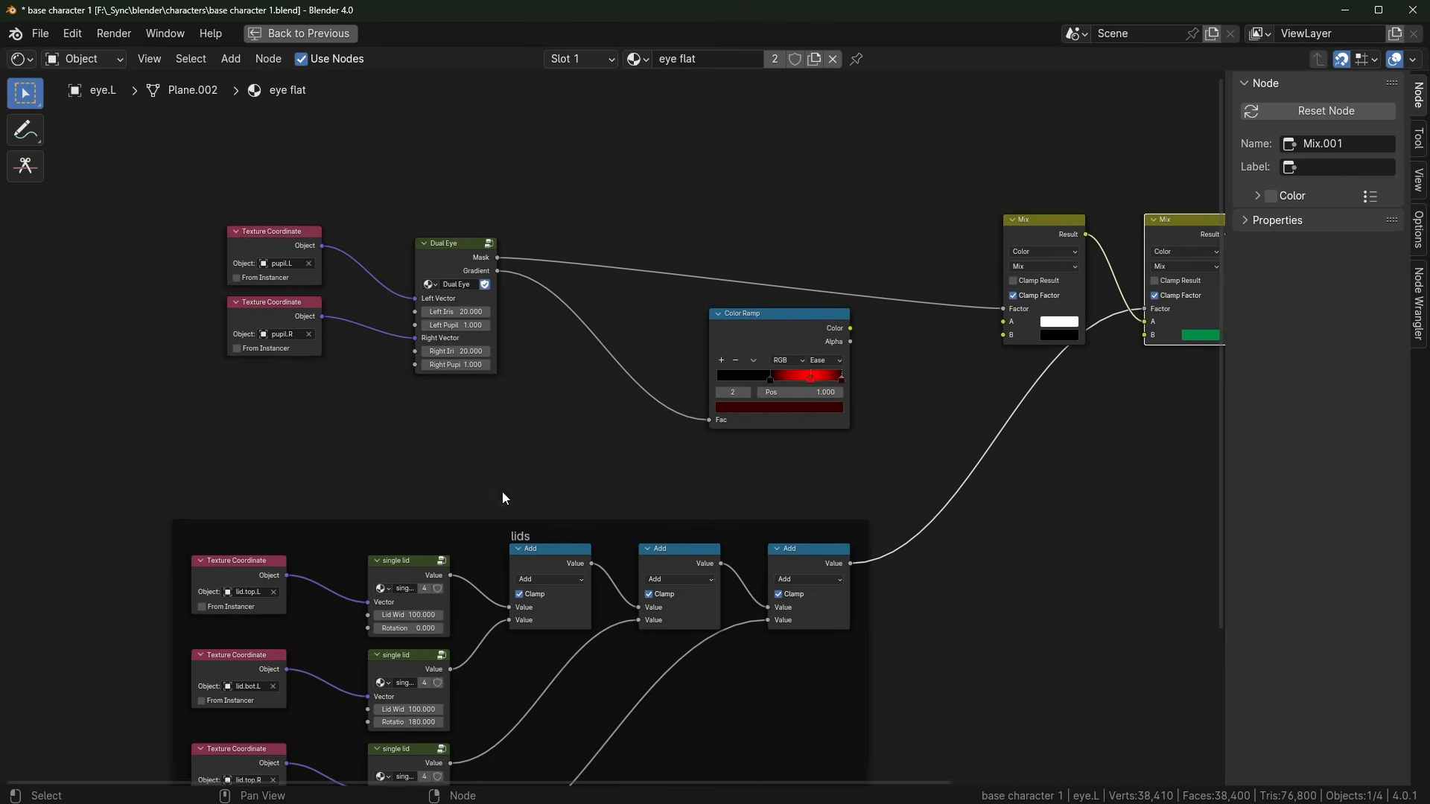
scroll(502, 497, "up", 4)
left_click(488, 296)
key("Tab")
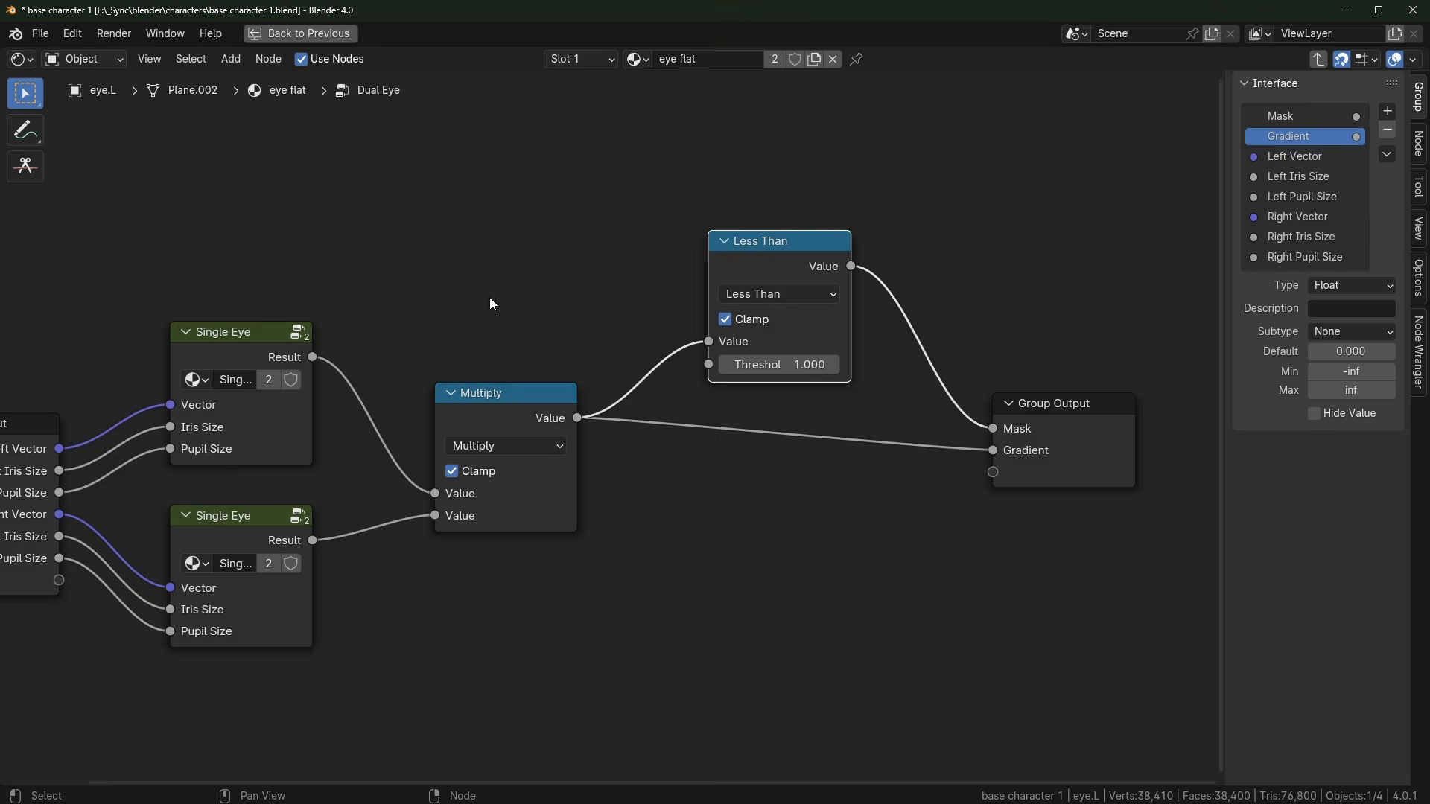
scroll(490, 297, "down", 3)
middle_click_drag(427, 422, 530, 404)
left_click(441, 338)
key("Tab")
key("Tab")
left_click(222, 426)
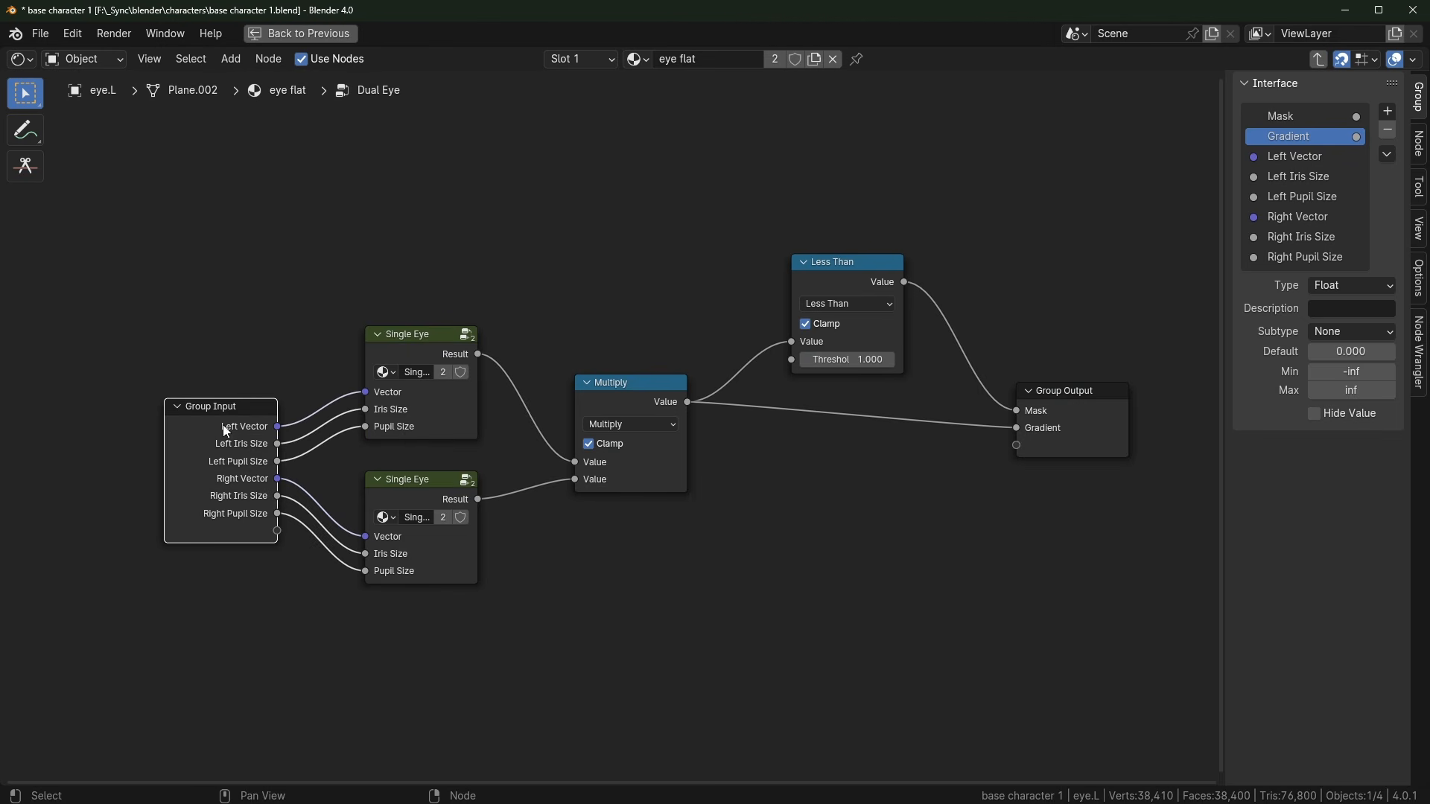
Step: Step back into the group to inspect the Length node's math operations, then restore the Shading layout
key("Tab")
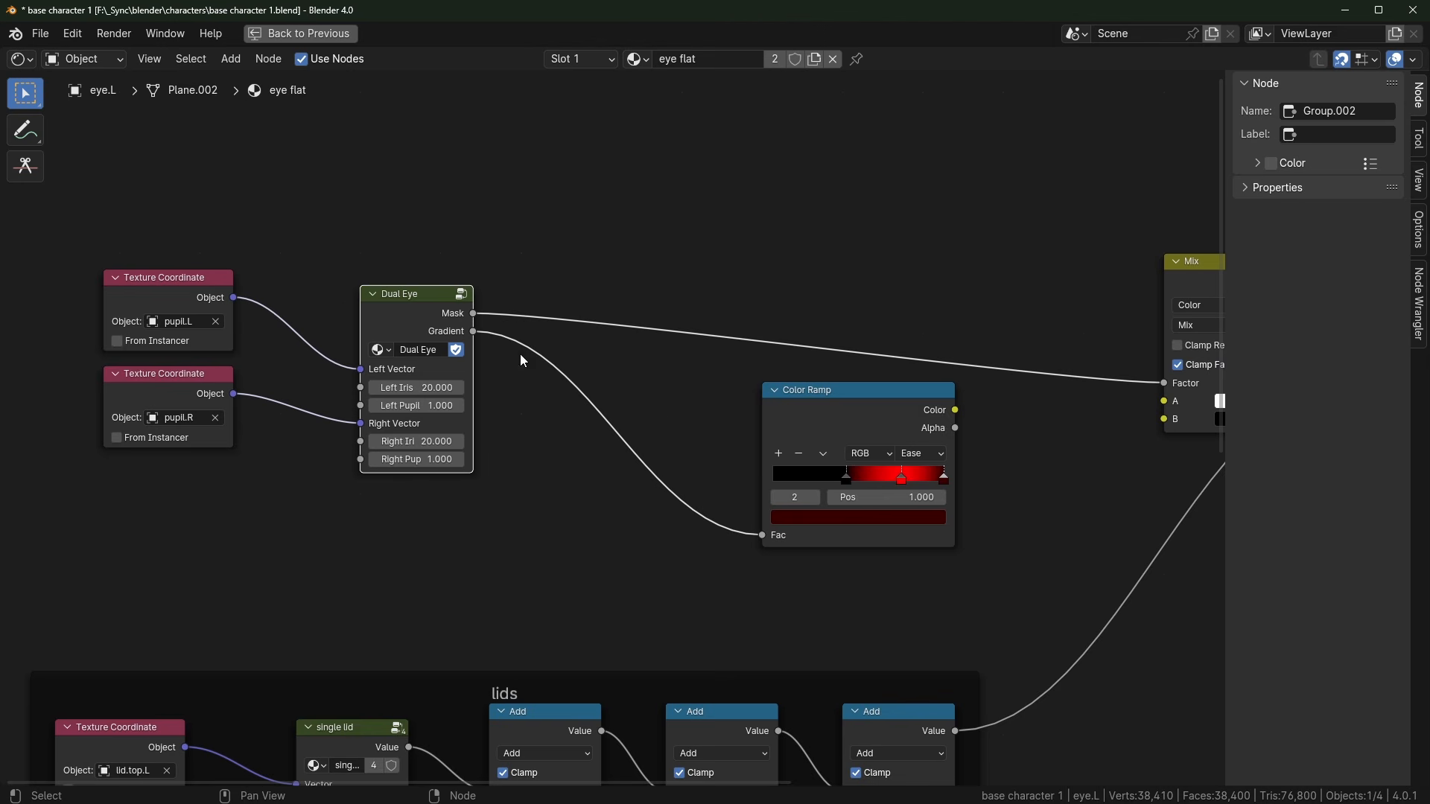
key("Tab")
key("Tab")
key("Tab")
key("Tab")
scroll(375, 402, "up", 1)
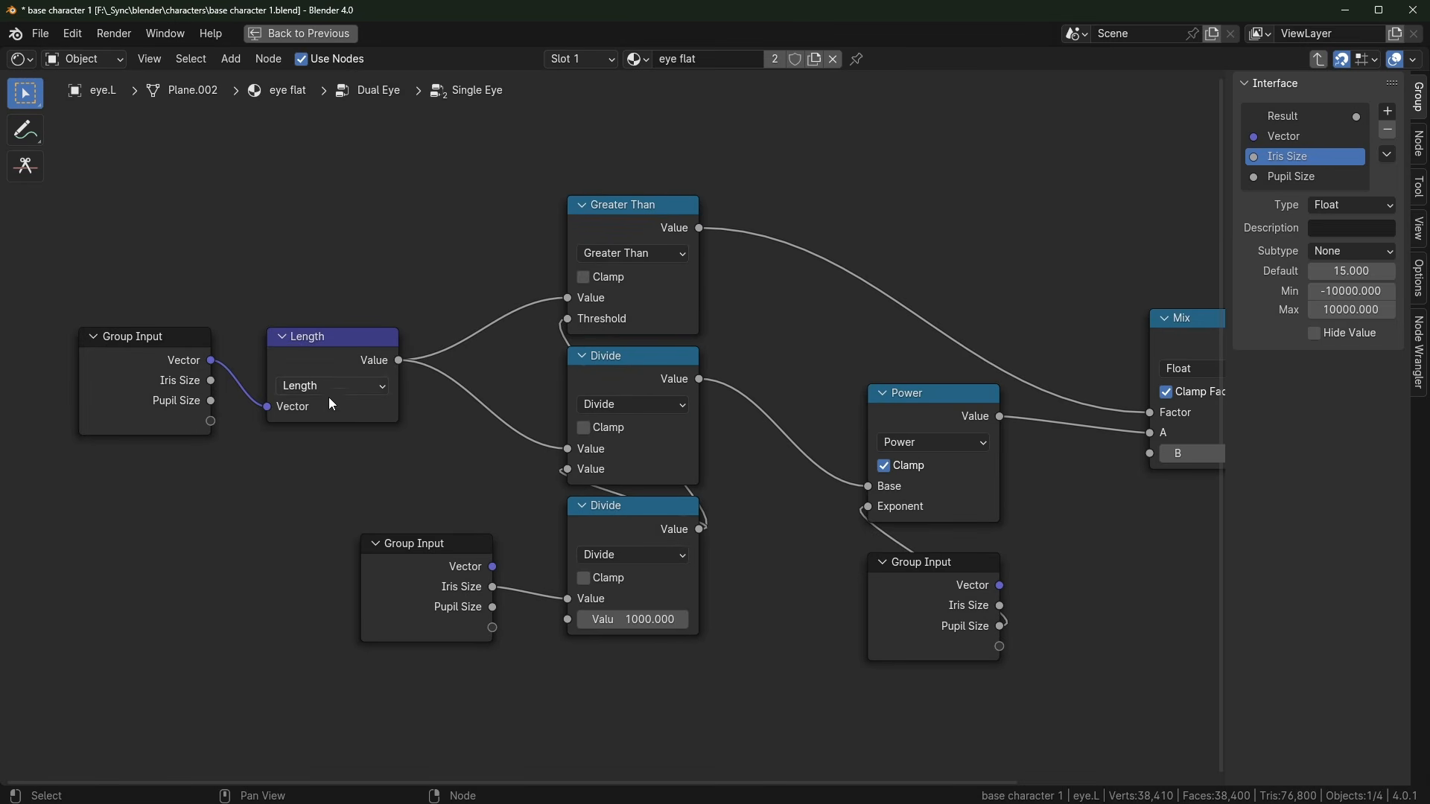
left_click(351, 385)
key("Tab")
key("ctrl+space")
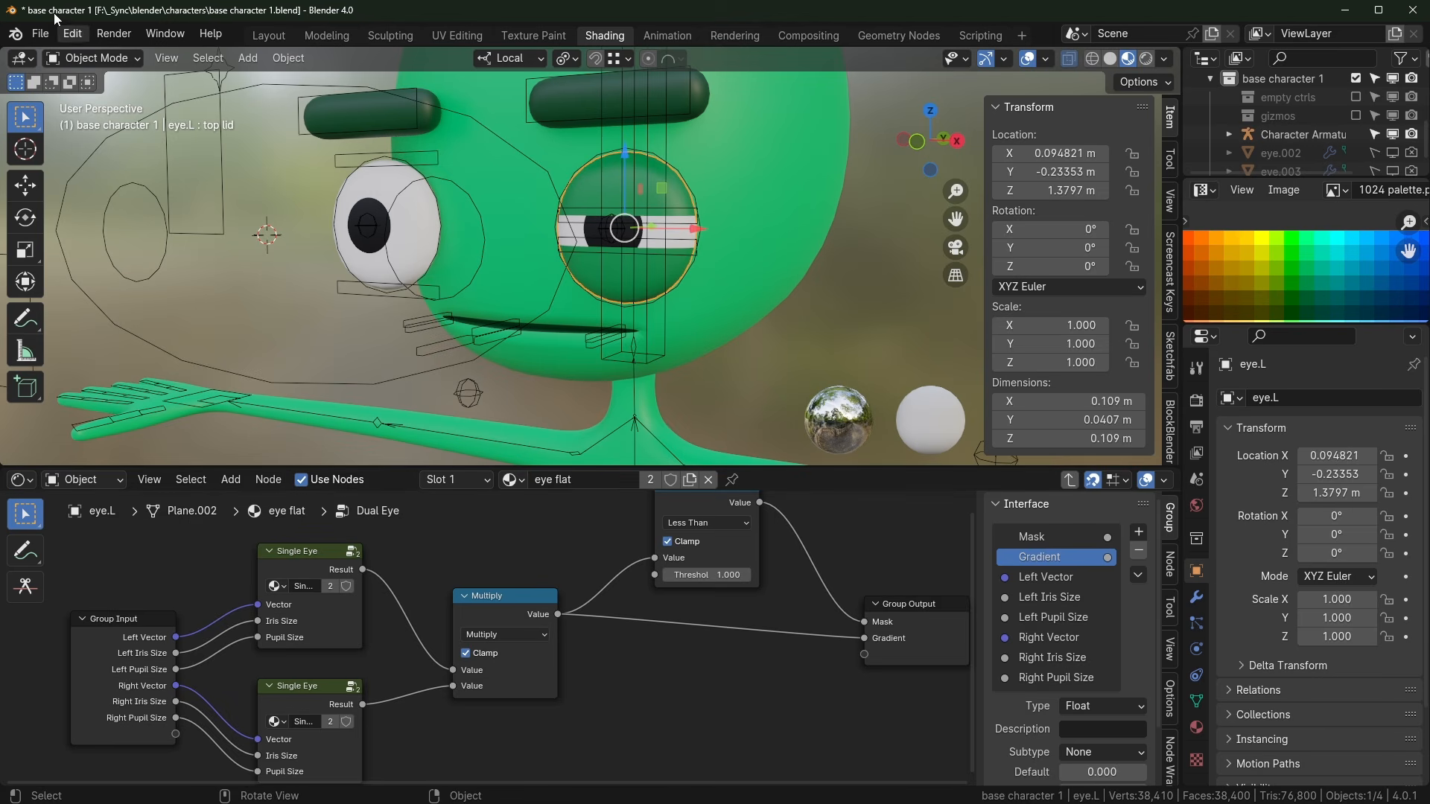
Step: Start a new General file without saving the character, hide camera and lights, and add a UV Sphere
left_click(47, 34)
mouse_move(67, 54)
left_click(307, 53)
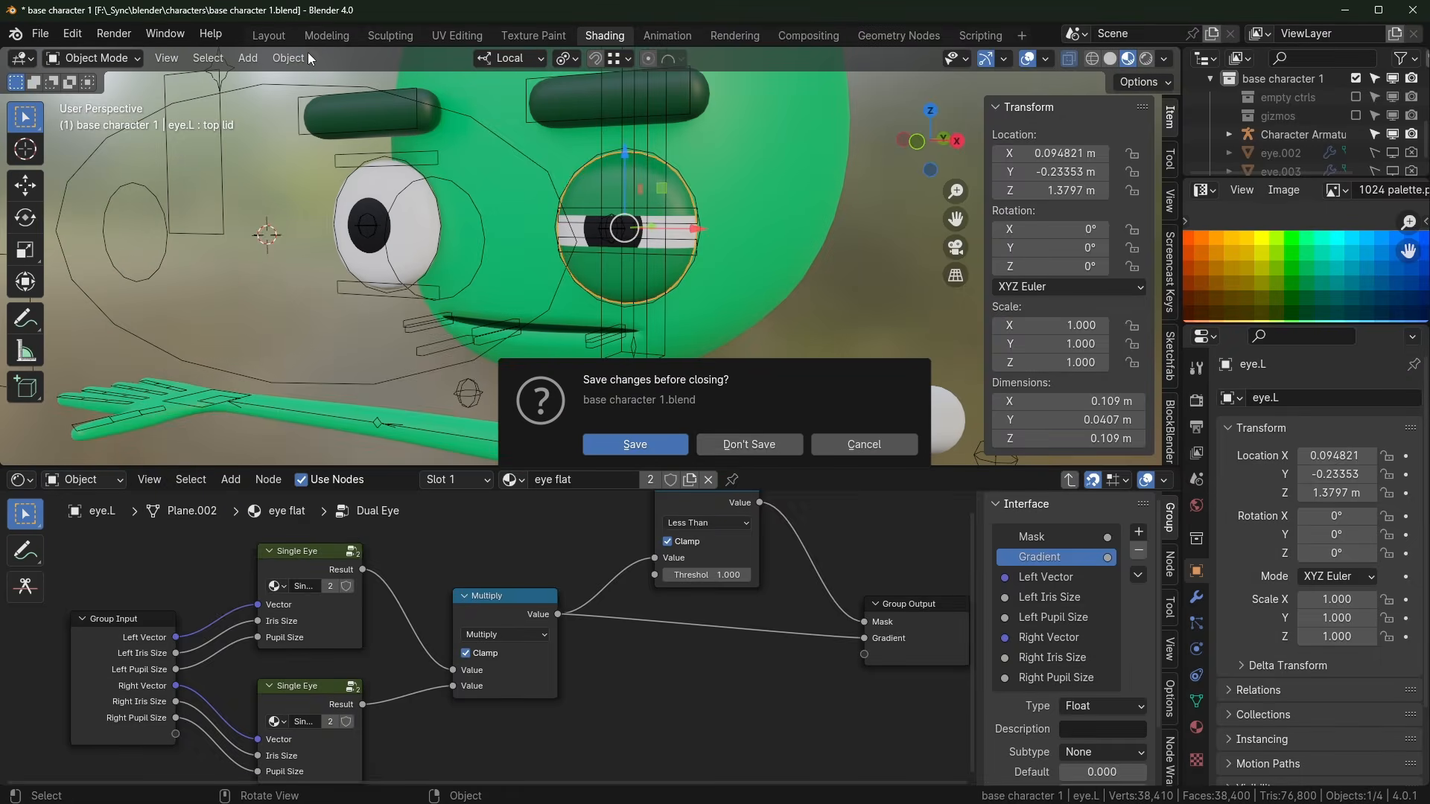
left_click(767, 445)
left_click_drag(1356, 119, 1357, 97)
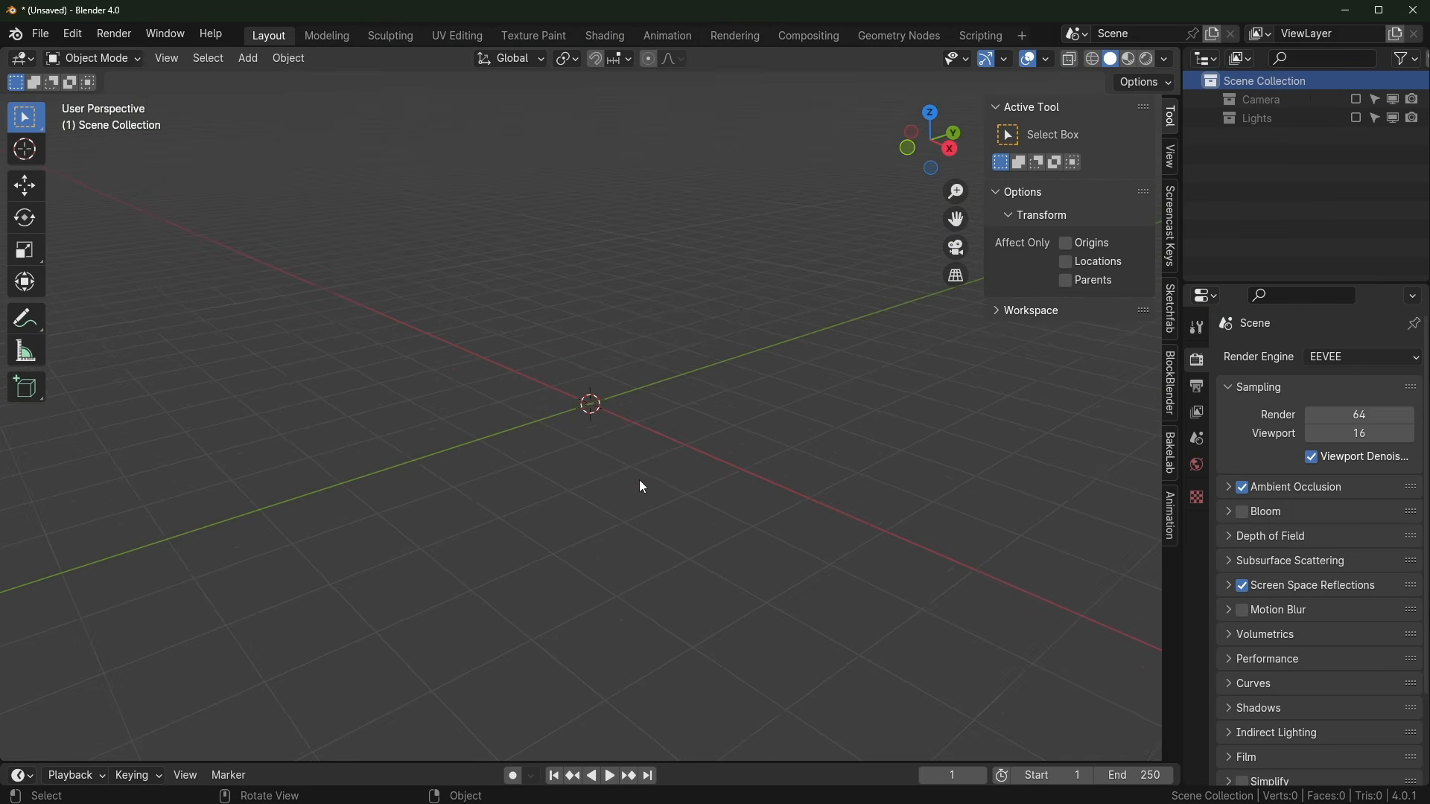
key("shift+a")
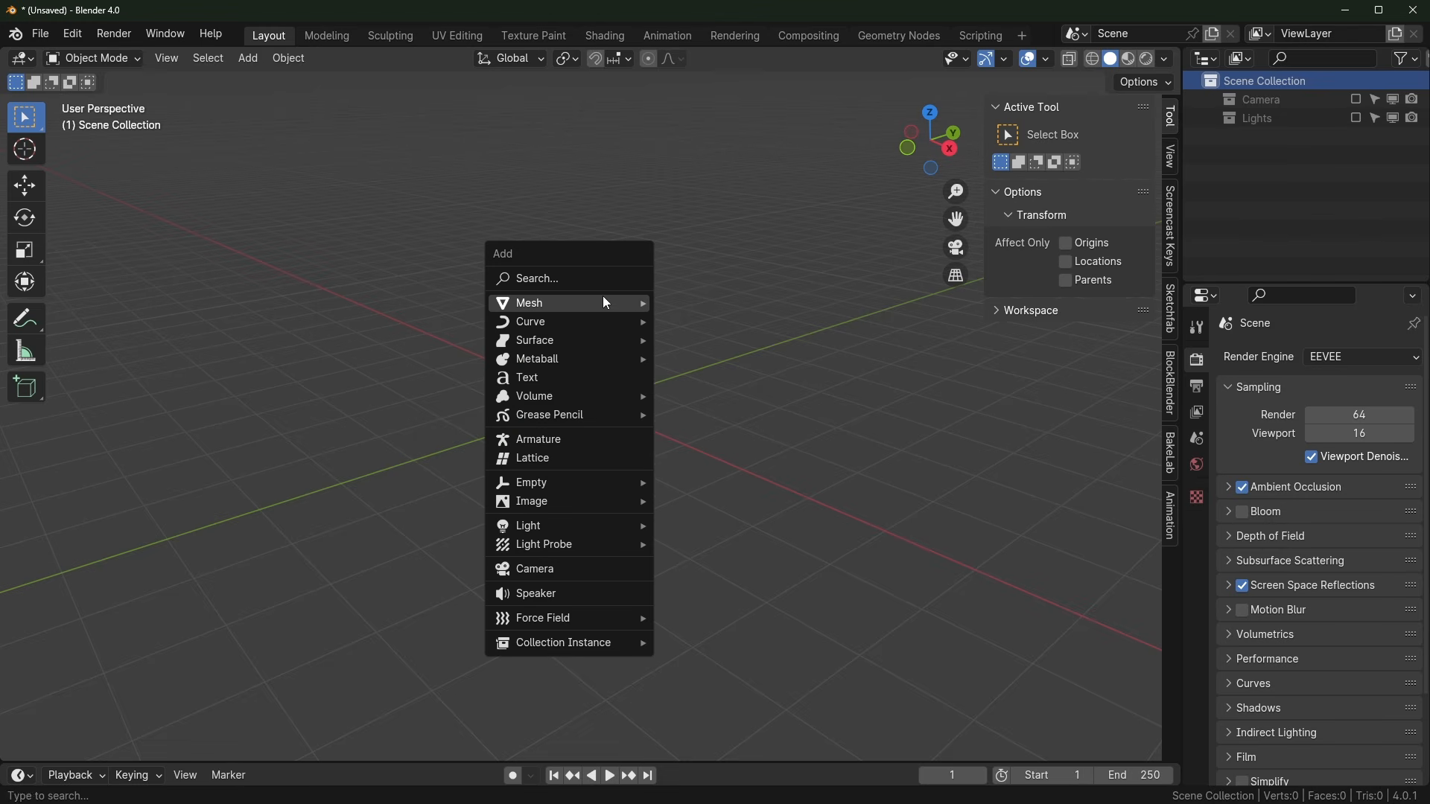
mouse_move(602, 301)
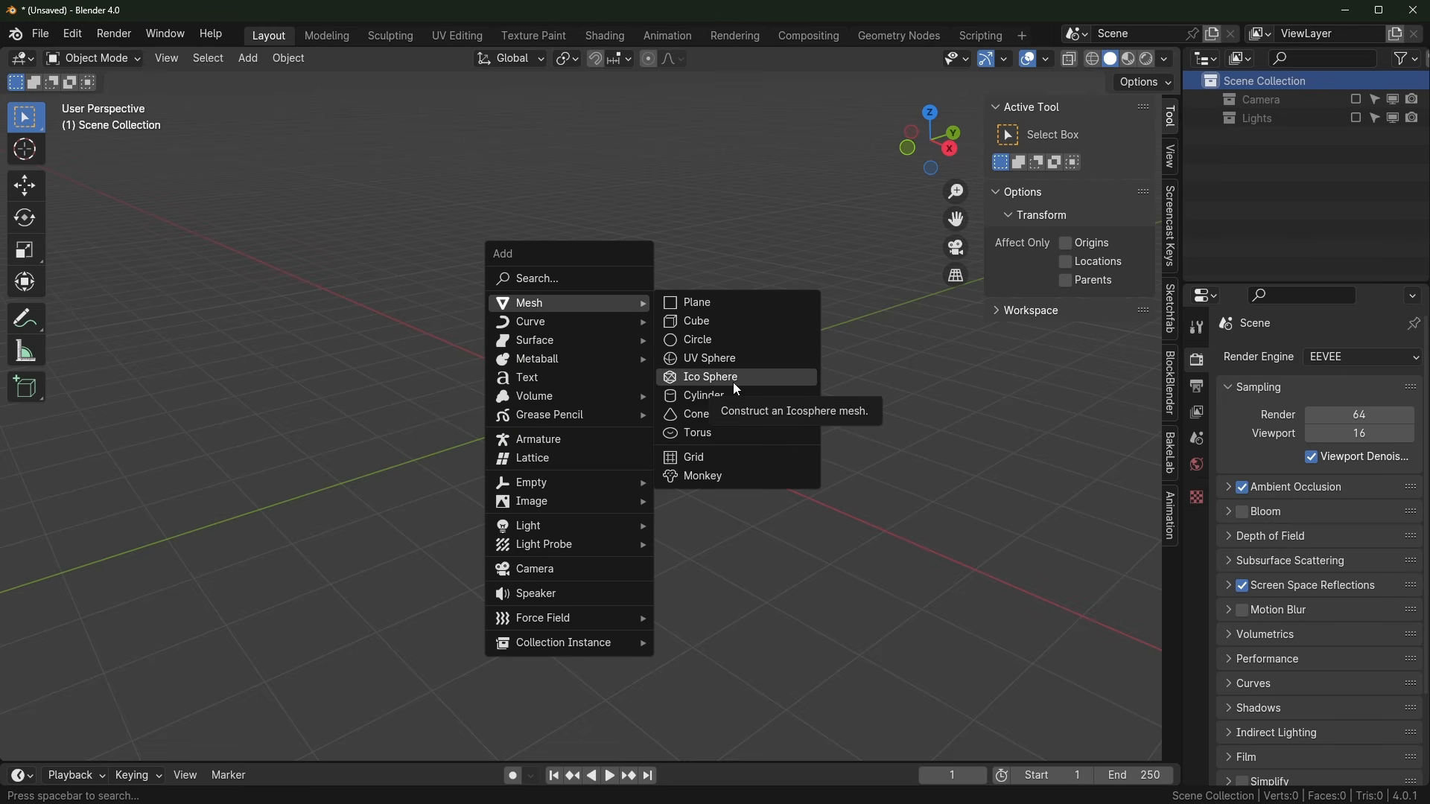
left_click(733, 359)
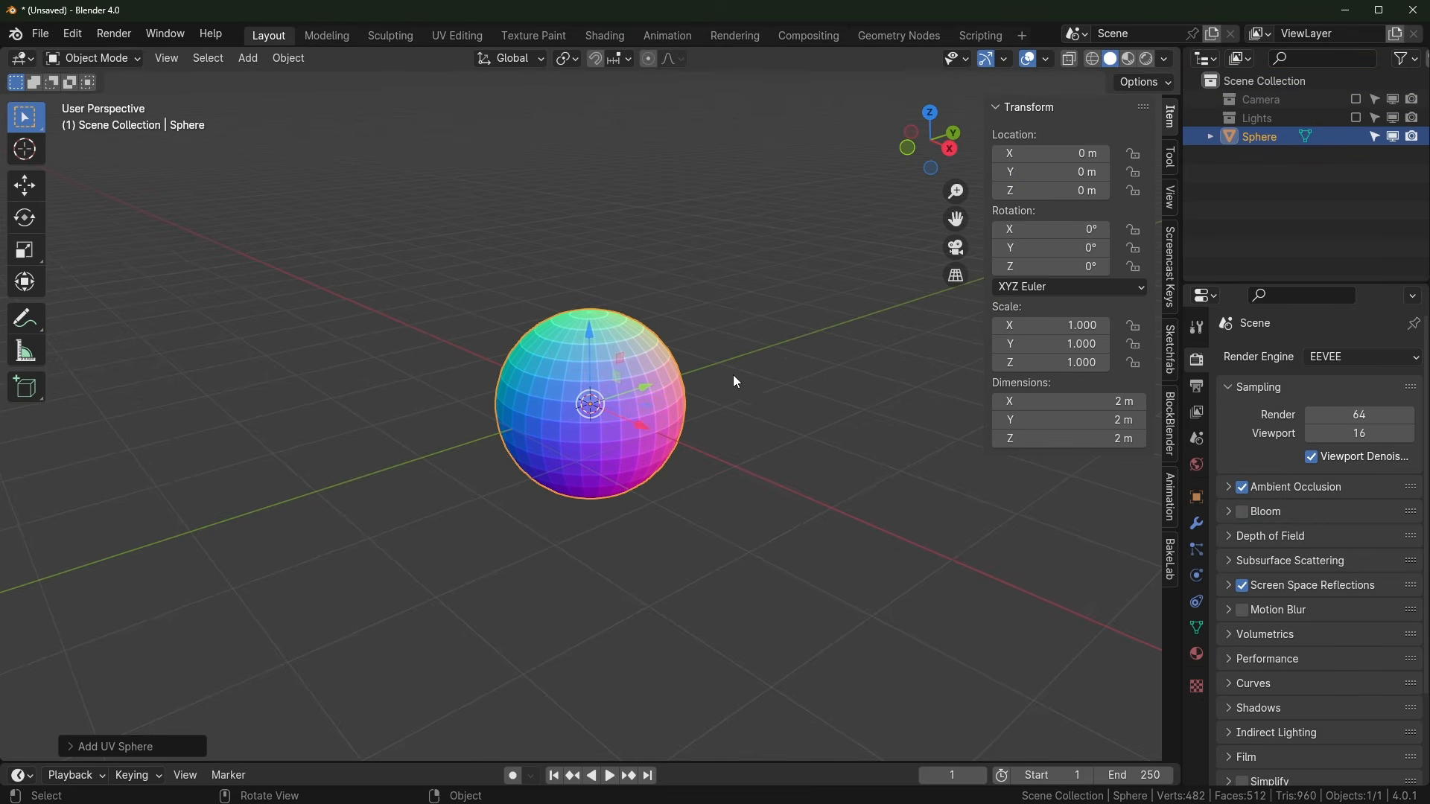
Step: Add a sphere Empty, raise it to Z 1.1242 m and set its display size to 0.1 m
key("shift+a")
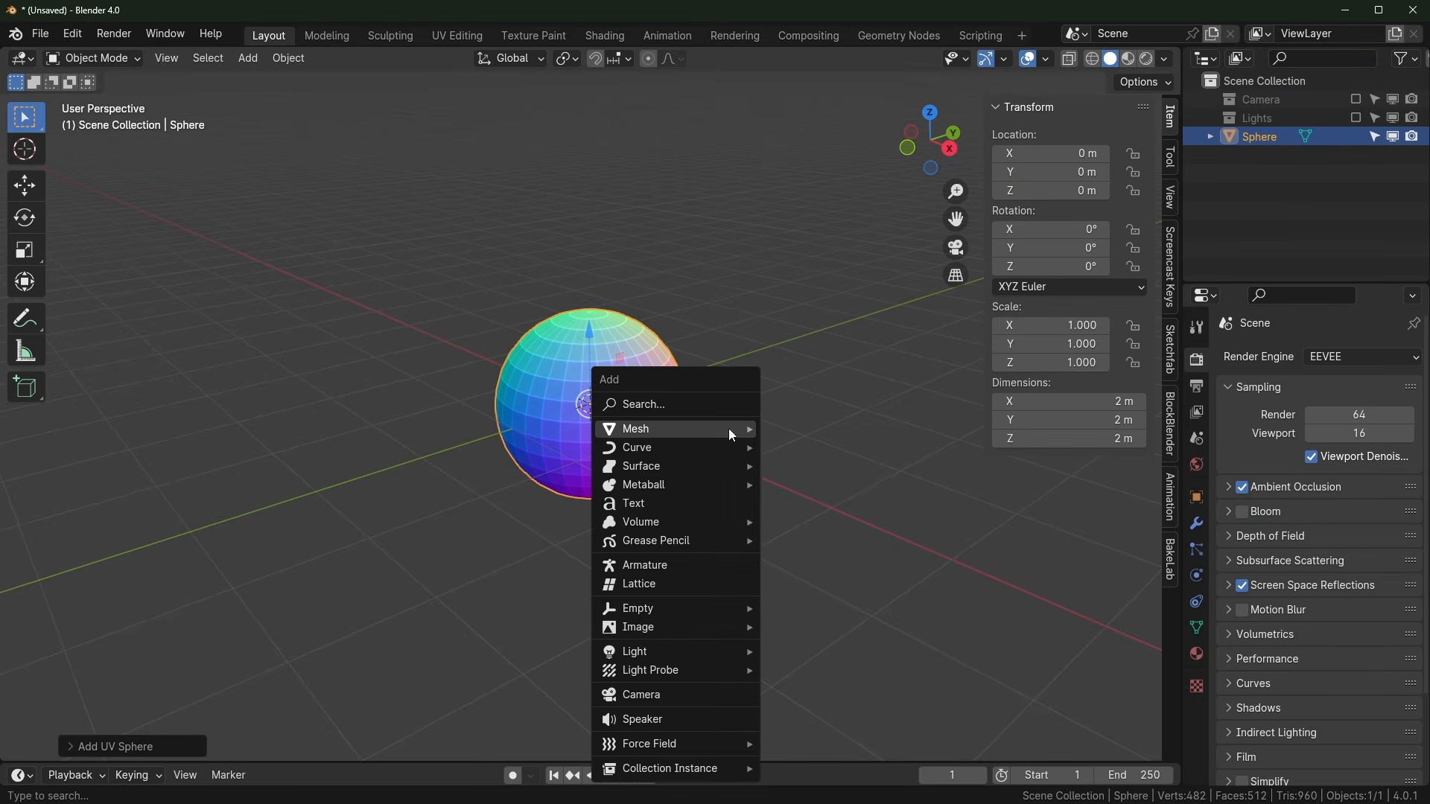
mouse_move(764, 613)
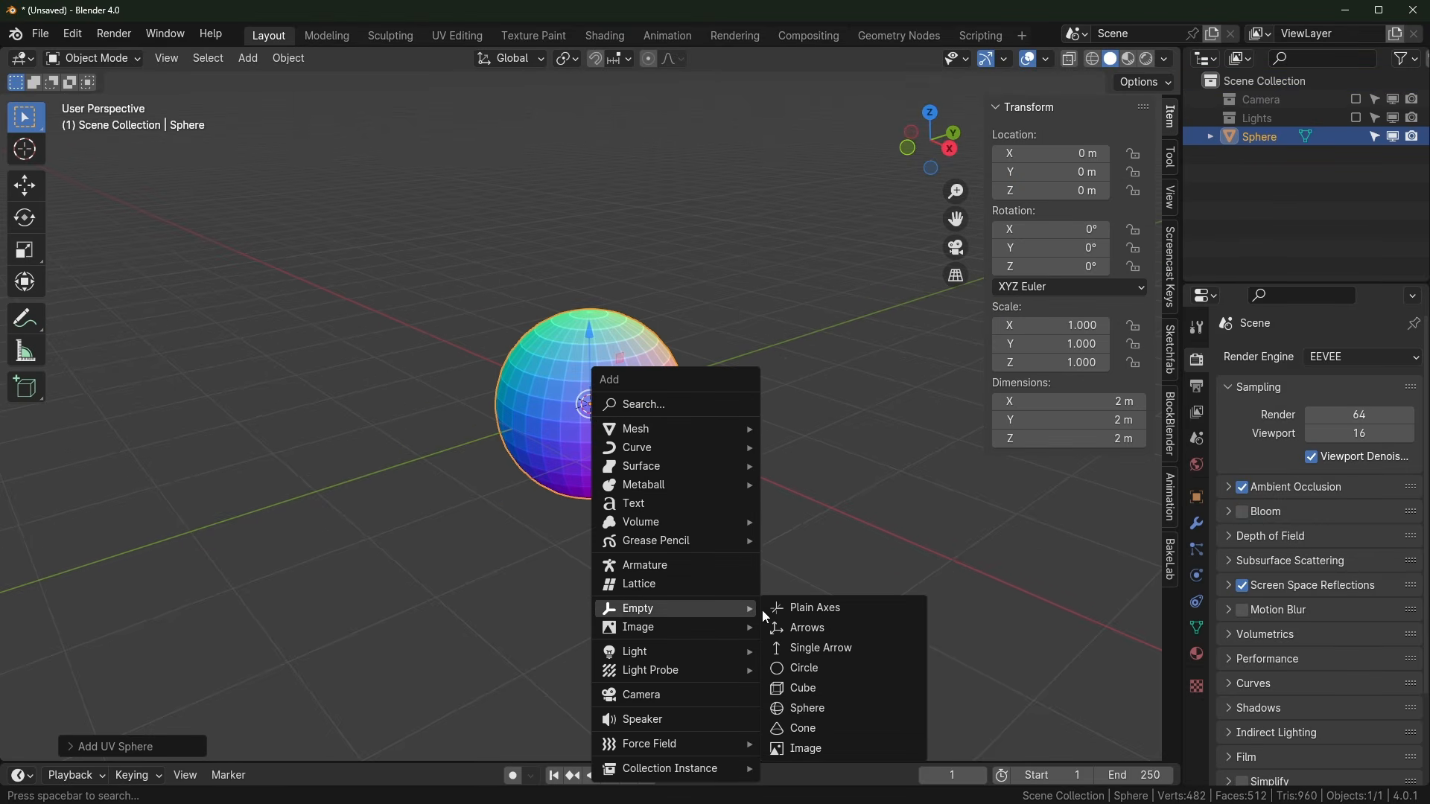
left_click(813, 715)
left_click_drag(599, 347, 571, 253)
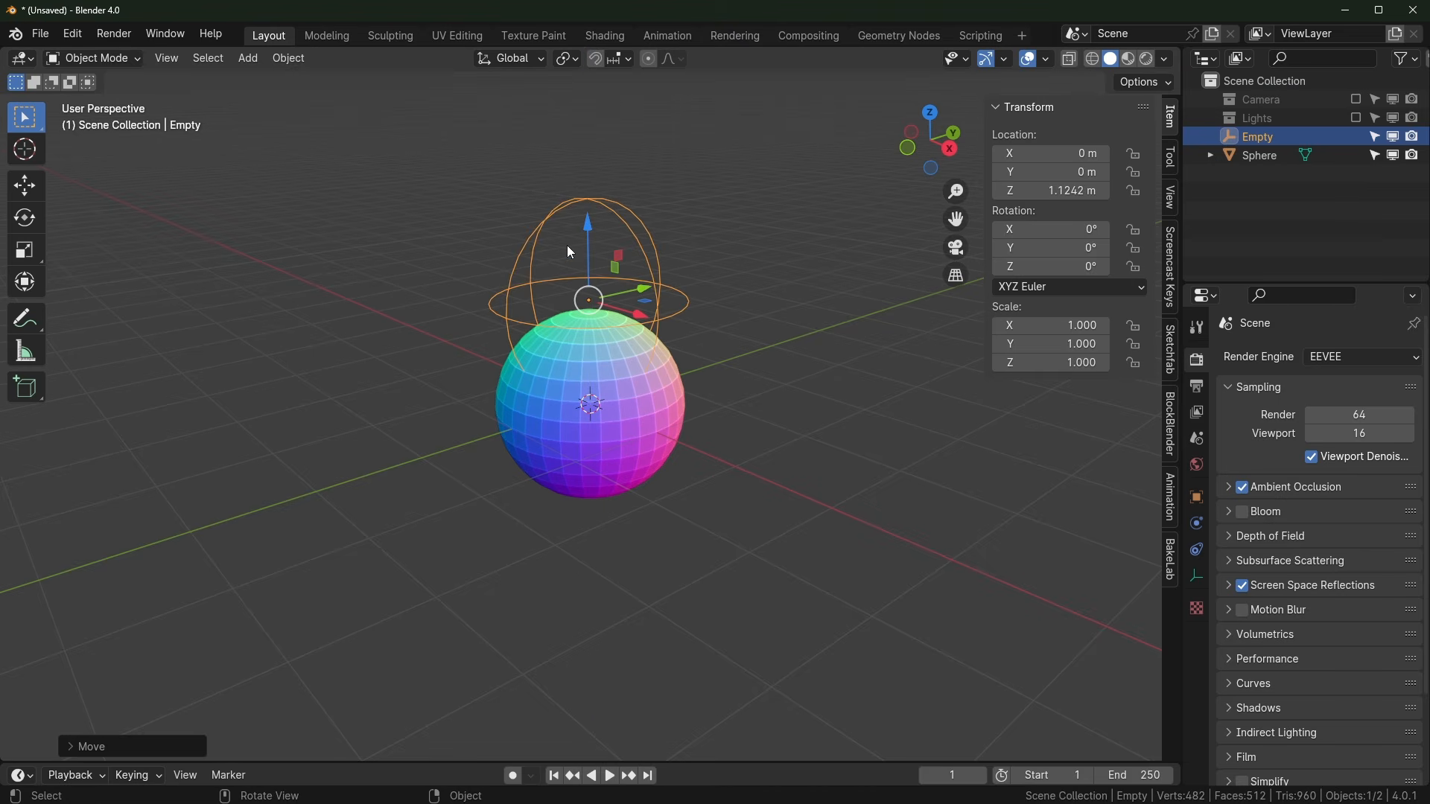
left_click(1198, 577)
left_click(1353, 406)
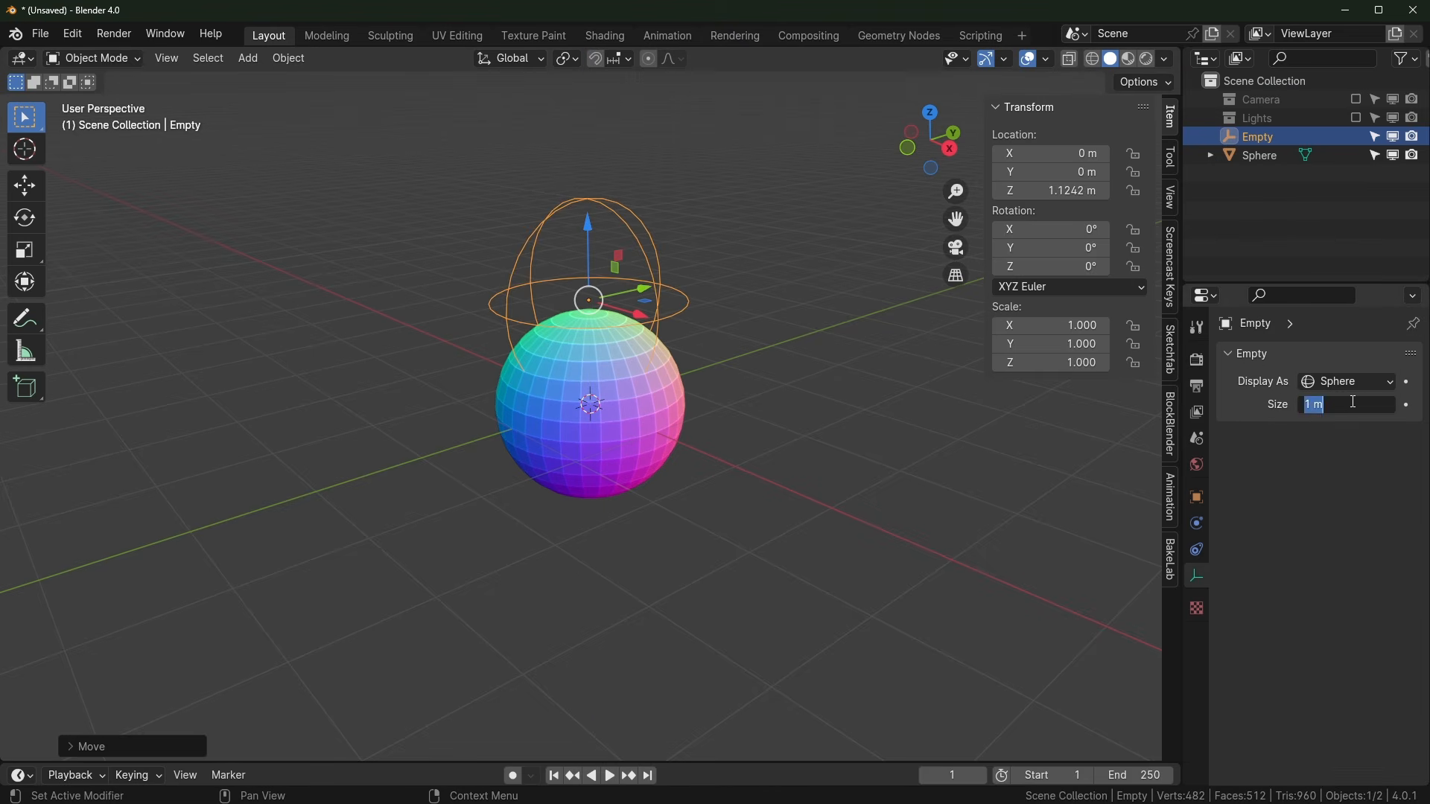
type(".1")
key("Return")
scroll(562, 432, "up", 4)
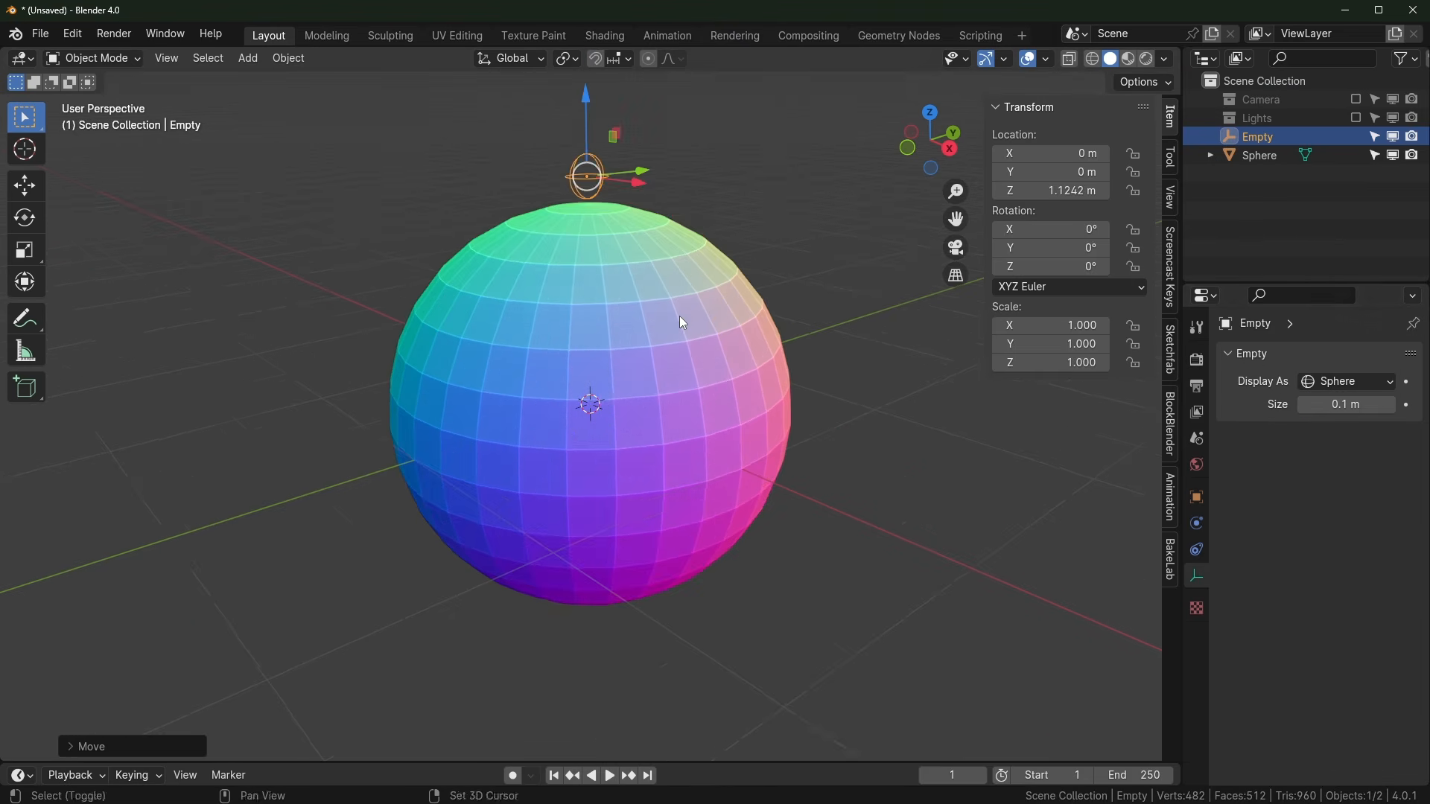
middle_click_drag(679, 316, 697, 397, "shift")
middle_click_drag(697, 396, 721, 396)
left_click(632, 446)
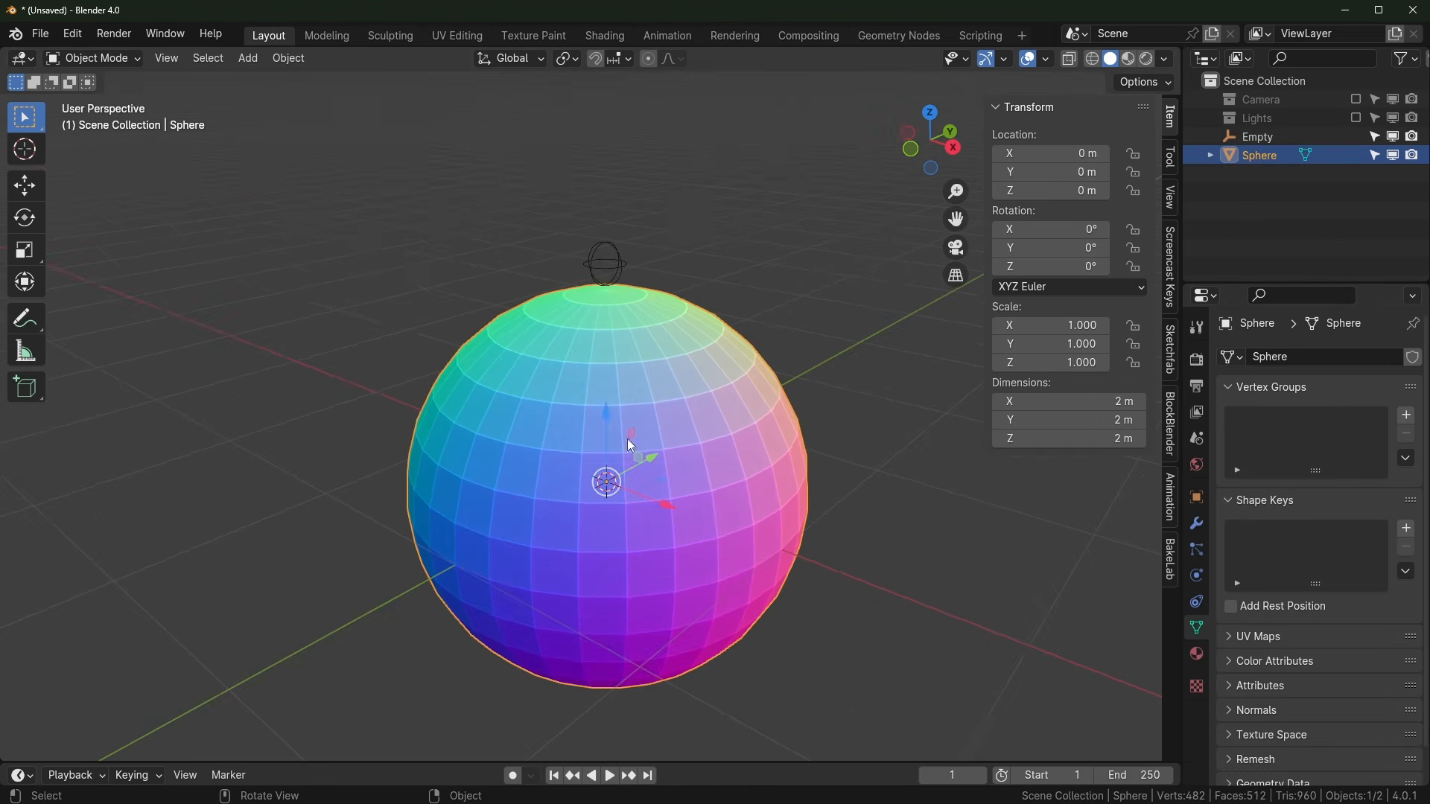
Step: In the Shading workspace with Material Preview on, give the sphere a new material
left_click(610, 35)
scroll(611, 447, "up", 4)
middle_click_drag(591, 386, 609, 327, "shift")
scroll(692, 302, "up", 2)
left_click(1129, 58)
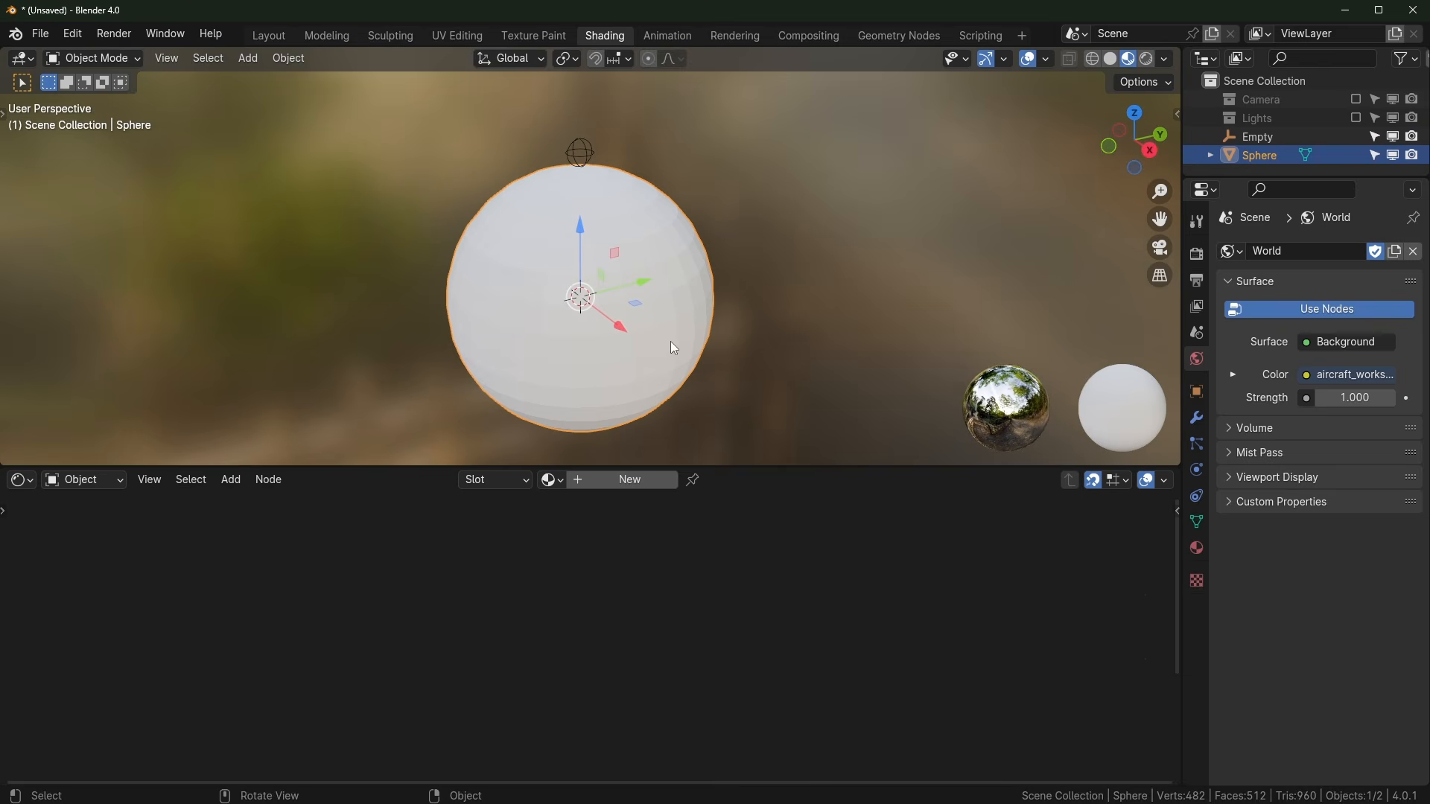
left_click(629, 480)
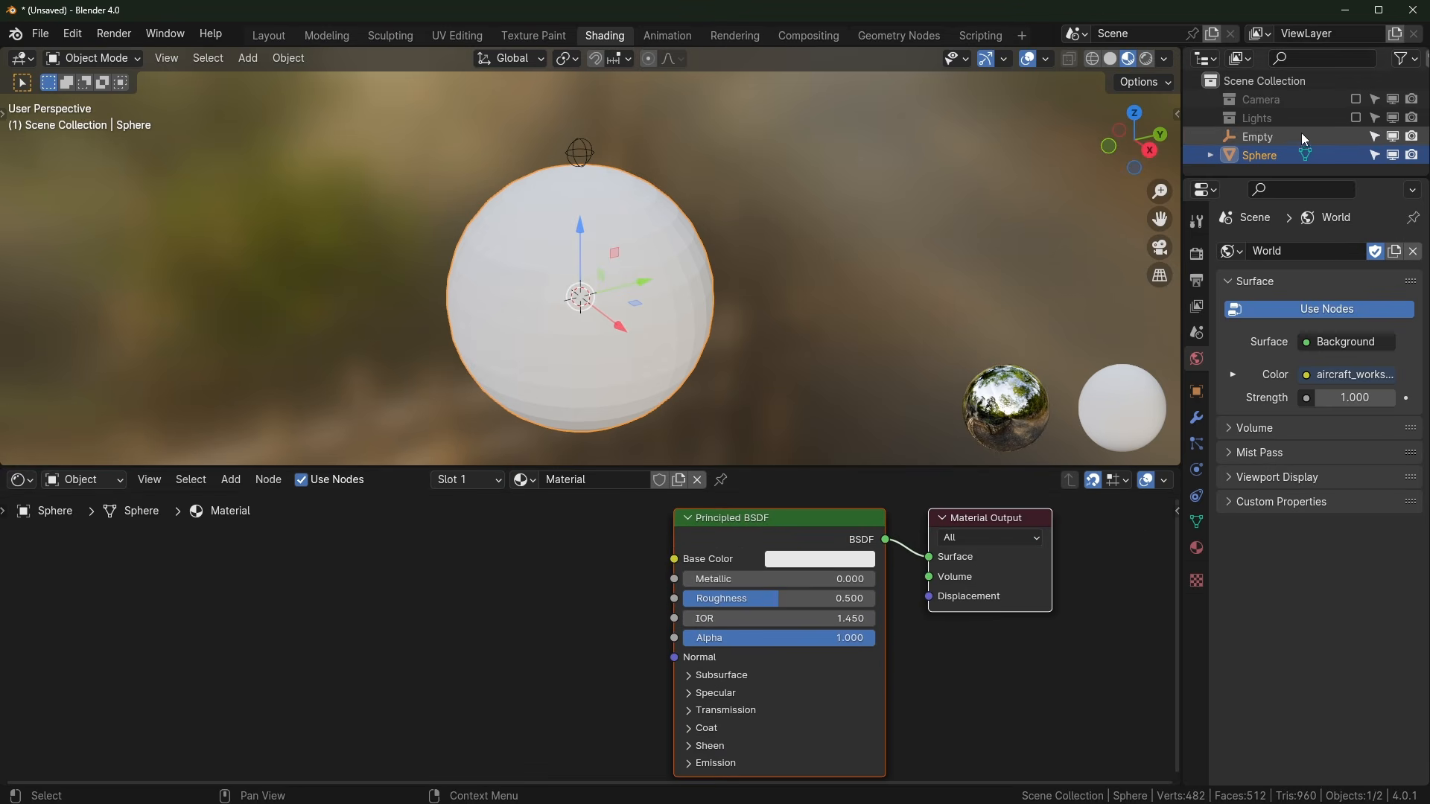
Step: Select the Empty, then add and delete a trial Object Info node
left_click(1257, 135)
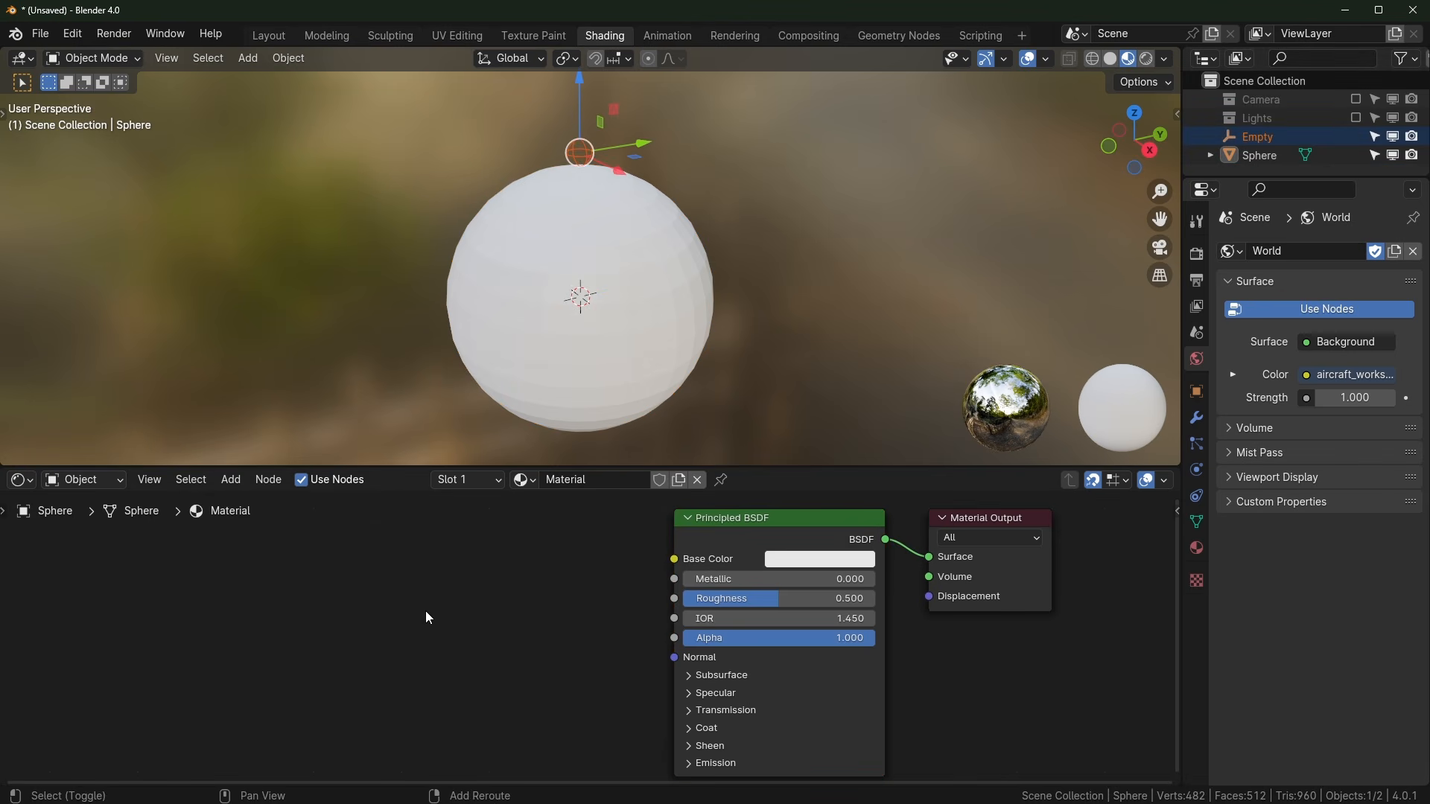
key("shift+a")
mouse_move(427, 616)
type("obje")
key("Return")
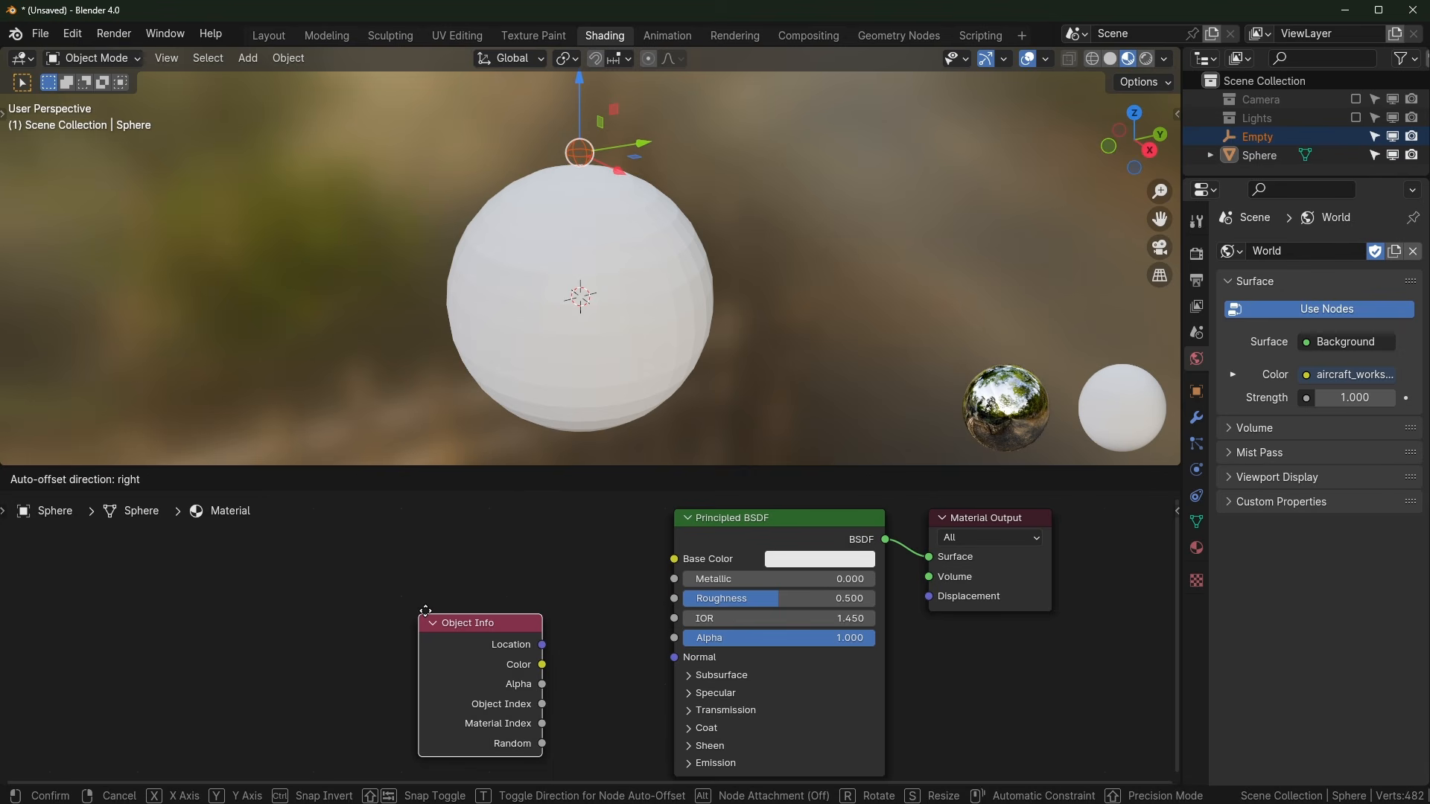
left_click(425, 610)
key("x")
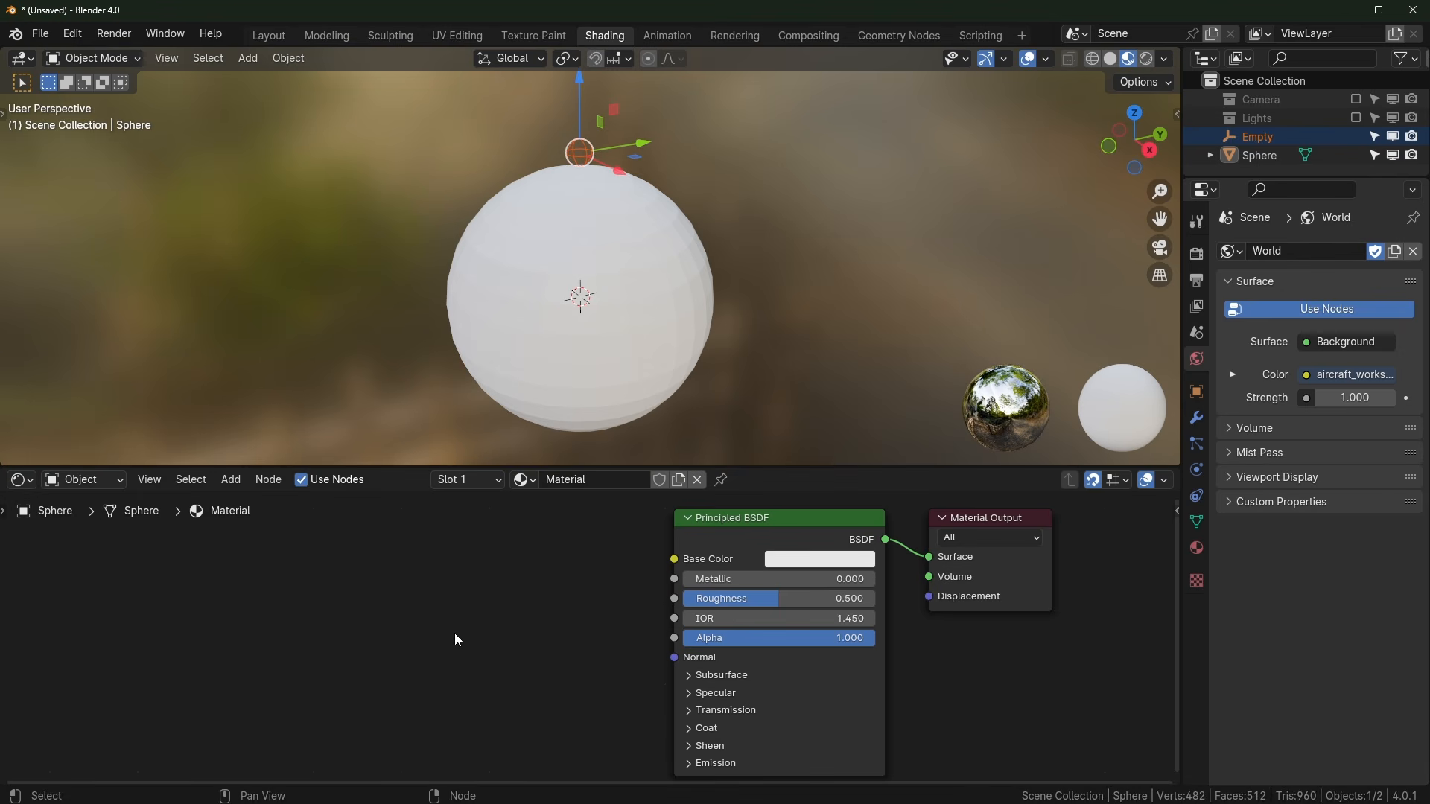
Step: Add a Texture Coordinate node with Object set to Empty and preview its Generated output
key("shift+a")
mouse_move(458, 639)
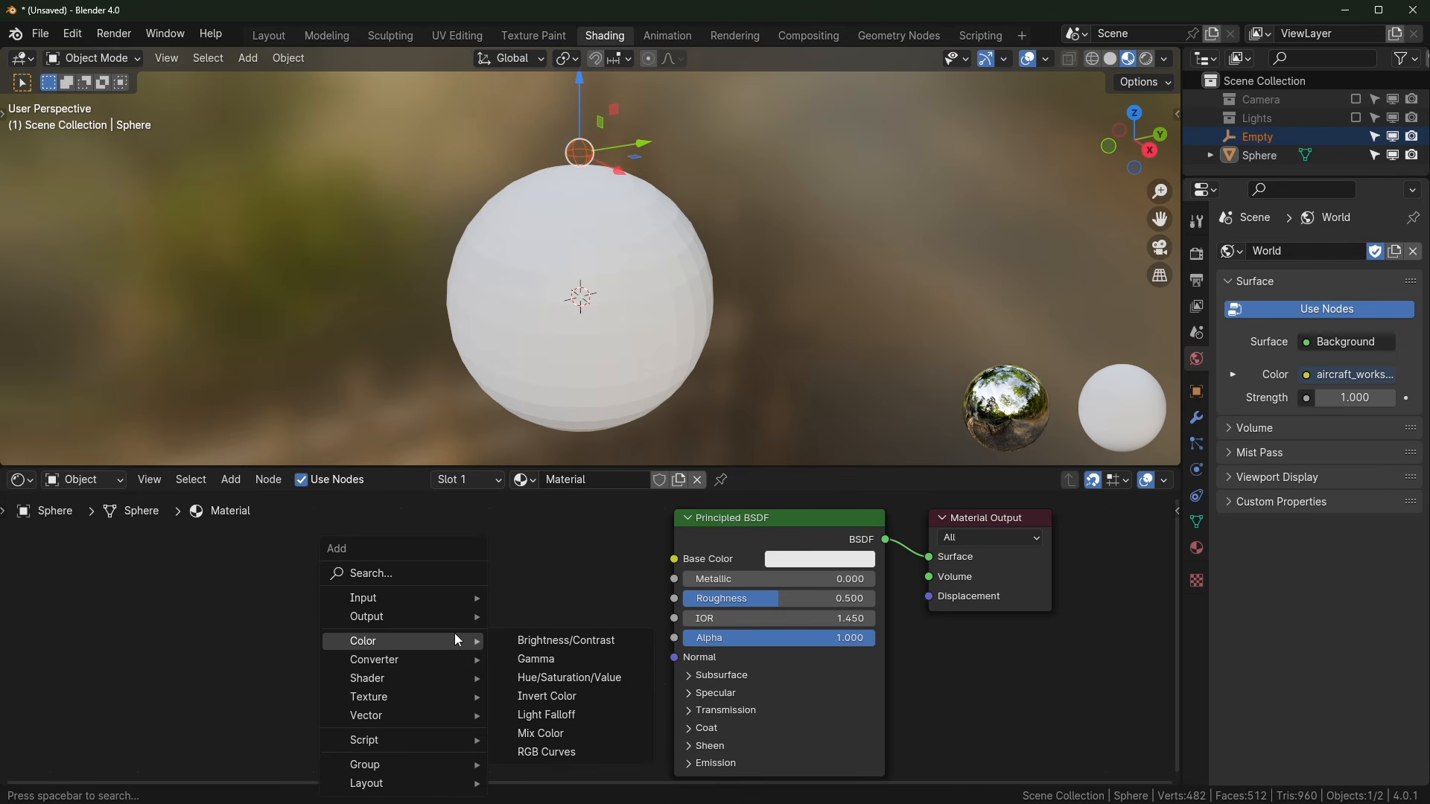
type("coord")
key("Return")
left_click(350, 510)
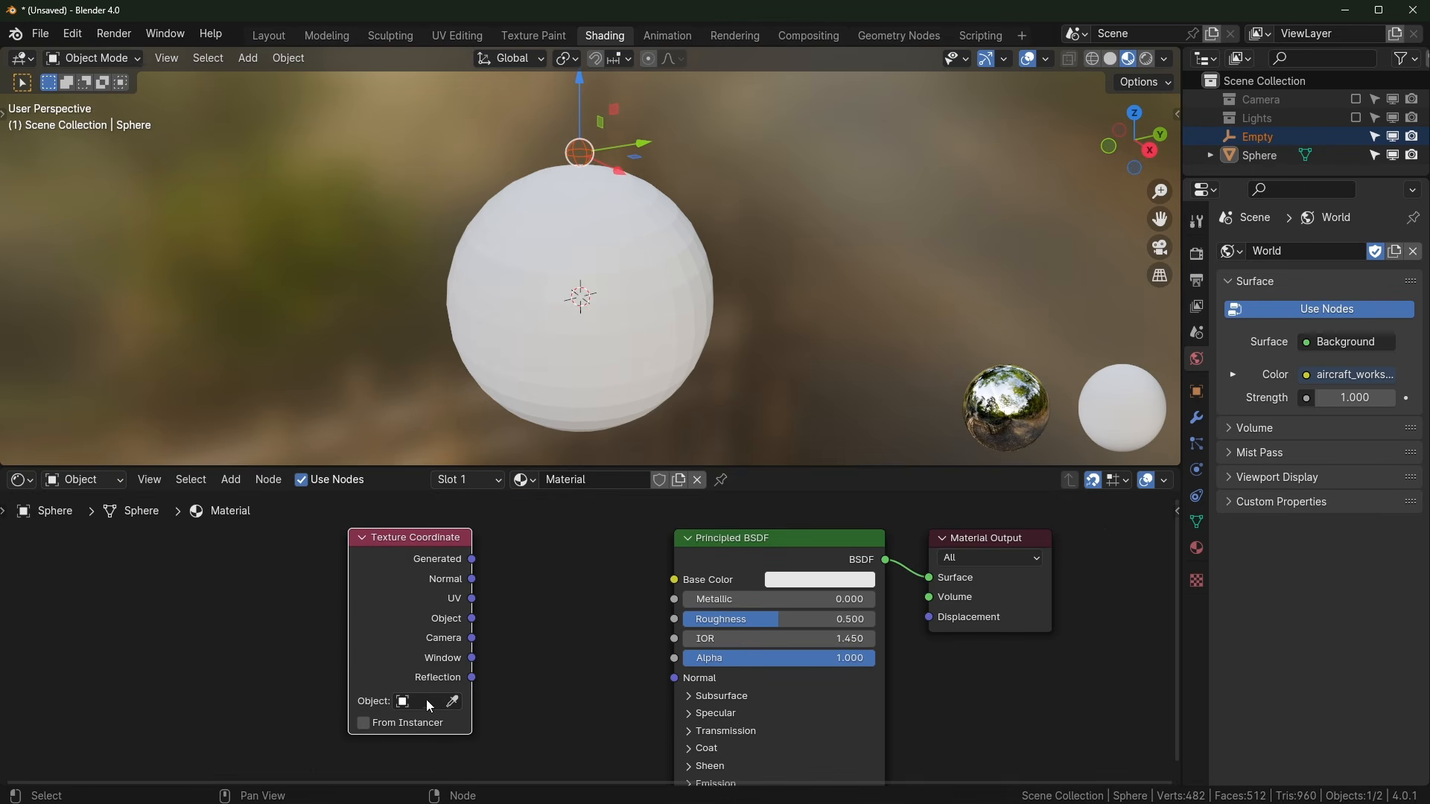
left_click(415, 703)
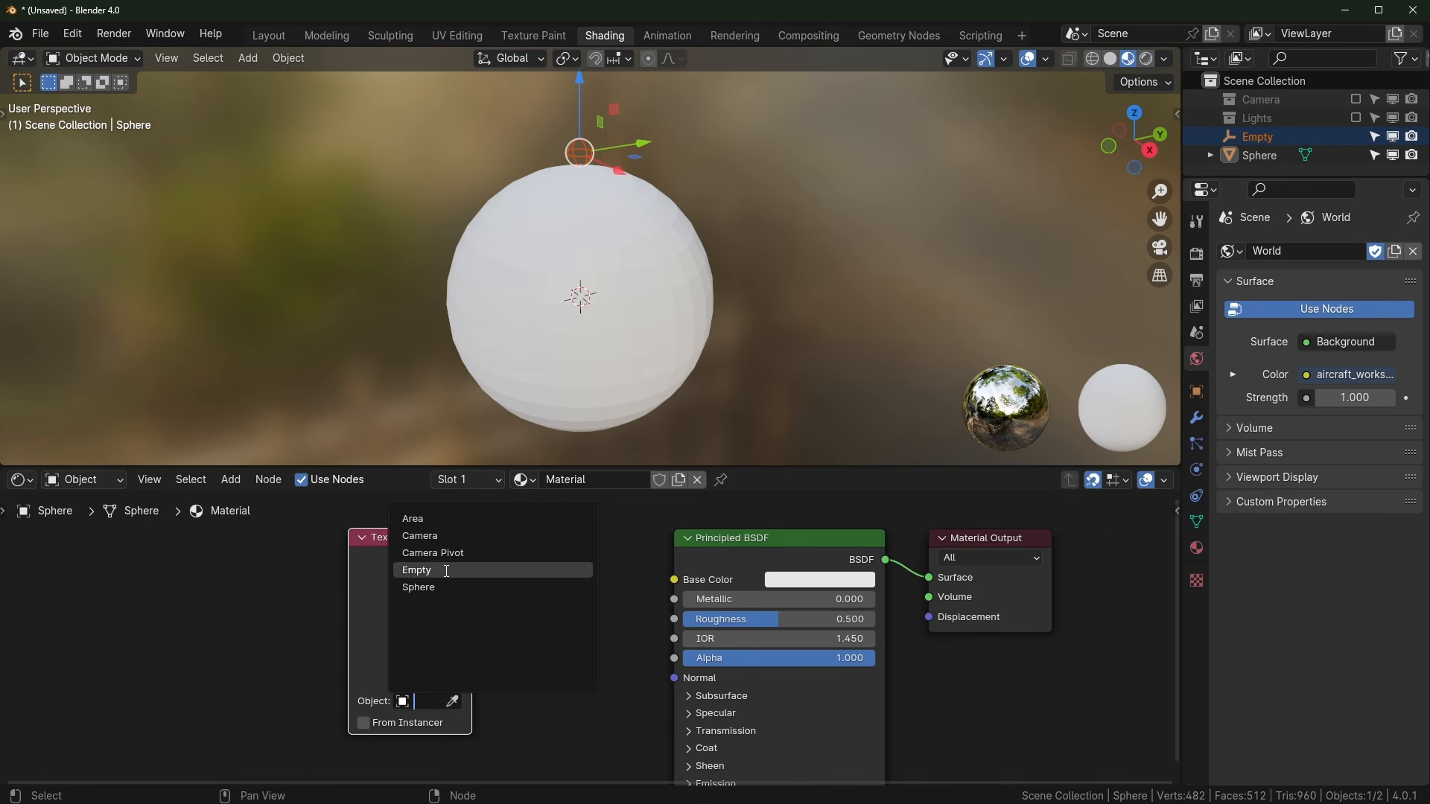
left_click(387, 564)
left_click_drag(385, 554, 268, 637)
left_click(315, 551, "ctrl+shift")
Step: Preview the Normal, UV and Object coordinate outputs on the sphere
left_click(314, 554, "ctrl+shift")
left_click(313, 556, "ctrl+shift")
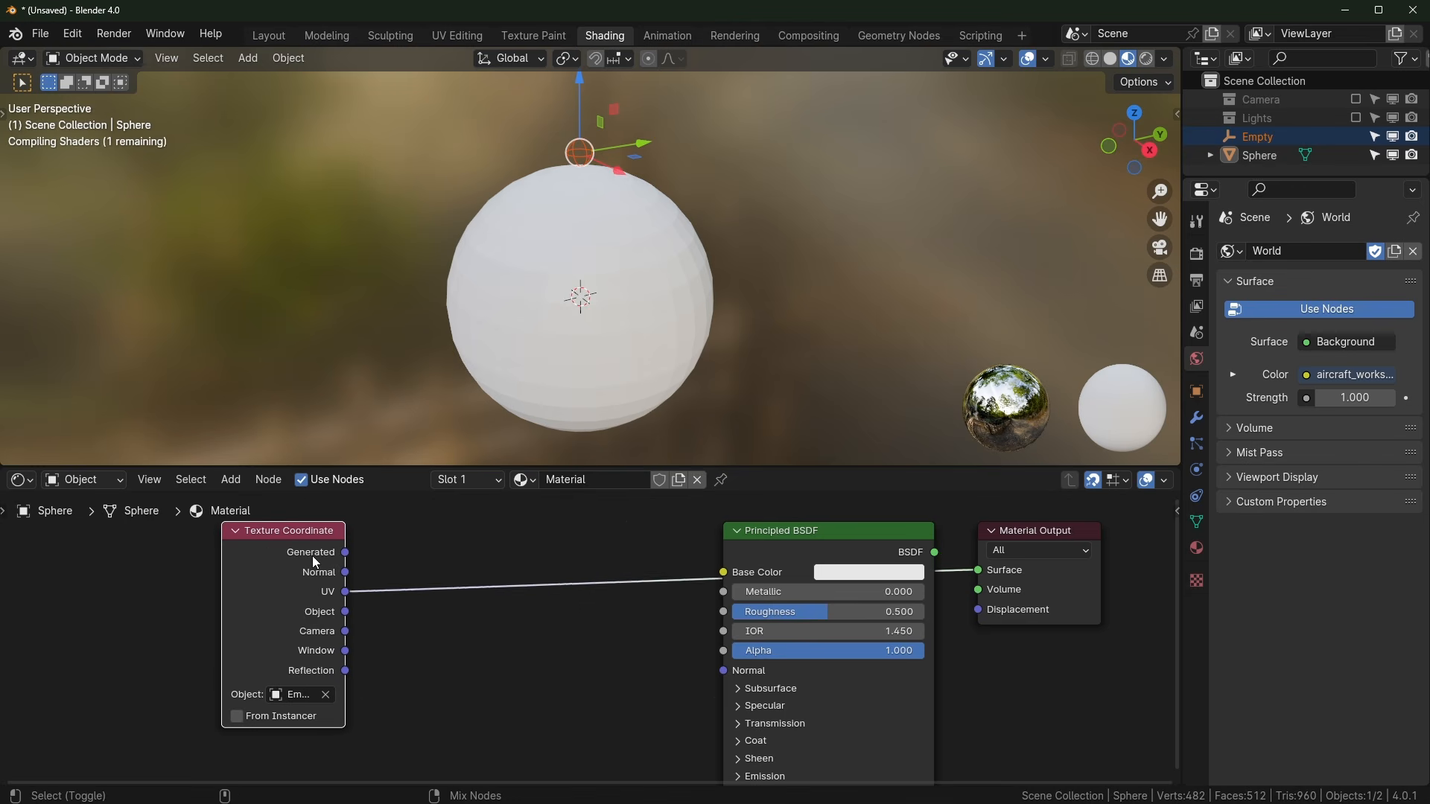
left_click(313, 556, "ctrl+shift")
middle_click_drag(526, 149, 618, 146)
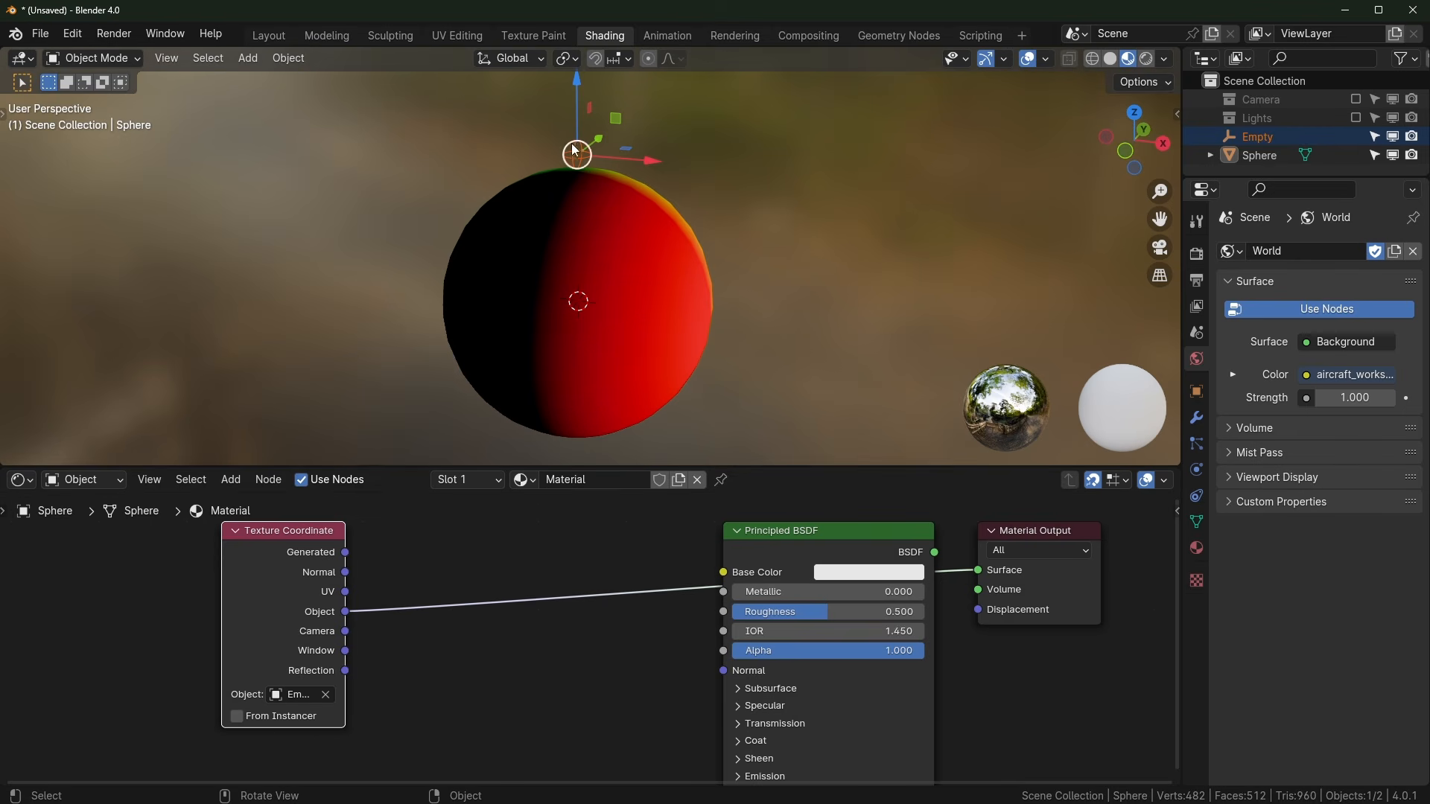
scroll(565, 198, "up", 1)
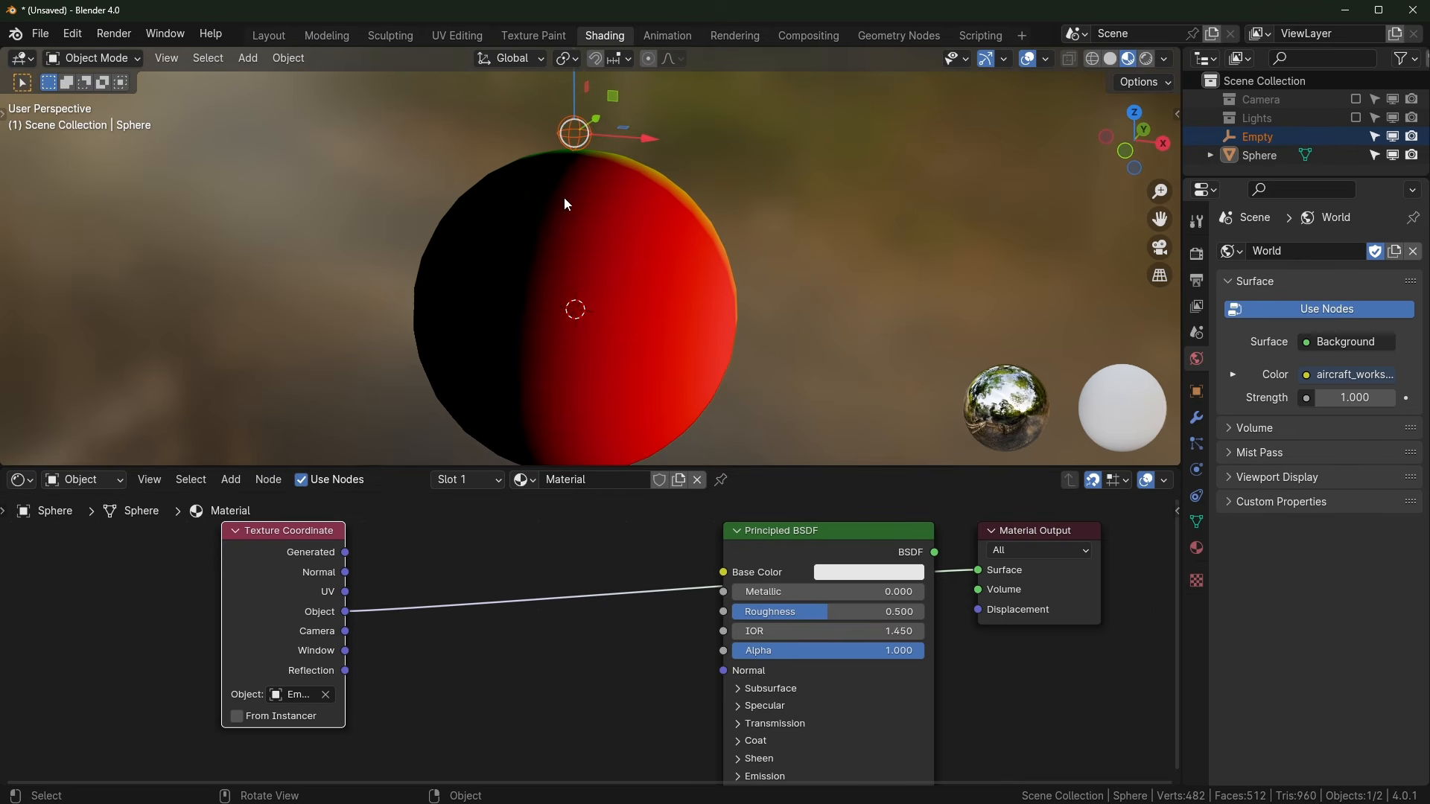
Step: Pin the sphere's node tree, test-move the Empty, and return the sphere to plain white
left_click(721, 480)
left_click(572, 135)
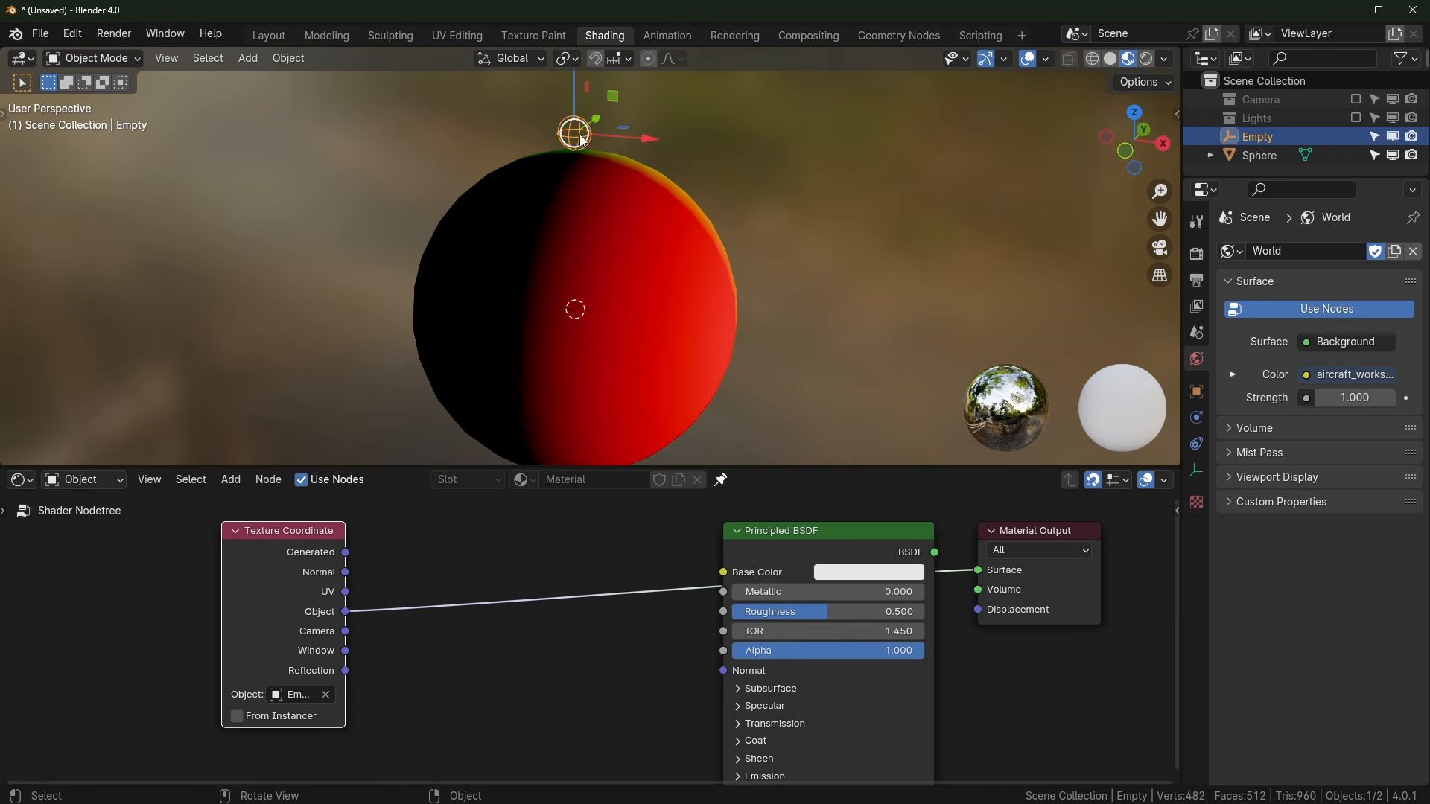
key("g")
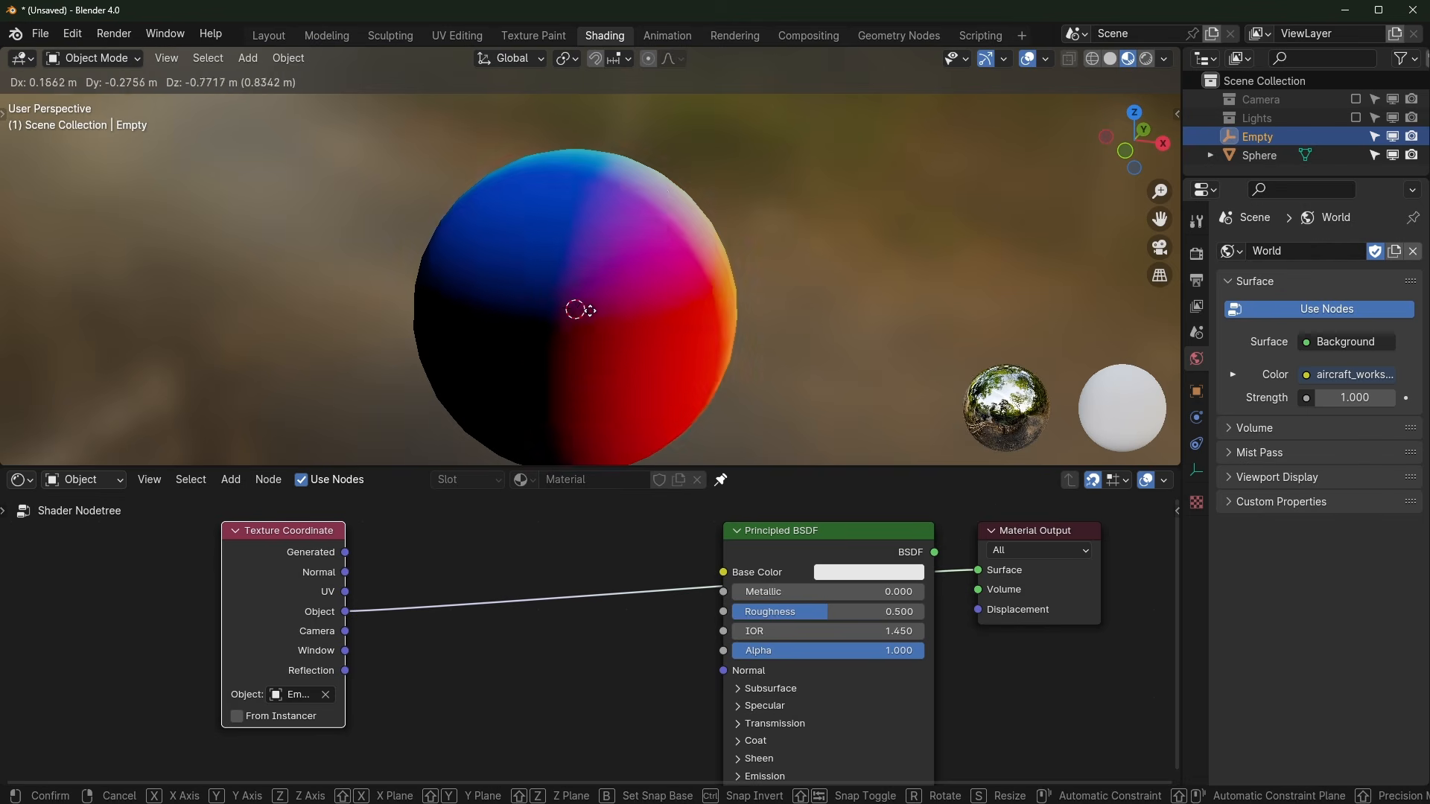
right_click(563, 141)
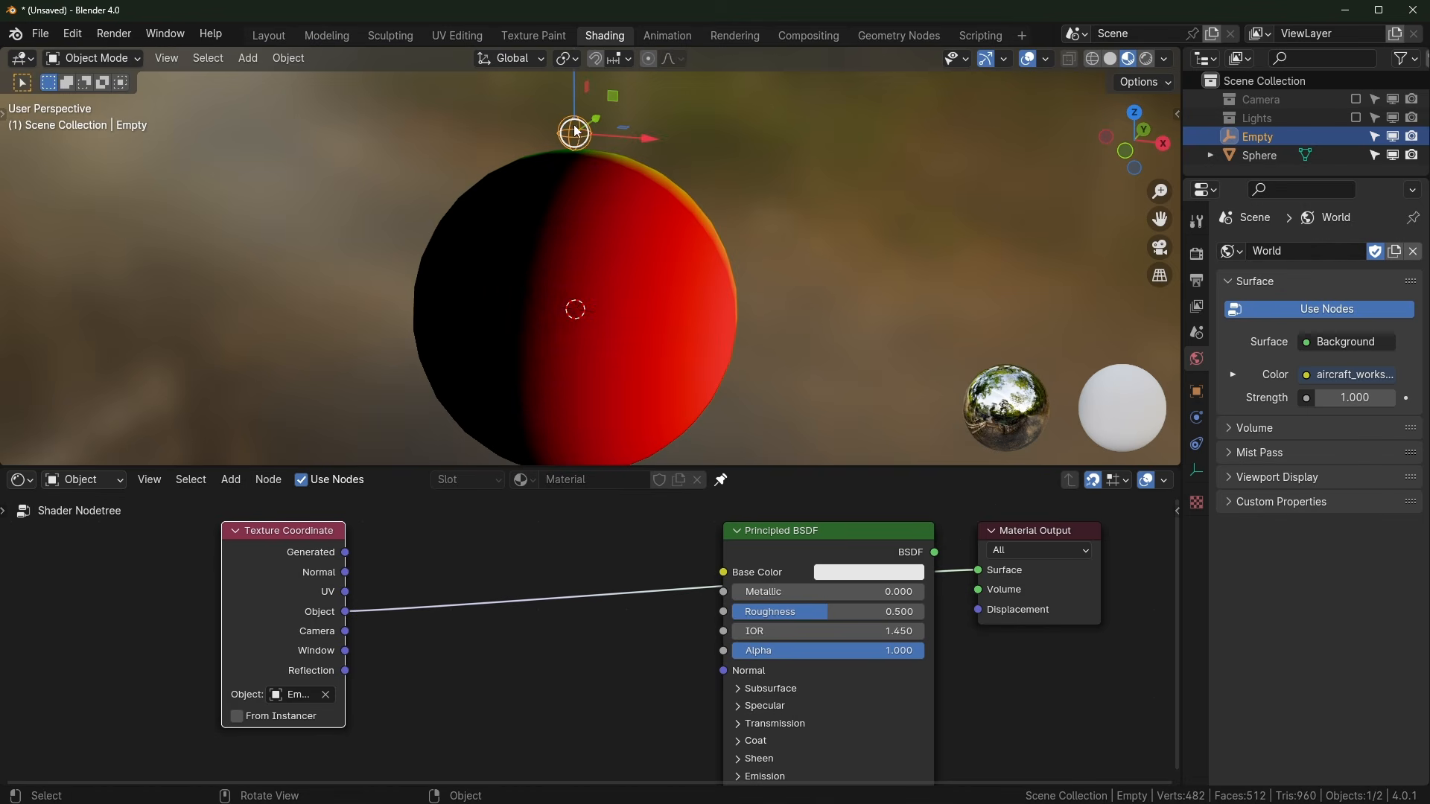
left_click(852, 534, "ctrl+shift")
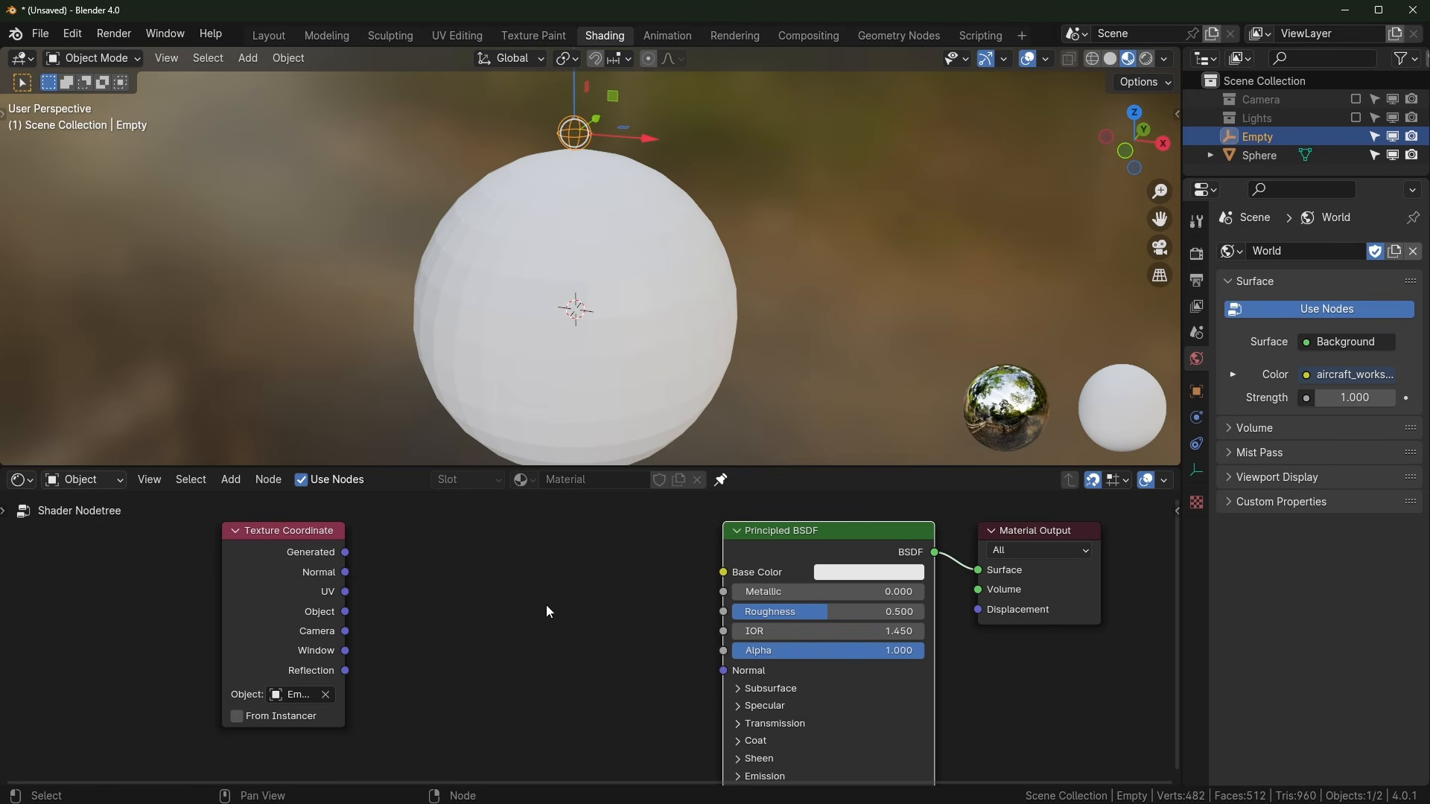
Step: Add a Vector Math node set to the Length operation
key("shift+a")
mouse_move(547, 604)
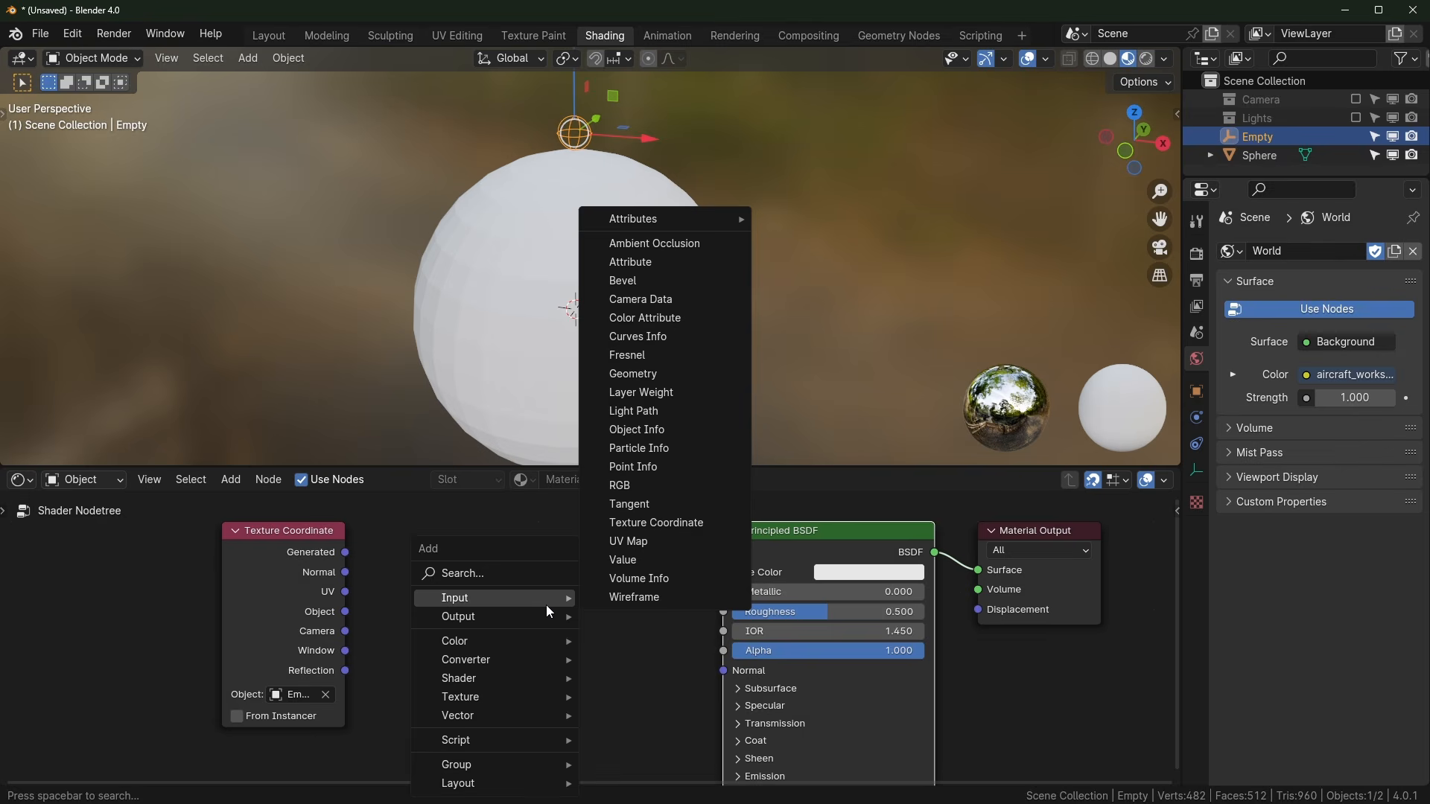
type("math")
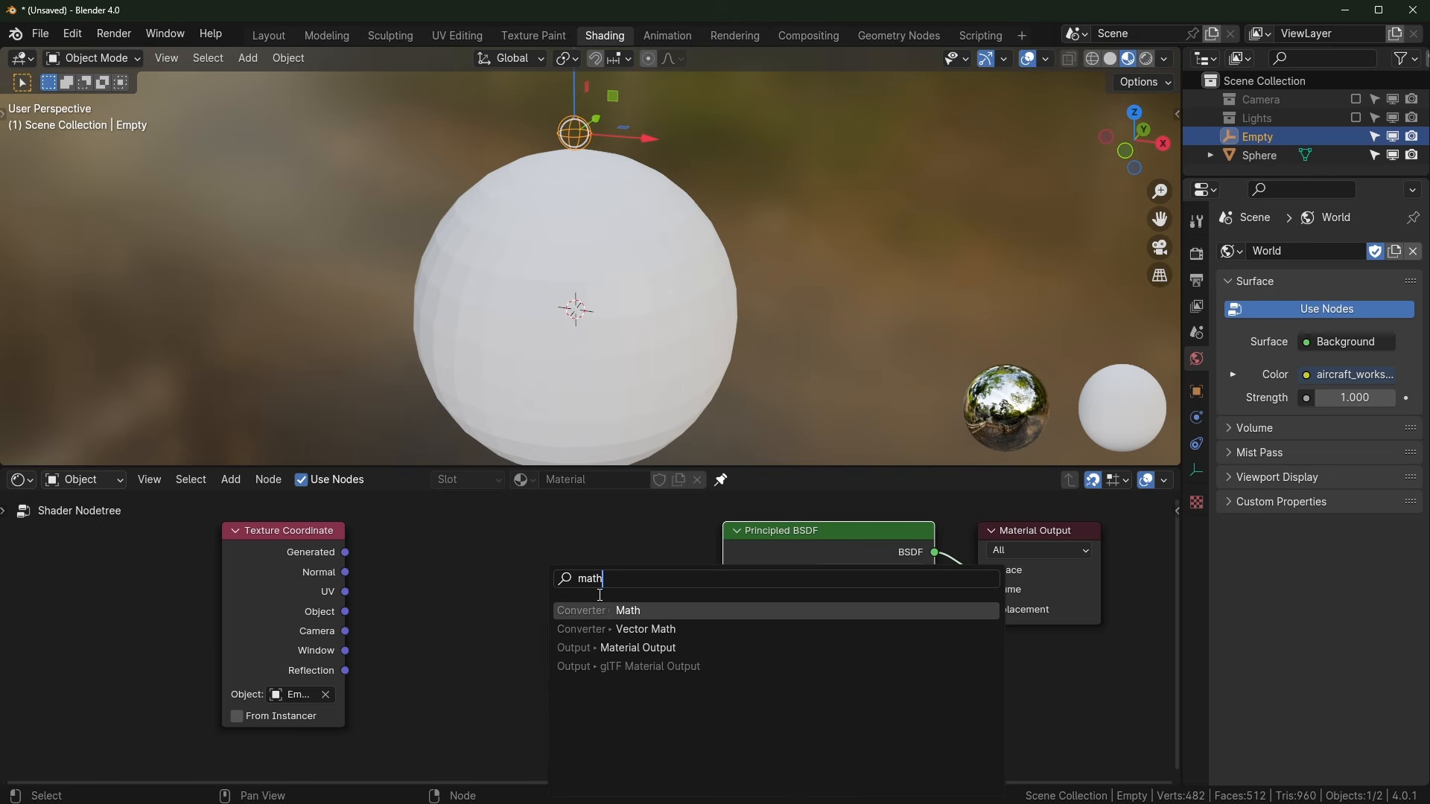
left_click(603, 629)
left_click(501, 600)
left_click(503, 600)
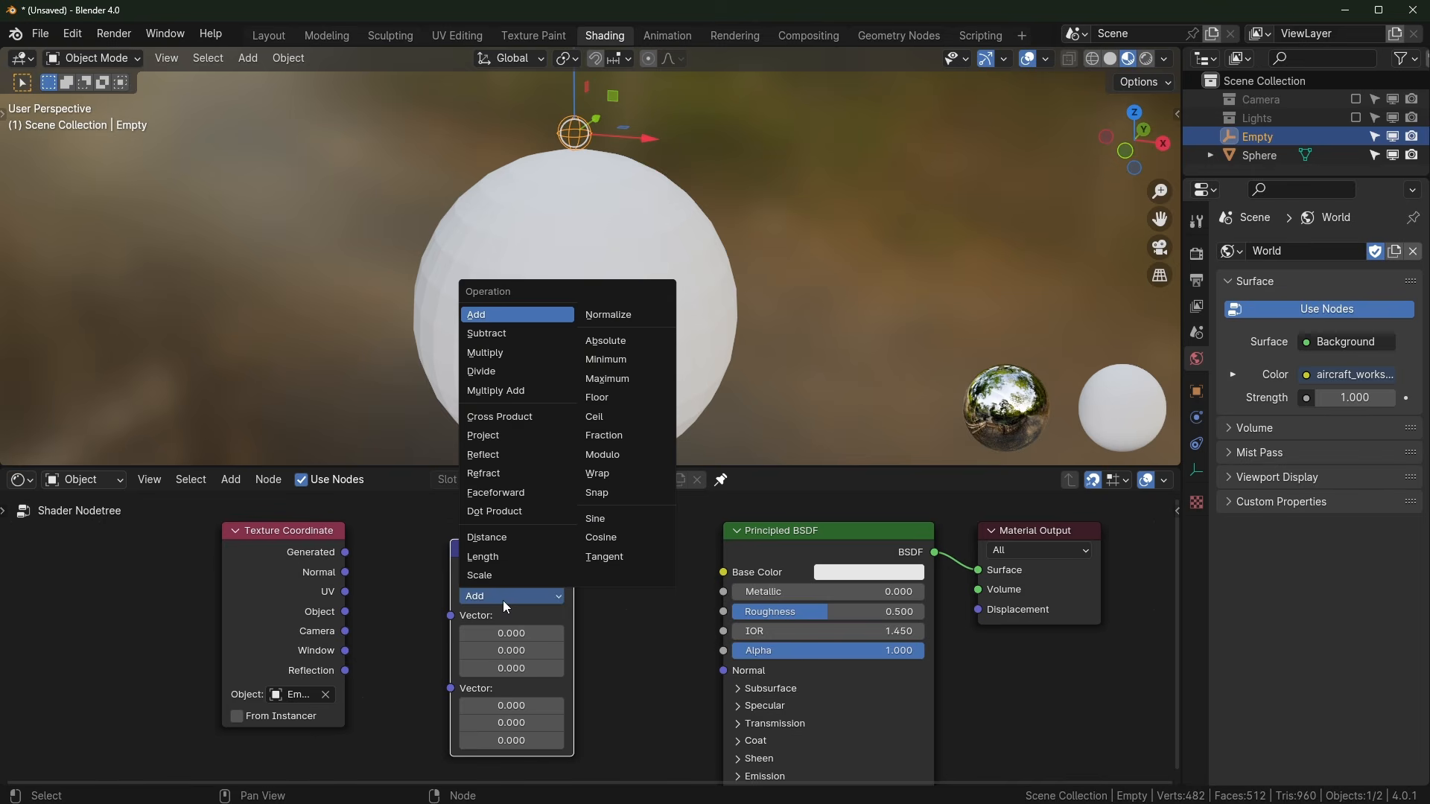
left_click(511, 559)
Step: Link the Texture Coordinate Object output into Length and preview its value on the sphere
left_click_drag(306, 552, 270, 551)
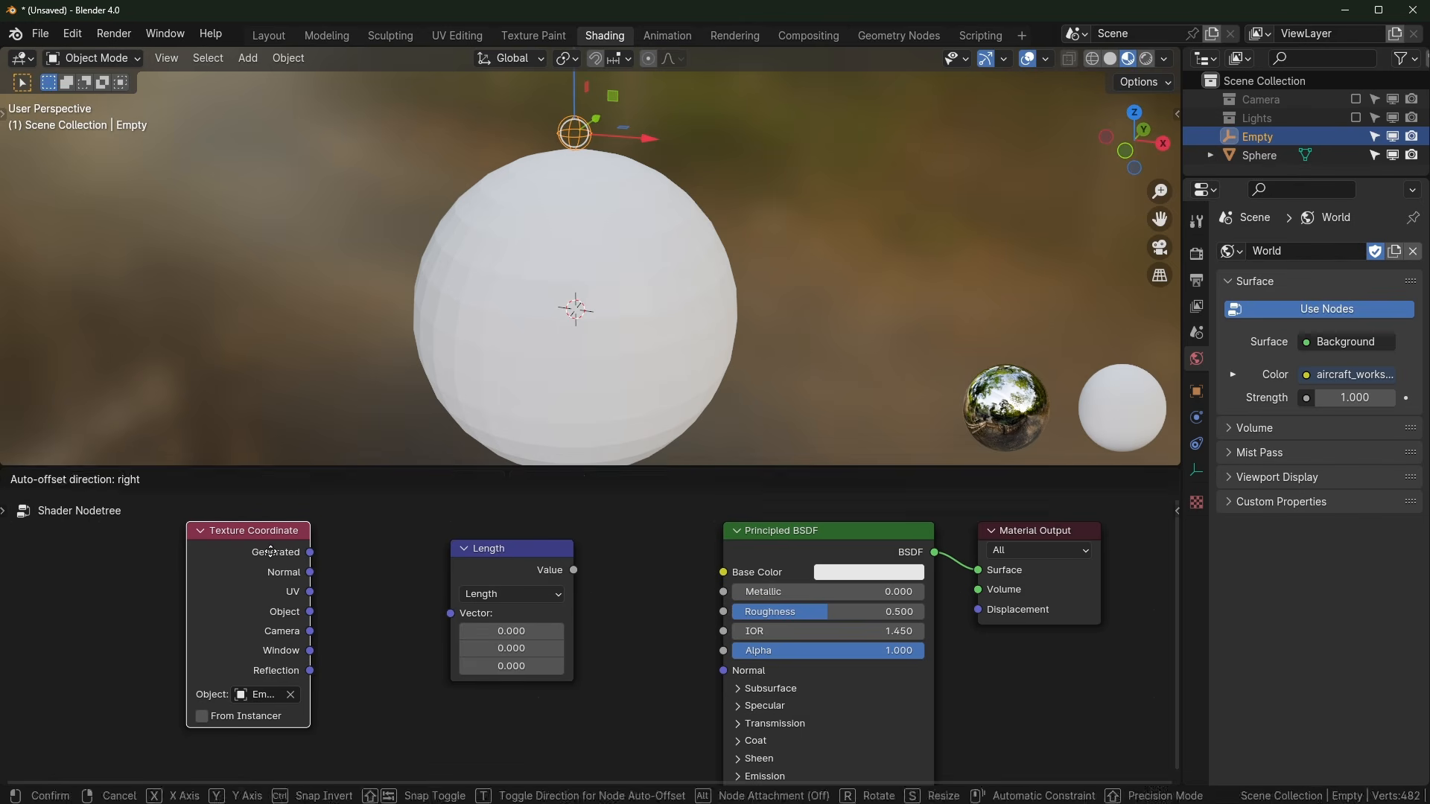
left_click_drag(450, 605, 414, 587)
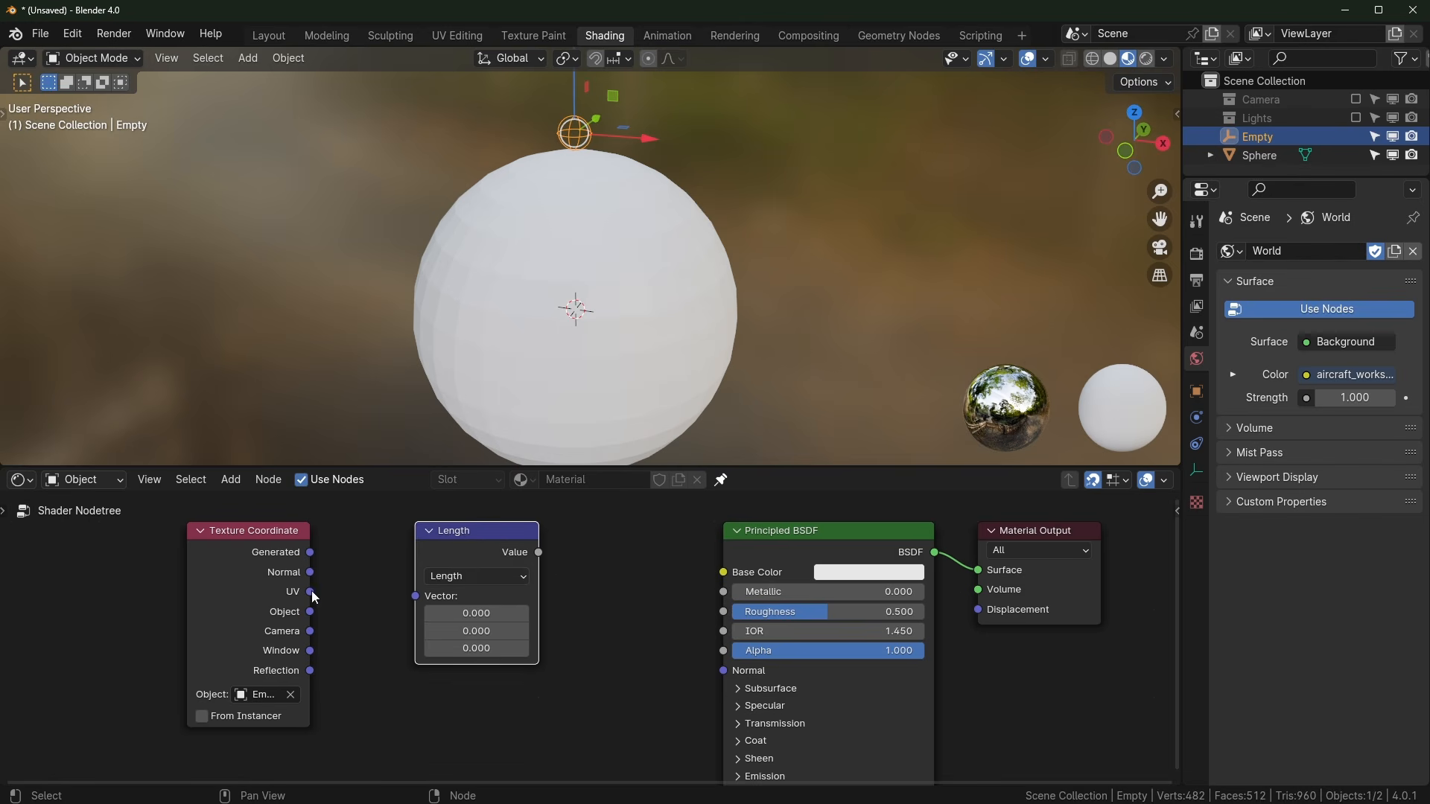
left_click_drag(313, 612, 413, 597)
left_click(516, 536, "ctrl+shift")
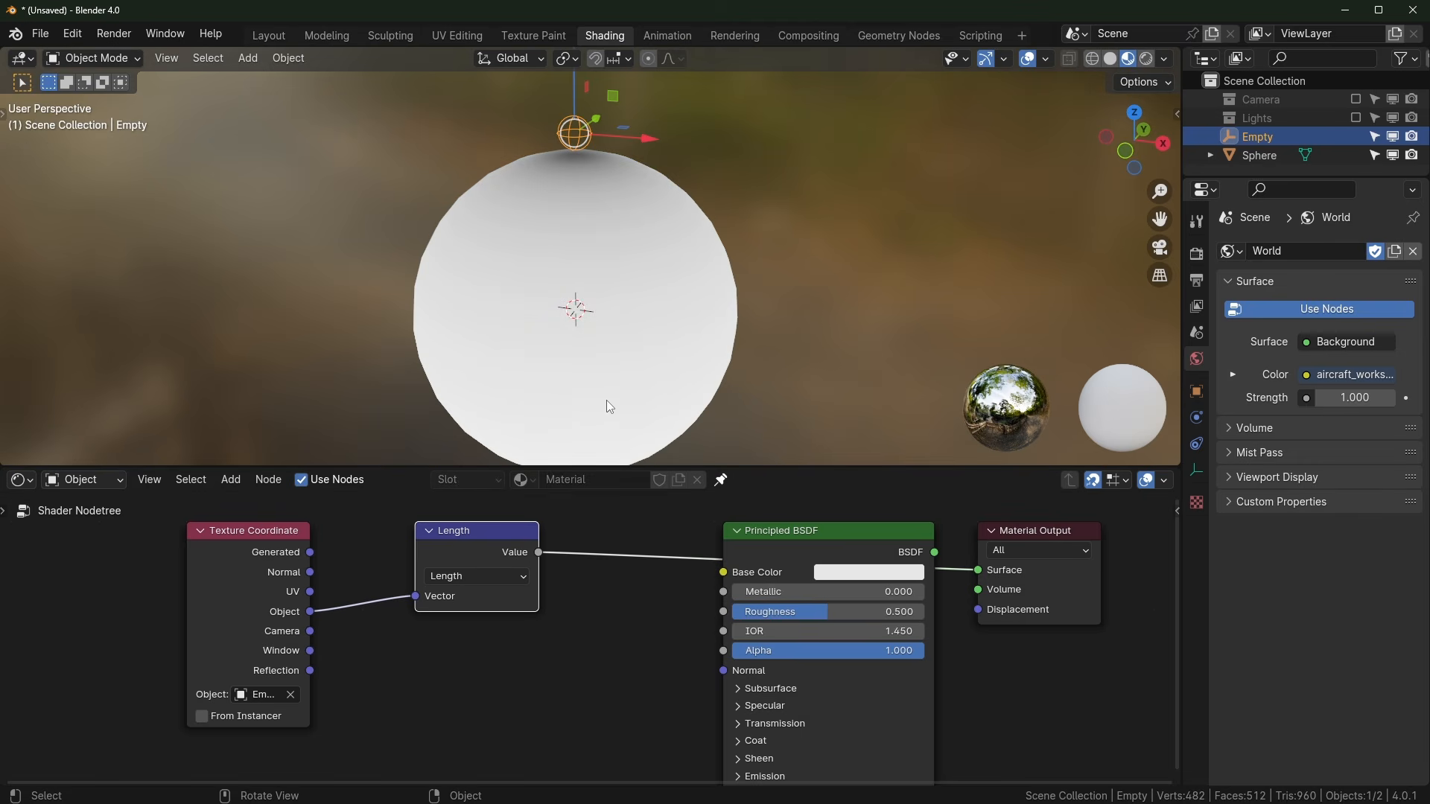
Step: Move the Empty down so it rests on top of the sphere
middle_click_drag(676, 189, 525, 143)
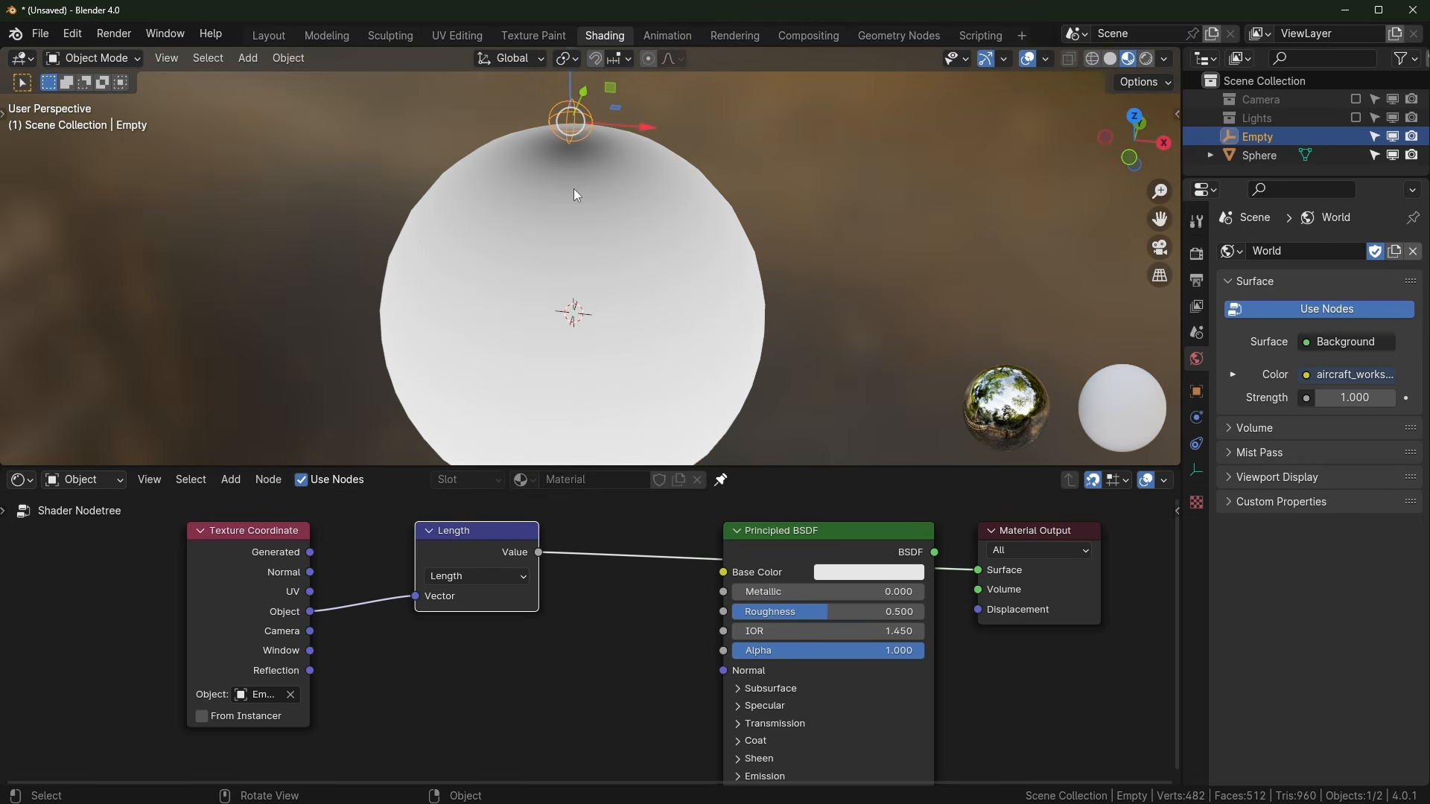
scroll(572, 183, "up", 2)
middle_click_drag(572, 91, 589, 175, "shift")
left_click_drag(583, 160, 586, 230)
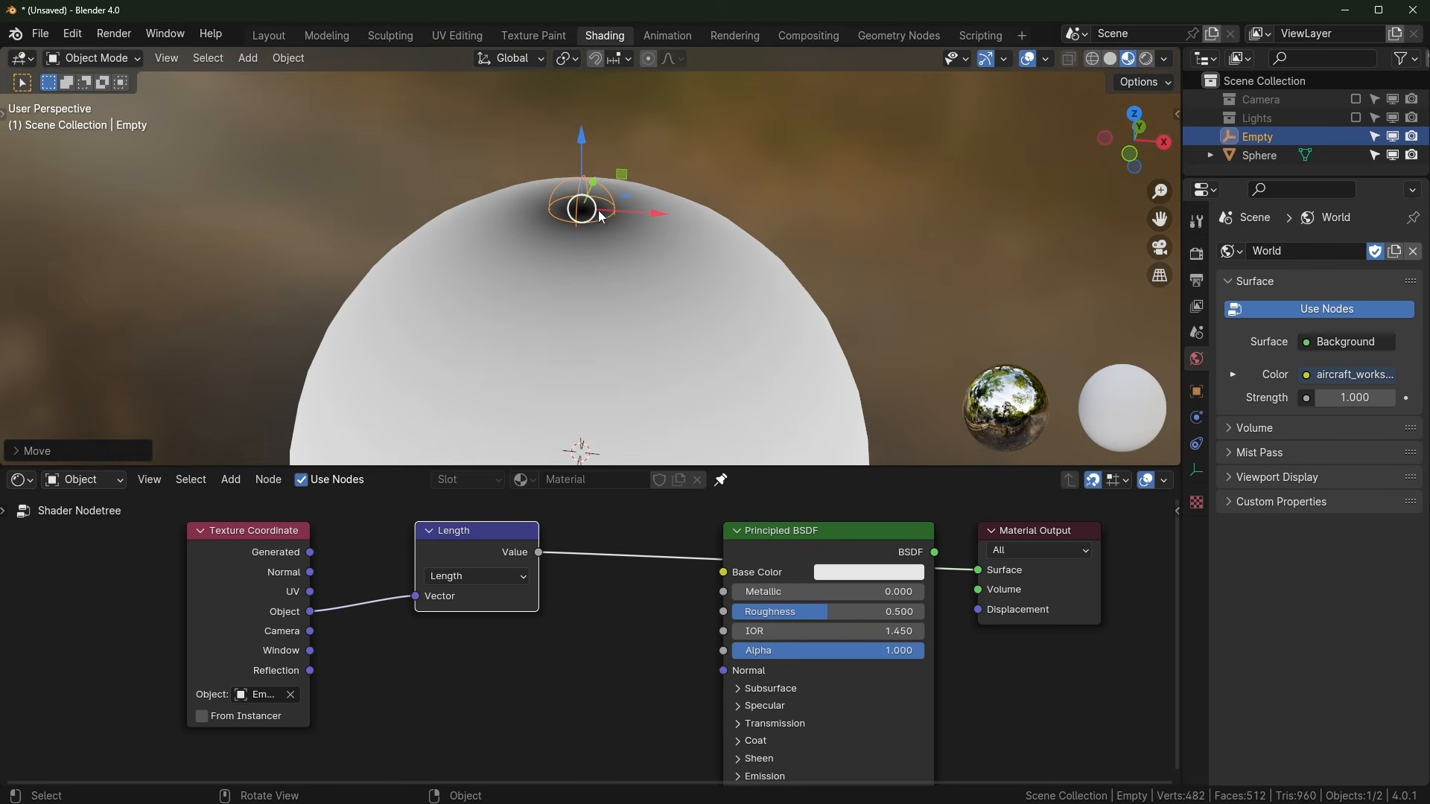
scroll(745, 424, "down", 2)
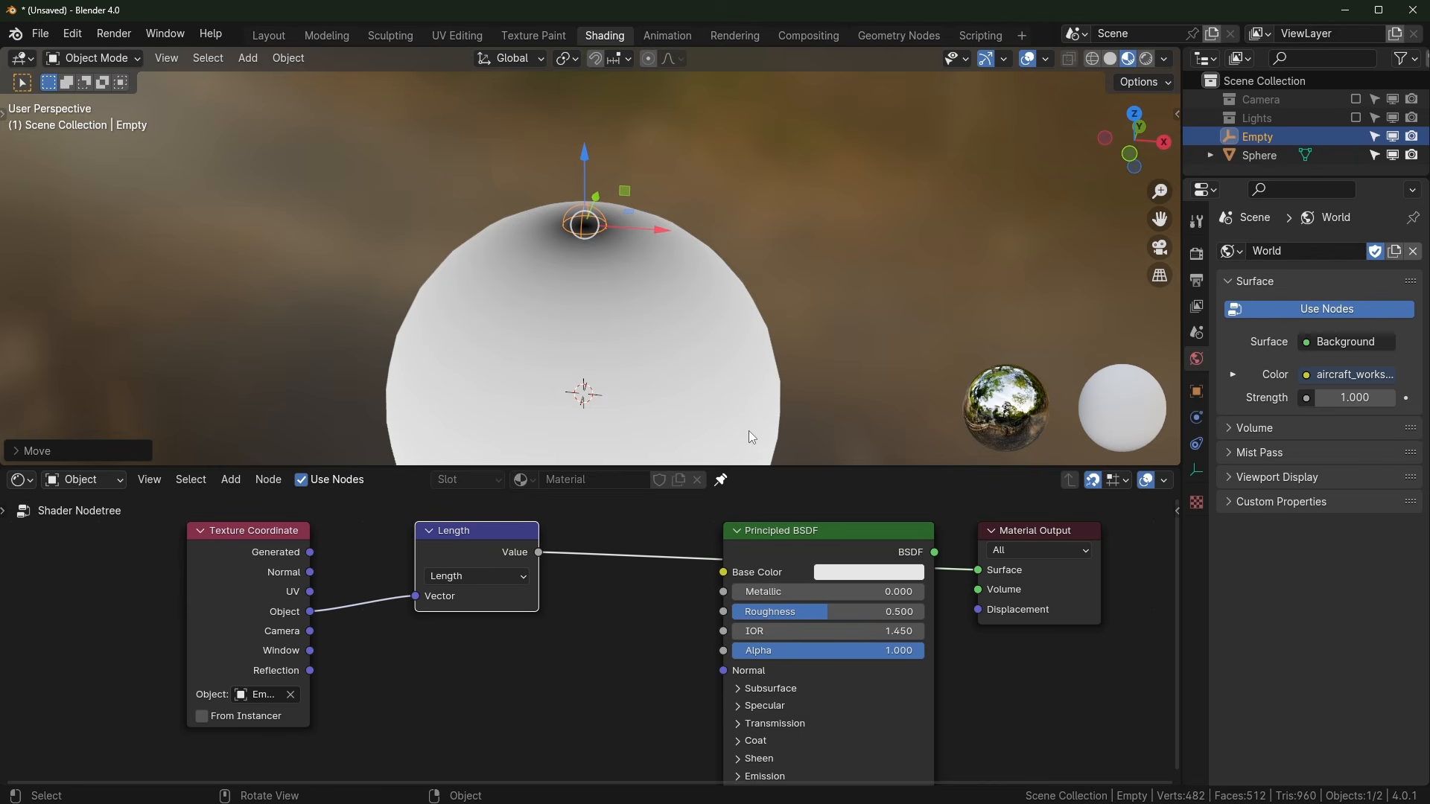
middle_click_drag(776, 459, 645, 275)
scroll(584, 376, "down", 2)
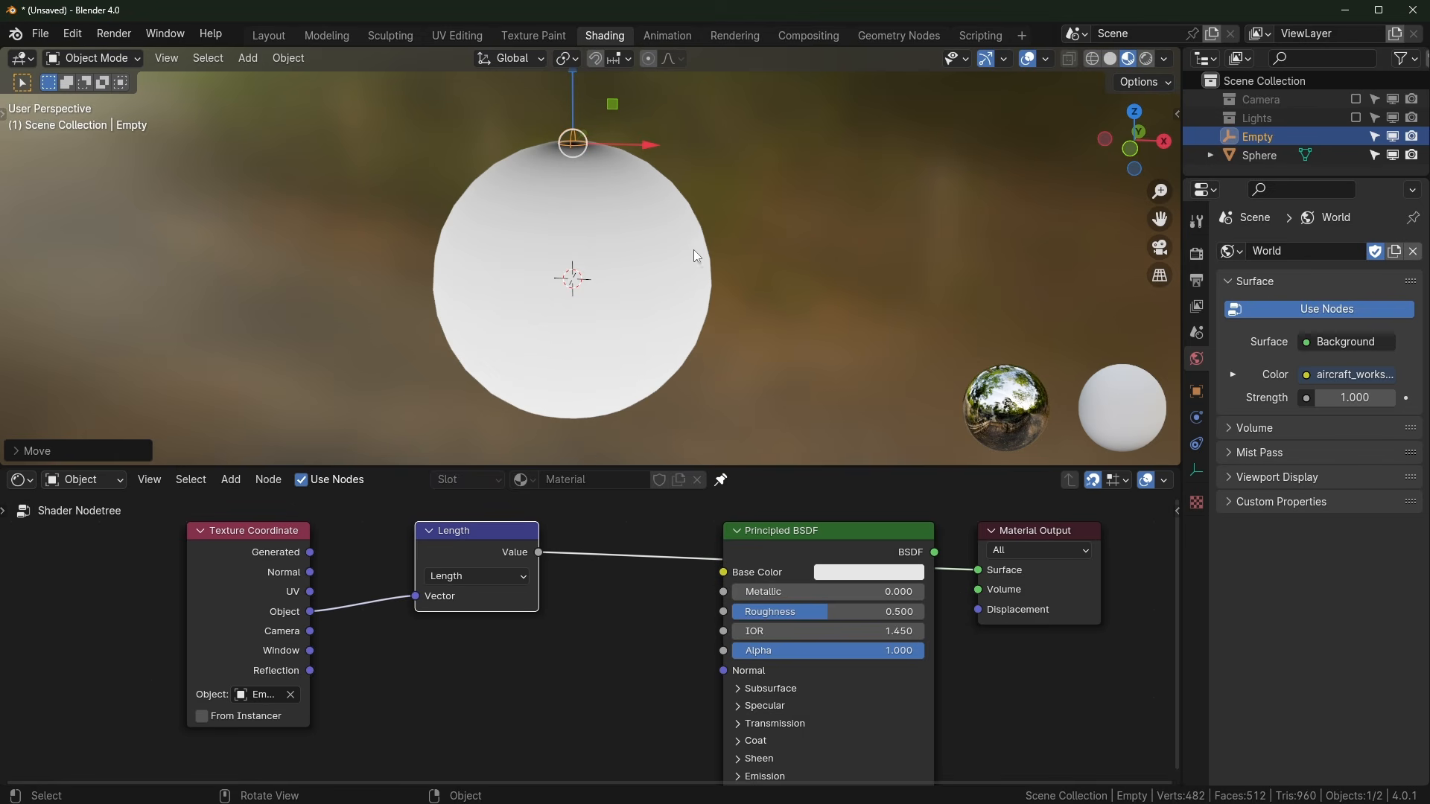
Step: Rearrange the Texture Coordinate and Length nodes further left and lower in the editor
middle_click_drag(566, 618, 631, 625)
left_click_drag(320, 537, 144, 519)
left_click_drag(543, 536, 297, 519)
left_click_drag(400, 632, 88, 566)
left_click_drag(296, 536, 301, 574)
left_click(464, 648)
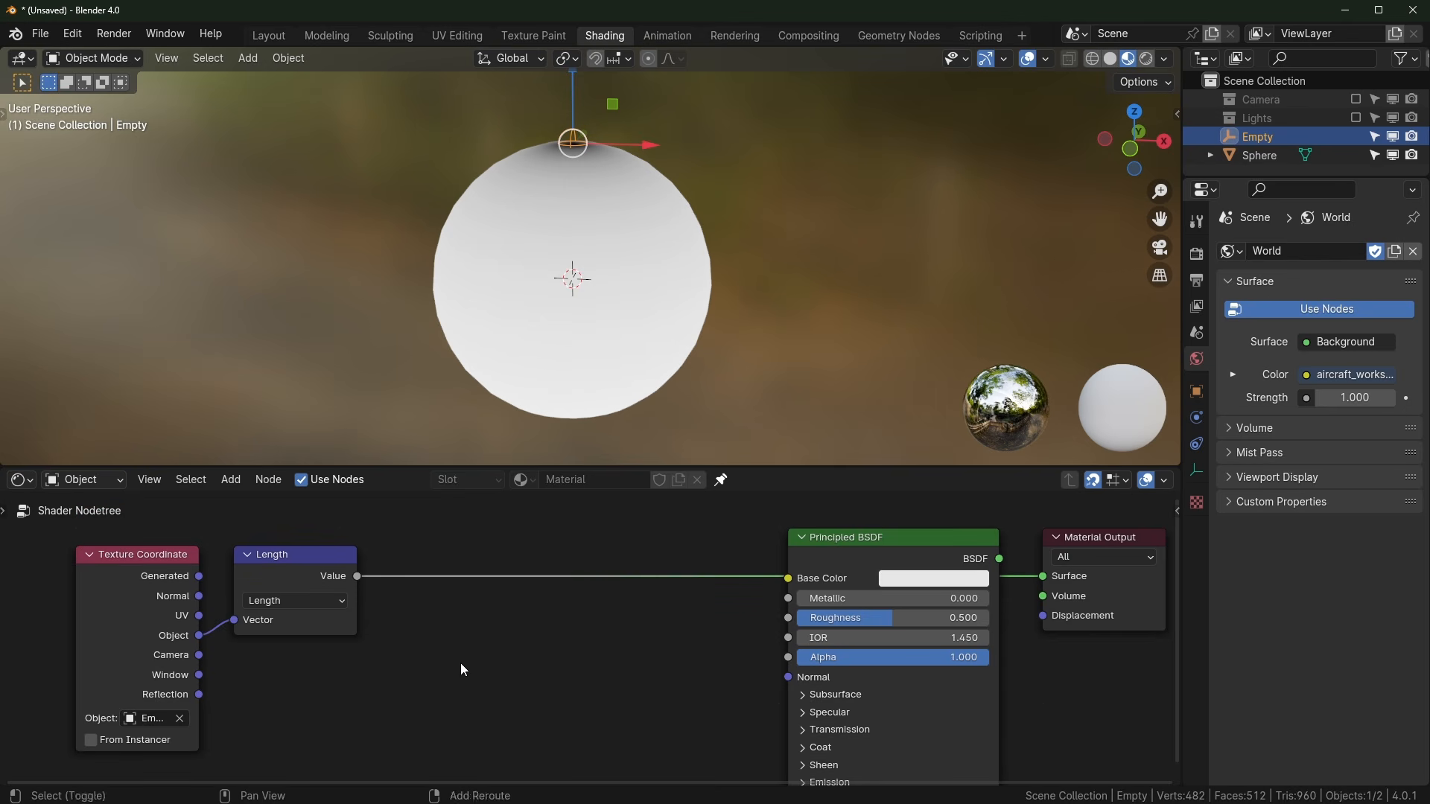
Step: Insert a Greater Than math node (threshold 0.5) between Length and Base Color
key("shift+a")
type("add")
key("Return")
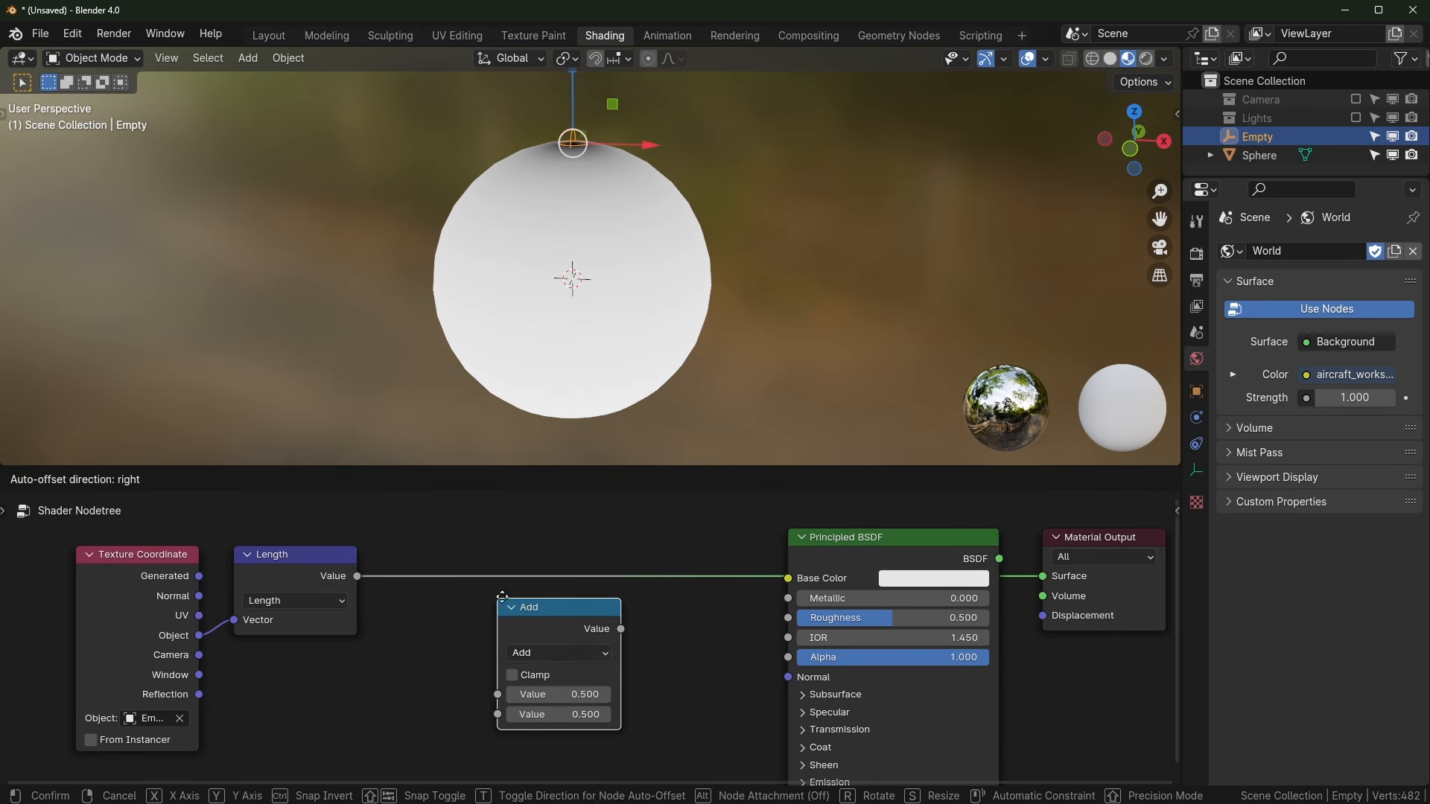
left_click(497, 662)
left_click(559, 653)
left_click(686, 491)
key("g")
left_click(669, 419)
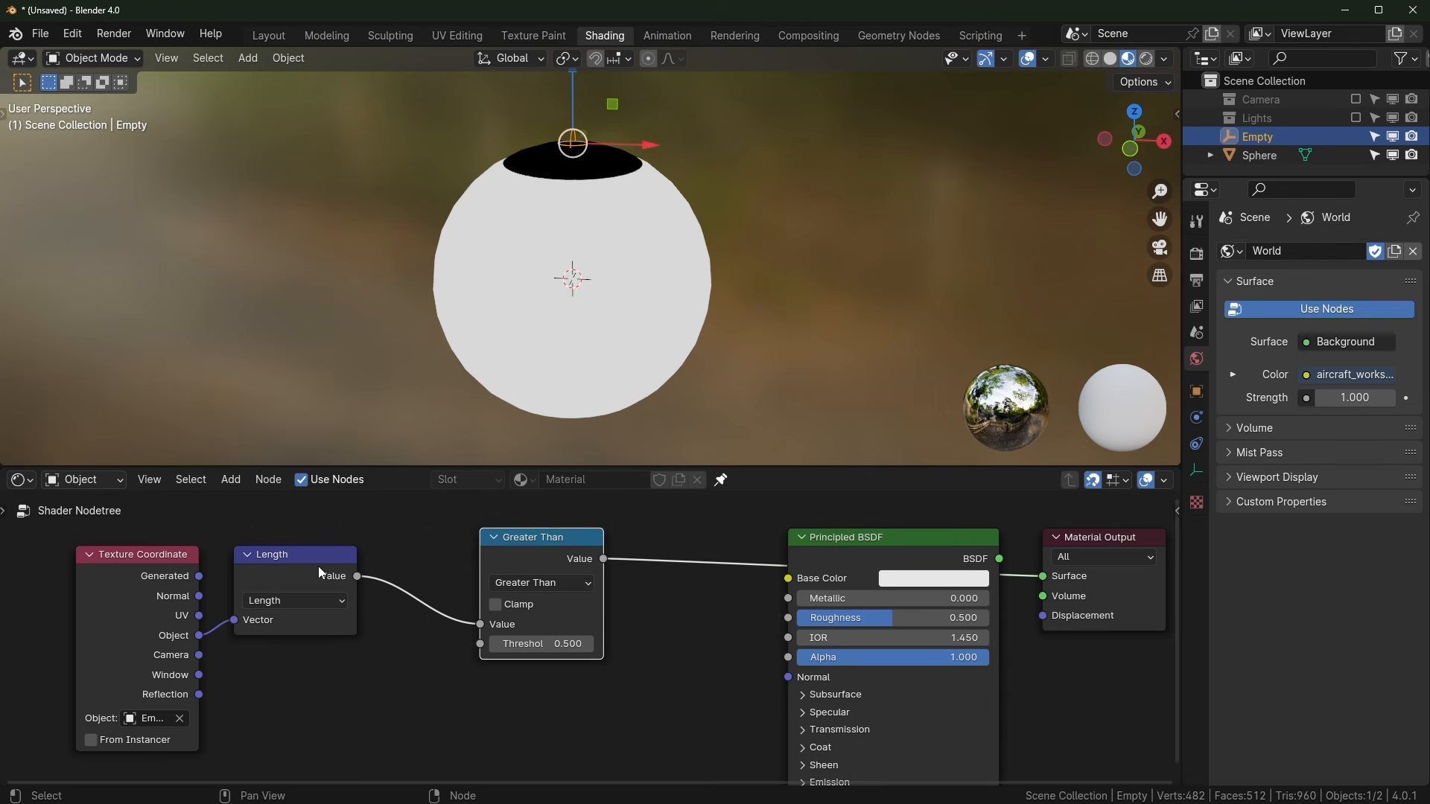
left_click_drag(319, 568, 335, 587)
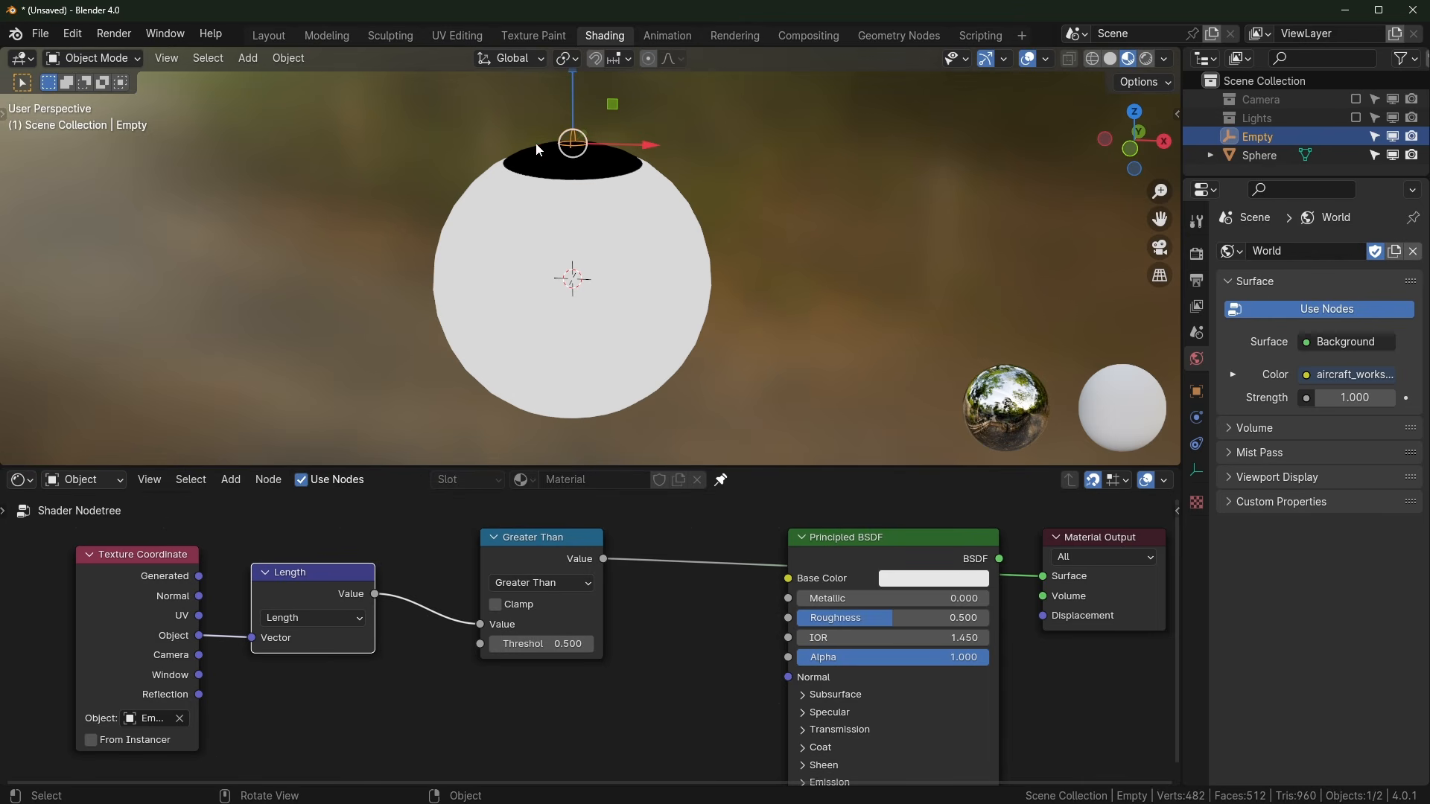
Step: Try moving and scaling the Empty, cancelling each change to keep its original size
scroll(737, 315, "up", 1)
middle_click_drag(629, 309, 624, 385, "shift")
key("g")
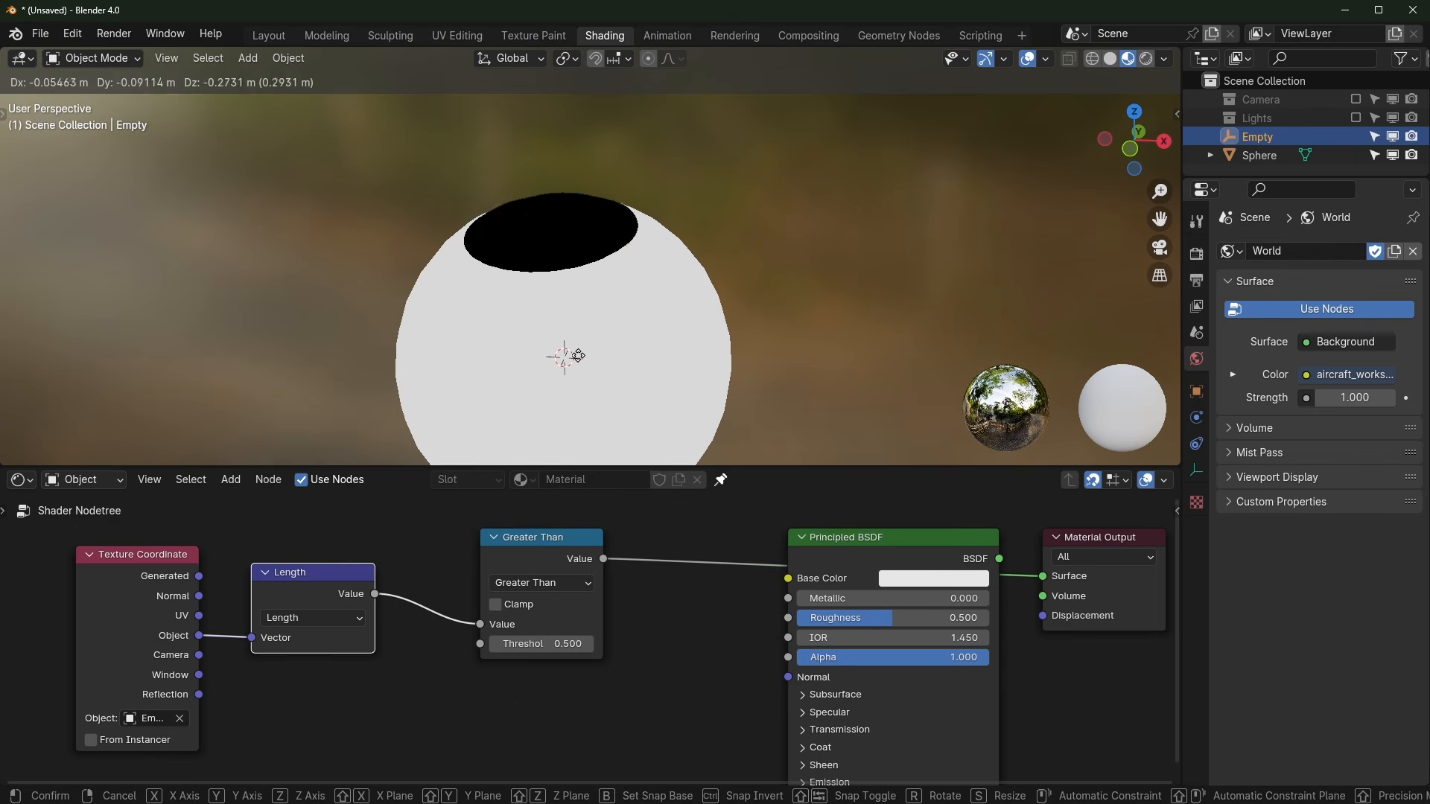
right_click(689, 316)
key("s")
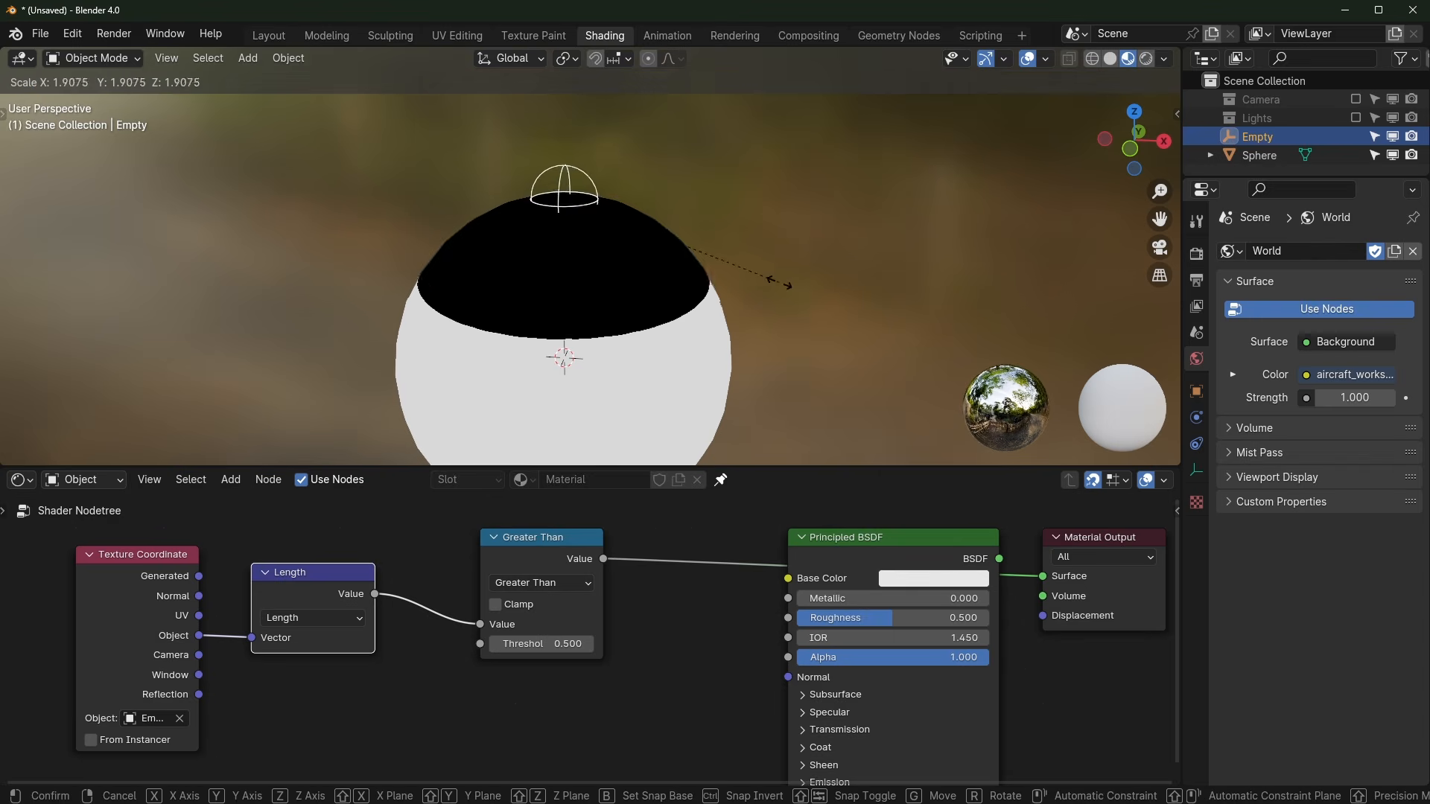
right_click(674, 249)
key("s")
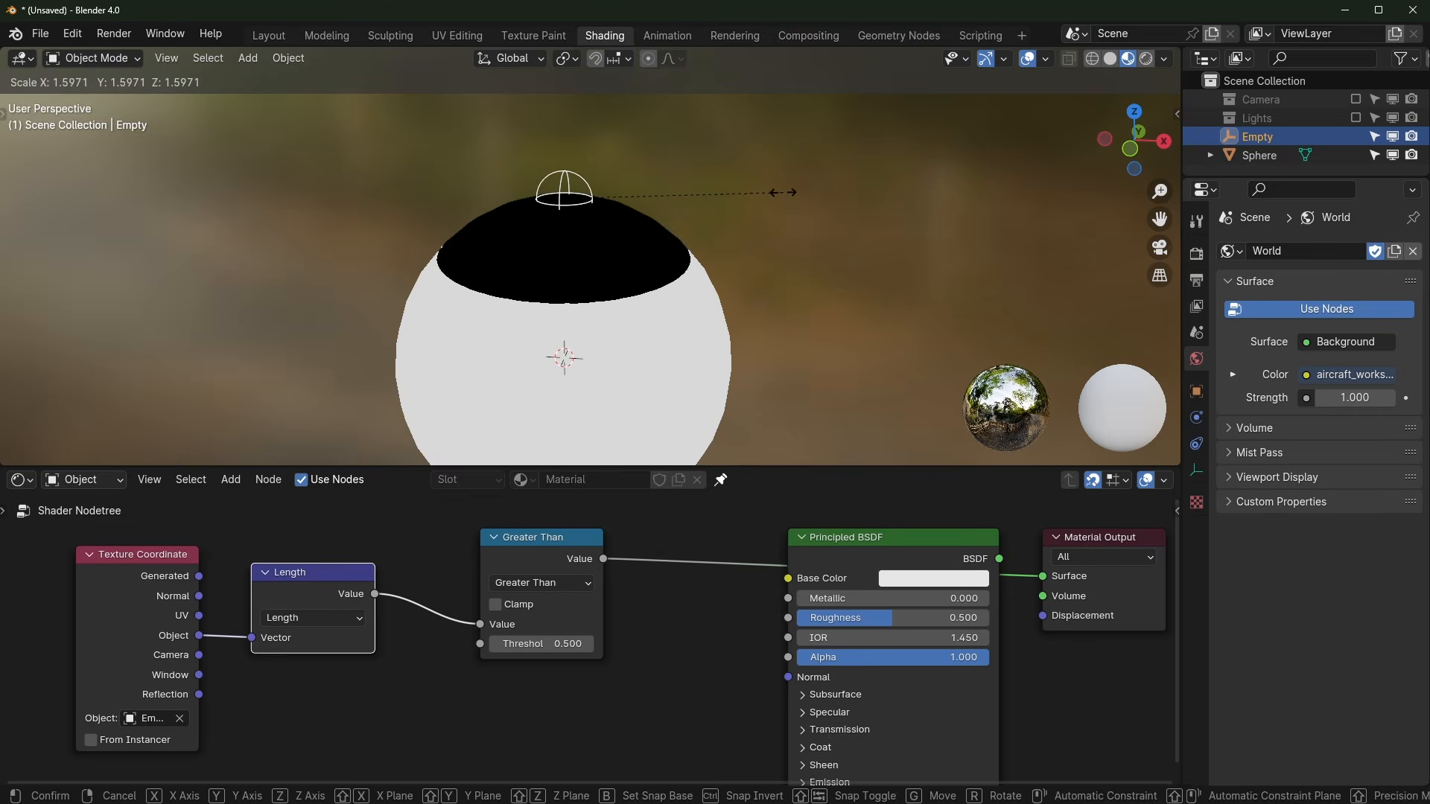
right_click(698, 207)
Step: Tidy the Greater Than and Length nodes, then slide the Empty to move the black cap
scroll(711, 278, "down", 2)
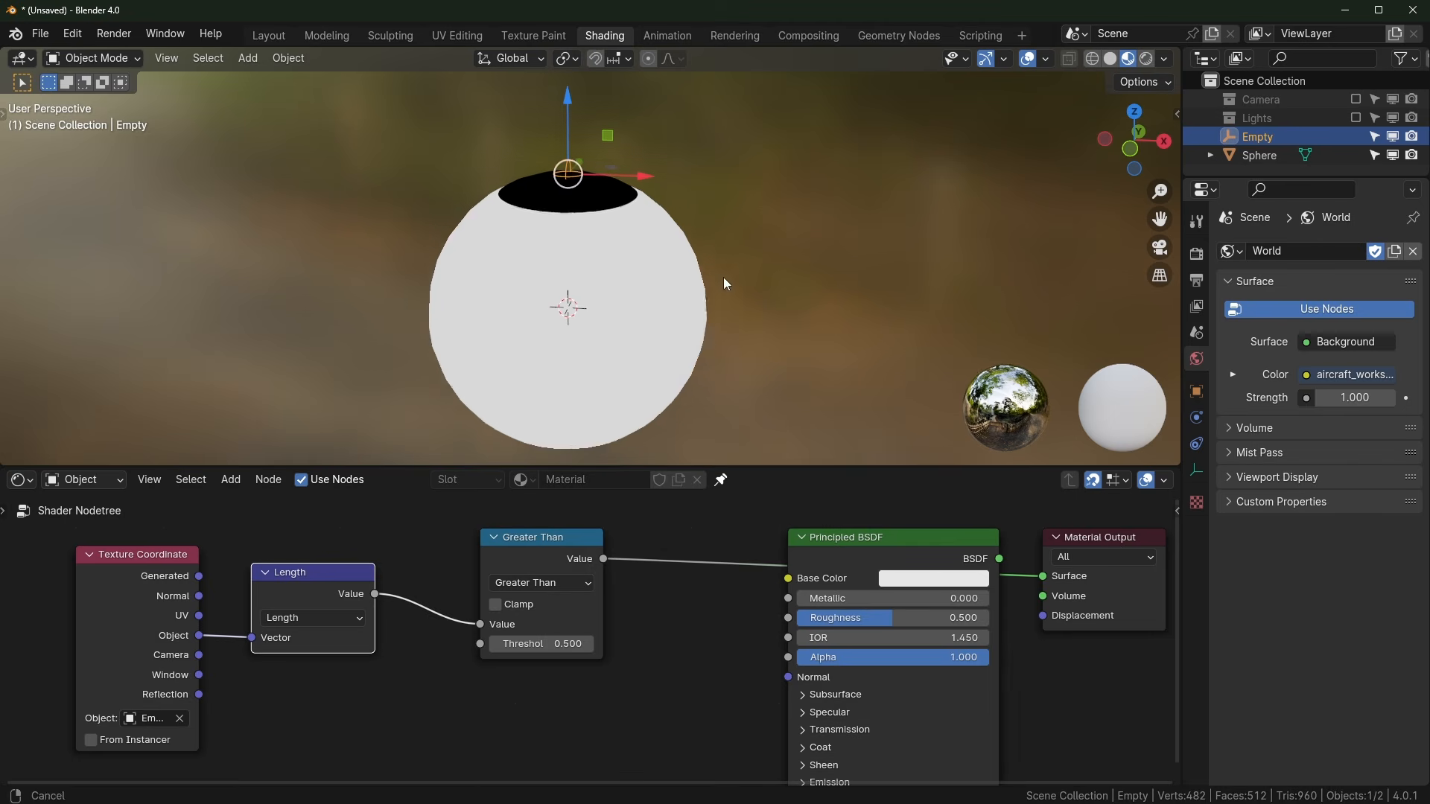
left_click_drag(504, 557, 433, 592)
left_click_drag(332, 573, 347, 571)
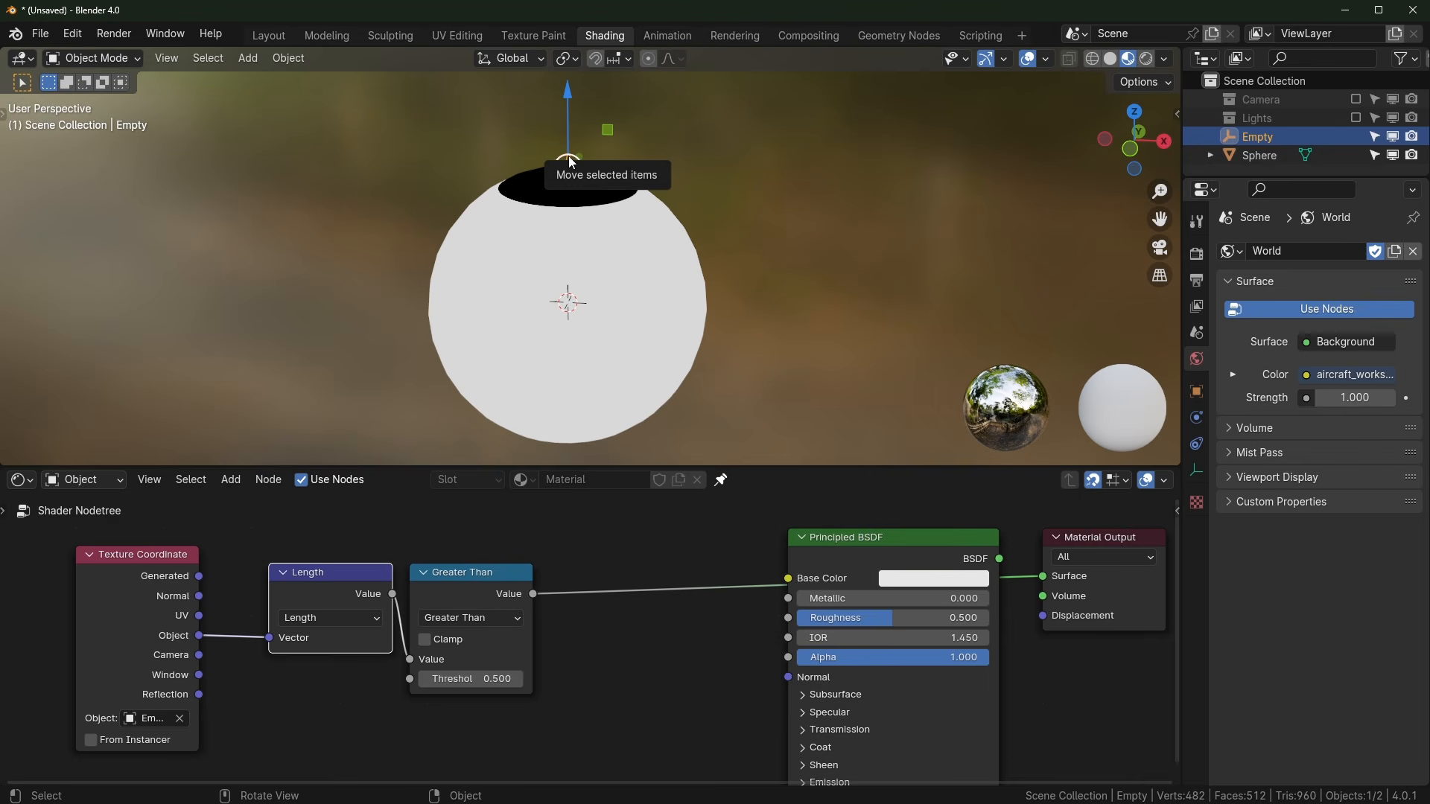
middle_click_drag(736, 288, 698, 244)
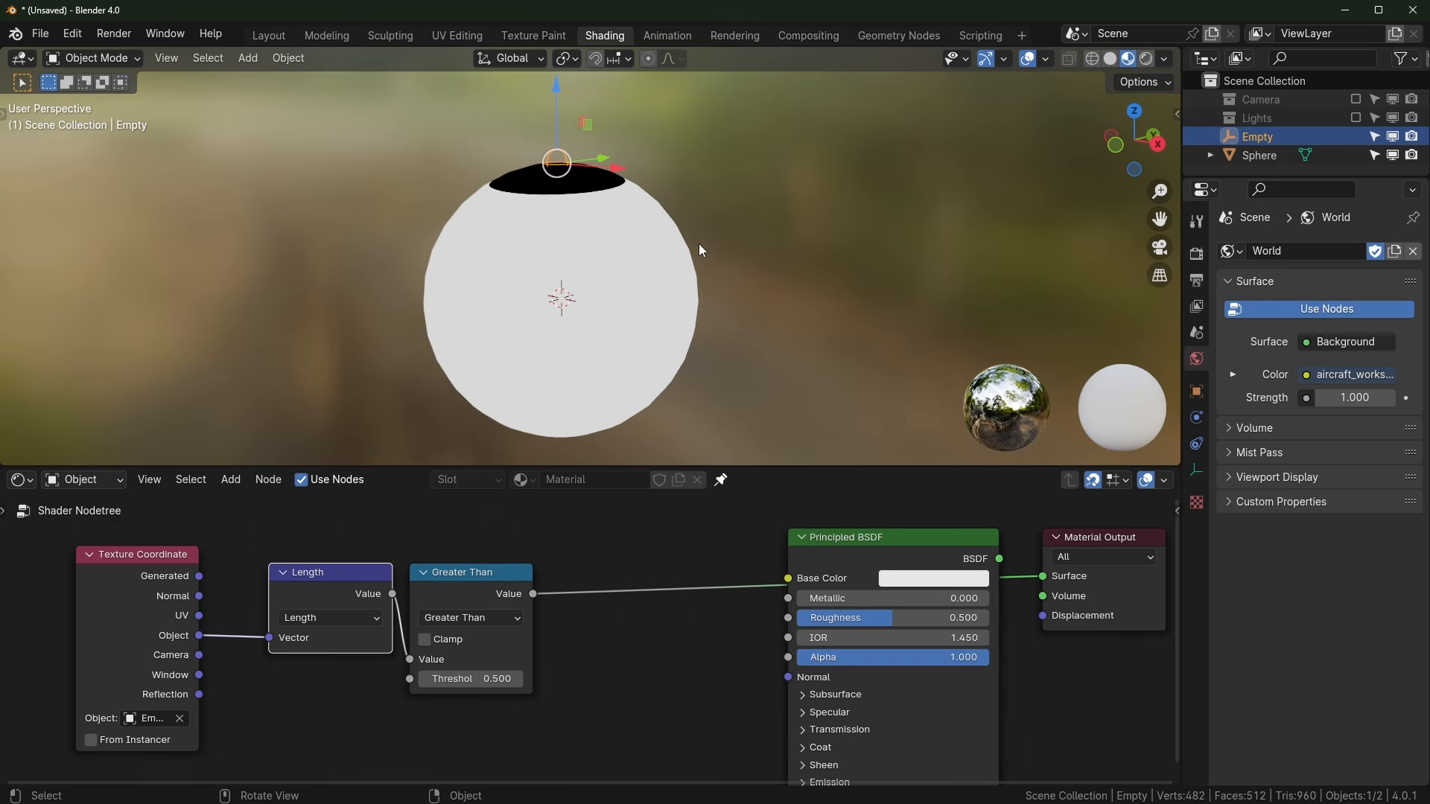
middle_click_drag(1011, 388, 1068, 403)
left_click_drag(609, 134, 703, 134)
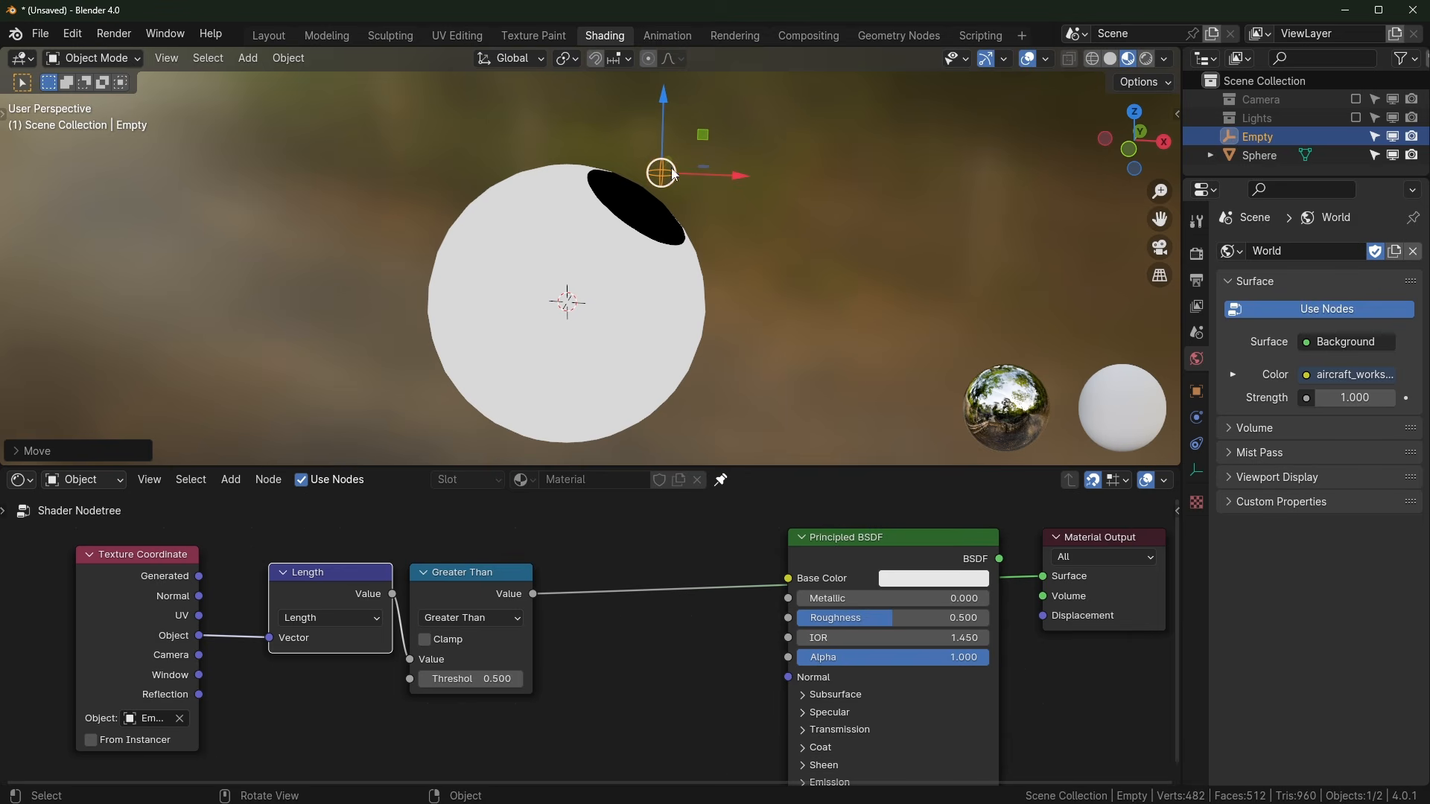
Step: Give the Empty a Shrinkwrap constraint targeting the Sphere
left_click(1198, 445)
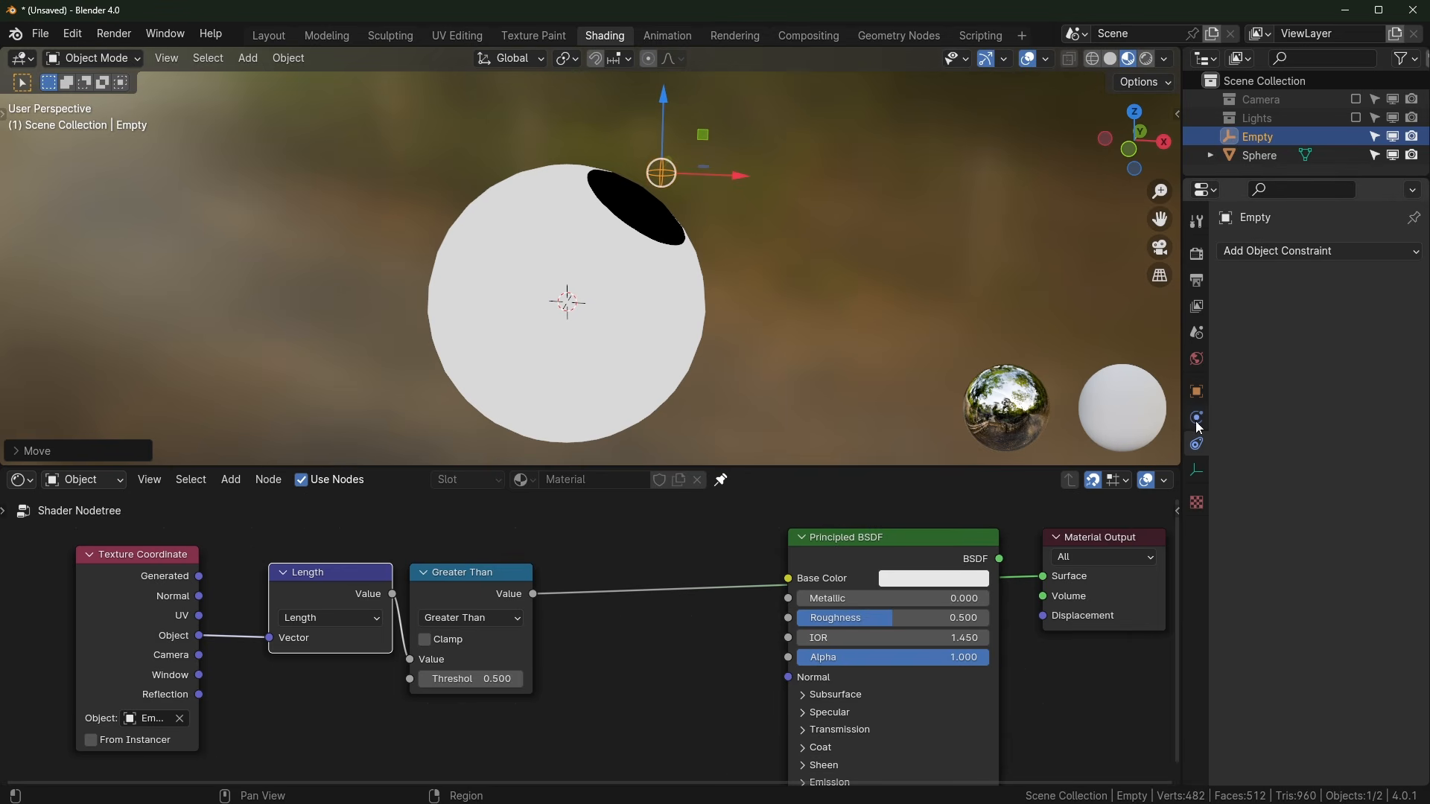
left_click(1300, 253)
left_click(1348, 422)
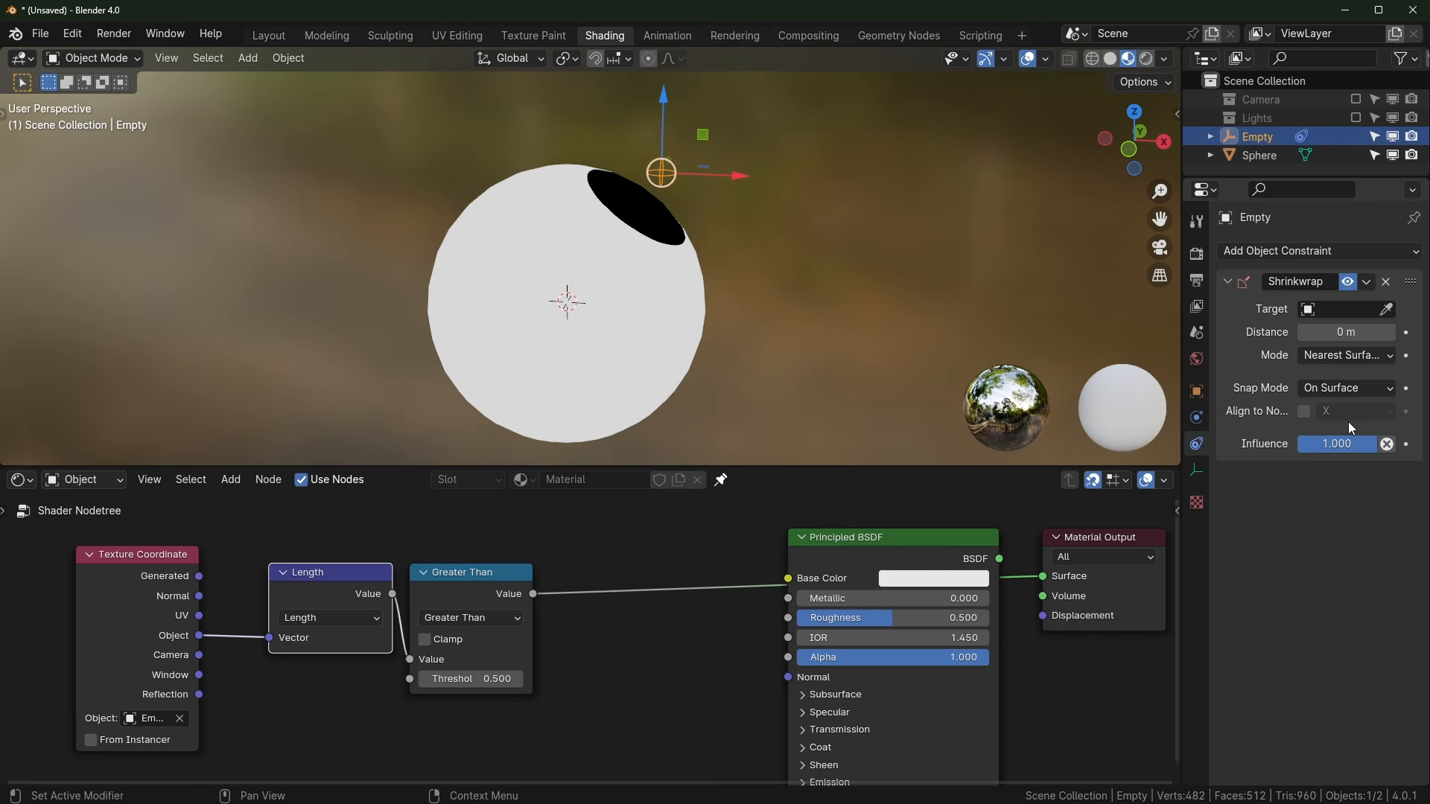
left_click(1386, 309)
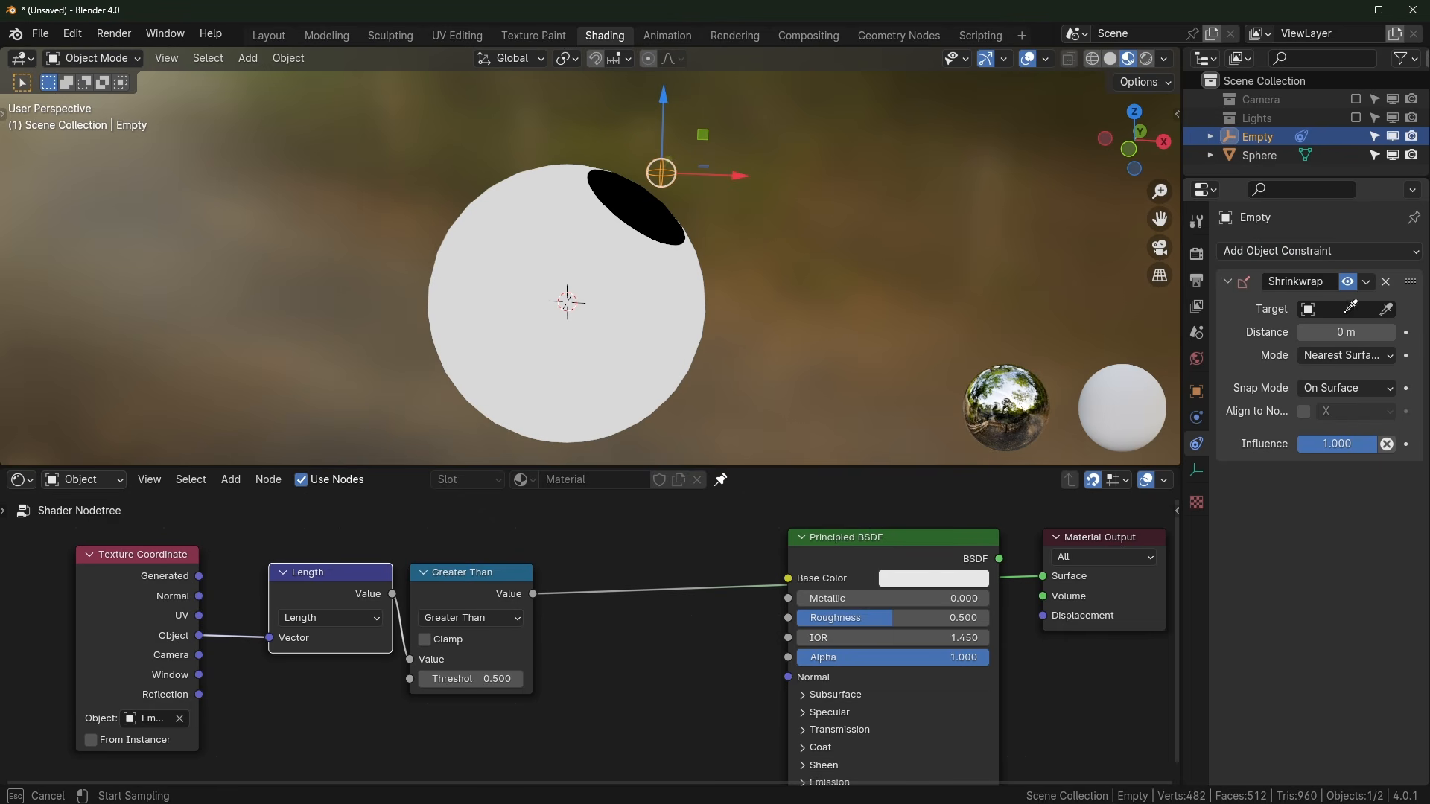
left_click(656, 317)
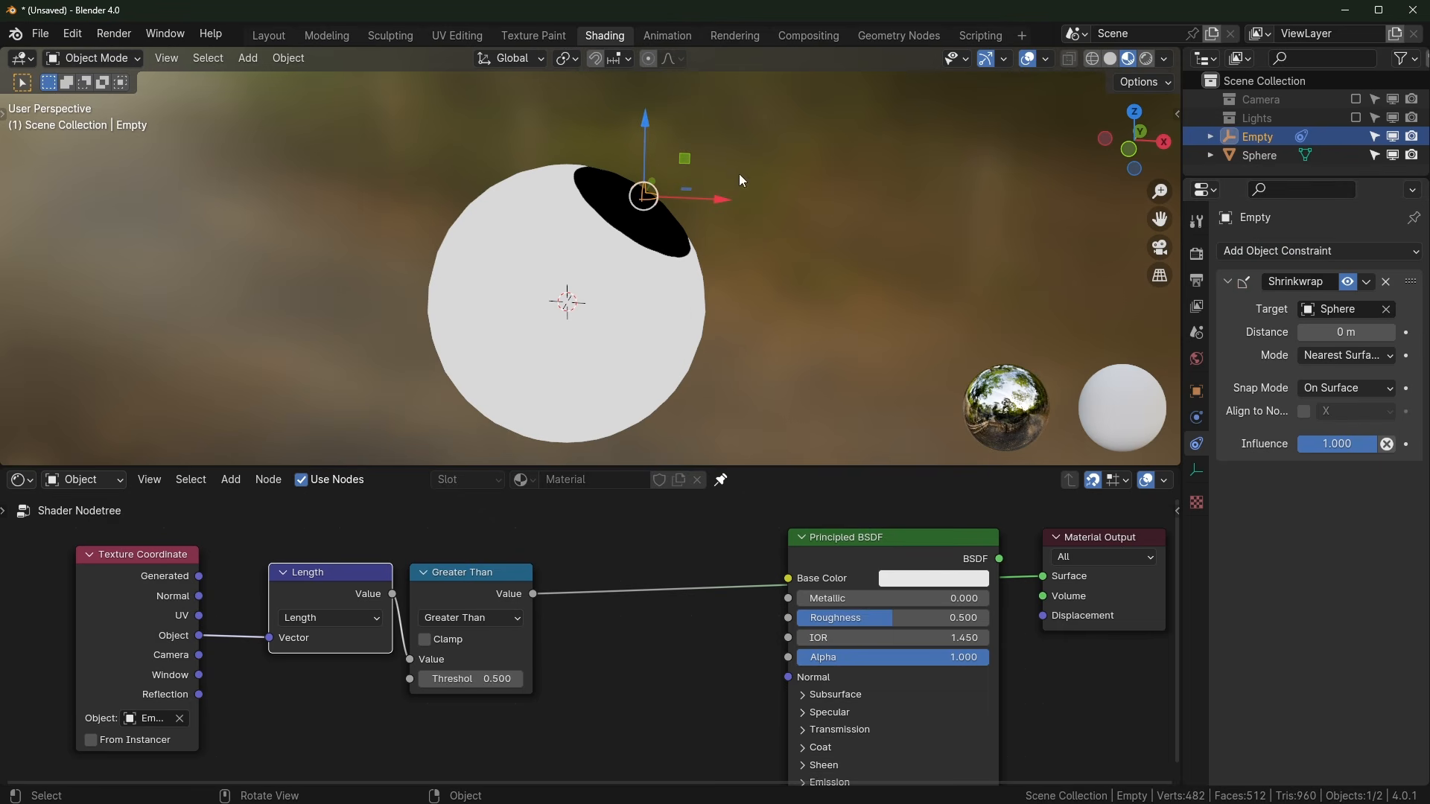
Step: Slide the Empty over the sphere so the black disc faces front, and relink Greater Than to Base Color
key("g")
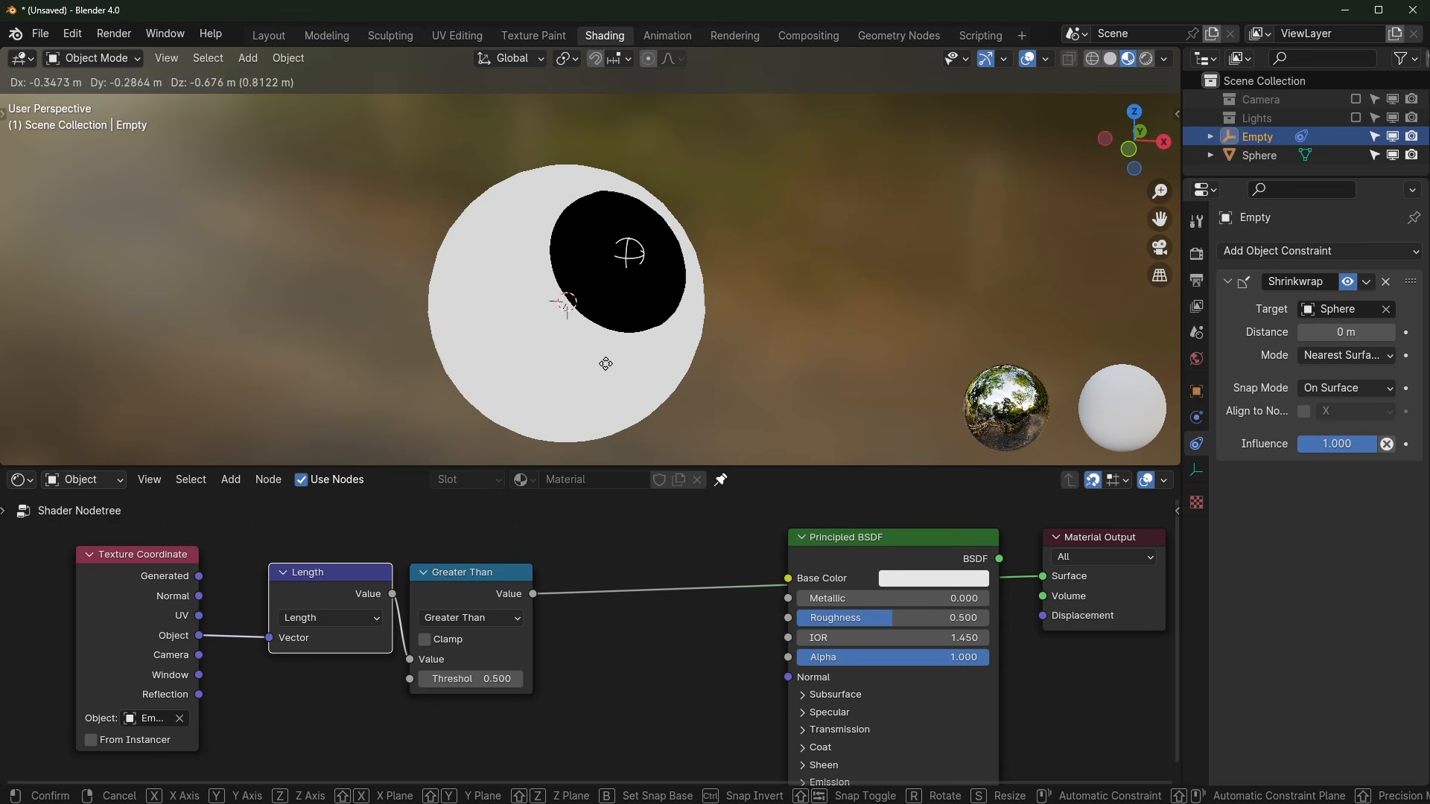
left_click(685, 279)
middle_click_drag(741, 287, 615, 285)
key("g")
left_click(531, 355)
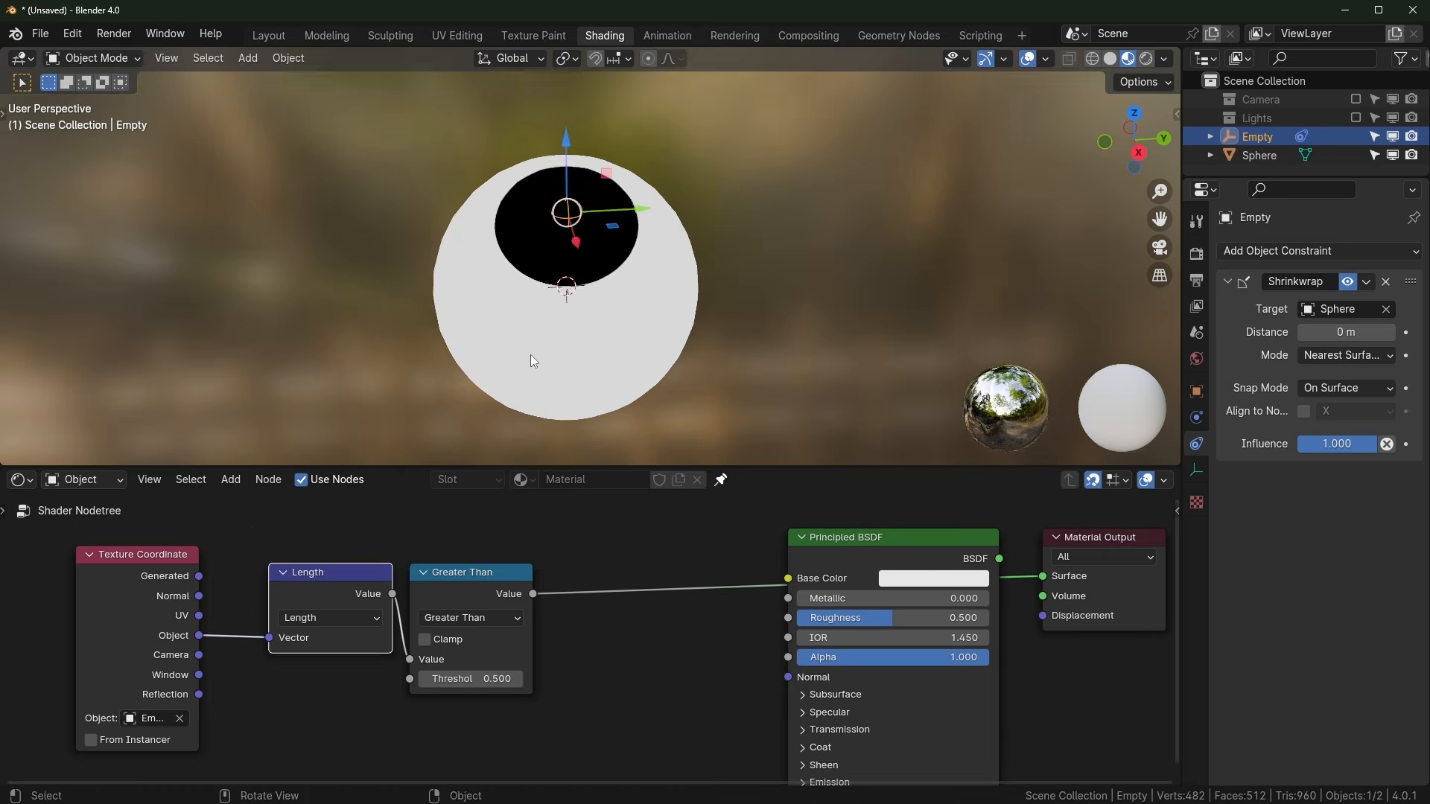
middle_click_drag(531, 355, 618, 311)
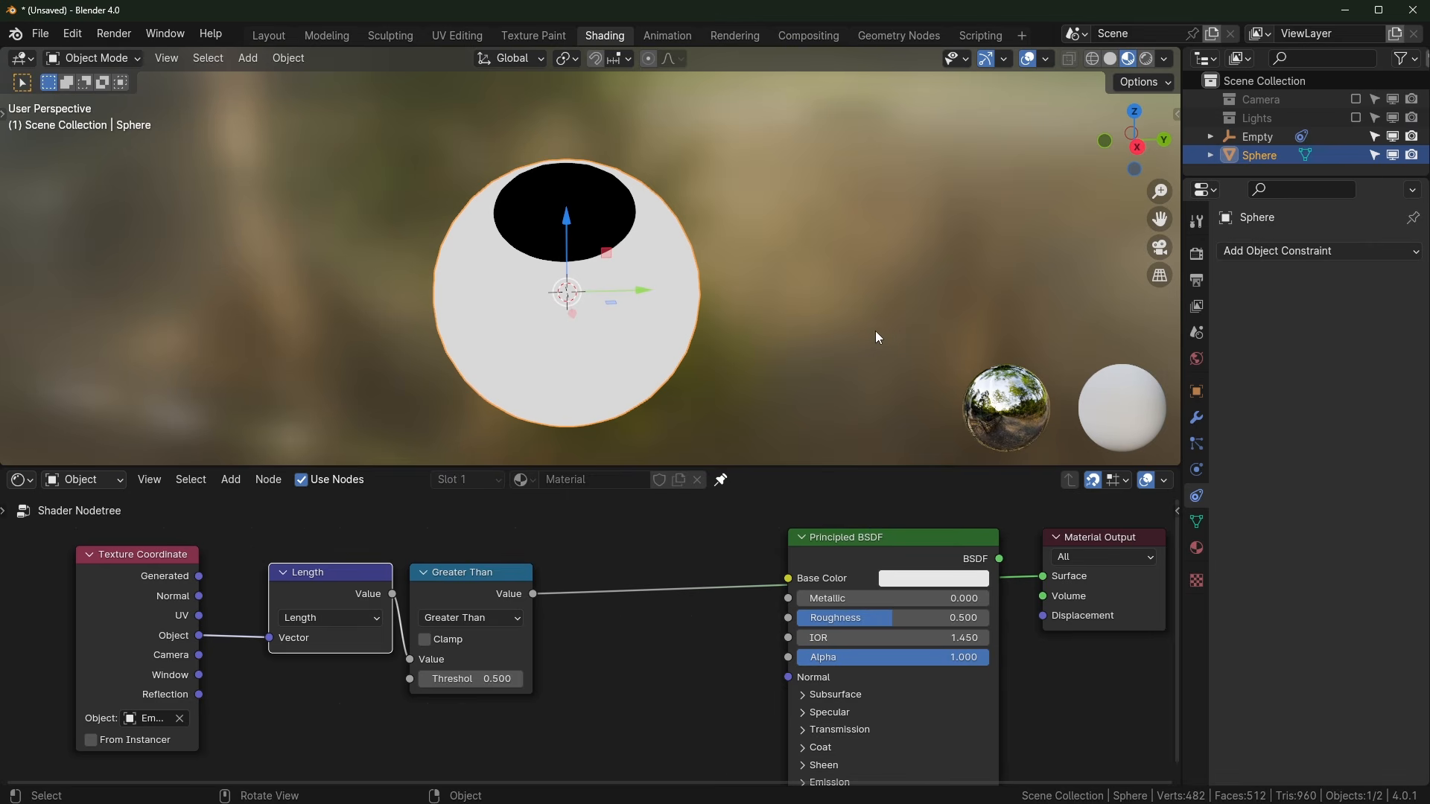
key("s")
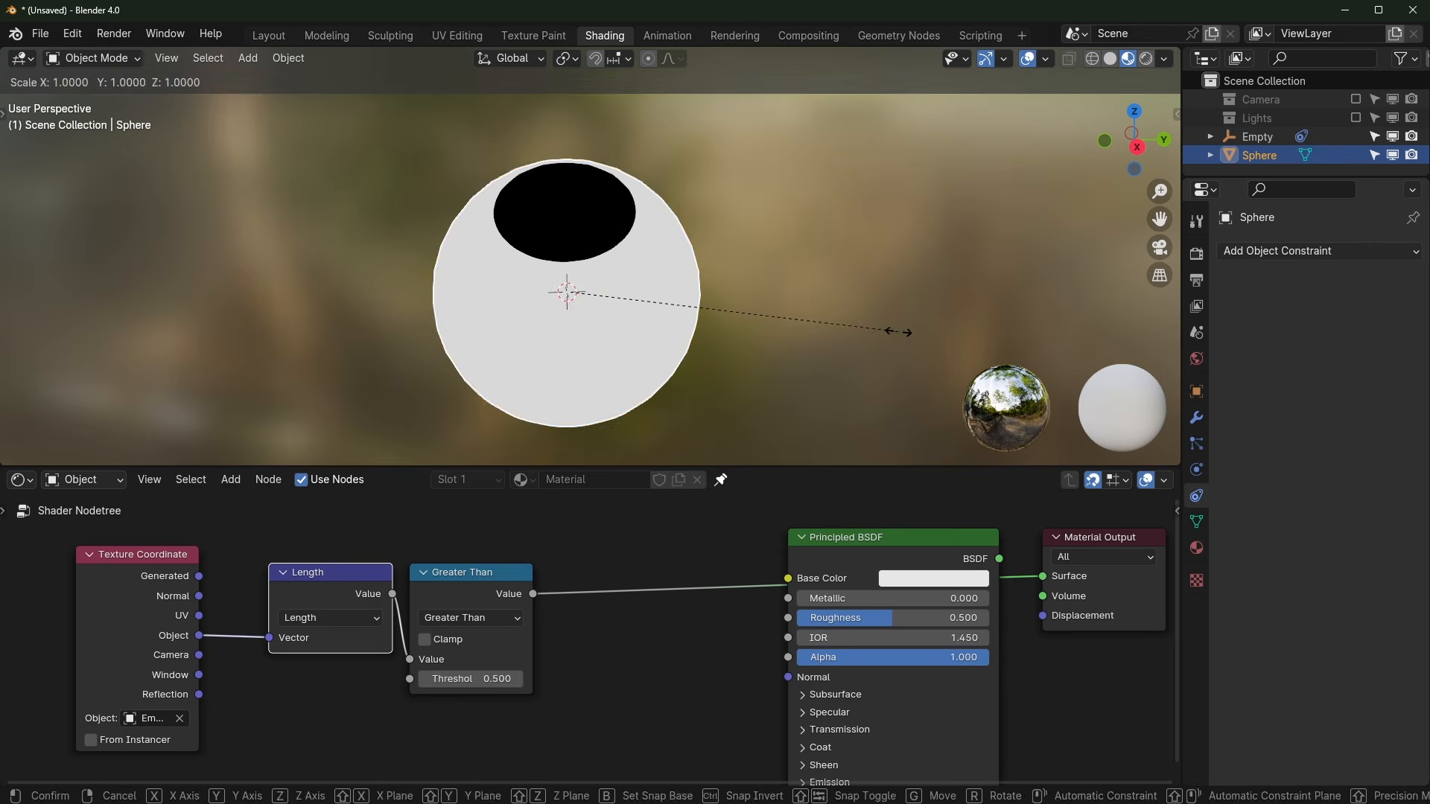
key("z")
right_click(897, 332)
left_click_drag(535, 593, 819, 577)
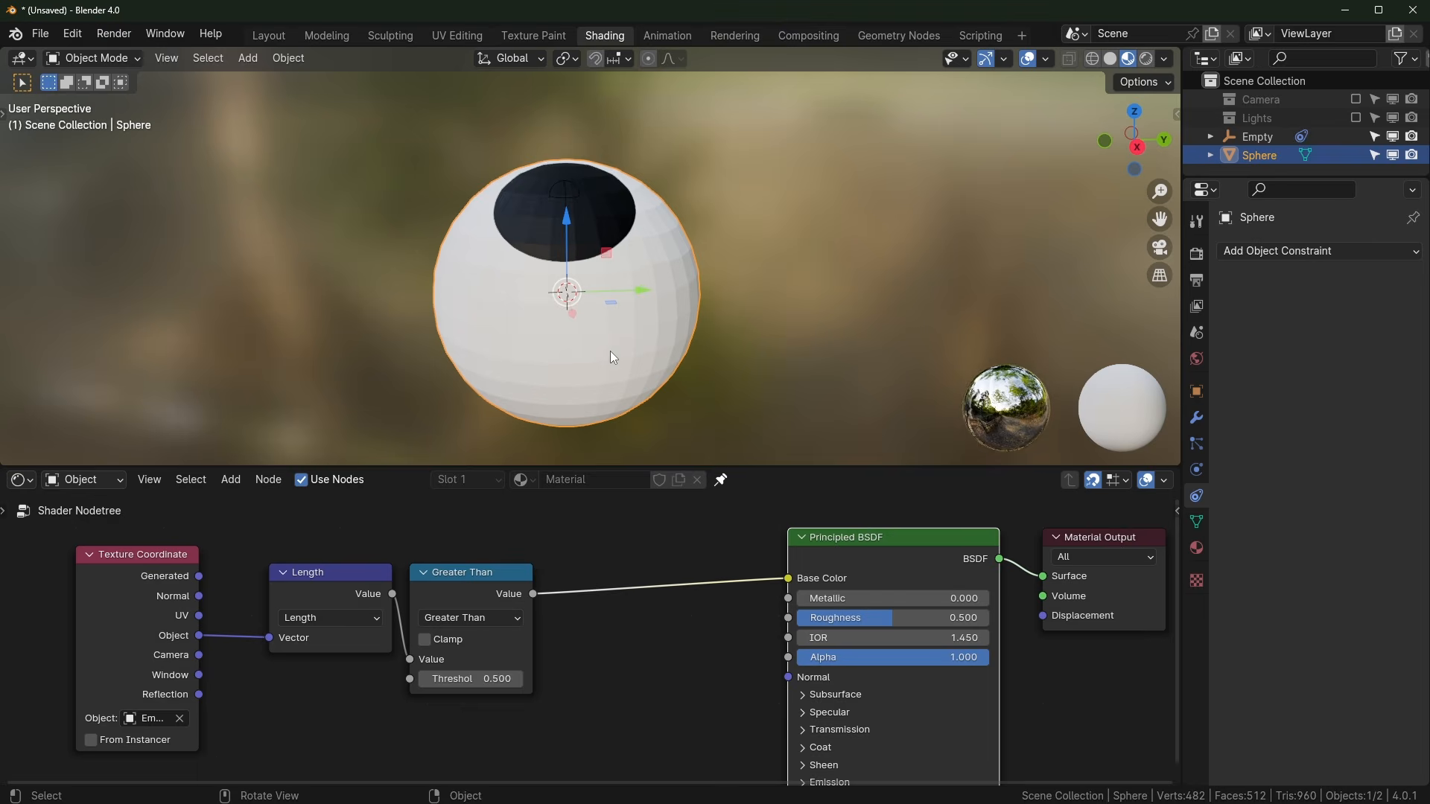
Step: Squash the sphere along the Y axis to 0.6966 from the side orthographic view
middle_click_drag(612, 356, 658, 310)
key("KP_1")
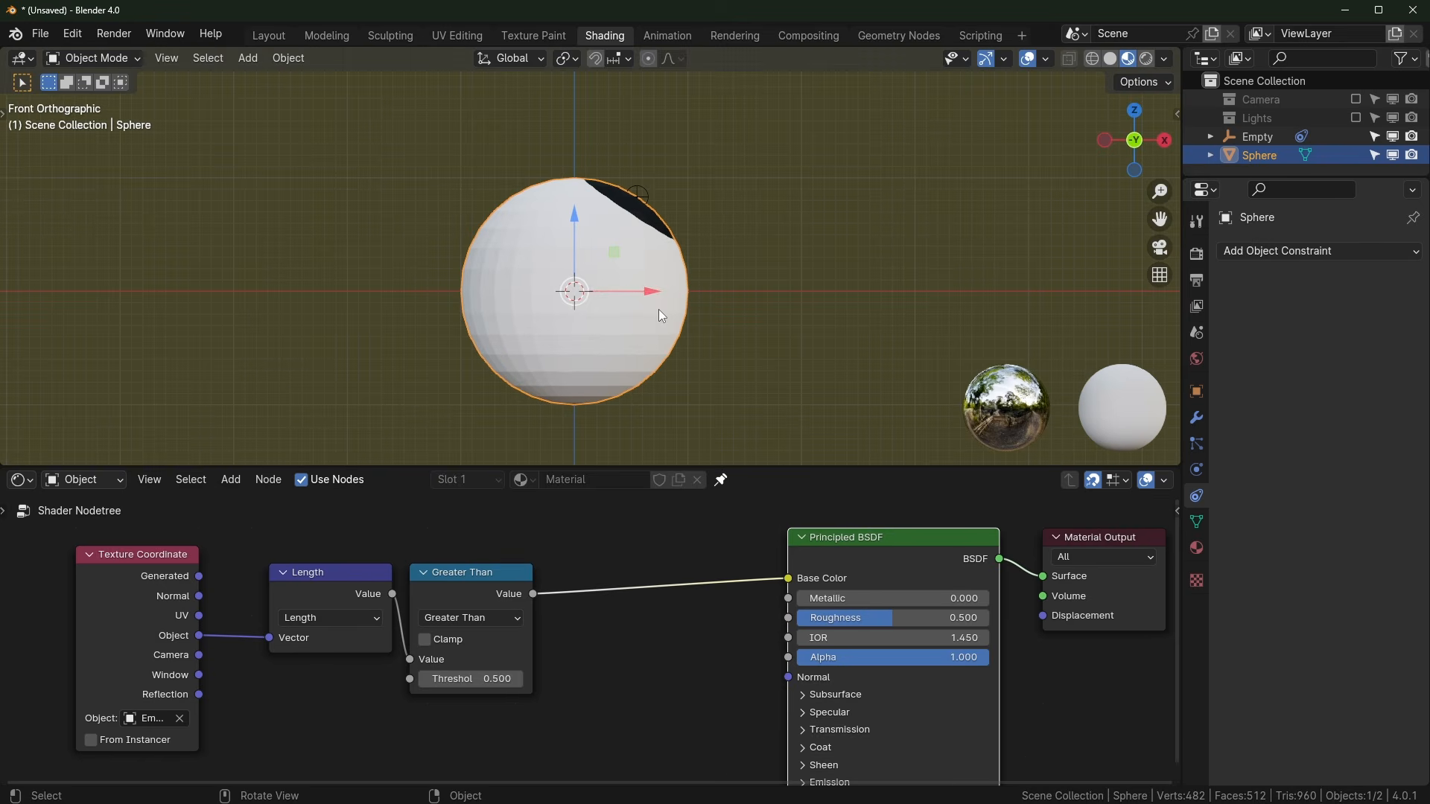
key("KP_3")
key("s")
key("y")
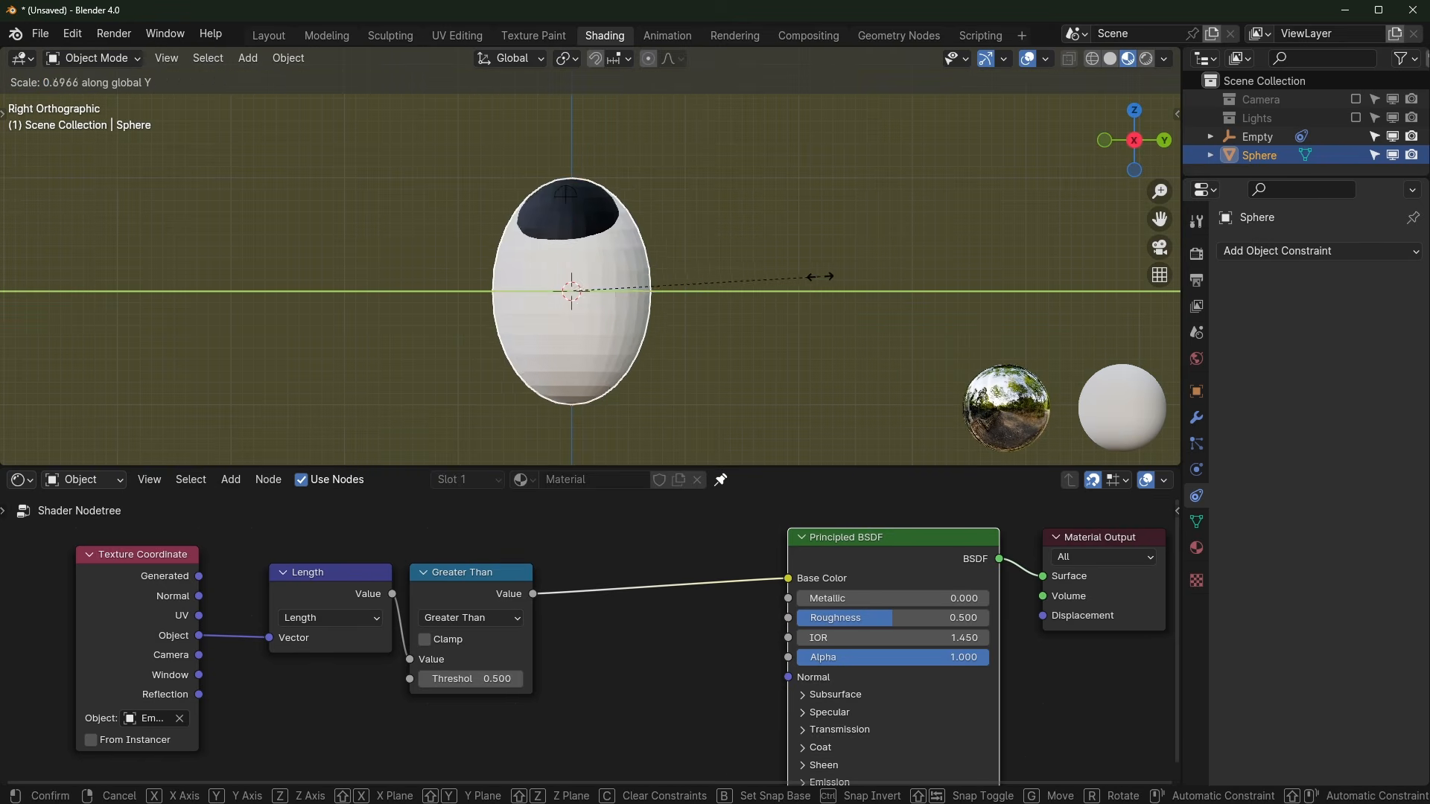
left_click(655, 288)
Step: Move the Empty to the centre of the eye's front
middle_click_drag(656, 287, 744, 195)
left_click(623, 195)
key("g")
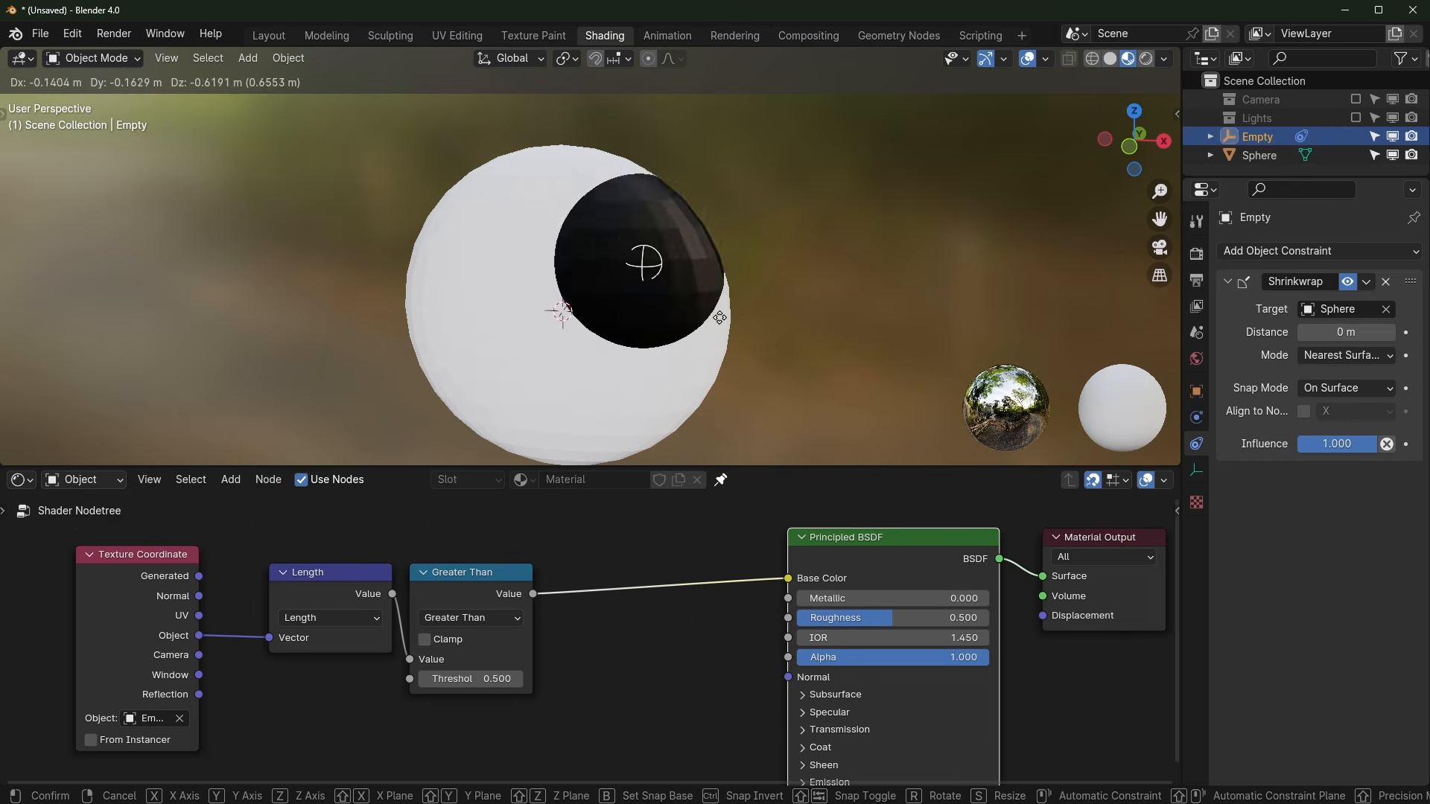
scroll(616, 323, "down", 4)
left_click(613, 335)
middle_click_drag(612, 335, 624, 449)
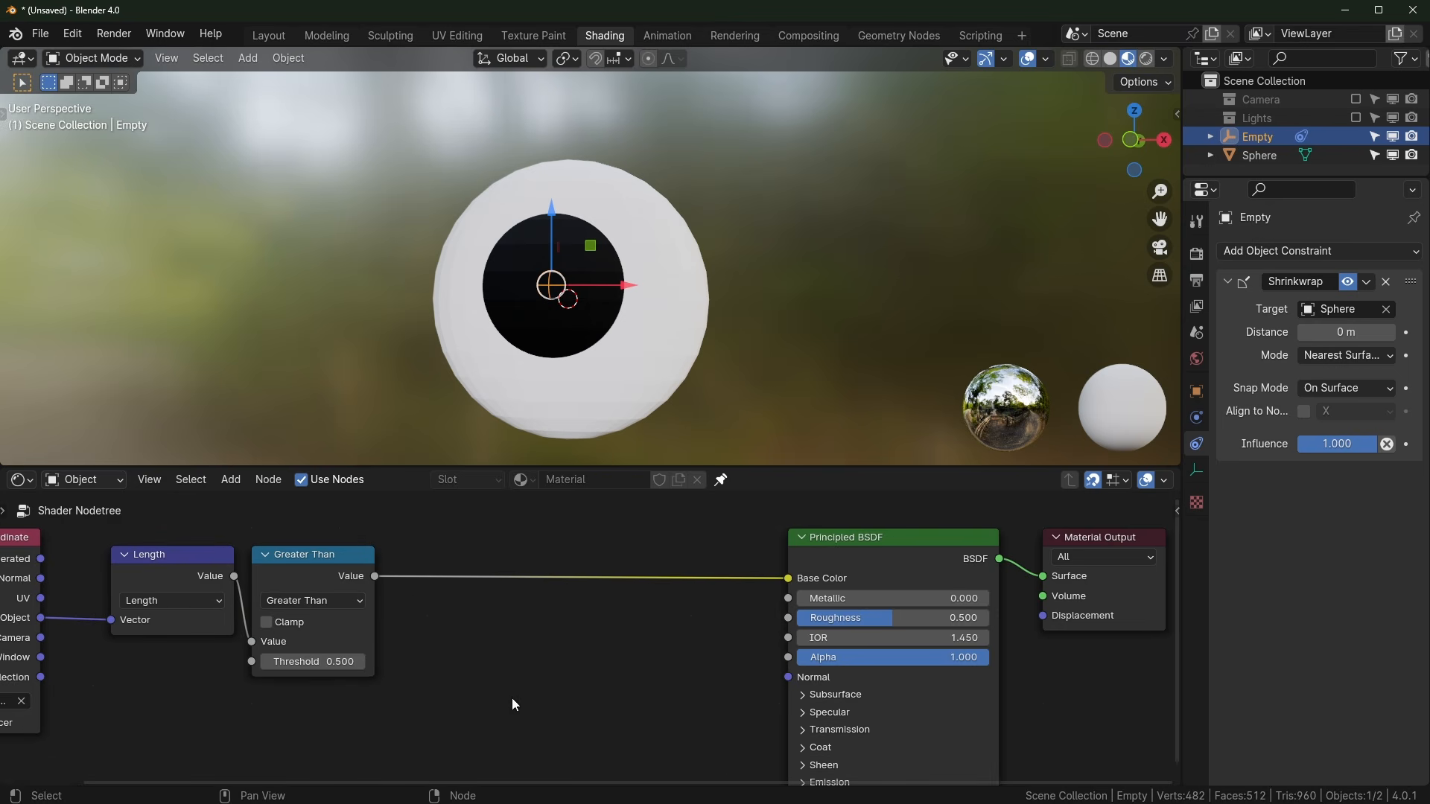
Step: Add a Color Ramp node to the eye material
key("shift+a")
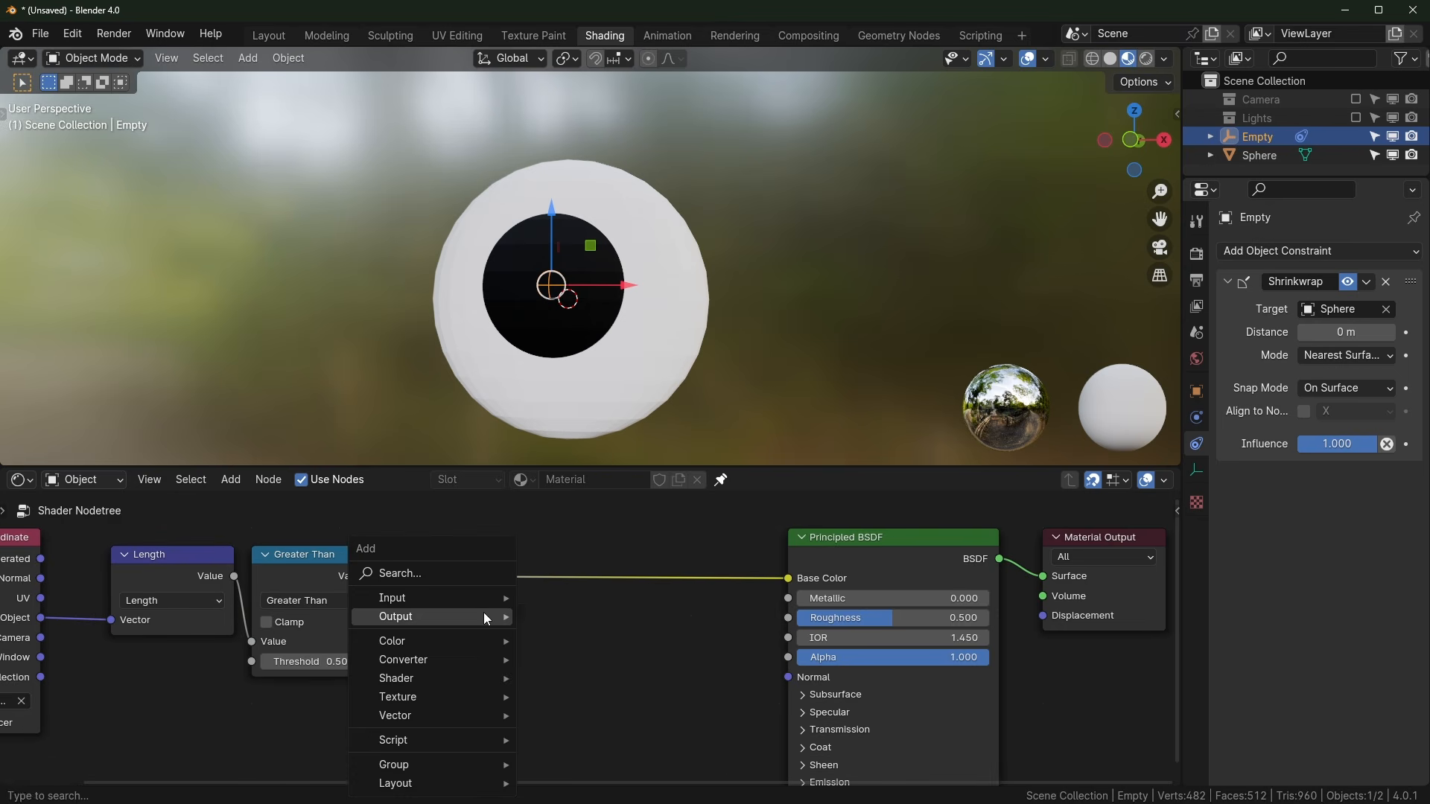
type("color ramp")
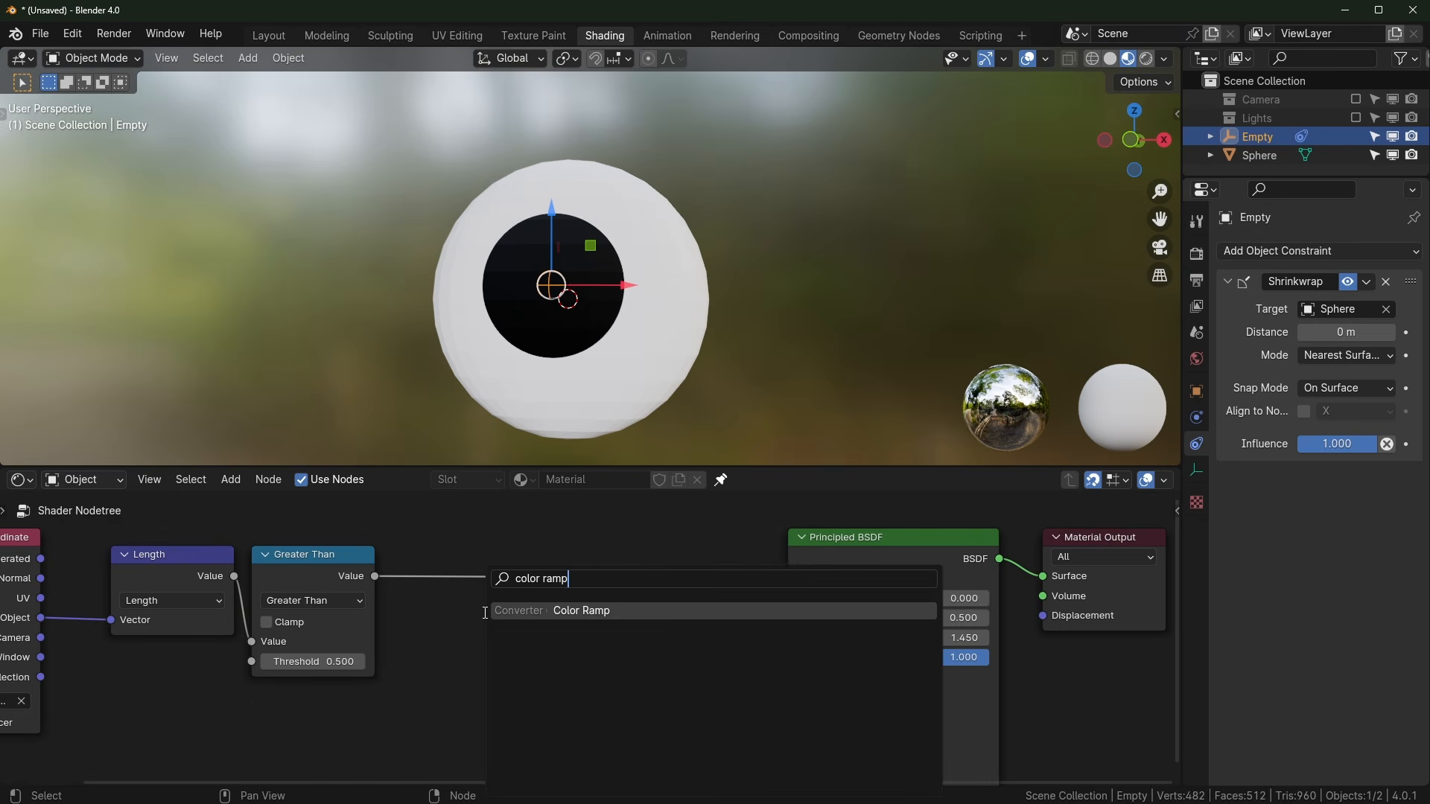
key("Return")
left_click(484, 608)
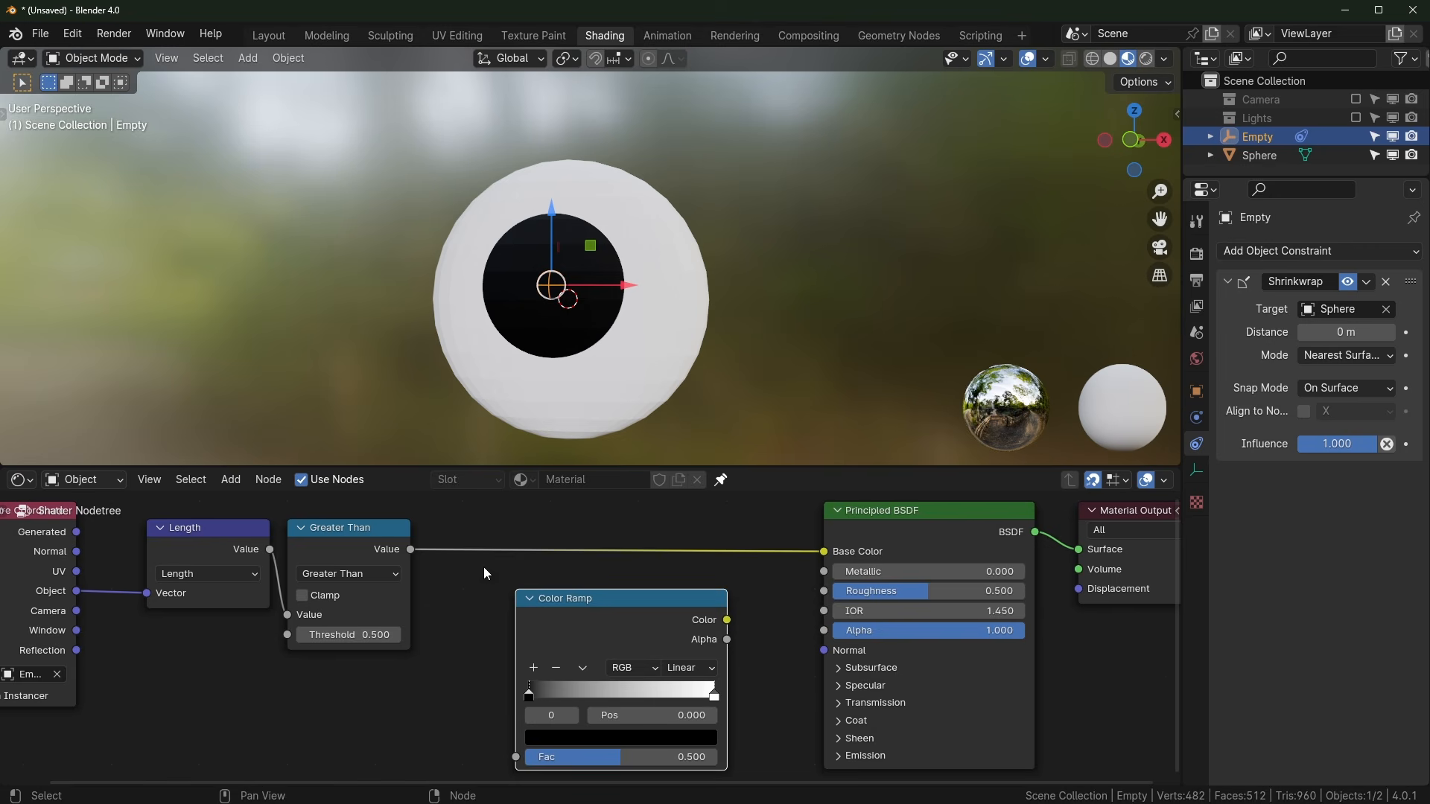
Step: Shift the left nodes, test Color Ramp on the Base Color link, then restore Greater Than there
scroll(420, 560, "down", 2)
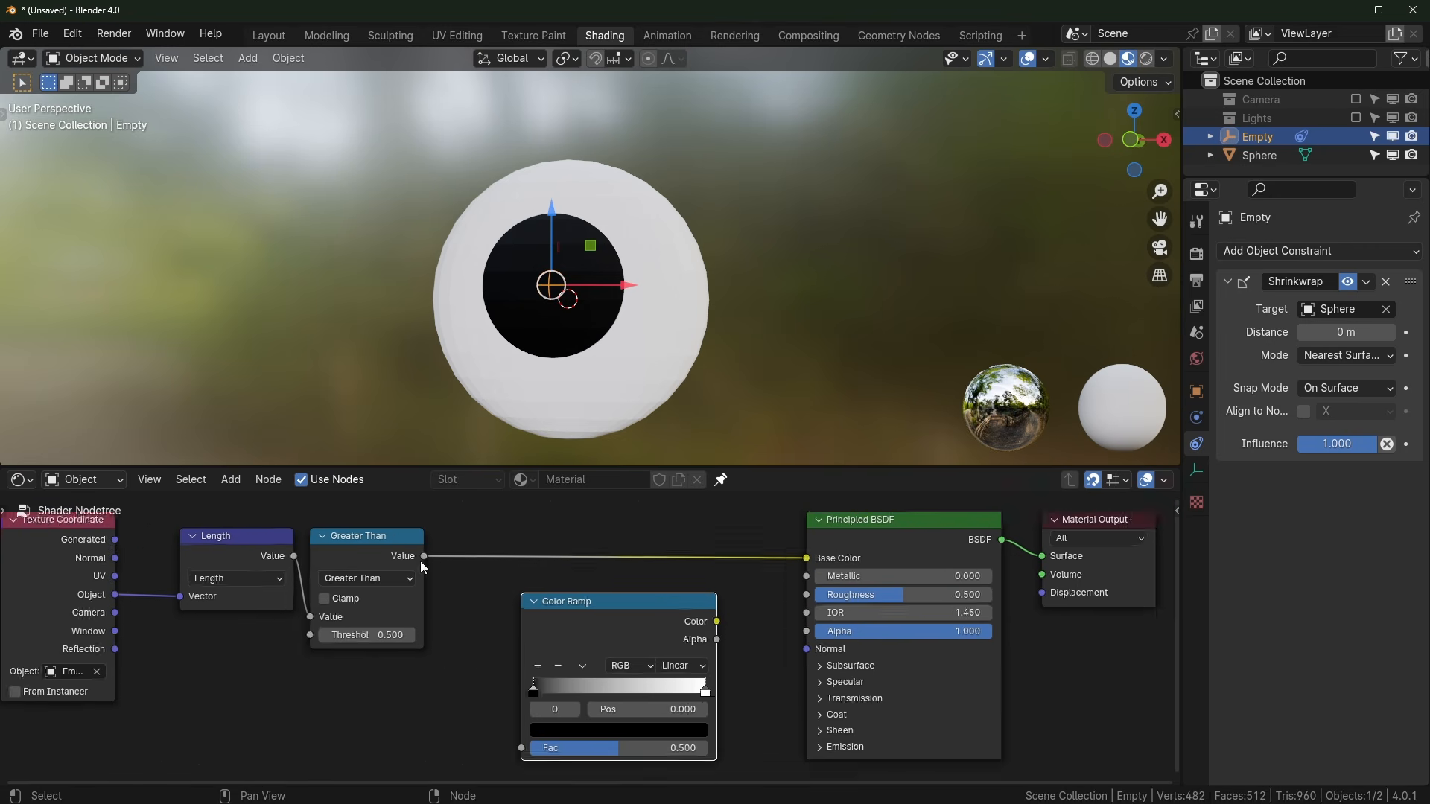
middle_click_drag(227, 596, 324, 624)
left_click_drag(72, 564, 551, 630)
key("g")
left_click(556, 663)
left_click(556, 663)
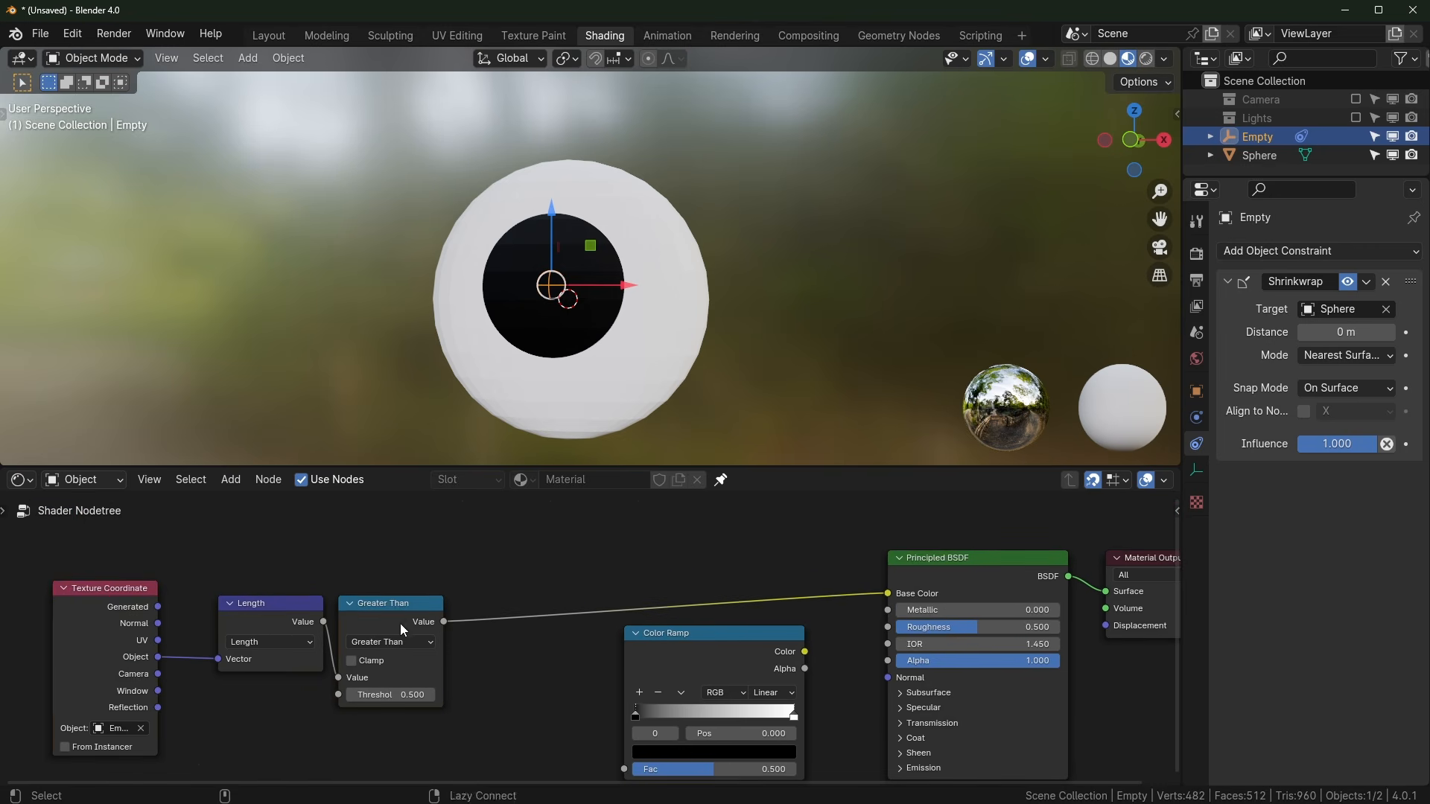
left_click_drag(399, 630, 309, 781, "alt")
mouse_move(626, 681)
left_mouse_down()
mouse_move(607, 655)
mouse_move(445, 569)
mouse_move(549, 609)
left_mouse_up()
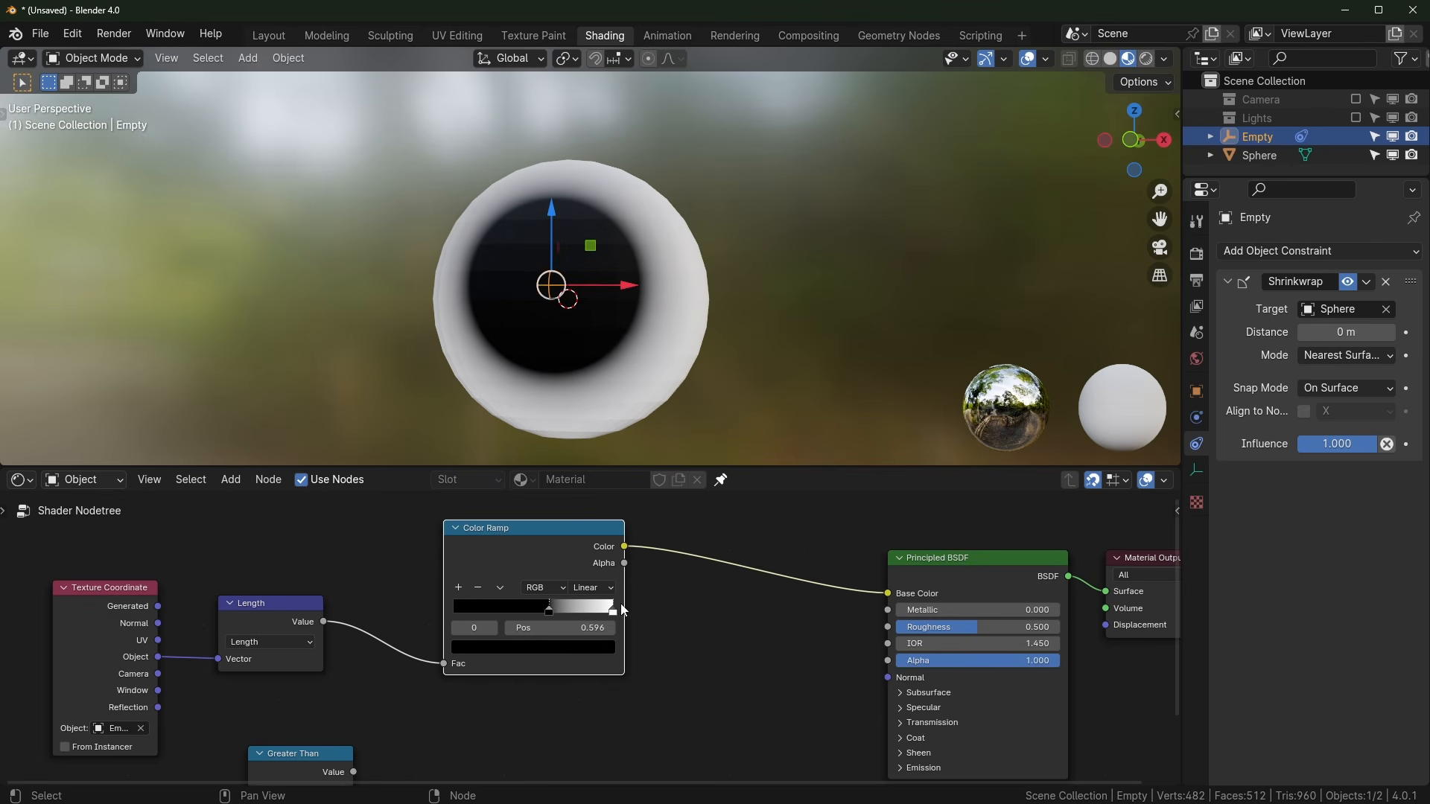
left_click_drag(556, 555, 661, 706, "alt")
left_click_drag(310, 761, 417, 625)
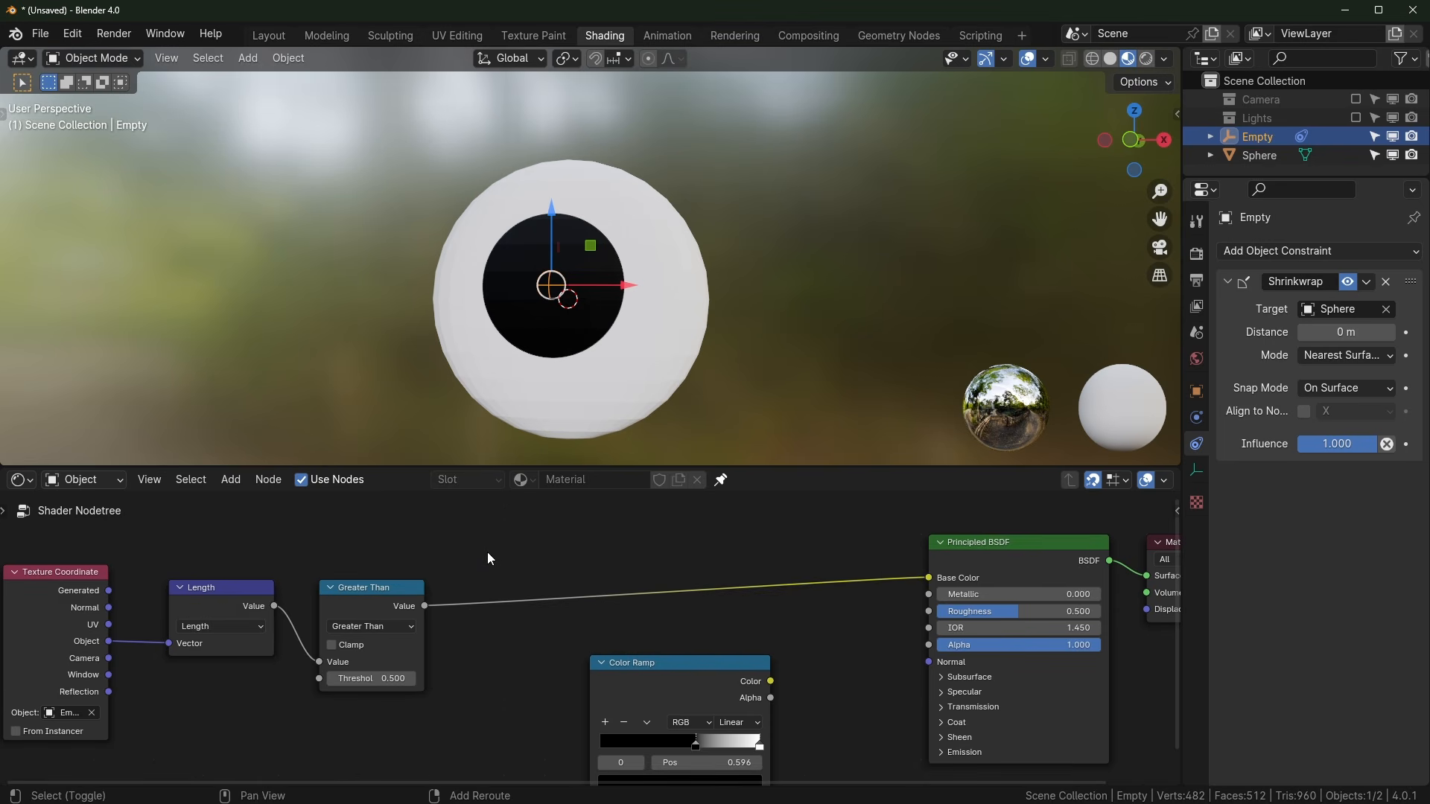
Step: Insert a Mix Color node on the Base Color link with Greater Than driving its Factor
key("shift+a")
type("m")
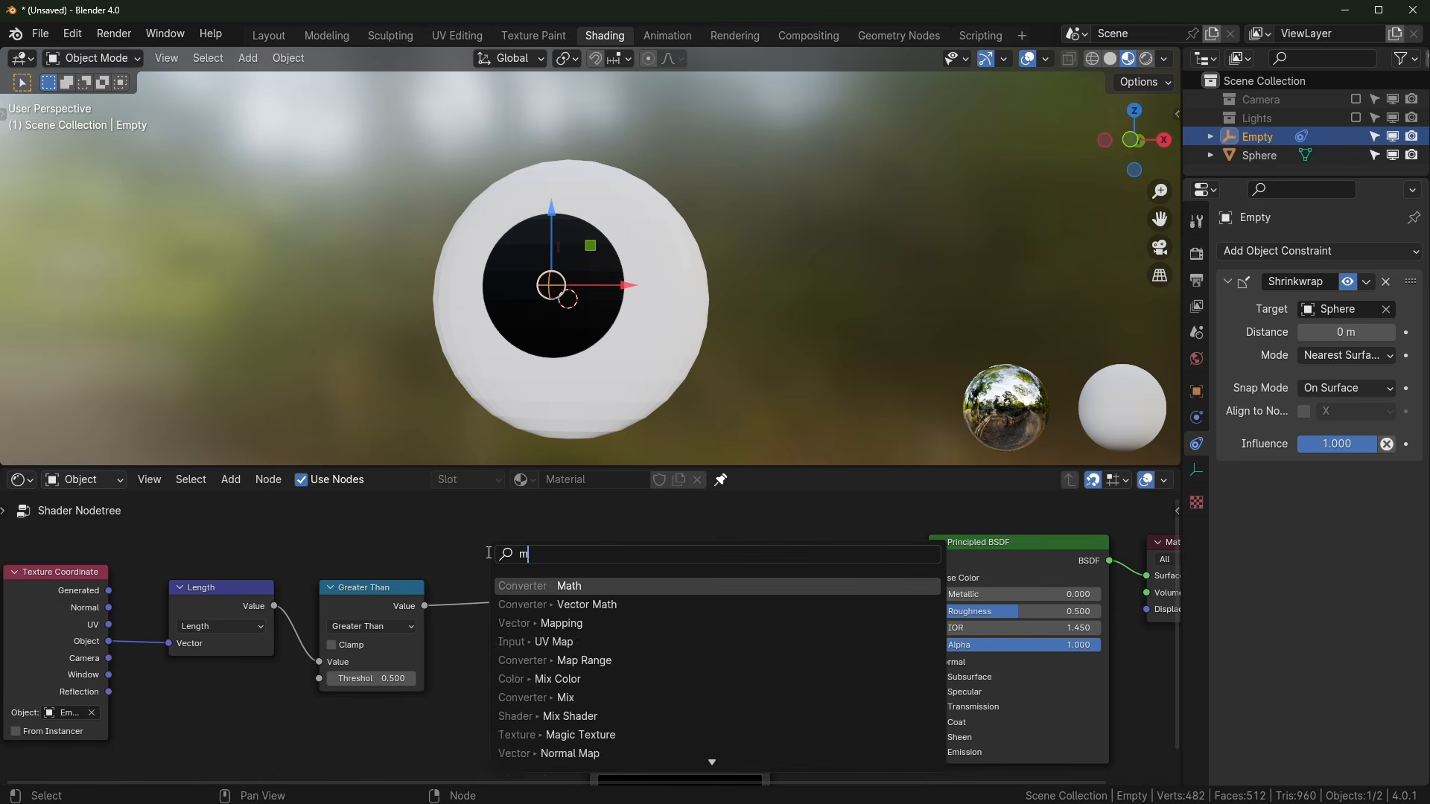
type("ix")
left_click(565, 604)
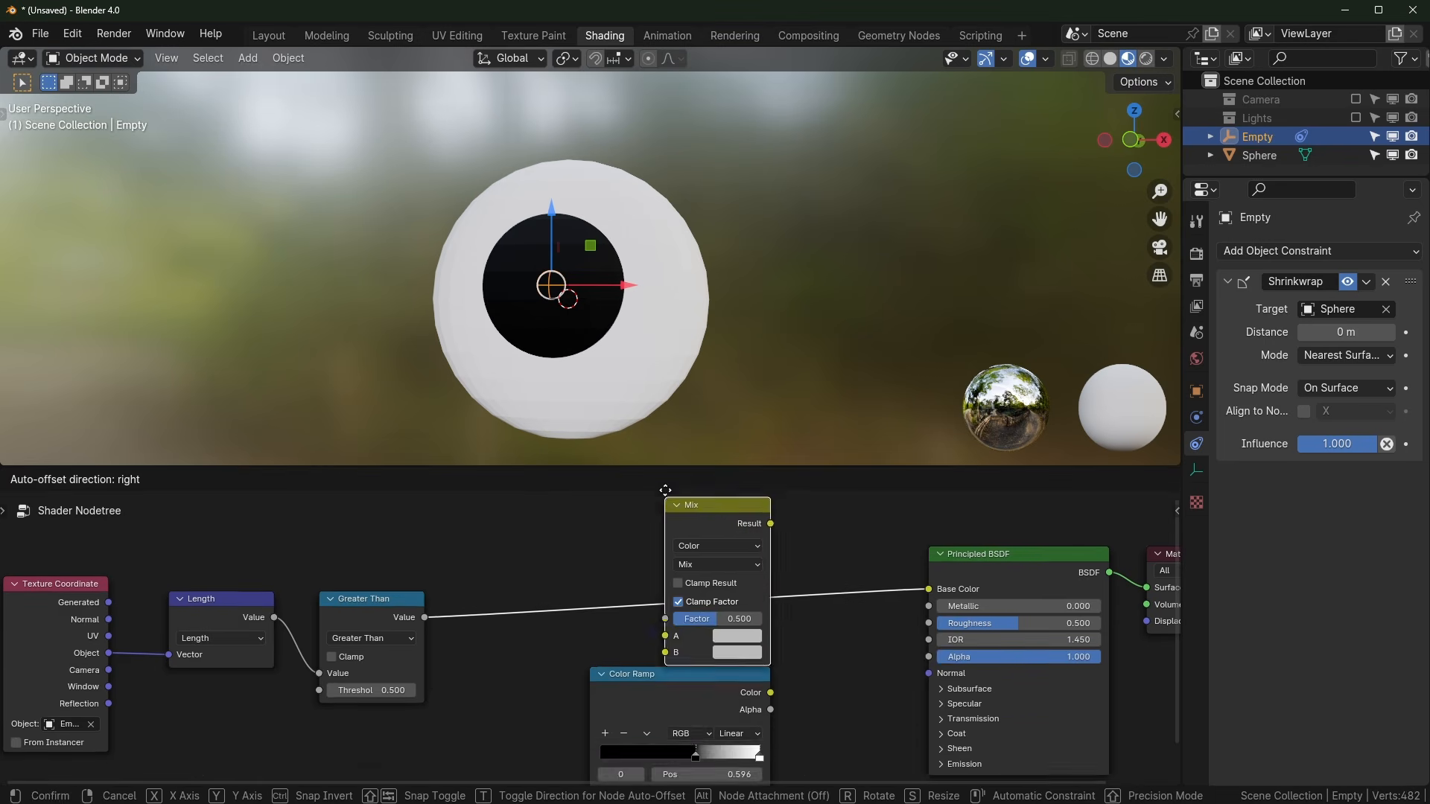
left_click(707, 488)
mouse_move(631, 527)
middle_mouse_down()
mouse_move(644, 588)
mouse_move(651, 535)
middle_mouse_up()
mouse_move(731, 634)
left_mouse_down()
mouse_move(731, 607)
mouse_move(750, 615)
left_mouse_up()
left_click_drag(790, 526, 790, 528)
left_click(790, 528)
Step: Set the Mix A colour value to 0.217 and the sclera colour to full white
middle_click_drag(673, 597, 686, 537)
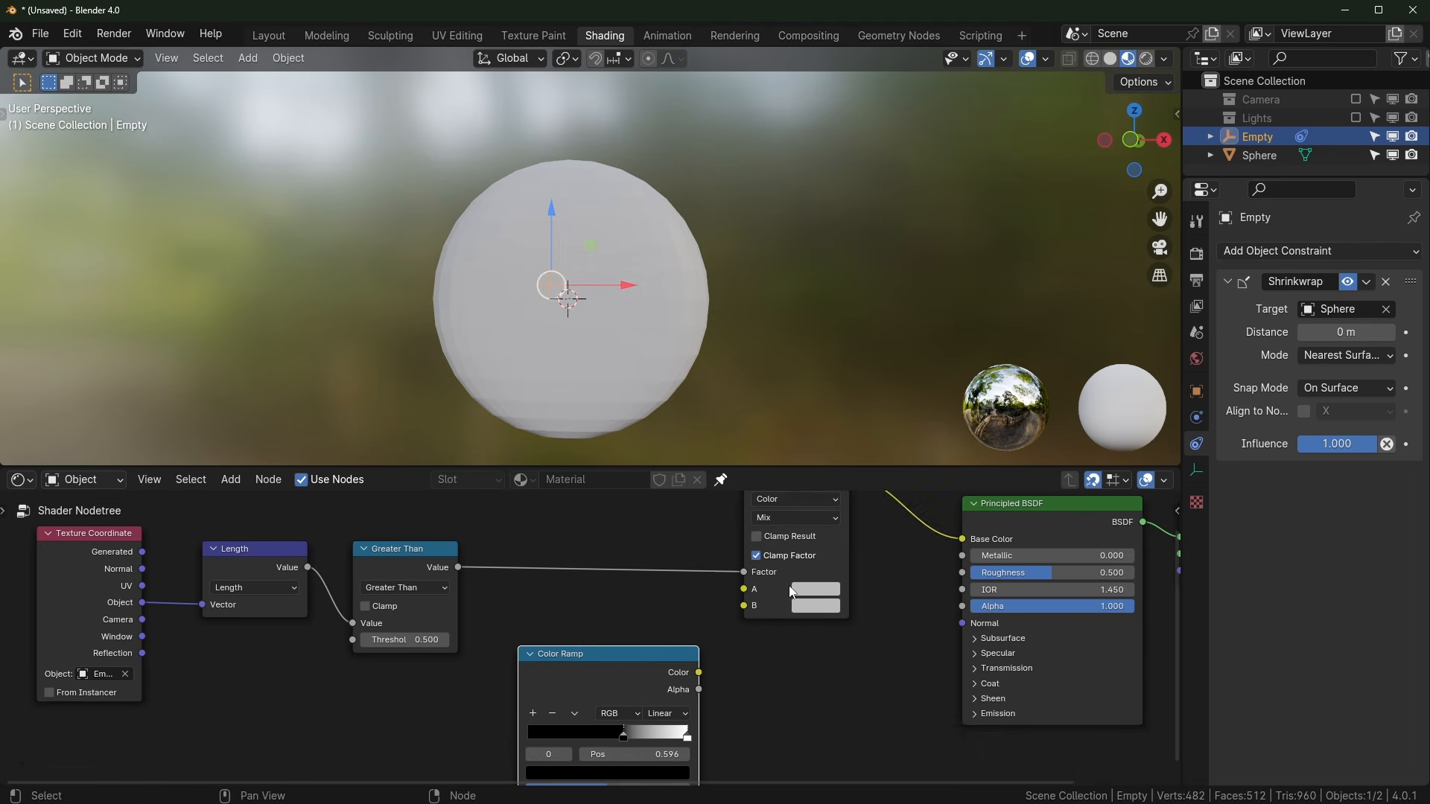
left_click(816, 589)
left_click_drag(946, 408, 943, 484)
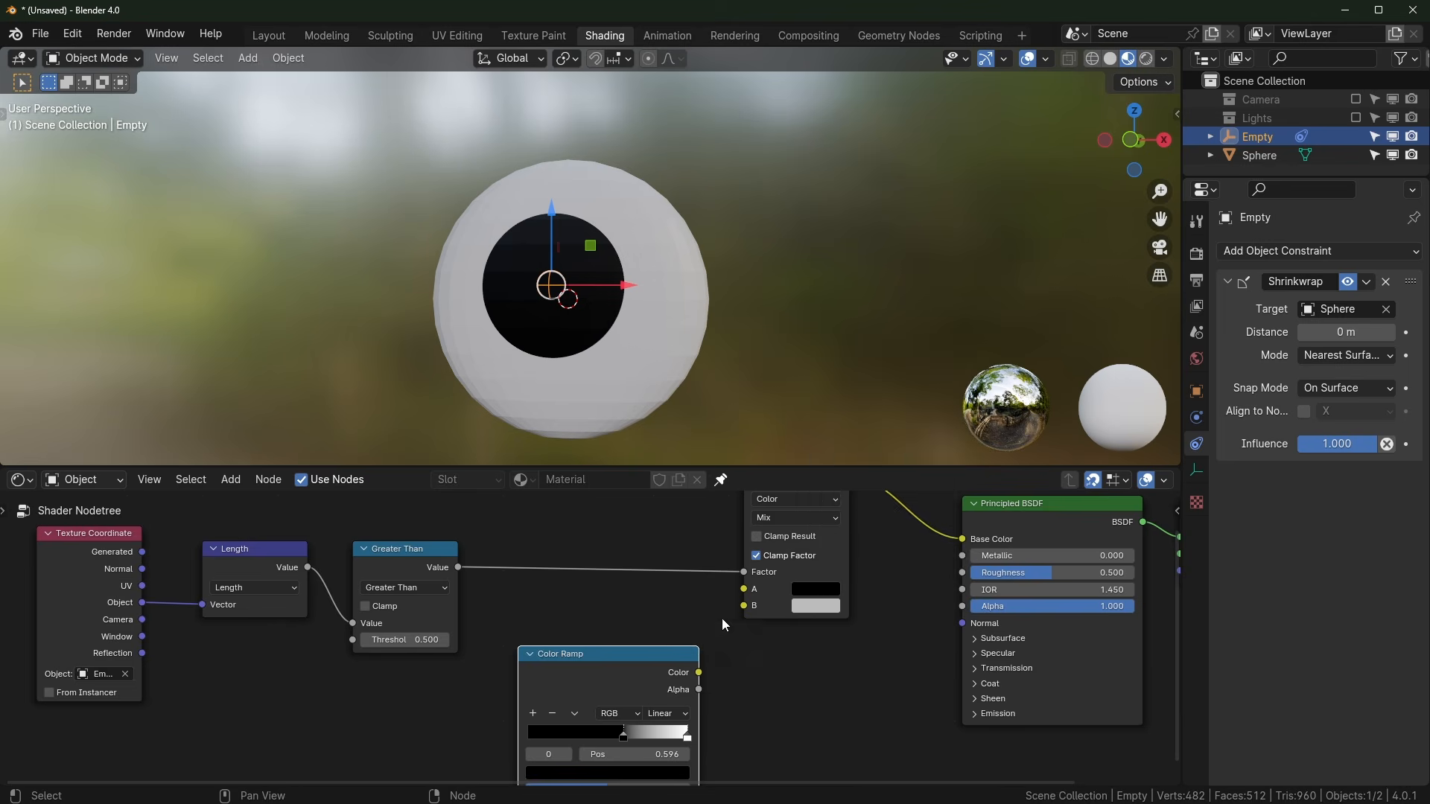
scroll(592, 651, "up", 1)
left_click(833, 606)
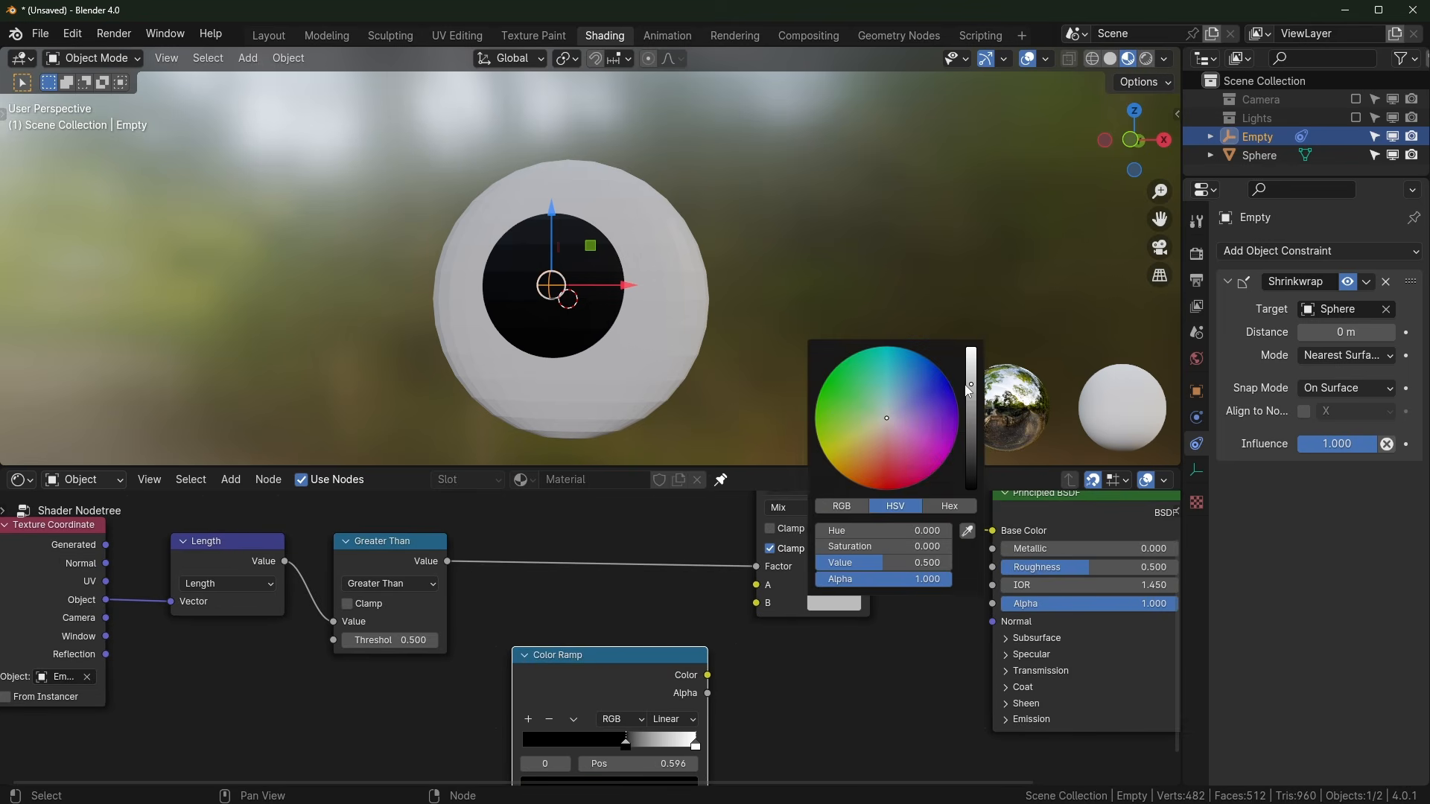
left_click_drag(968, 385, 970, 344)
left_click_drag(614, 650, 610, 605)
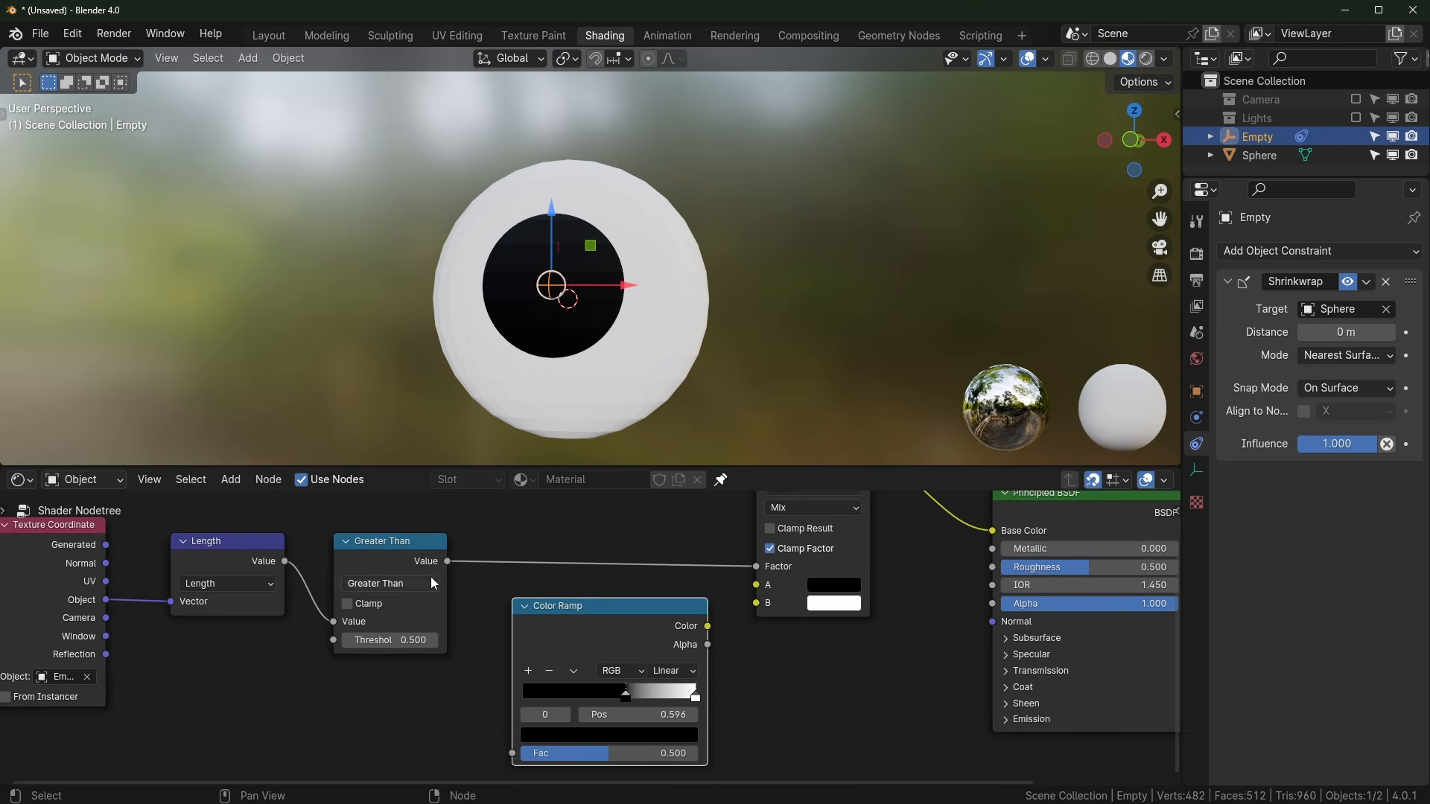
Step: Feed Length into the Color Ramp factor, Color Ramp into Mix A, and shift the black stop
left_click_drag(408, 561, 473, 464)
left_click_drag(284, 563, 521, 770)
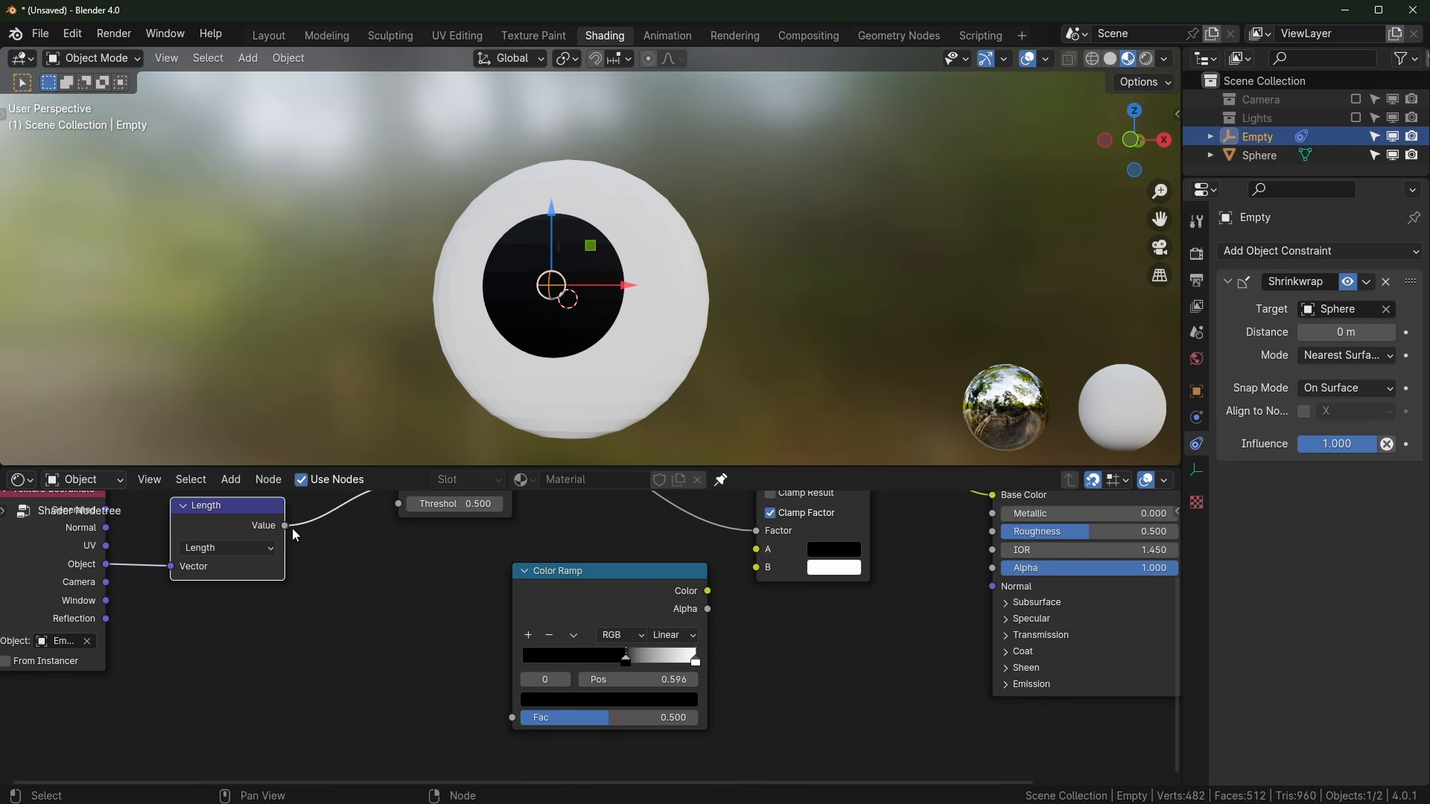
left_click_drag(284, 527, 422, 701)
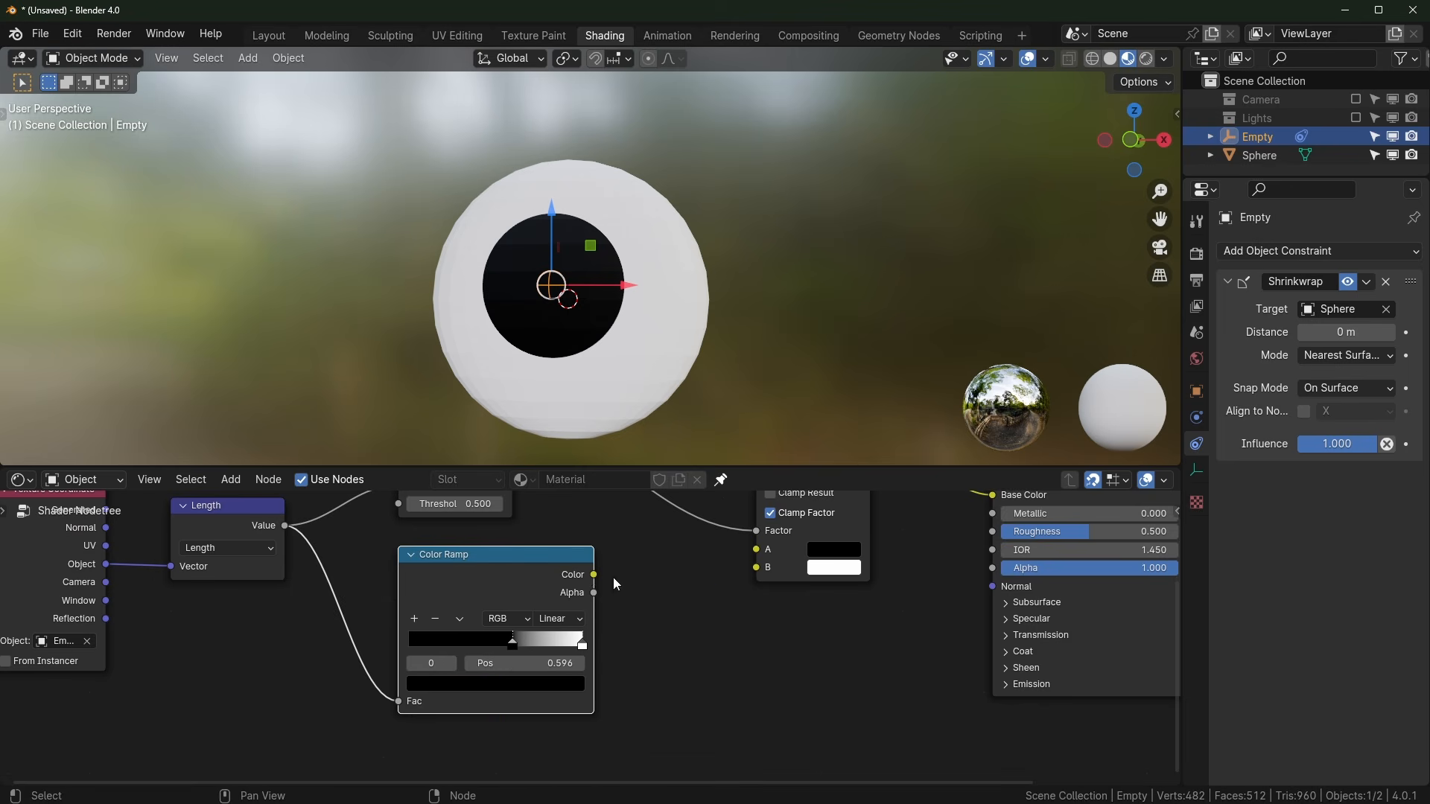
left_click_drag(595, 575, 755, 549)
scroll(640, 629, "up", 1)
middle_click_drag(640, 630, 794, 655)
Step: Drag the Color Ramp's black stop to shape the dark centre, finally returning it to 0.000
left_click_drag(656, 670, 583, 682)
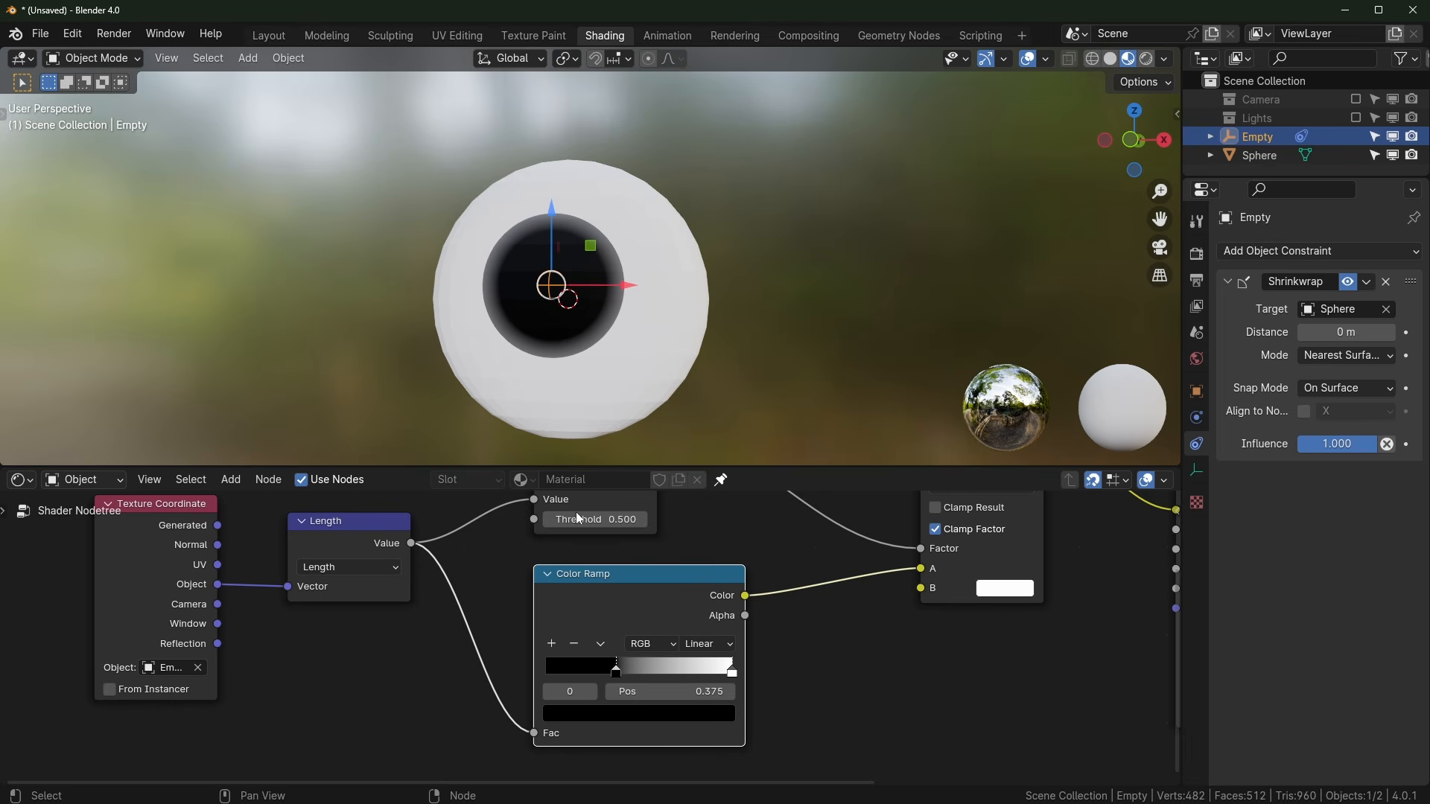
mouse_move(618, 666)
left_mouse_down()
mouse_move(556, 669)
mouse_move(629, 701)
mouse_move(552, 708)
mouse_move(601, 687)
mouse_move(577, 678)
mouse_move(615, 670)
mouse_move(531, 673)
mouse_move(548, 676)
left_mouse_up()
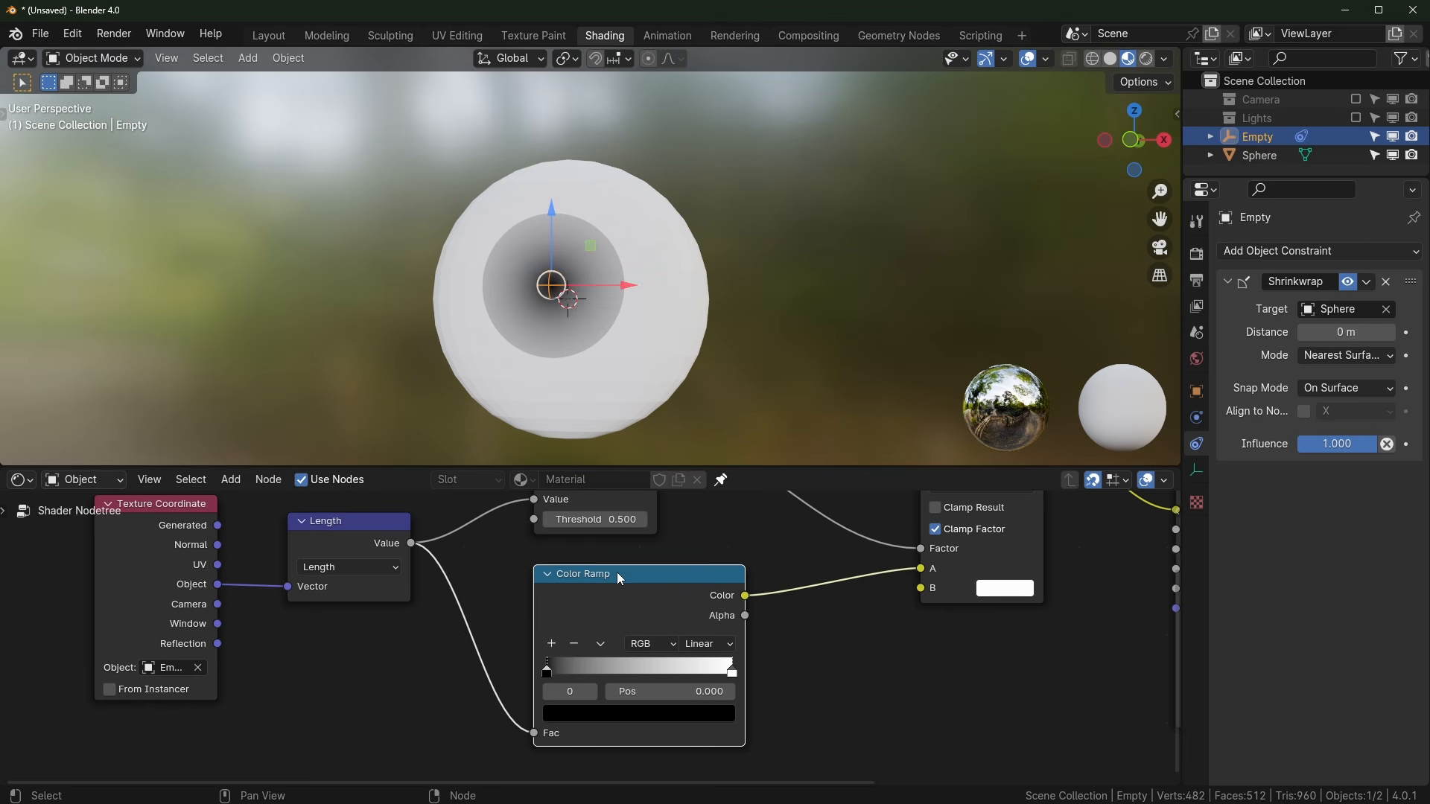
left_click_drag(547, 675, 575, 669)
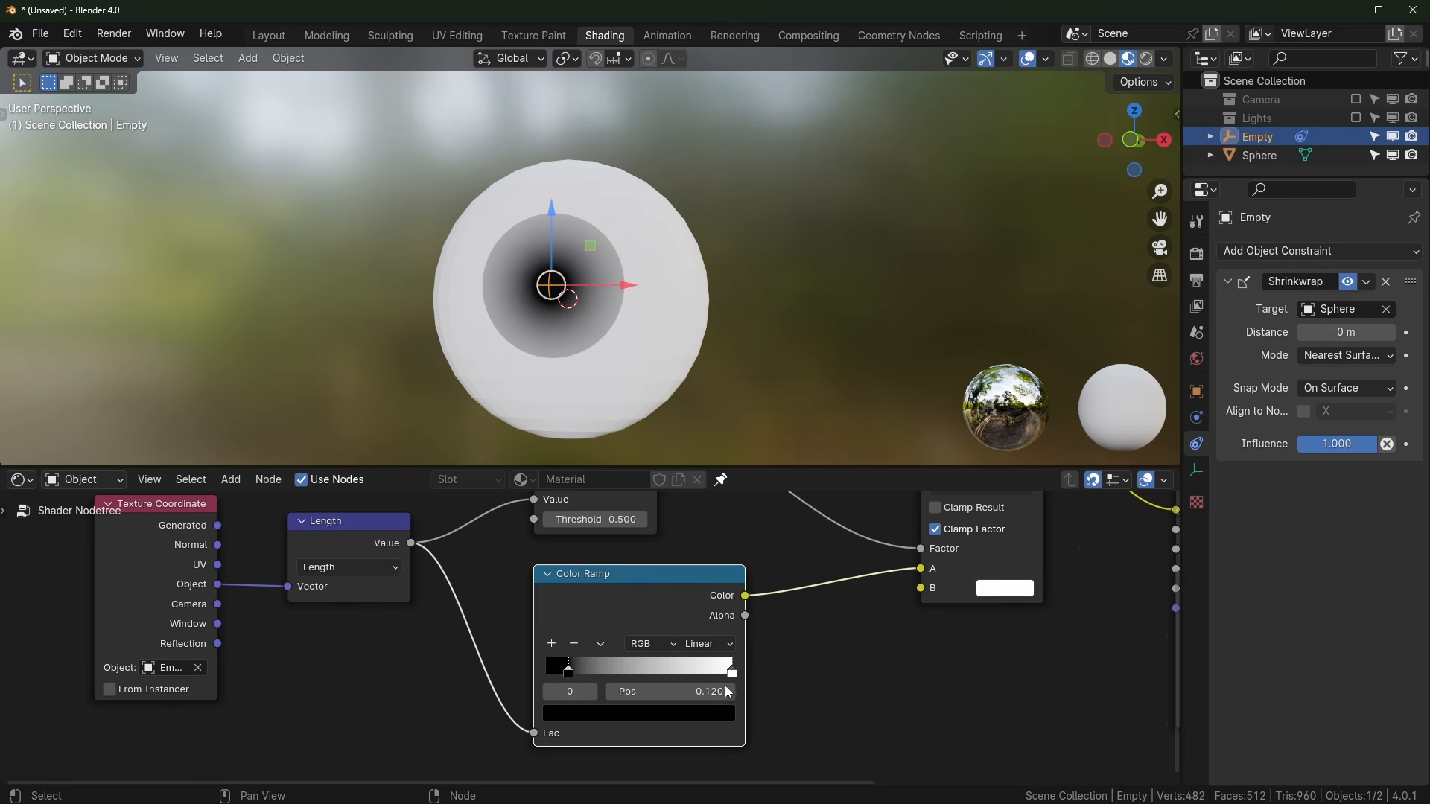
left_click(695, 715)
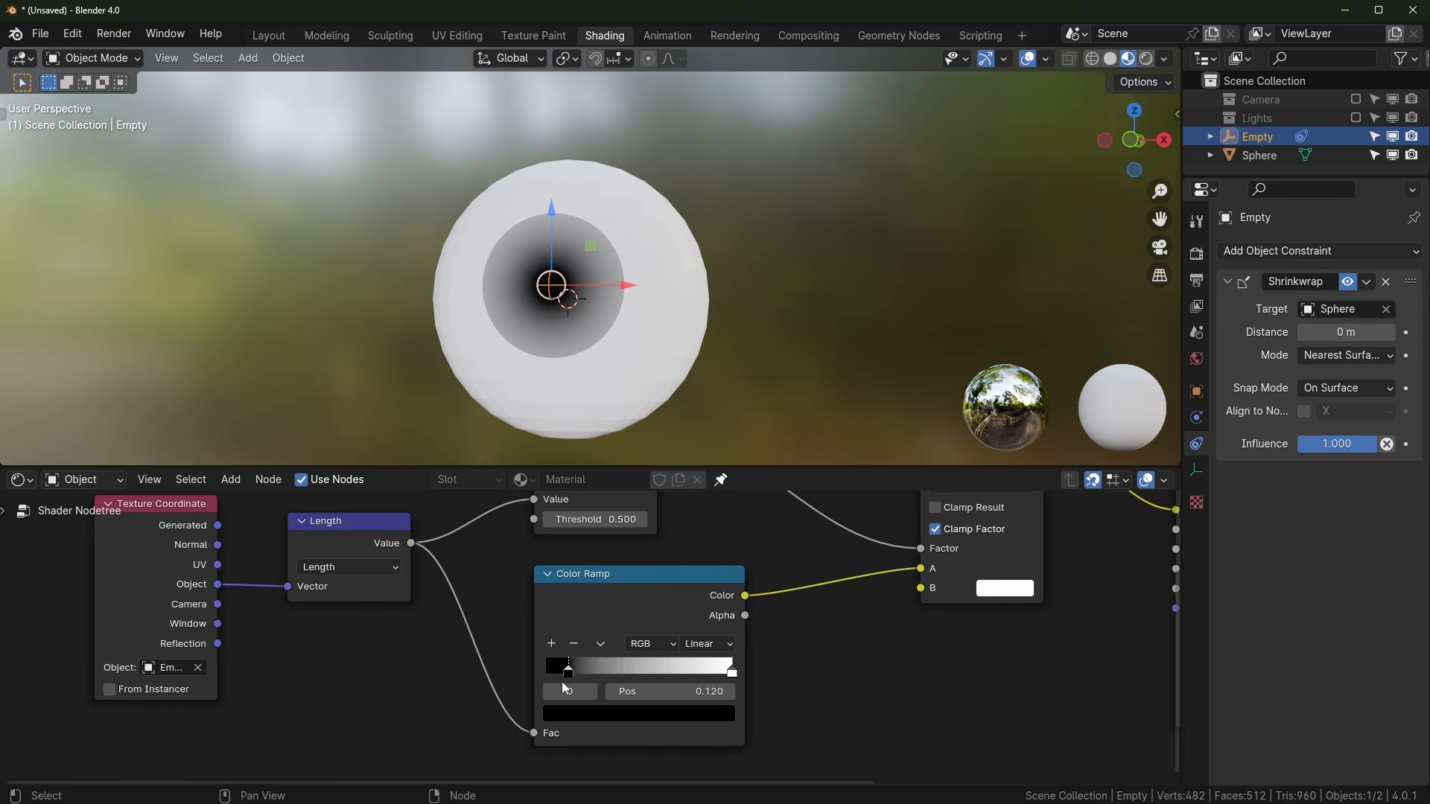
left_click_drag(563, 680, 544, 671)
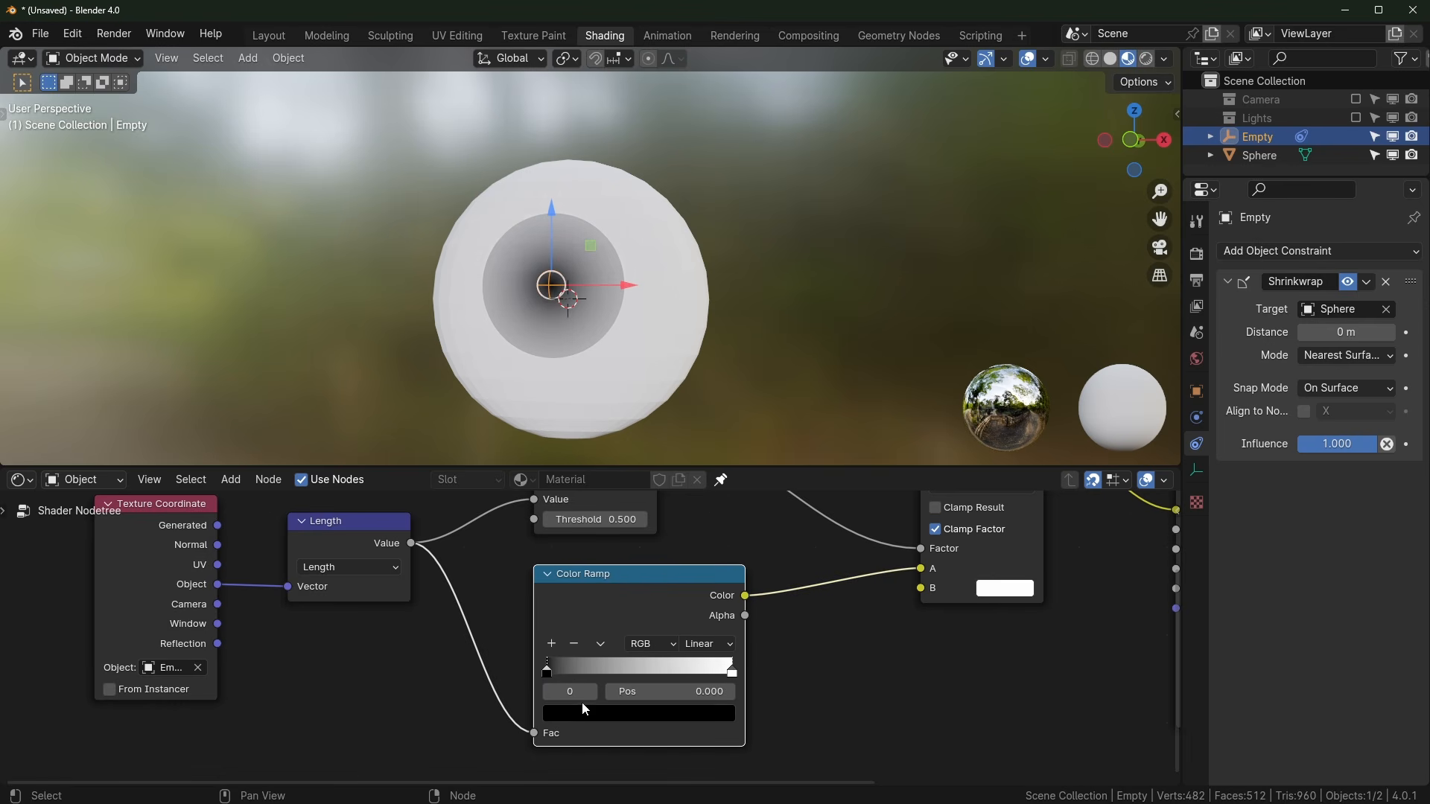
Step: Add a red middle stop, turn the end stop black, and add another black stop
left_click(554, 644)
left_click(631, 714)
left_click(640, 592)
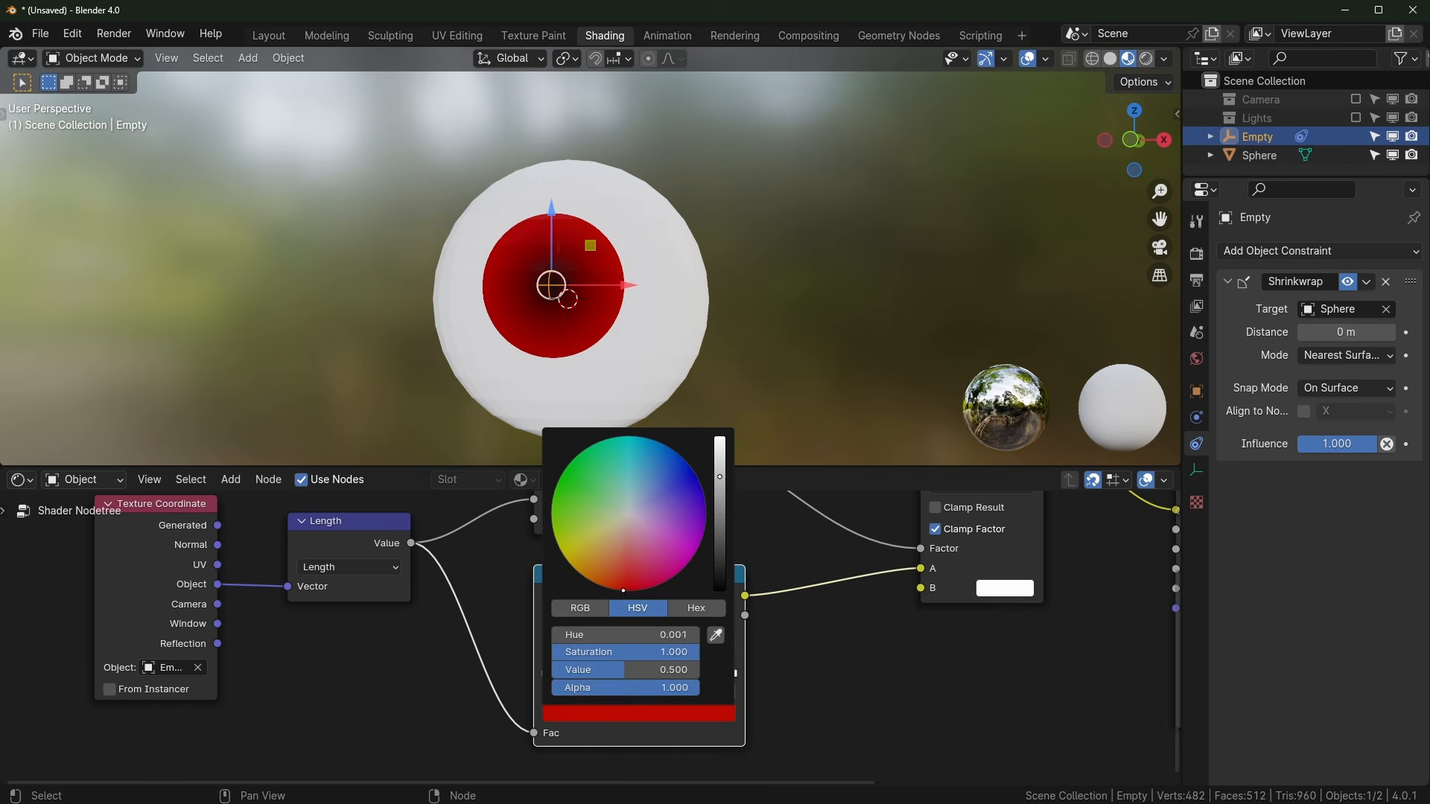
left_click(732, 673)
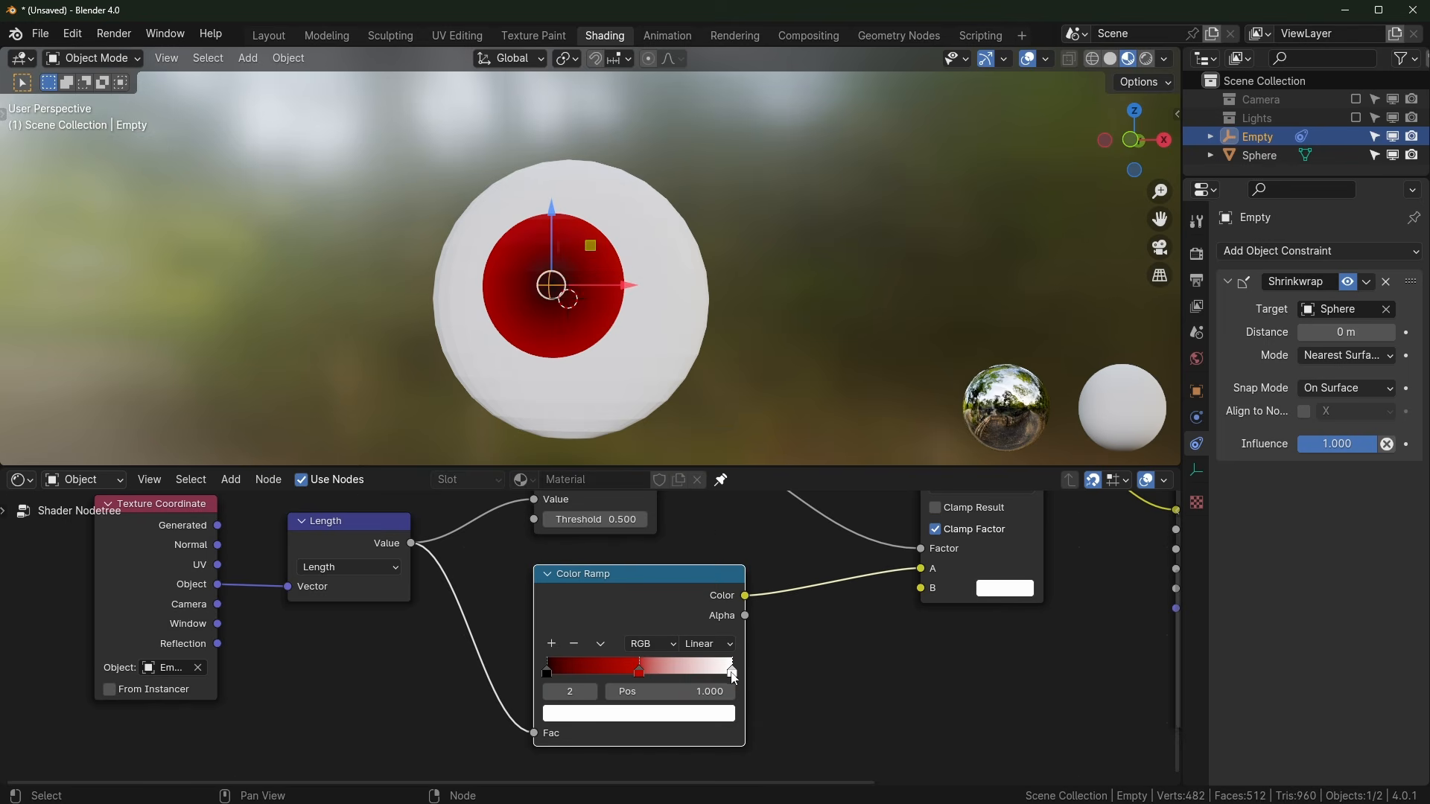
left_click(690, 713)
left_click_drag(712, 529, 712, 588)
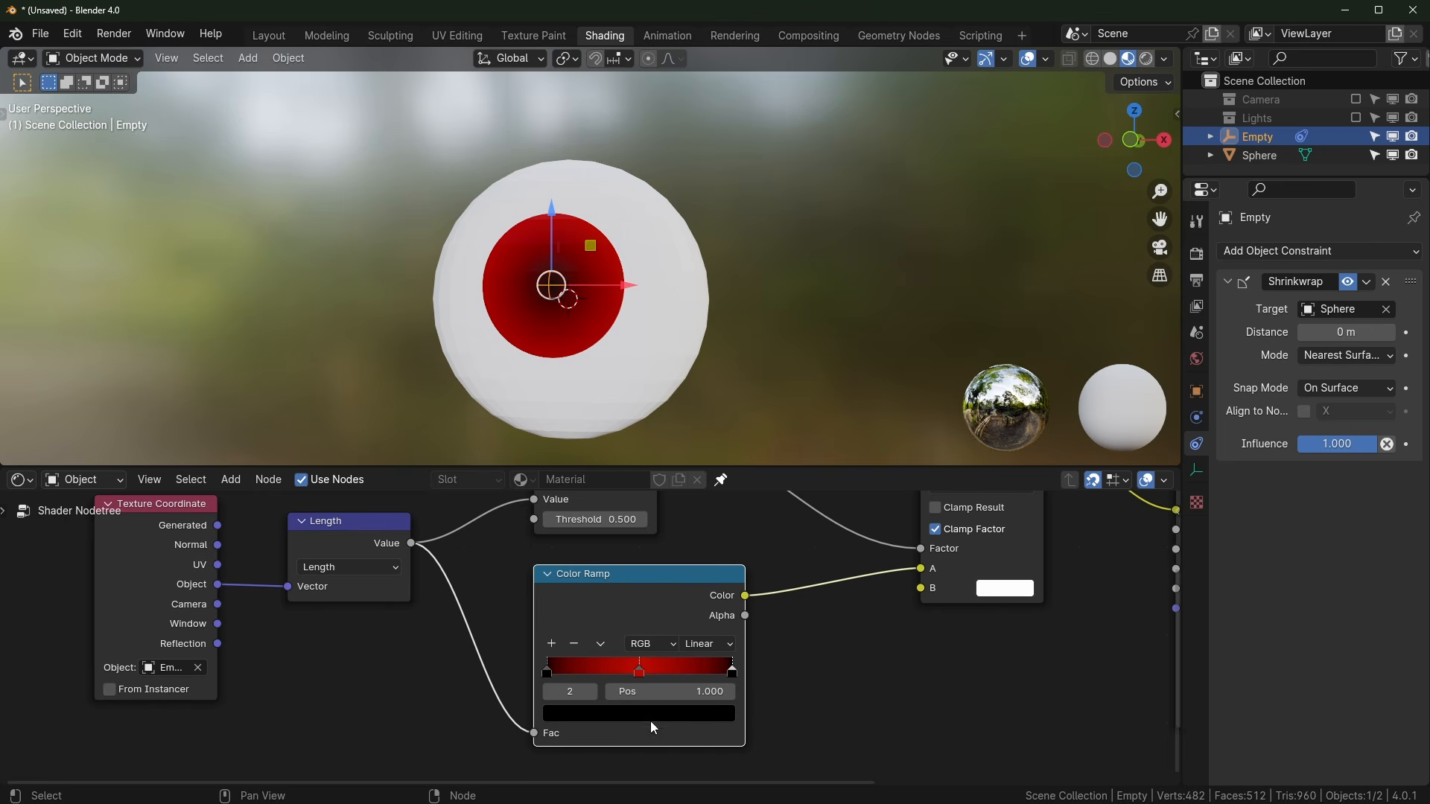
left_click(552, 644)
left_click(672, 720)
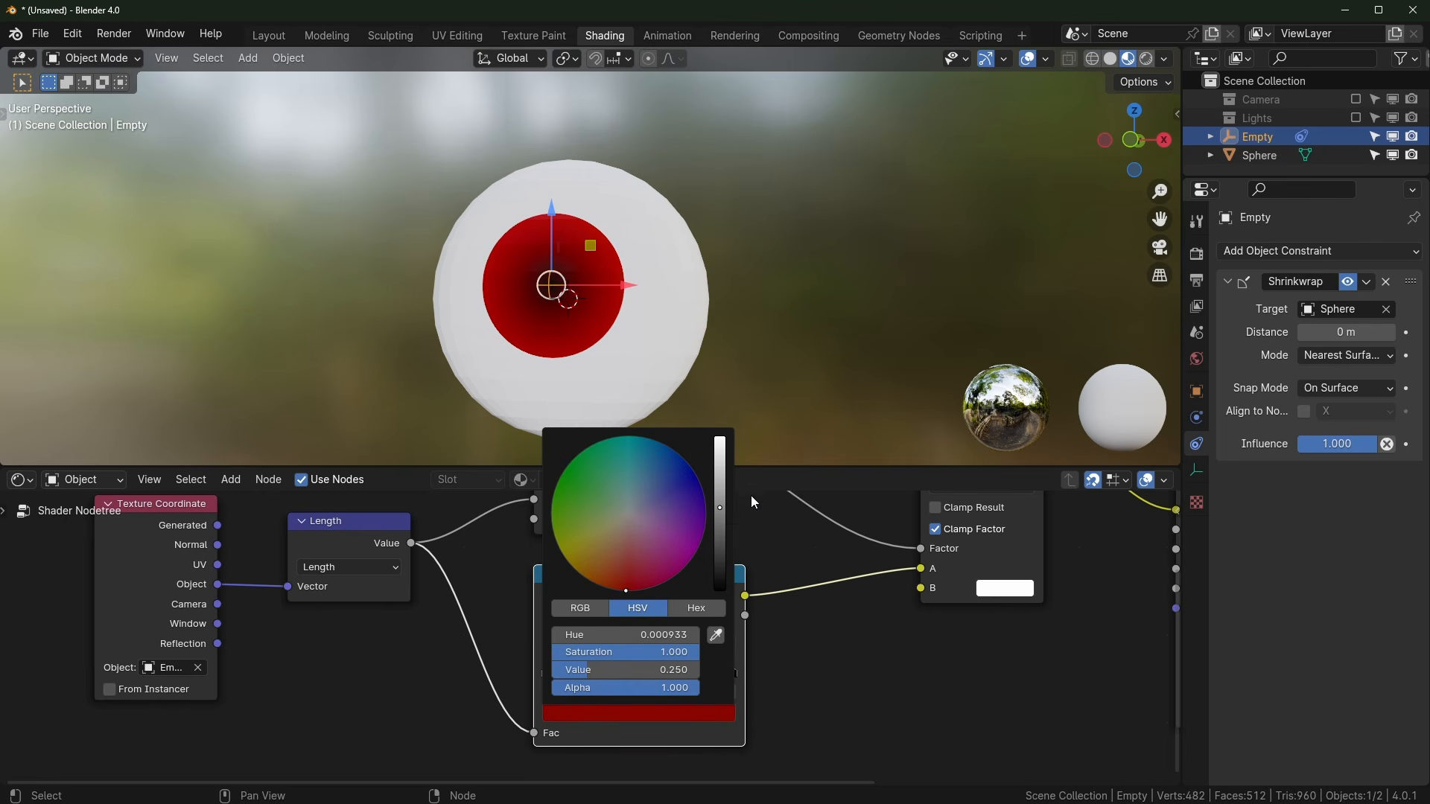
left_click_drag(726, 454, 726, 588)
Step: Place the red stop near 0.224, the outer black stop at 0.590, and position the pupil stop
left_click(693, 677)
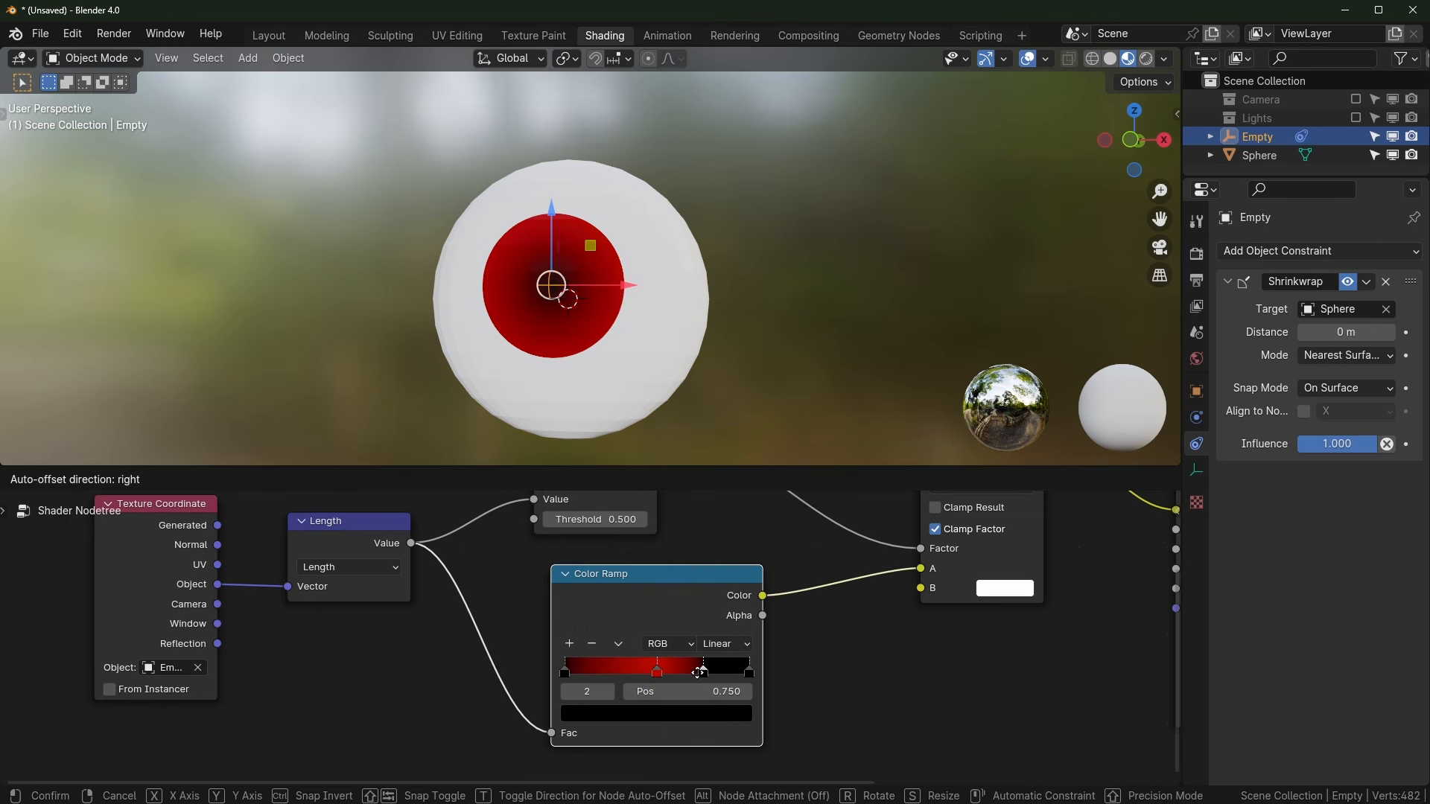
left_click_drag(639, 670, 605, 673)
left_click_drag(694, 672, 656, 682)
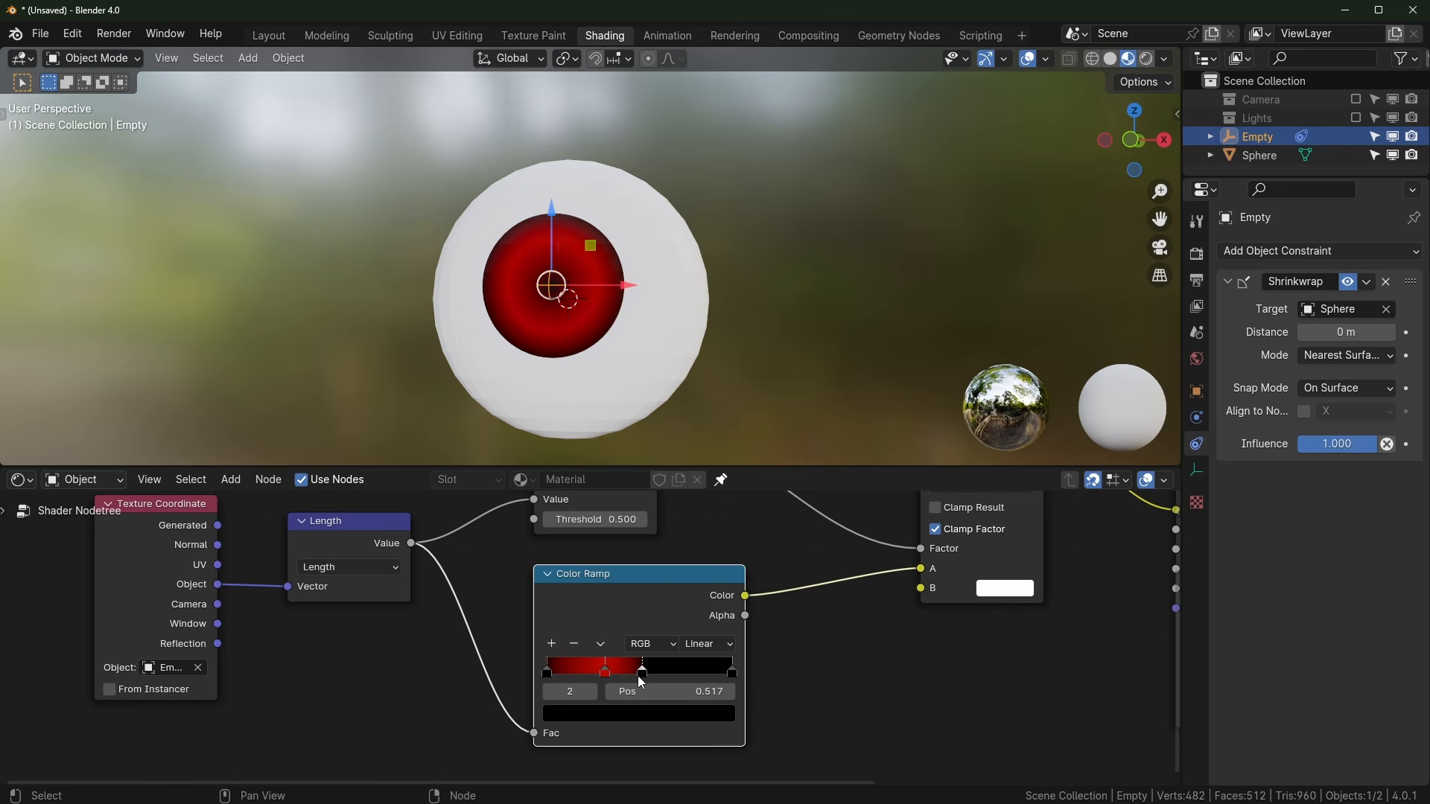
left_click_drag(548, 673, 575, 676)
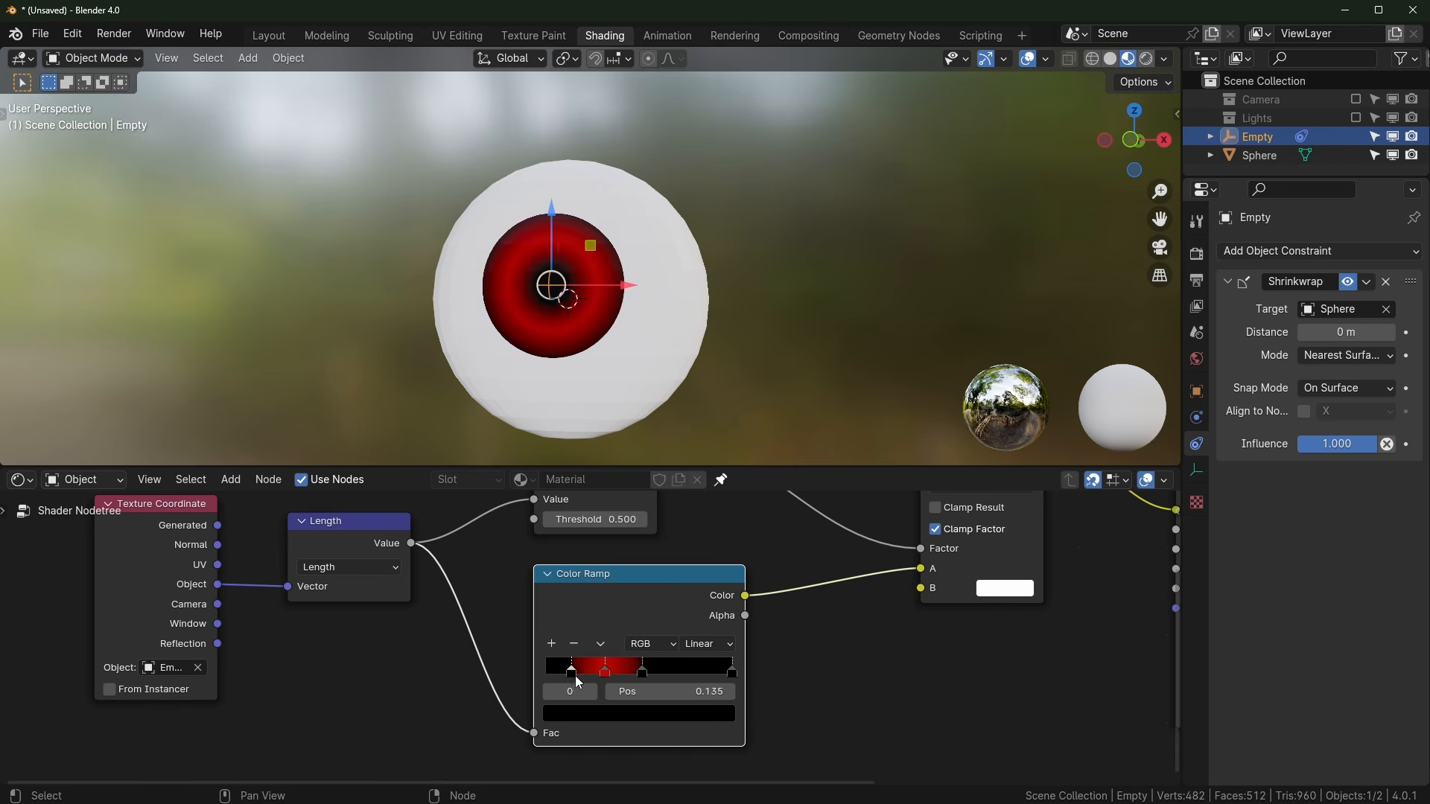
Step: Add another red stop, widen the red band to 0.442, and set the outer black ring at 0.488
left_click(552, 643)
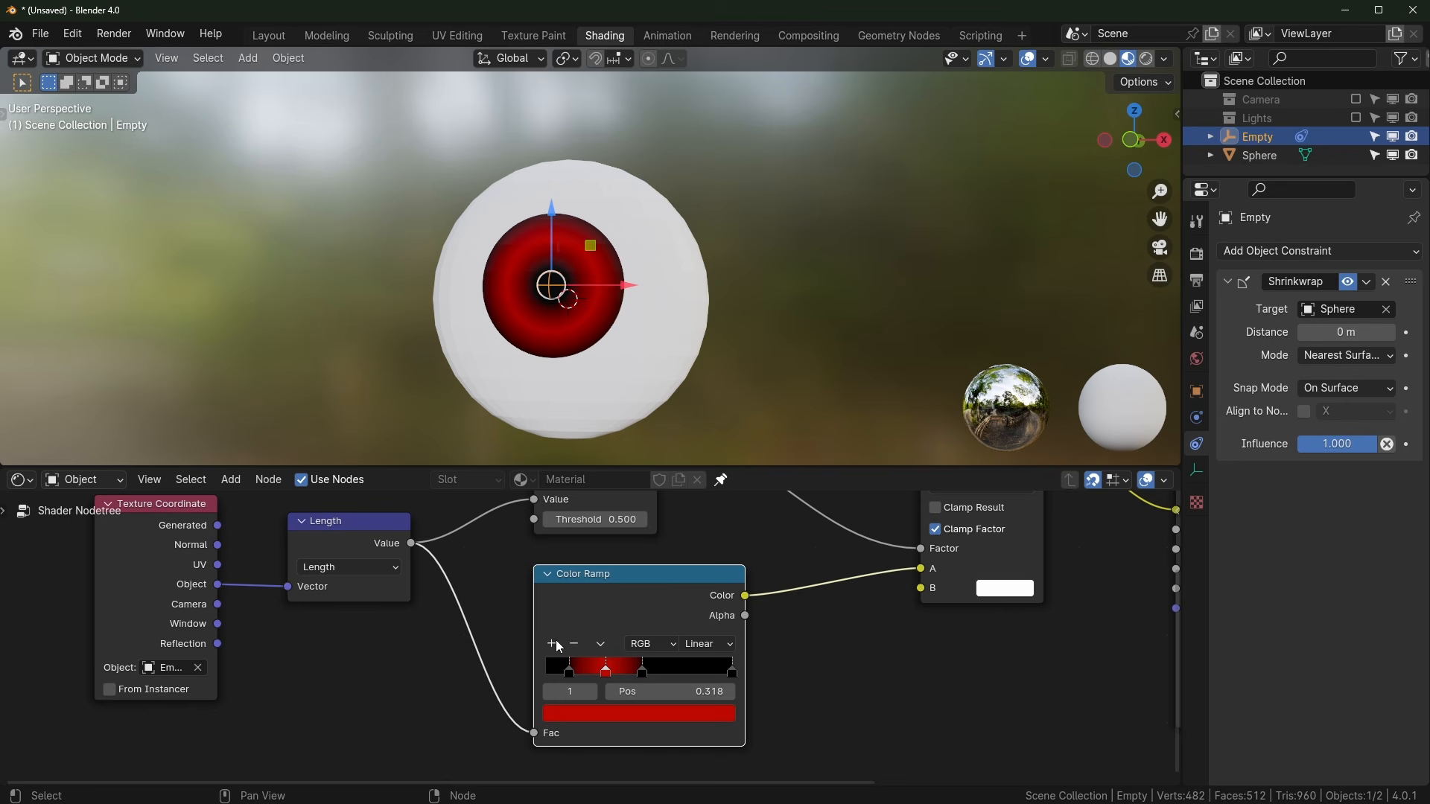
left_click(605, 671)
left_click(588, 672)
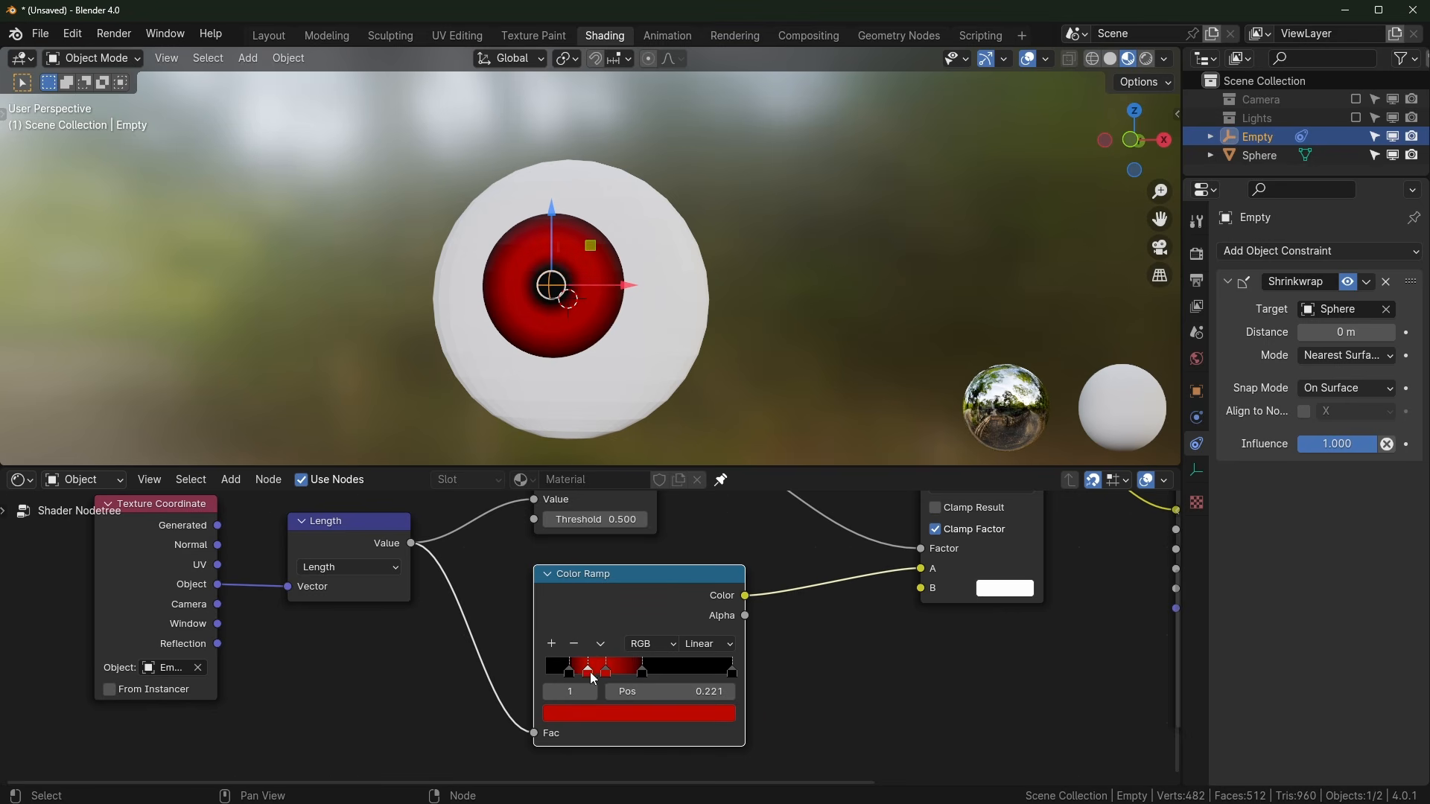
left_click_drag(604, 674, 631, 681)
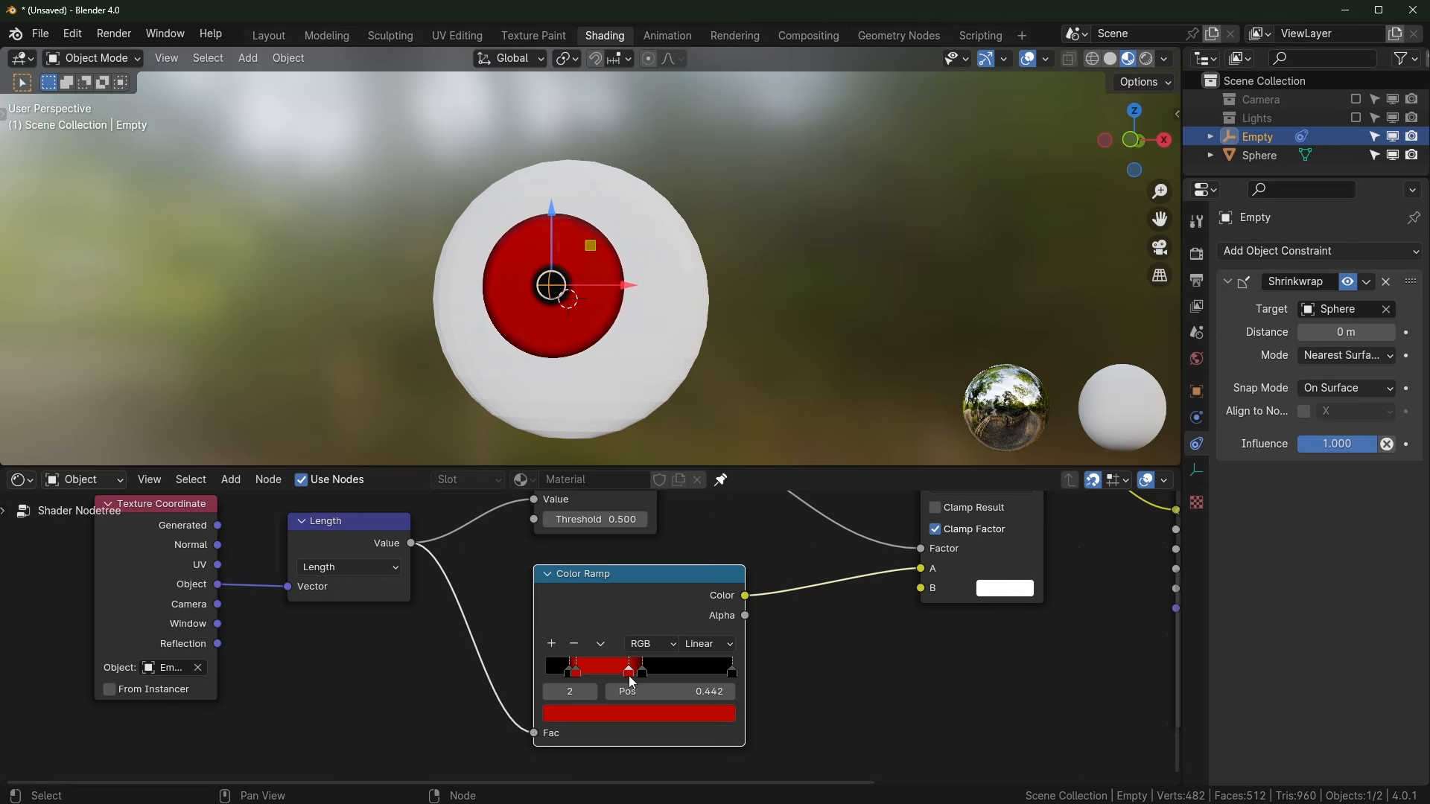
scroll(654, 271, "up", 4)
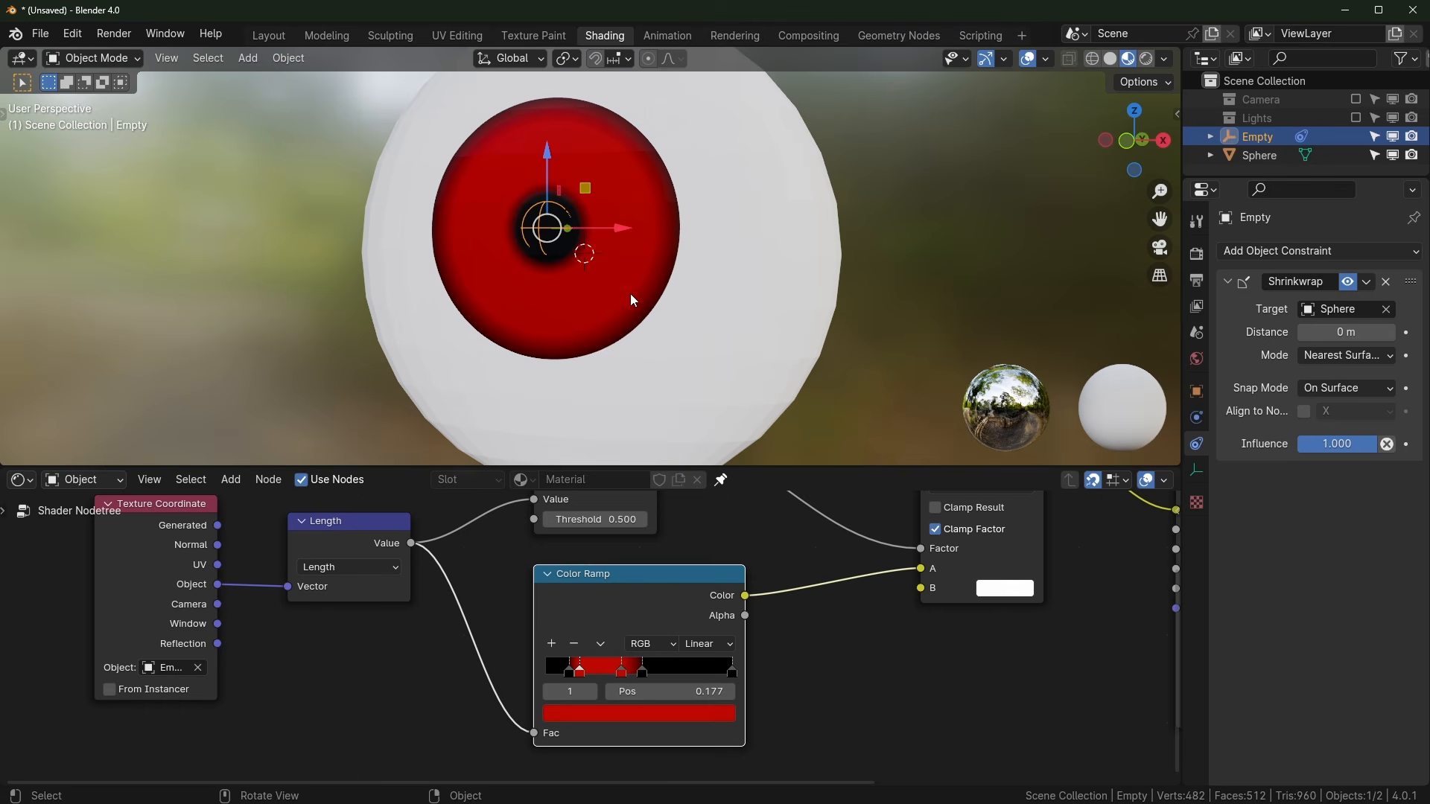
left_click(583, 681)
left_click(591, 673)
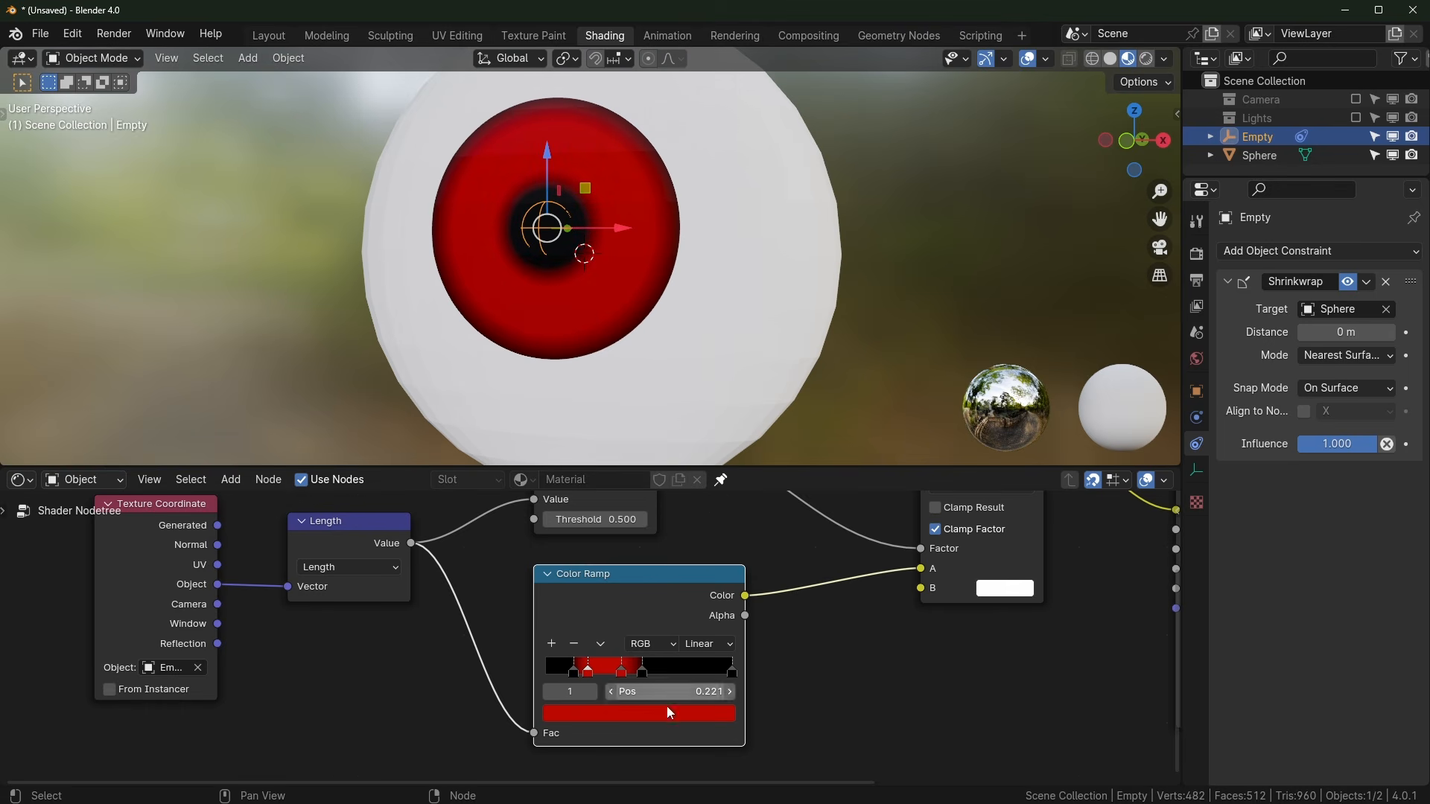
mouse_move(643, 672)
left_mouse_down()
mouse_move(658, 685)
mouse_move(637, 690)
left_mouse_up()
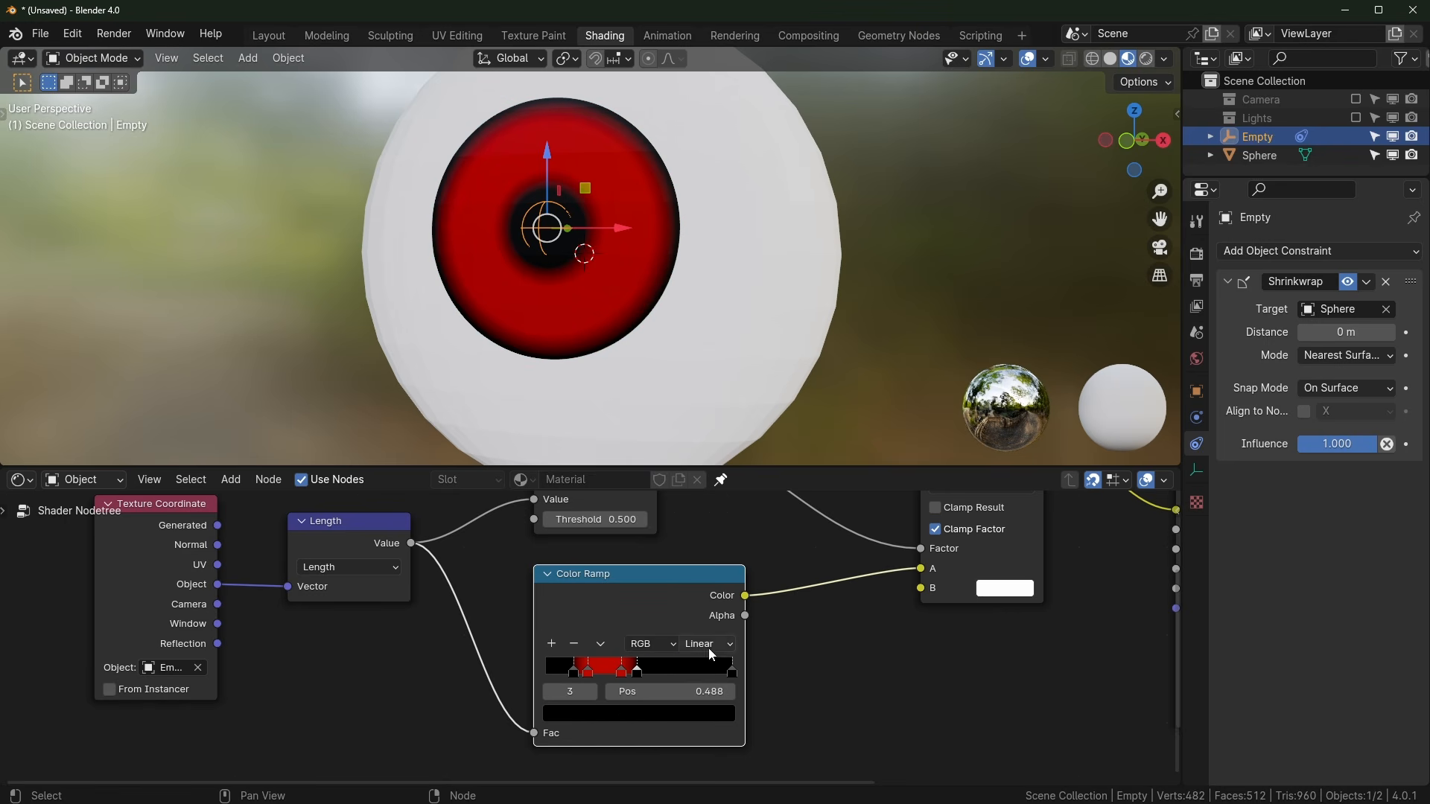
key("Home")
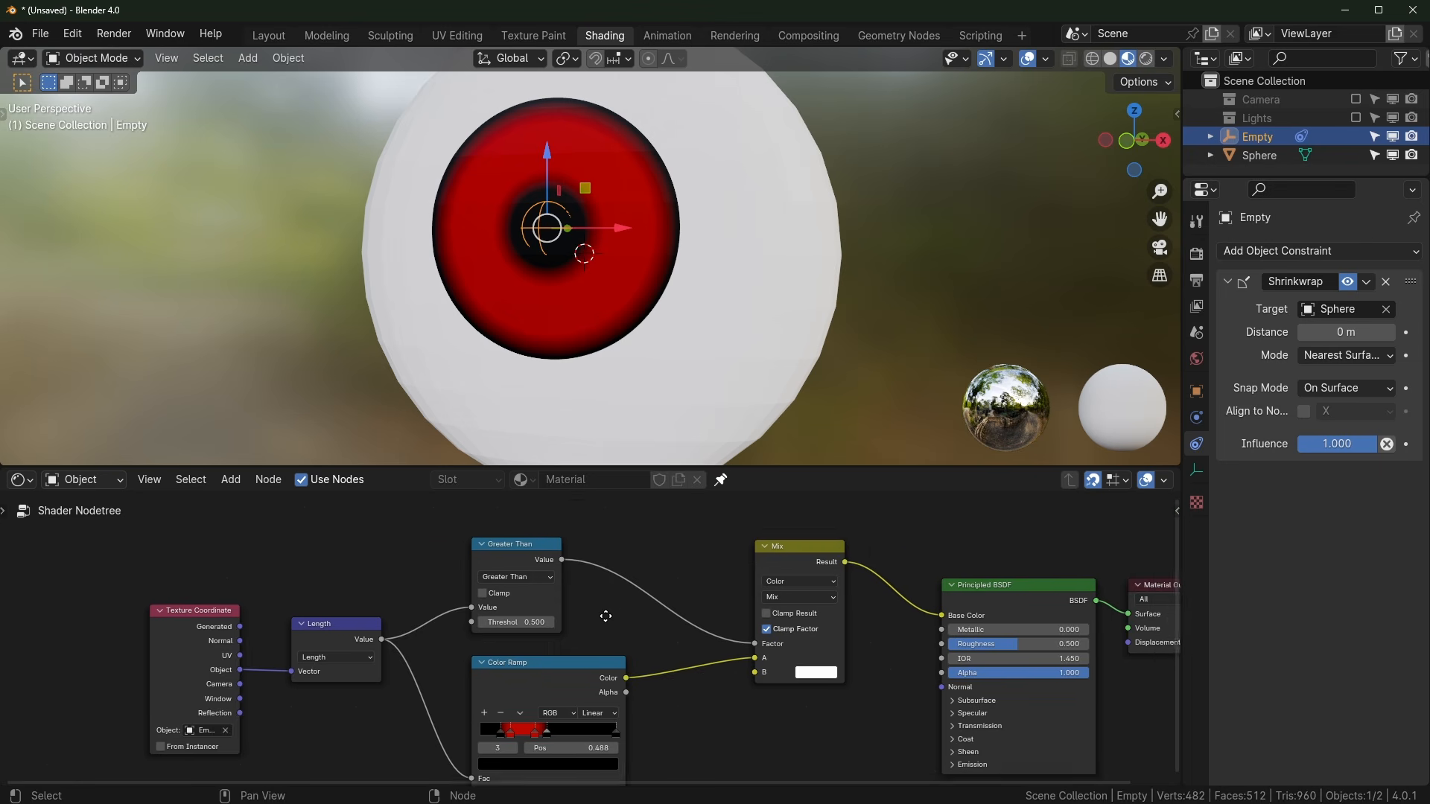
Step: Rearrange the Mix, Greater Than, Length and Texture Coordinate nodes into a tidier layout
left_click_drag(811, 507, 799, 533)
left_click_drag(539, 503, 604, 518)
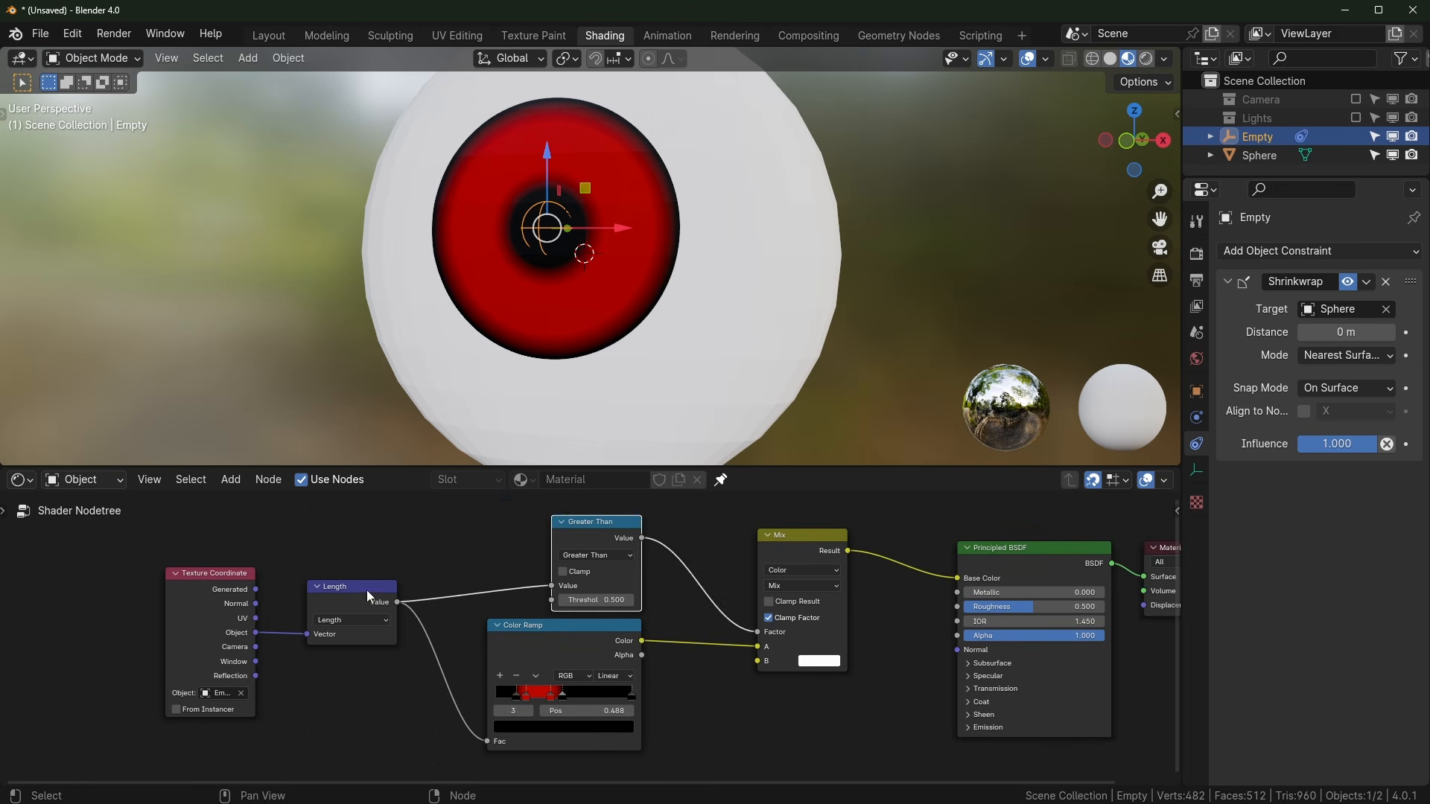
left_click_drag(366, 589, 419, 590)
left_click_drag(216, 573, 293, 574)
Step: Slide the Empty over the sphere so the red iris ends centred on the eye's front
middle_click_drag(644, 383, 642, 346)
scroll(279, 686, "up", 1)
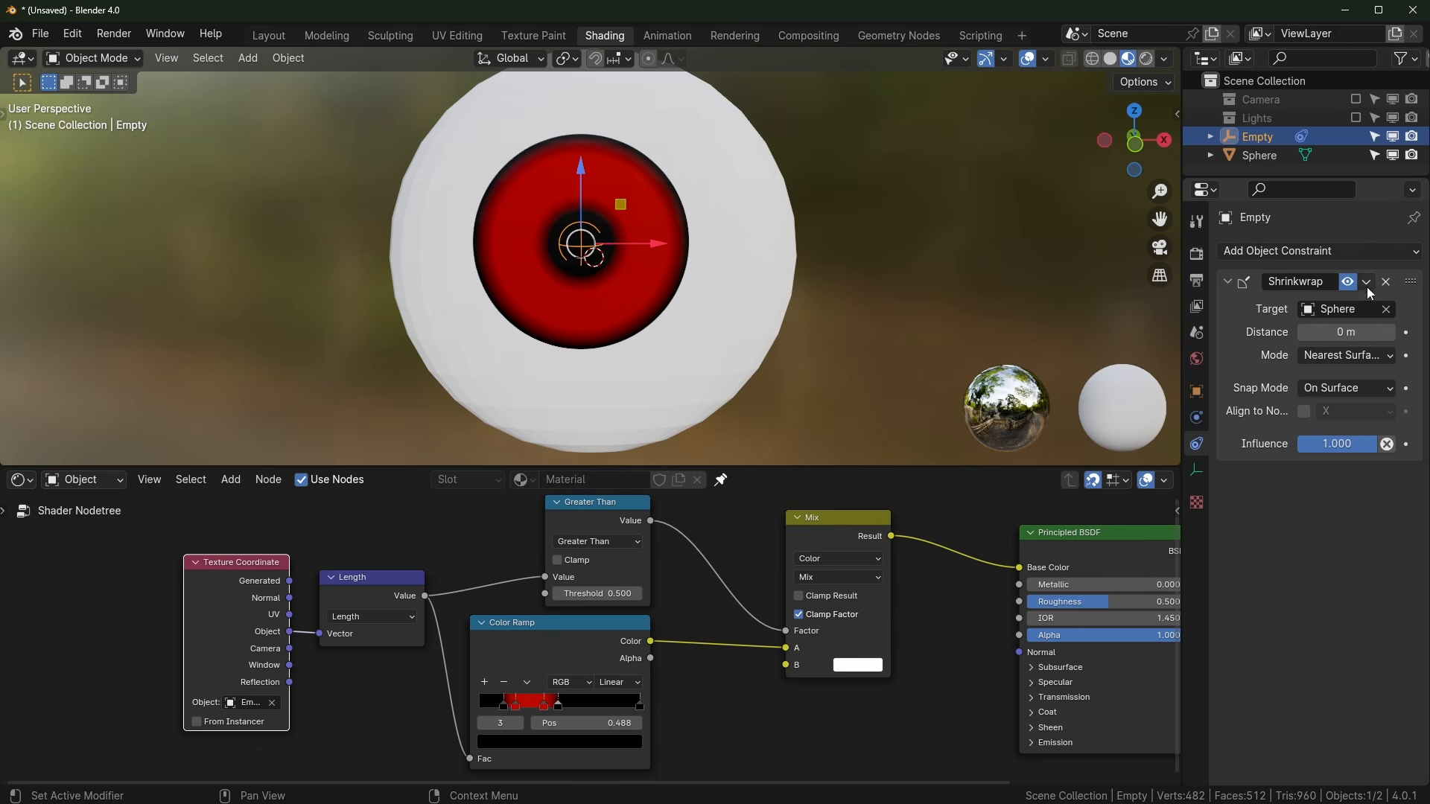
middle_click_drag(732, 332, 600, 346)
key("g")
right_click(649, 282)
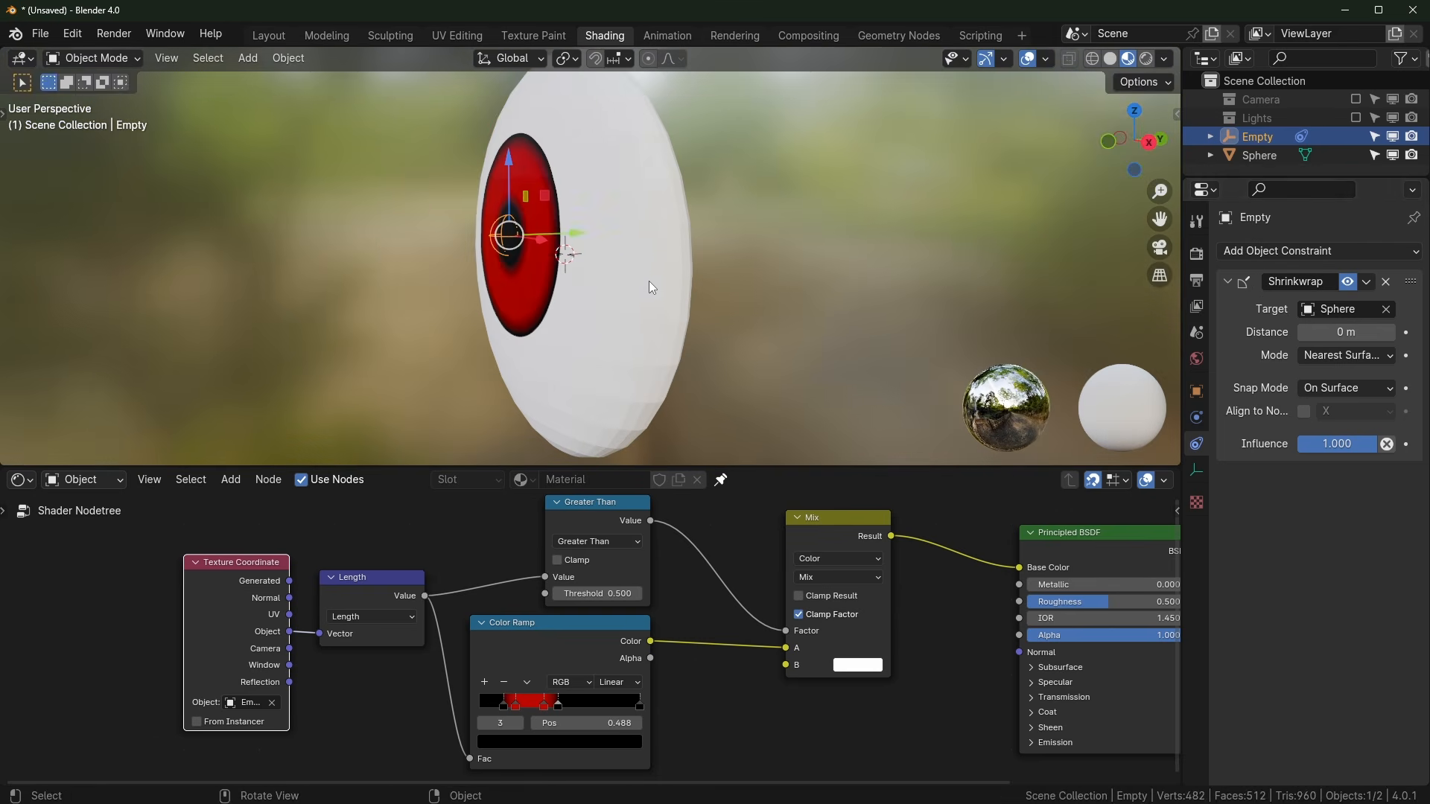
key("g")
right_click(566, 312)
key("g")
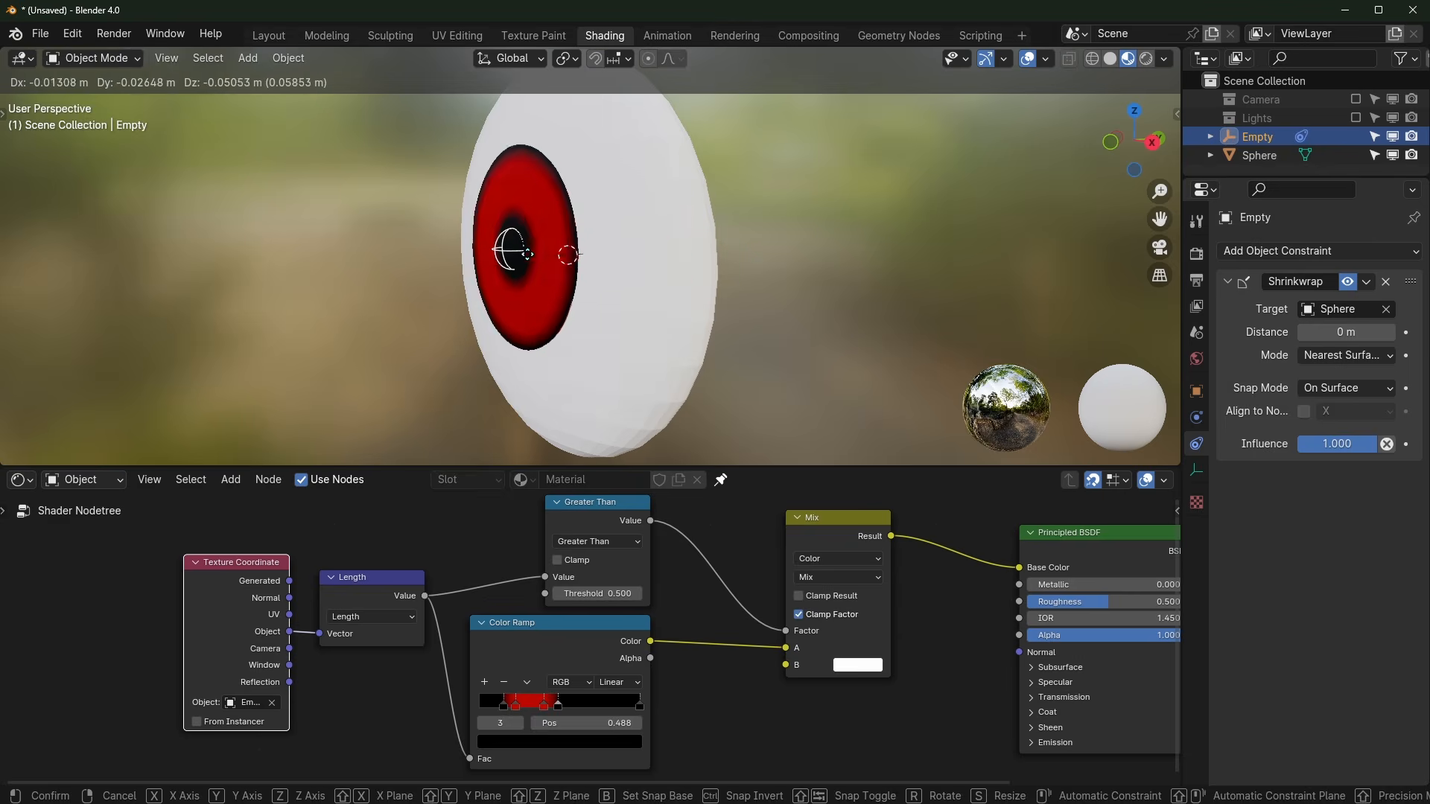
left_click(527, 254)
middle_click_drag(528, 255, 696, 284)
key("g")
right_click(623, 306)
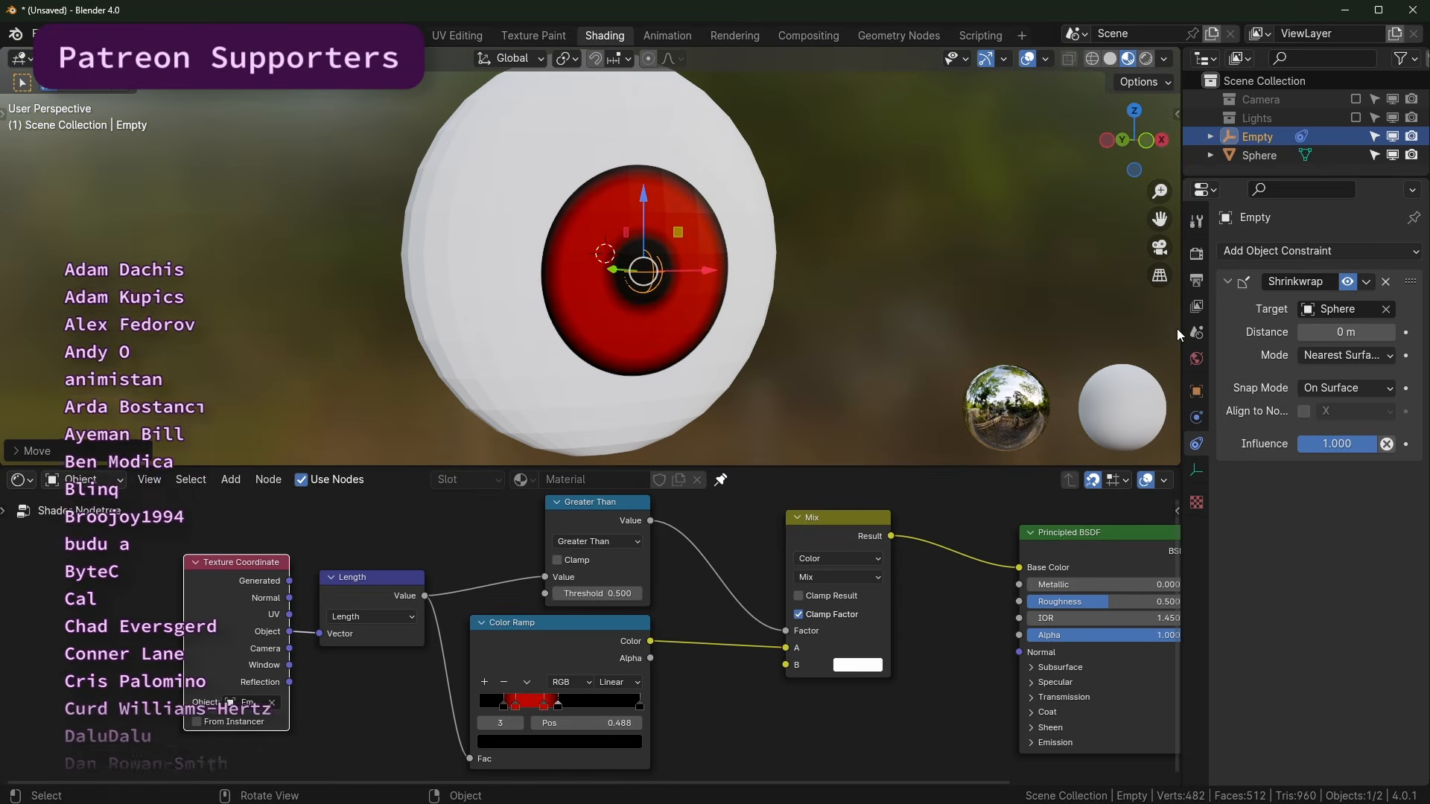
middle_click_drag(795, 298, 667, 317)
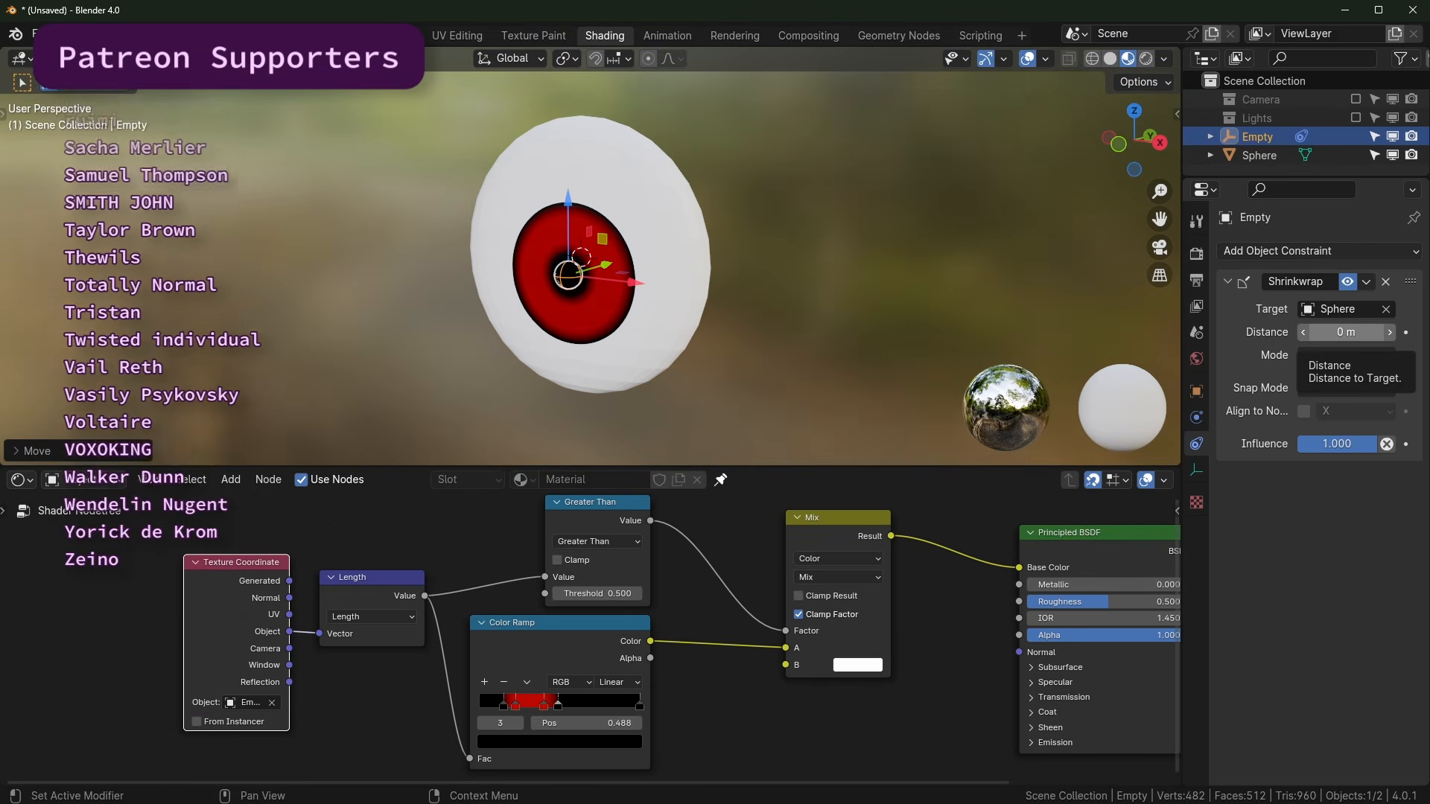